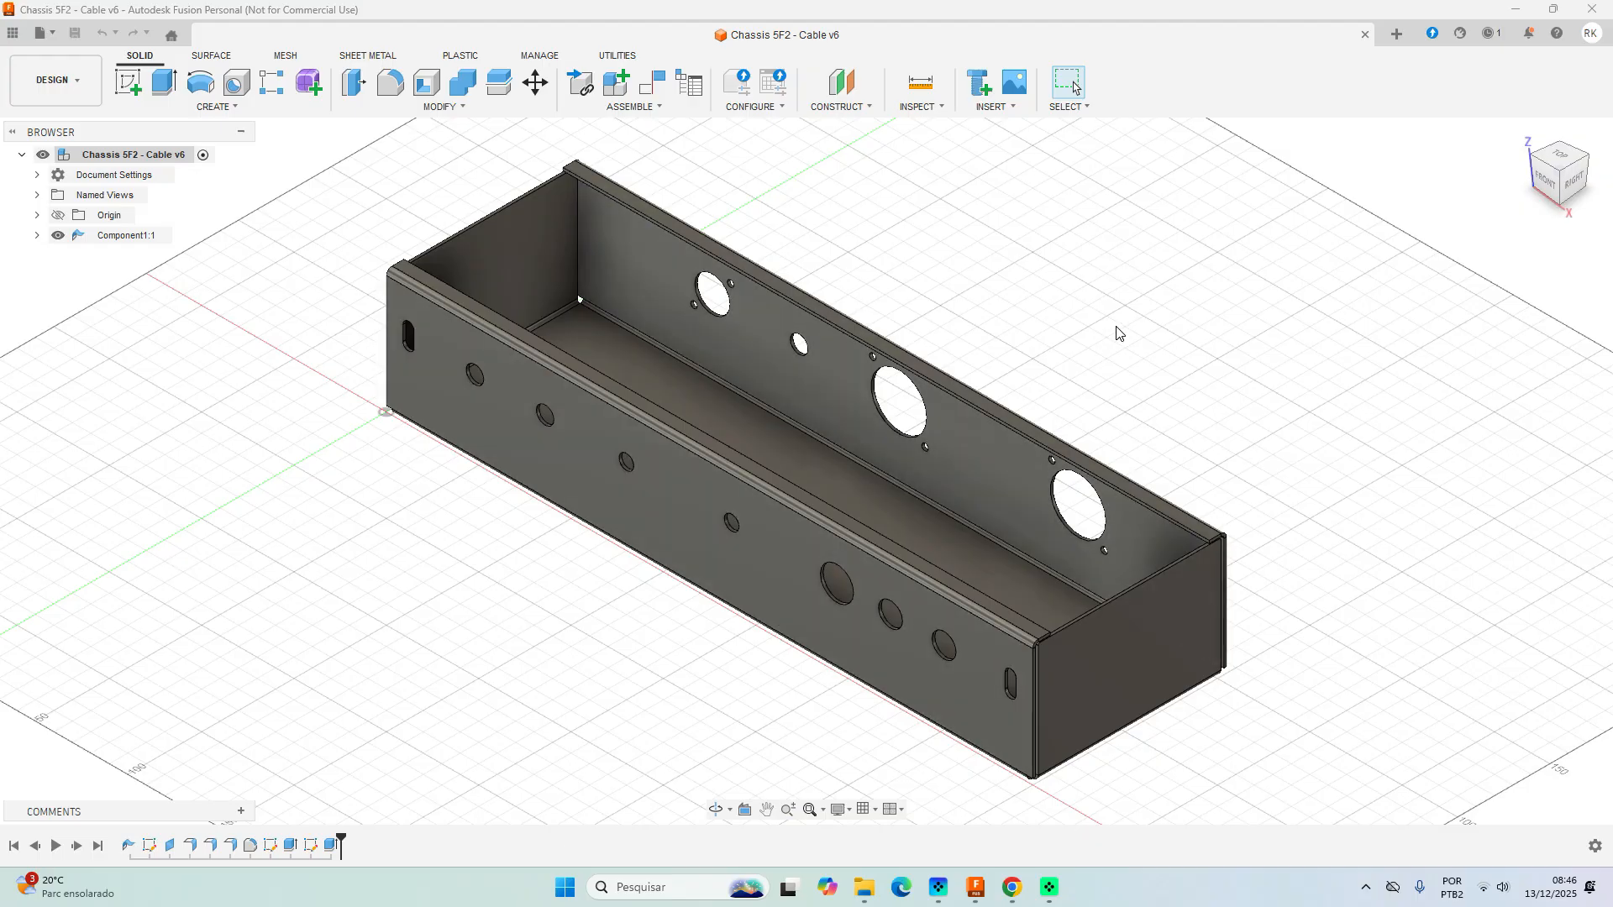
Close the existing chassis design and start a sheet metal sketch on the horizontal XY plane of the empty document.
left_click(1365, 35)
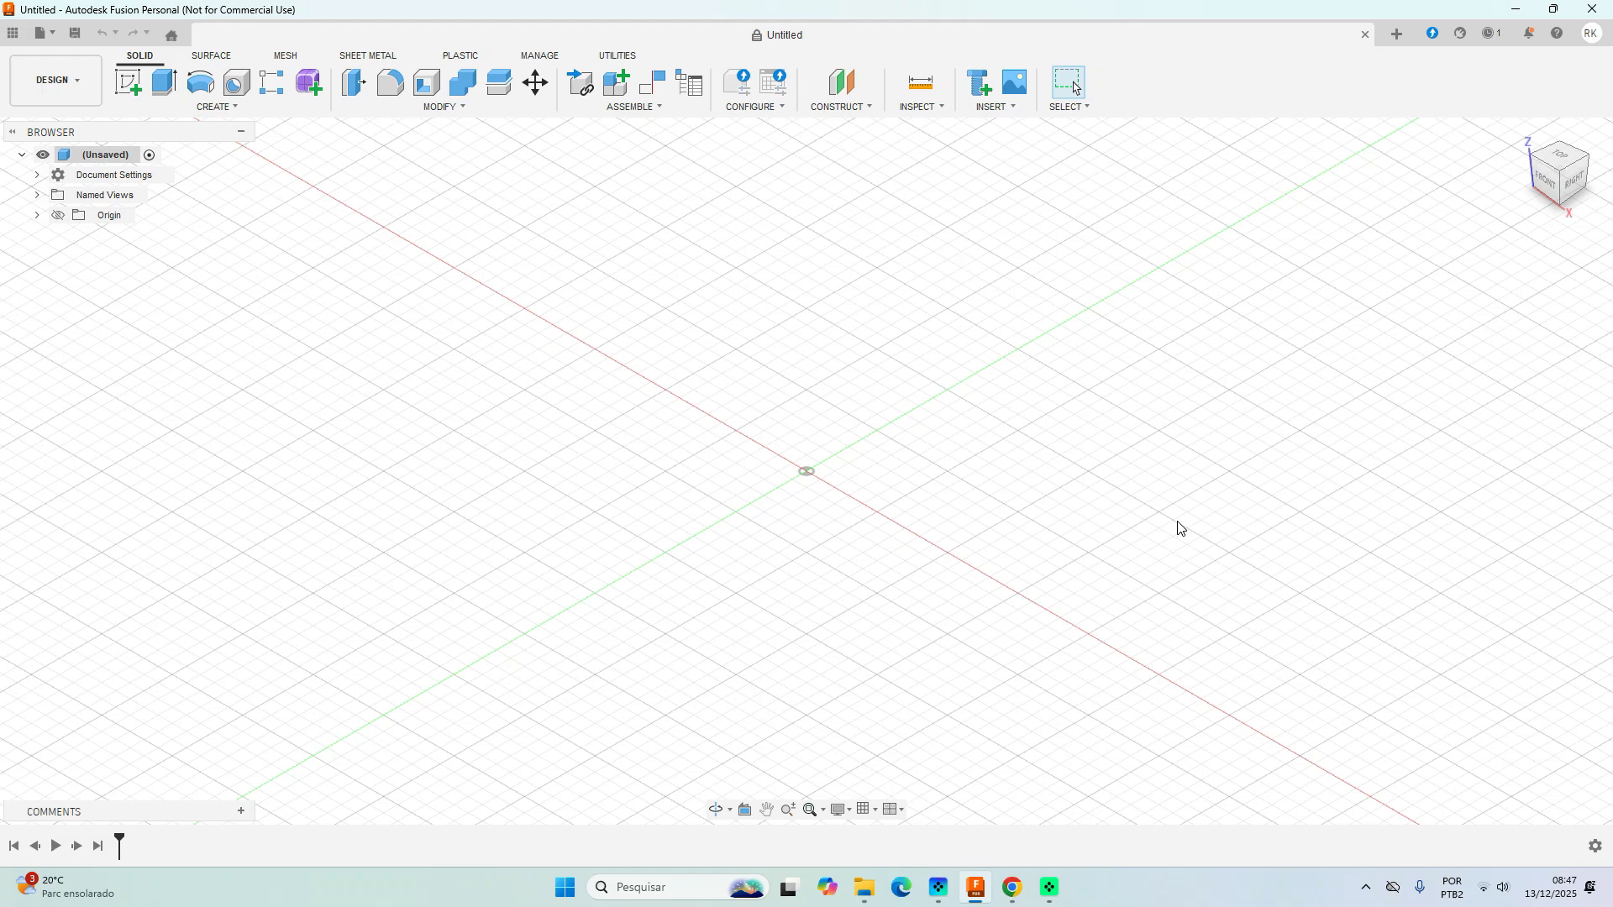
scroll(1151, 460, "up", 2)
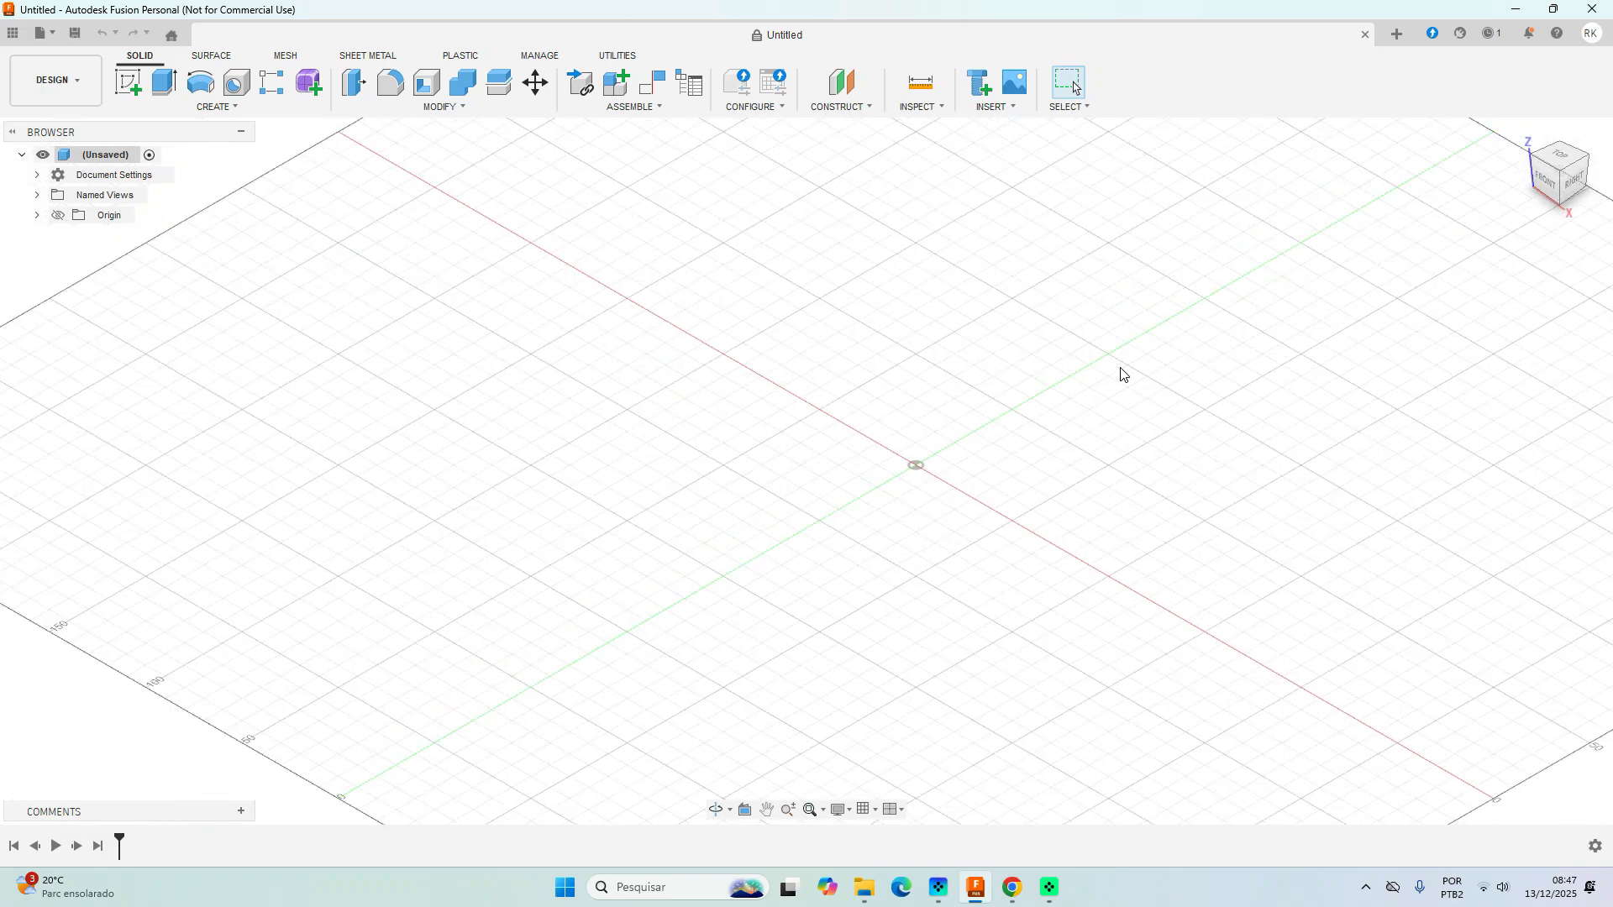
scroll(1122, 374, "up", 1)
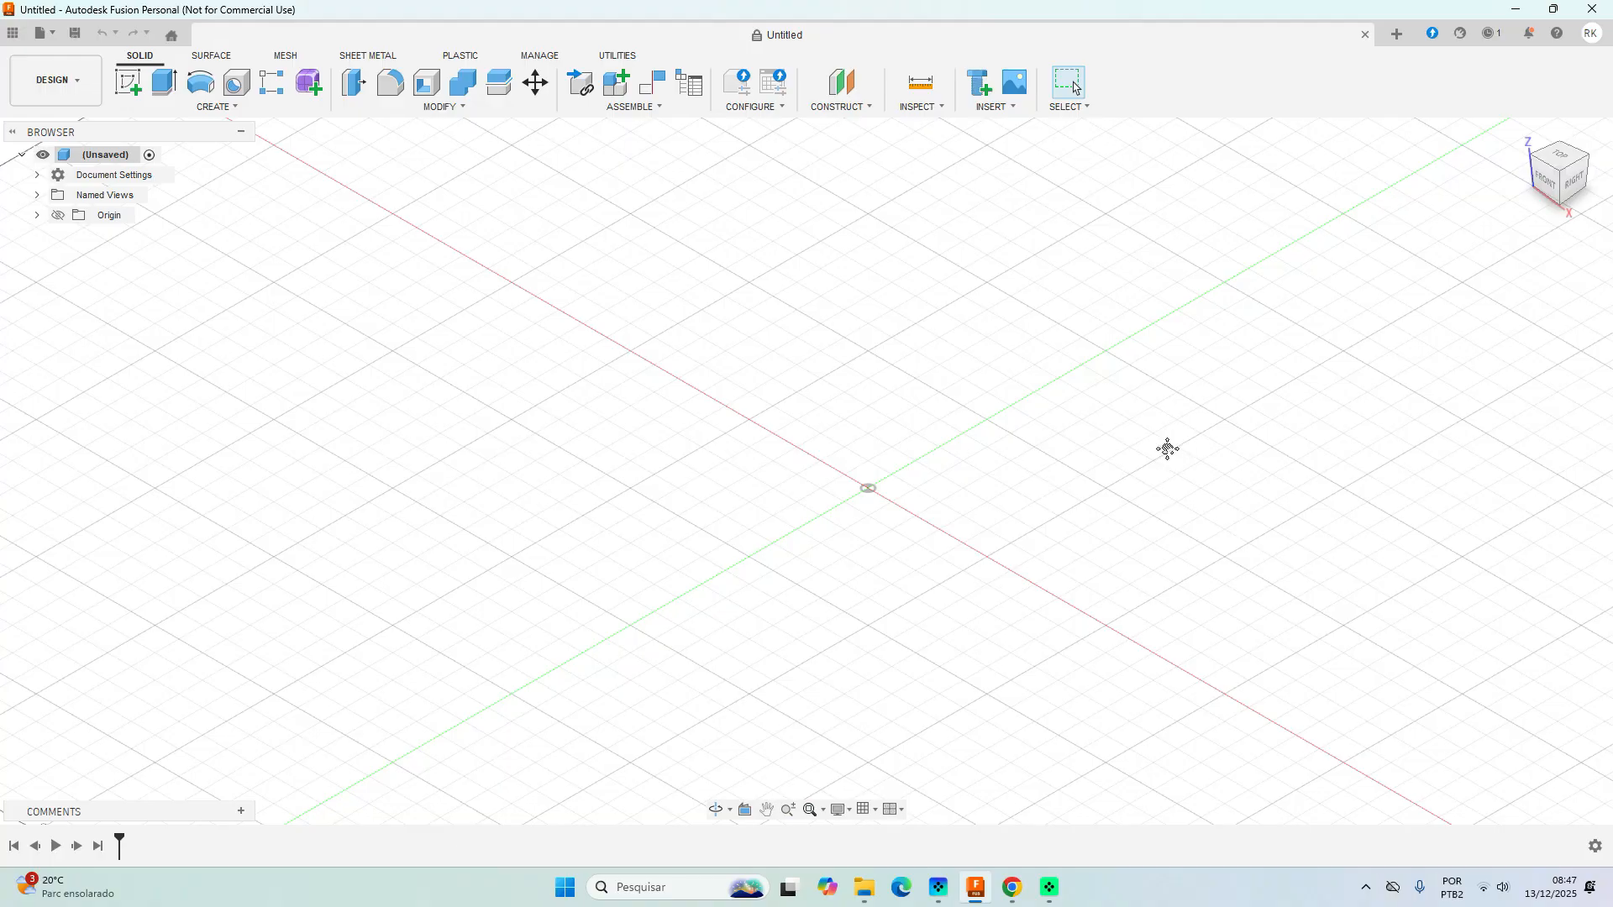
middle_click_drag(1167, 446, 781, 492)
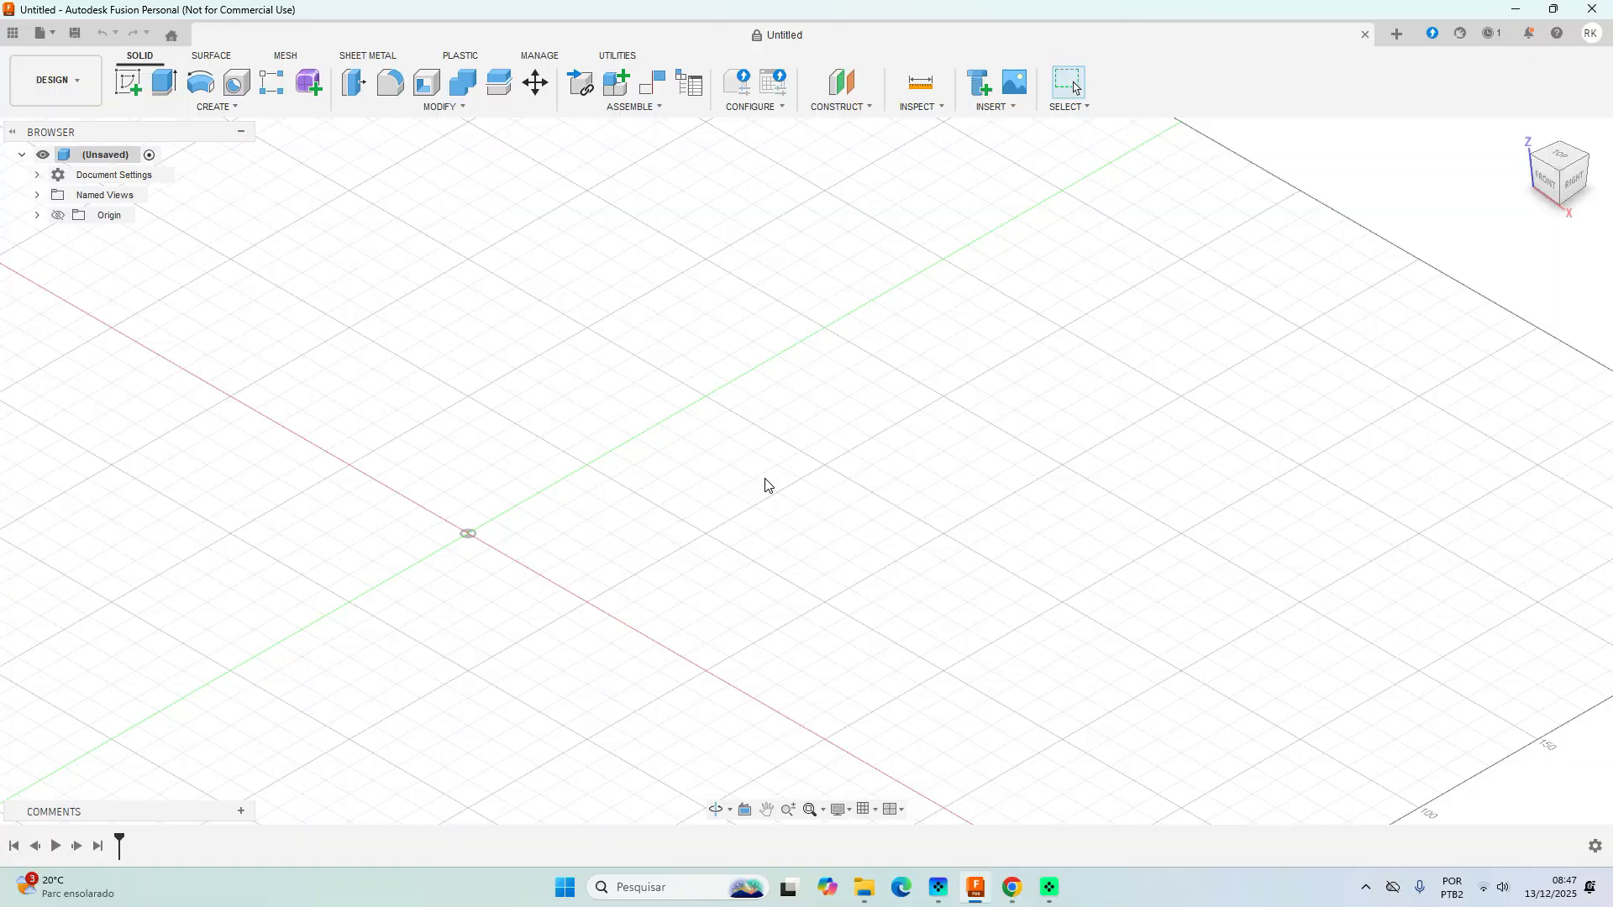
left_click(367, 58)
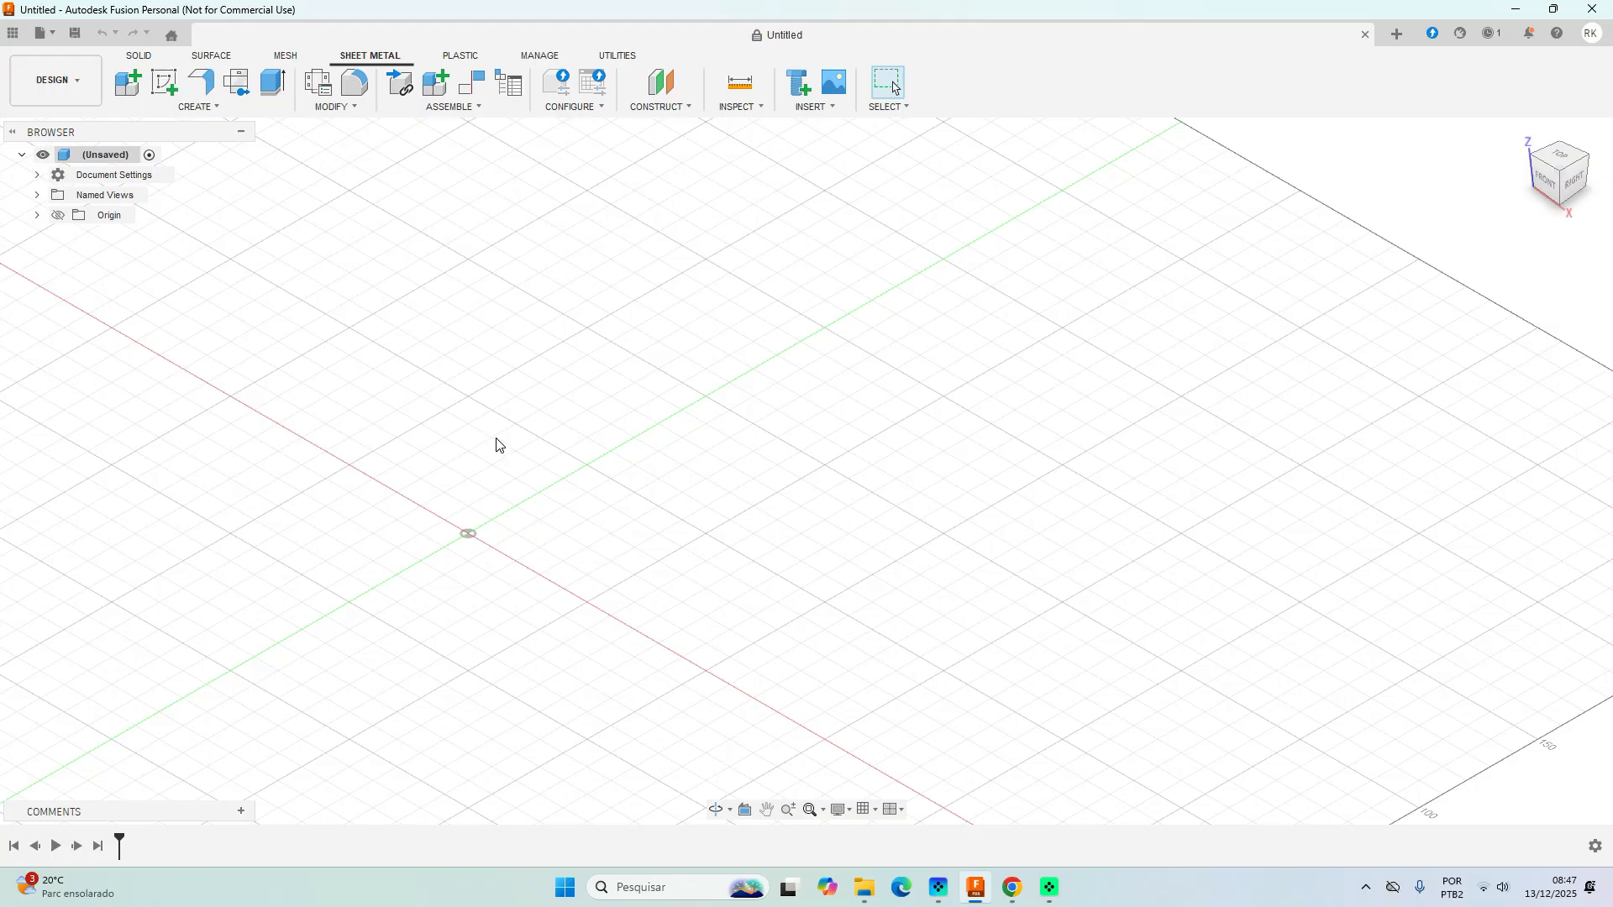
left_click(160, 87)
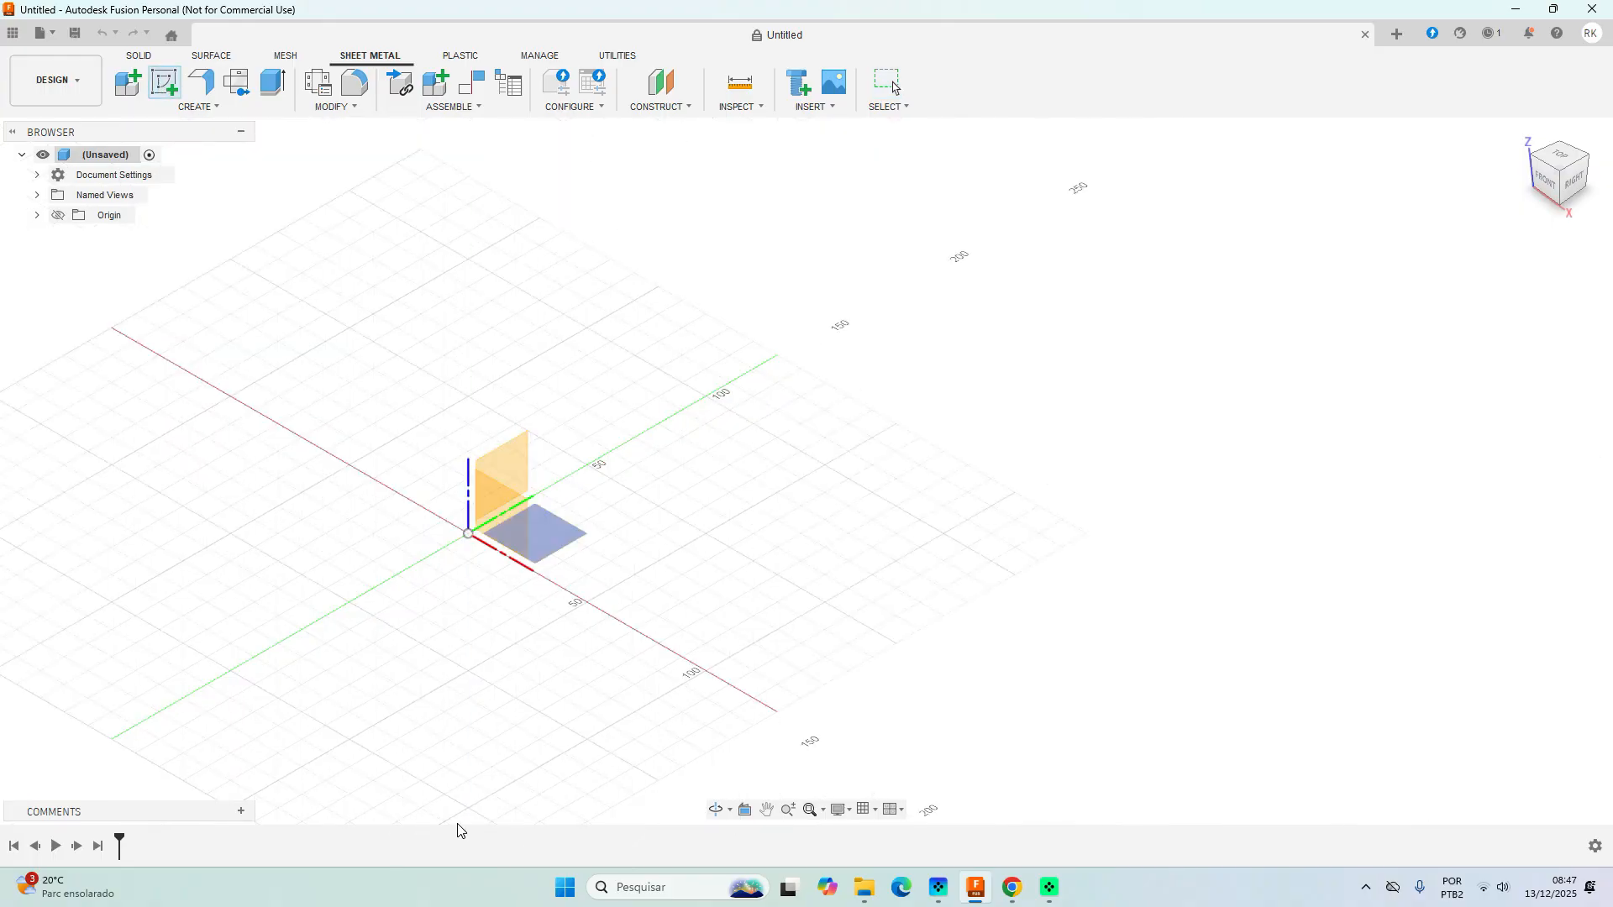
left_click(553, 546)
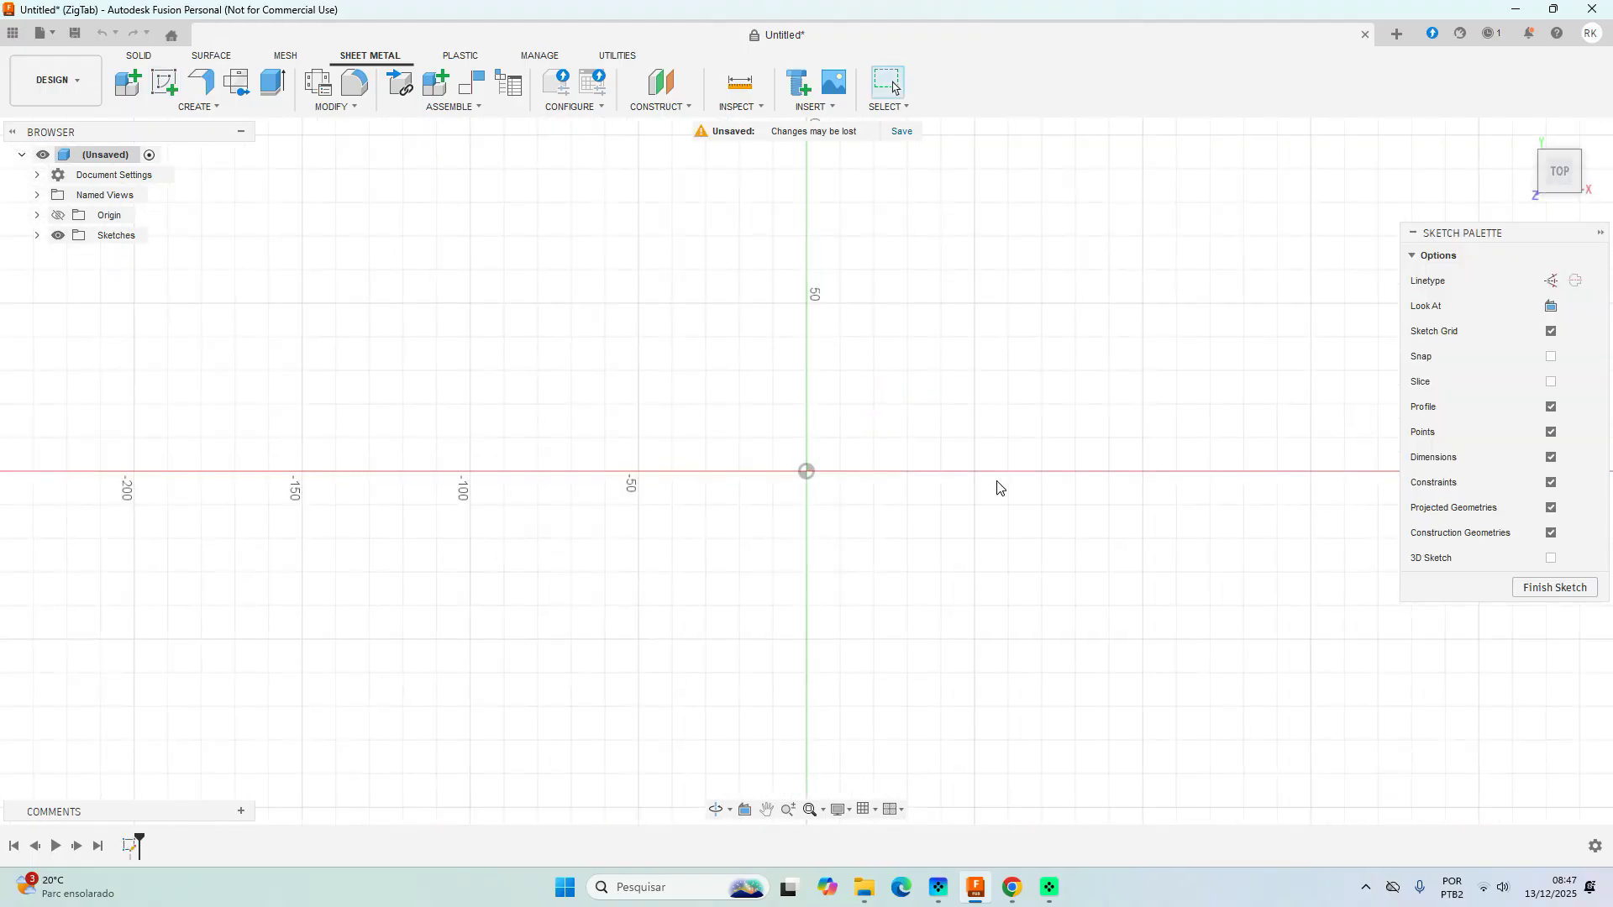
middle_click_drag(1066, 468, 638, 636)
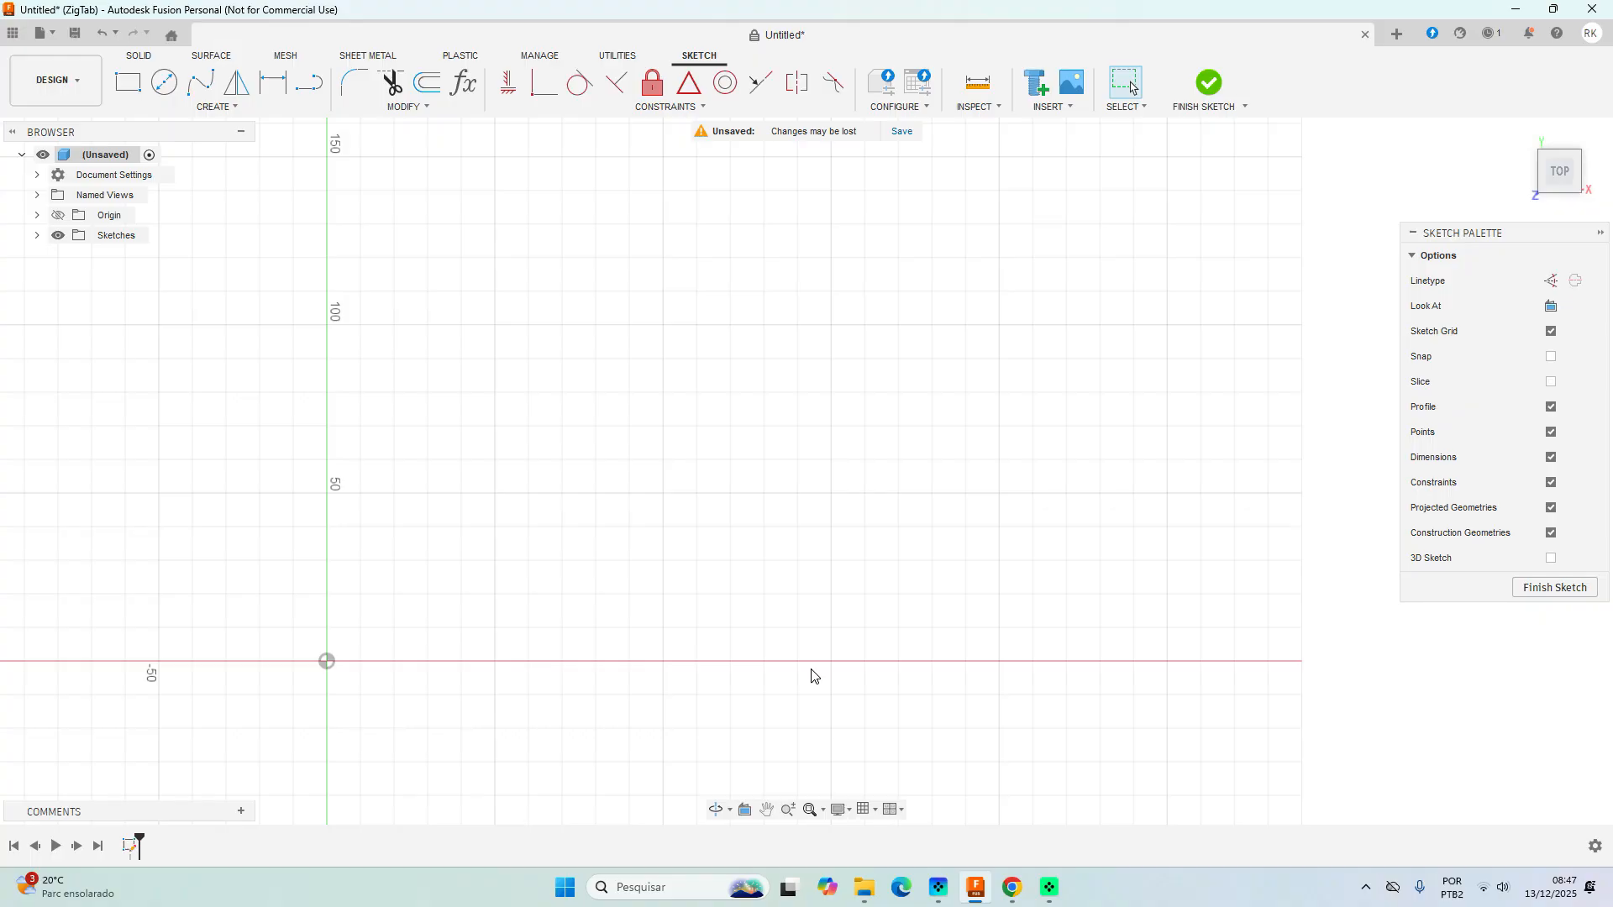
Switch to Chrome and examine the Dimensions drawing from the Fender Style 5F1 Tweed Champ chassis product page.
left_click(1013, 887)
left_click(19, 53)
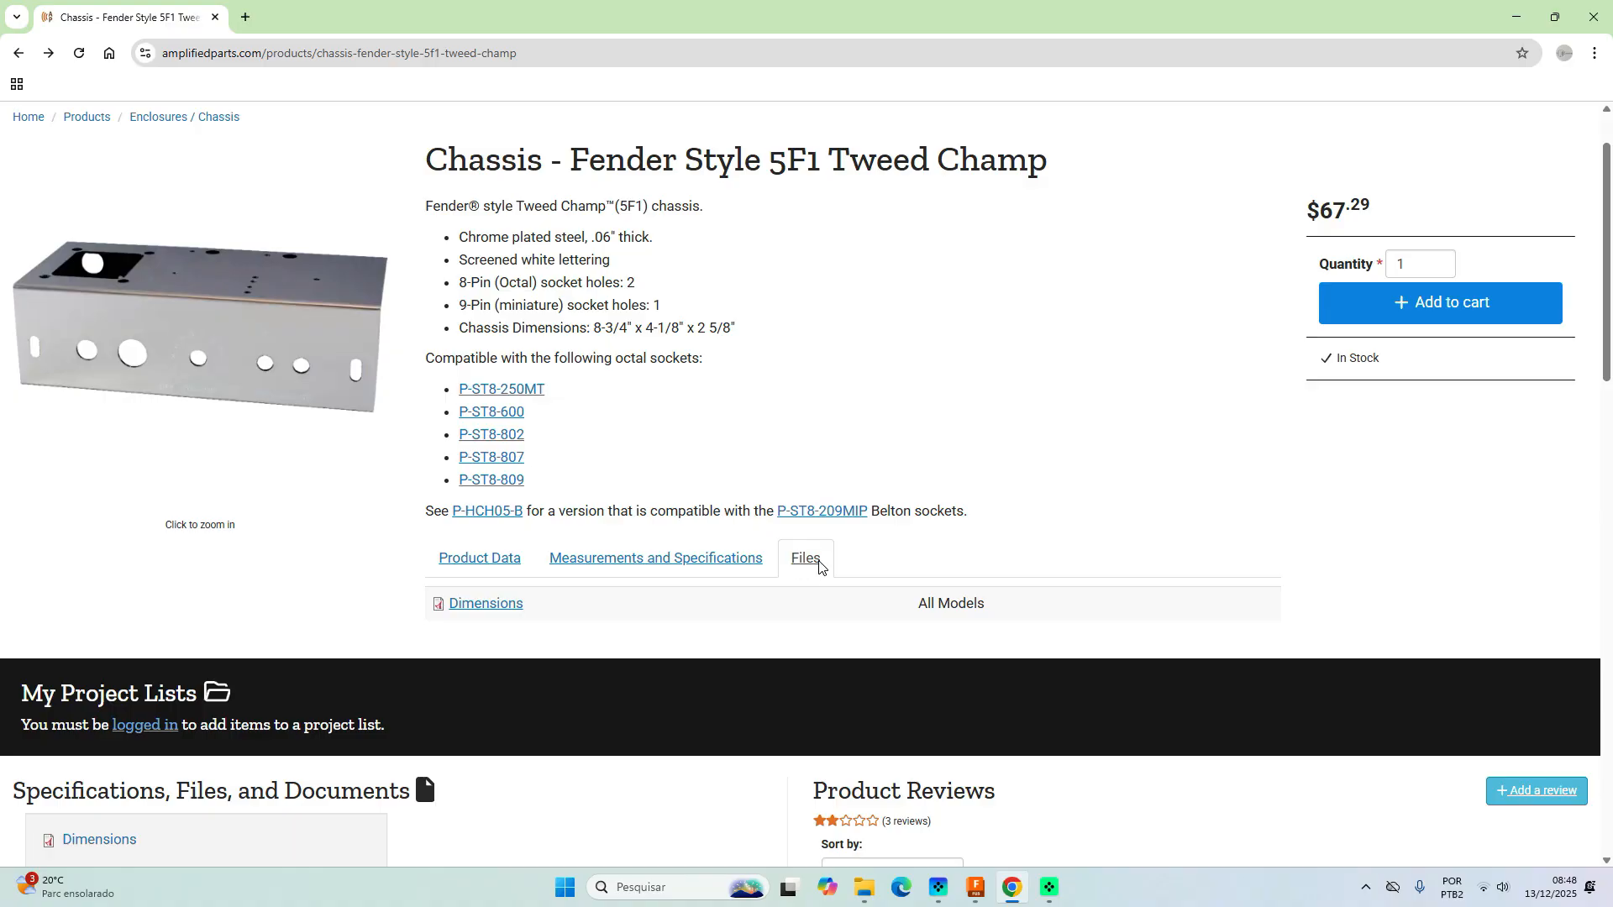
left_click(465, 610)
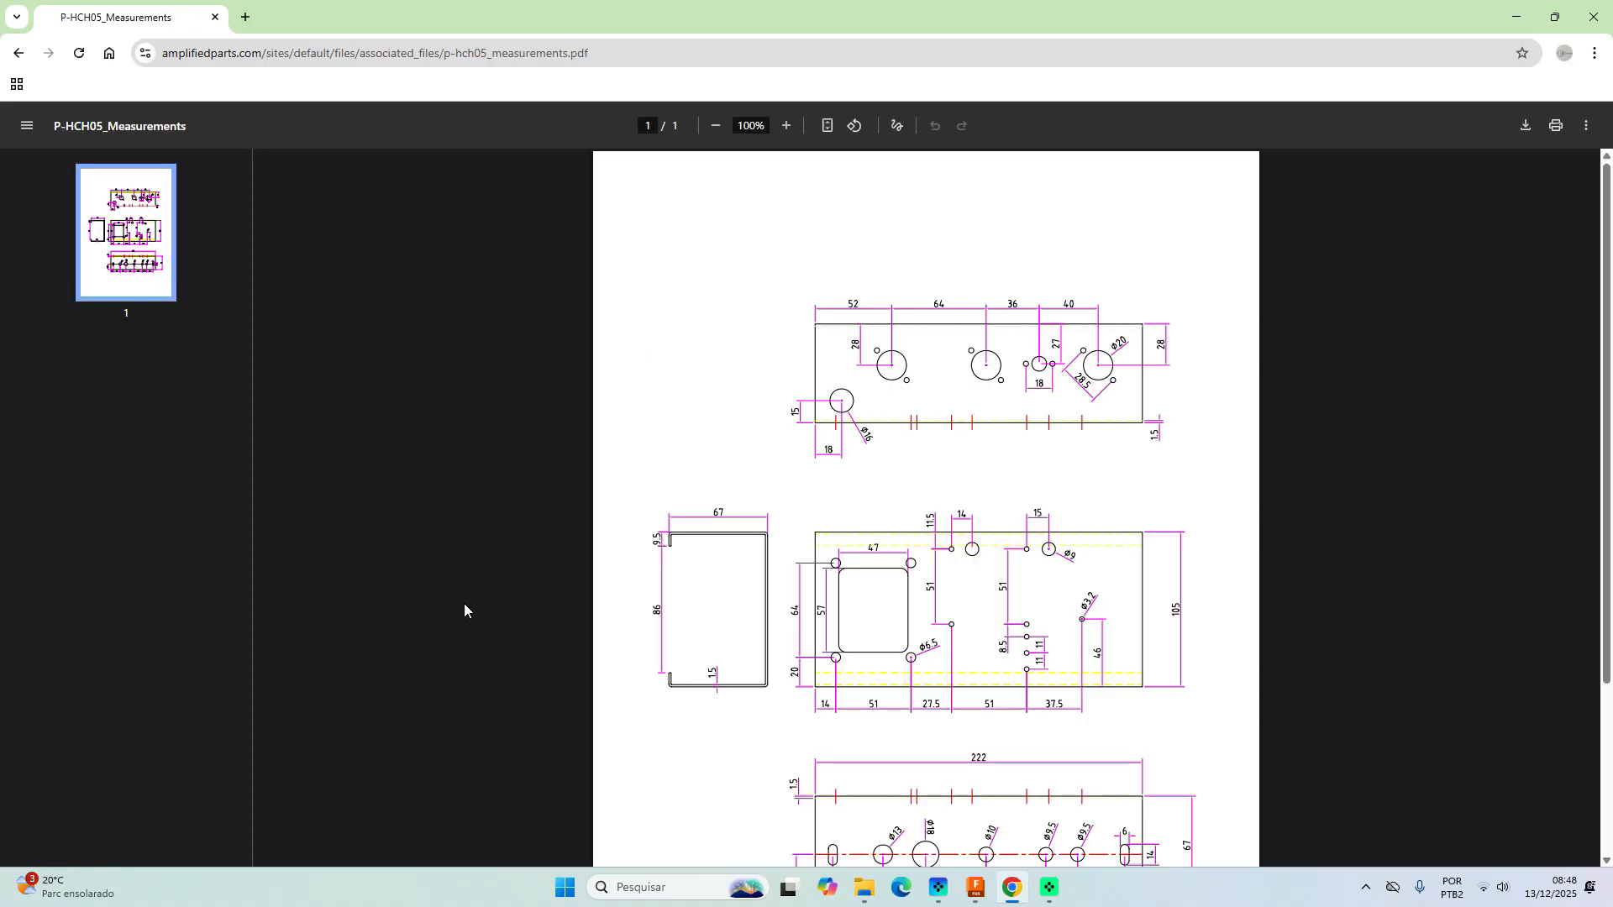
scroll(465, 393, "down", 2)
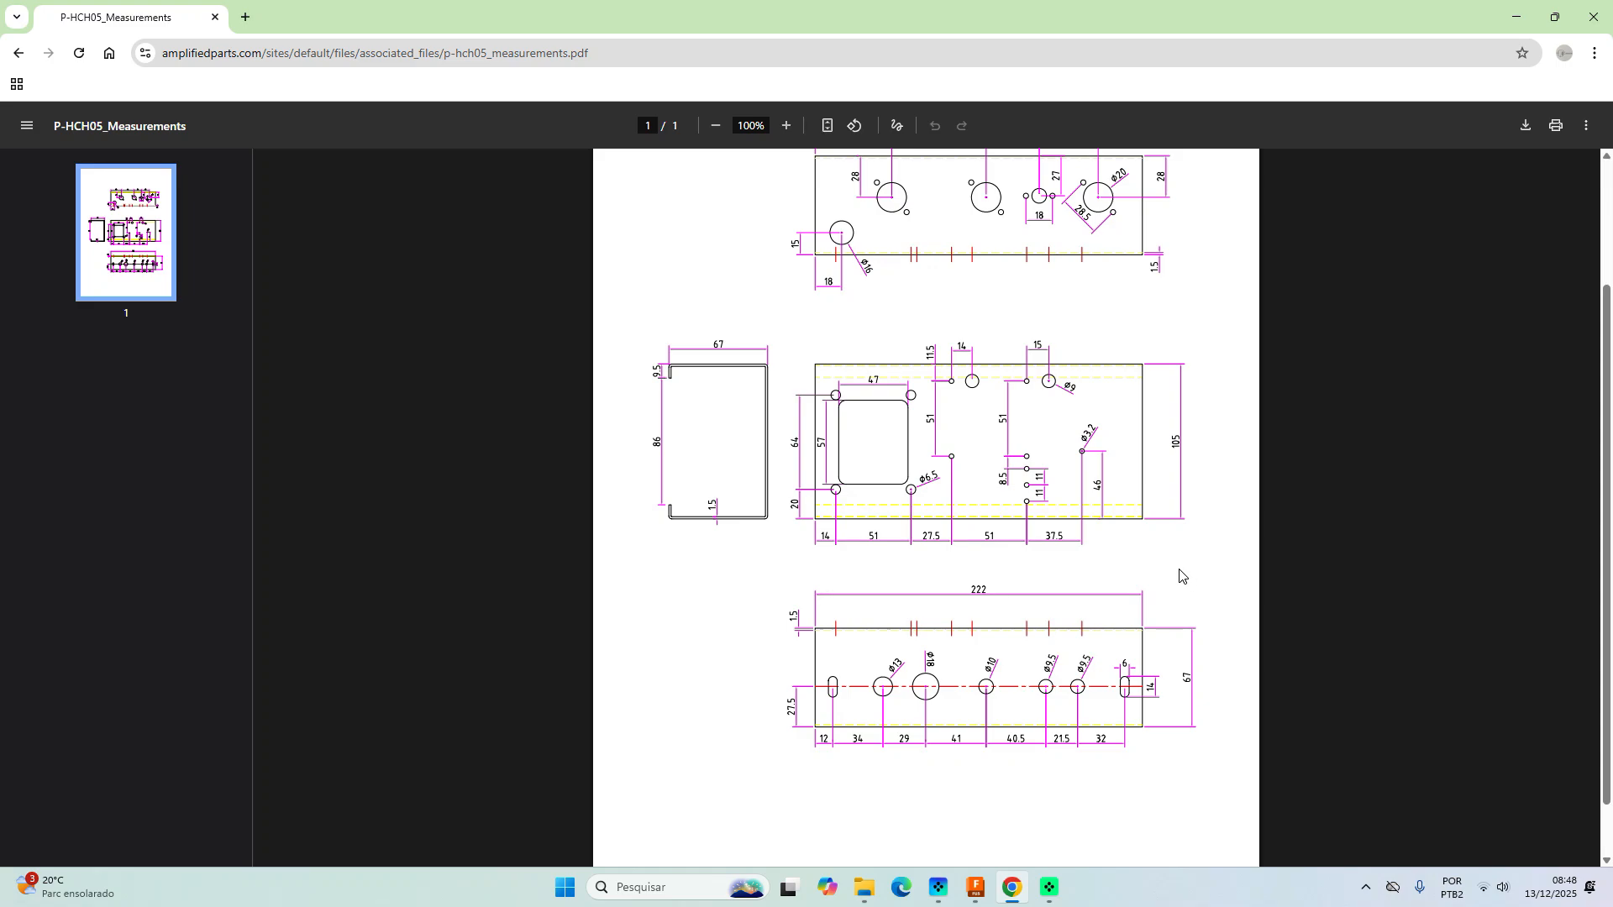
Switch back to Fusion and sketch a two-point rectangle of about 234 by 115 mm with one corner at the origin.
left_click(975, 891)
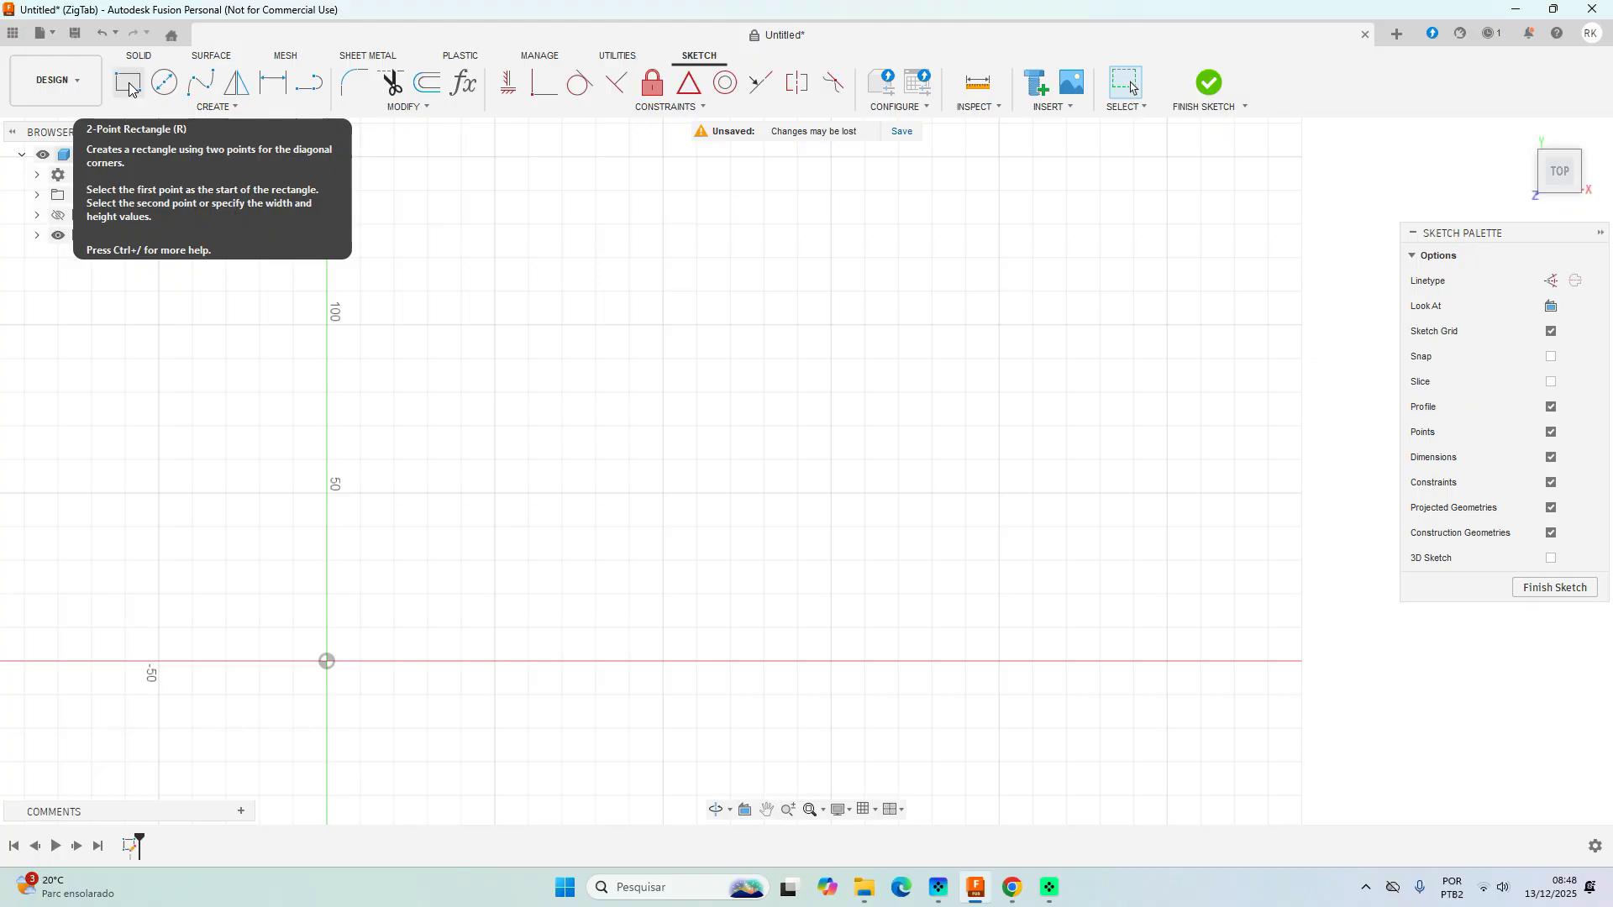
left_click(223, 111)
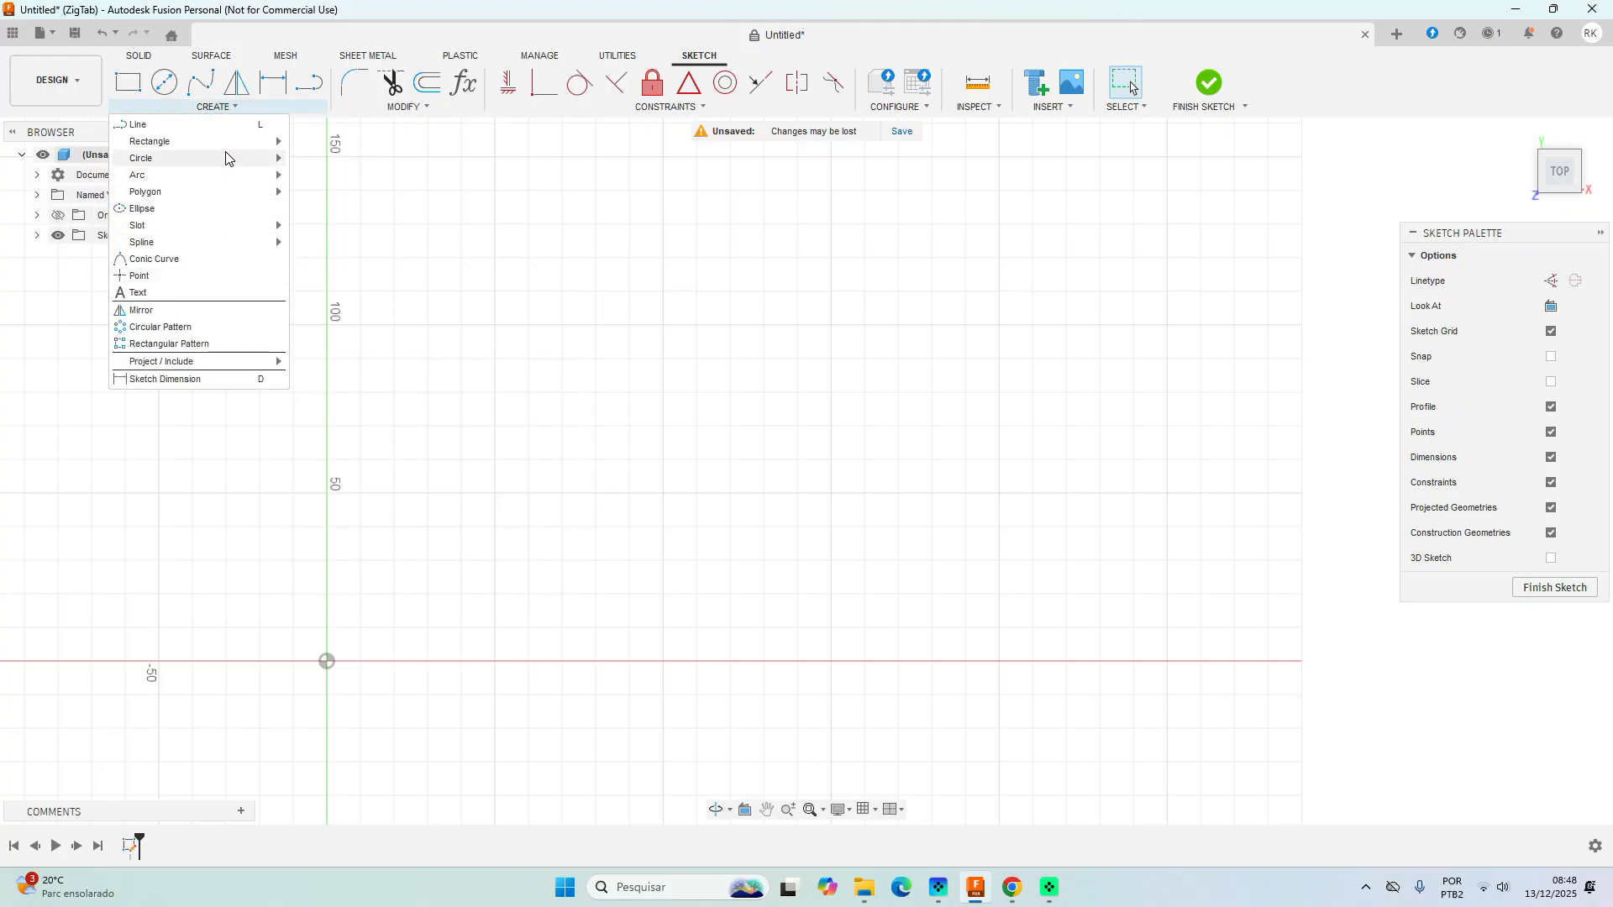
left_click(125, 84)
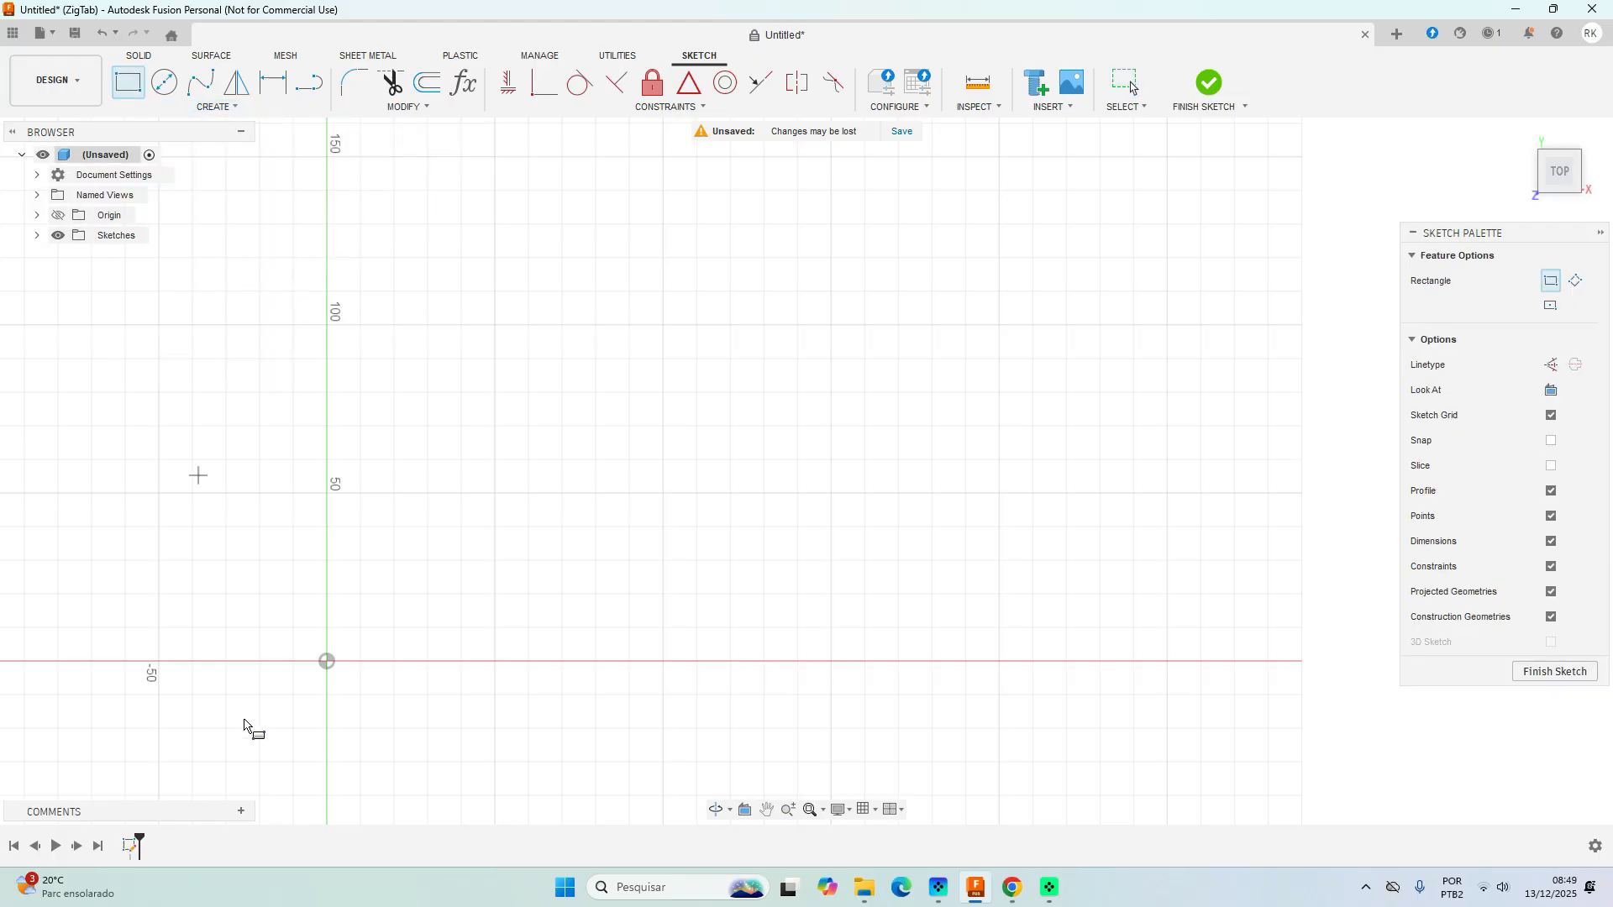
left_click(327, 663)
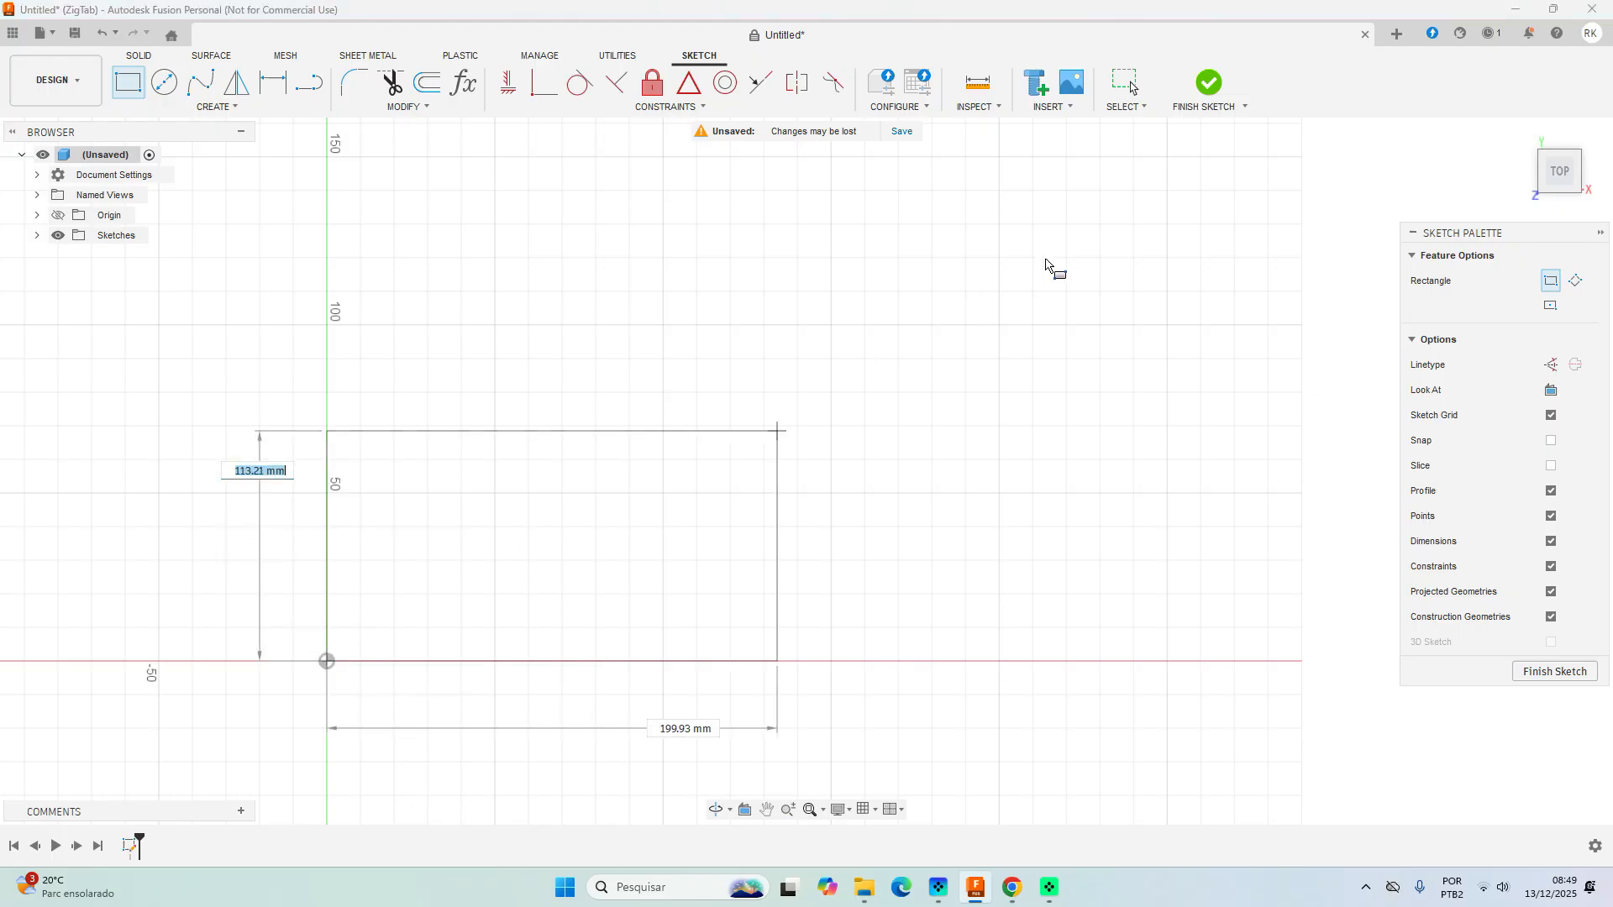
left_click(1115, 273)
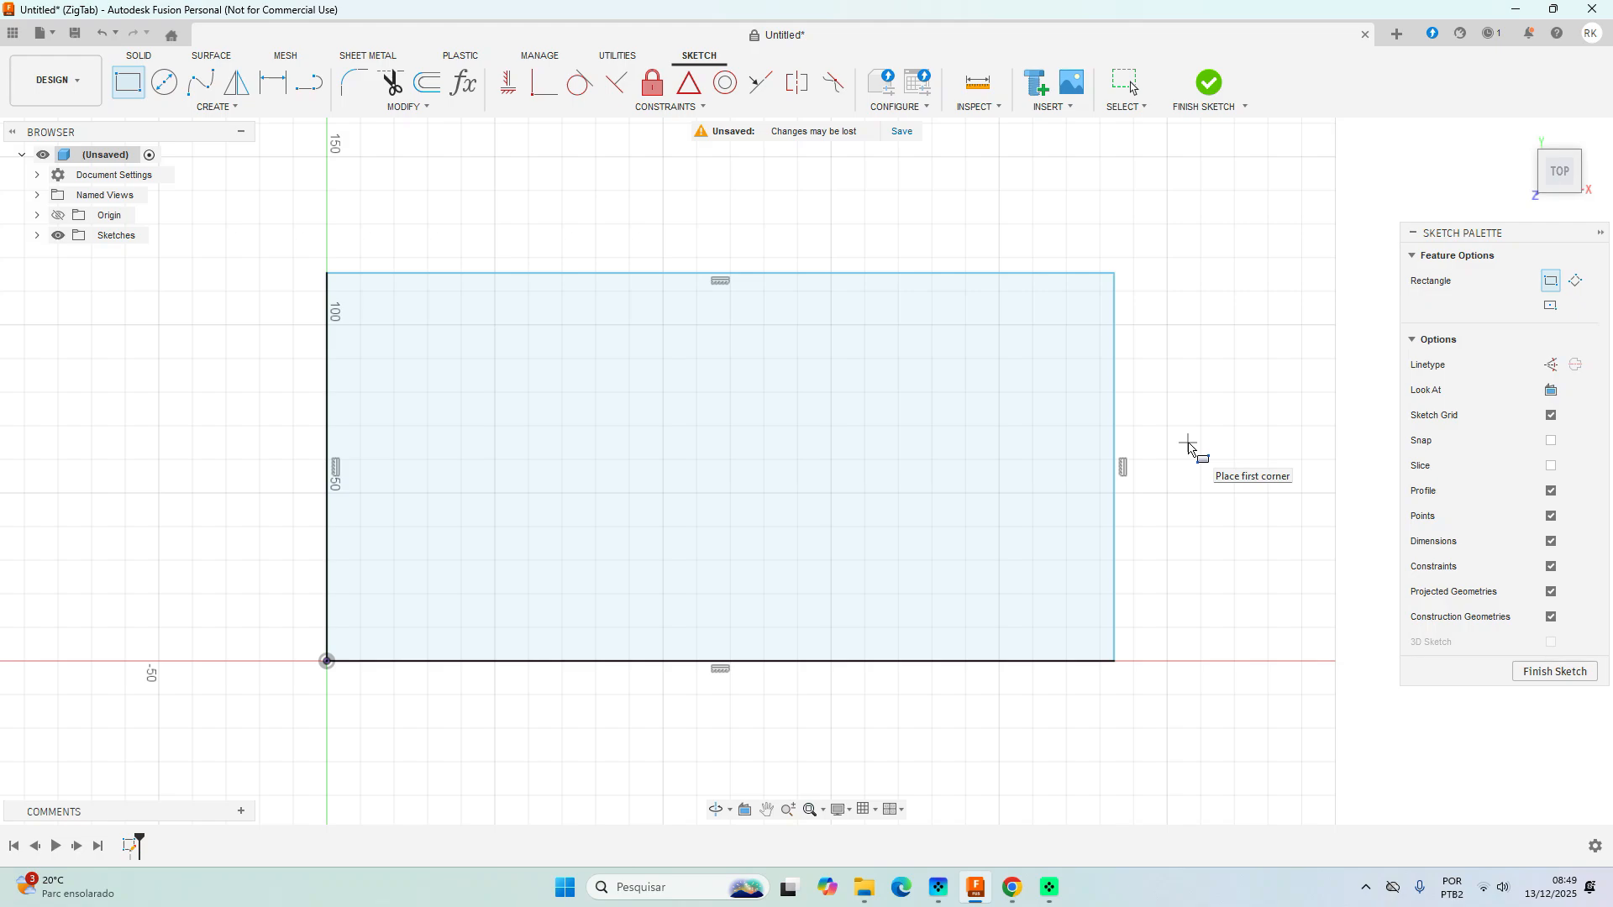
Dimension the rectangle's vertical side at 105 mm.
key("d")
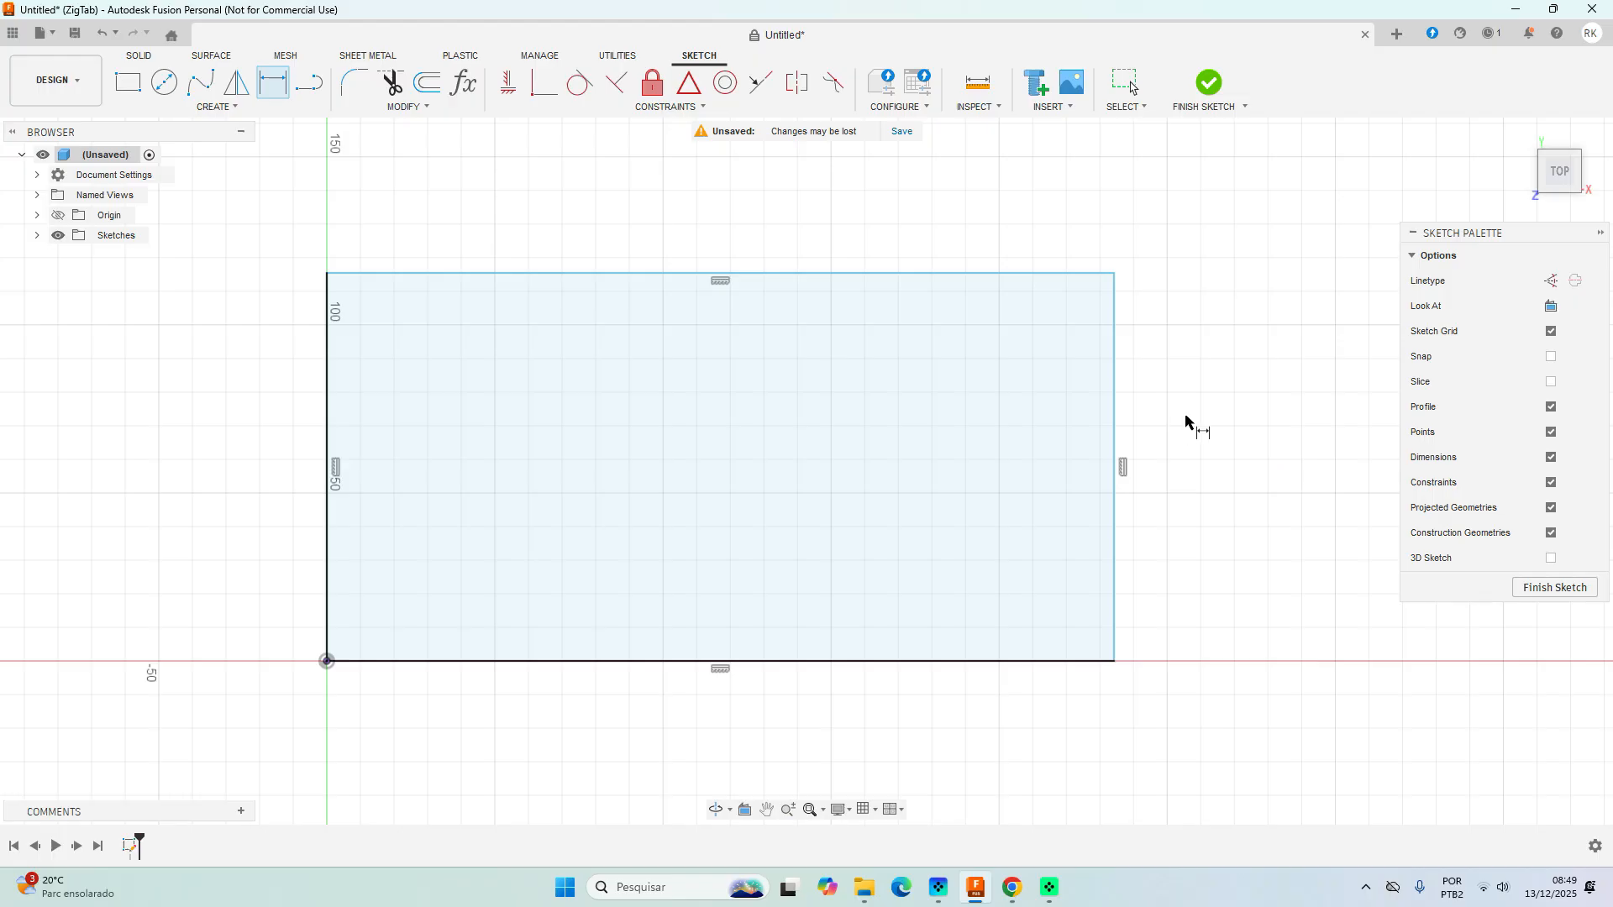
left_click(1117, 419)
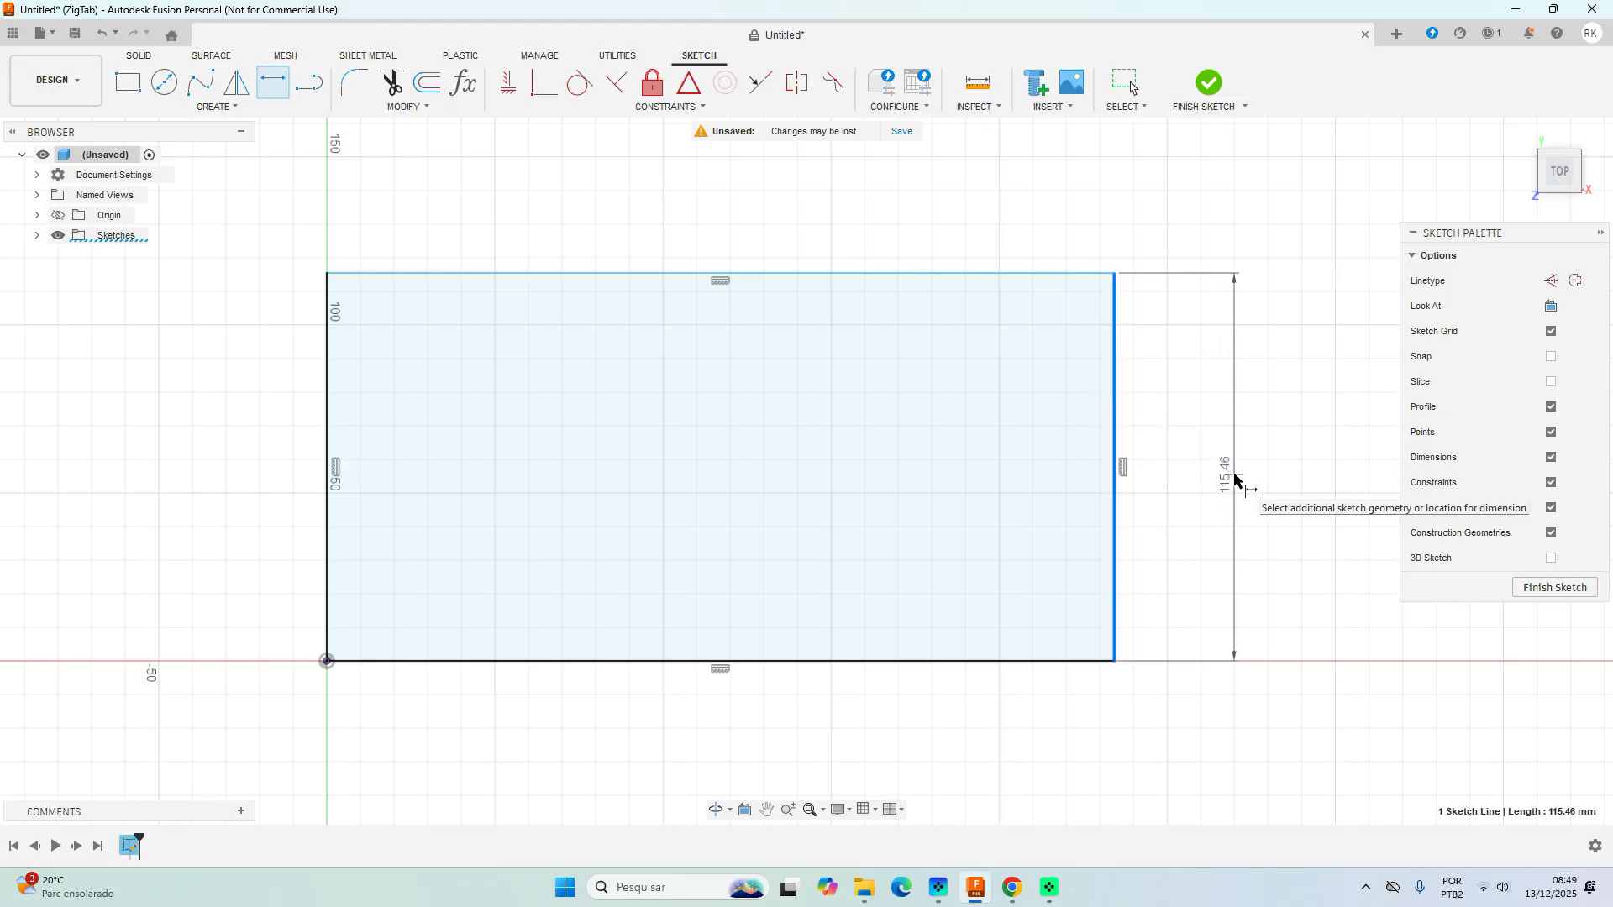
left_click(1228, 477)
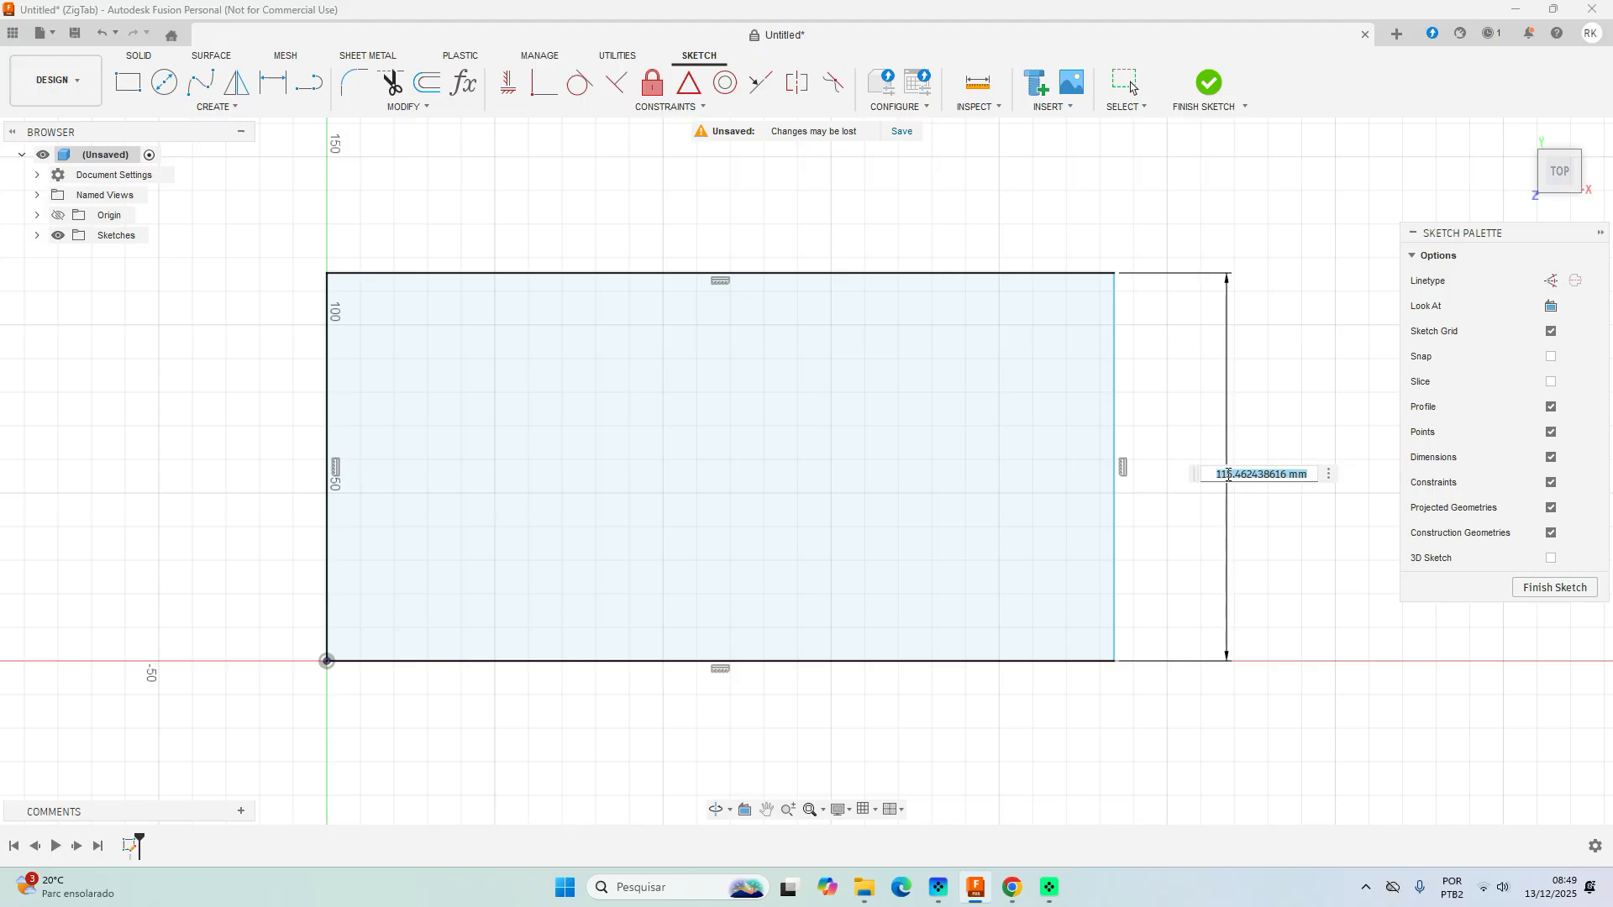
type("105")
key("Return")
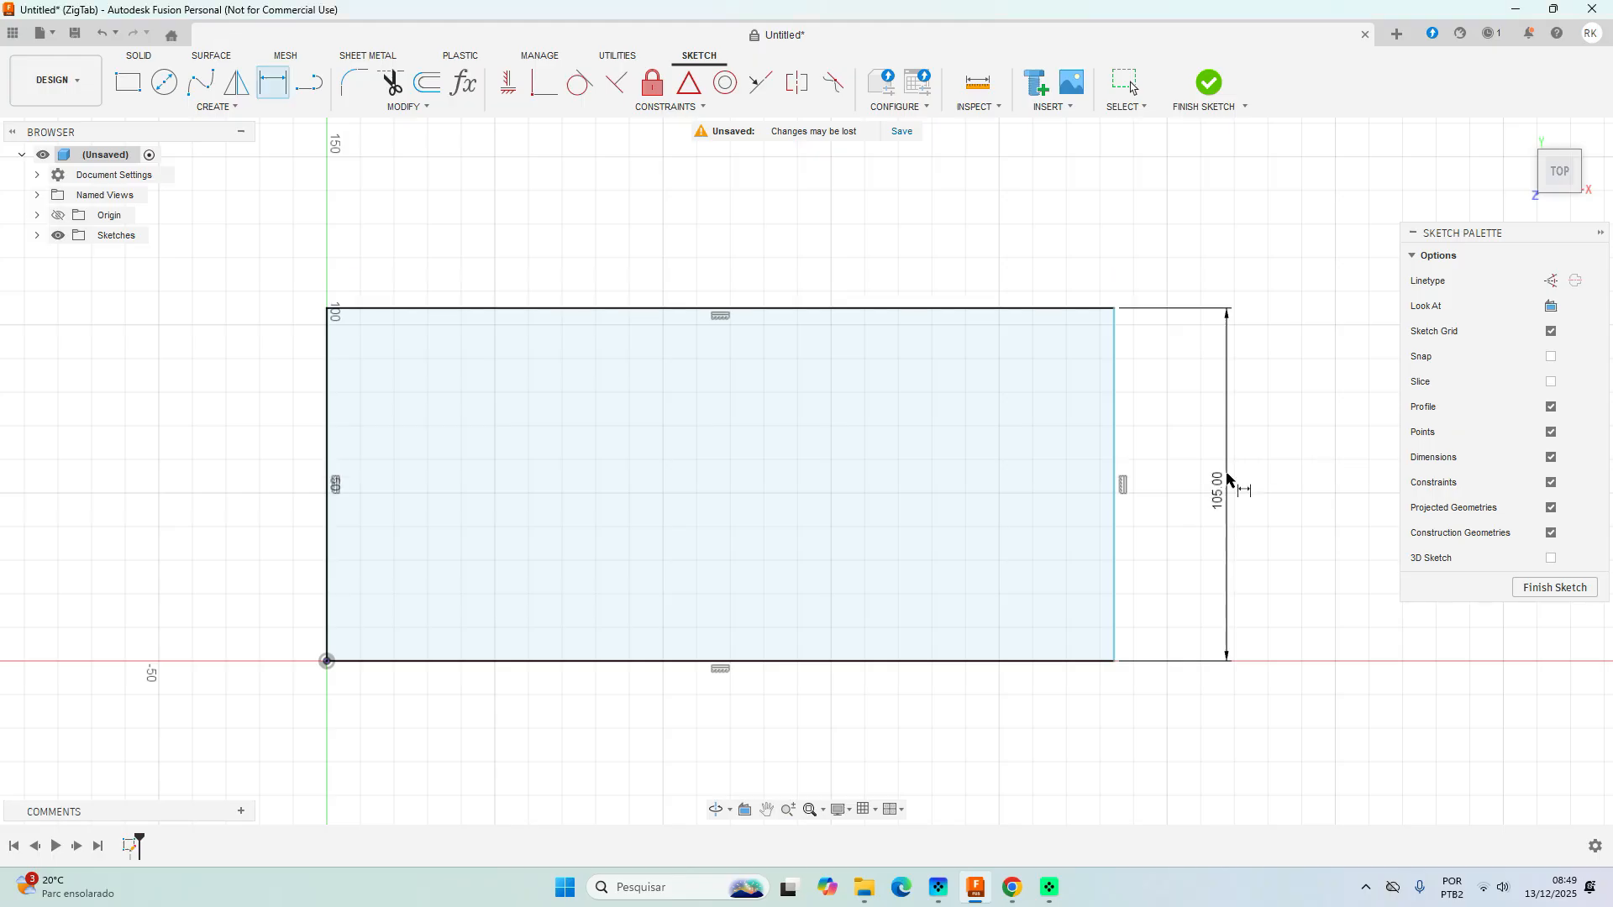
Dimension the rectangle's horizontal side at 222 mm, finish the sketch and return to the home view.
left_click(711, 664)
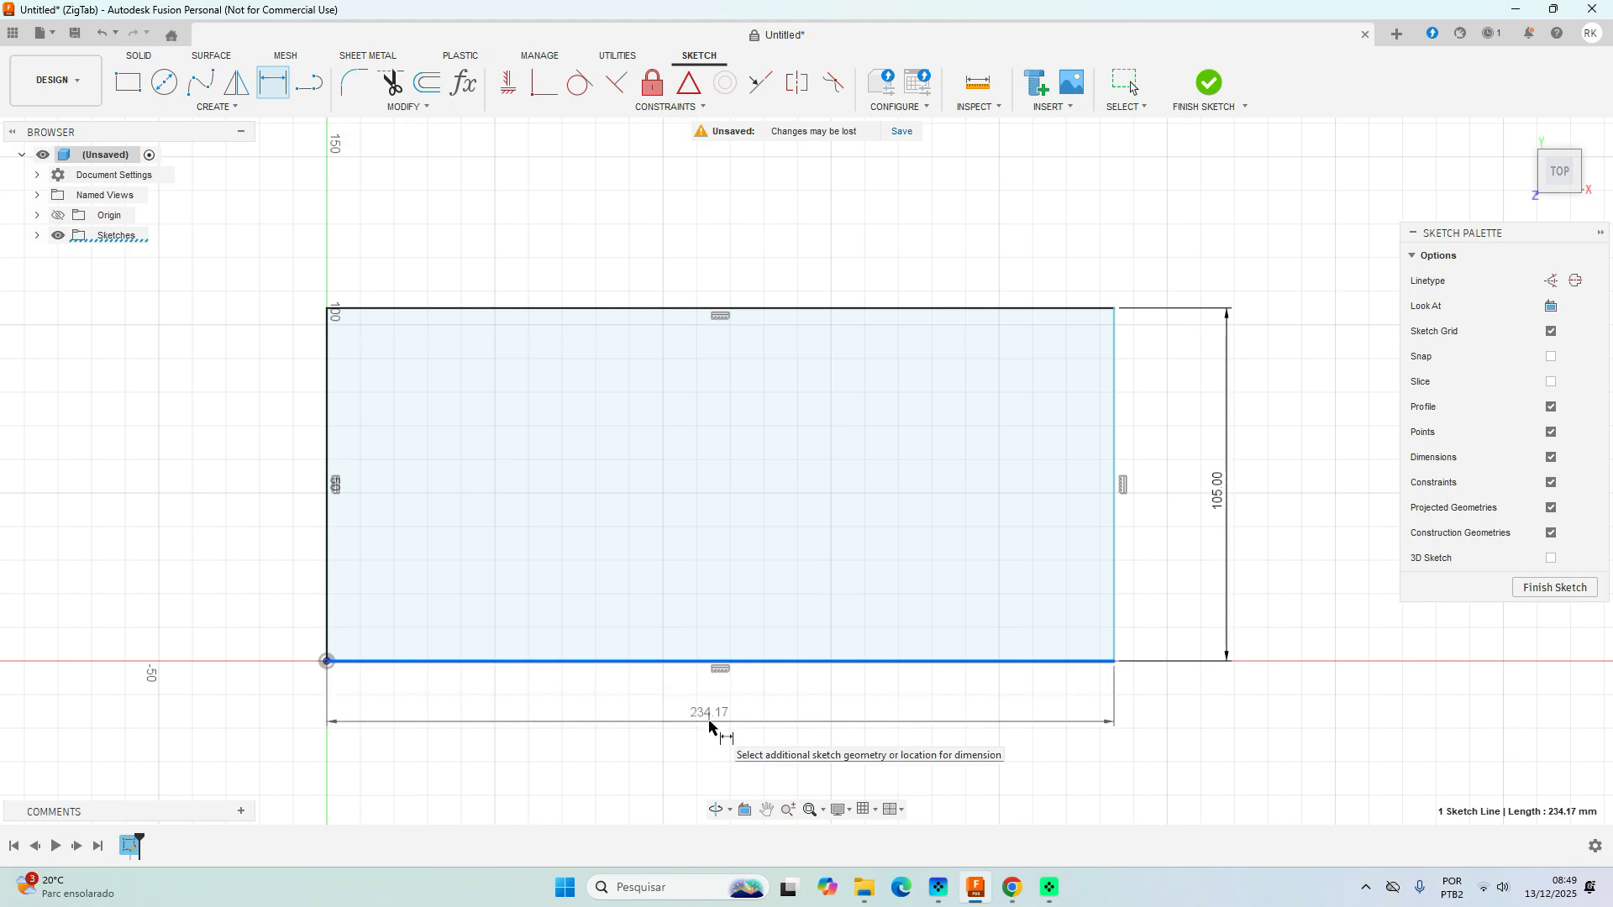
key("2")
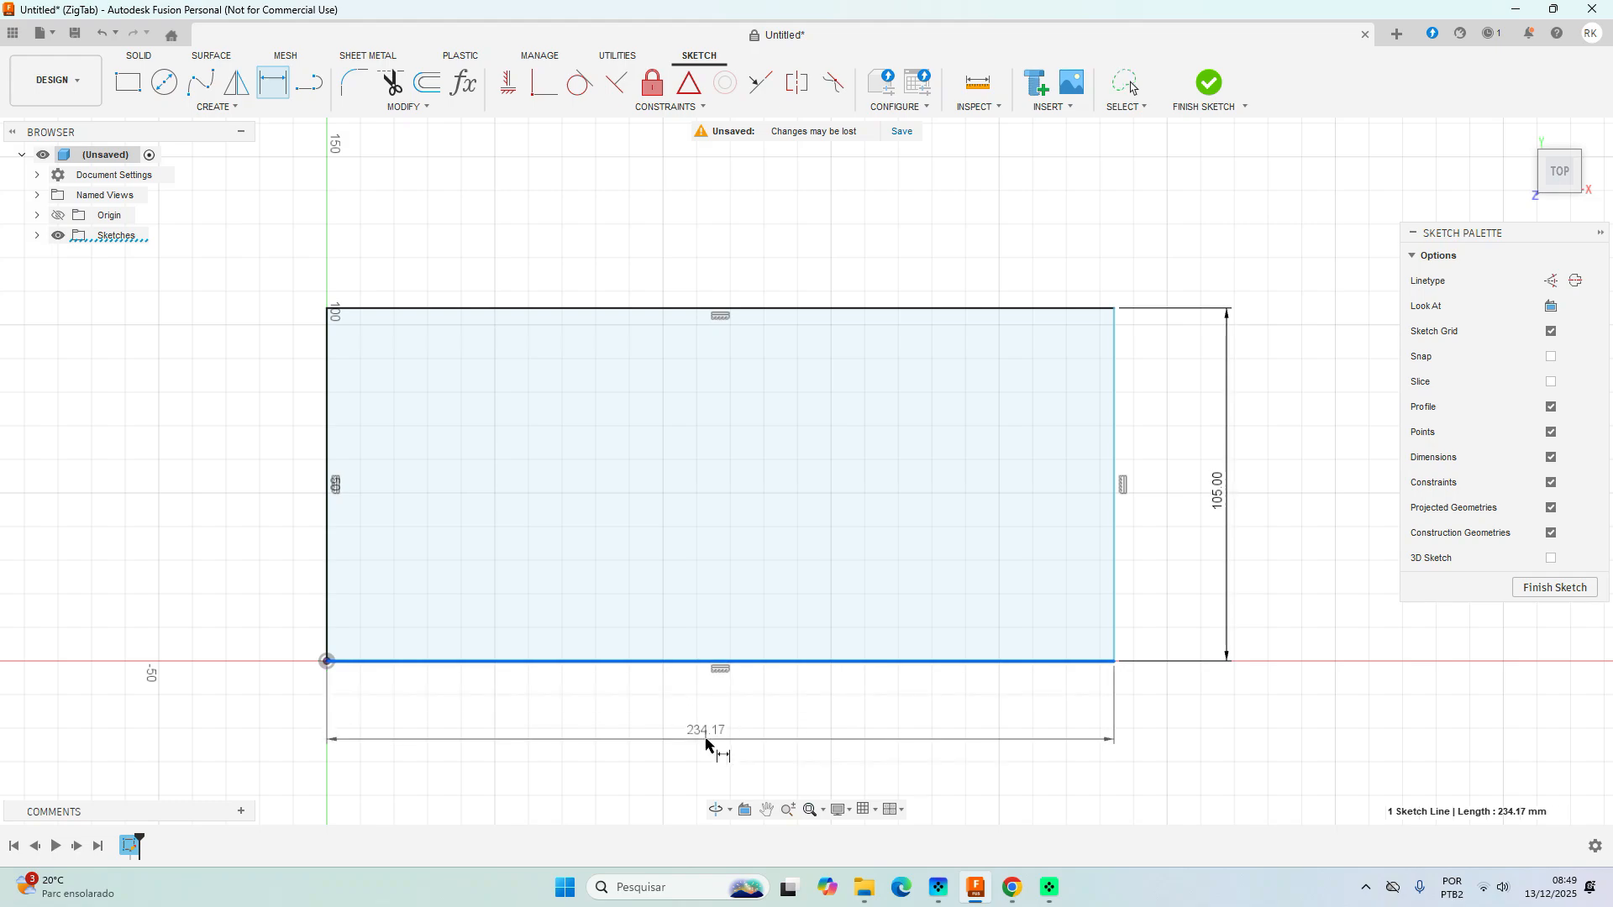
left_click(709, 741)
type("222")
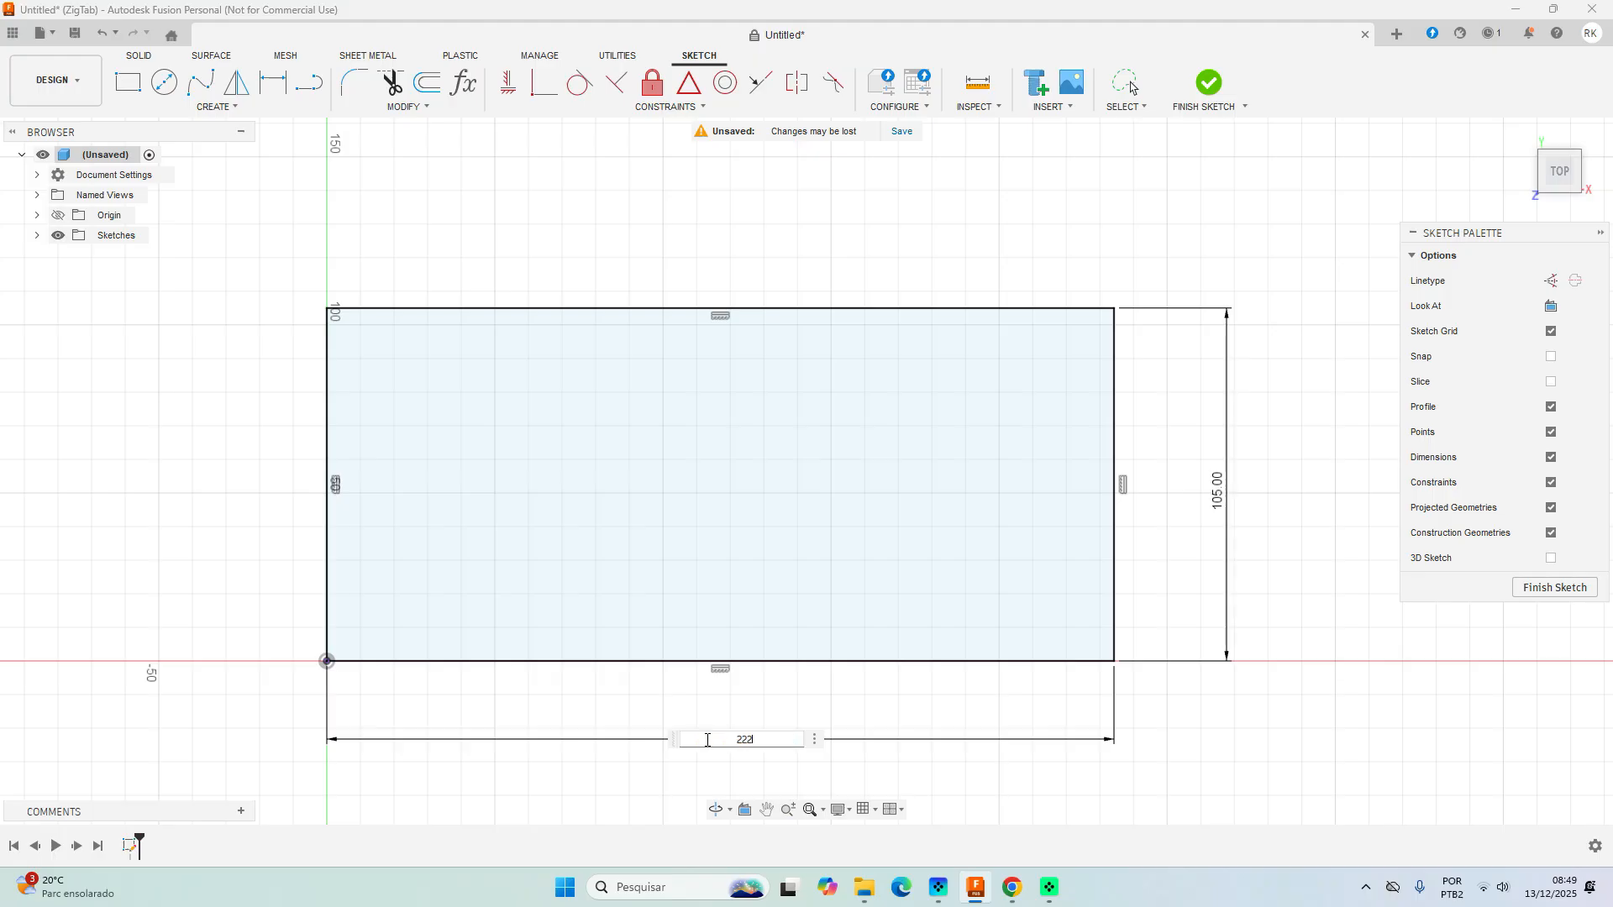
key("Return")
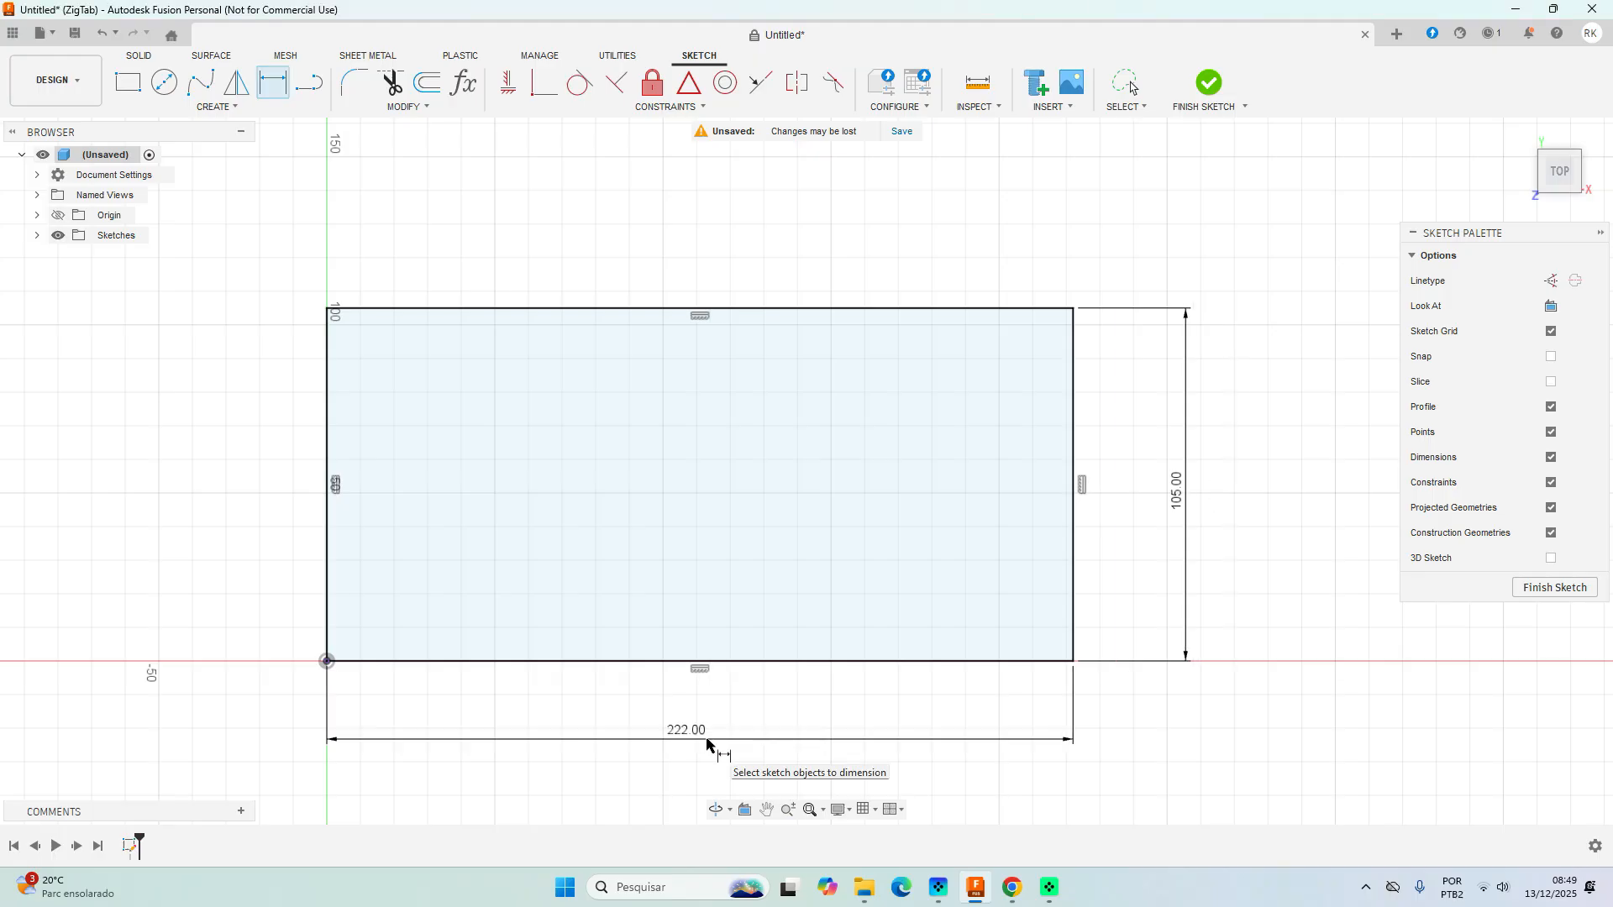
scroll(1205, 294, "down", 4)
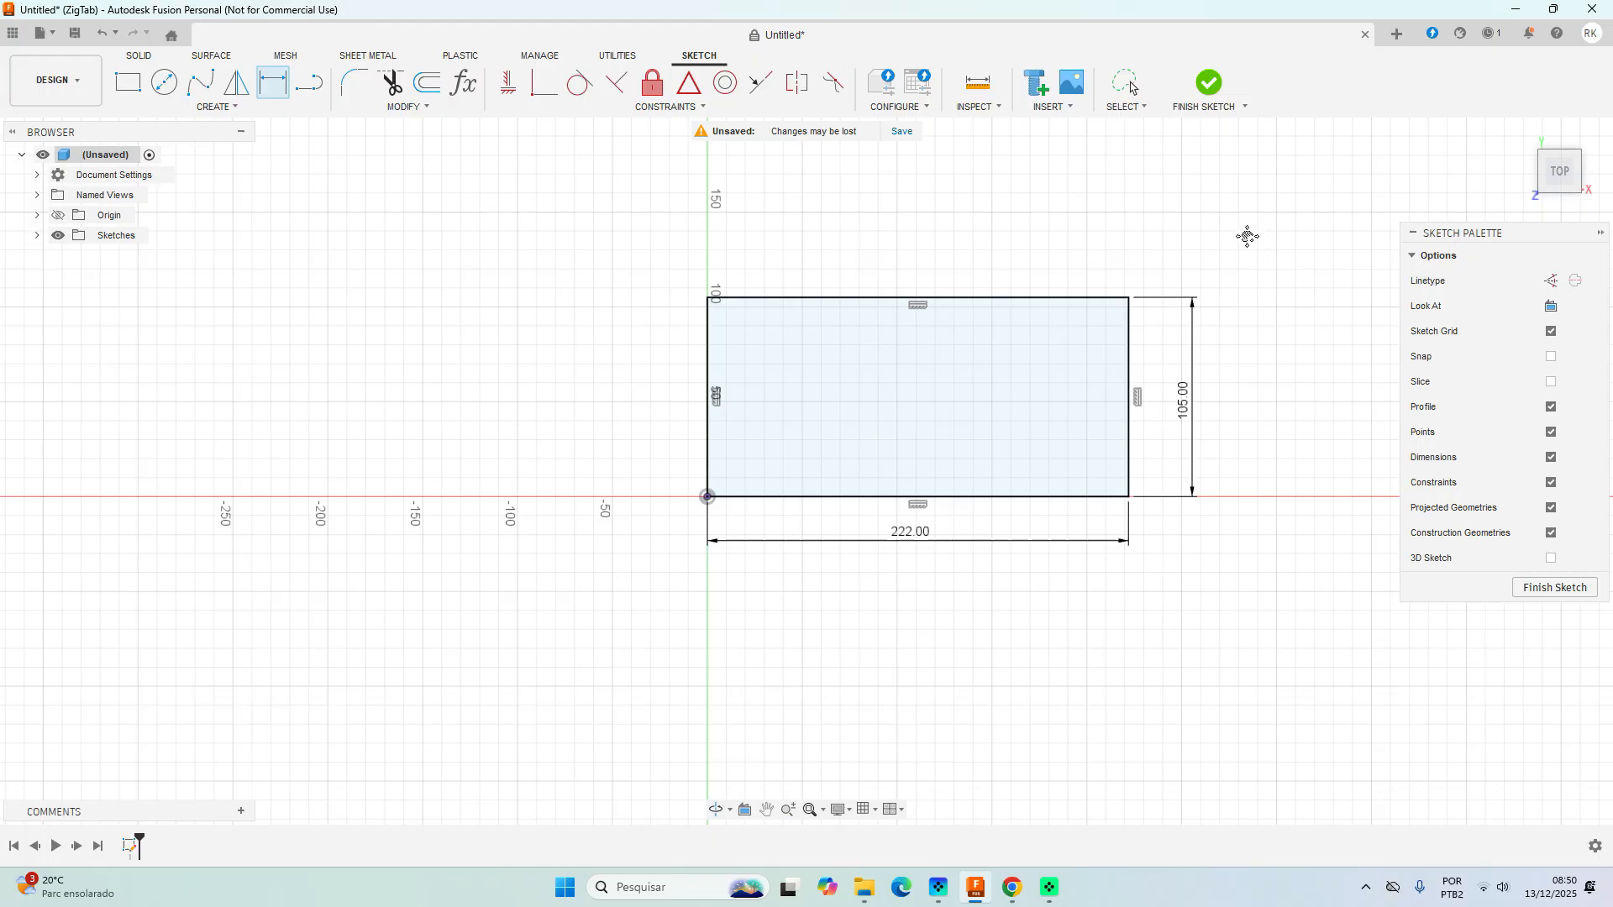
middle_click_drag(1246, 234, 1189, 256)
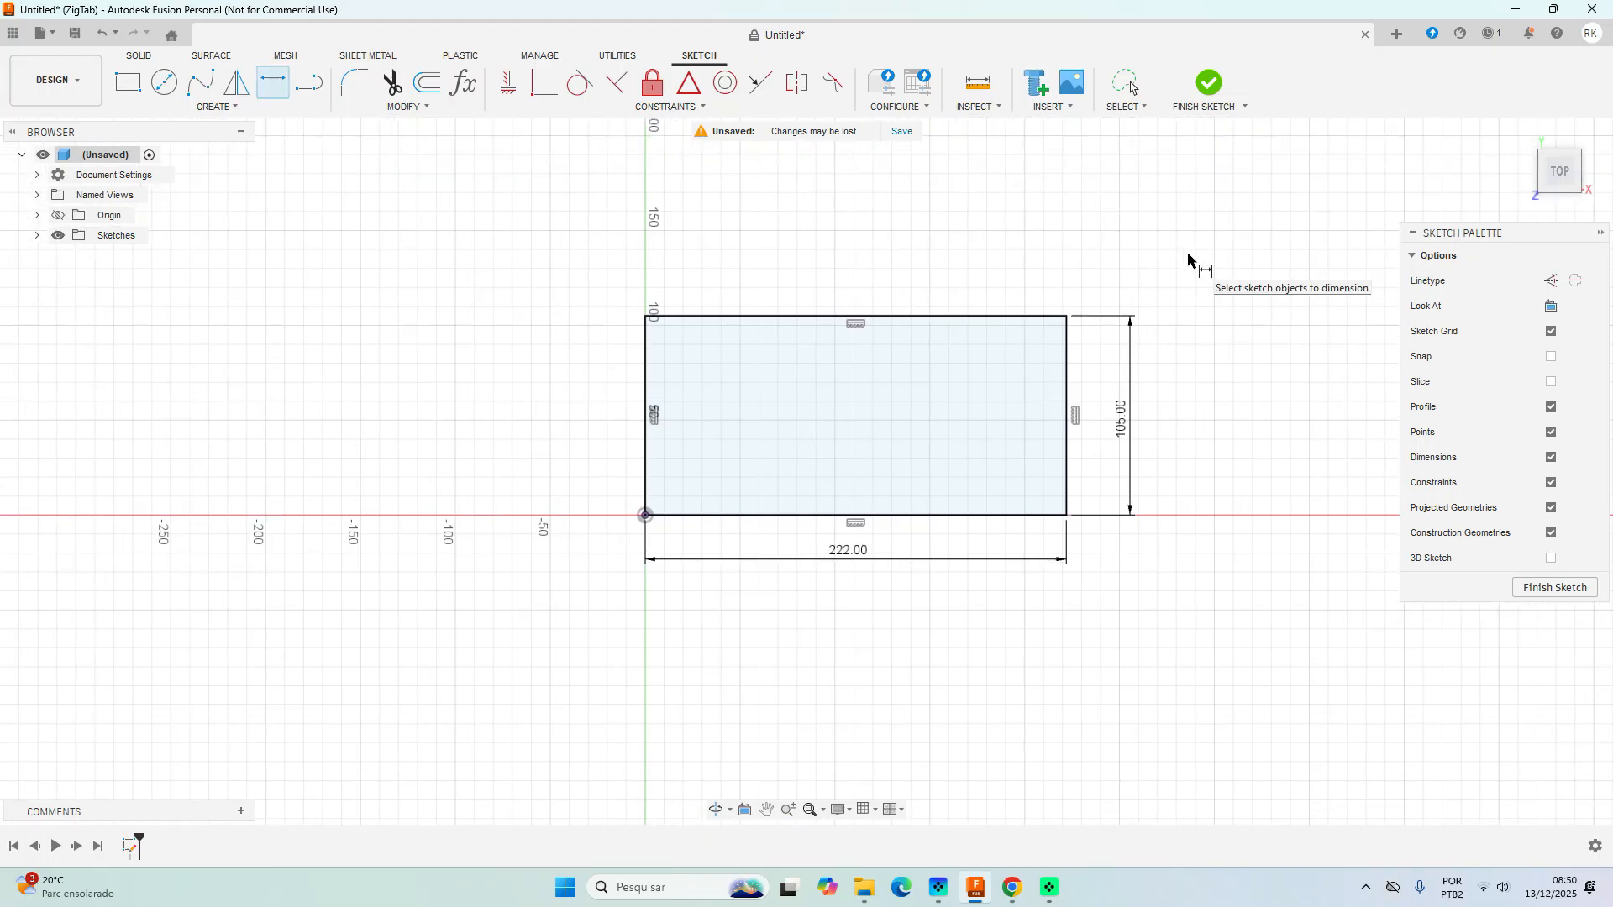
left_click(1208, 84)
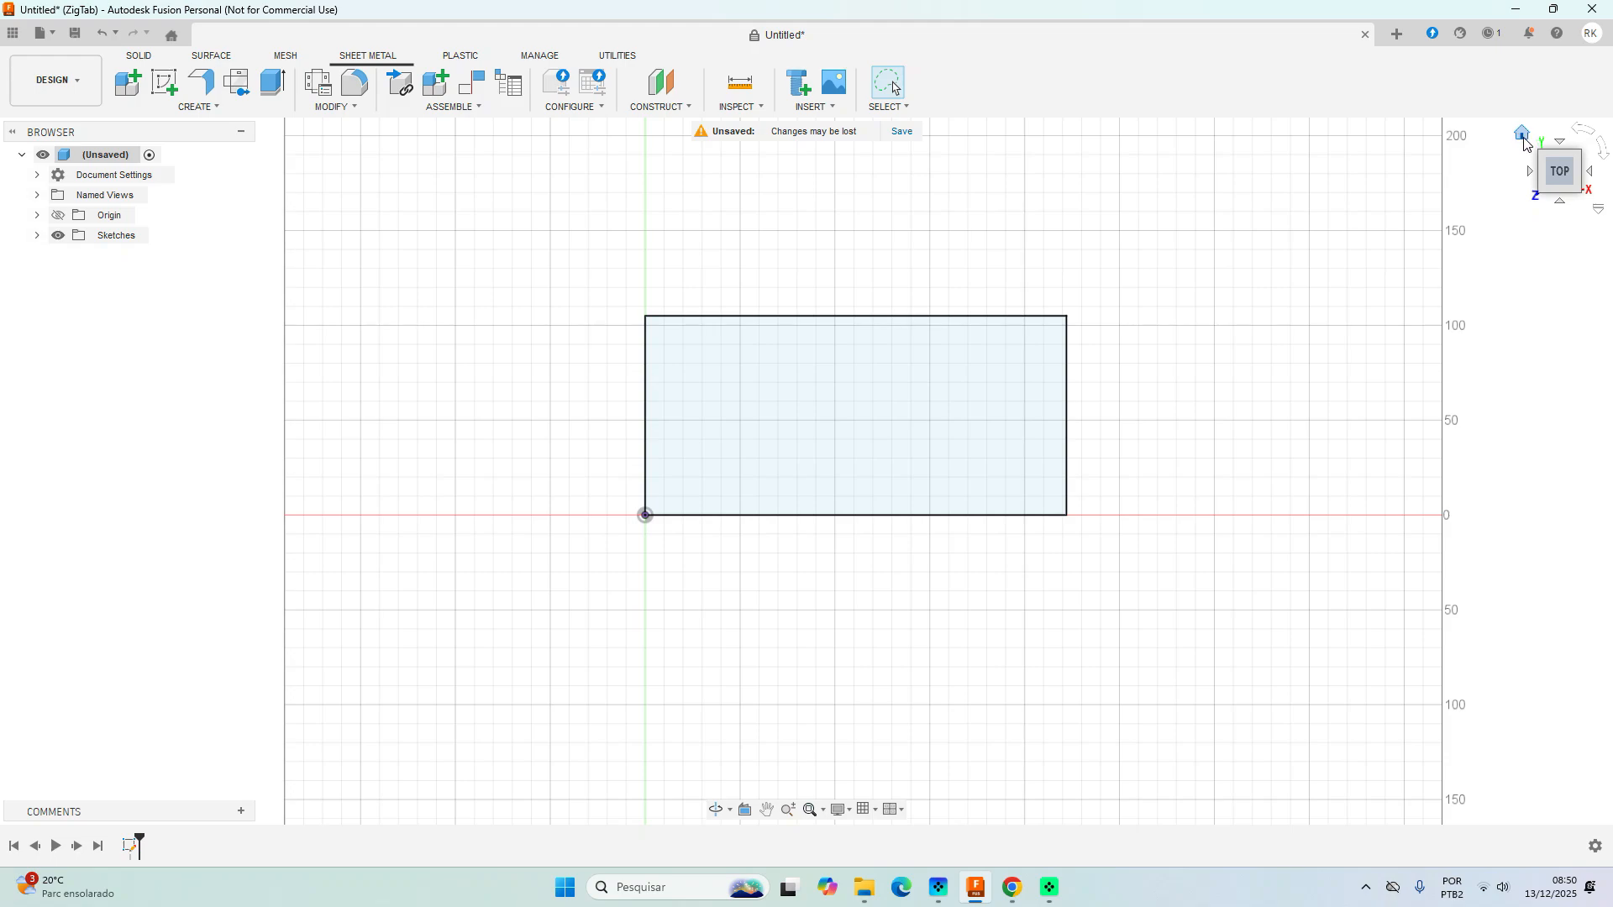
left_click(1524, 137)
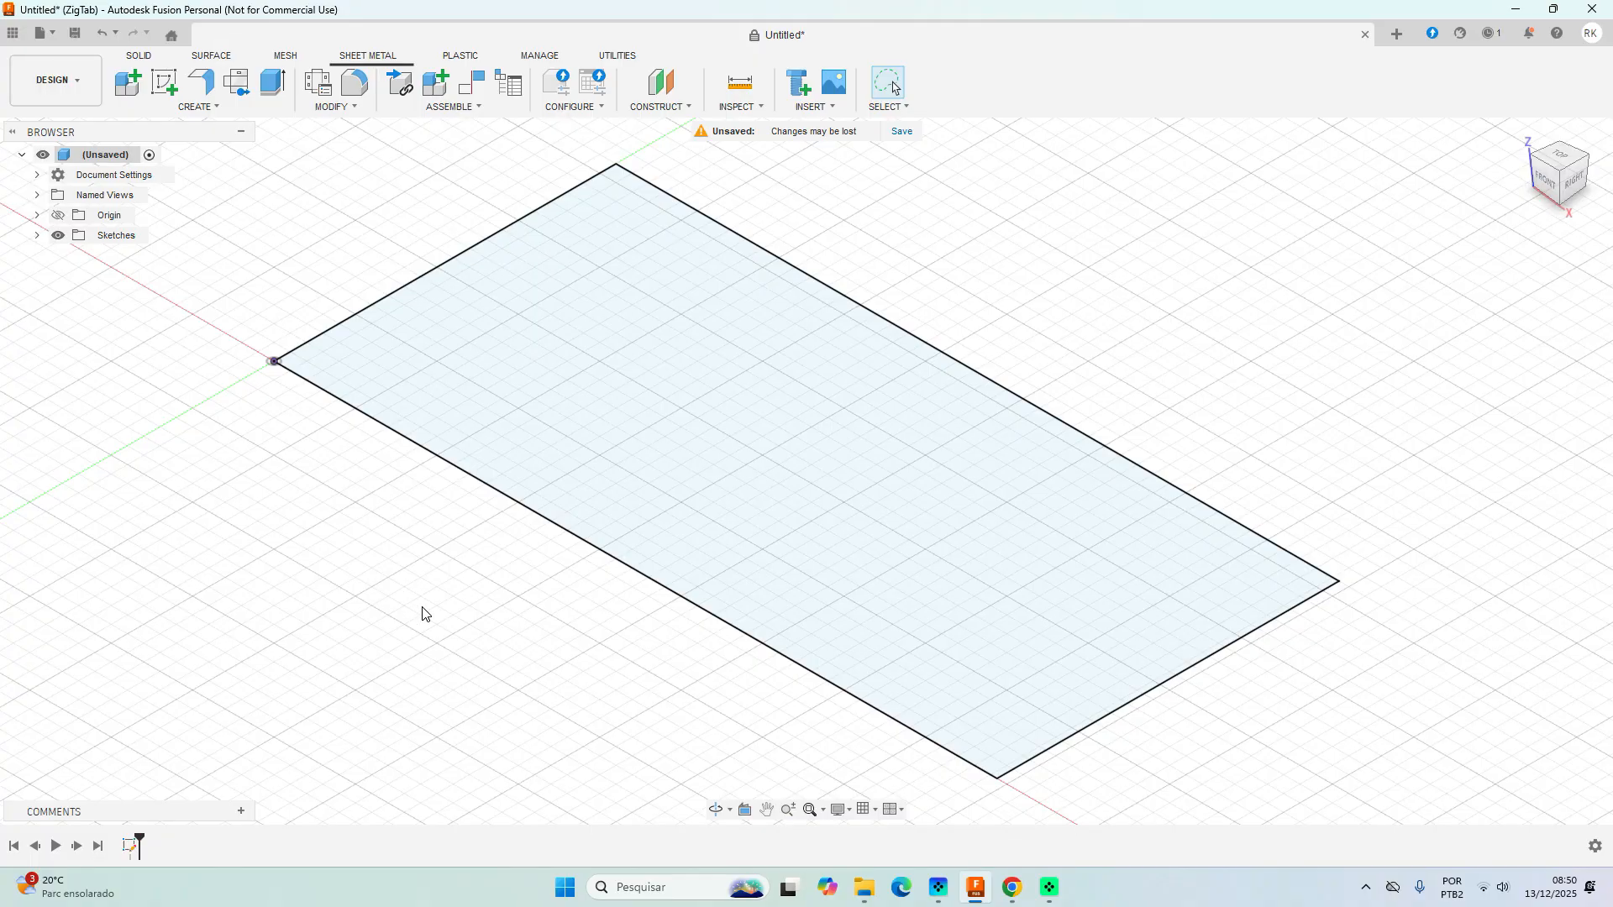
left_click(308, 367)
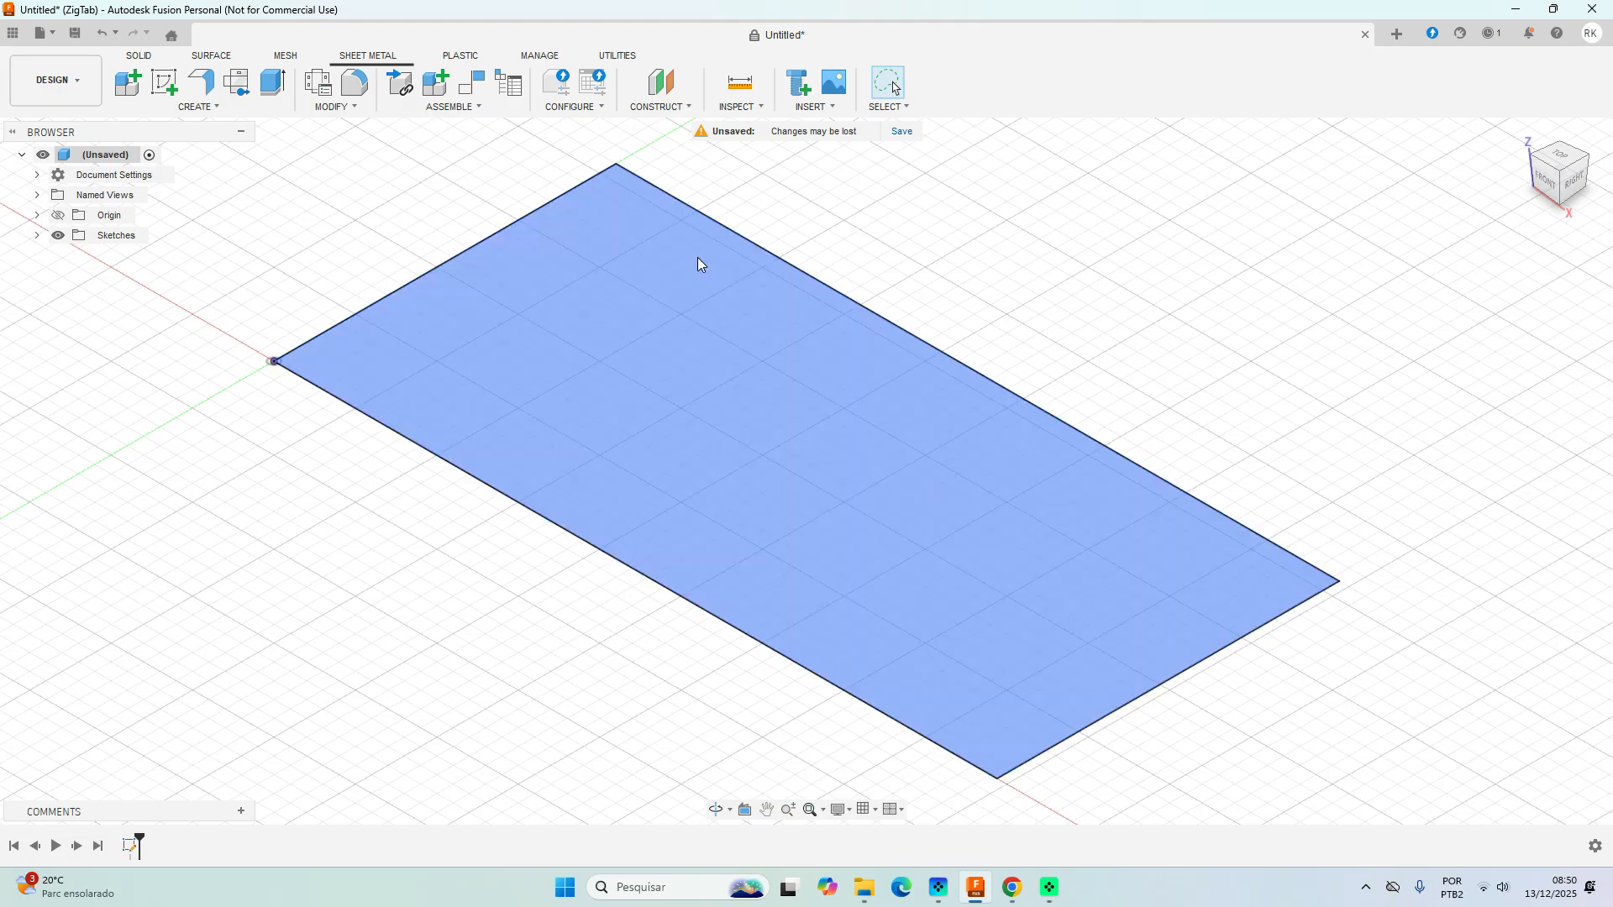
scroll(618, 168, "up", 5)
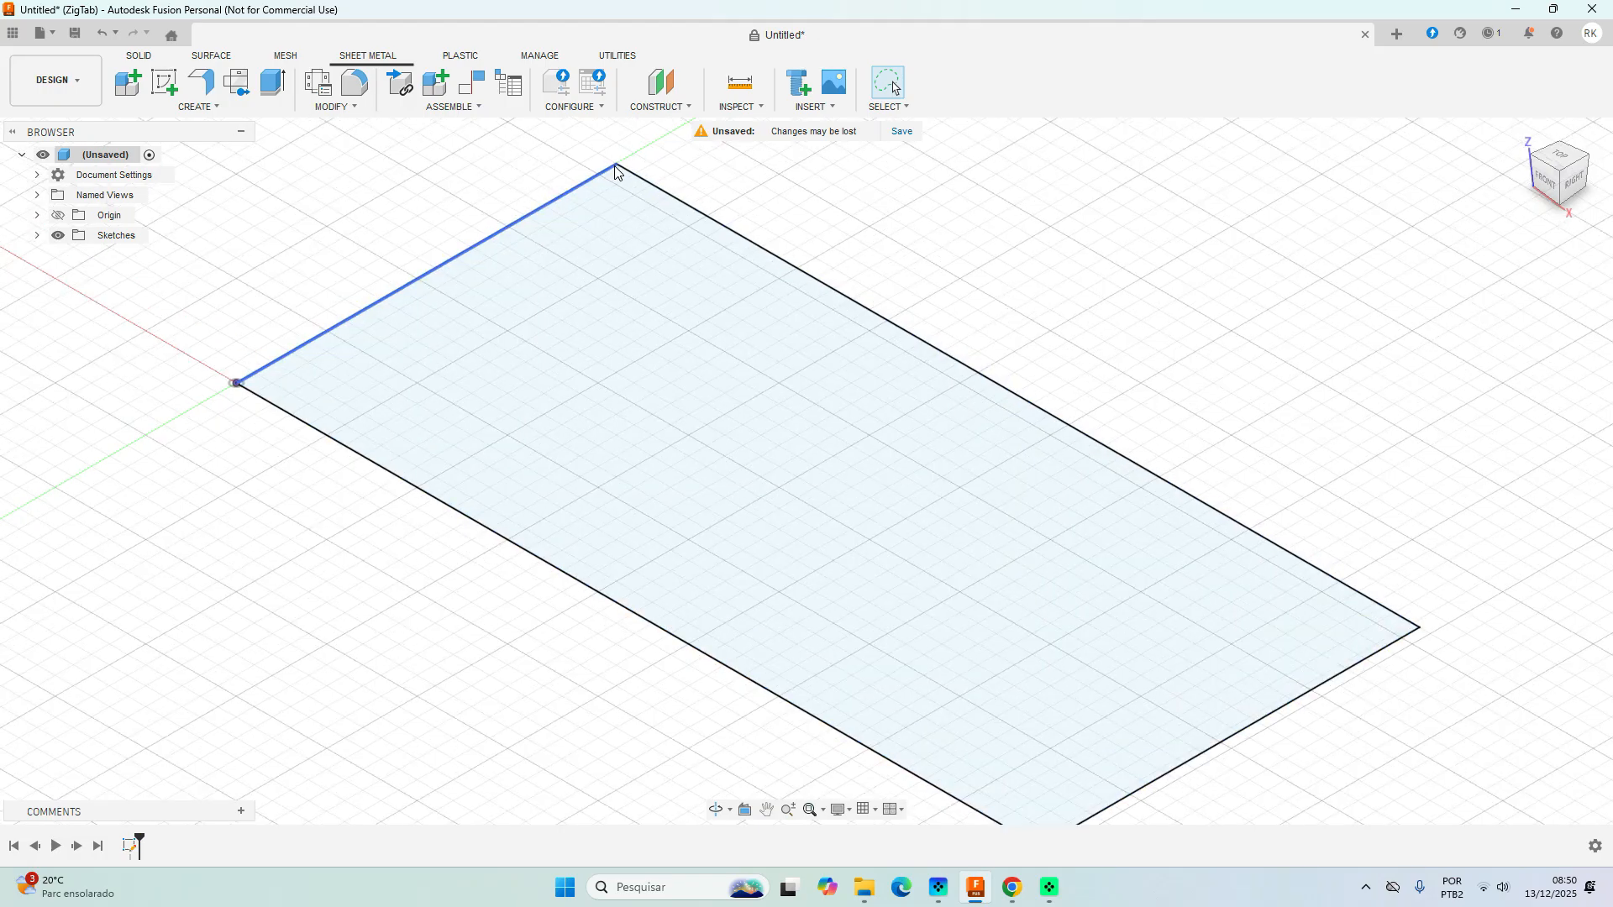
scroll(616, 172, "up", 3)
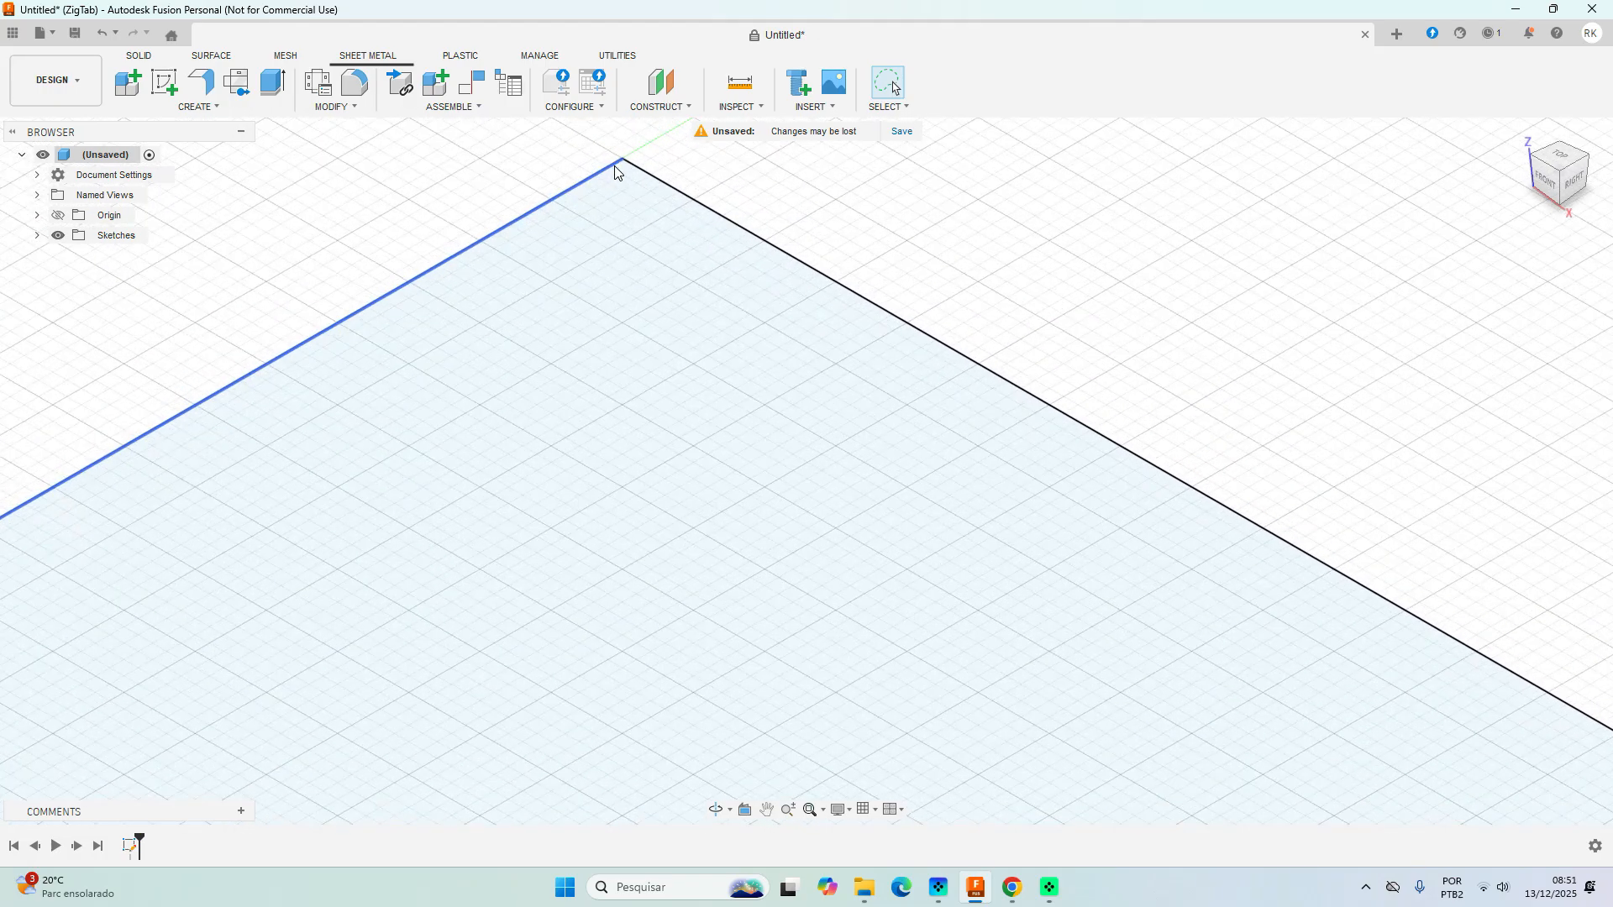
scroll(616, 172, "down", 8)
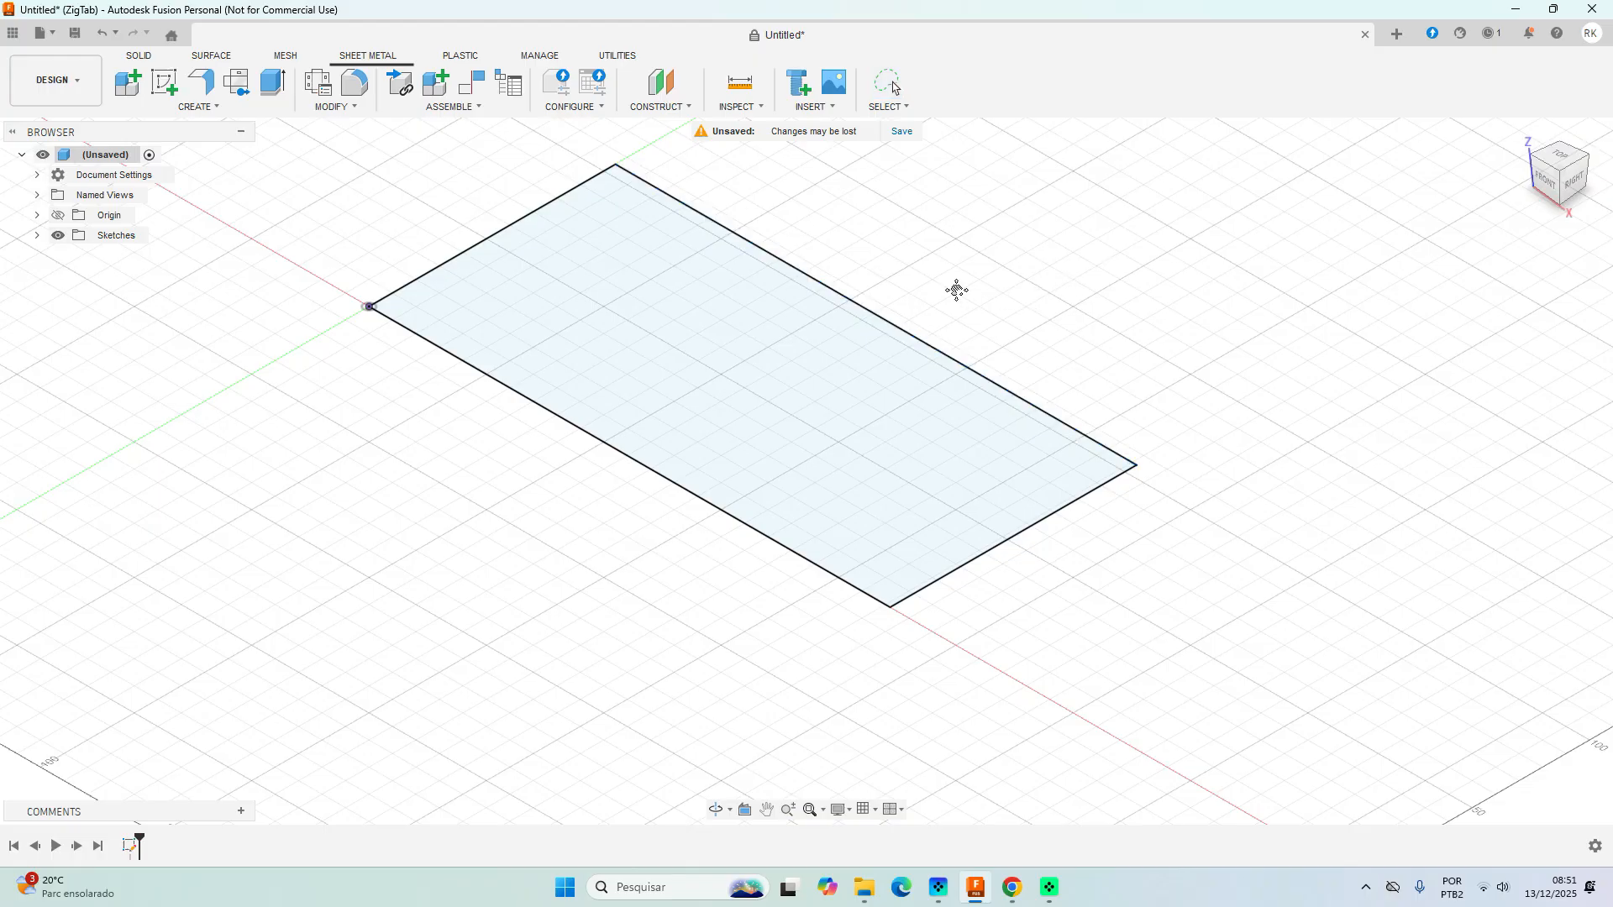
middle_click_drag(969, 295, 1009, 399)
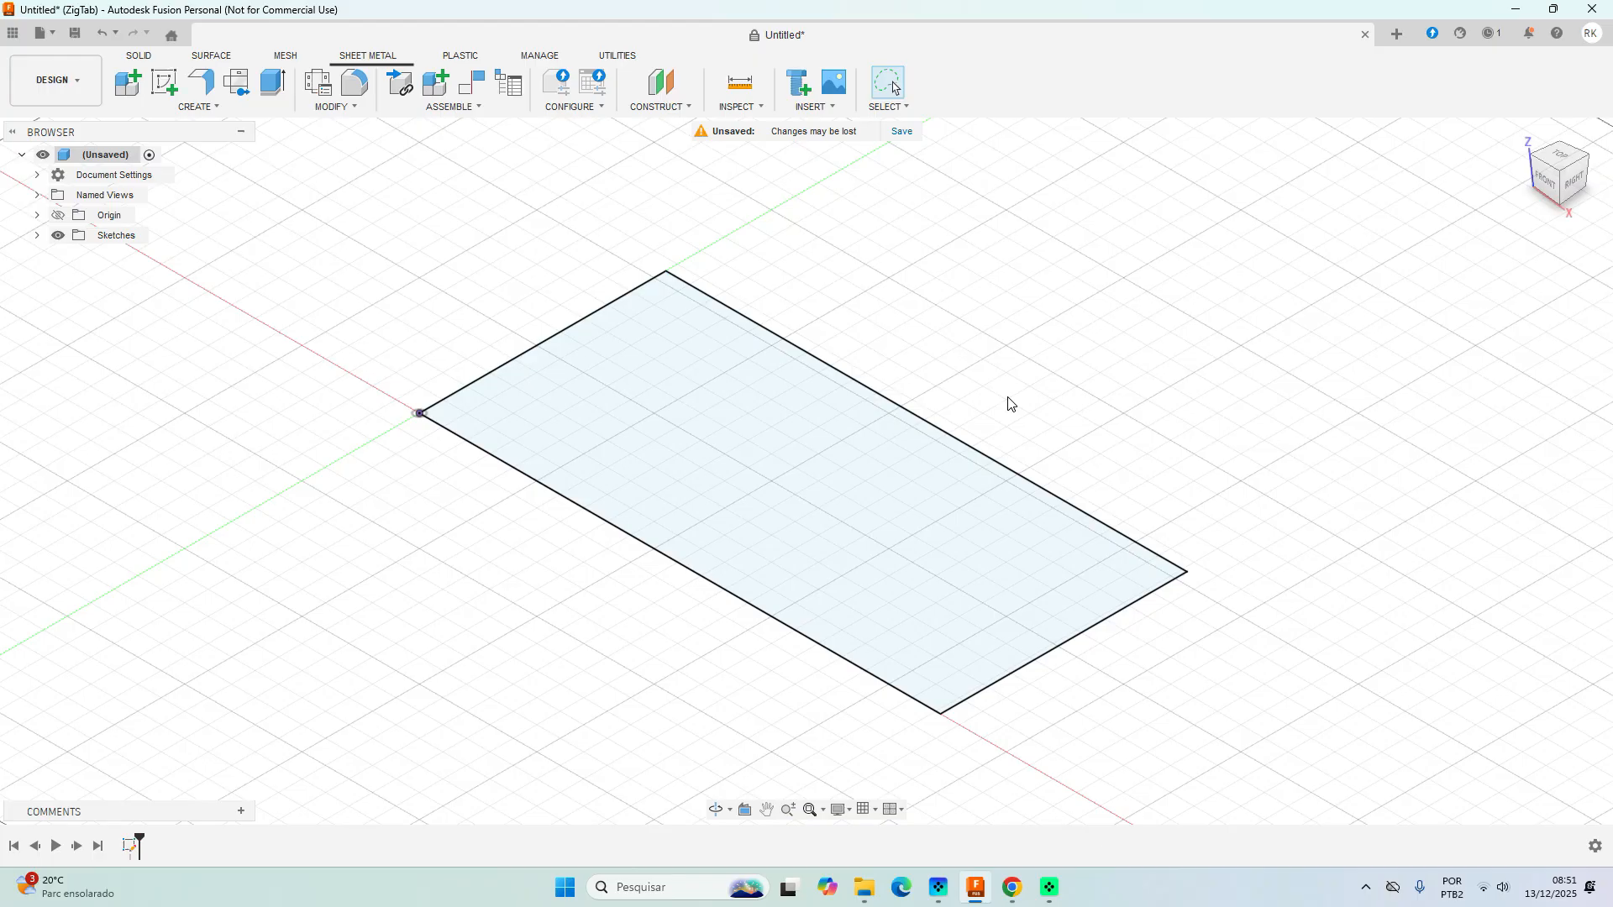
mouse_move(1093, 481)
middle_mouse_down("shift")
mouse_move(1127, 442)
mouse_move(1076, 479)
mouse_move(1098, 490)
middle_mouse_up("shift")
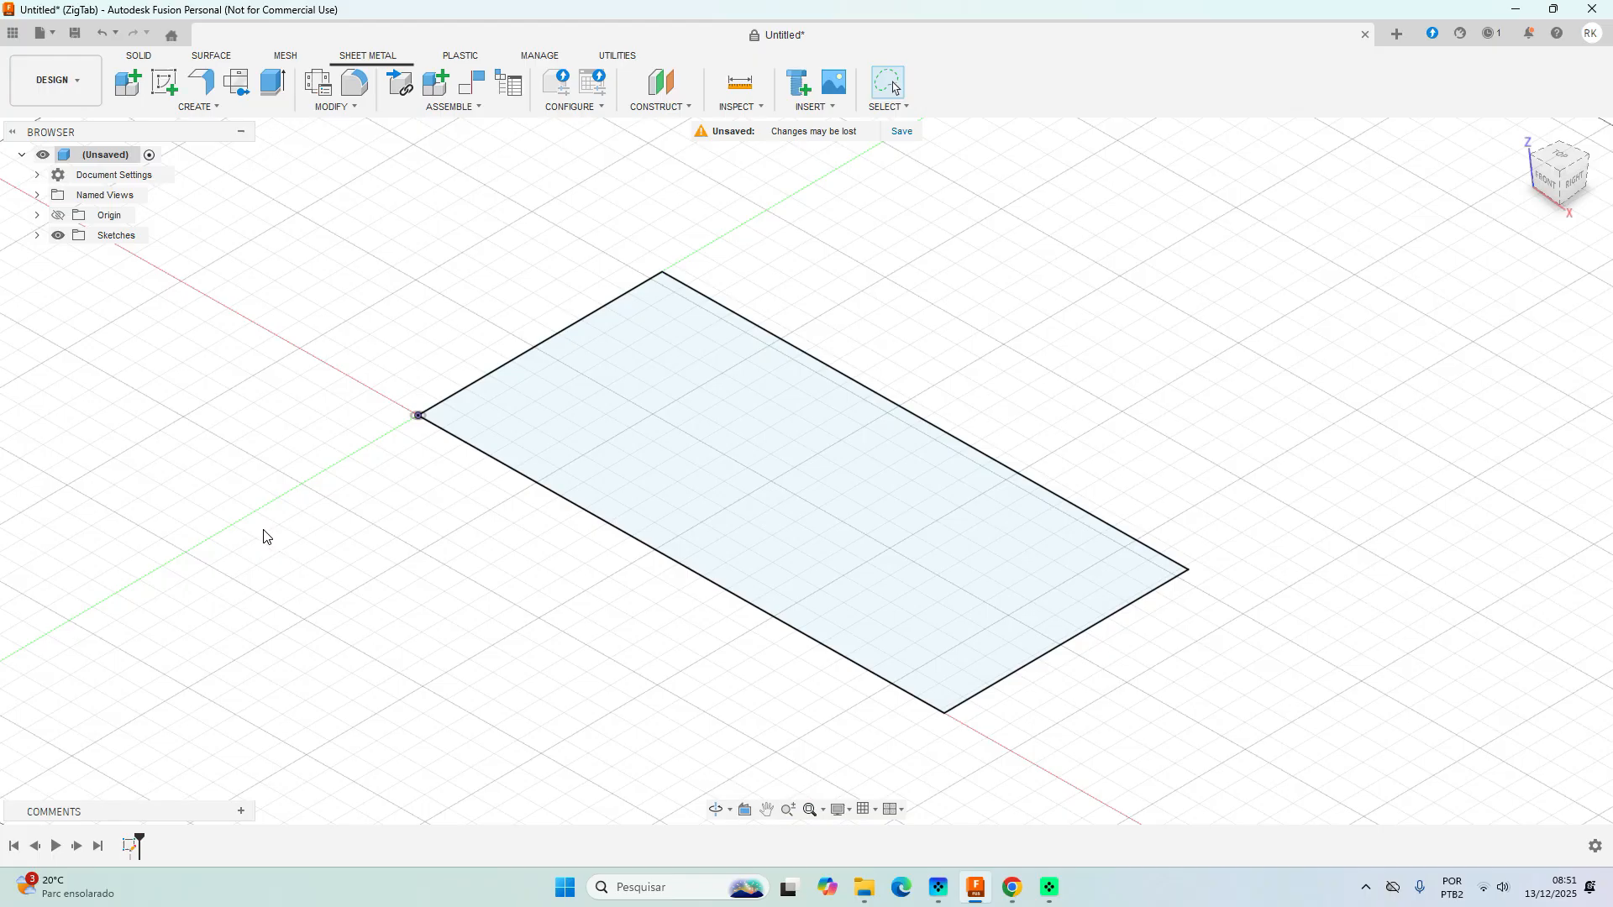
Create a base flange from the rectangle profile as a new body, using Side 1 orientation and the Steel (mm) rule.
left_click(202, 84)
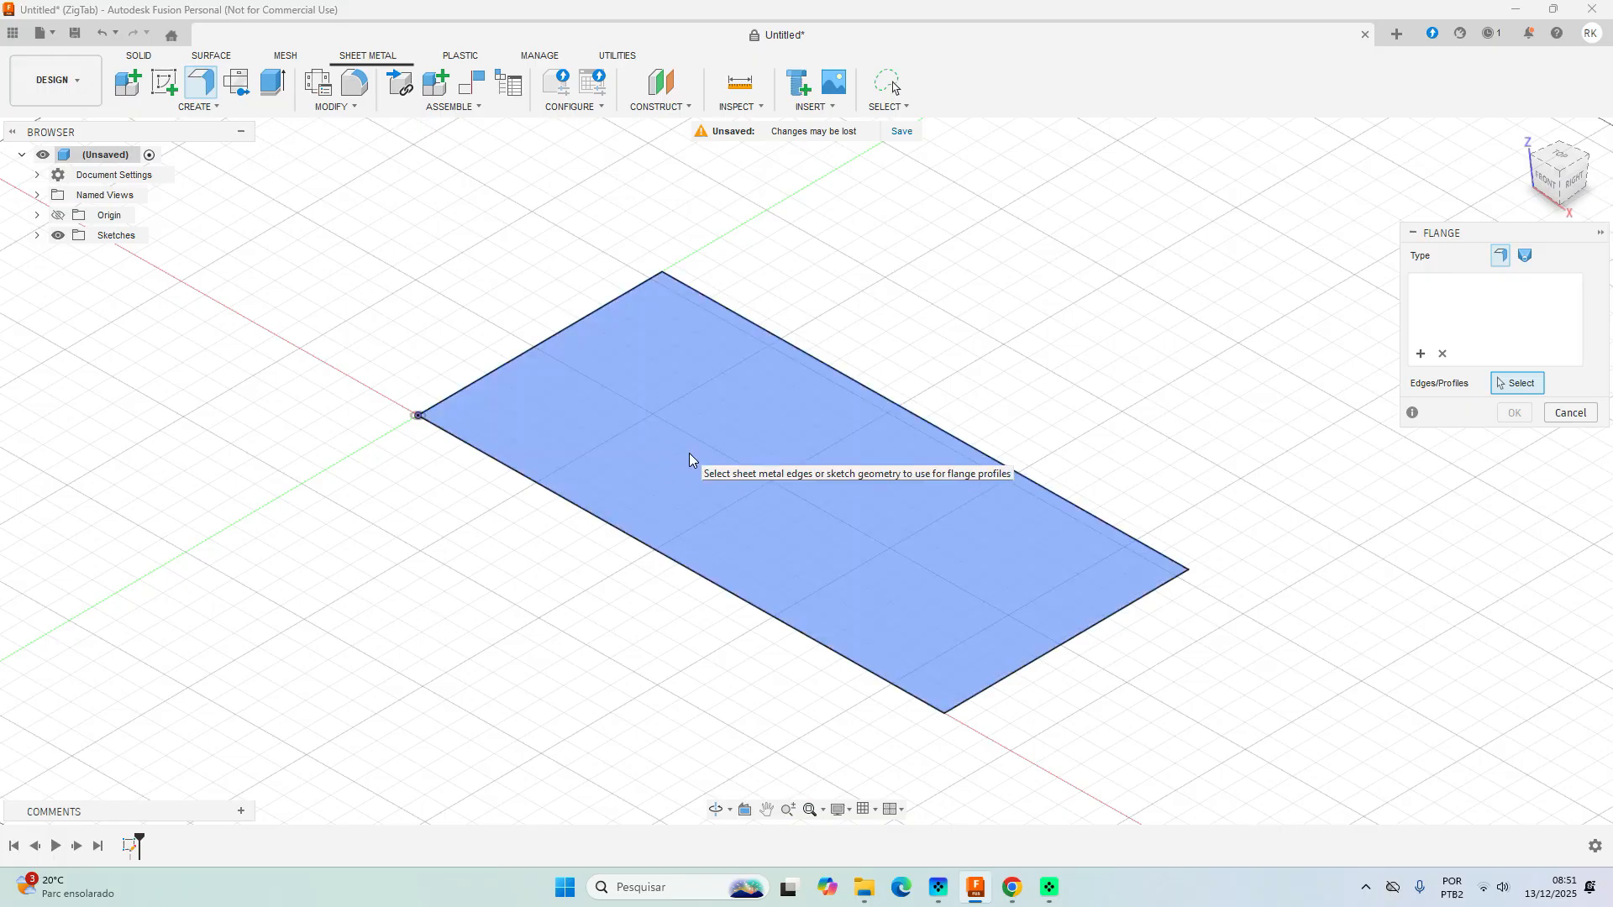
left_click(690, 456)
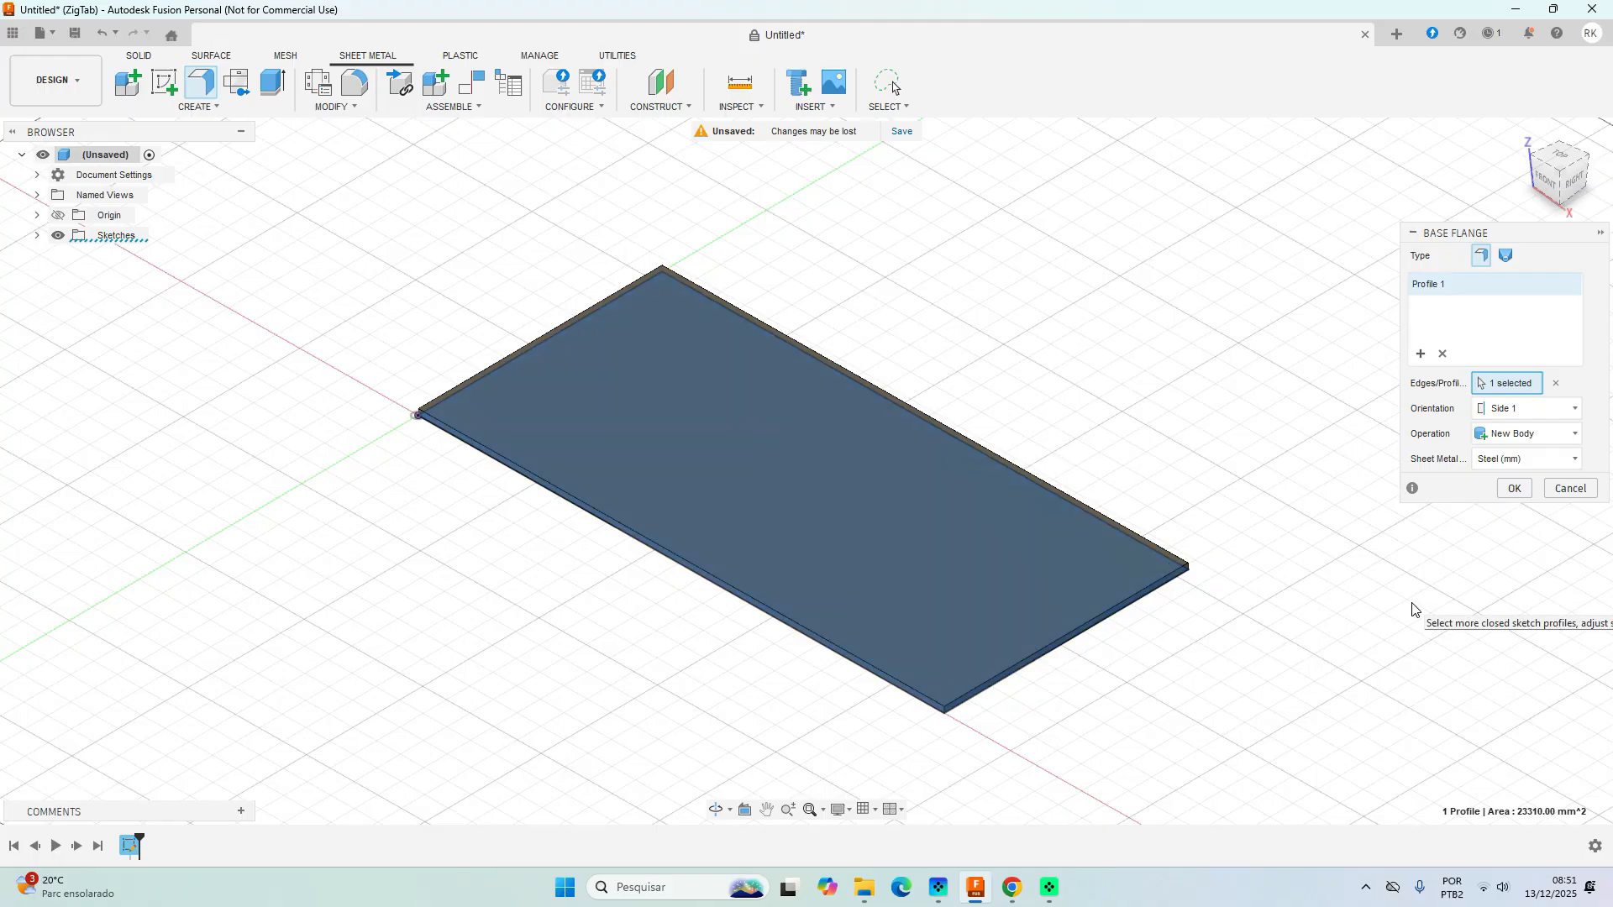
left_click(1513, 488)
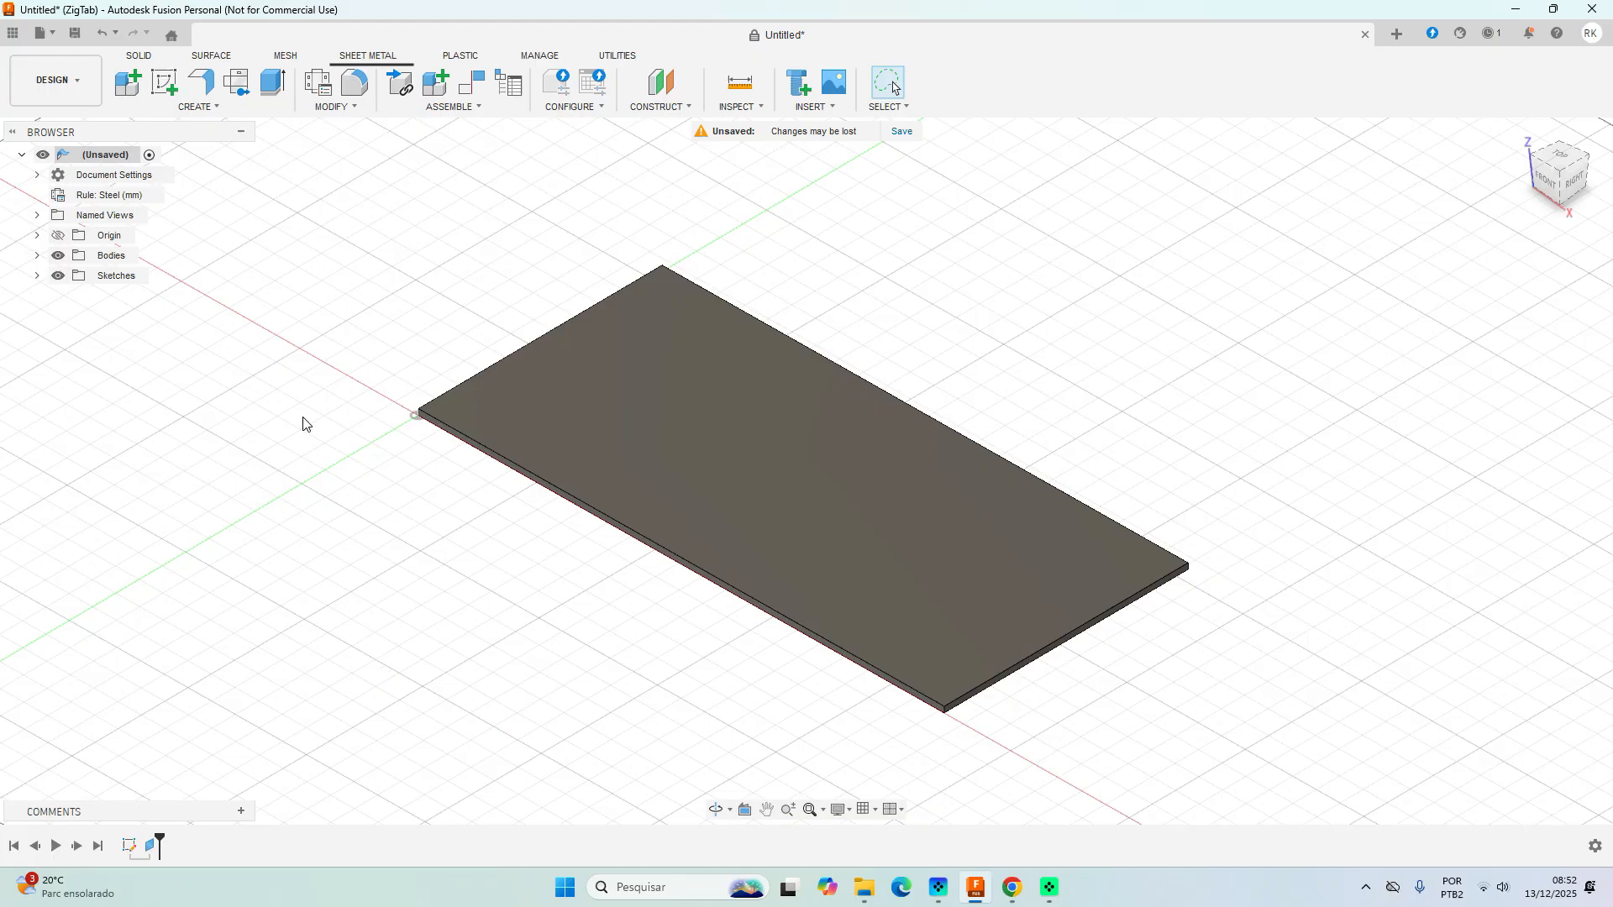
Create a new sheet metal rule based on Steel (mm), naming it Stainless Steel (1.2 mm) with a thickness of 1.2 mm.
left_click(323, 90)
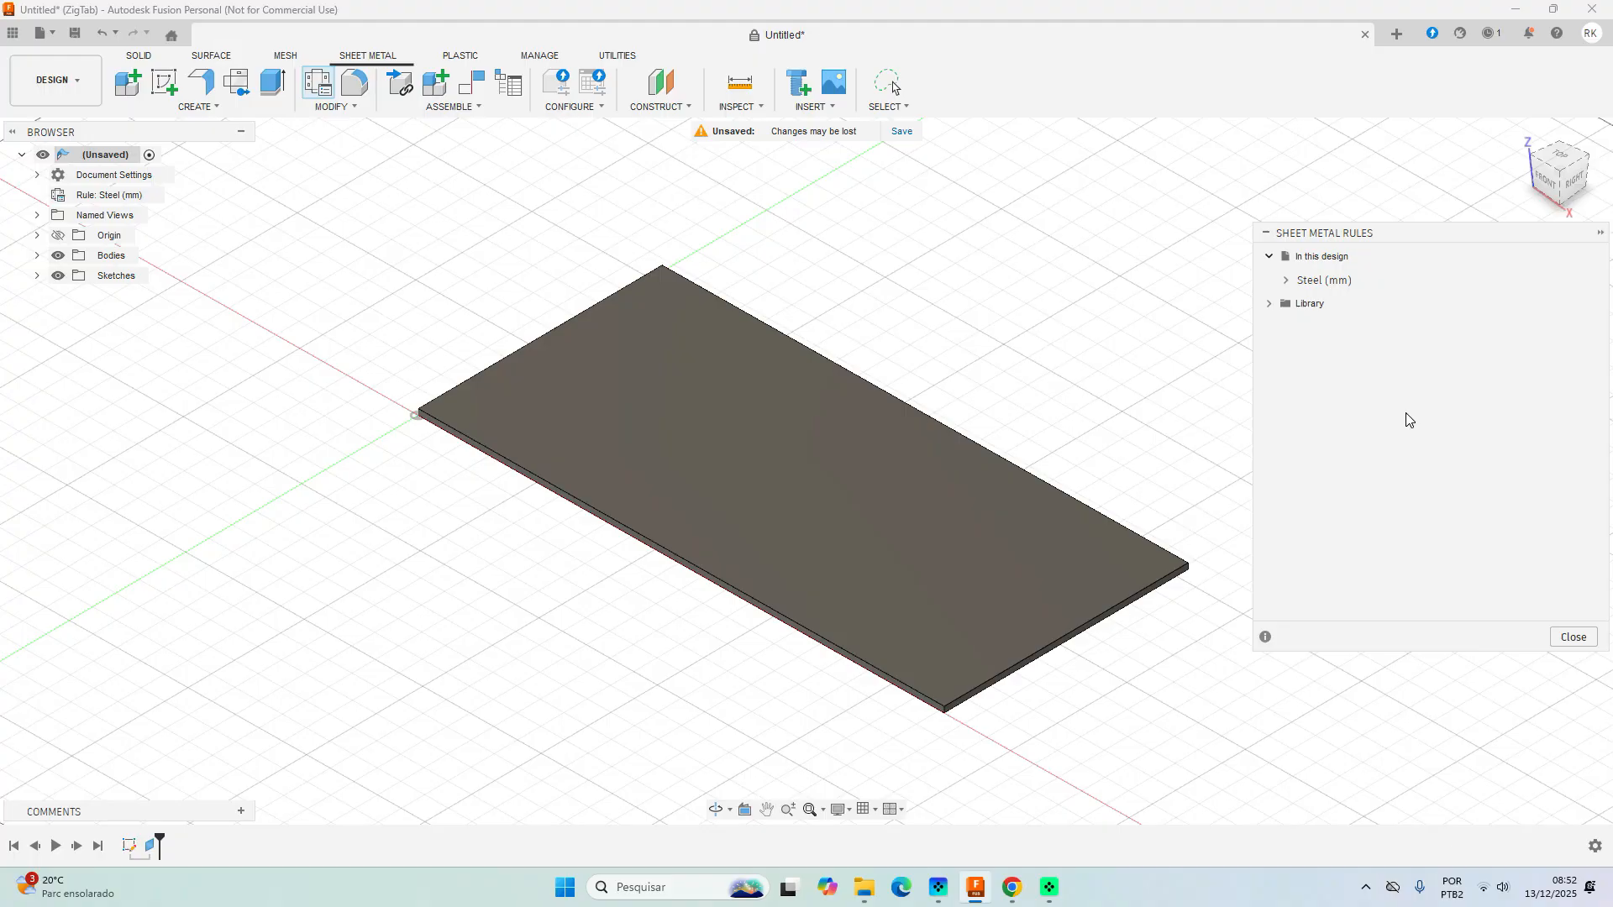
mouse_move(1328, 291)
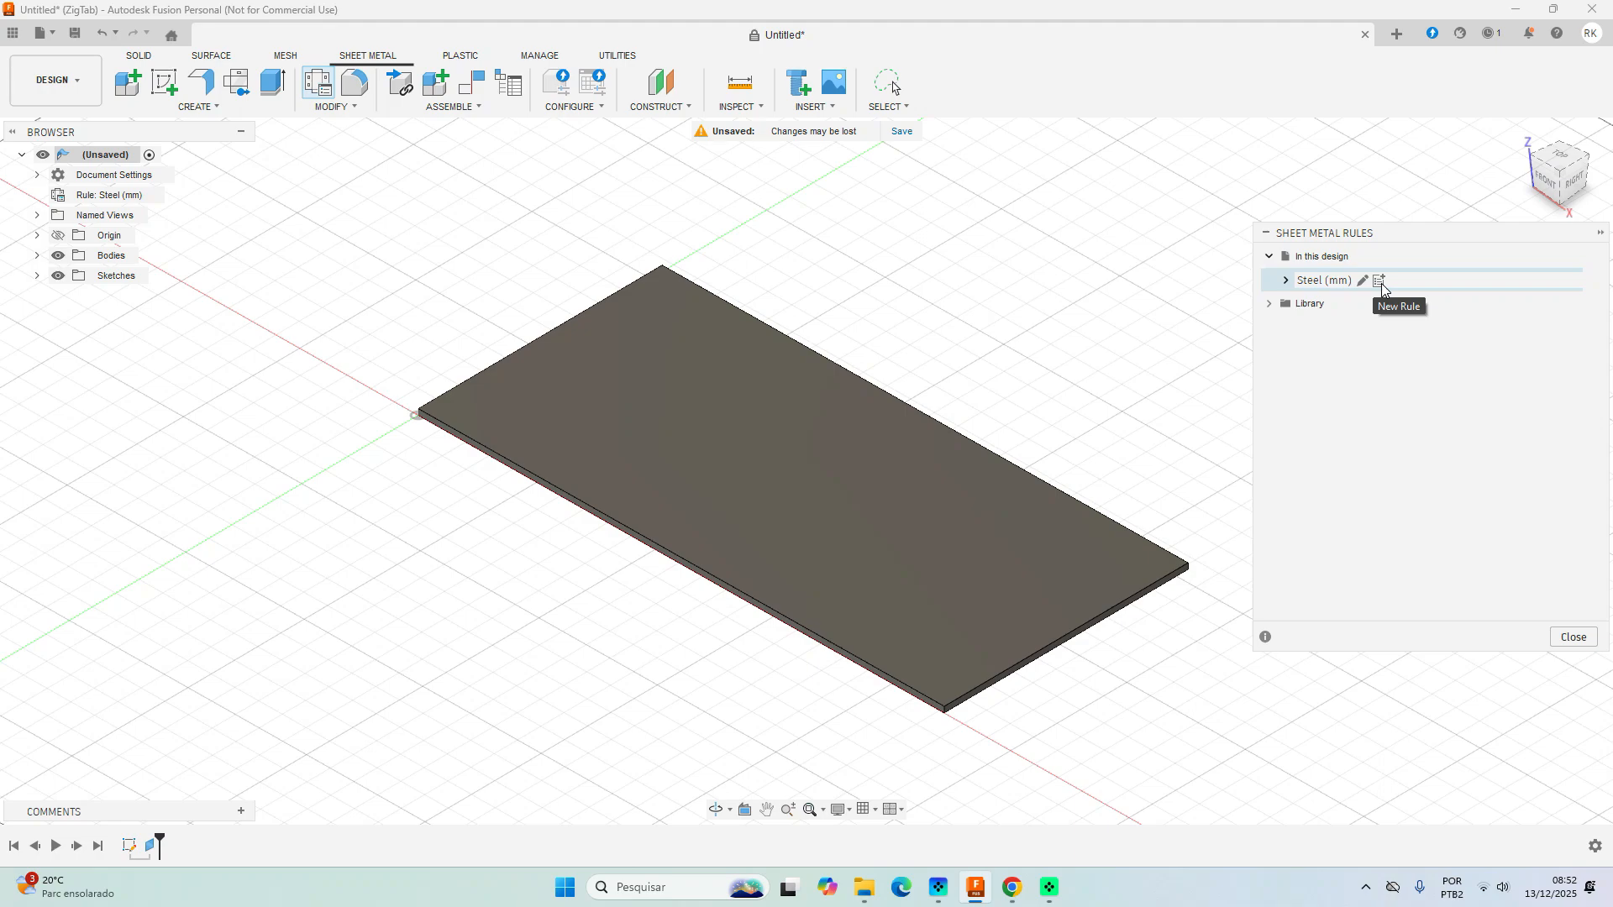
left_click(1379, 282)
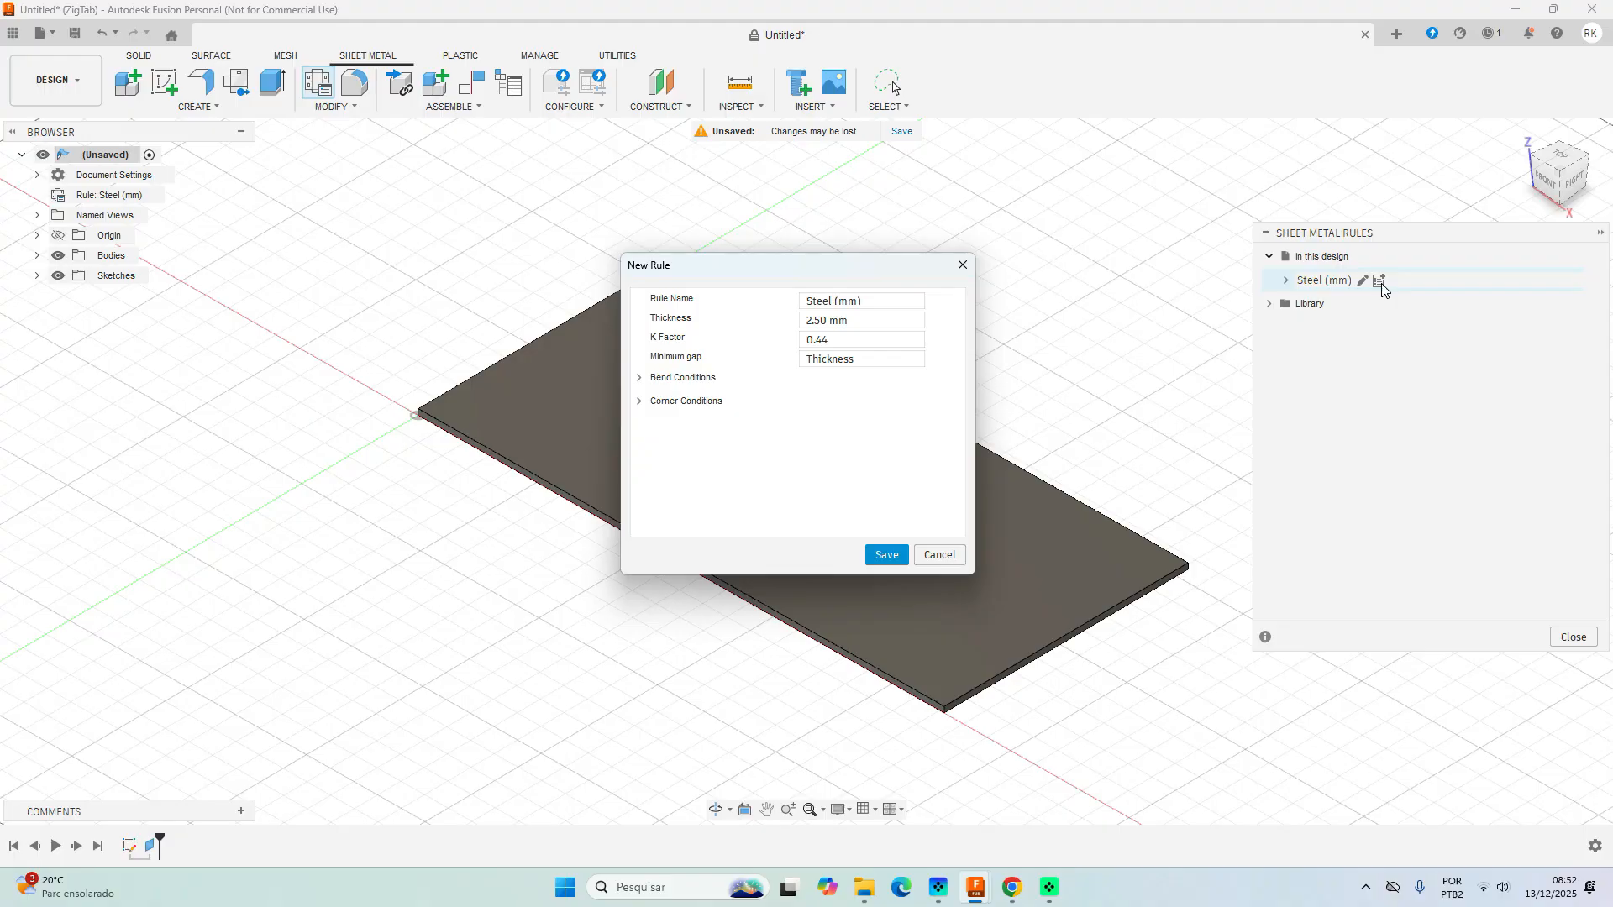
left_click(823, 301)
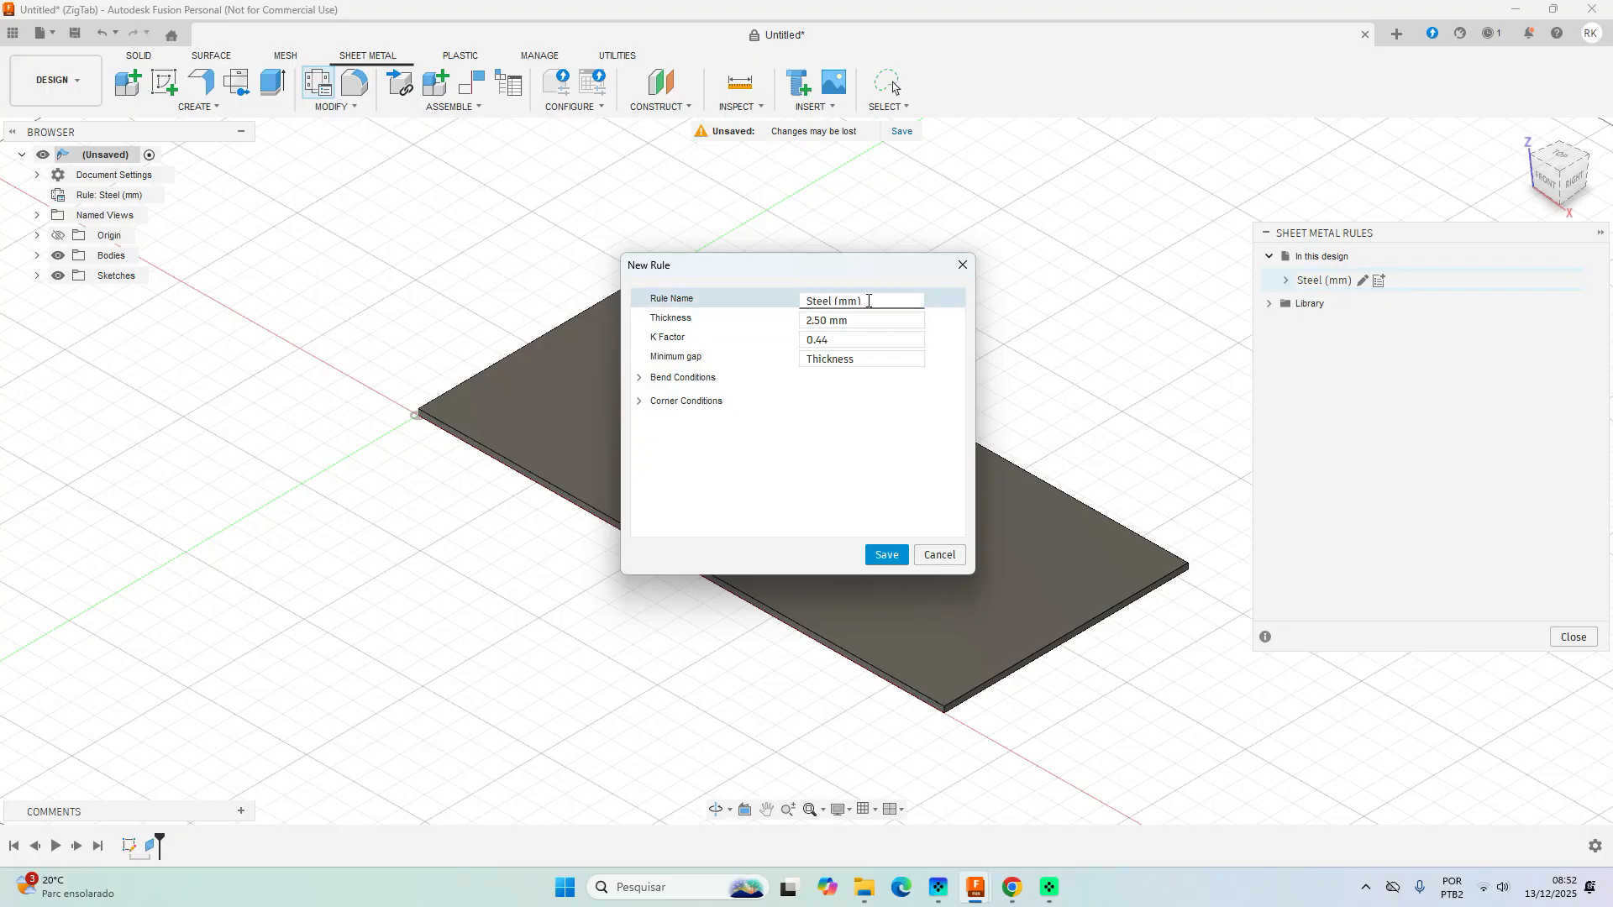
type("S")
type("tainless Steel (")
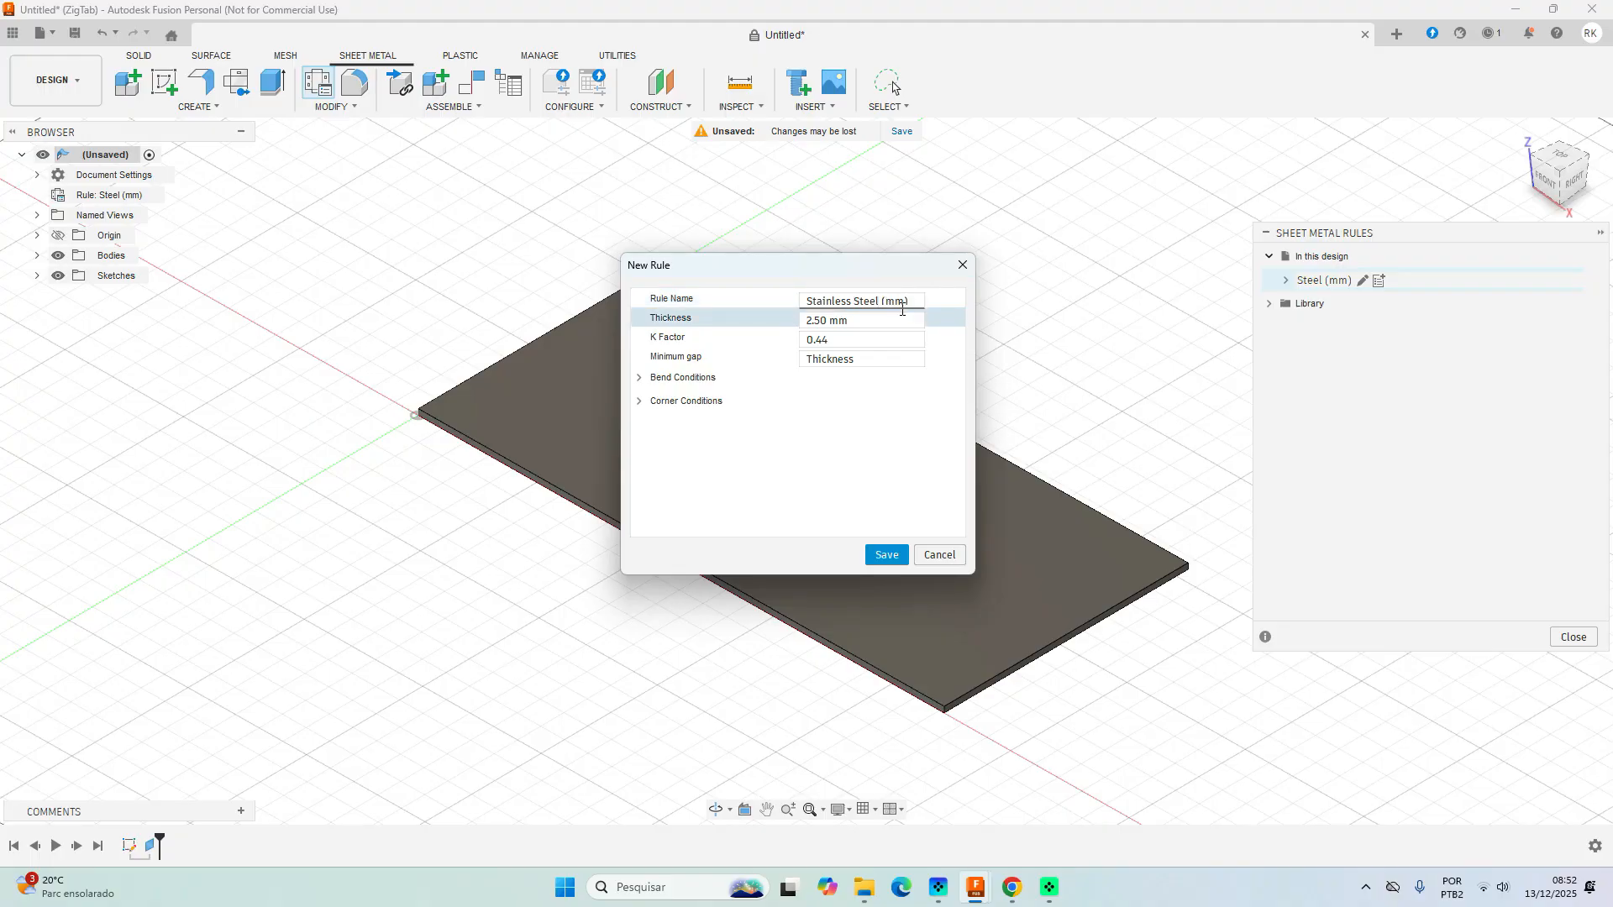
type("1")
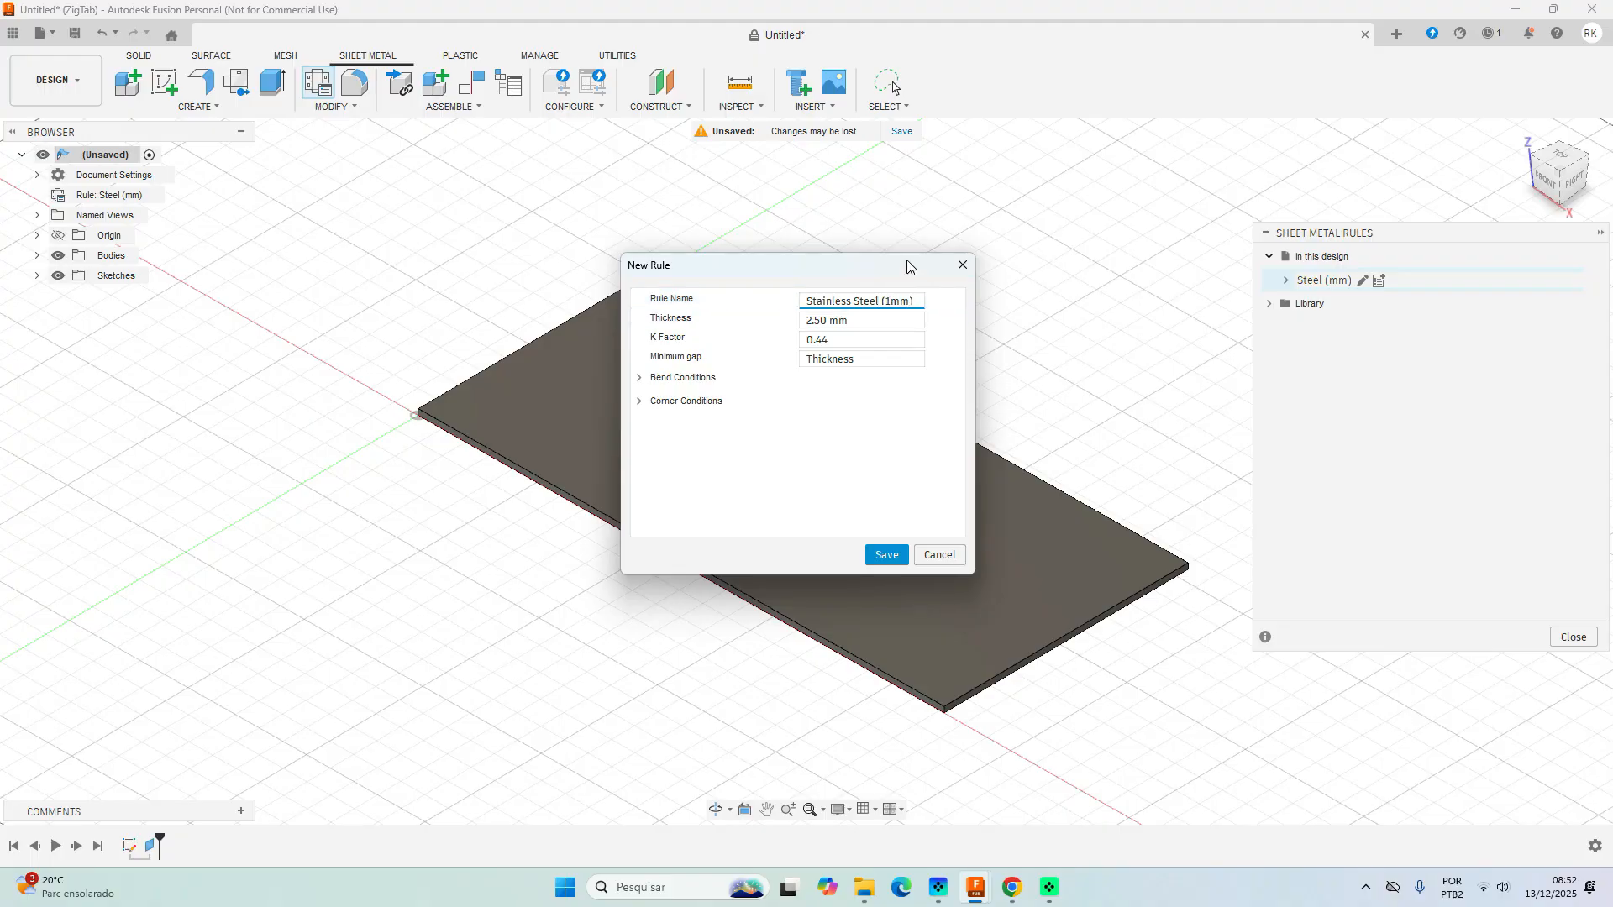
type(".2")
left_click(840, 336)
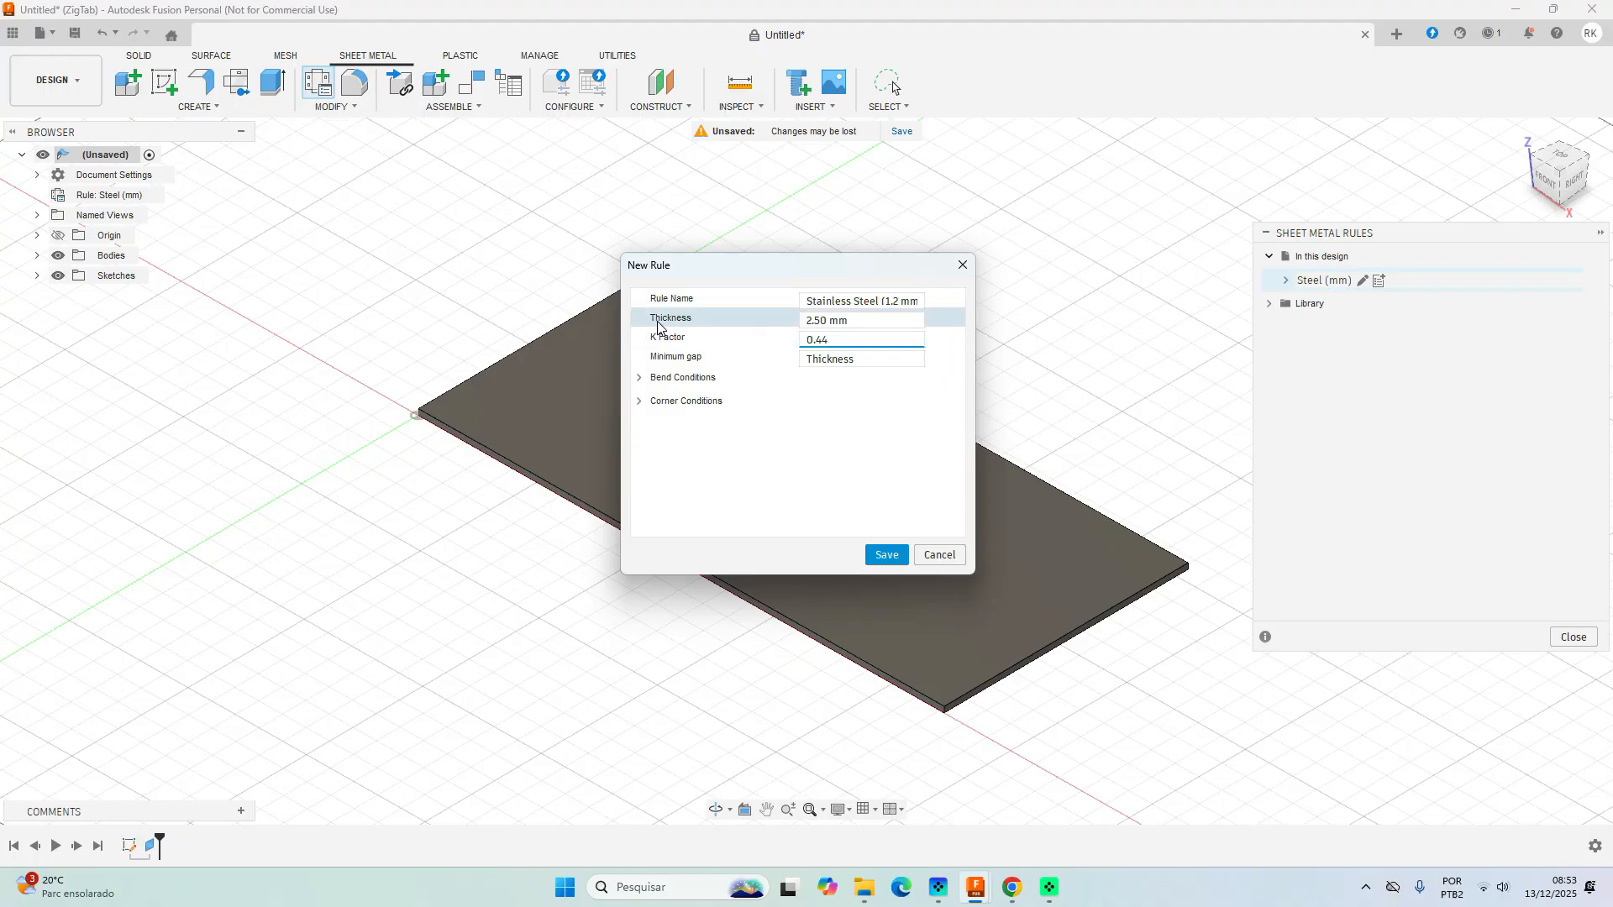
double_click(807, 321)
type("1.2")
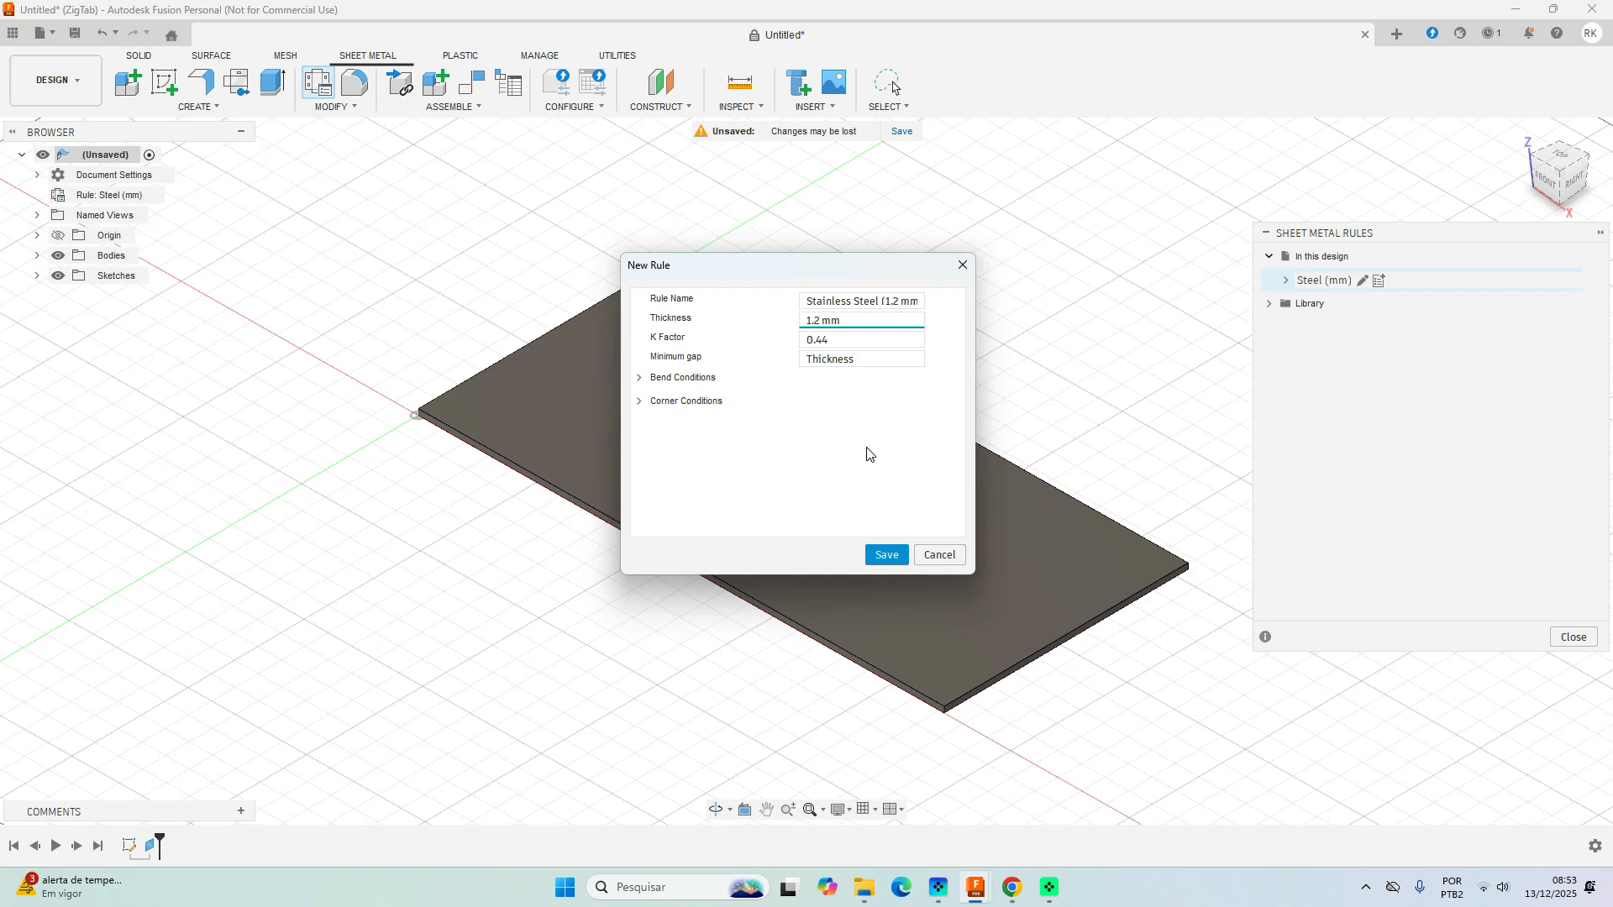
Switch to File Explorer and open the 304 Stainless Steel Bending Rules image to examine its K factor table.
mouse_move(1025, 900)
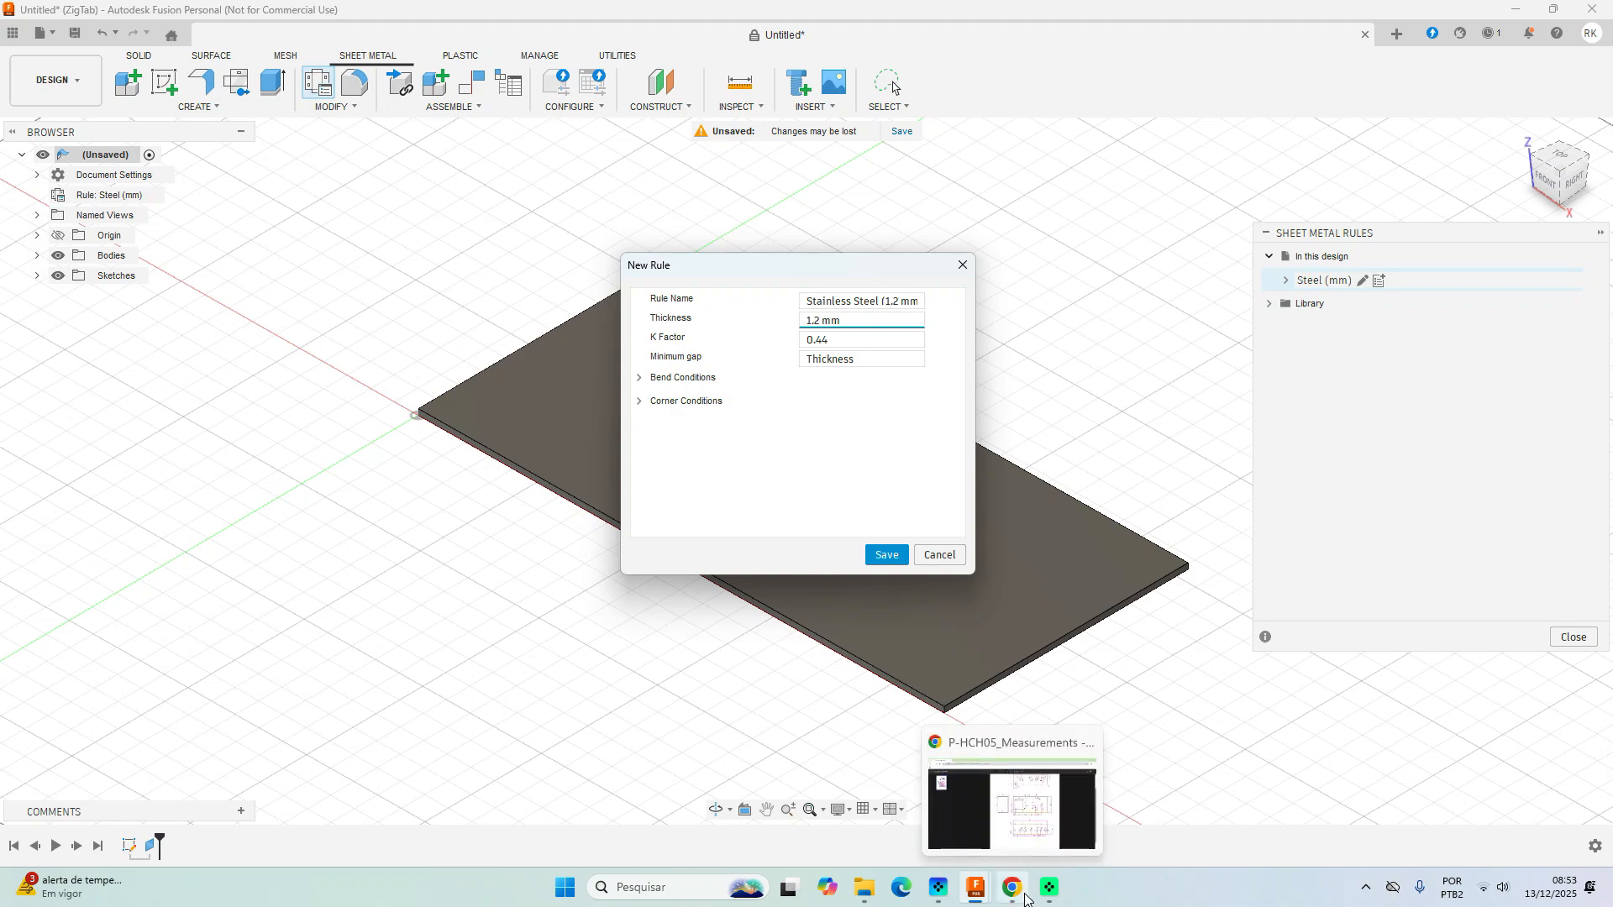
left_click(864, 889)
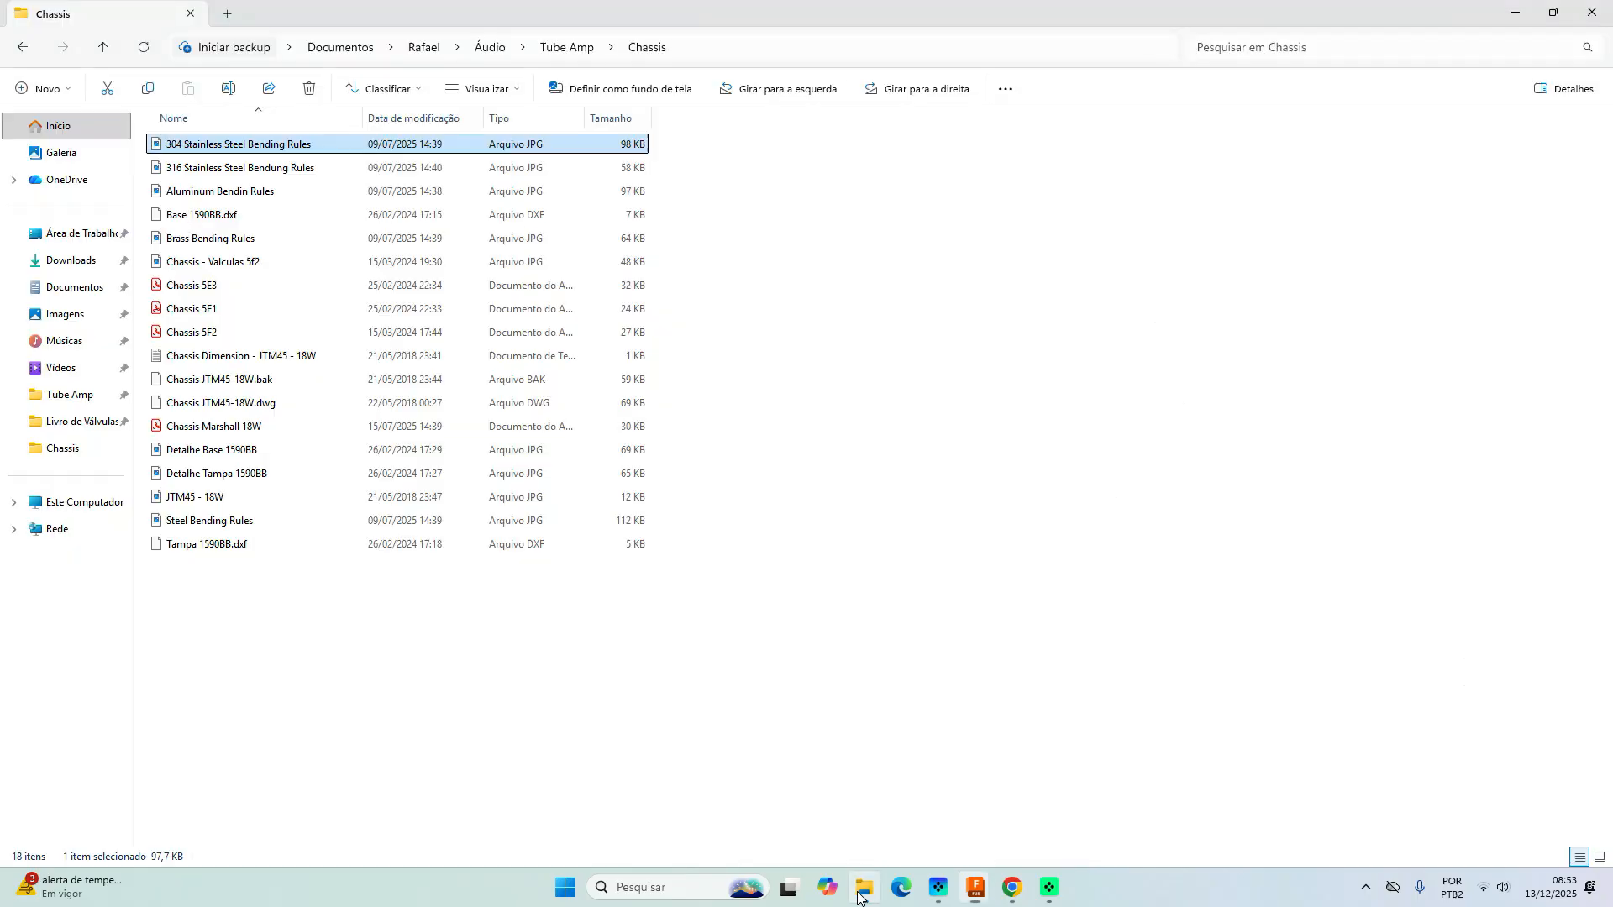
double_click(212, 150)
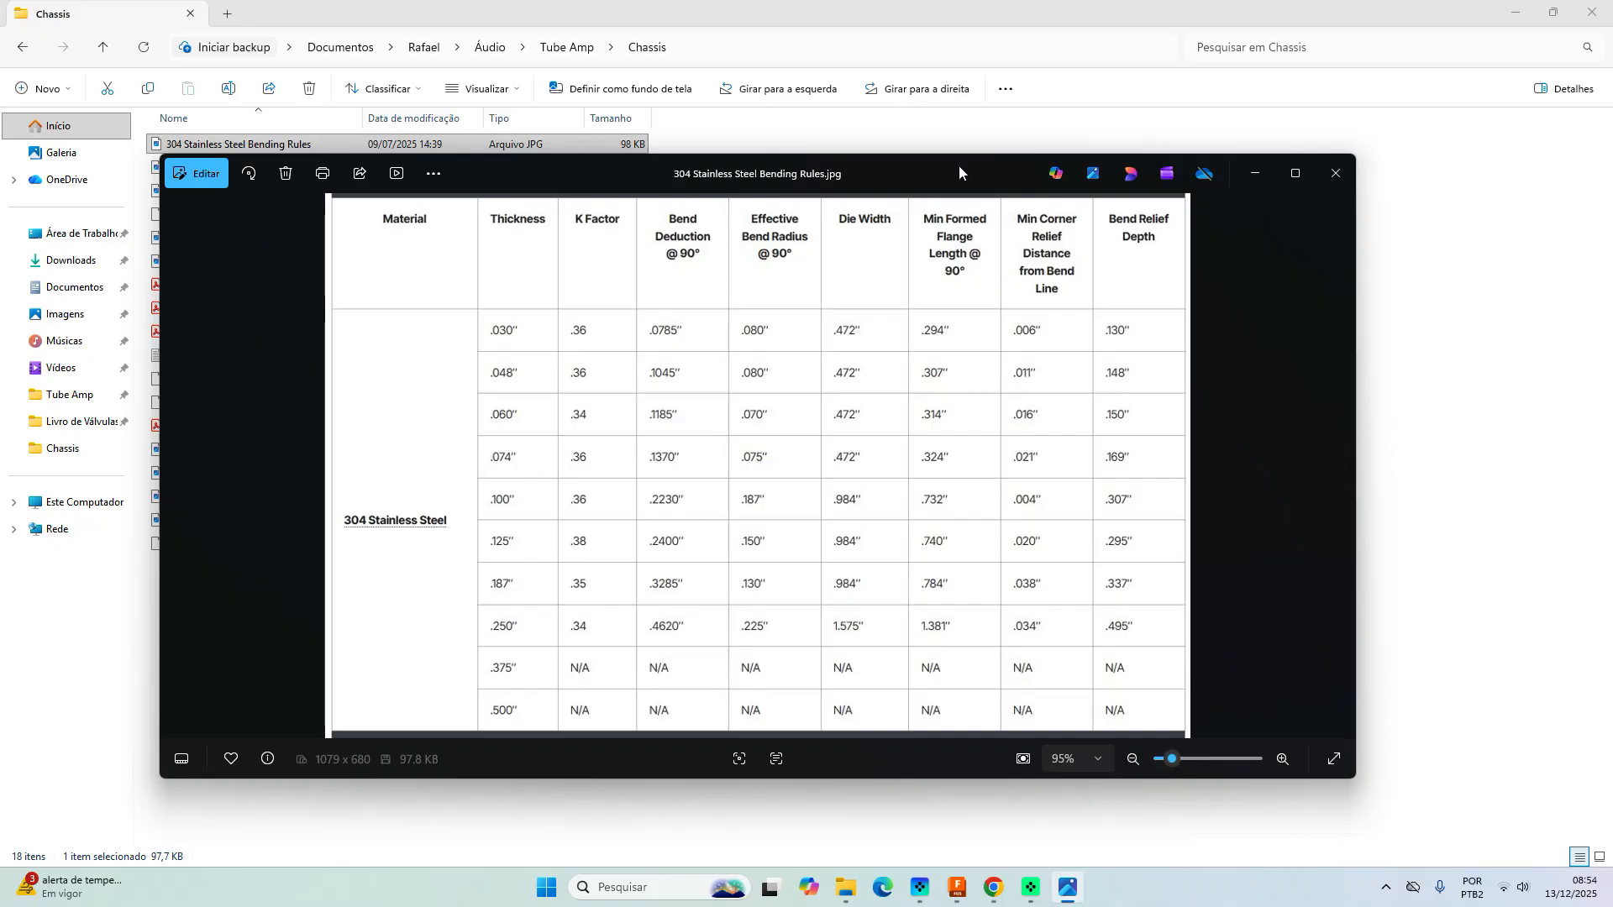
left_click_drag(959, 168, 1004, 128)
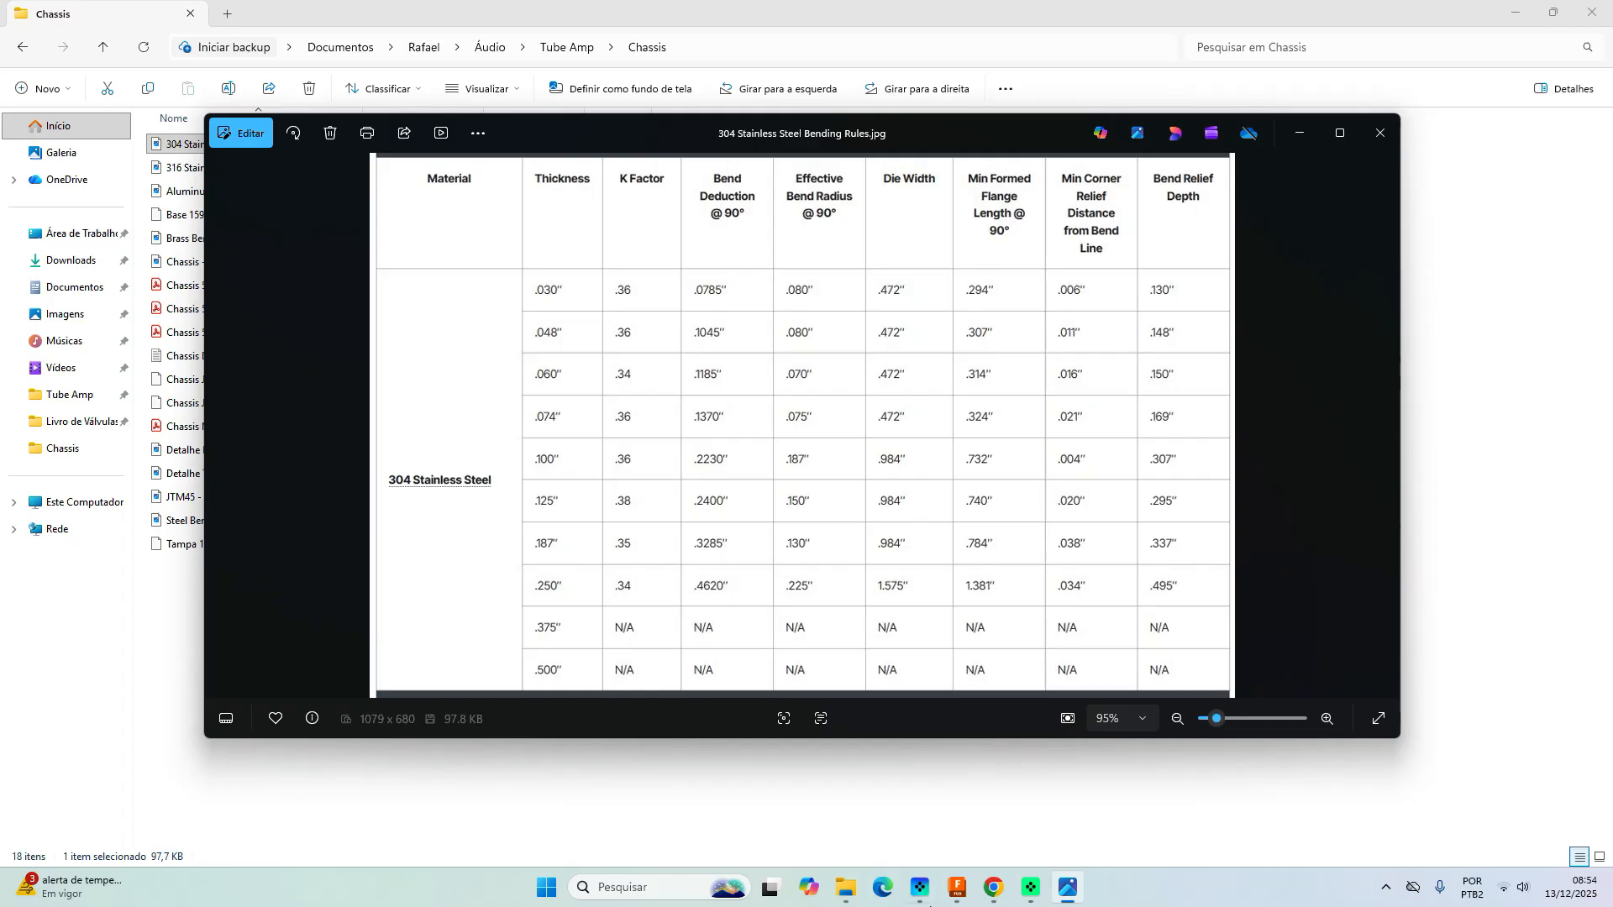
Return to Fusion's new rule, set its K factor to 0.36, save it and close the sheet metal rules.
mouse_move(958, 888)
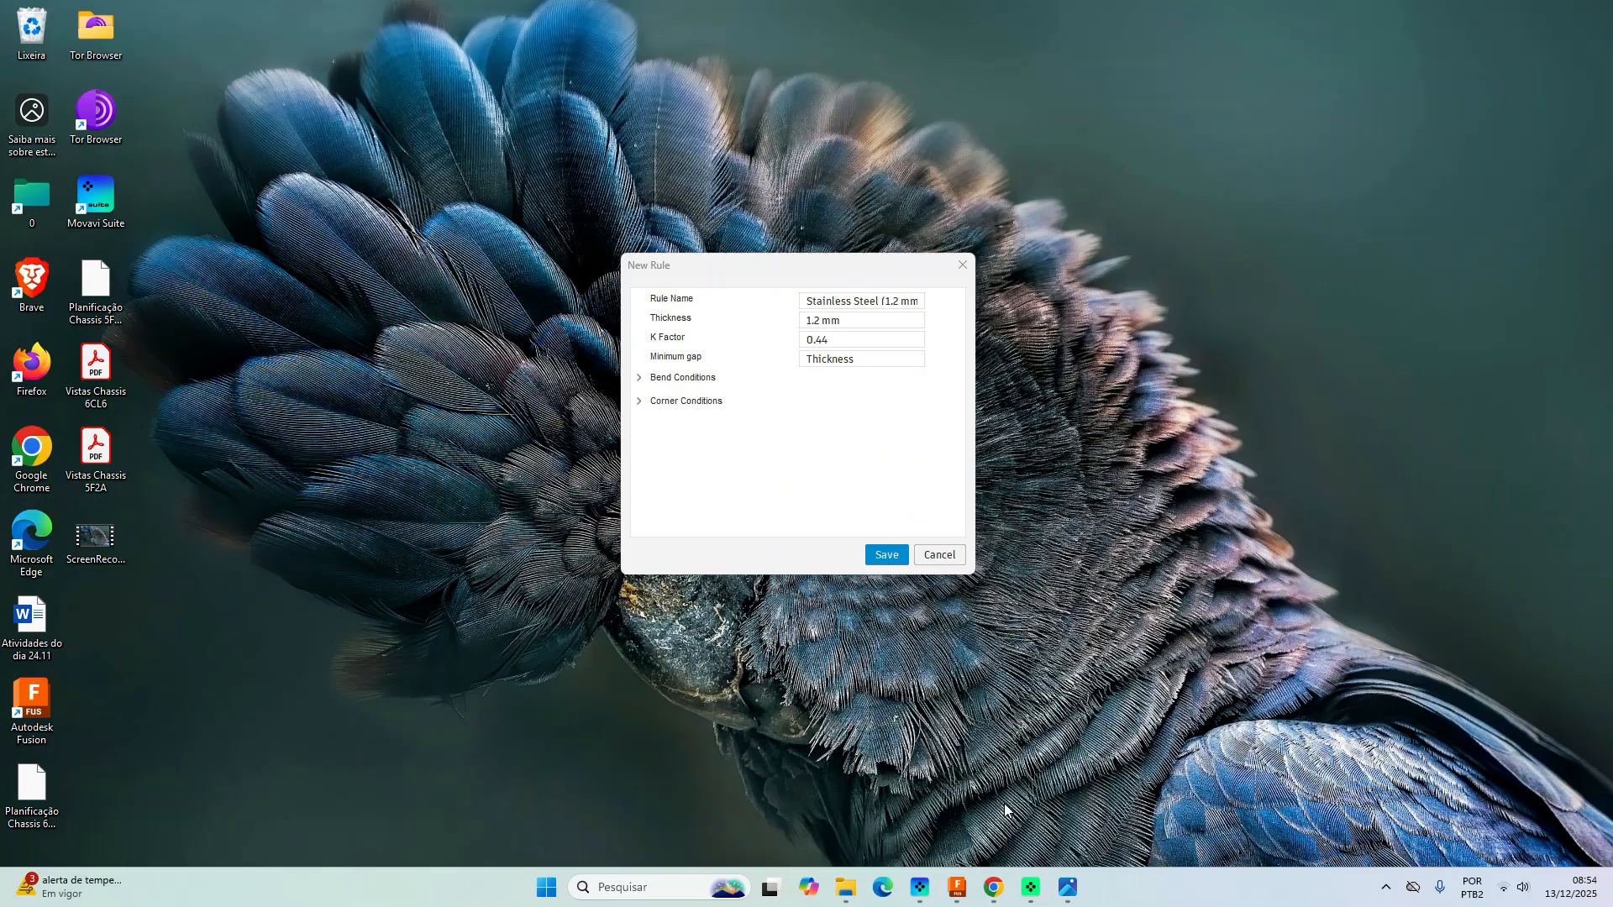
left_click(992, 831)
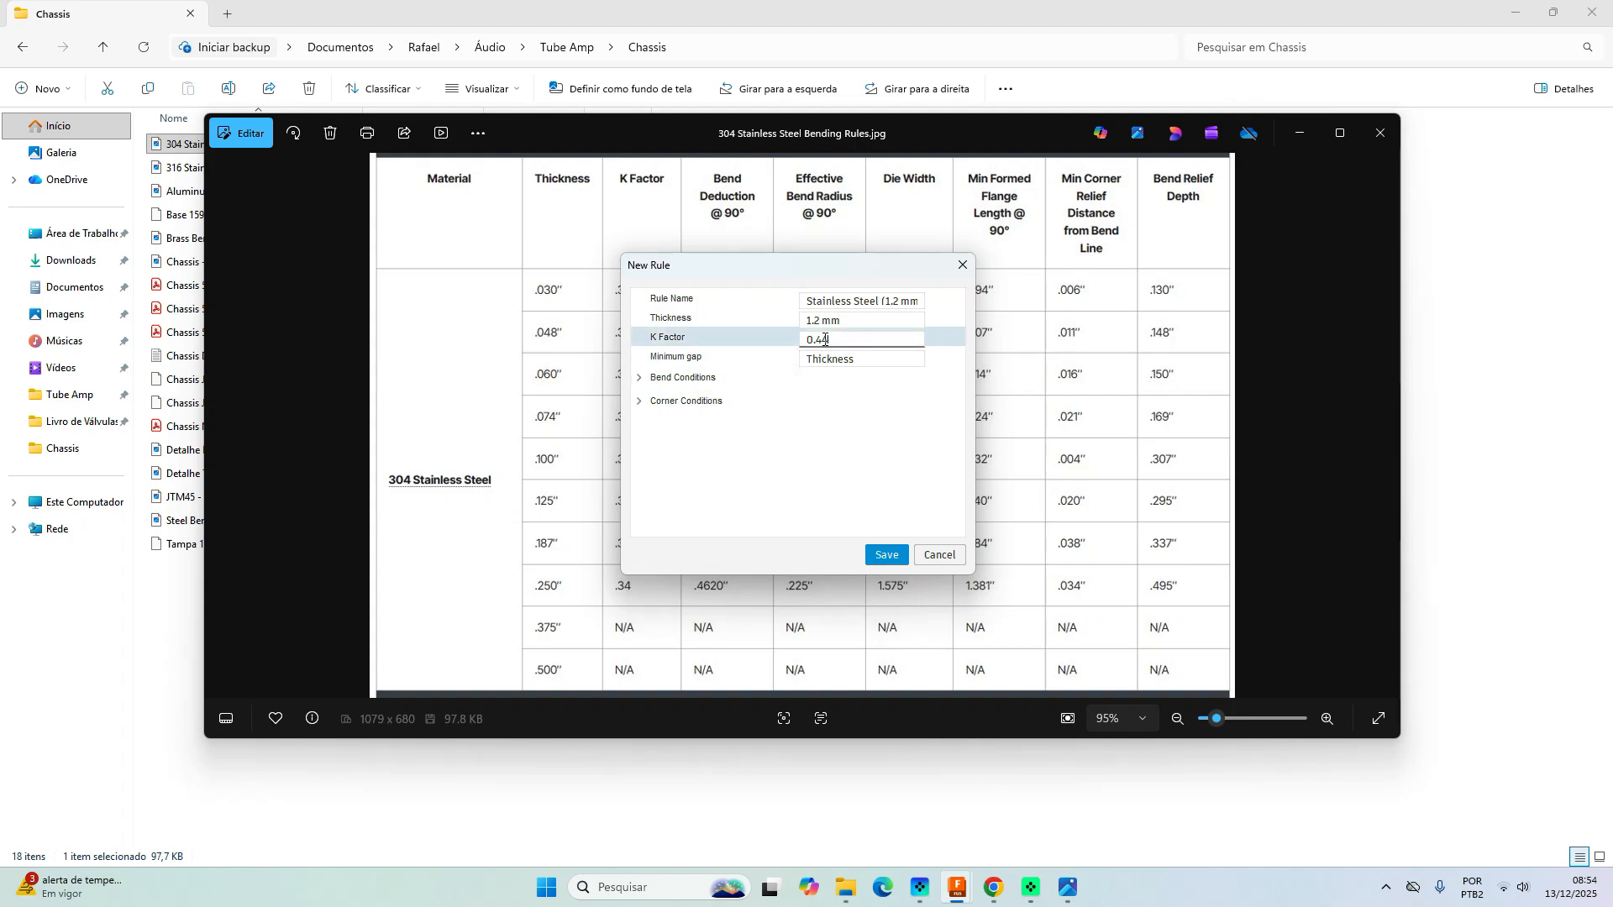
left_click_drag(828, 340, 817, 340)
type("36")
left_click(890, 555)
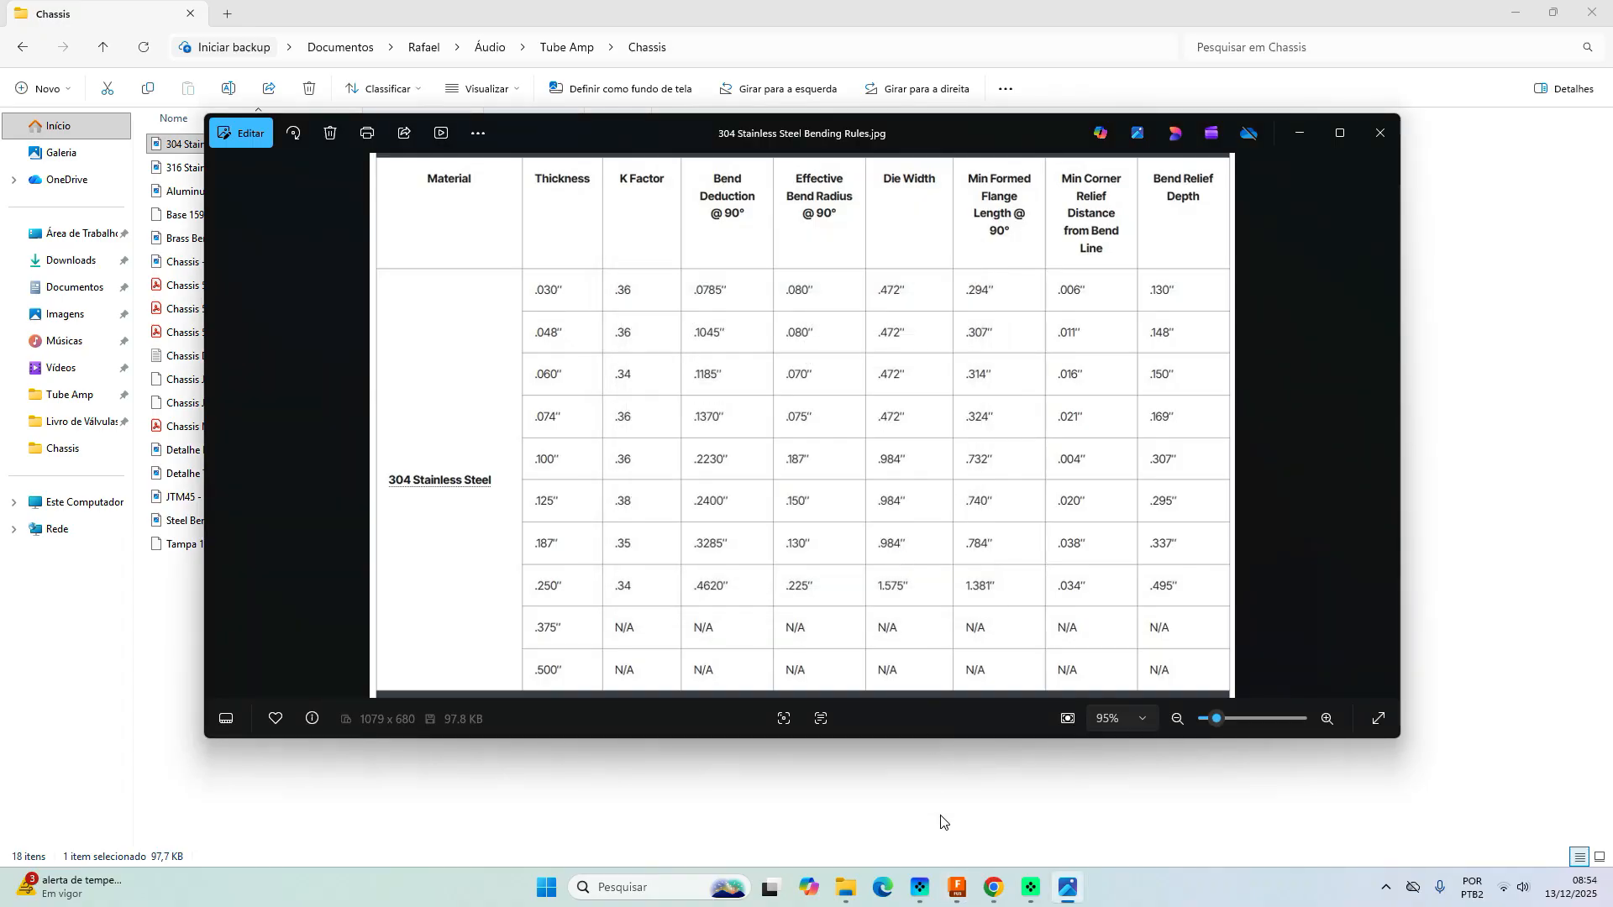
left_click(958, 890)
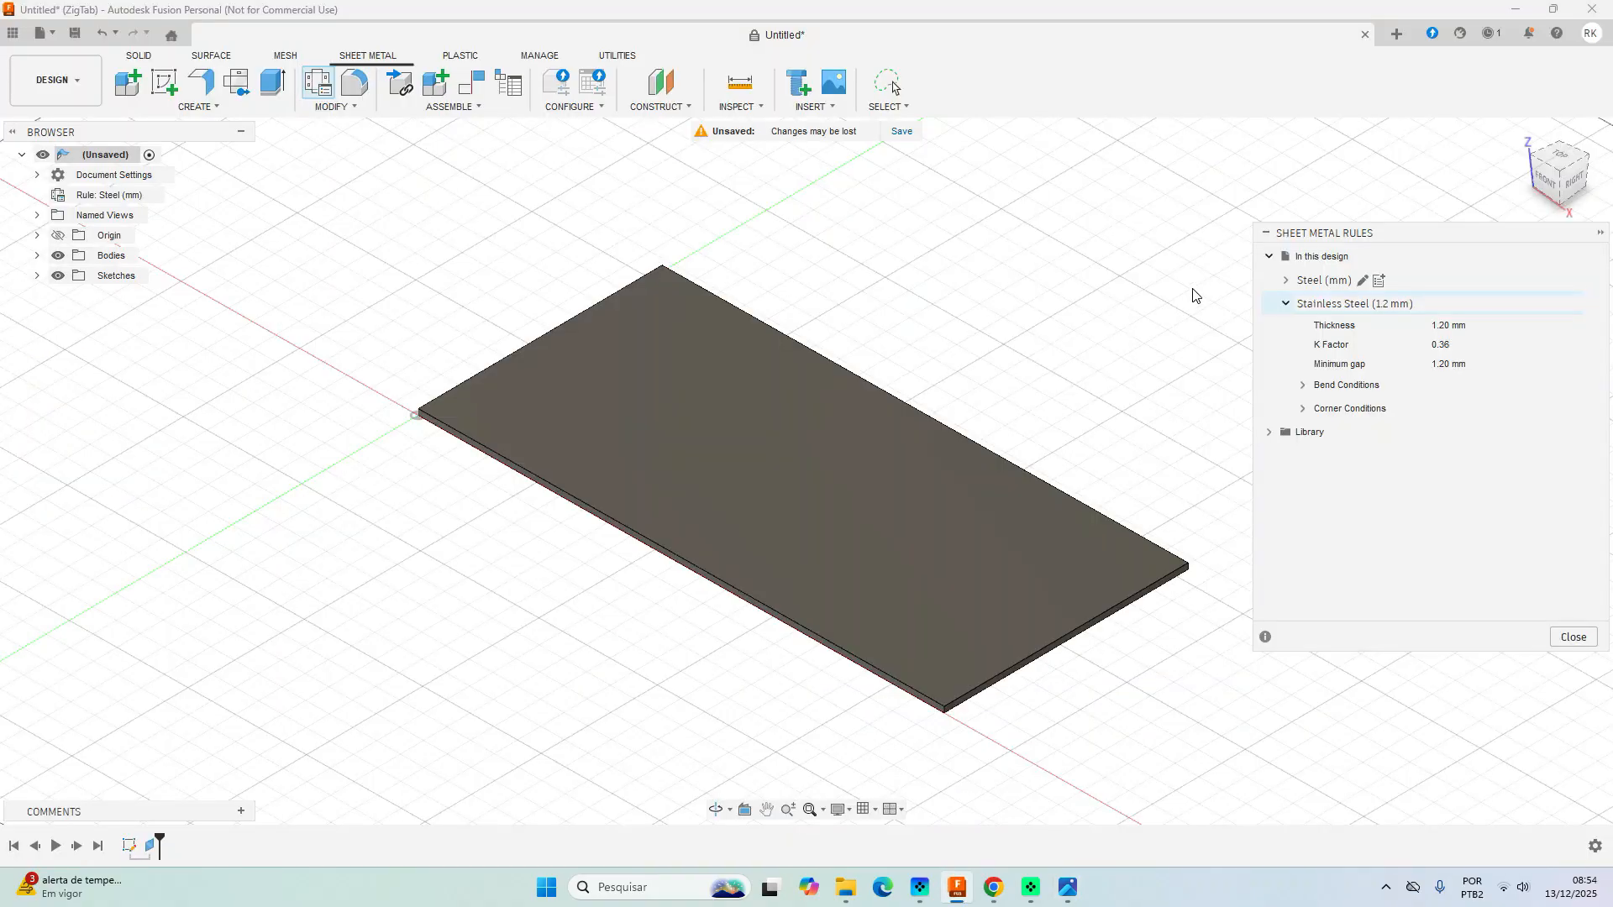
left_click(1572, 637)
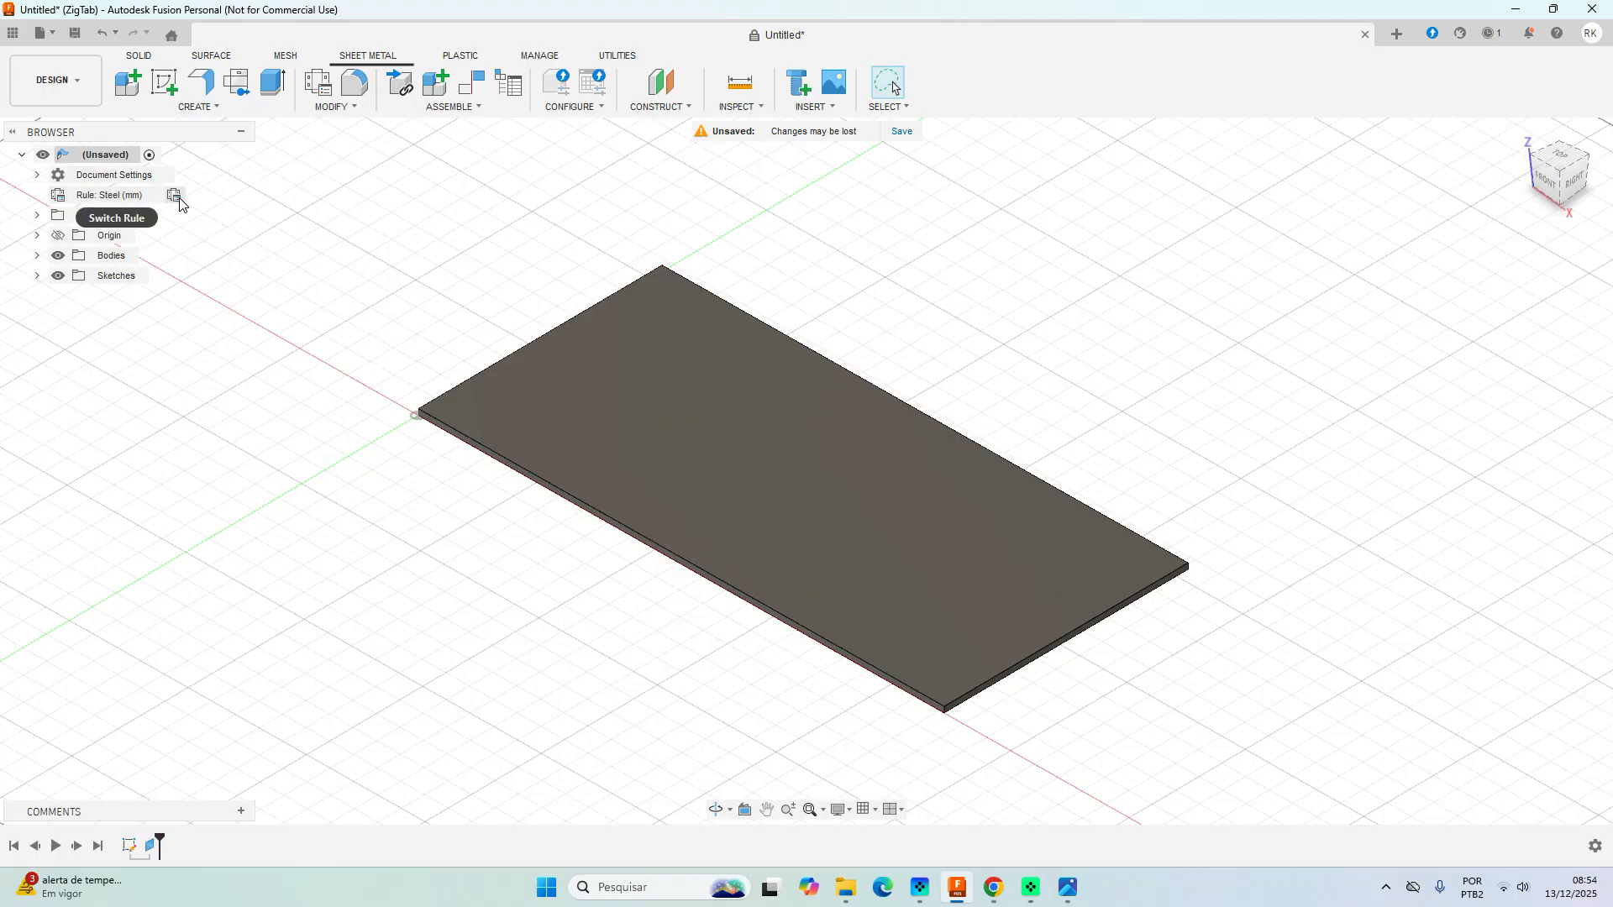
Switch the component's sheet metal rule to Stainless Steel (1.2 mm).
left_click(174, 196)
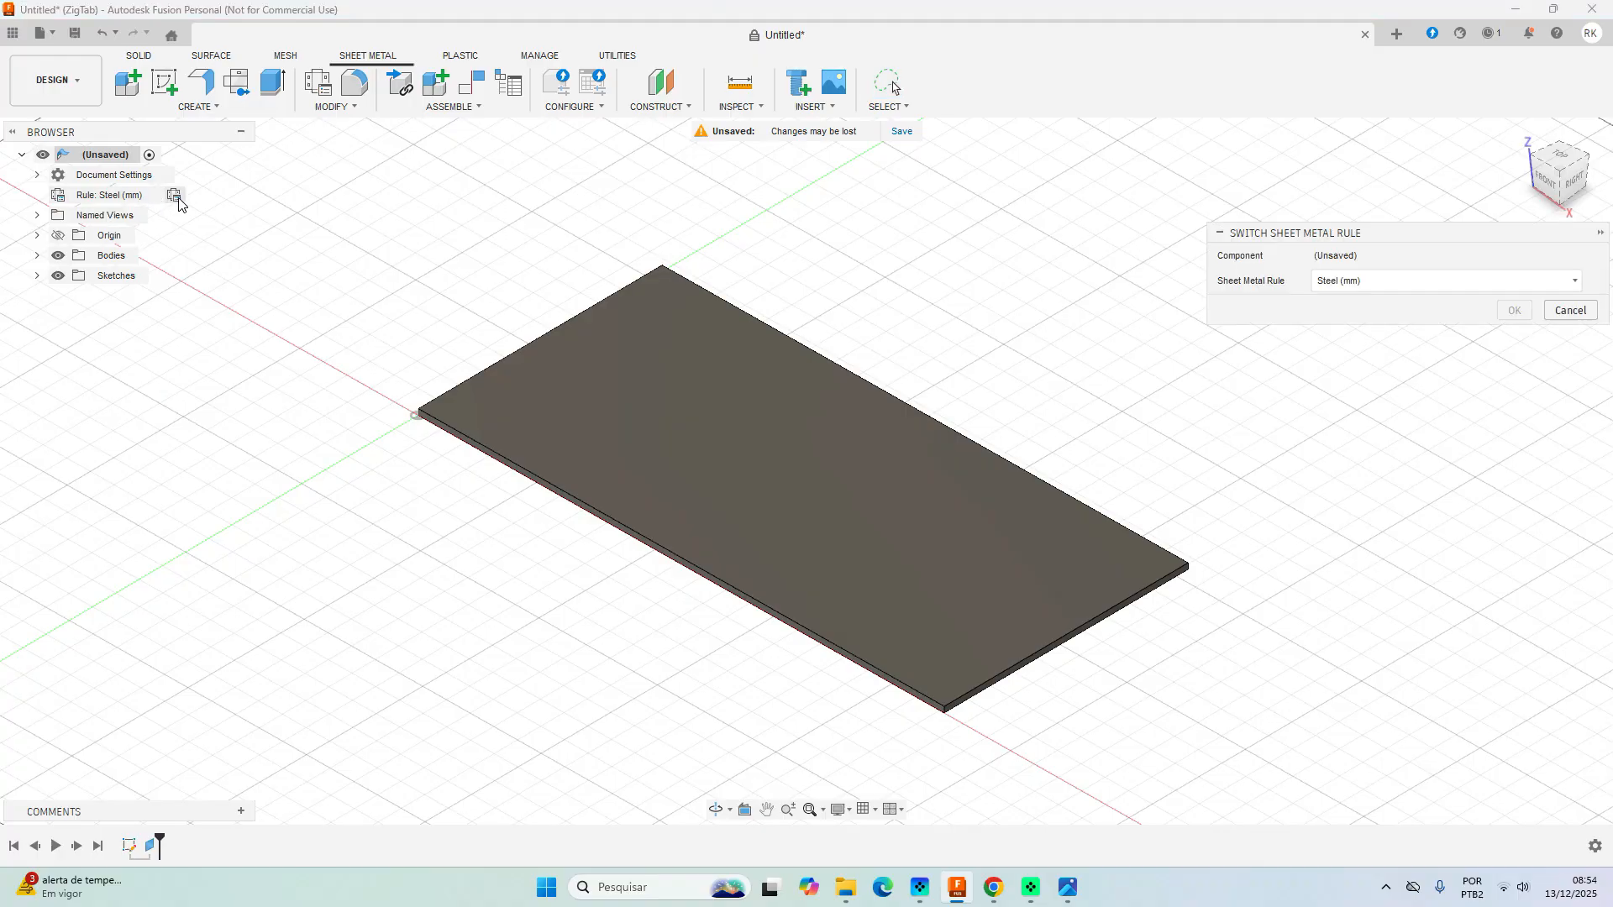
left_click(1418, 286)
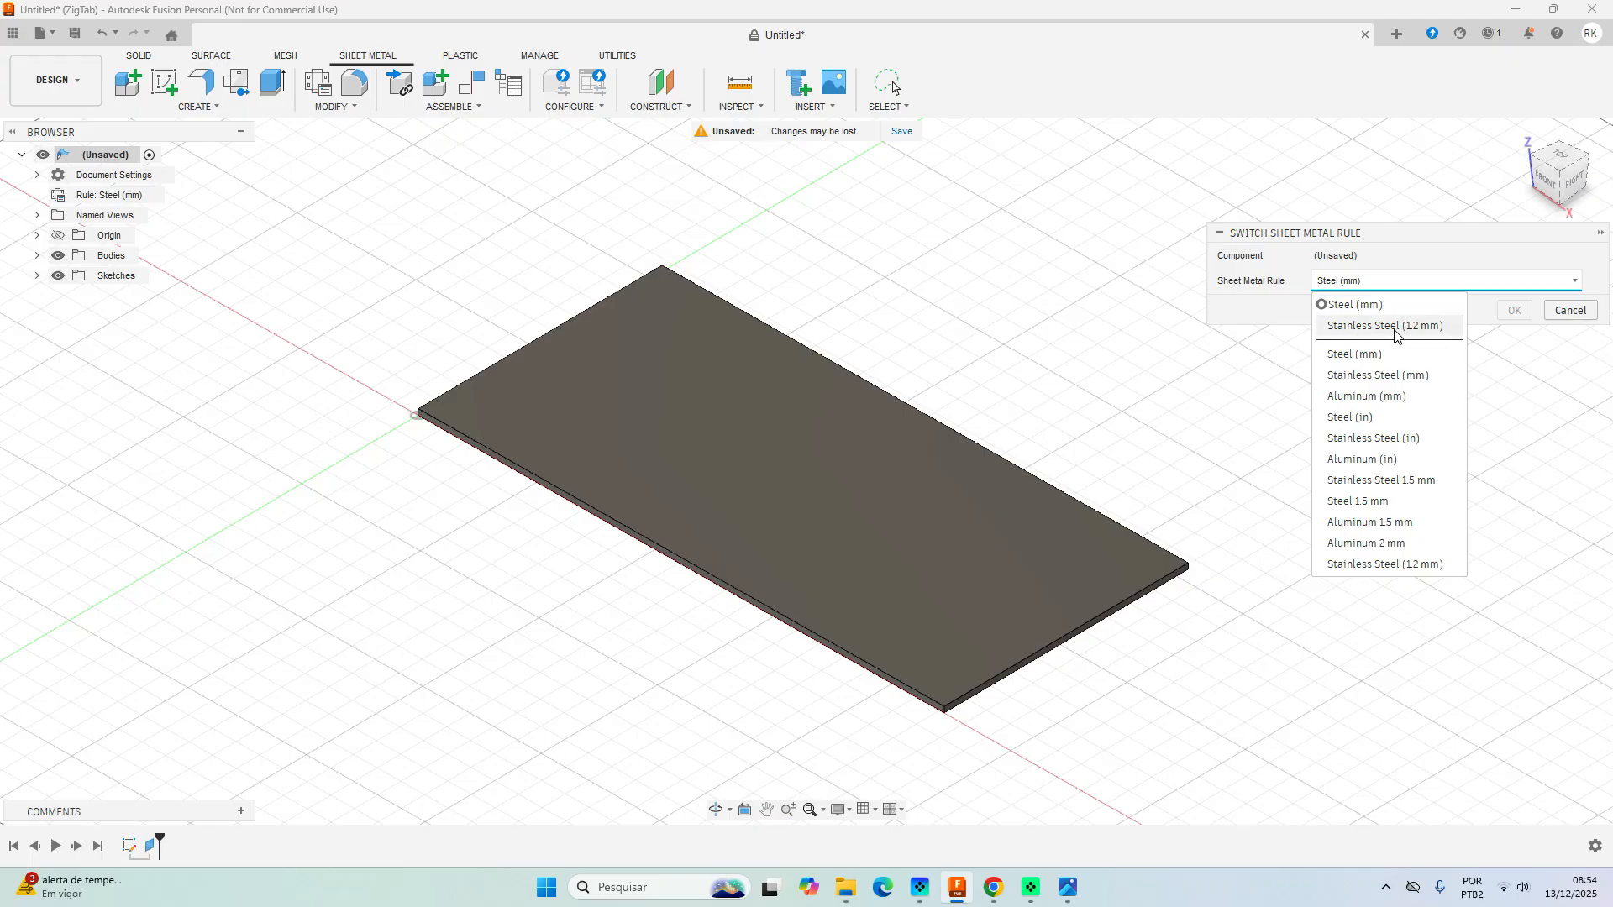
left_click(1409, 327)
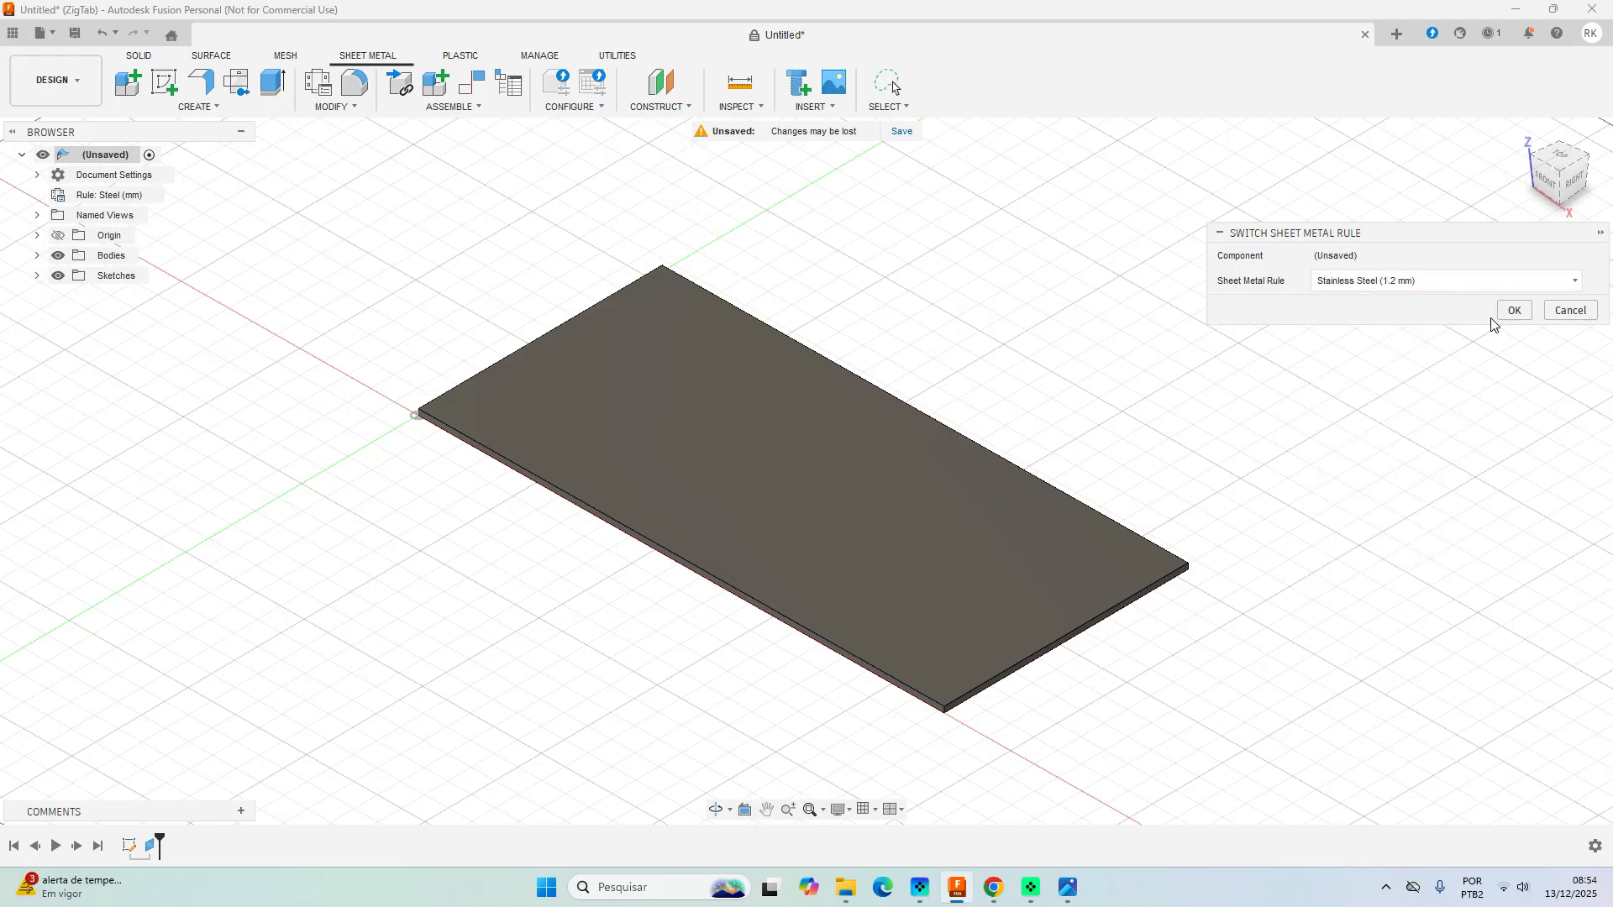
left_click(1513, 312)
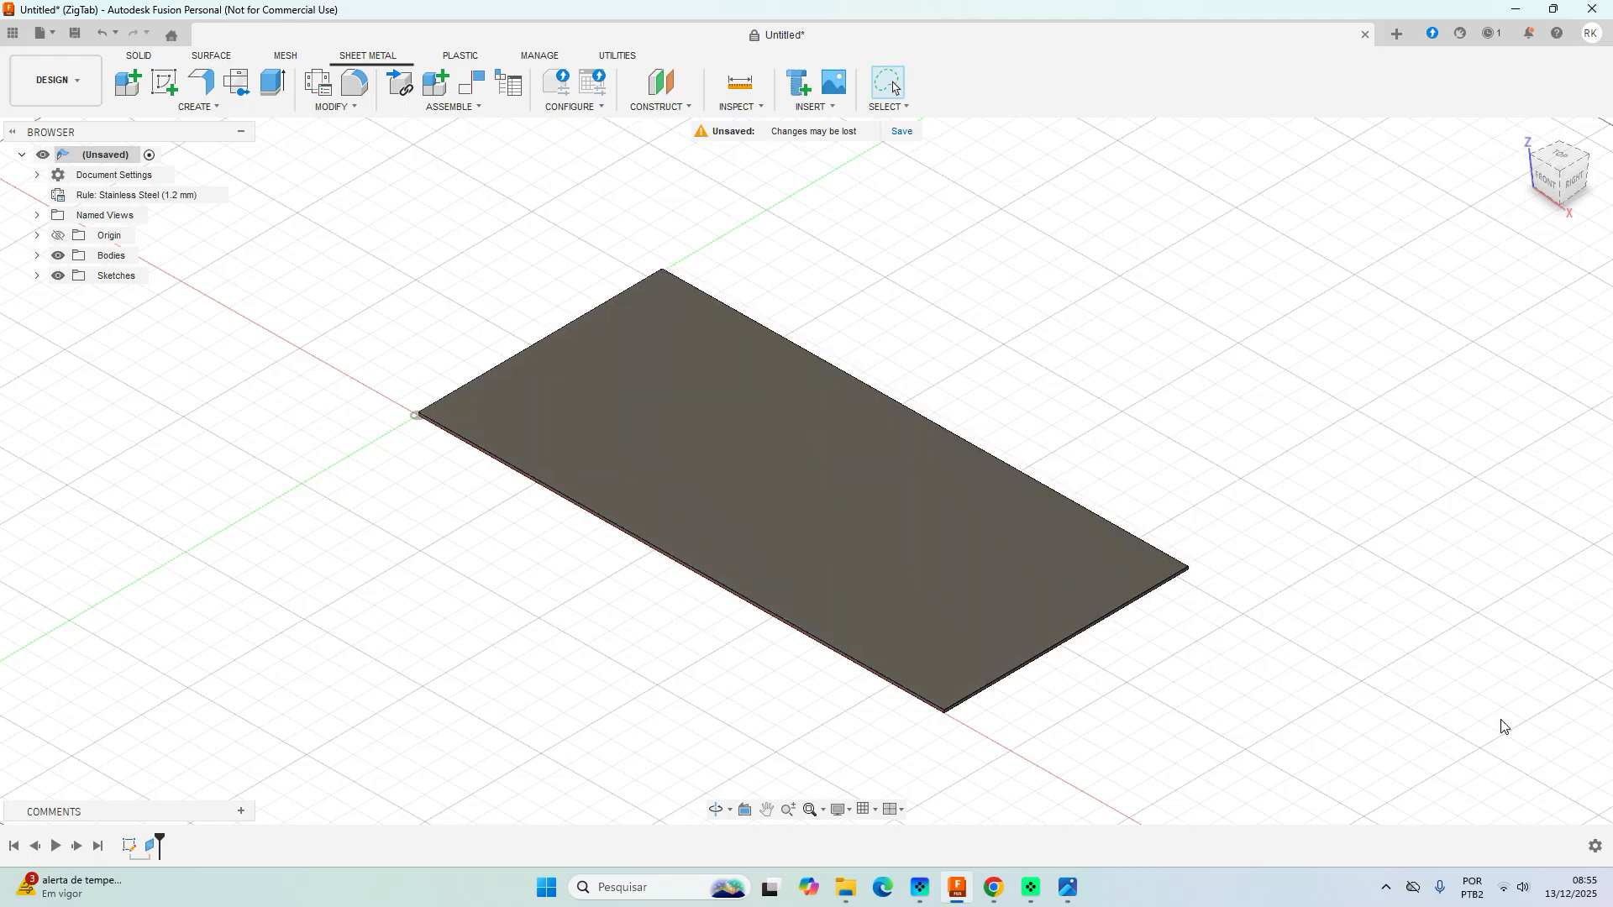
Check the side height in the browser's manufacturer drawing, return to Fusion and select both long base edges for an edge flange.
left_click(993, 889)
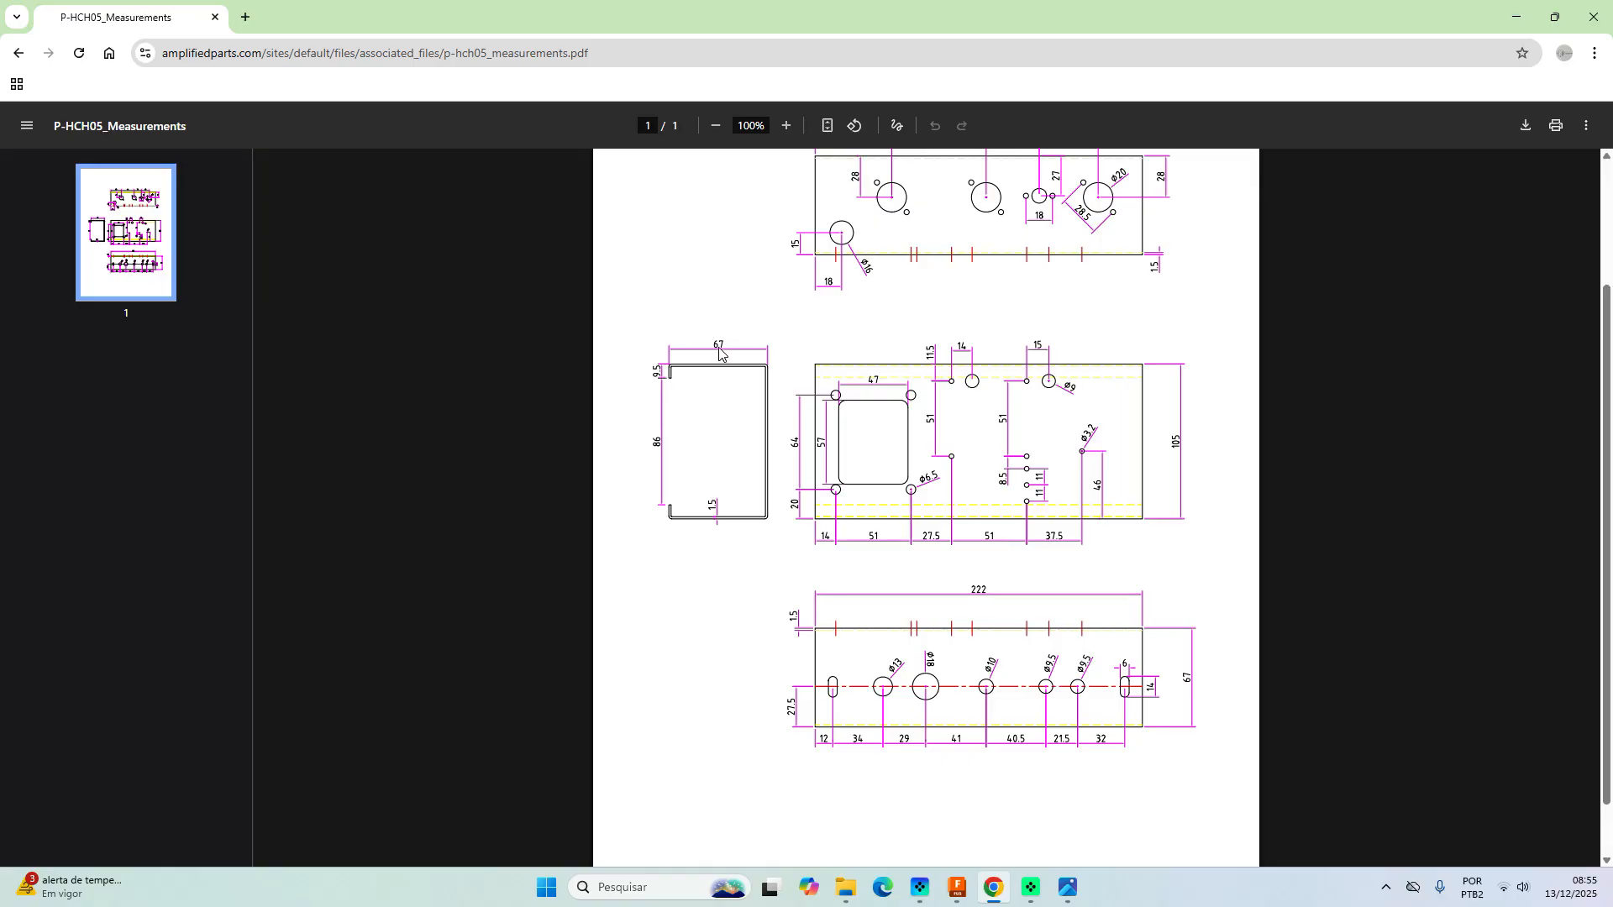
left_click(964, 893)
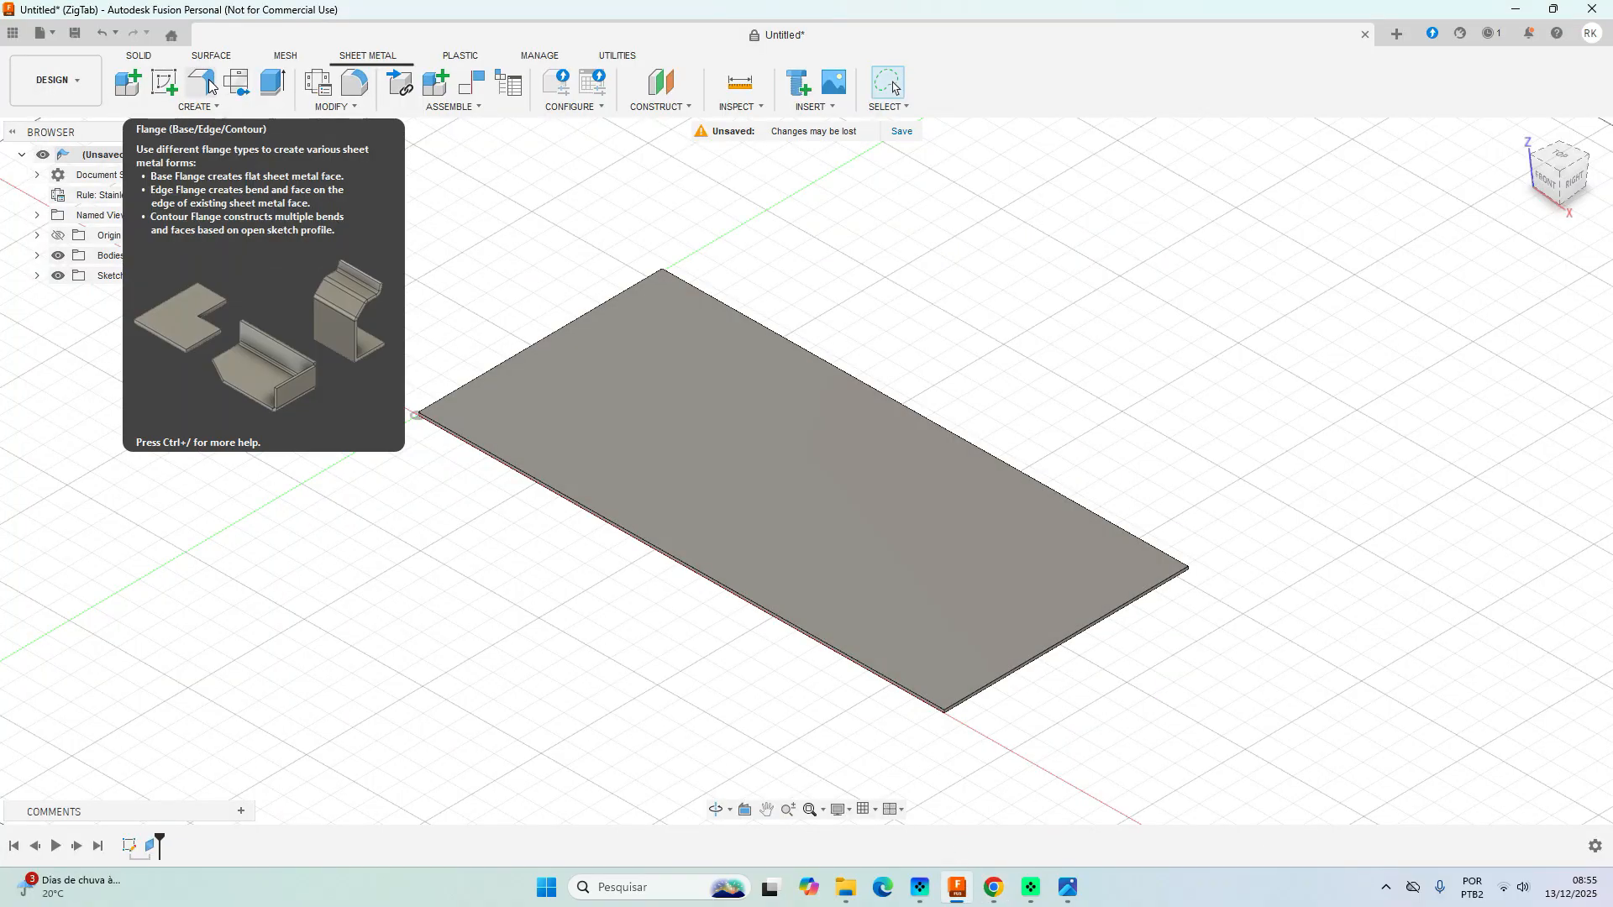
left_click(206, 84)
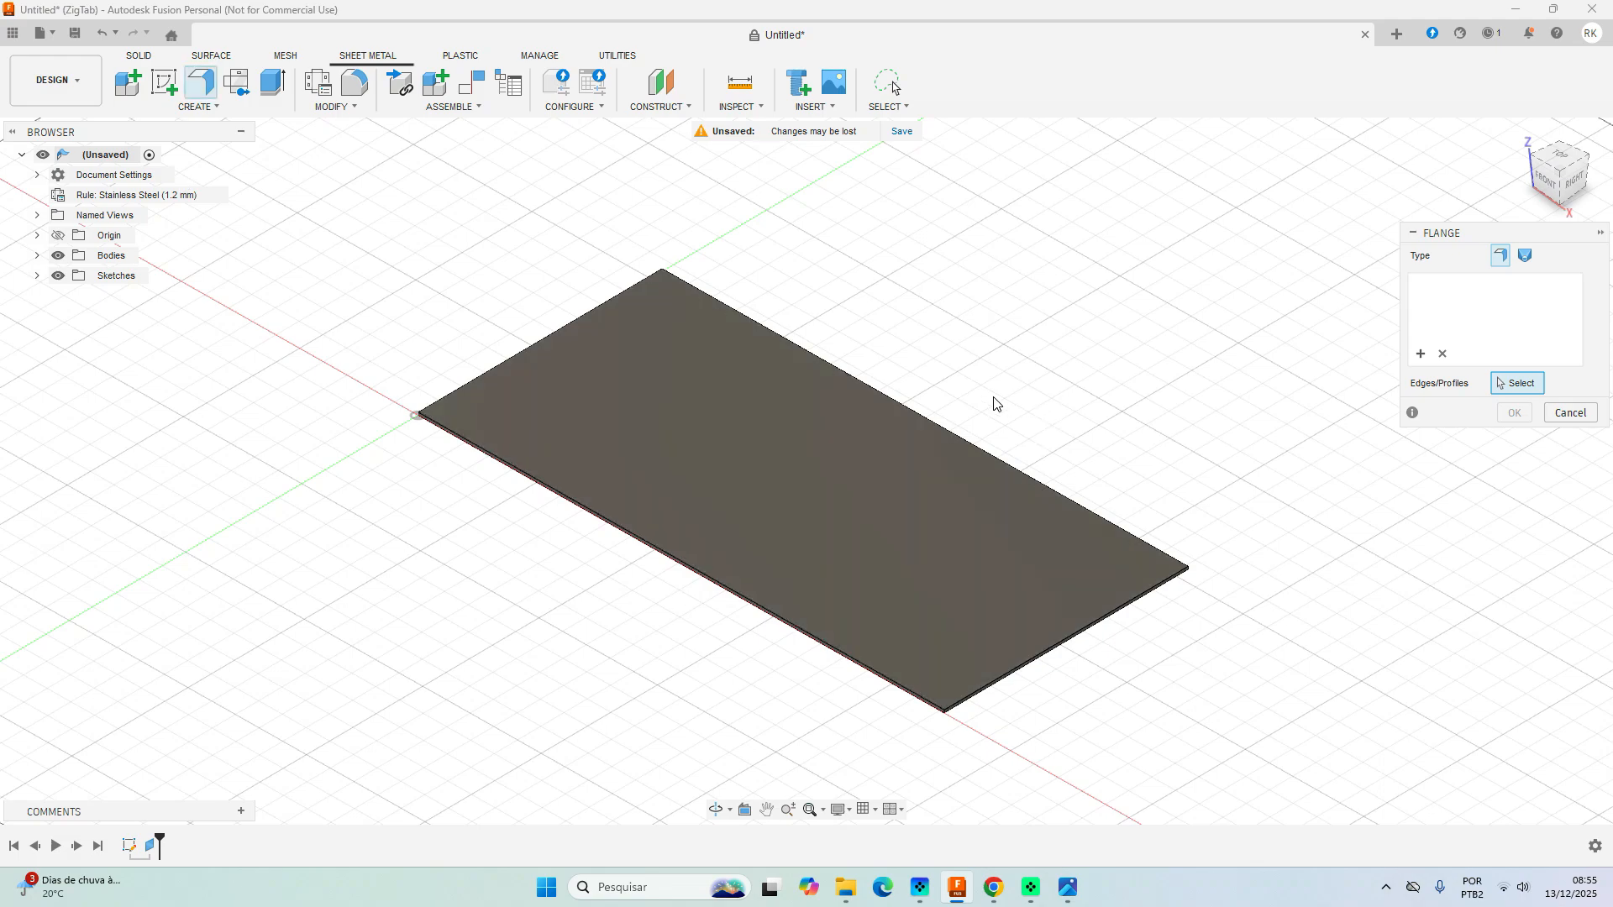
left_click(931, 422)
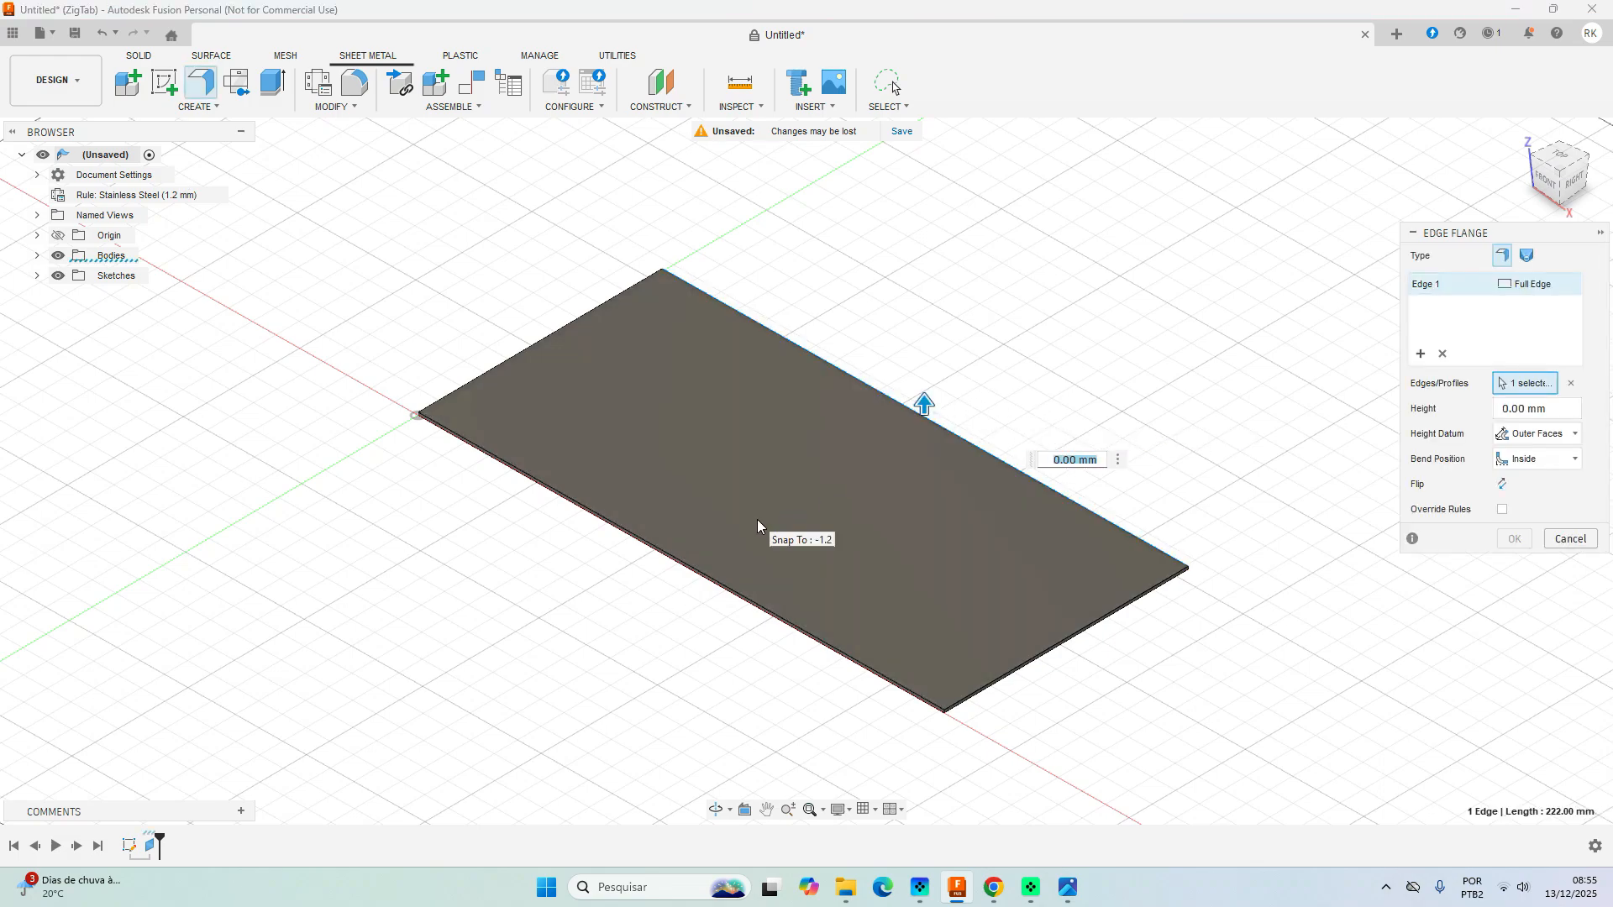
scroll(702, 578, "up", 5)
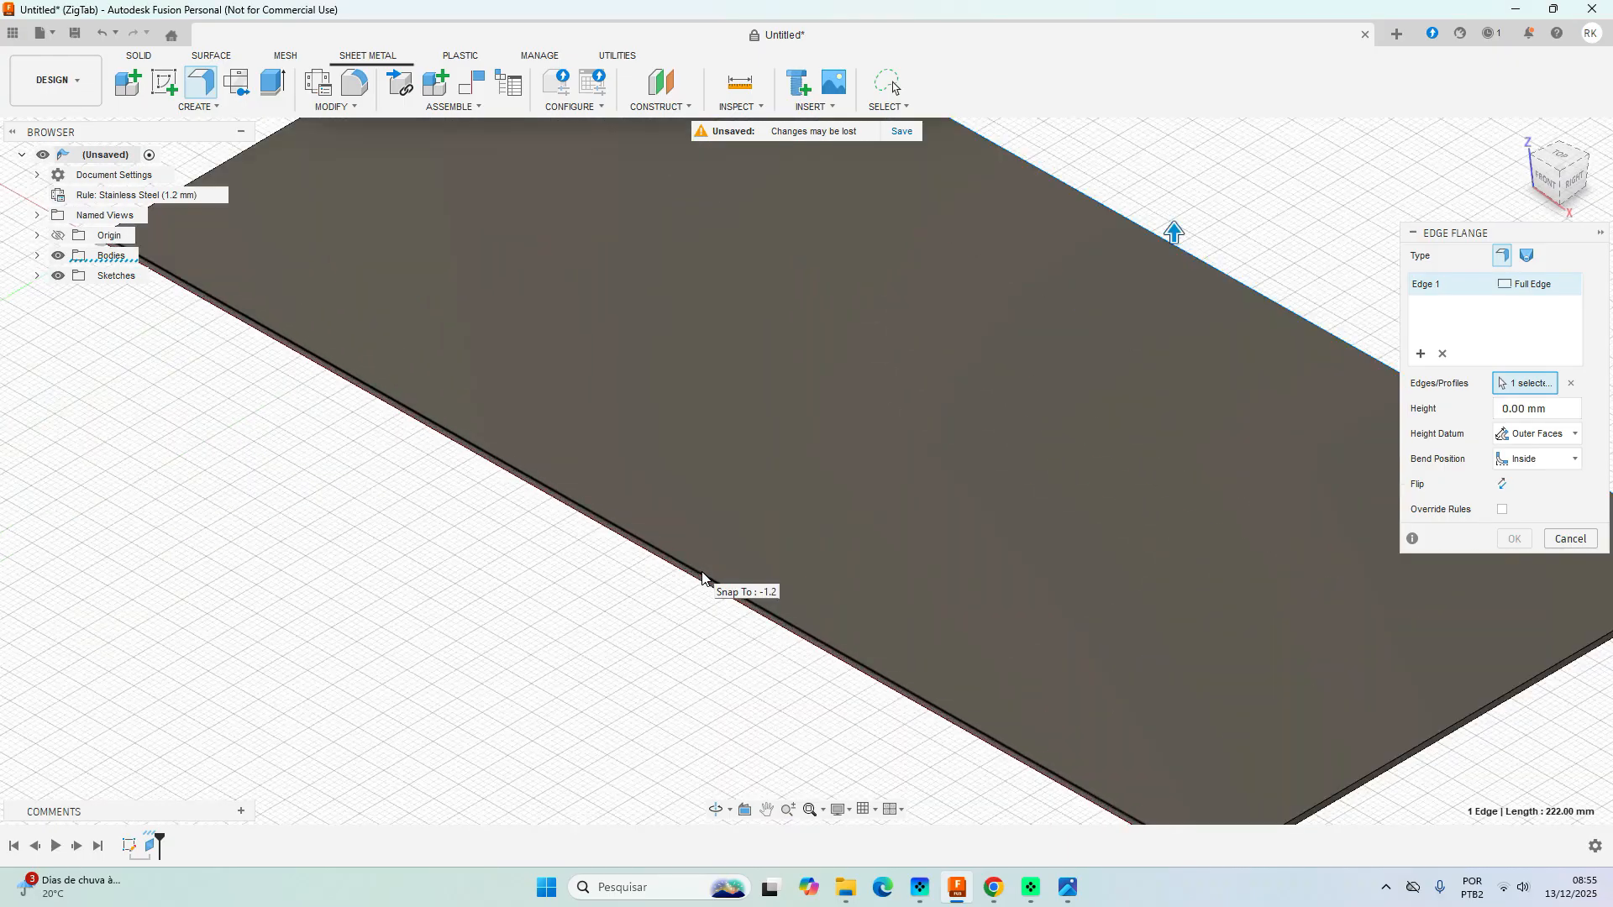
left_click(662, 551)
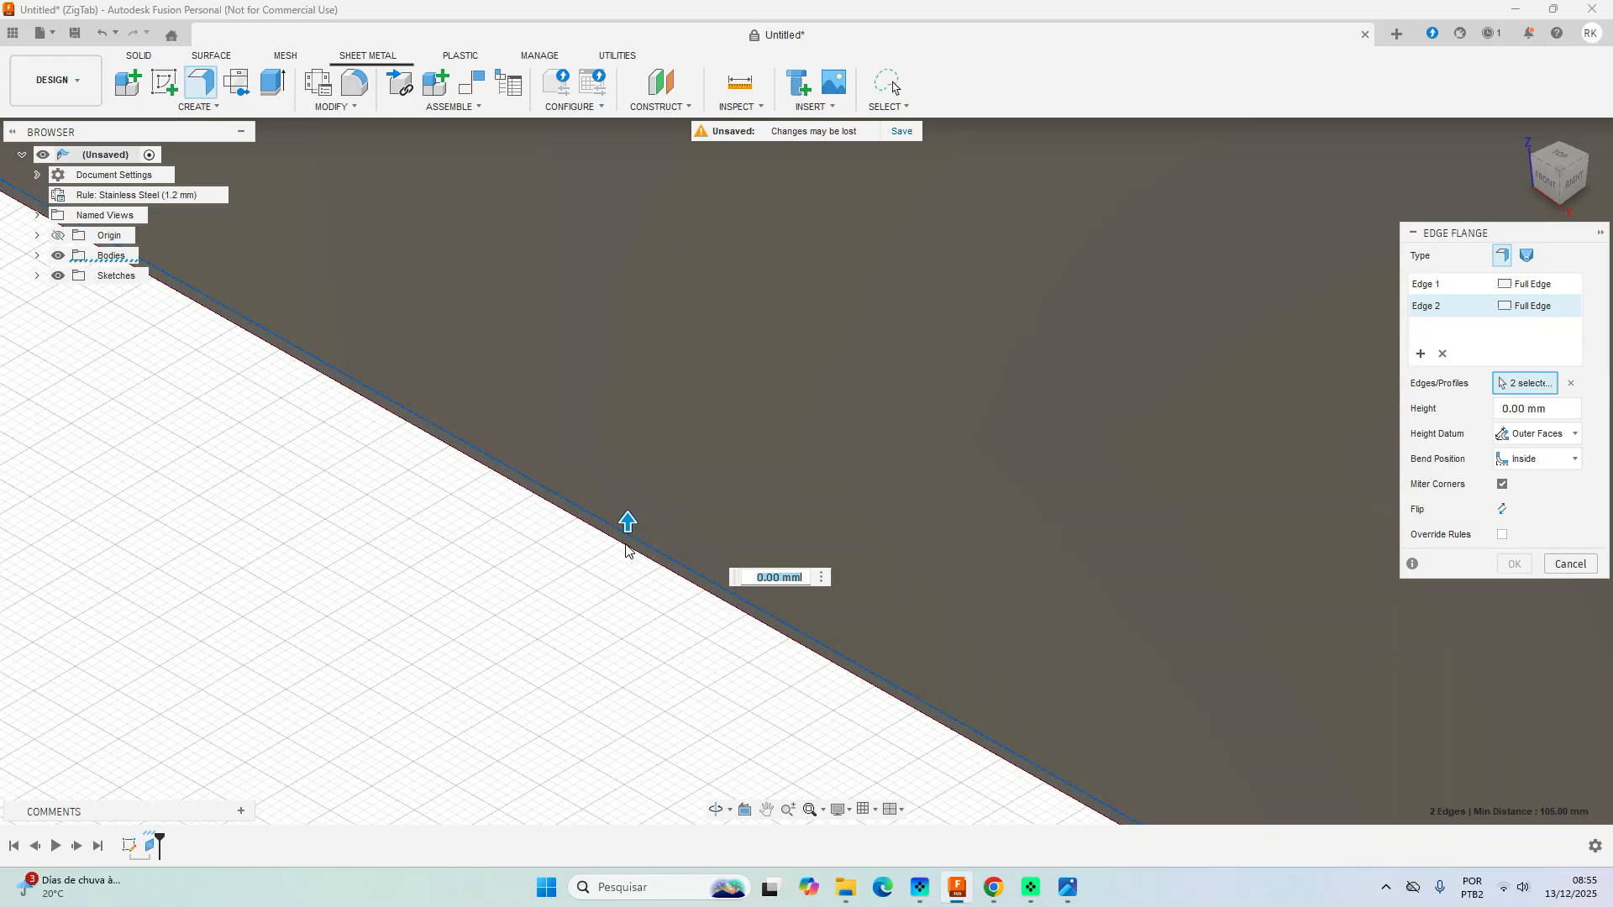
scroll(535, 609, "down", 5)
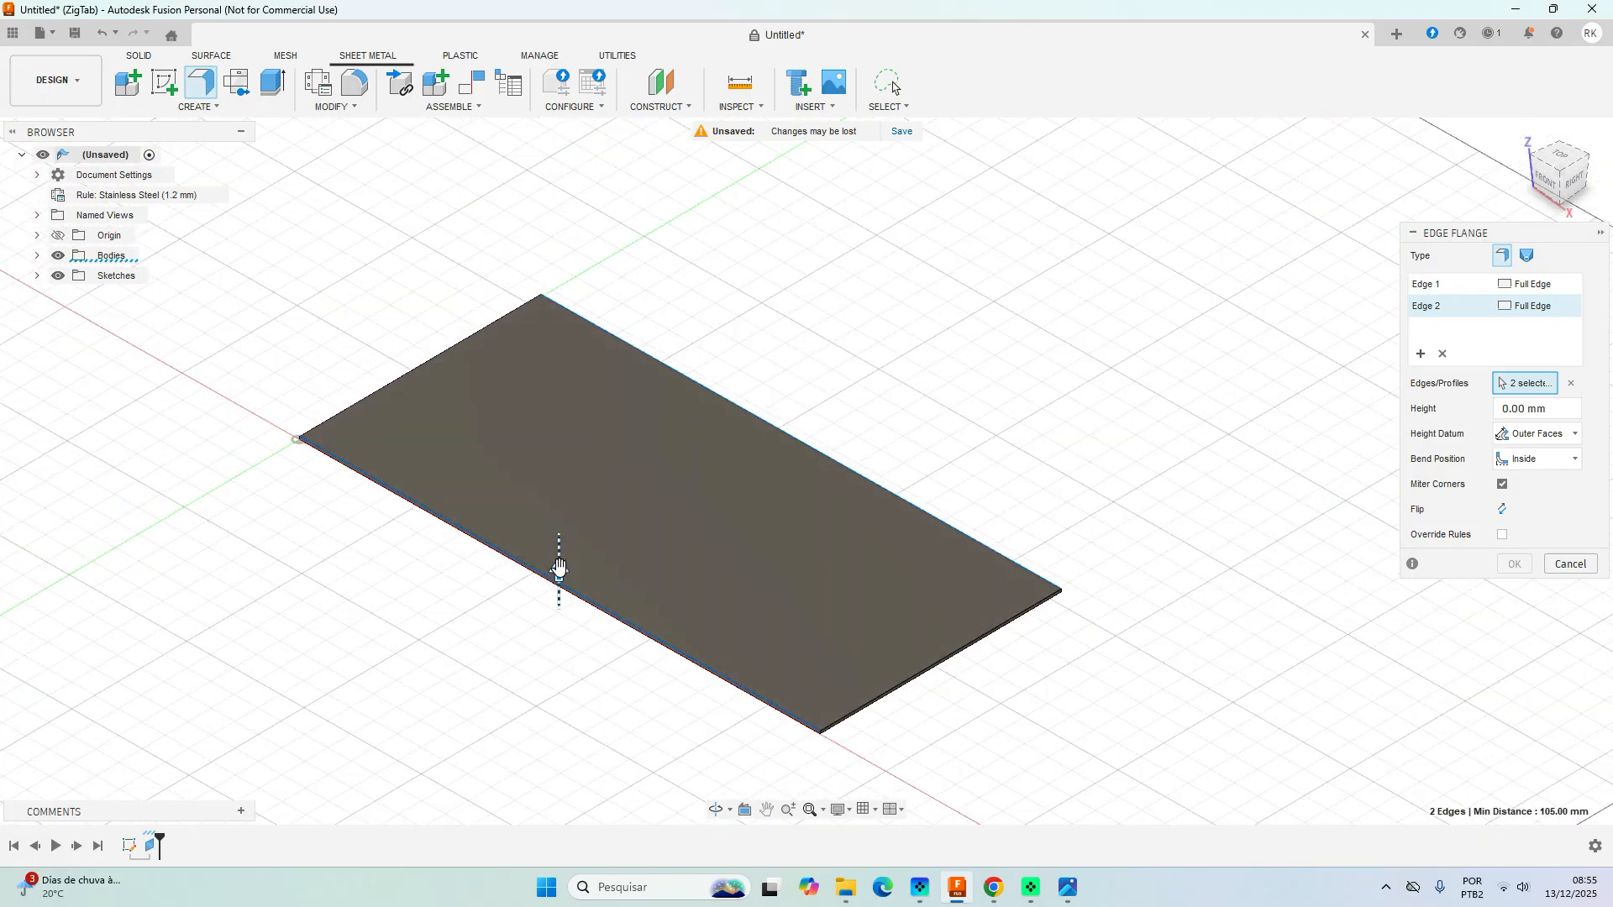
Raise the flanges on both long edges upward with a height of 67 mm.
left_click_drag(559, 569, 561, 440)
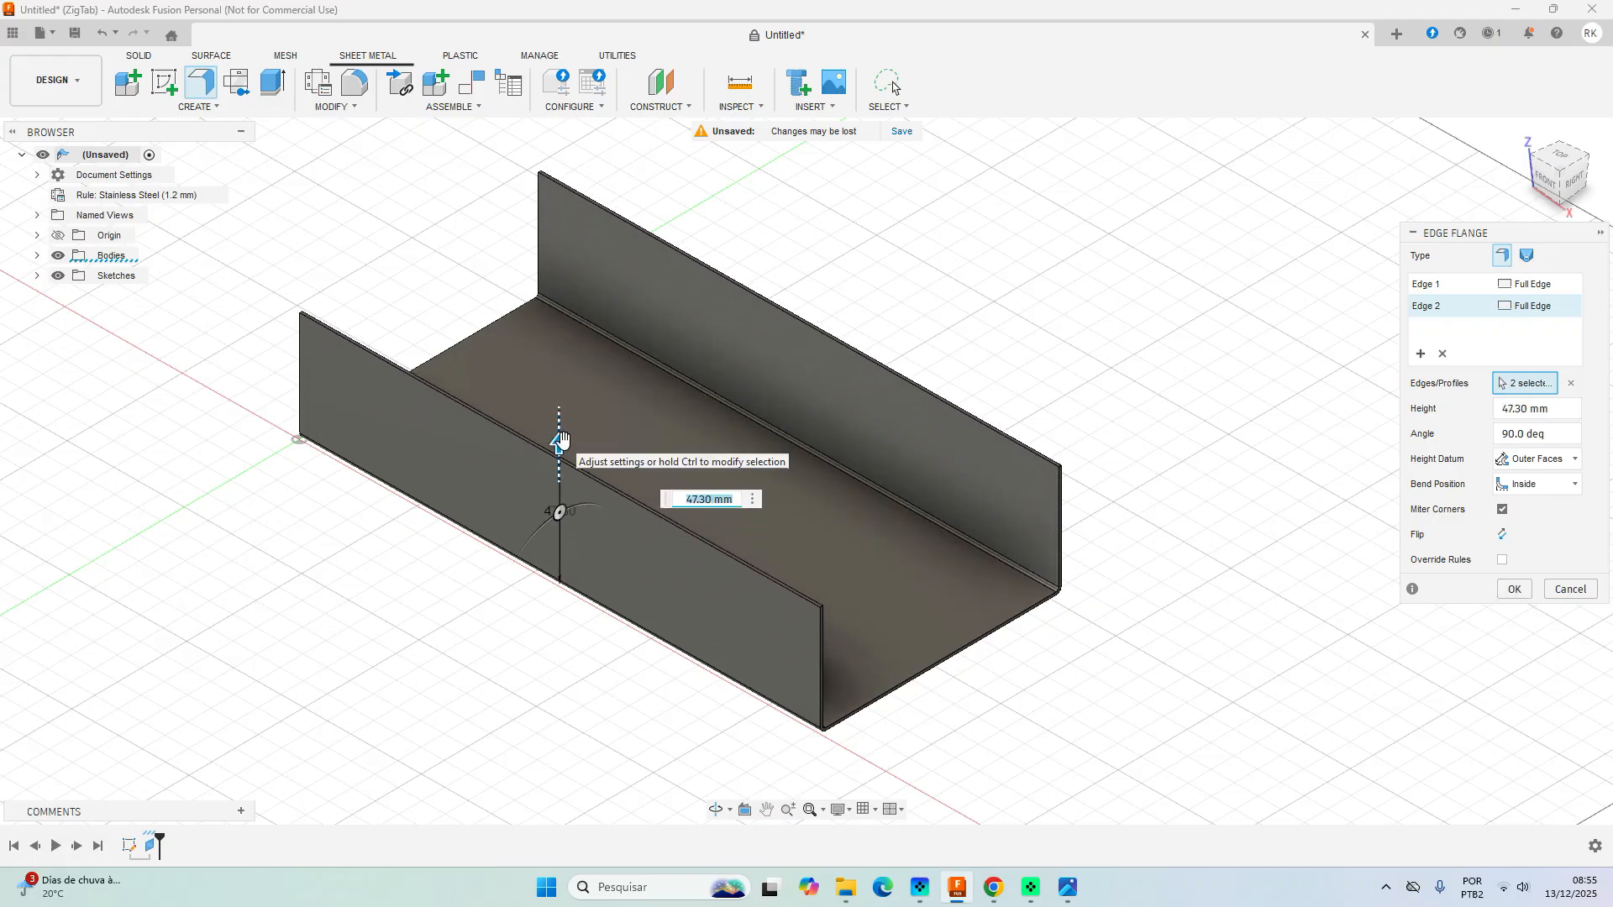
left_click(704, 498)
double_click(687, 498)
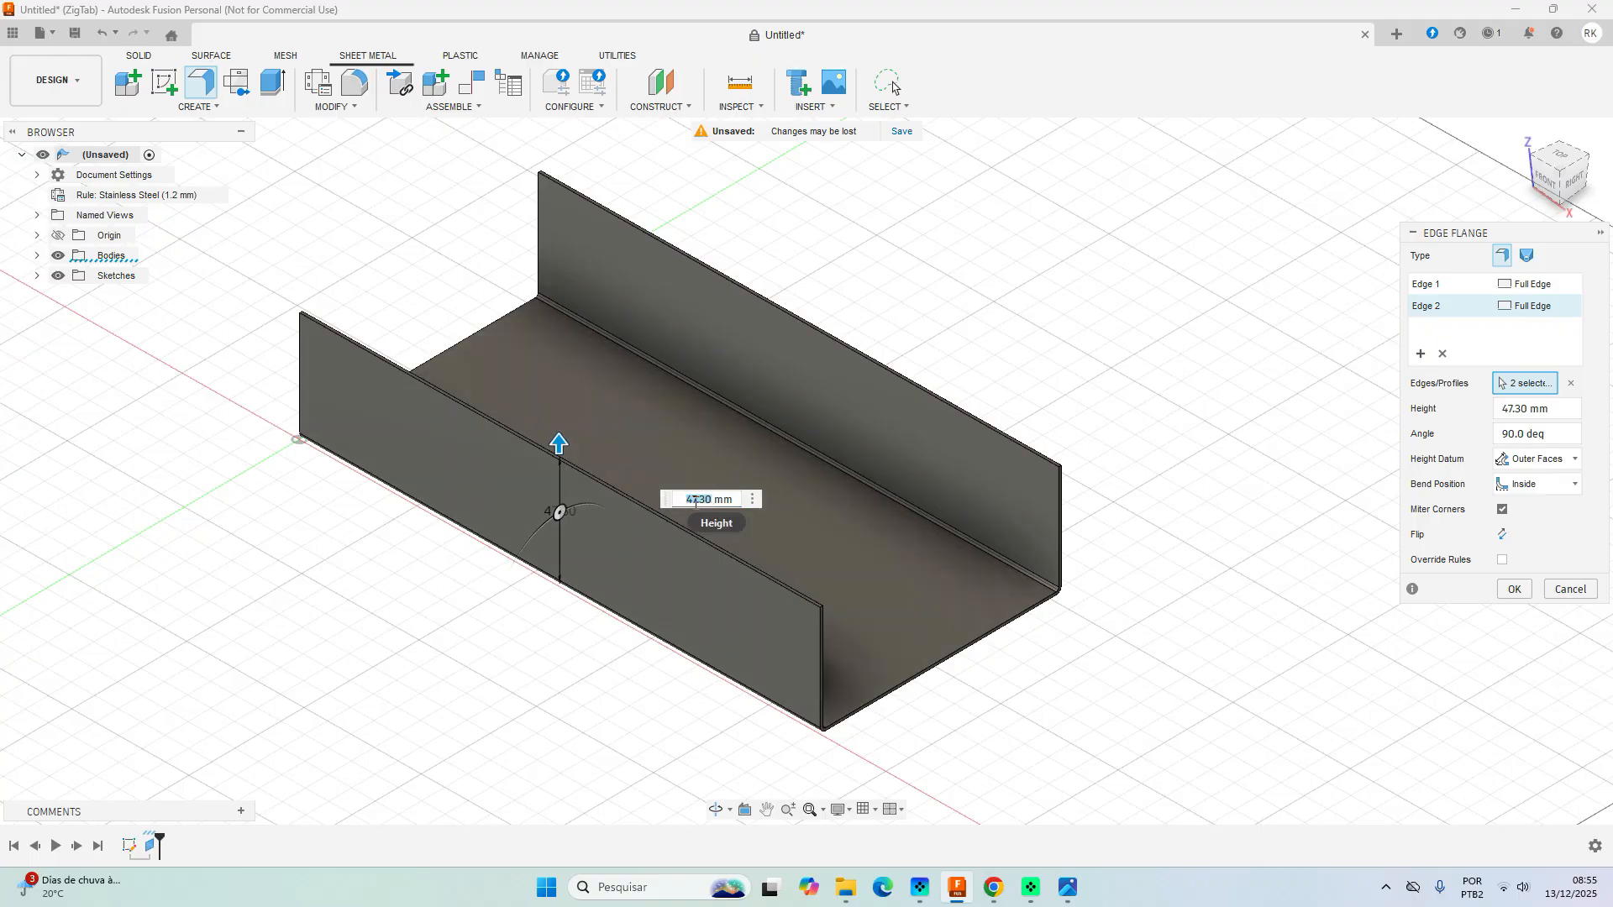
type("67")
key("Return")
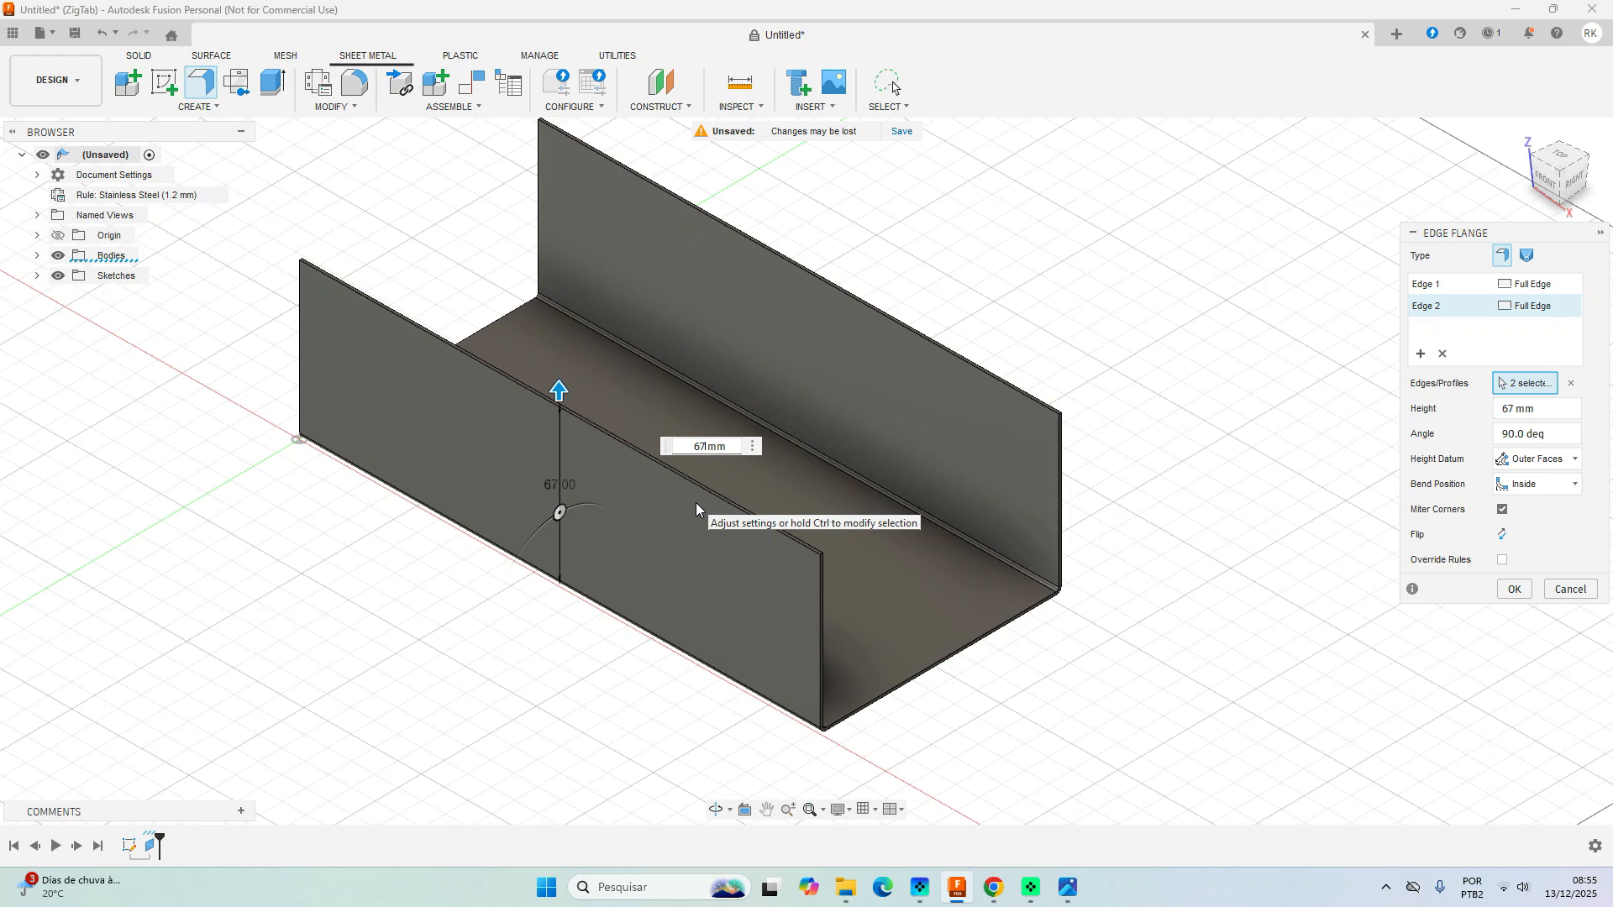
key("Return")
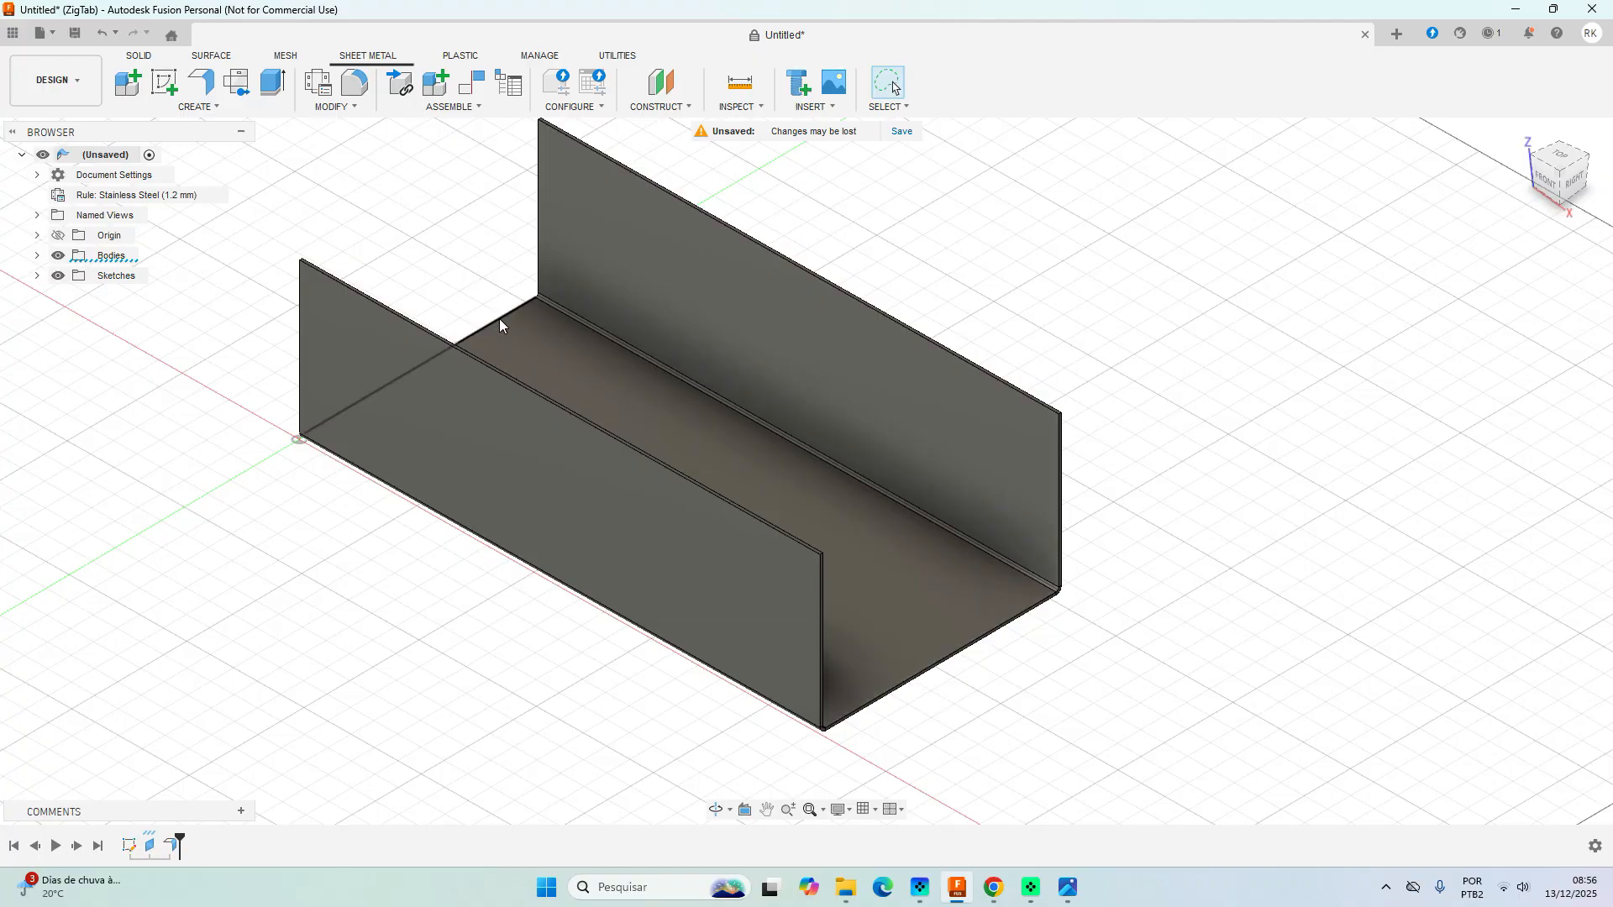
Add upward edge flanges 65 mm high on both short edges of the base.
left_click(204, 81)
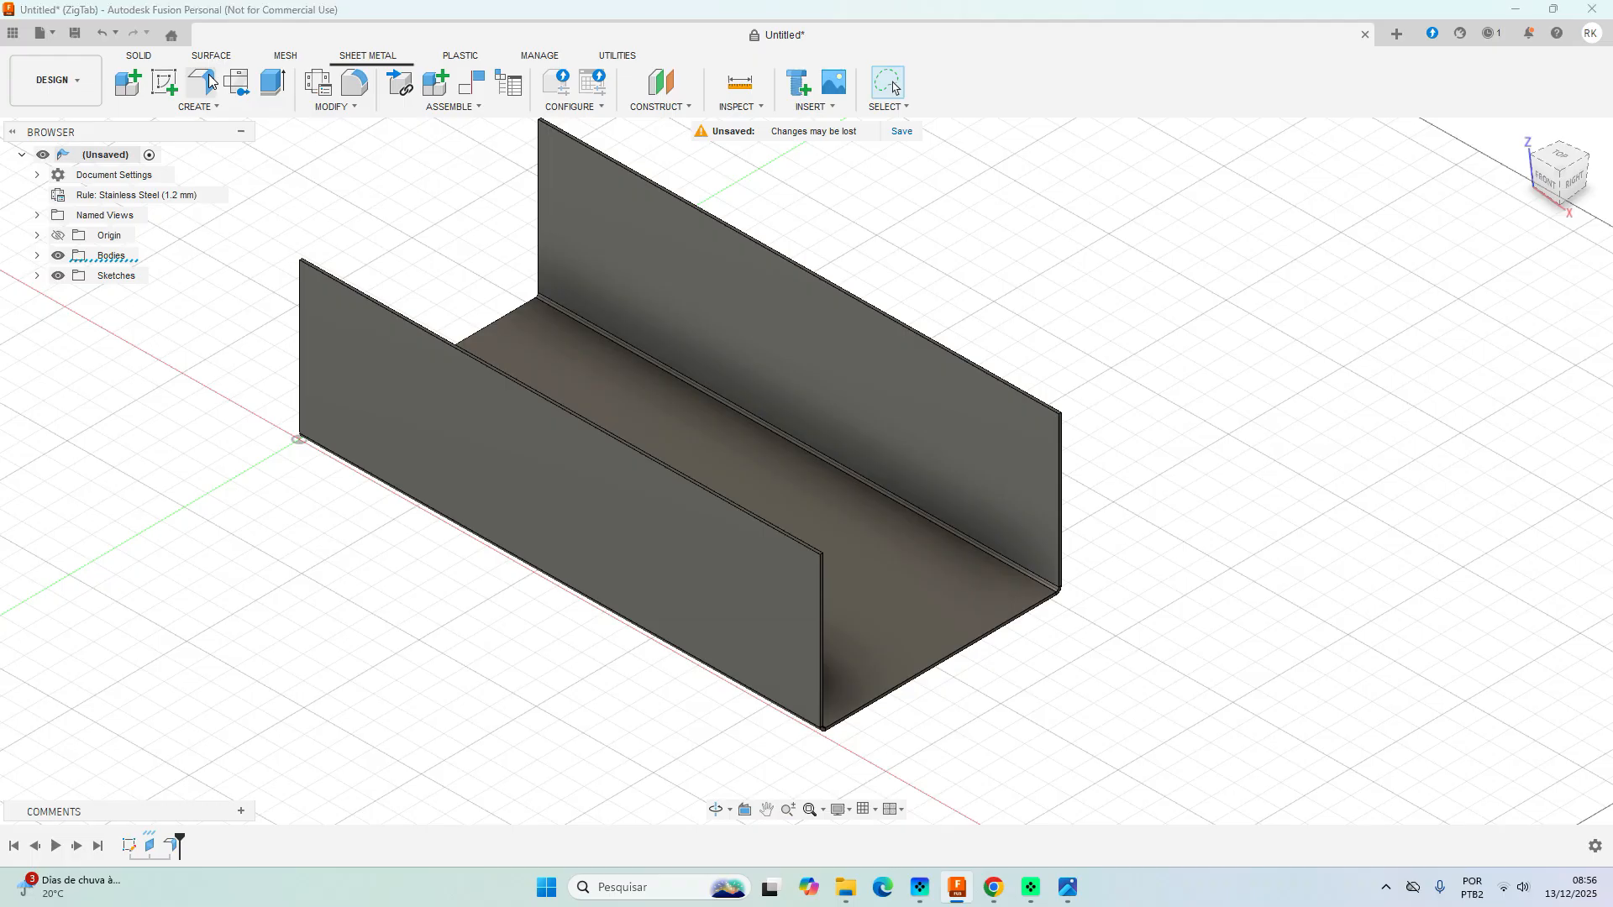
left_click(507, 315)
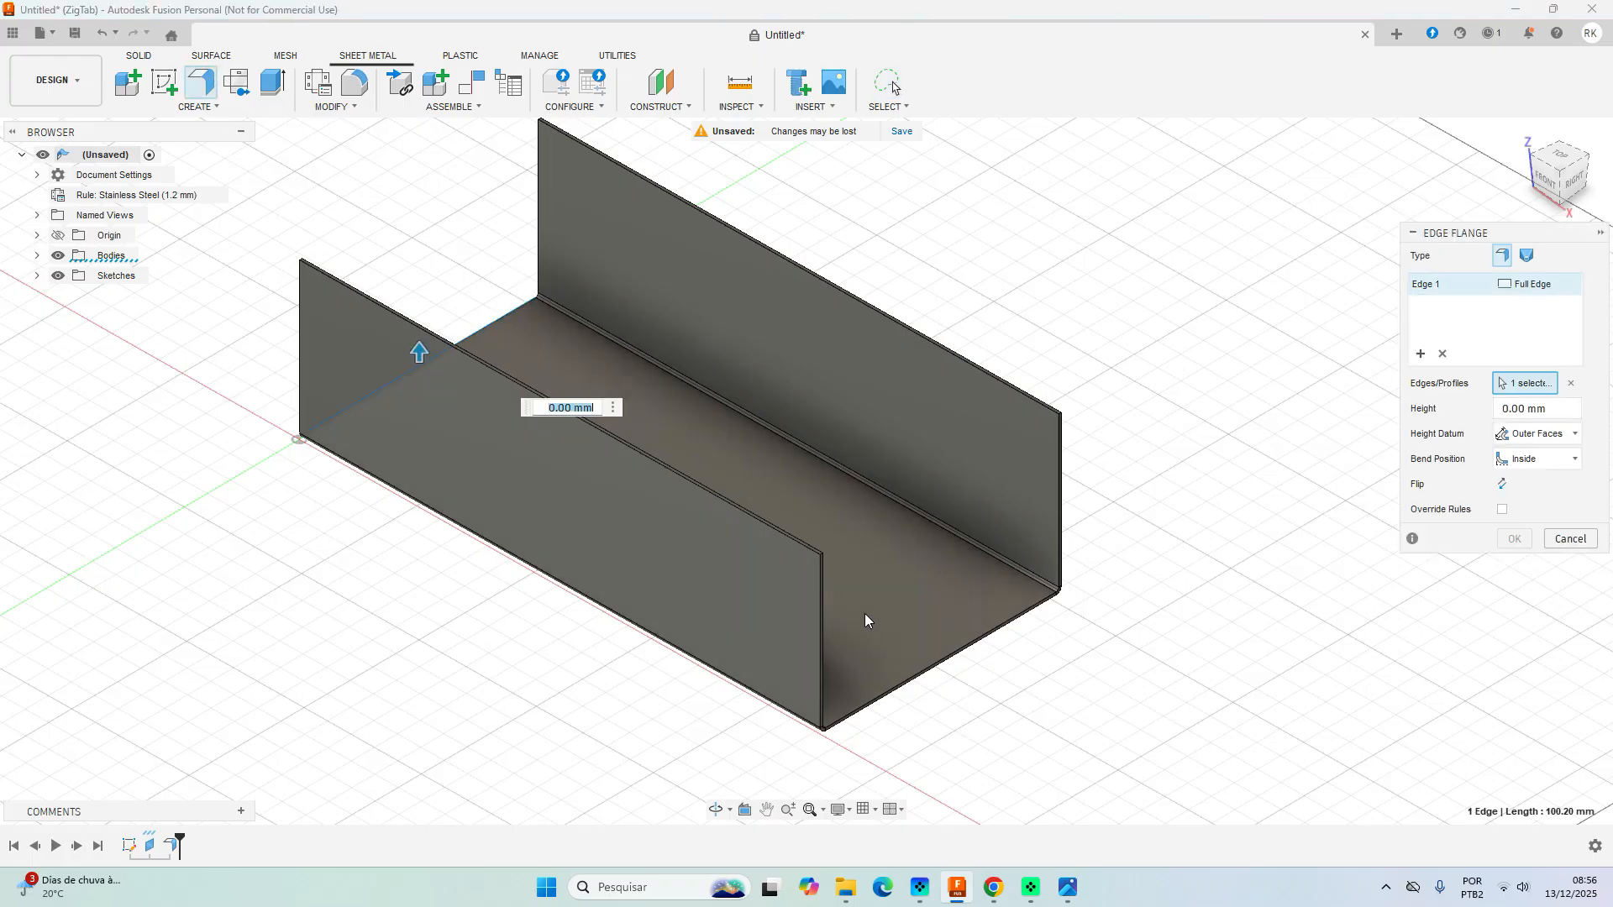
left_click(907, 685)
left_click_drag(943, 648, 942, 585)
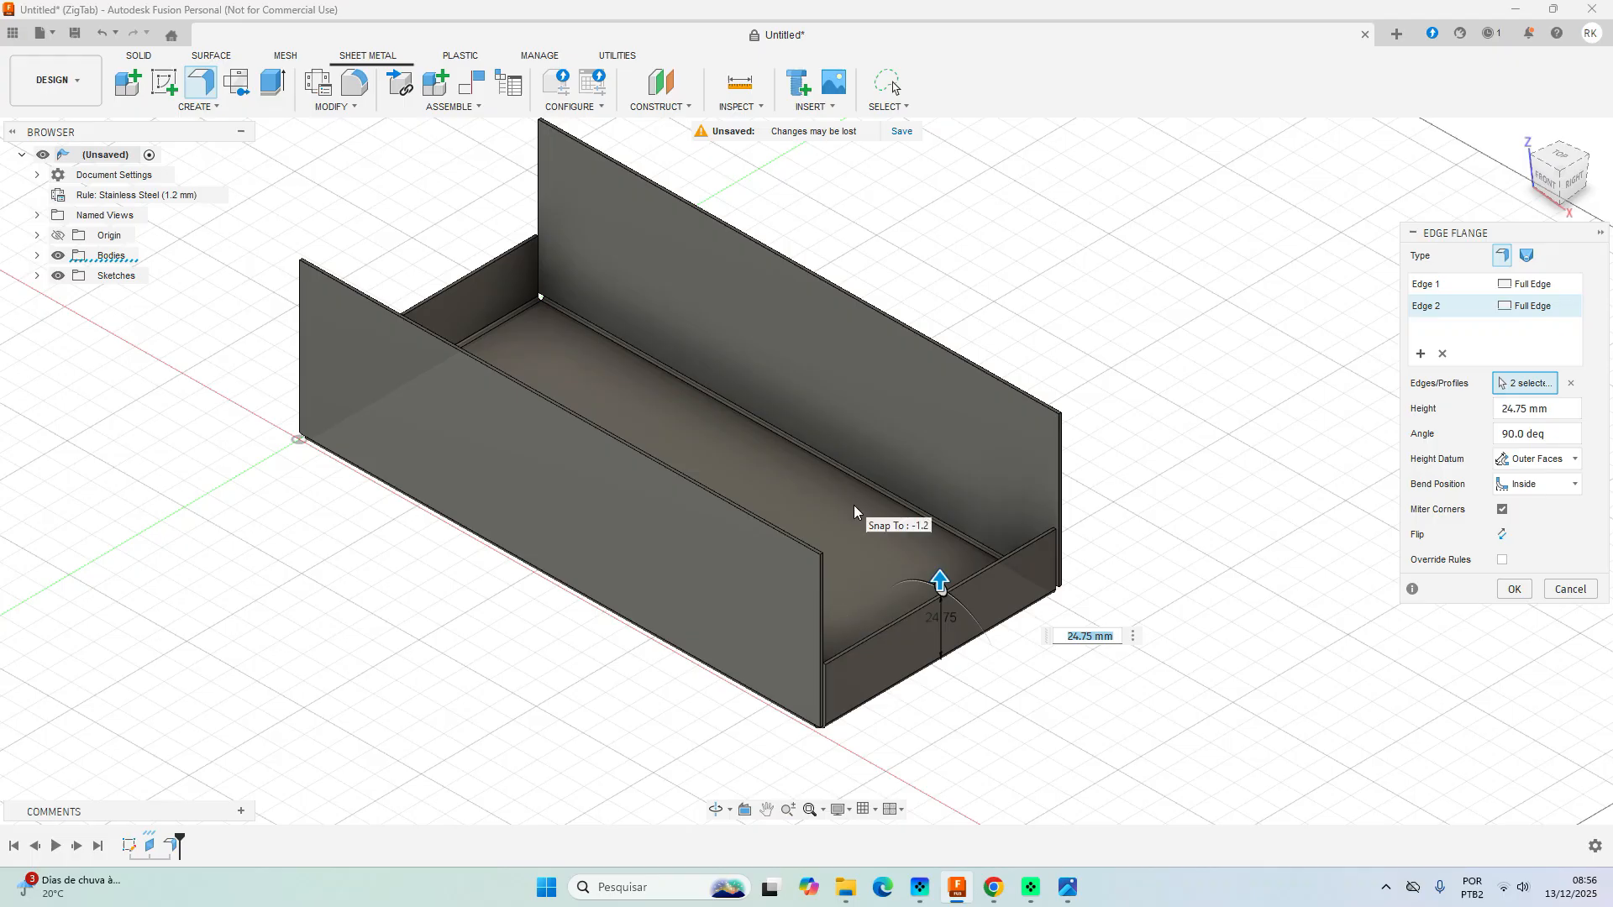
type("65")
key("Return")
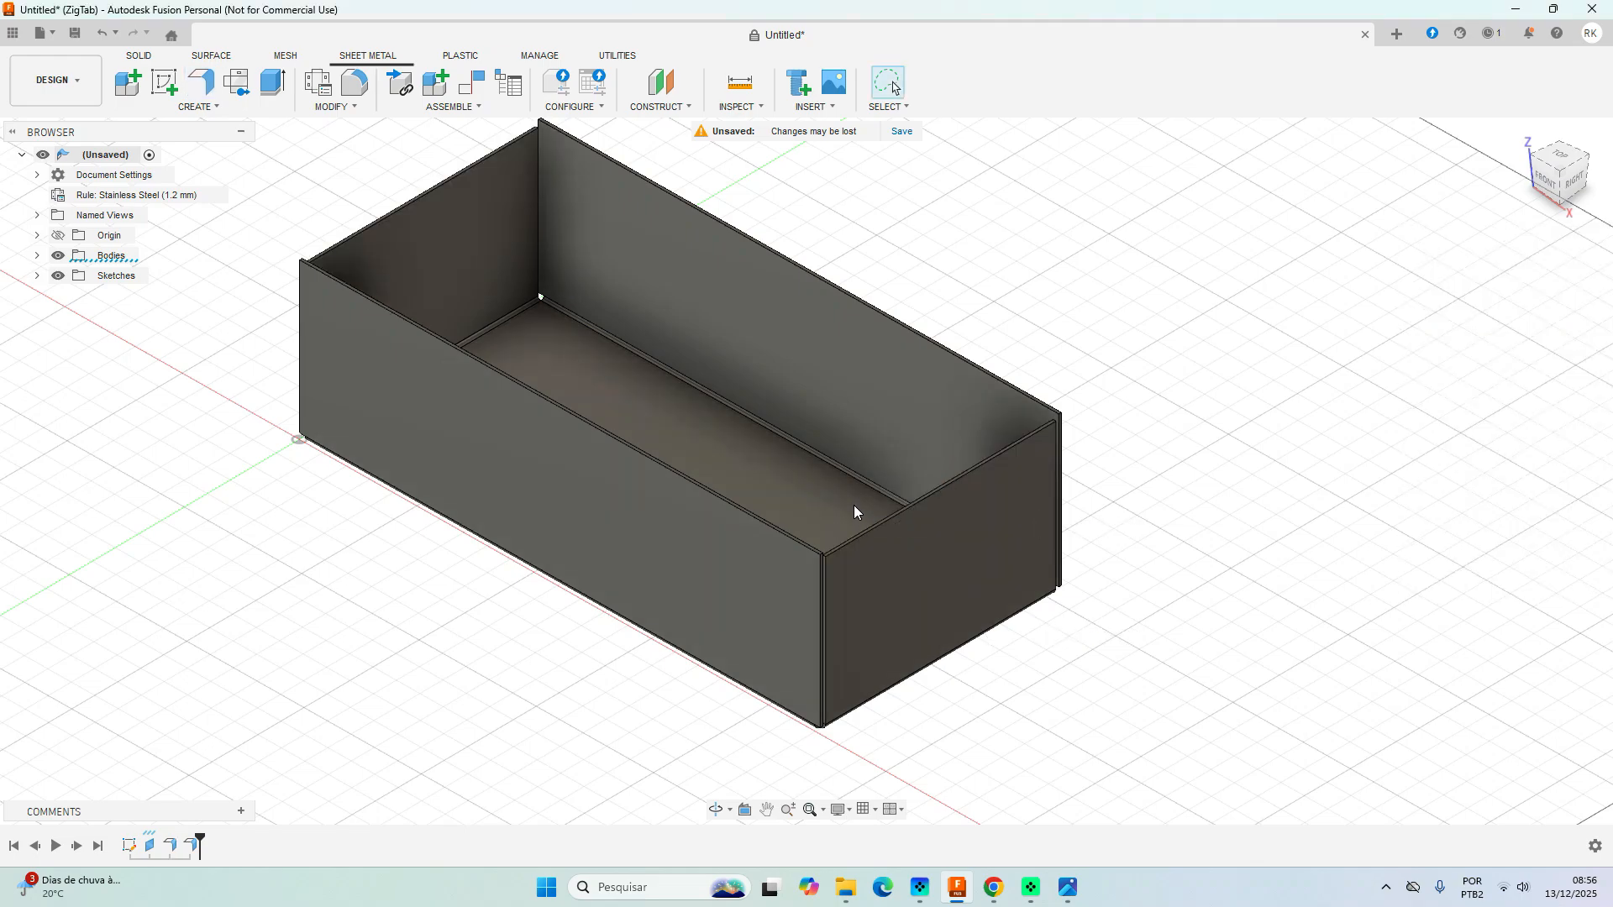
scroll(870, 498, "up", 5)
scroll(870, 498, "down", 5)
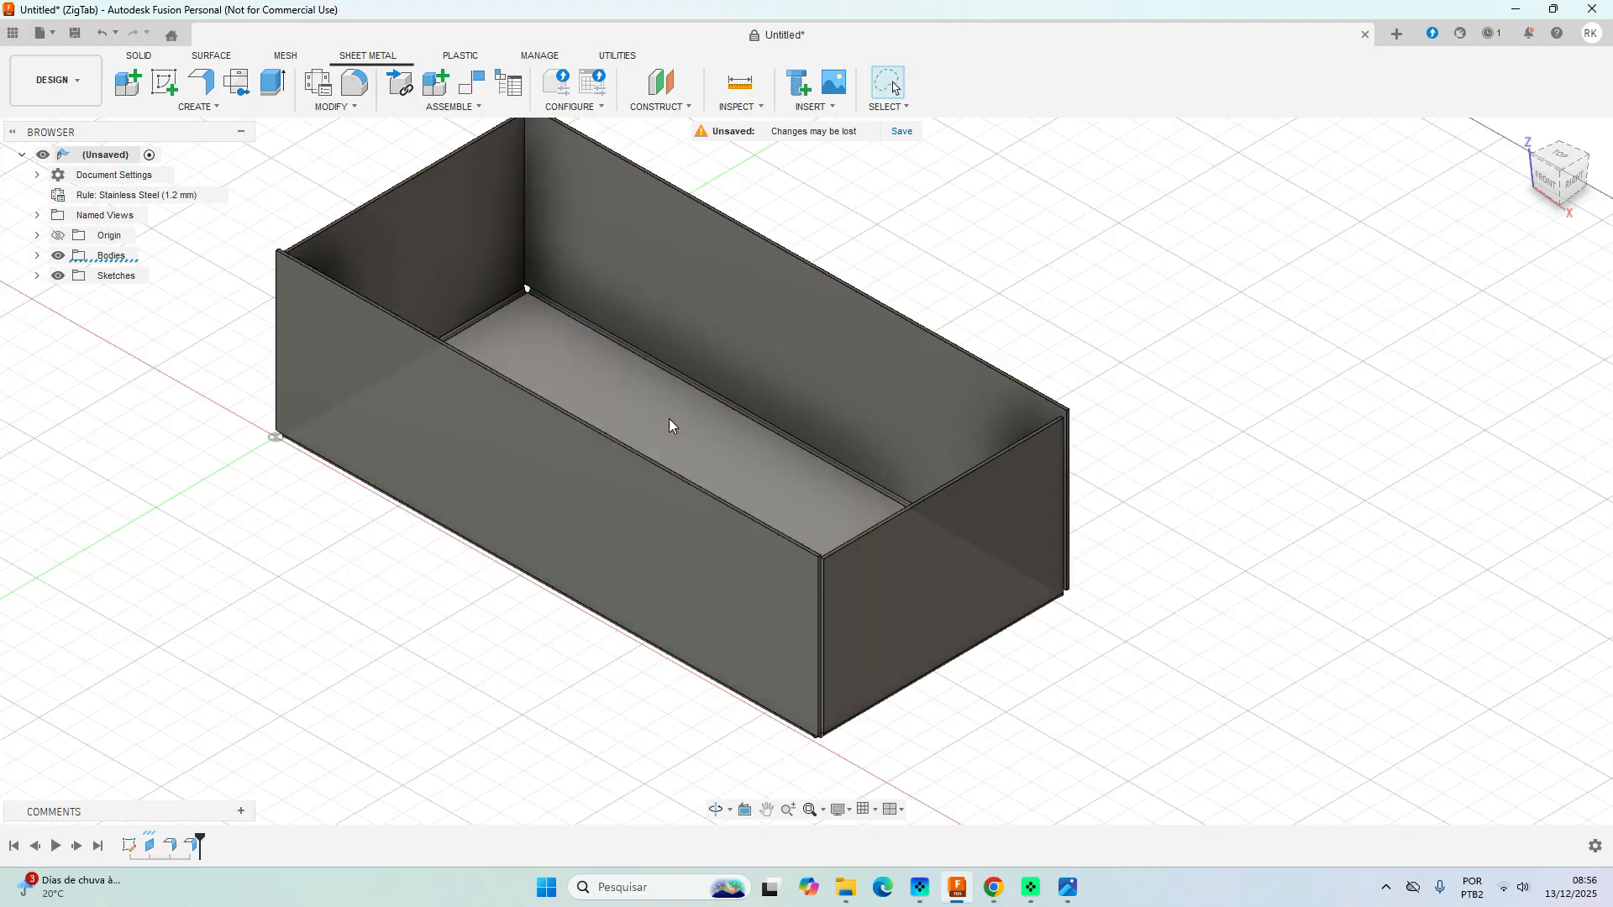
Start inward edge flanges about 9.7 mm long along the upper edges of the two long walls.
left_click(201, 84)
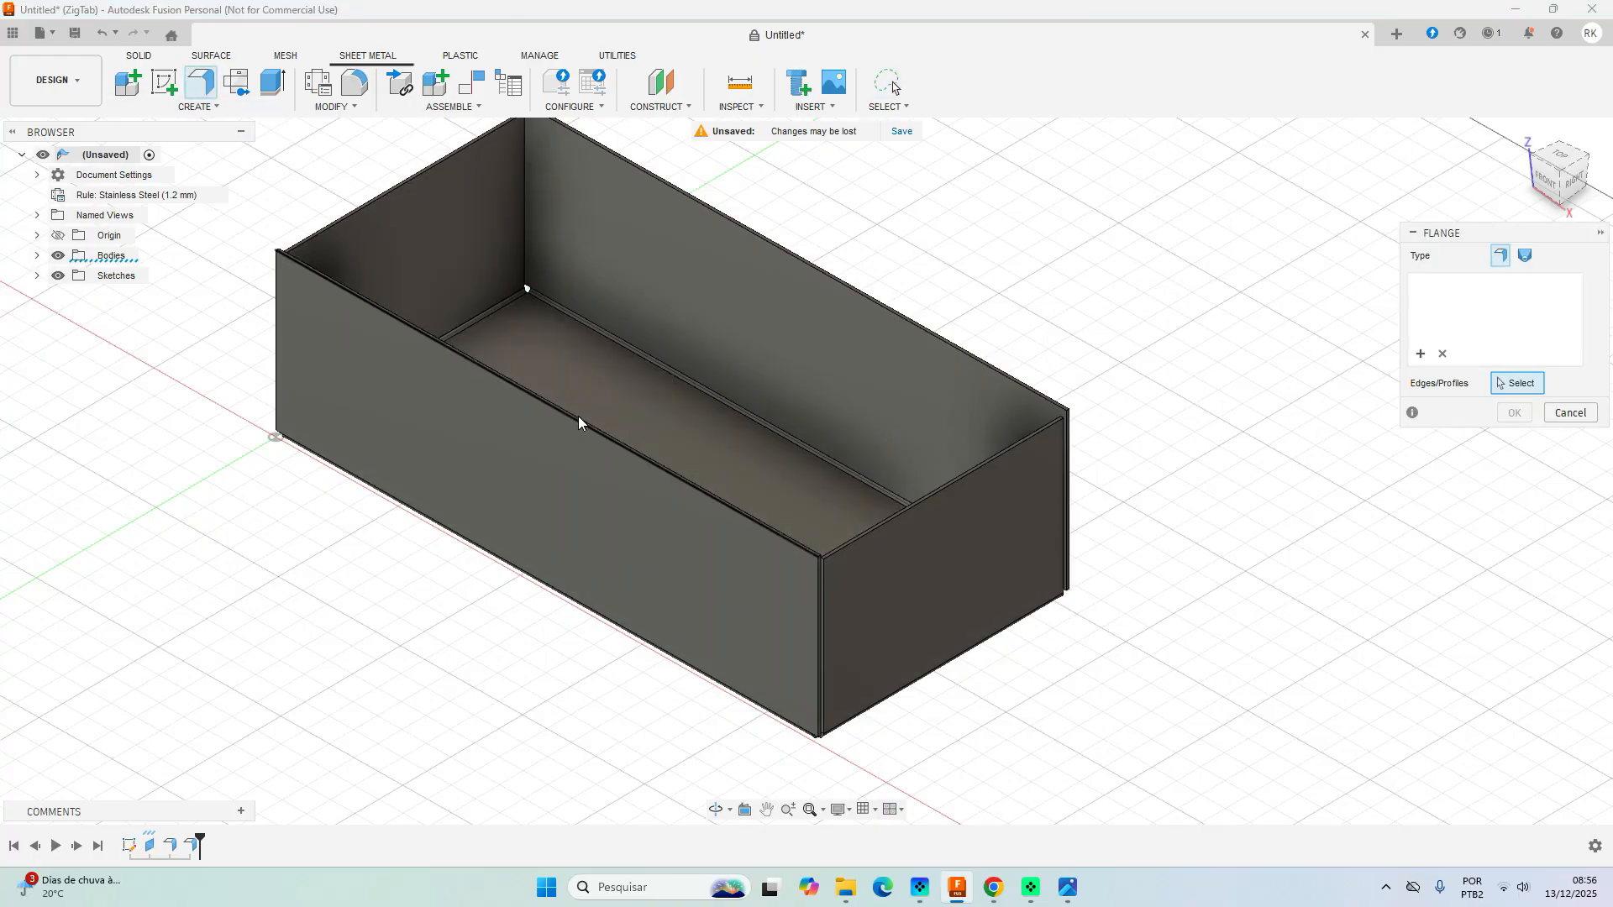
scroll(939, 303, "up", 2)
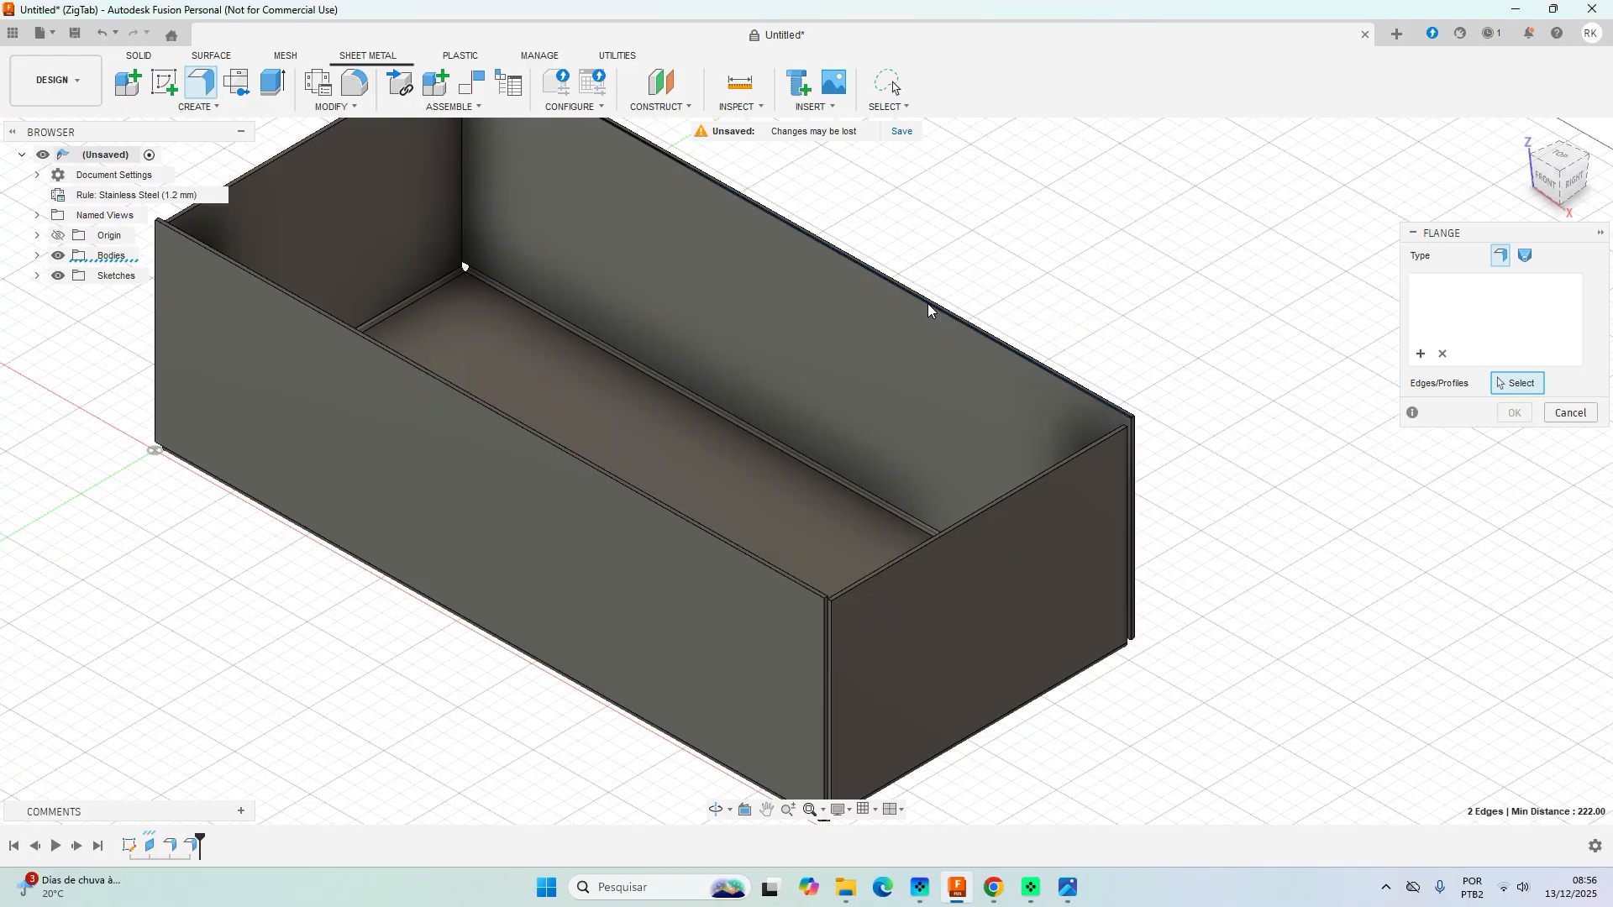
left_click(932, 309)
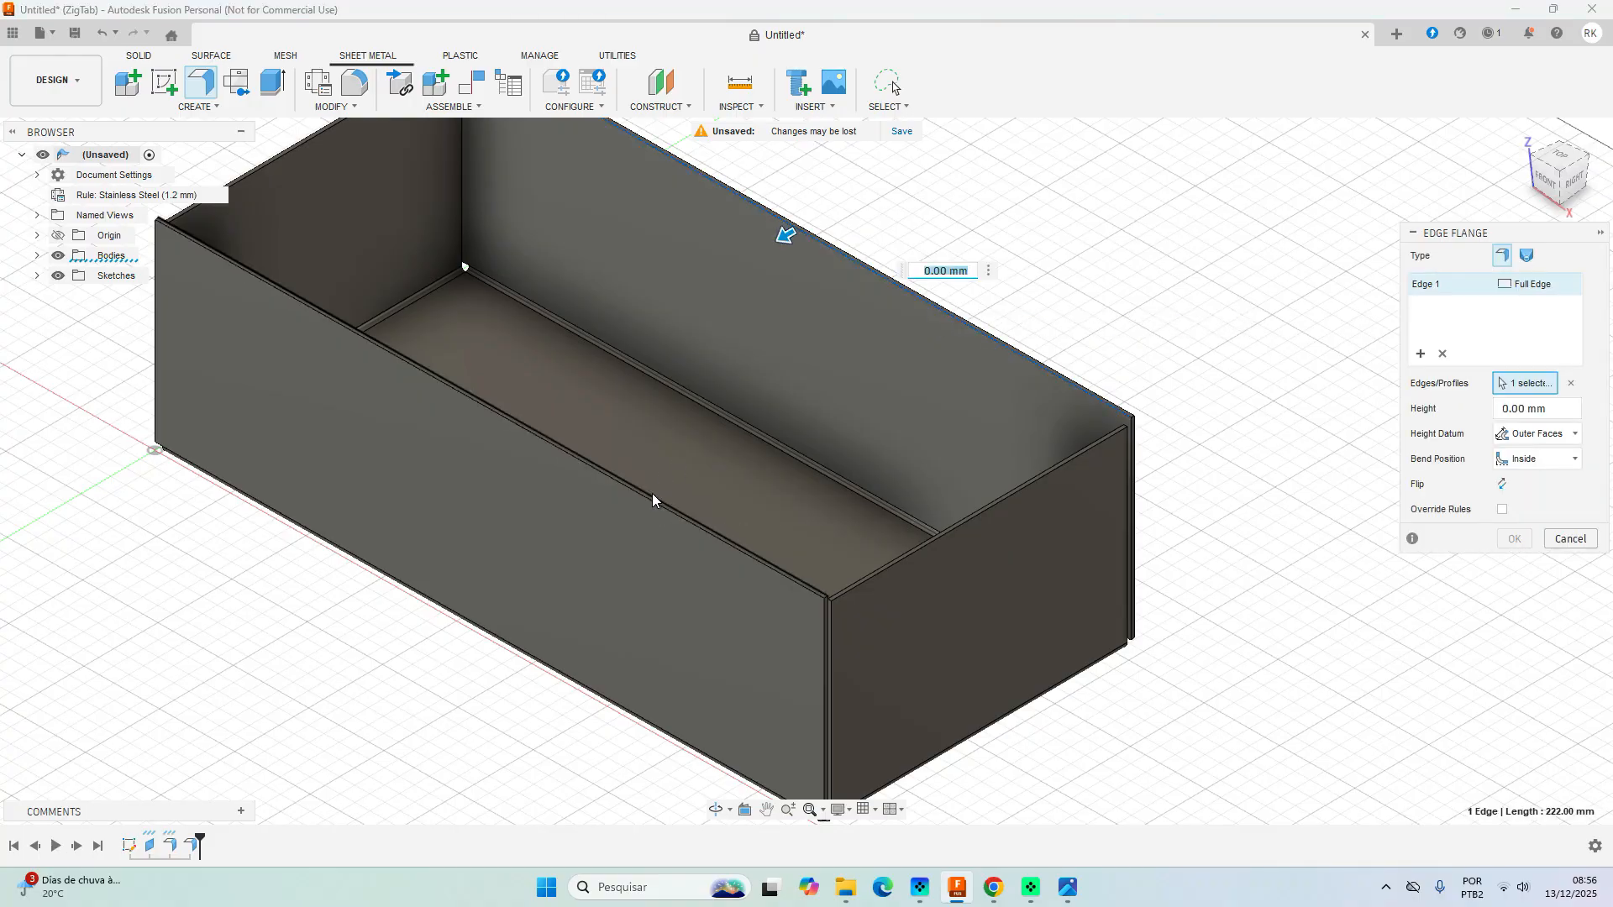
left_click(652, 498)
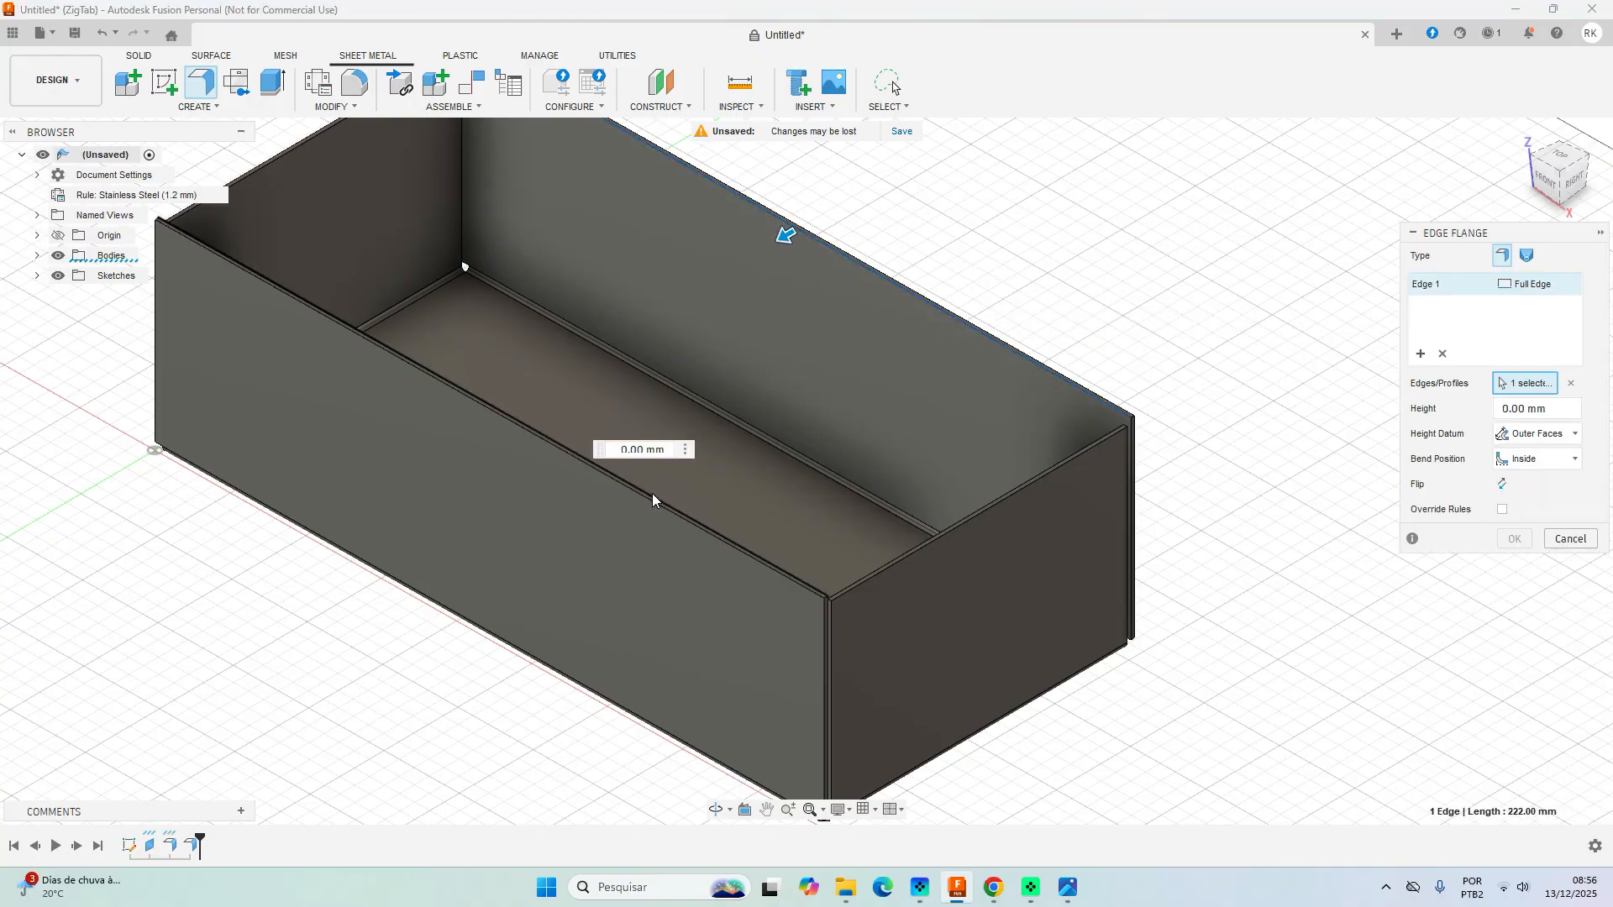
left_click_drag(503, 398, 533, 383)
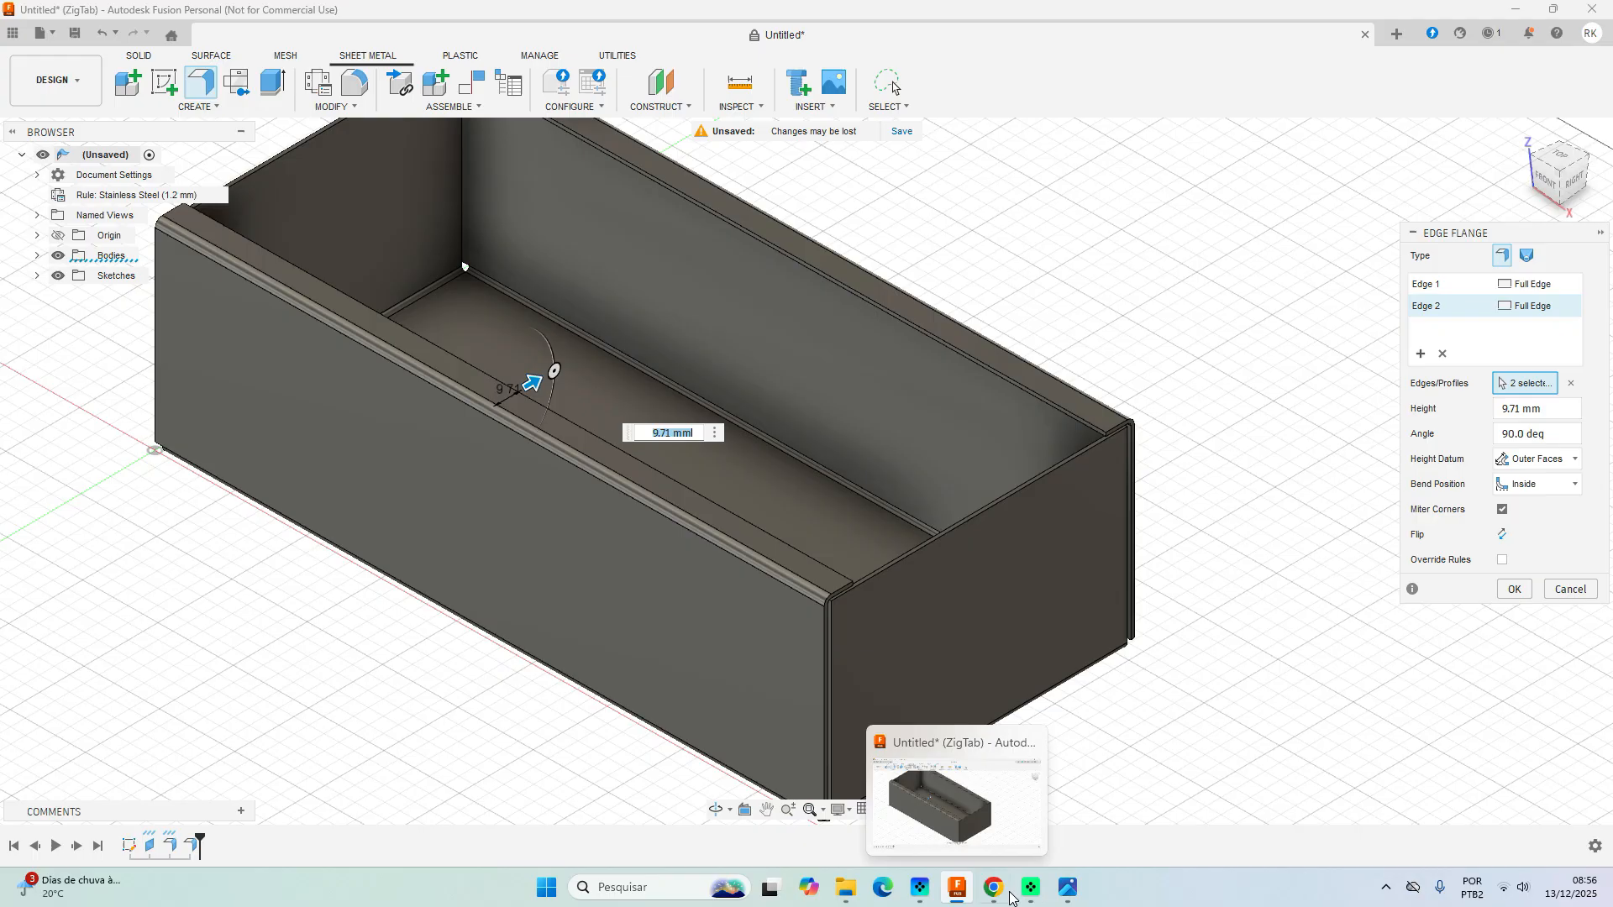
Switch to the manufacturer's drawing in the browser to examine the lip length in the side view, and return to Fusion.
mouse_move(1000, 896)
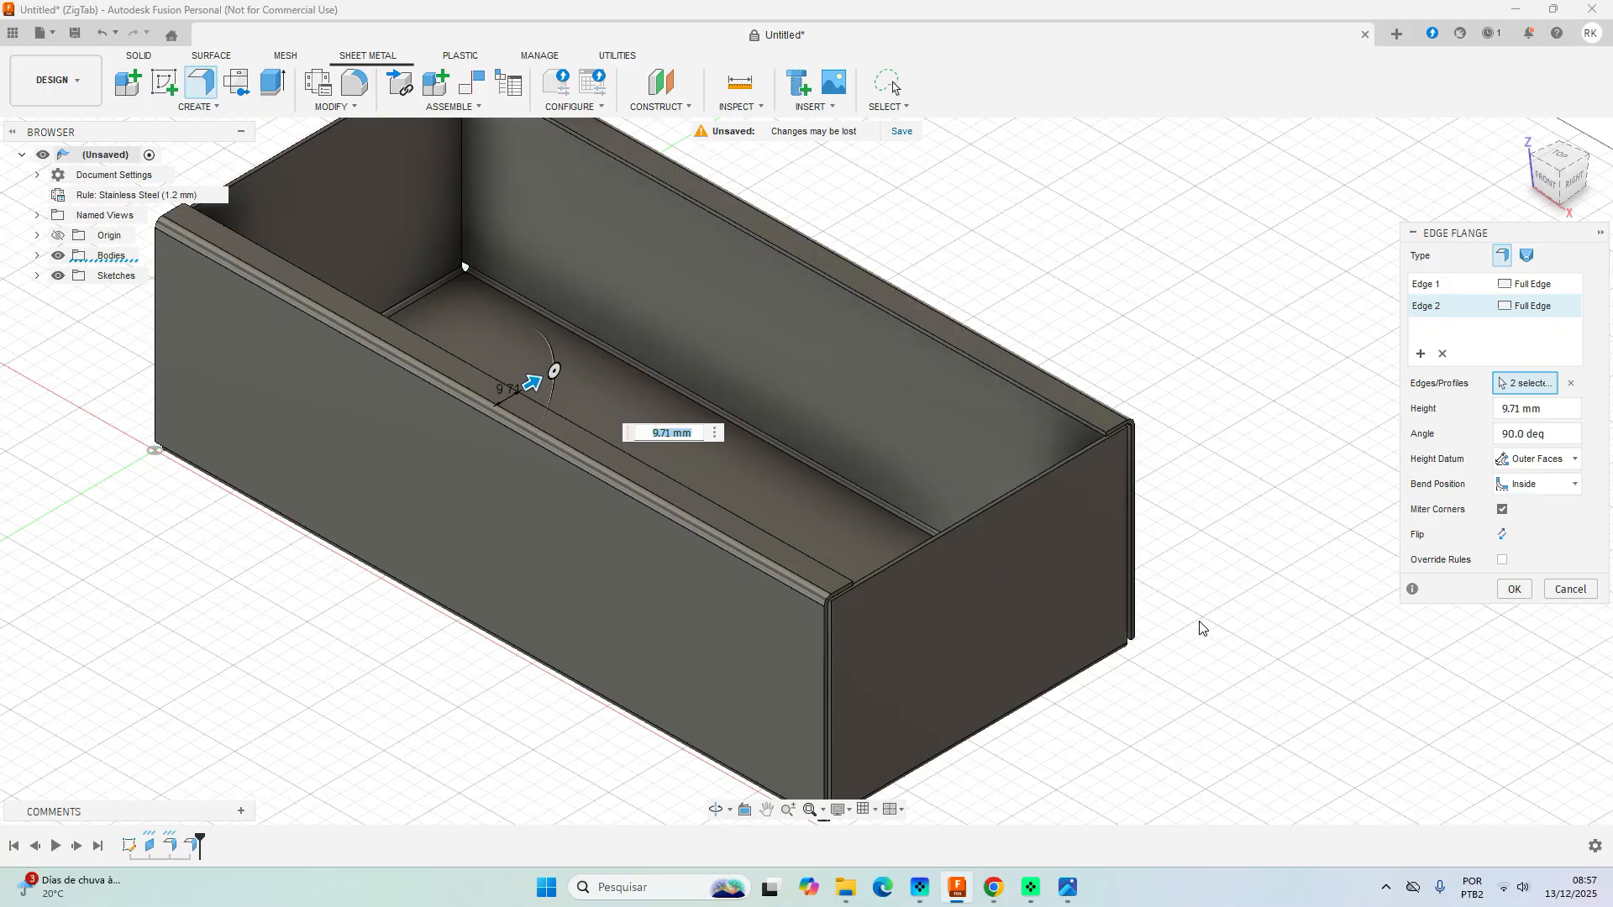
scroll(1200, 626, "down", 3)
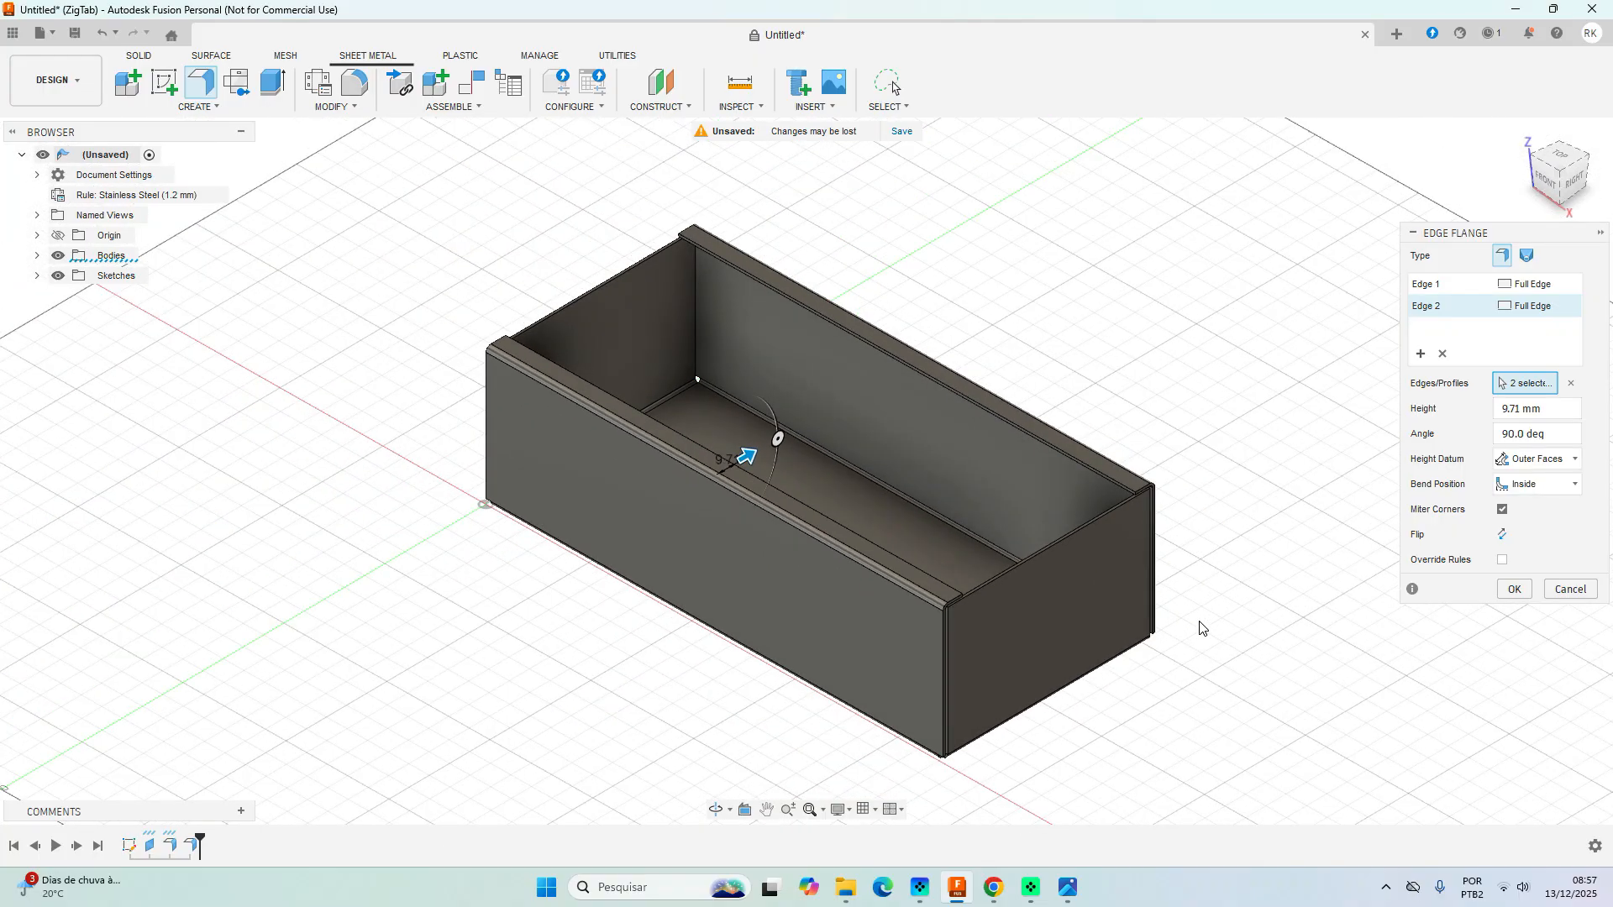
scroll(739, 565, "up", 4)
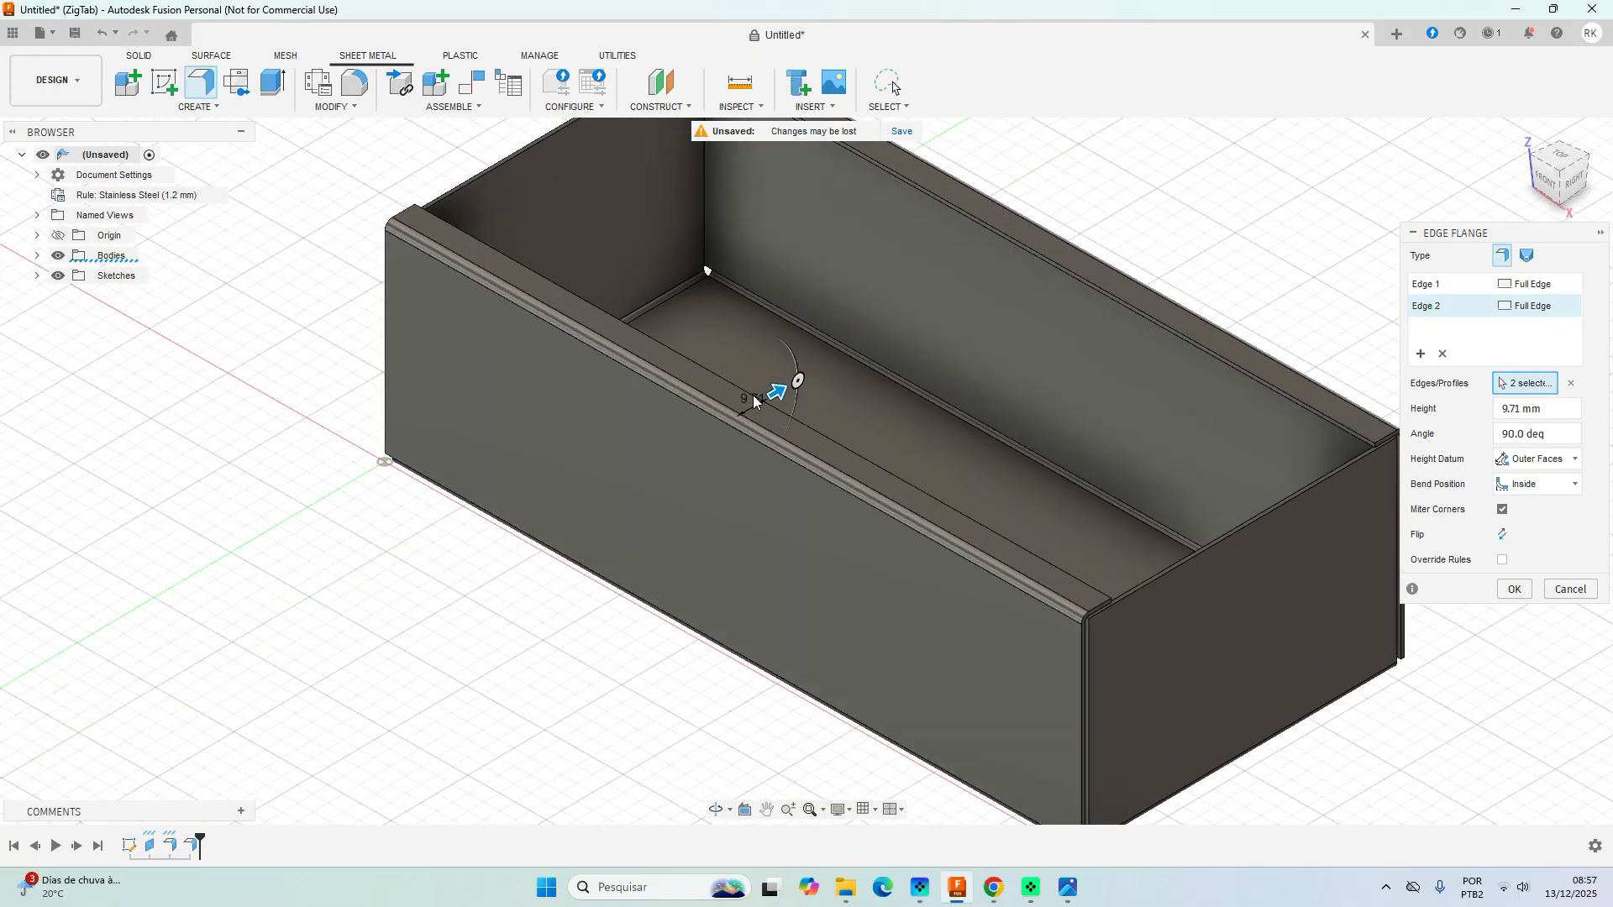
left_click(1002, 897)
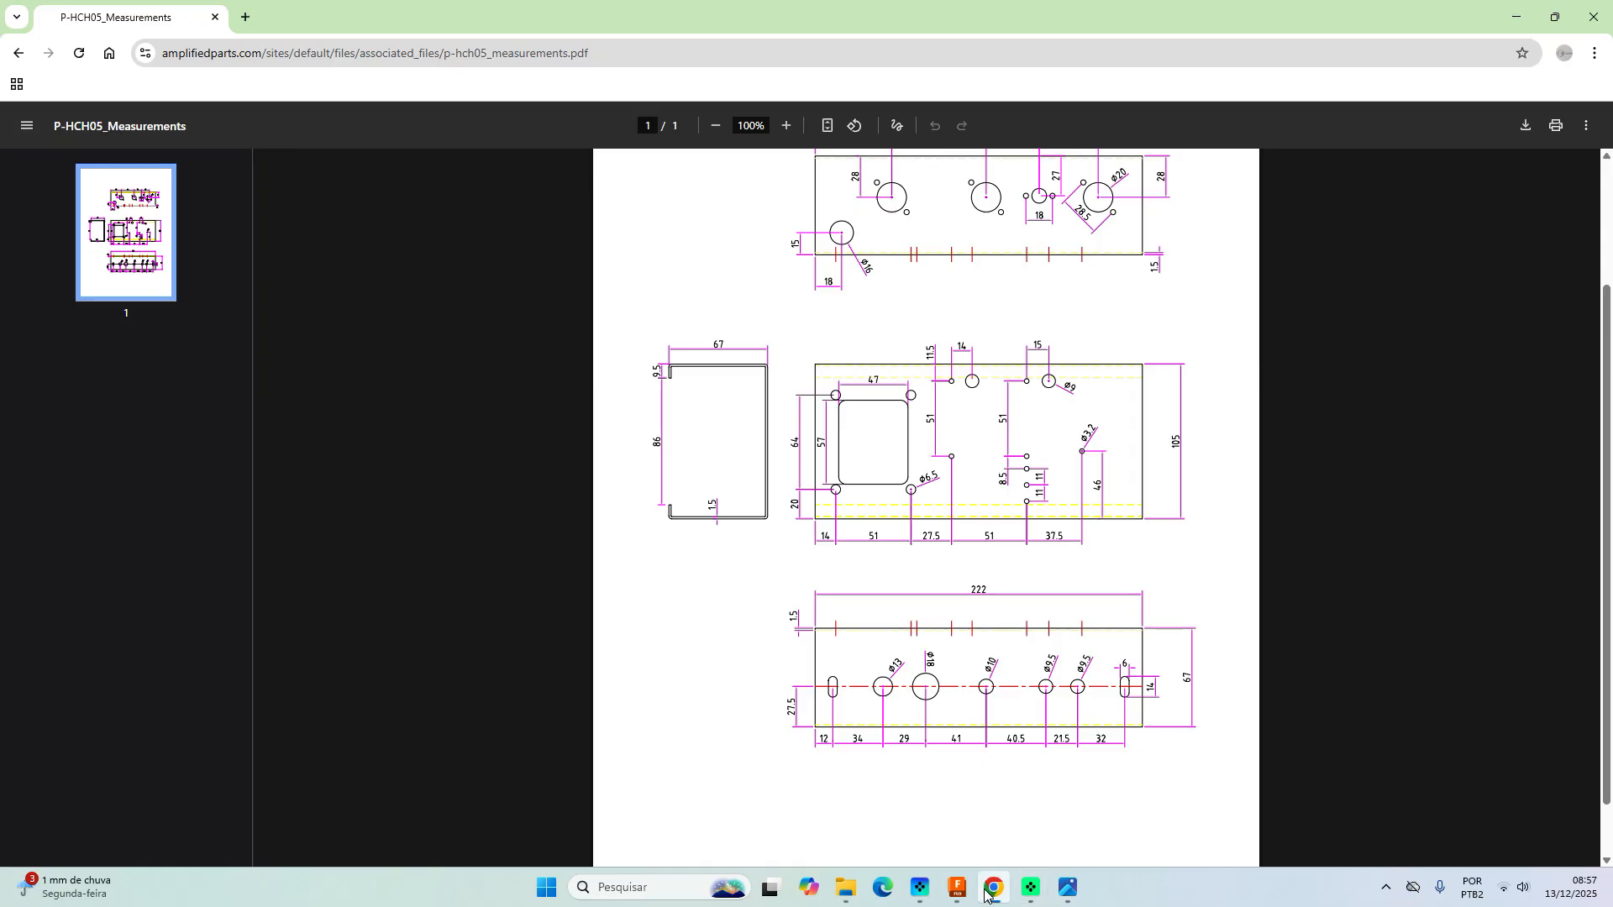
mouse_move(964, 897)
left_click(957, 889)
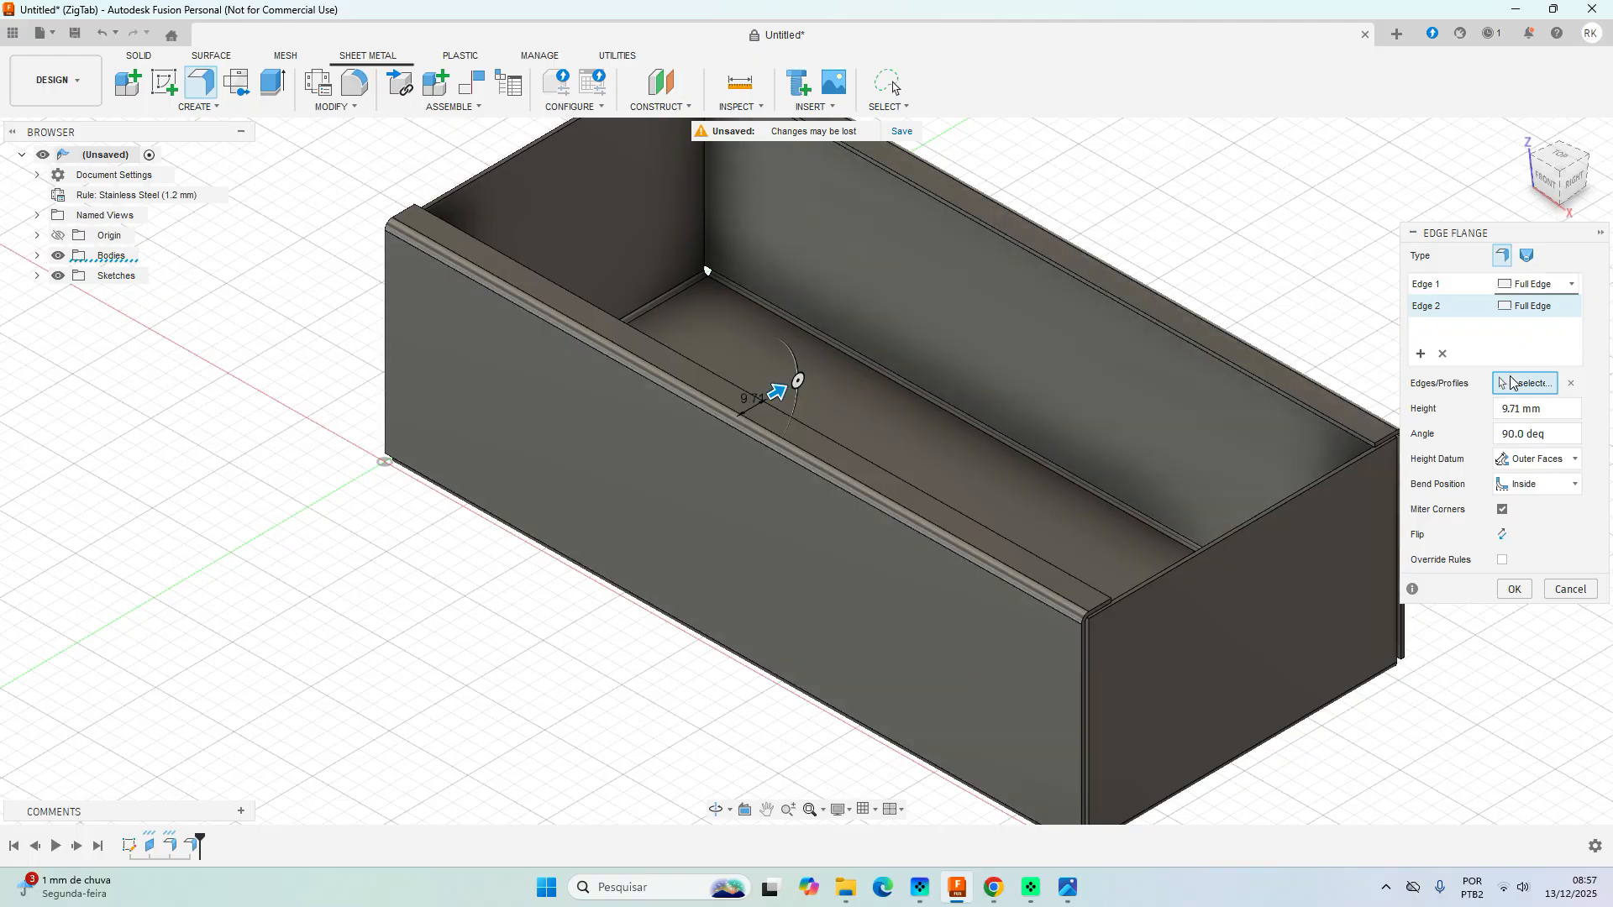
Set the height of the two inward lip flanges to 9.5 mm and finish the edge flange.
left_click(1523, 409)
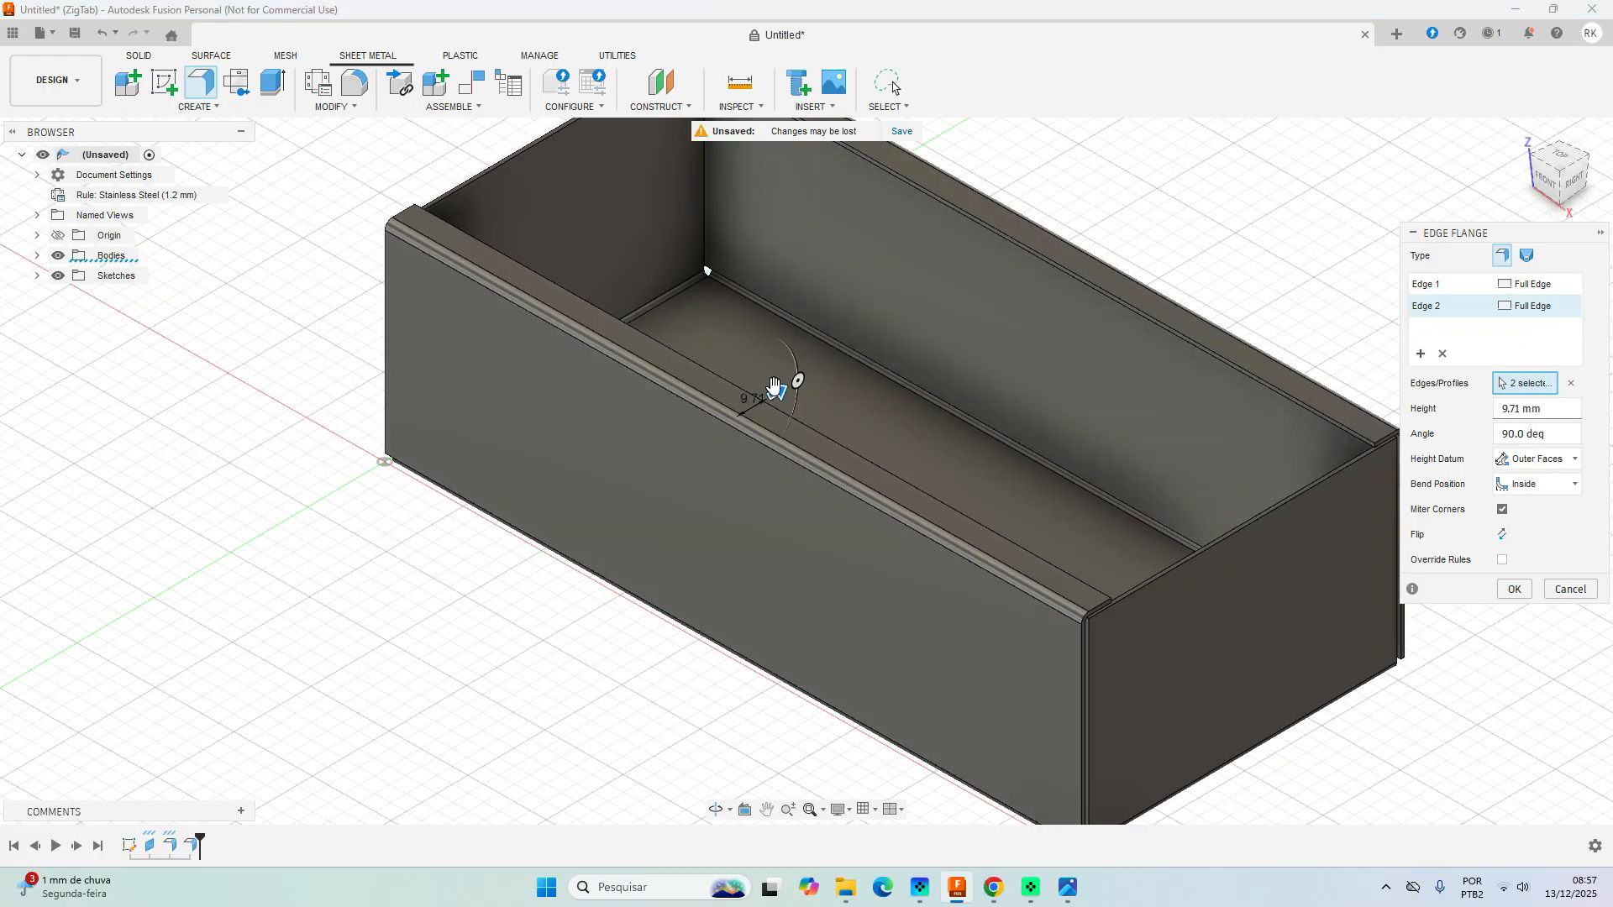
left_click_drag(774, 392, 931, 432)
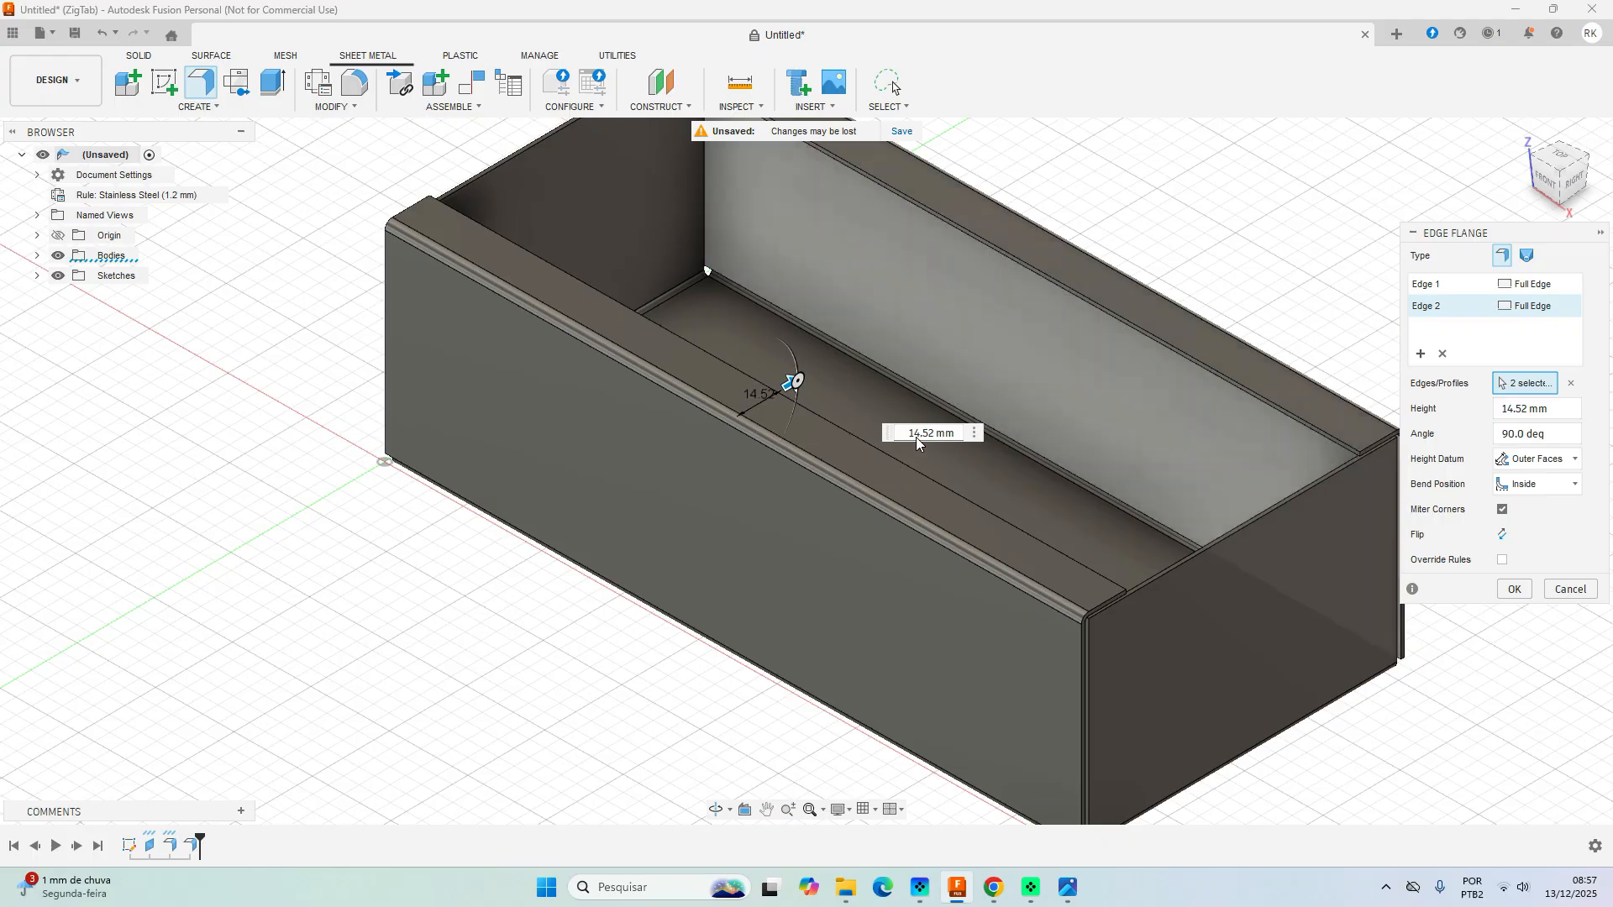
double_click(937, 432)
type("9.5")
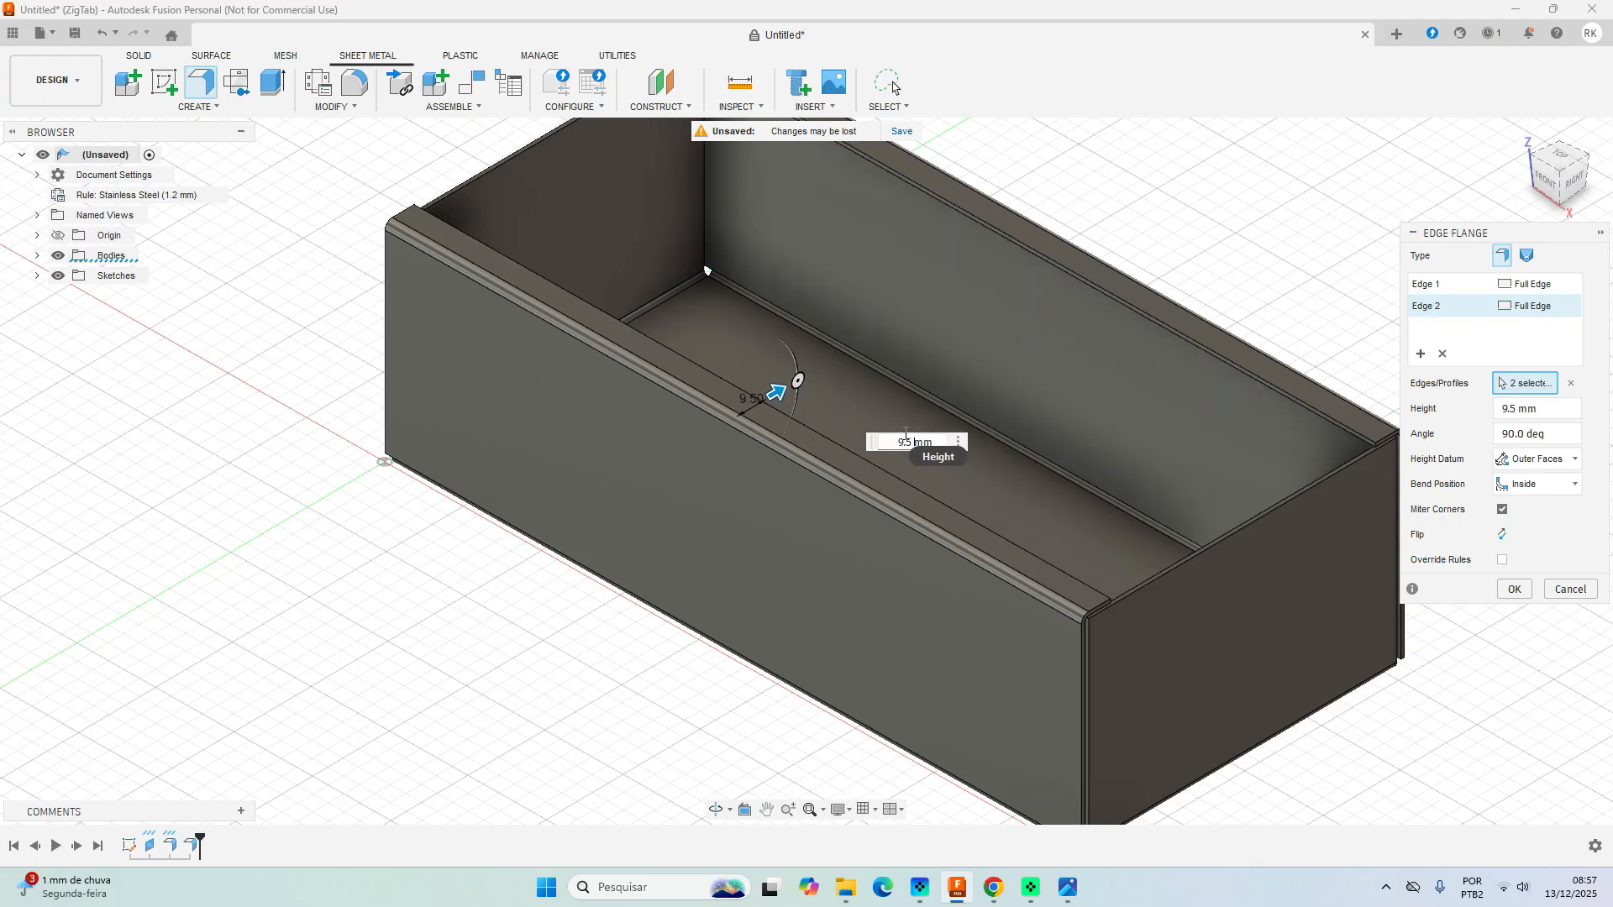
key("Return")
scroll(904, 432, "down", 1)
scroll(904, 432, "down", 2)
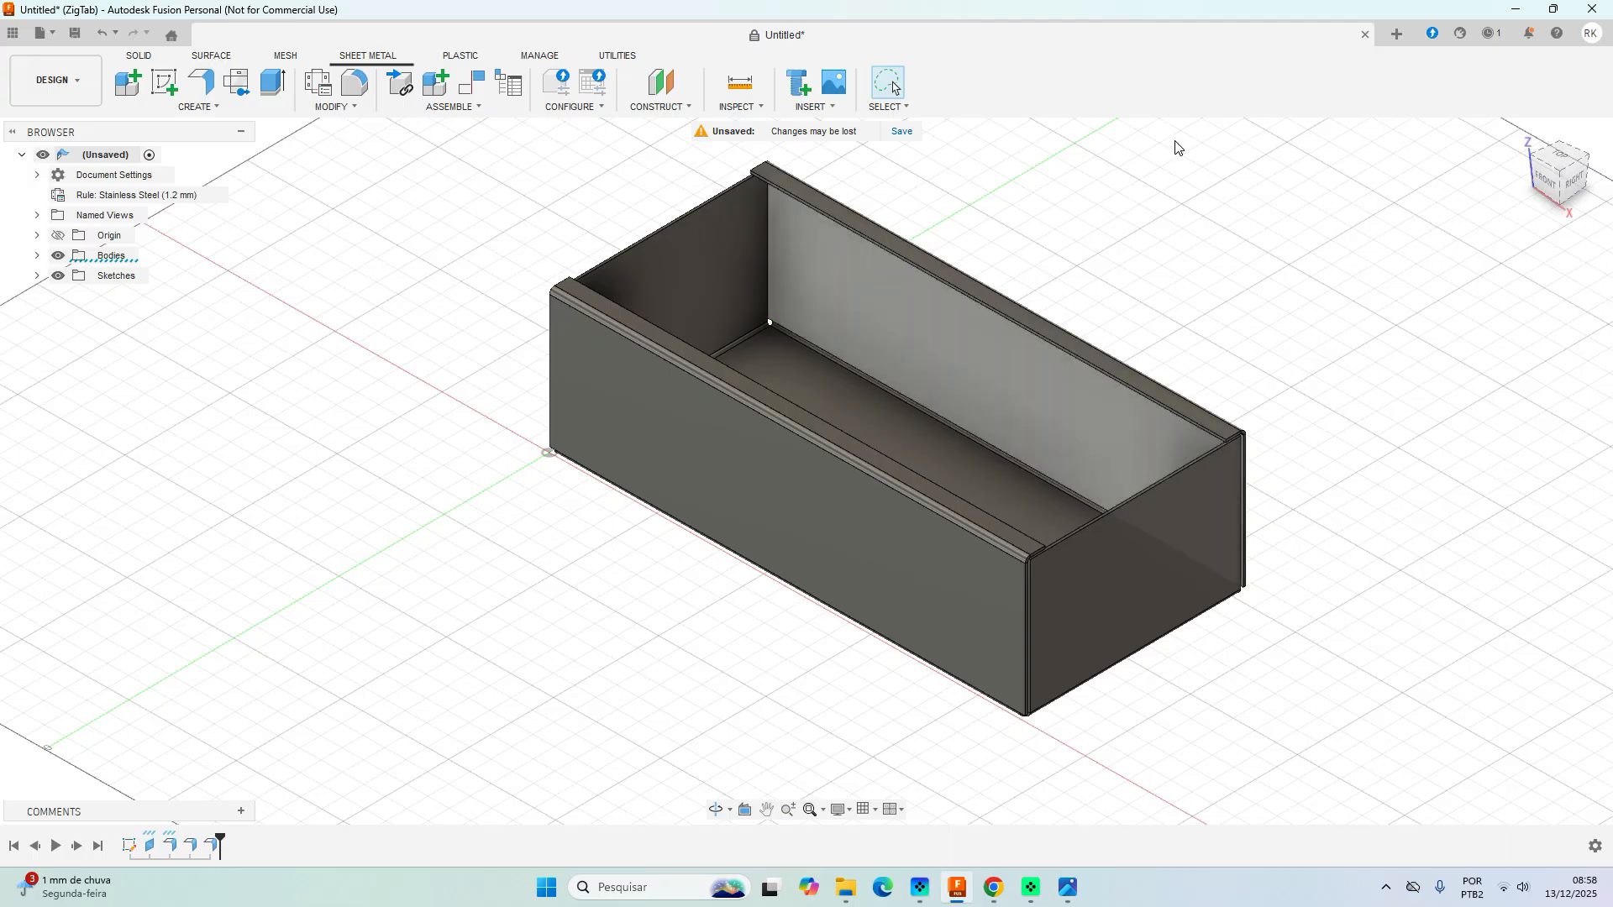
middle_click_drag(1106, 260, 1073, 282)
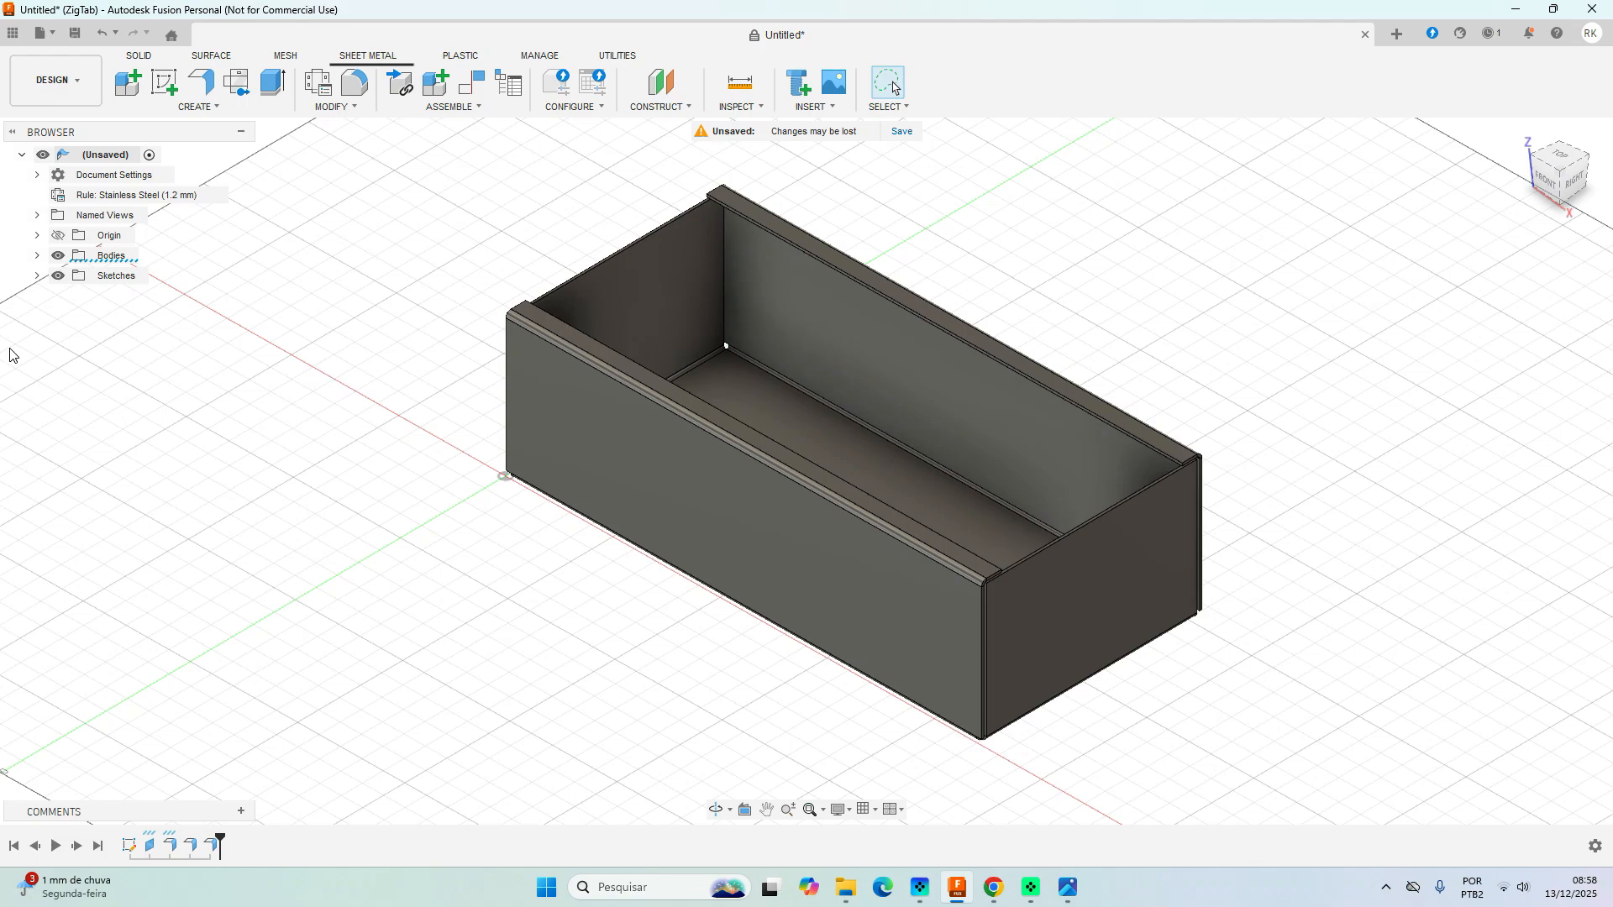
Show the base's sketch, rename it top, and open it for editing.
left_click(37, 277)
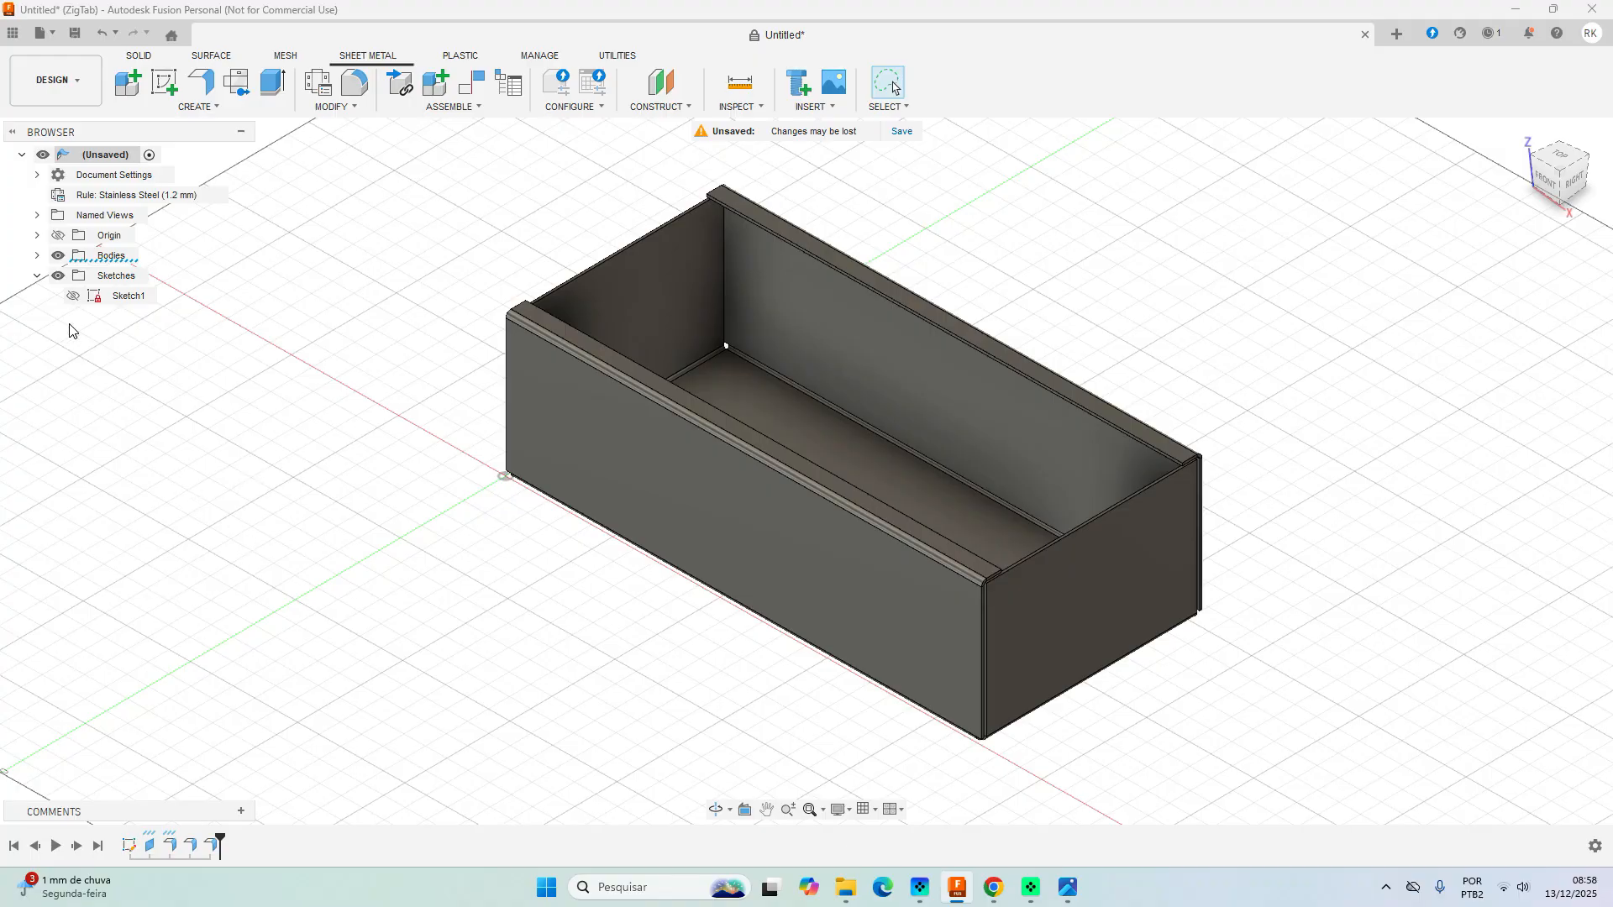
left_click(37, 277)
left_click(37, 277)
left_click(74, 298)
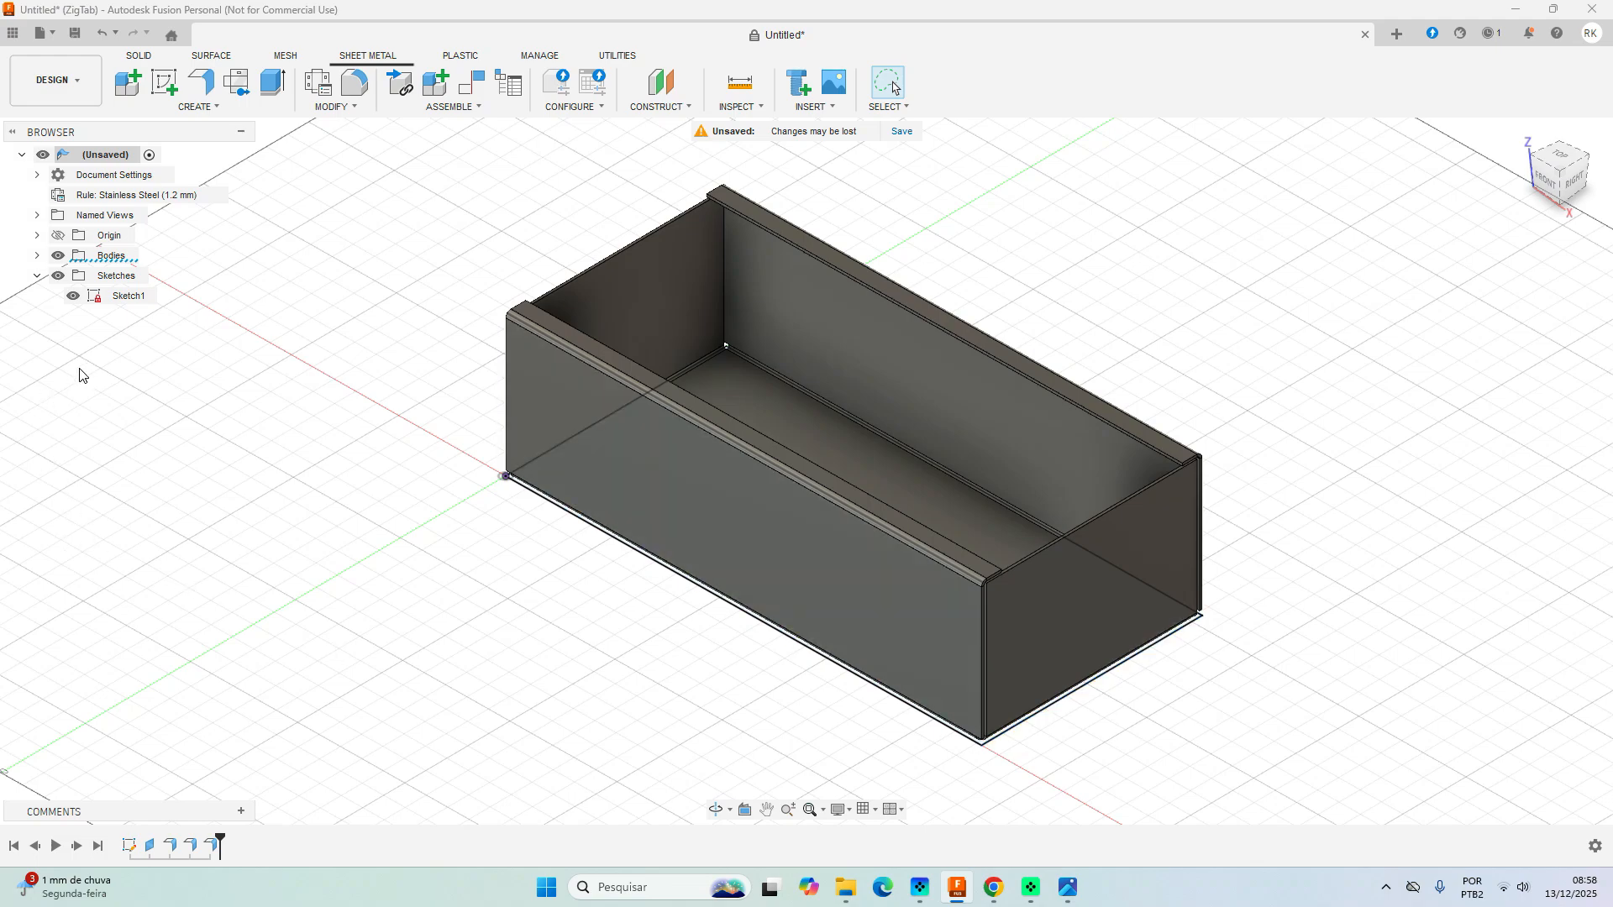
right_click(129, 303)
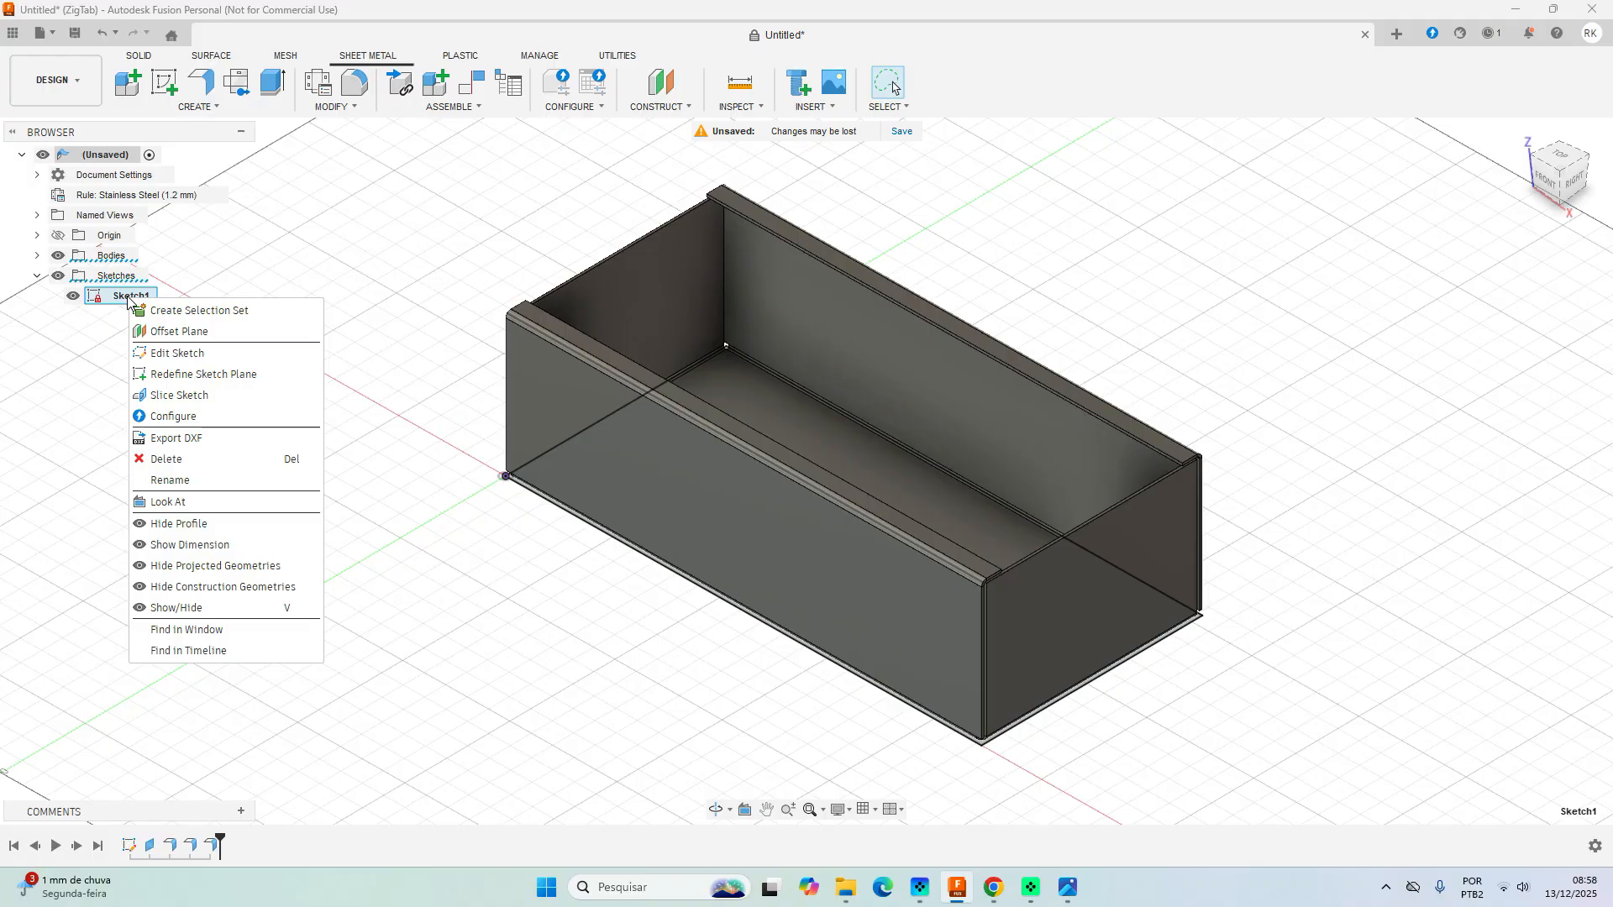
left_click(170, 482)
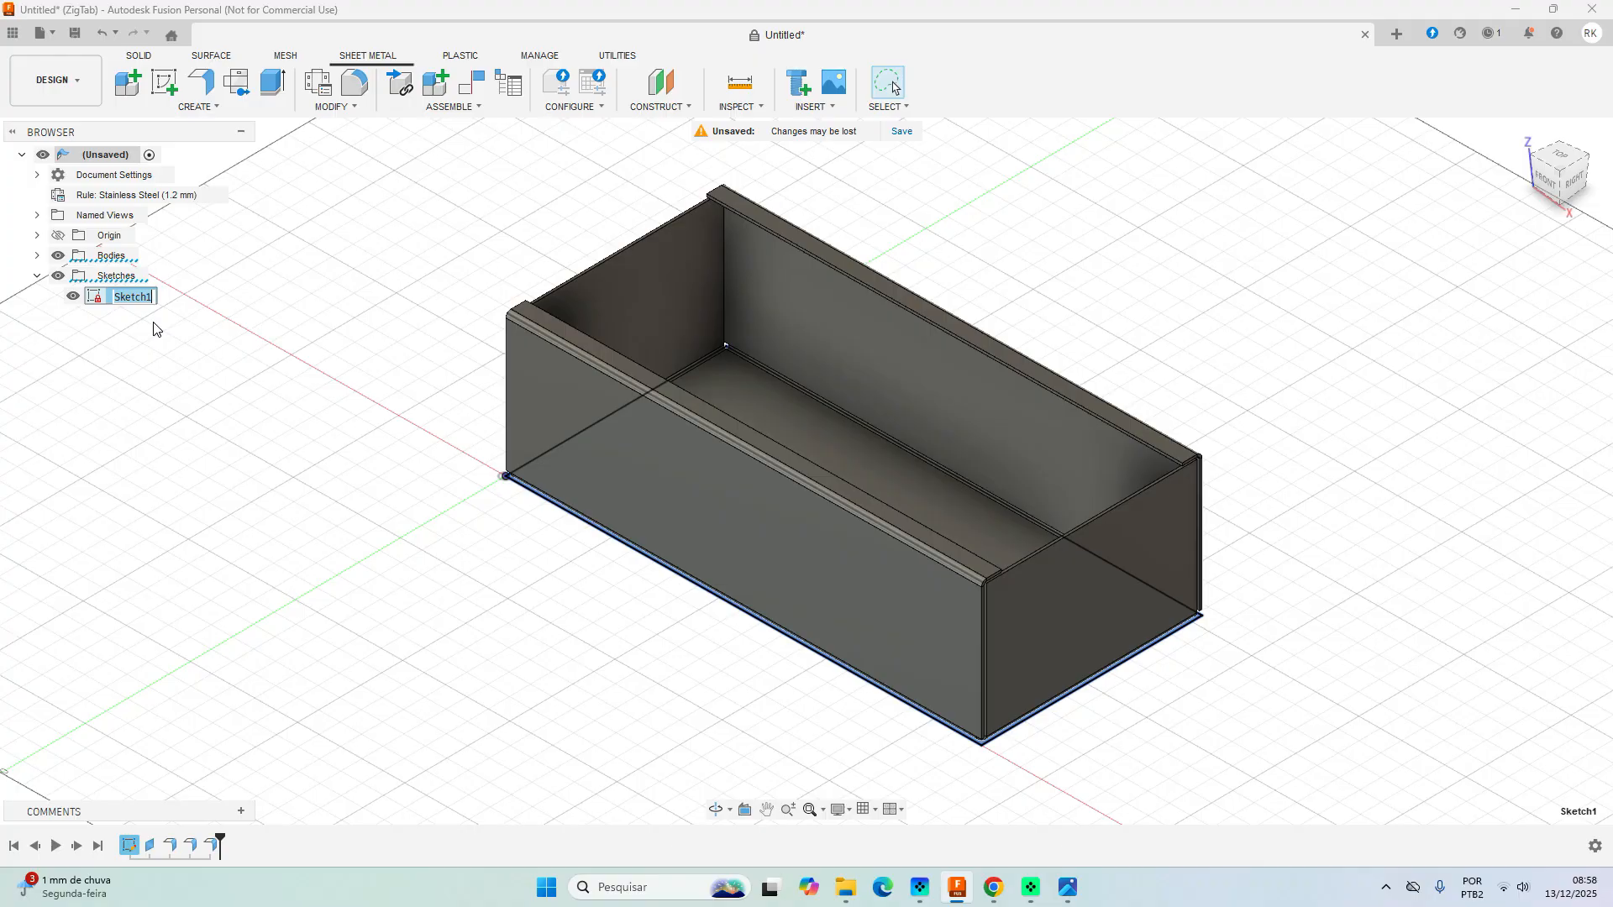
type("top")
key("Return")
right_click(117, 300)
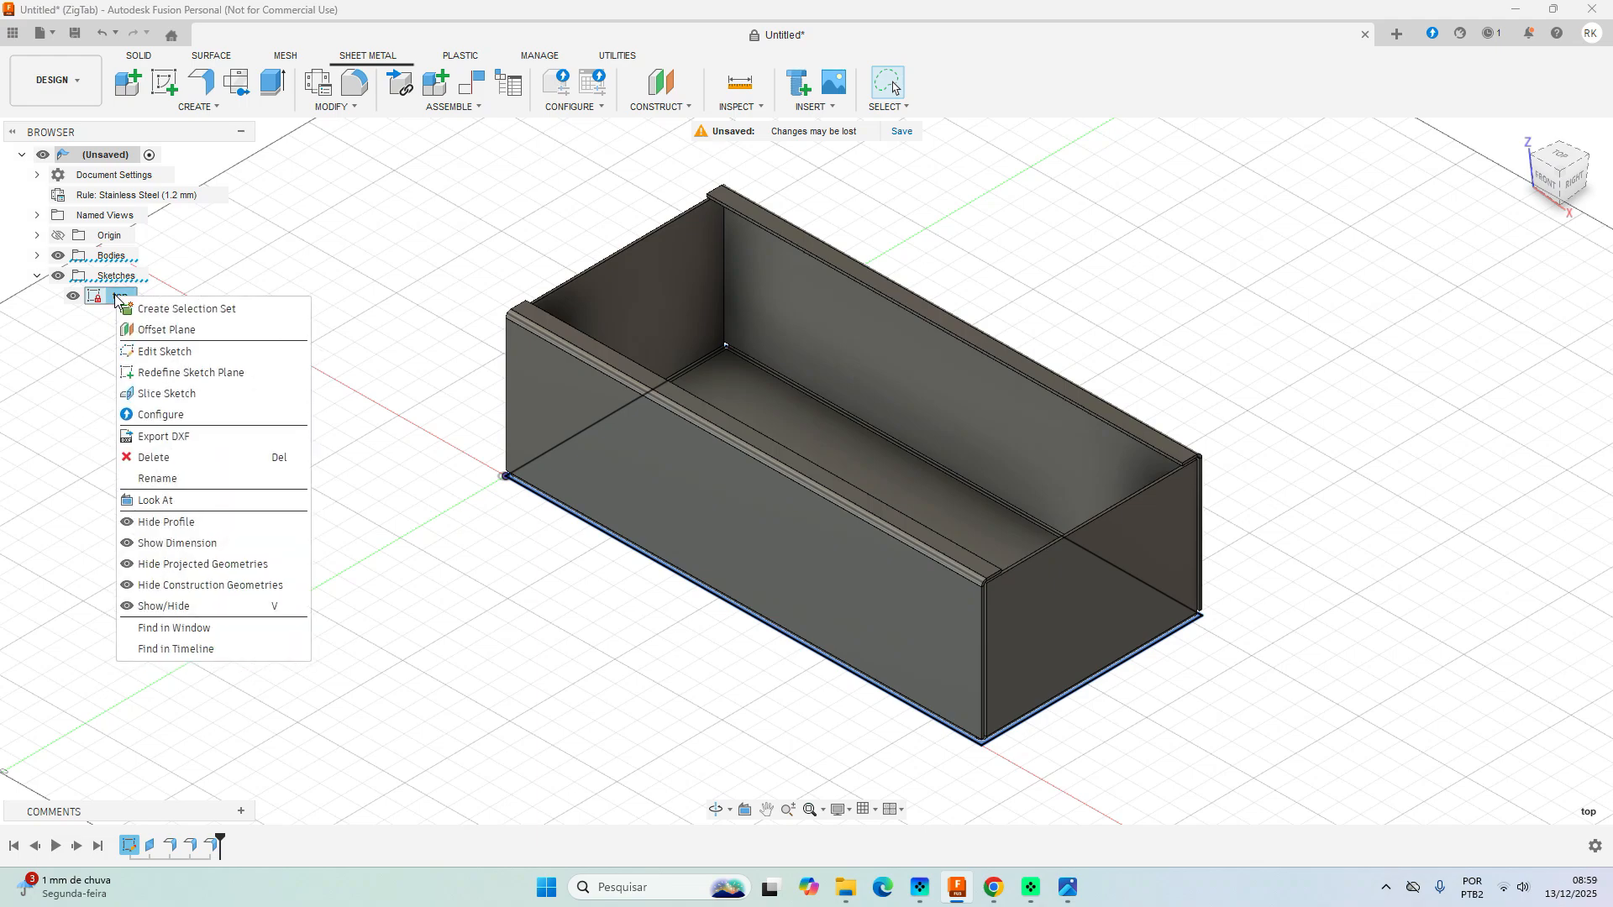
left_click(158, 353)
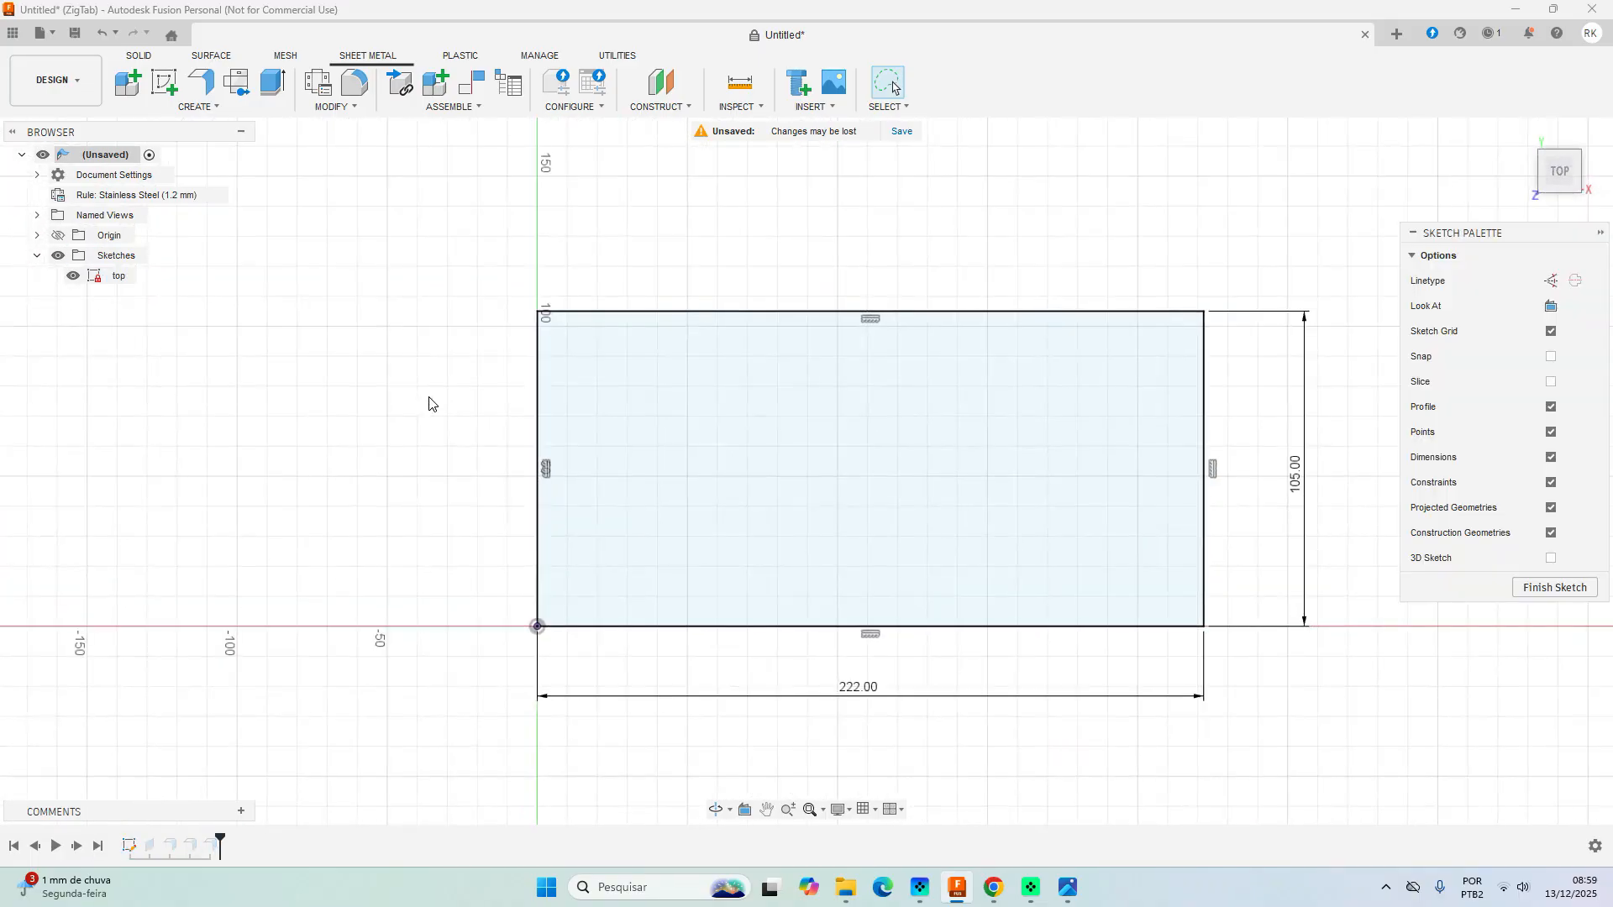
Switch to the manufacturer's drawing in the browser to examine the top view's rectangular cutout dimensions at 200% zoom, and return to Fusion.
left_click(994, 889)
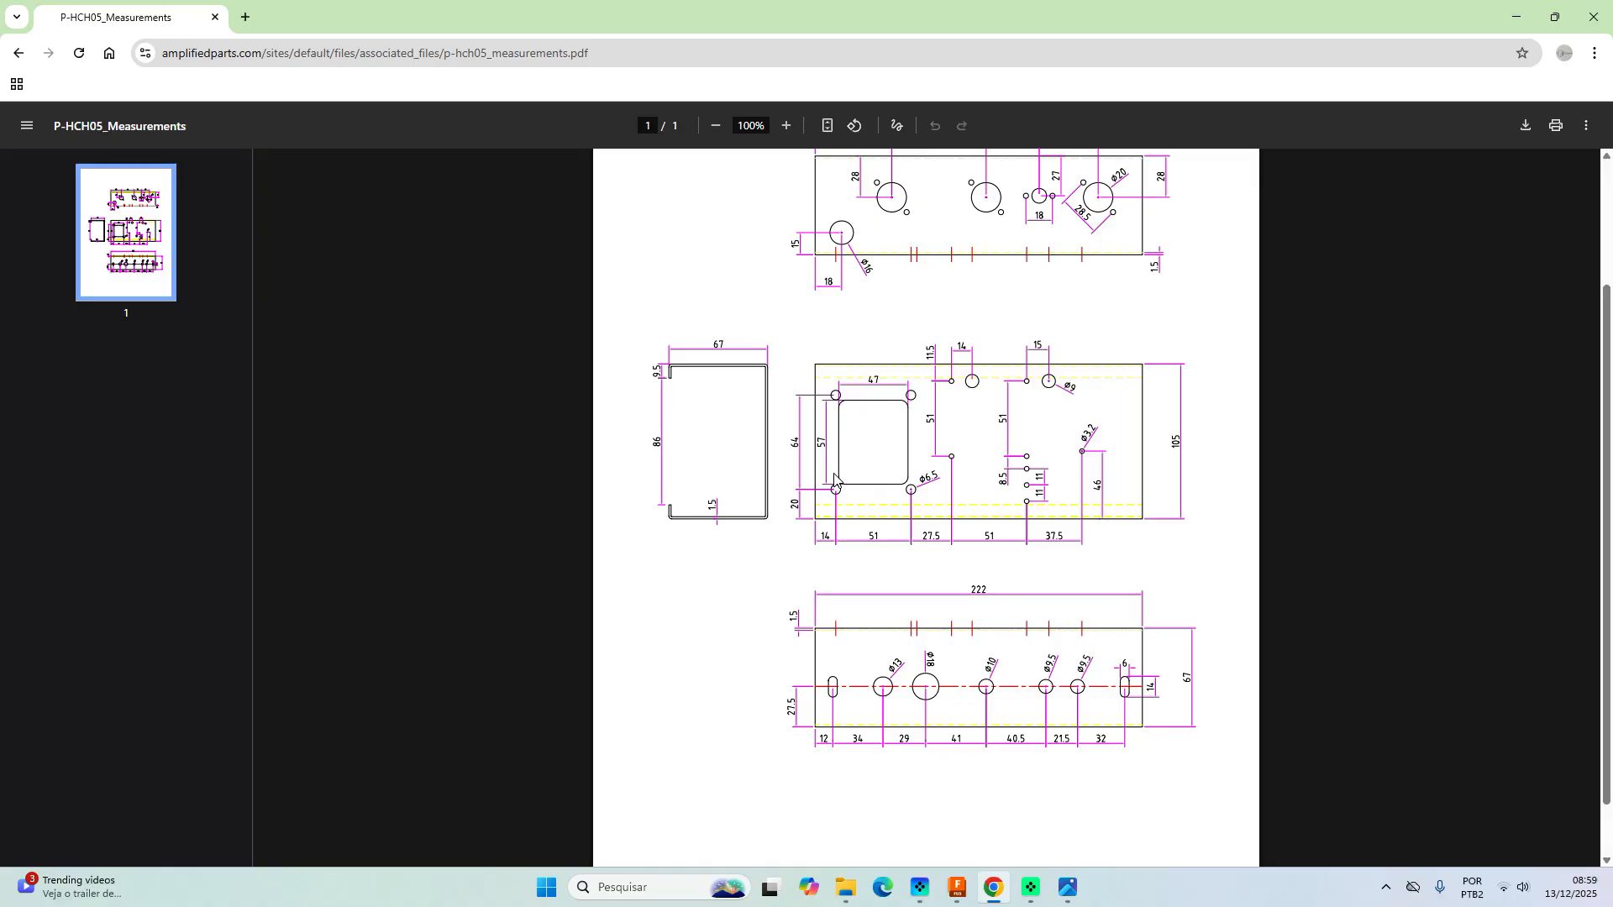
scroll(843, 458, "up", 2)
scroll(857, 378, "down", 3)
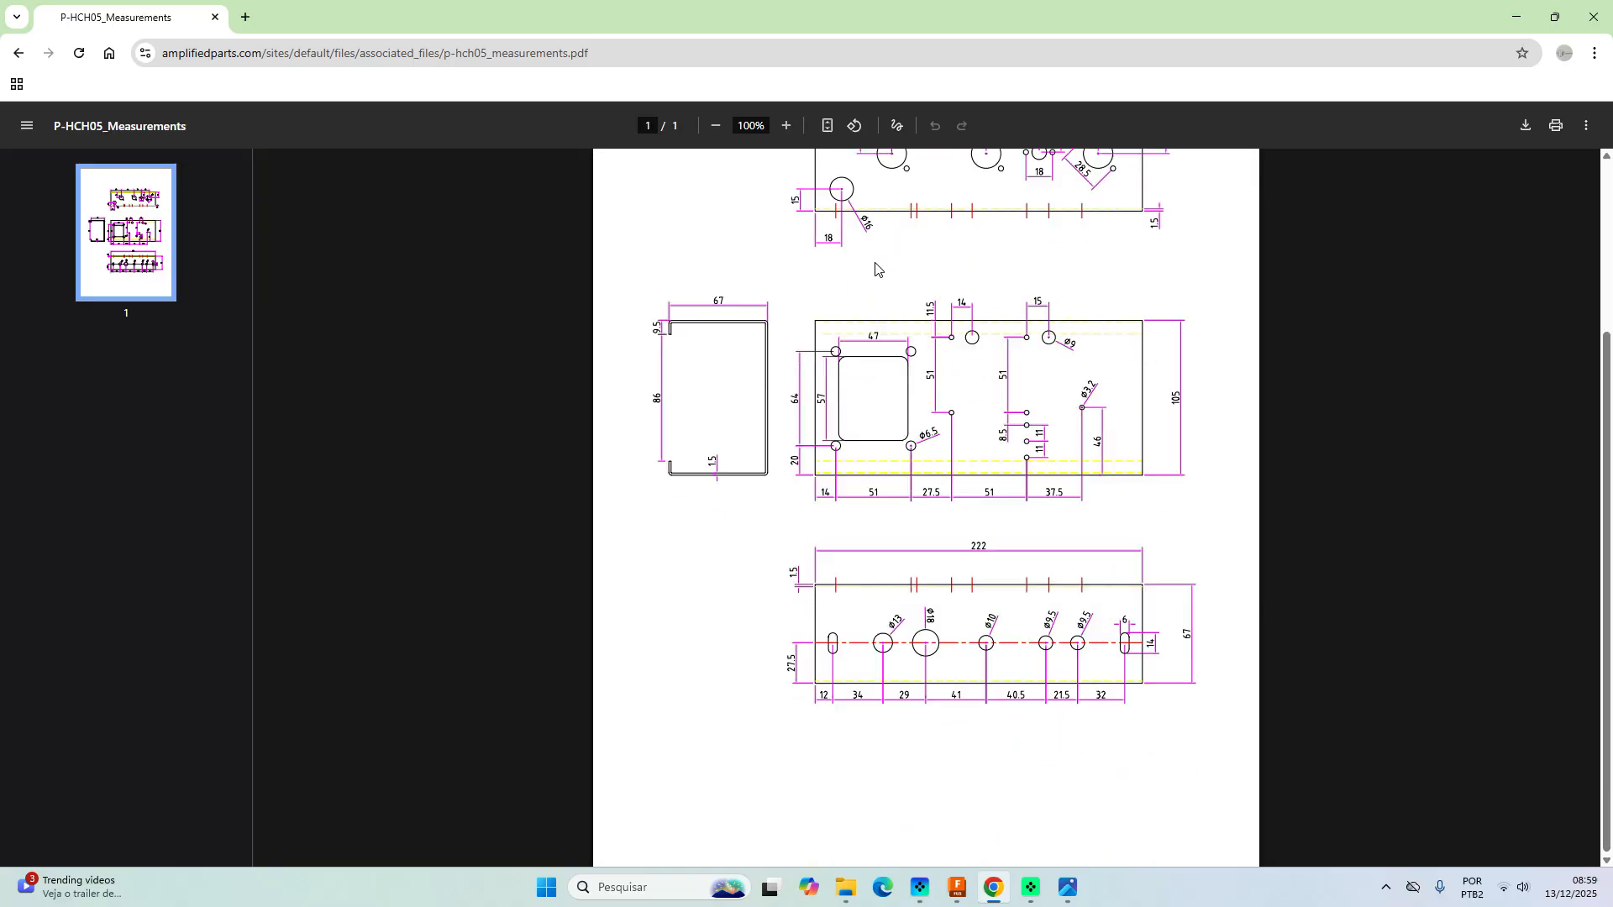
left_click(784, 131)
left_click(785, 126)
left_click(785, 126)
left_click(785, 126)
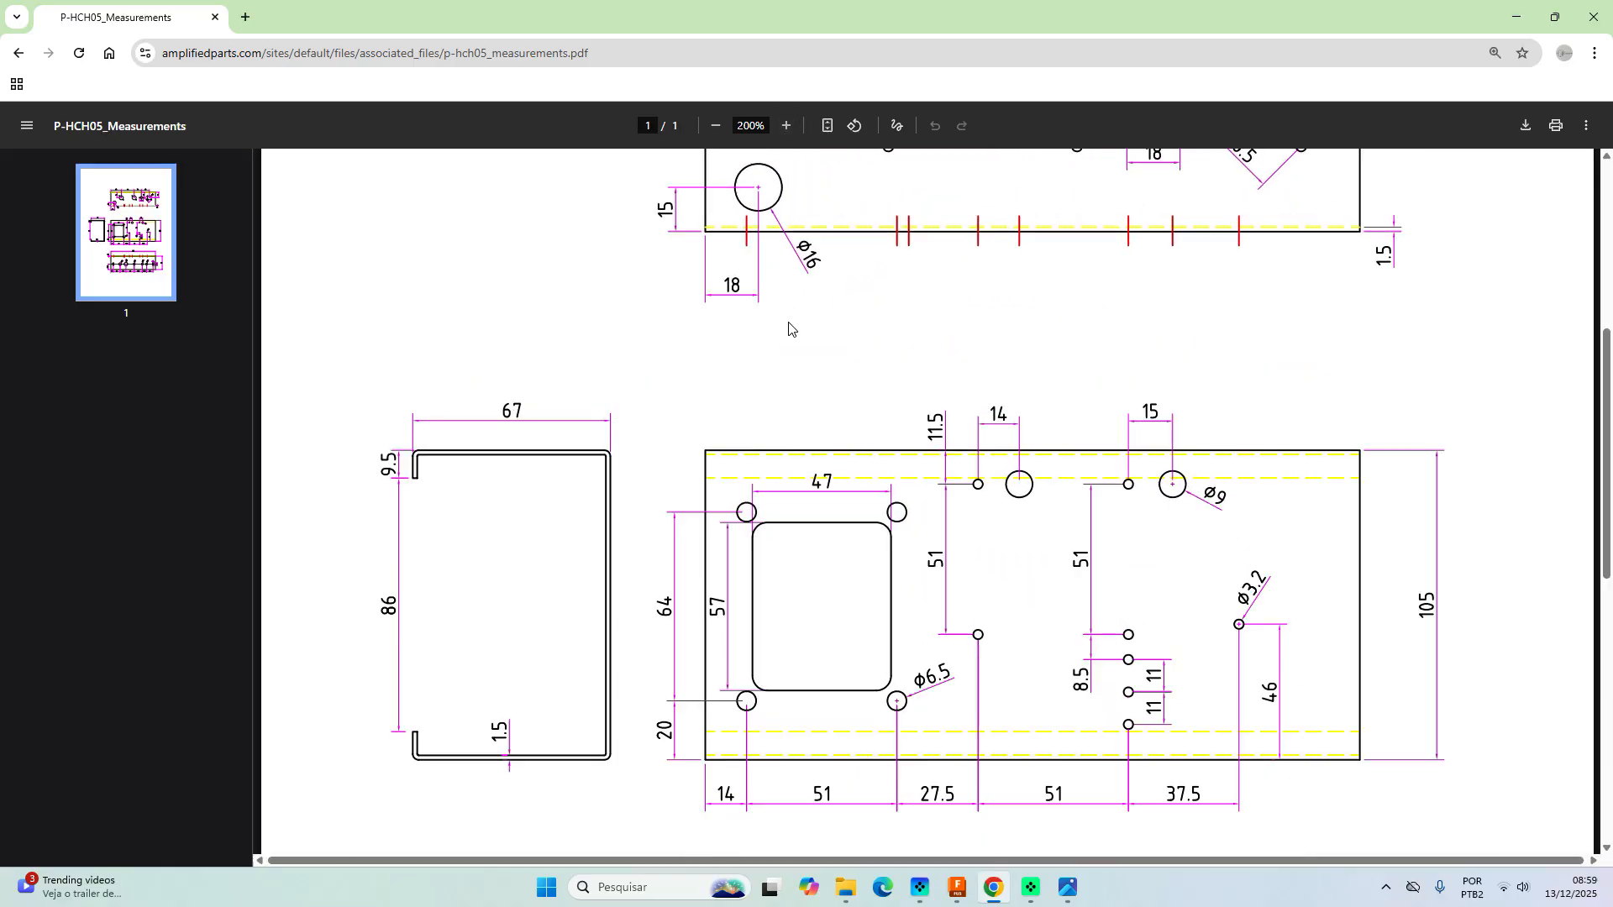
scroll(785, 345, "down", 2)
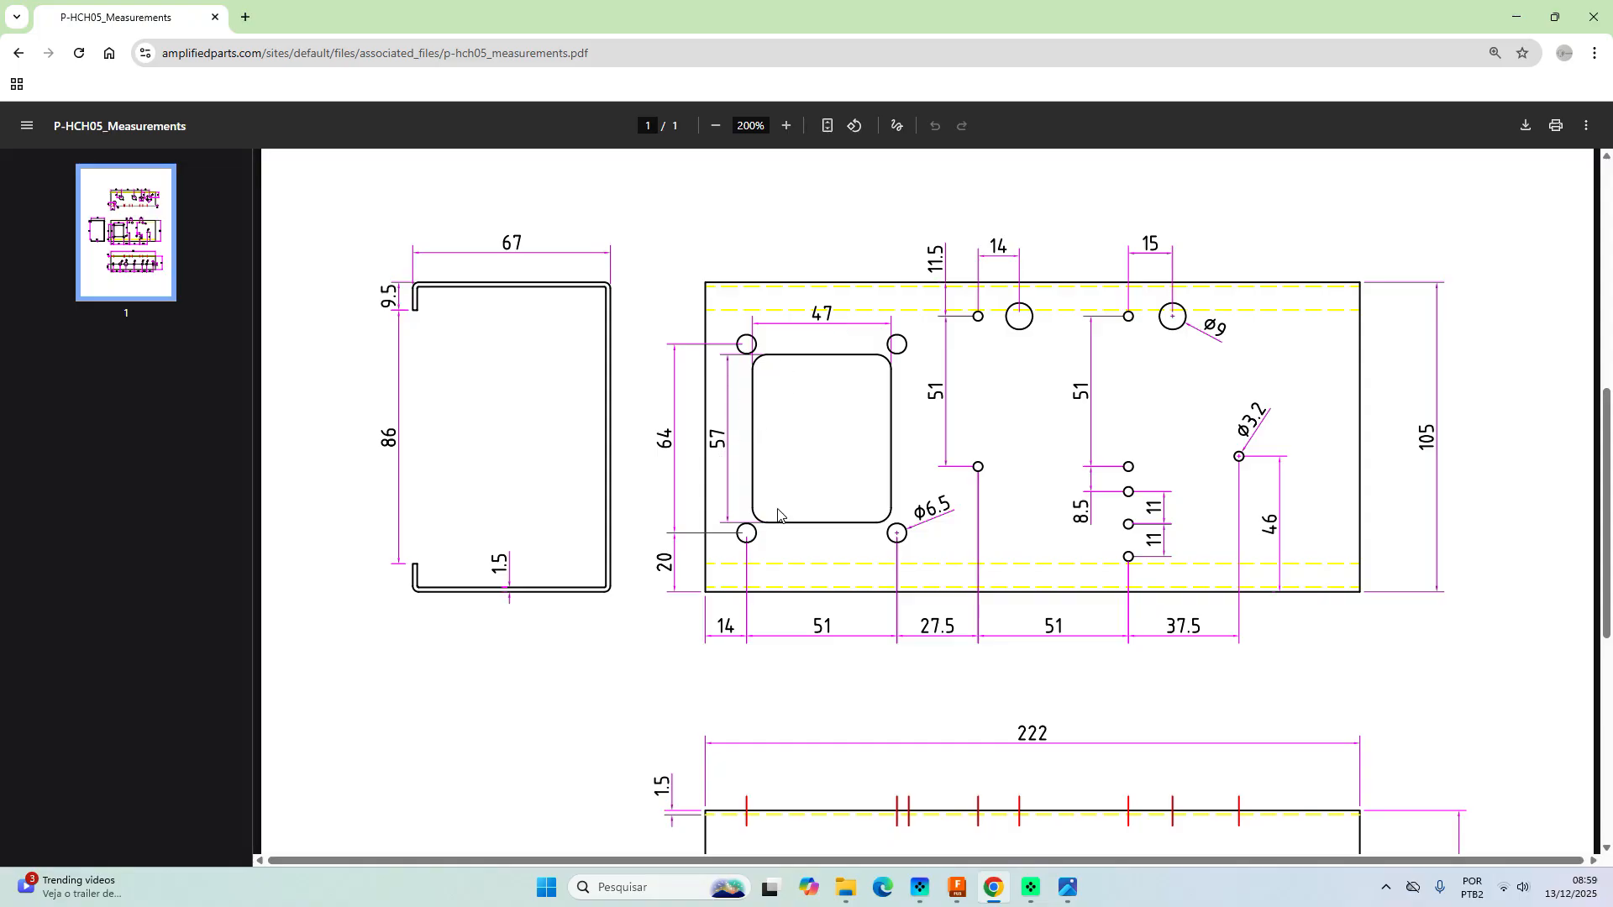
left_click(958, 888)
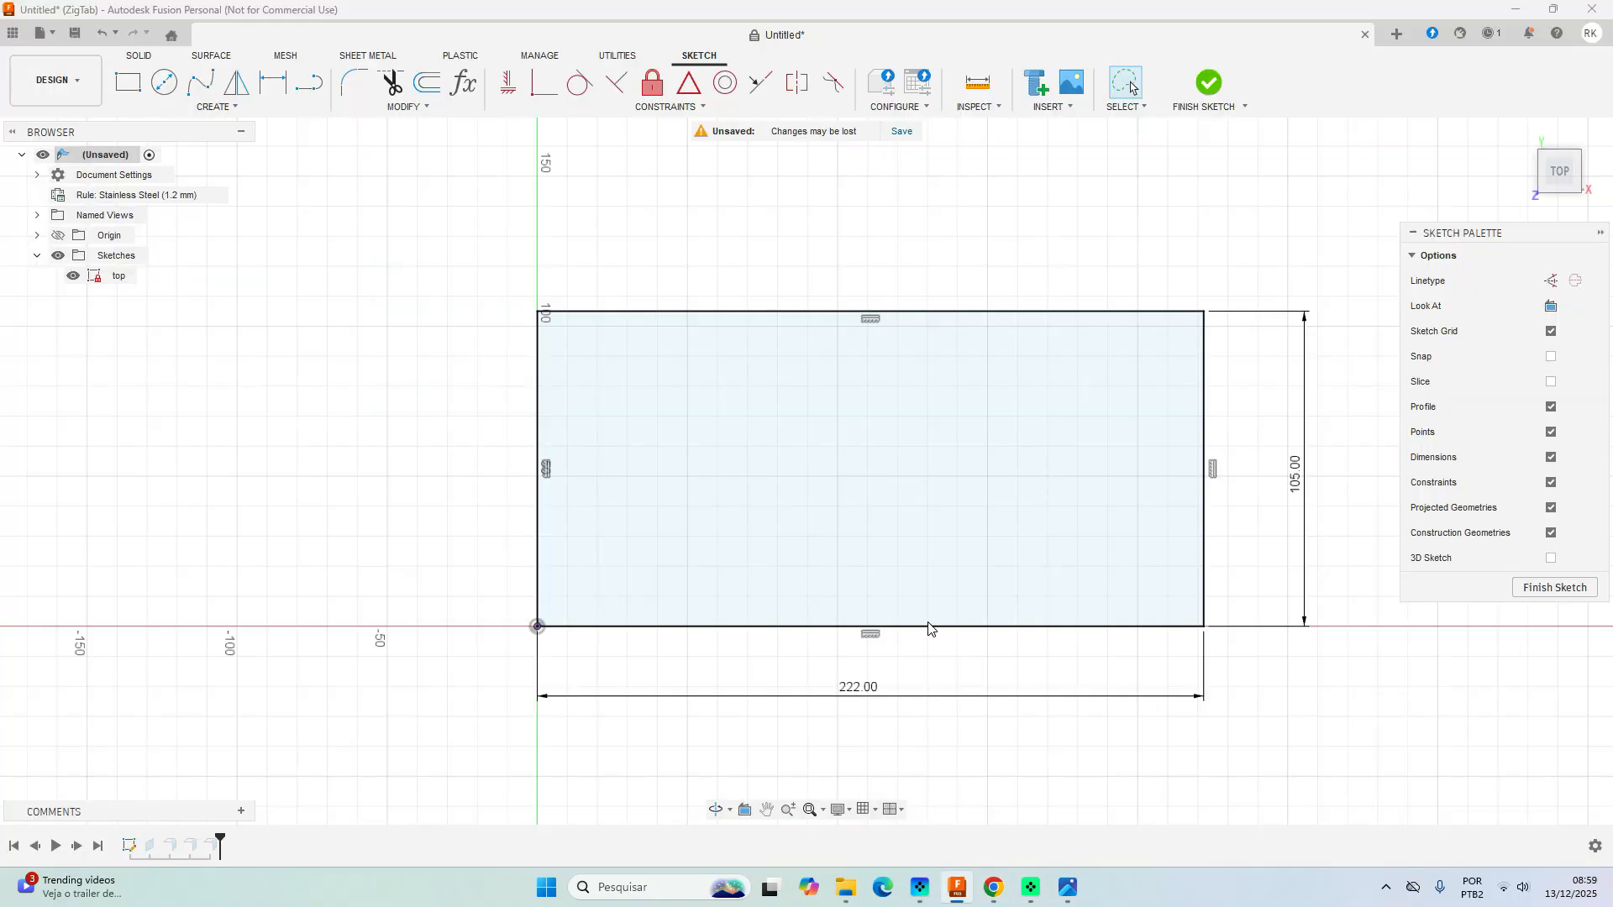
Sketch a rectangle about 50 mm wide and 57 mm high inside the left part of the base outline.
left_click(128, 82)
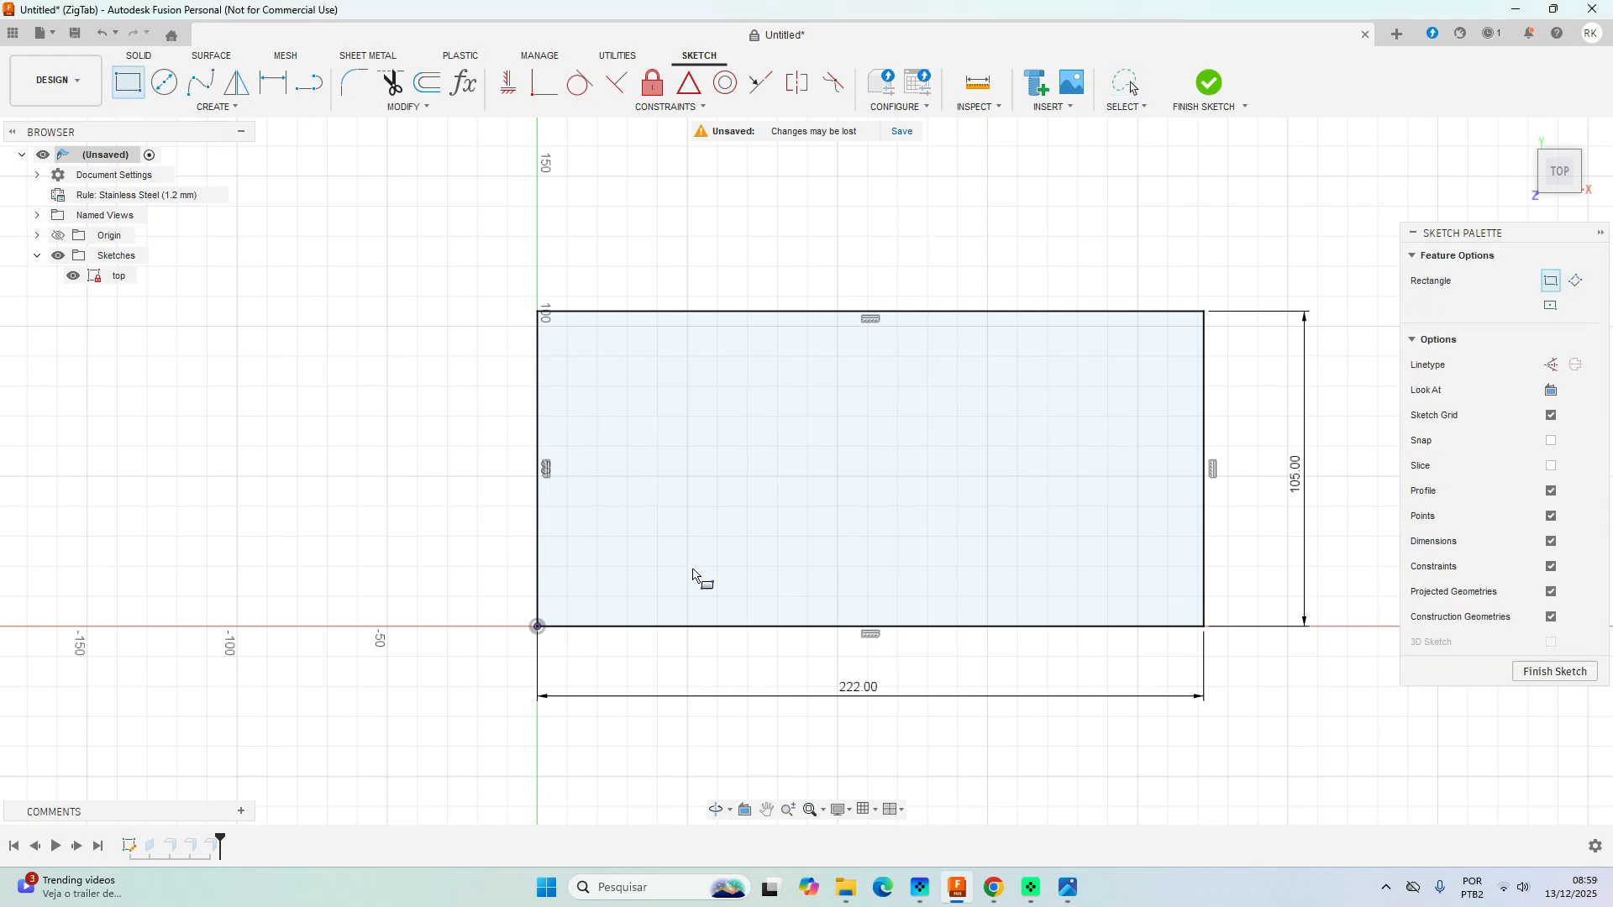
left_click(636, 556)
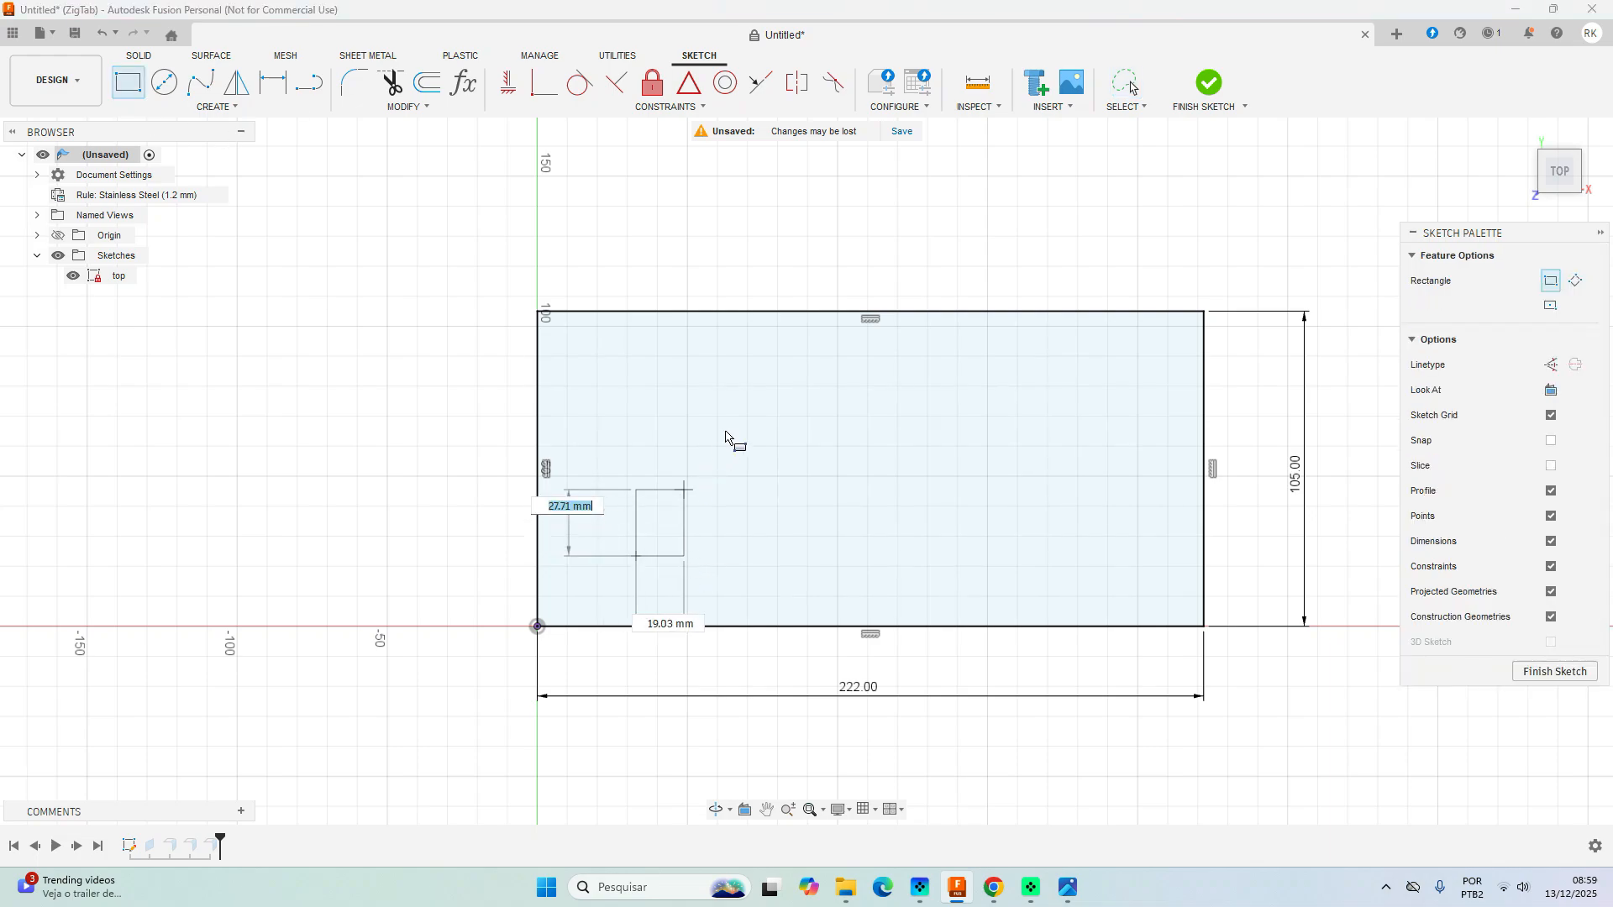
left_click(786, 387)
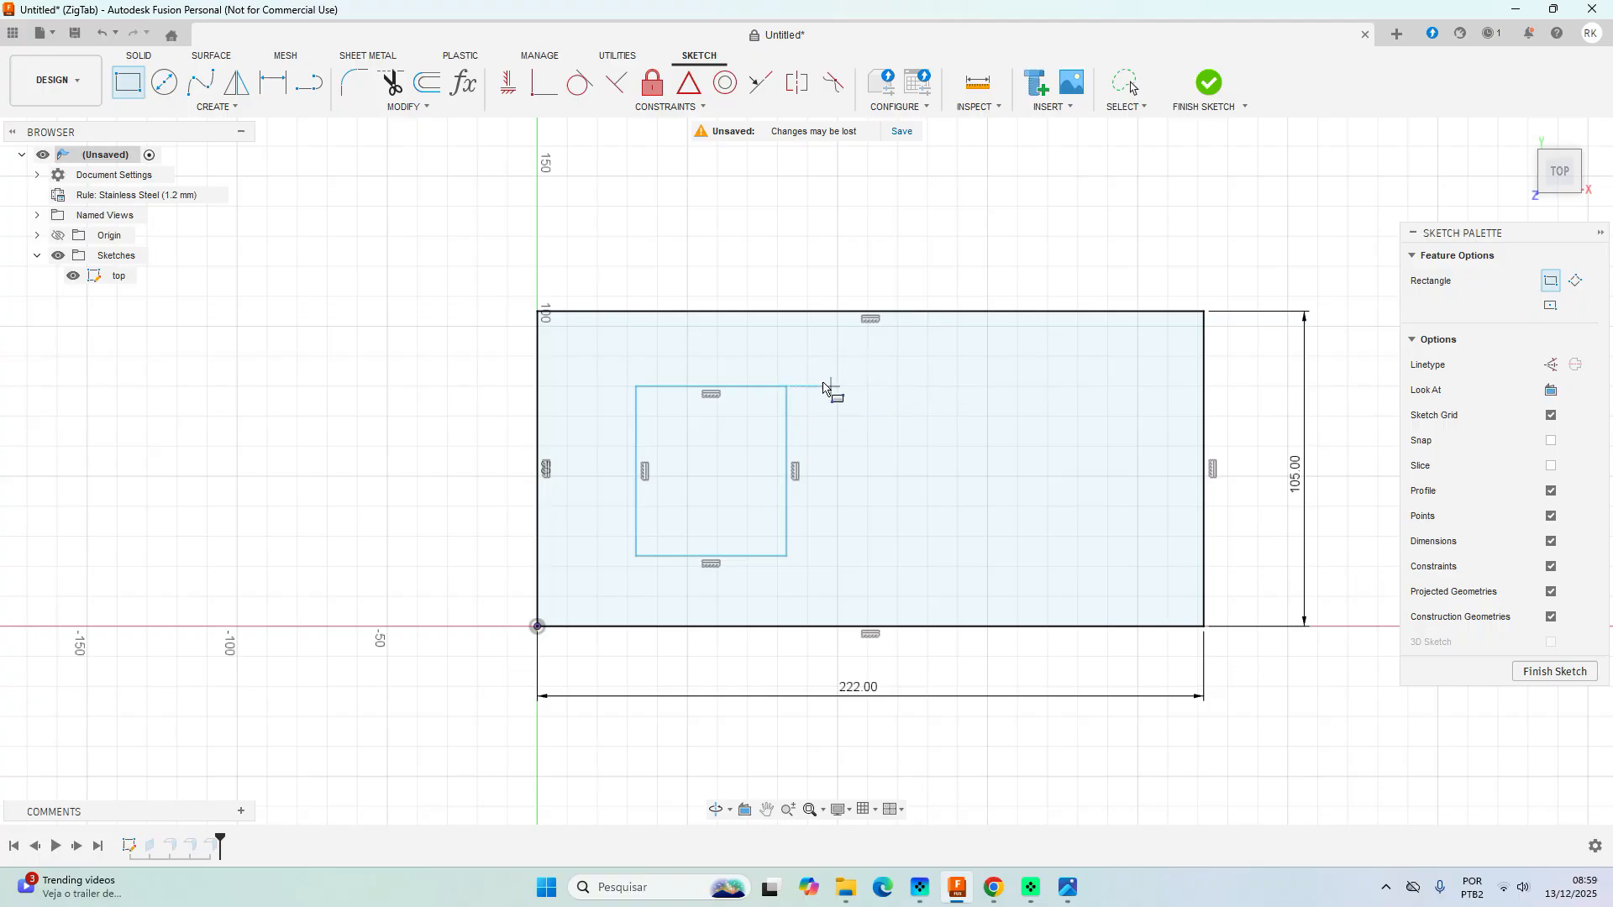
key("Escape")
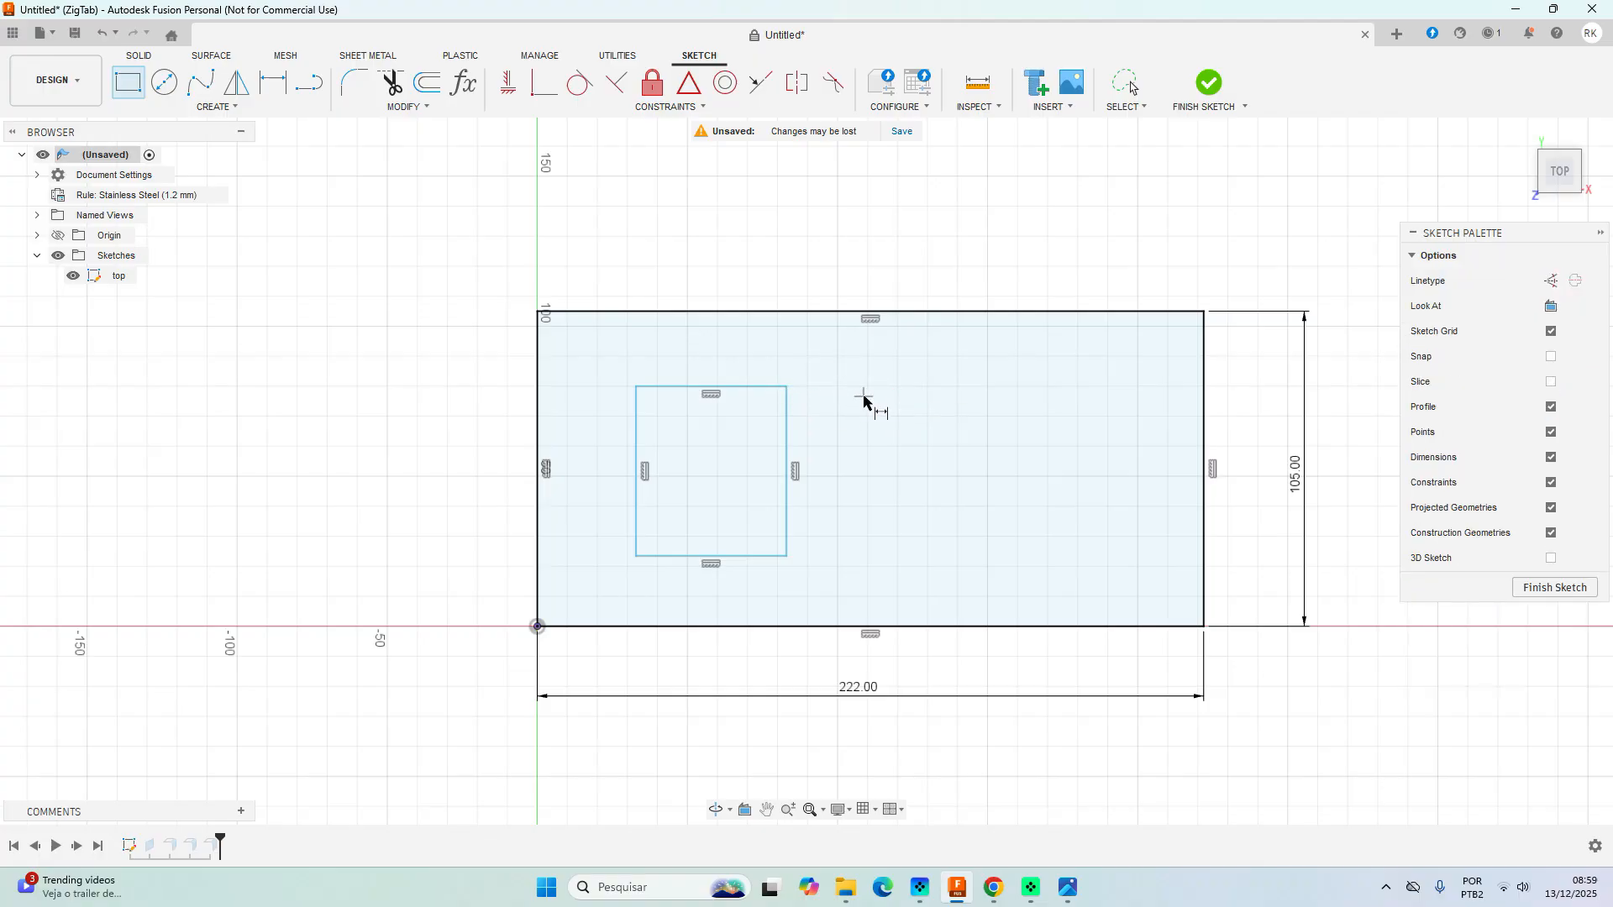
Dimension the inner rectangle to 47 mm wide and 57 mm high.
key("d")
left_click(749, 387)
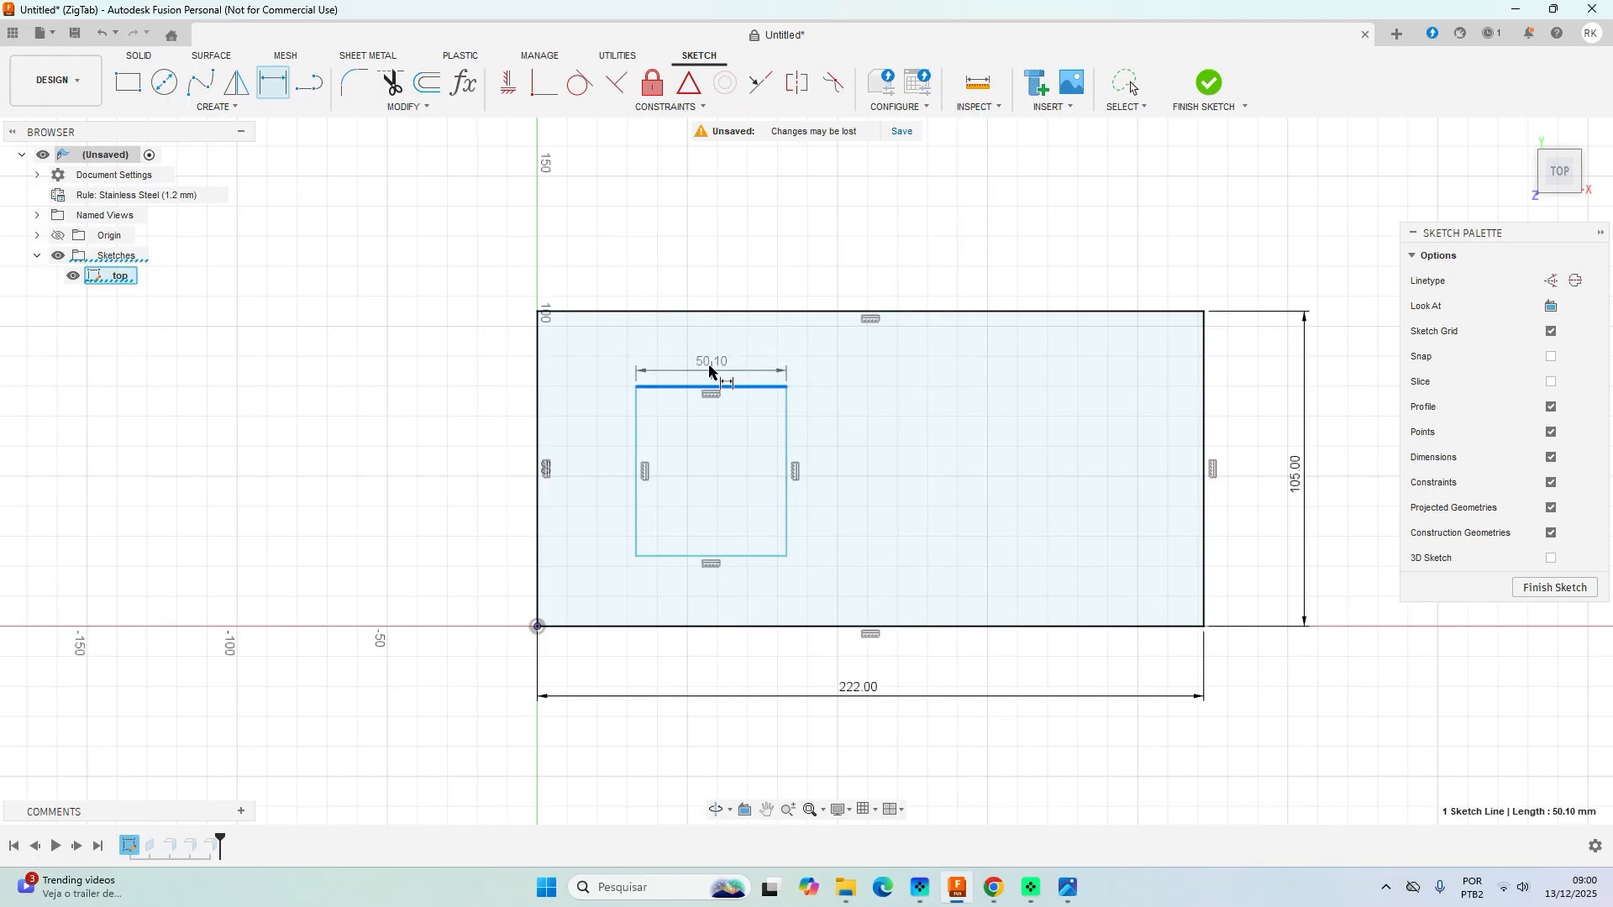
left_click(711, 367)
type("4")
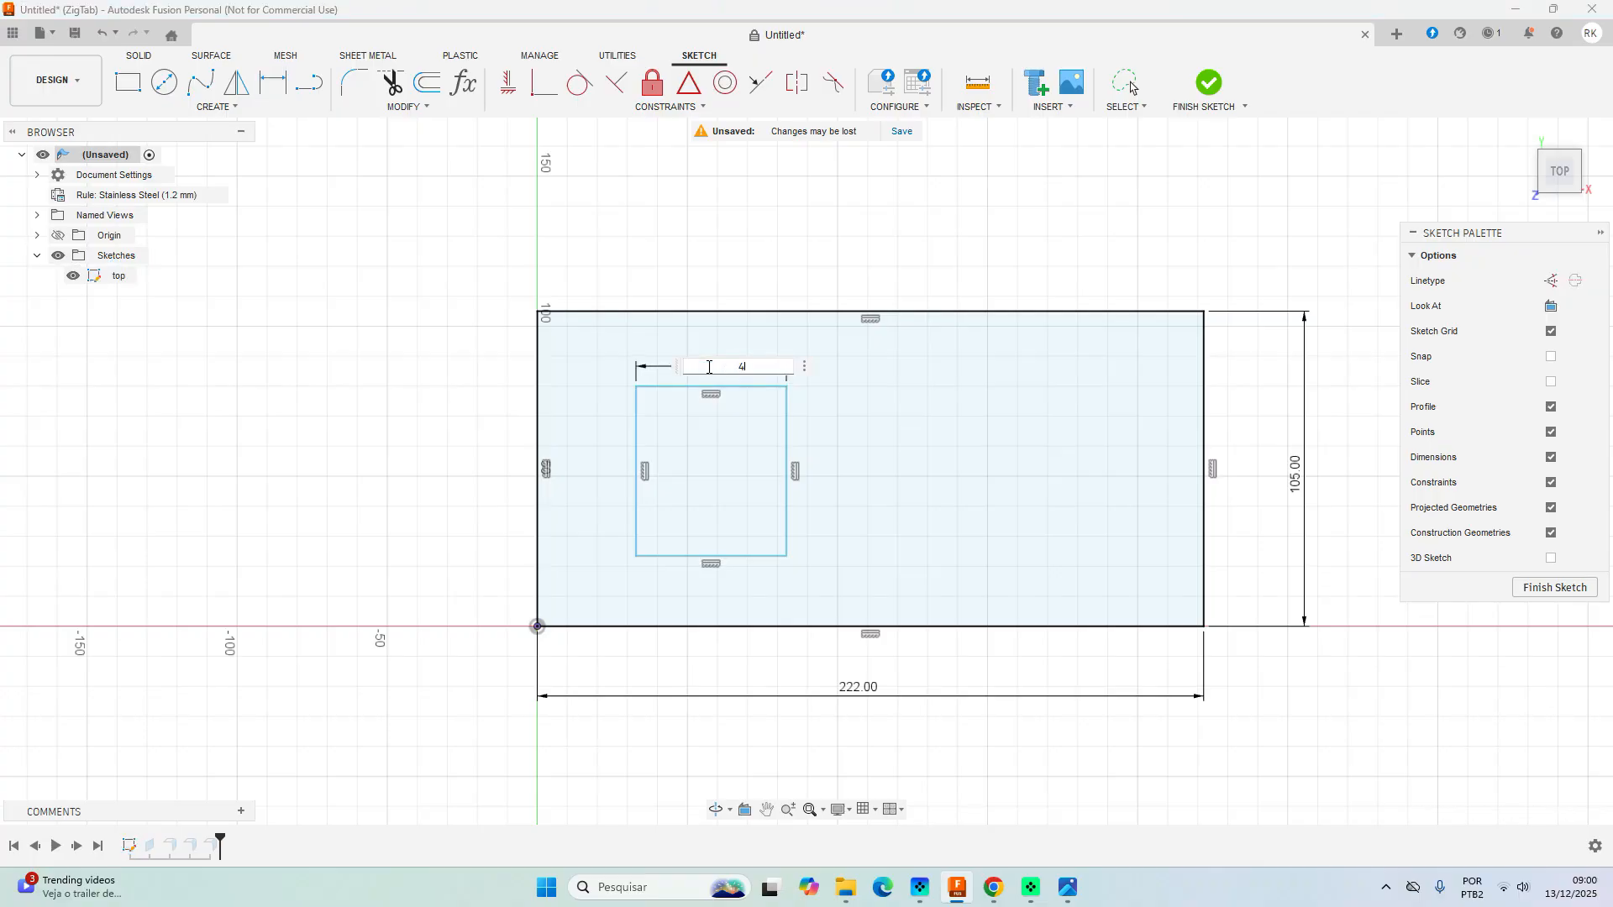
type("7")
key("Return")
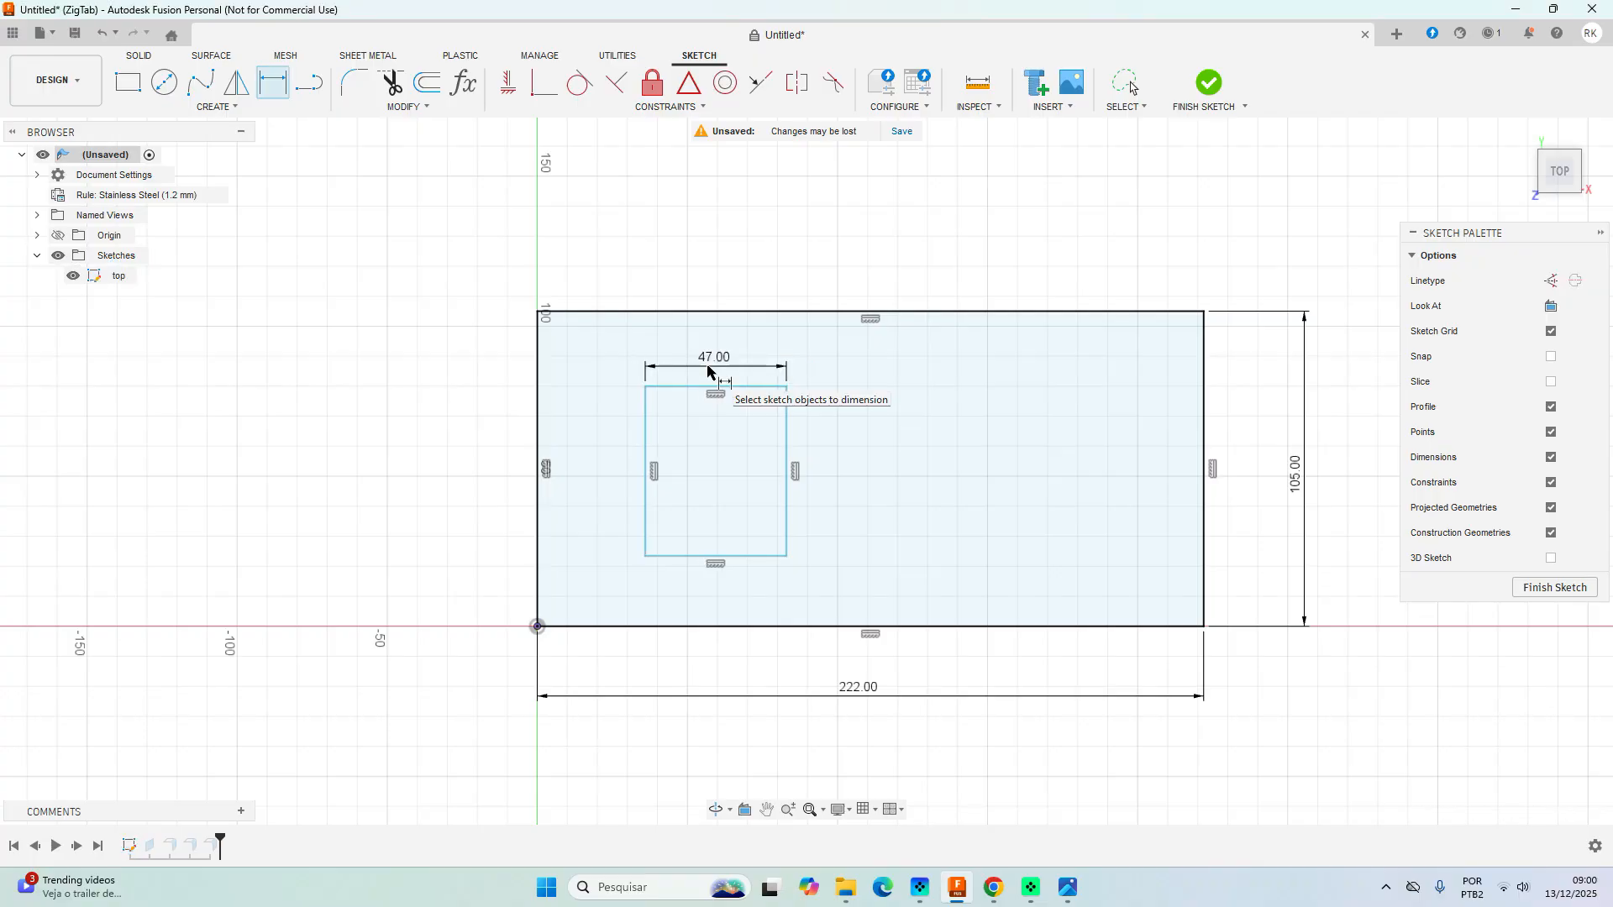
left_click(648, 445)
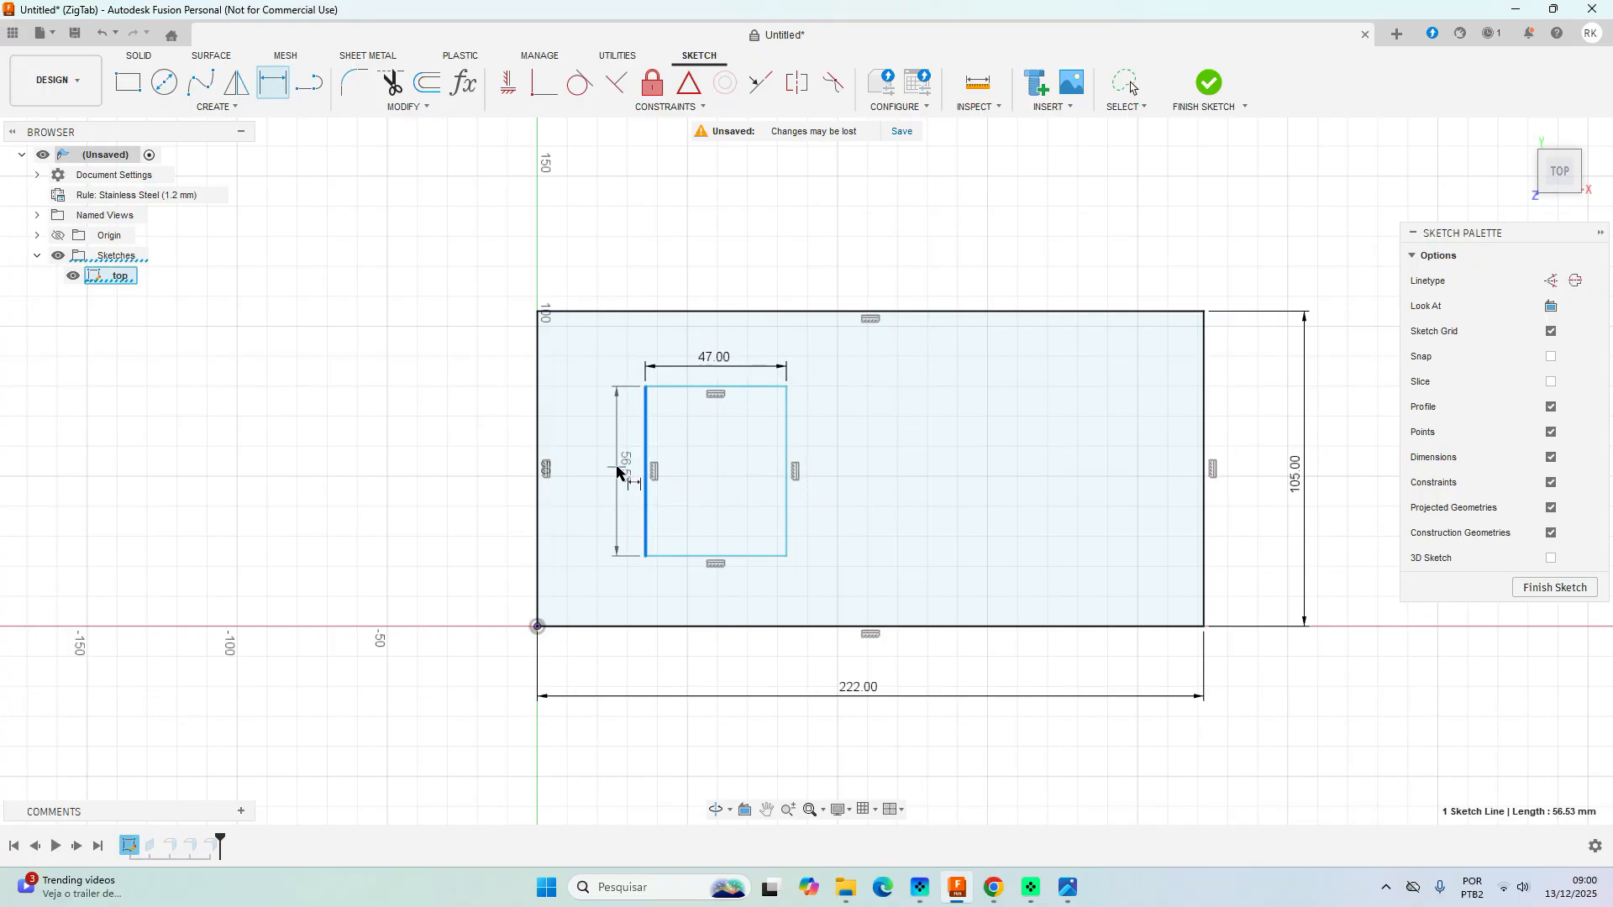
left_click(618, 468)
type("57")
key("Return")
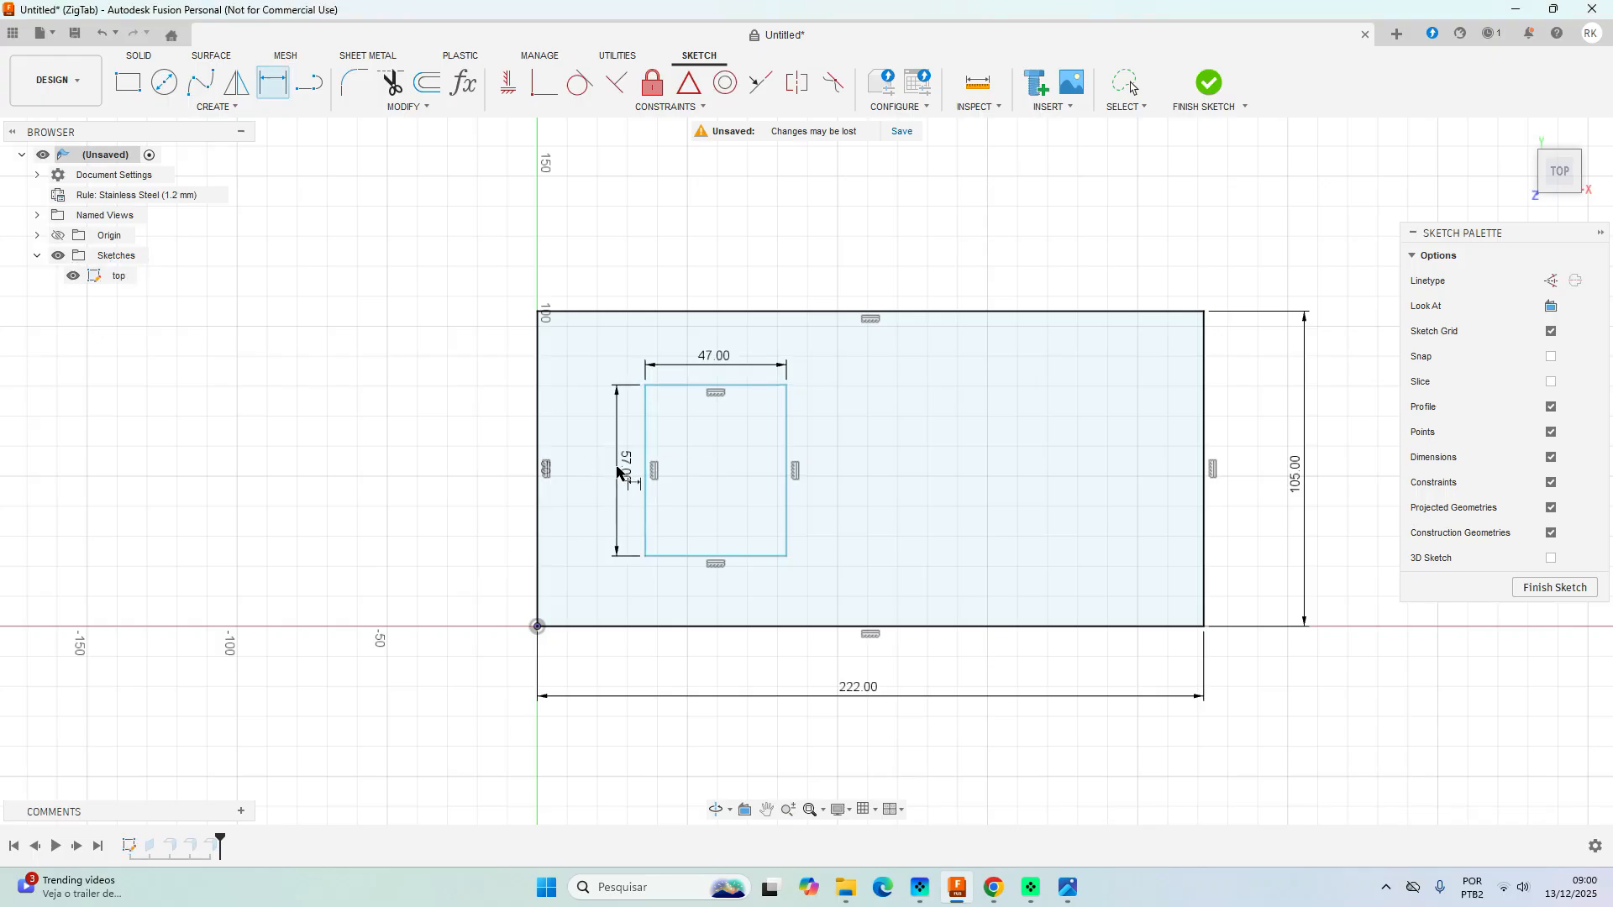
Switch to the manufacturer's drawing in the browser to check the rectangular cutout's position in the top view, and return to the Fusion sketch.
left_click(995, 888)
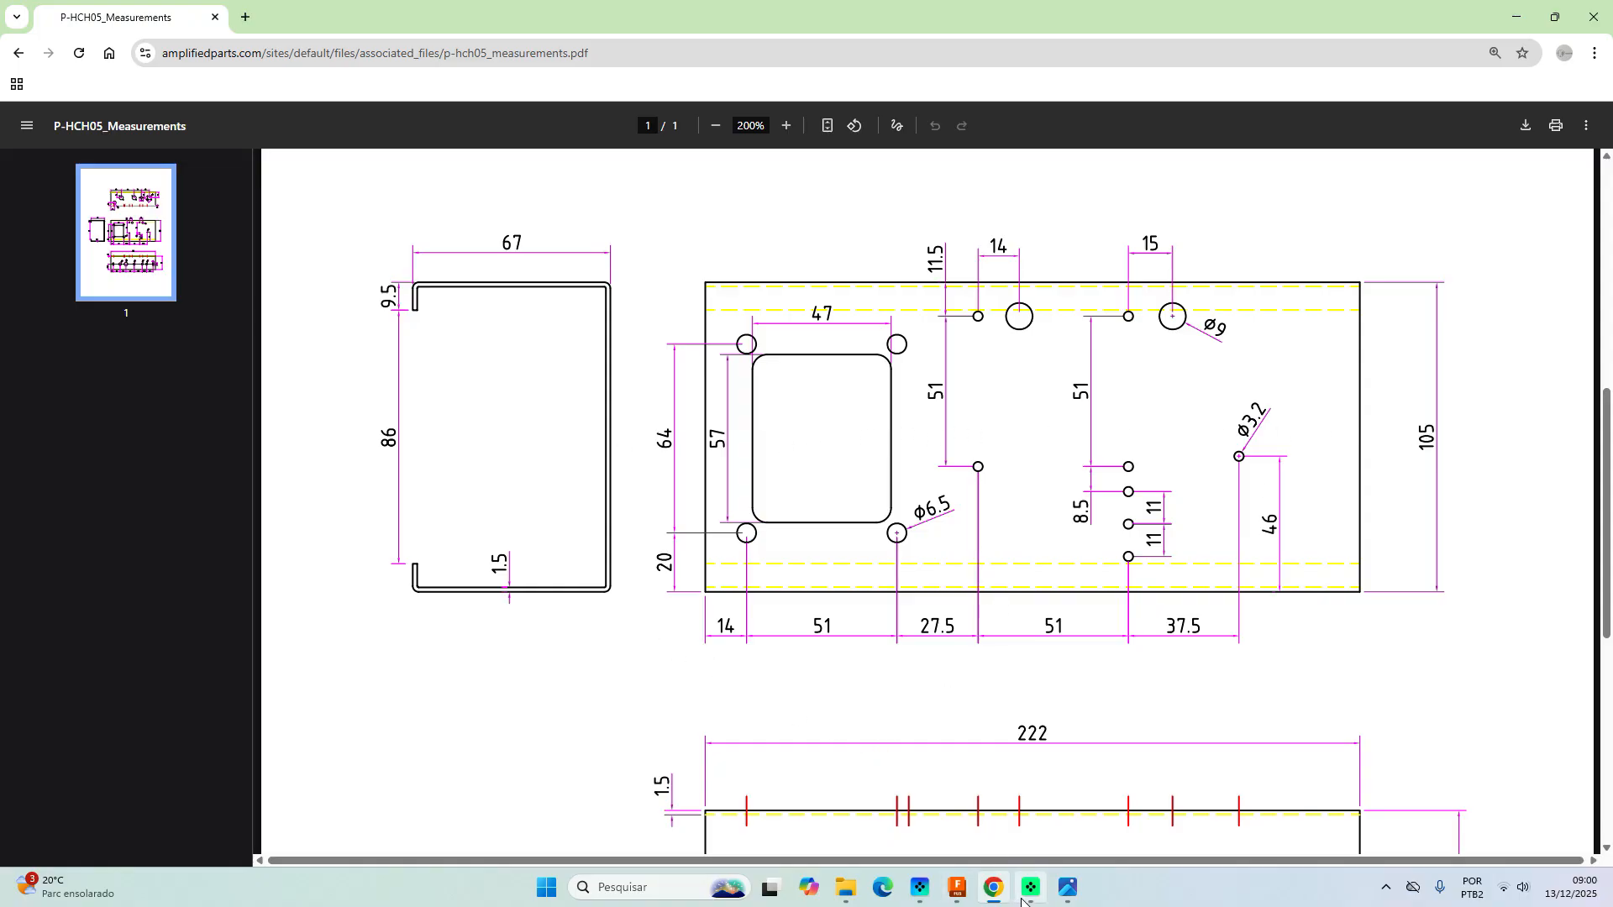
mouse_move(1051, 901)
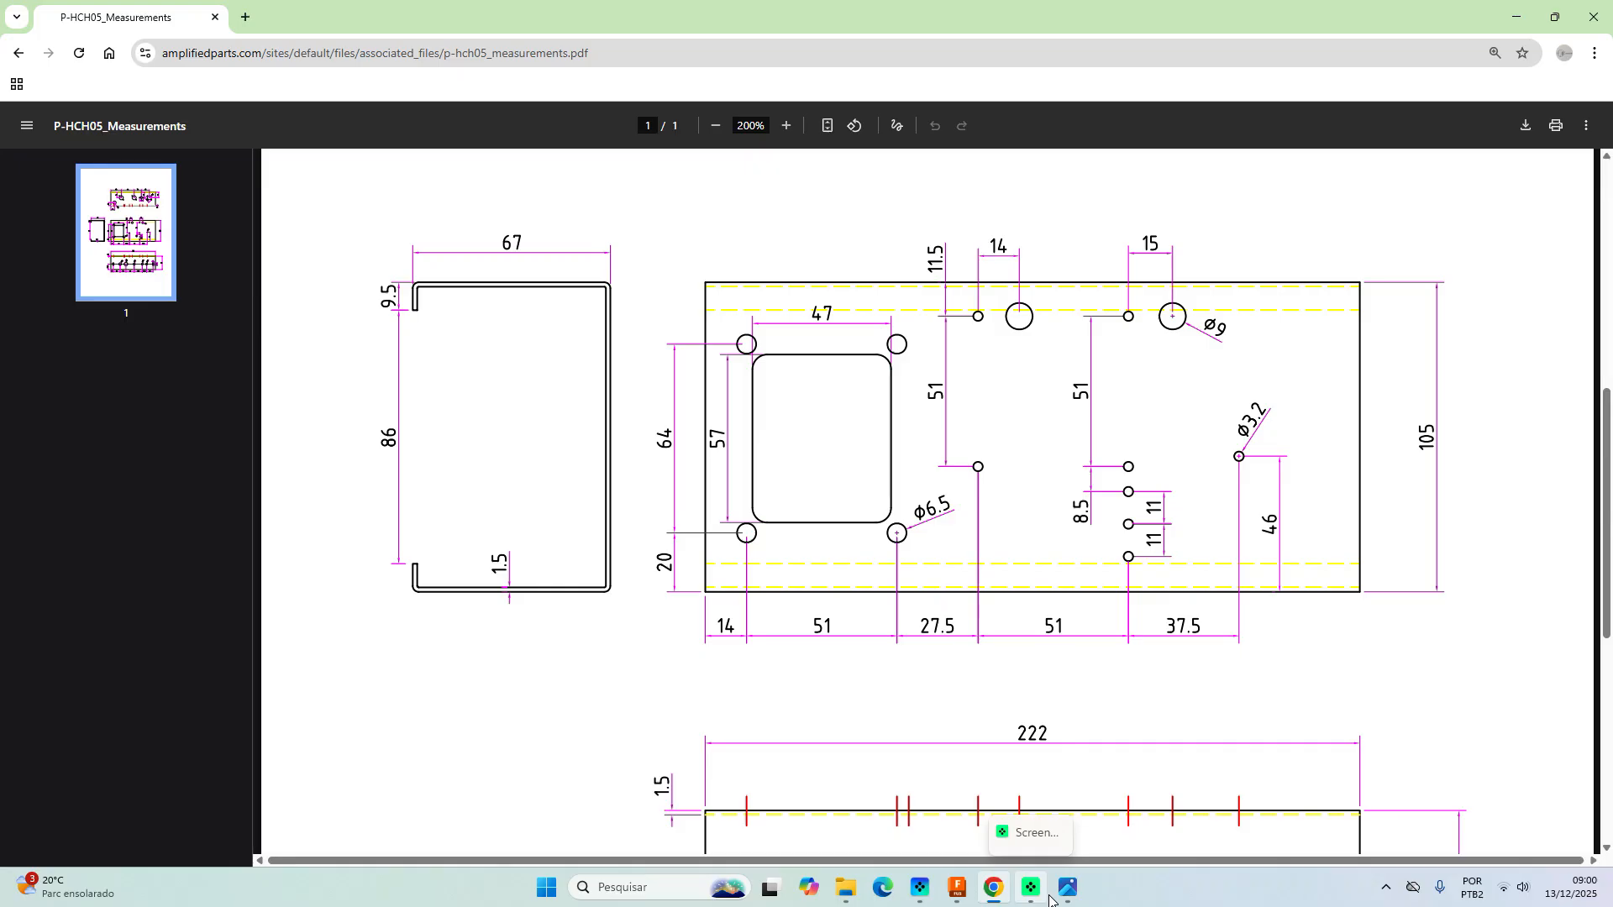
left_click(958, 888)
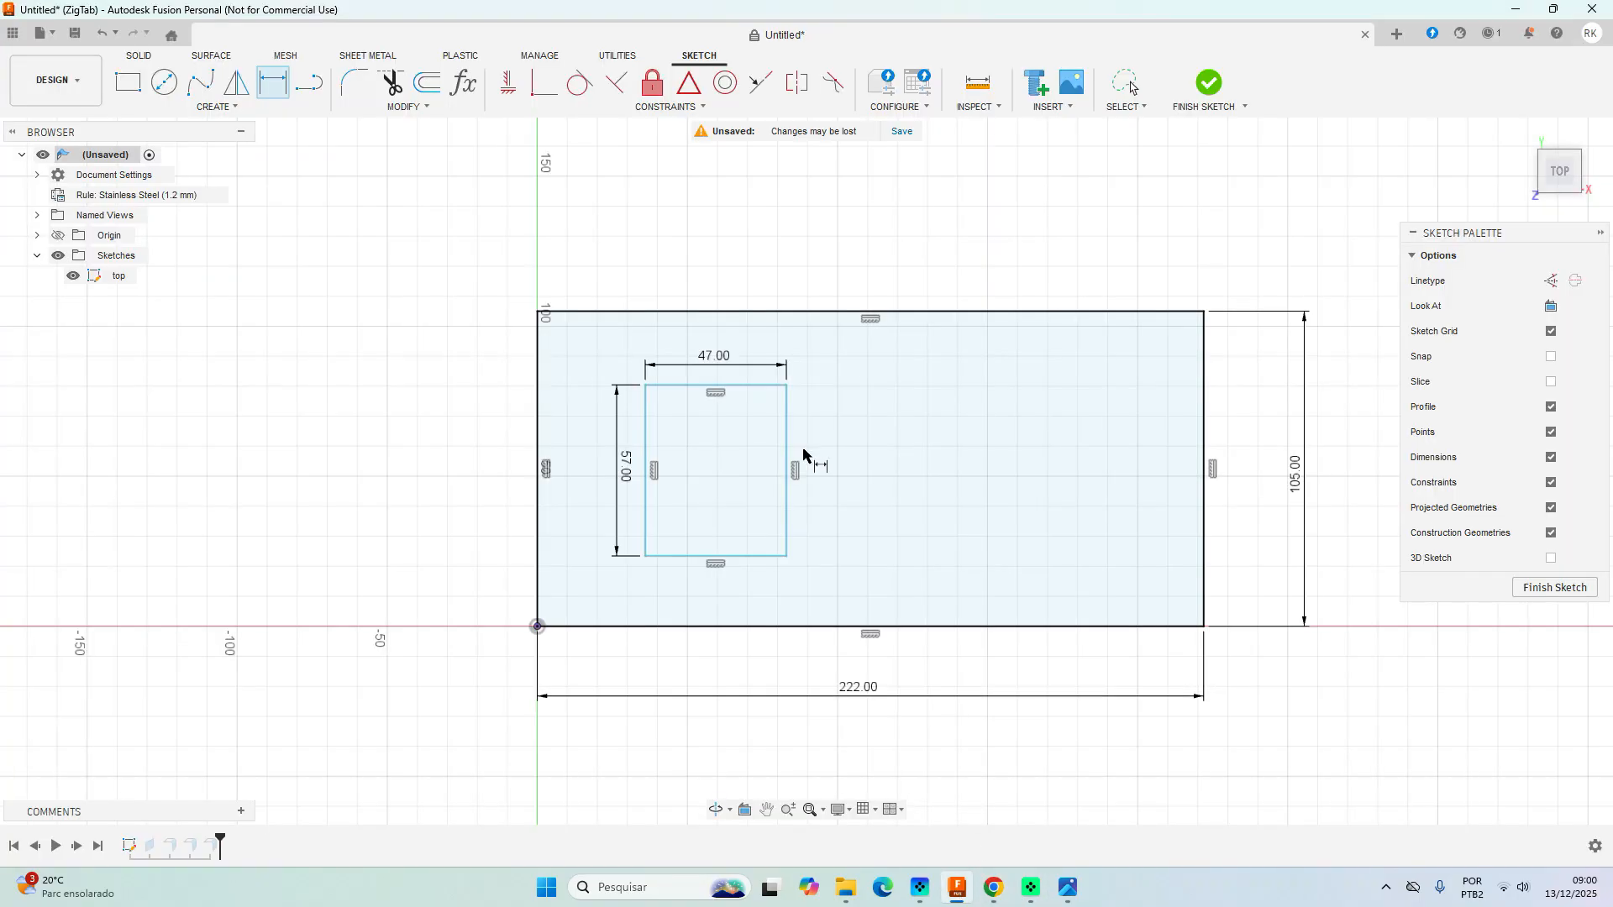
scroll(678, 374, "up", 2)
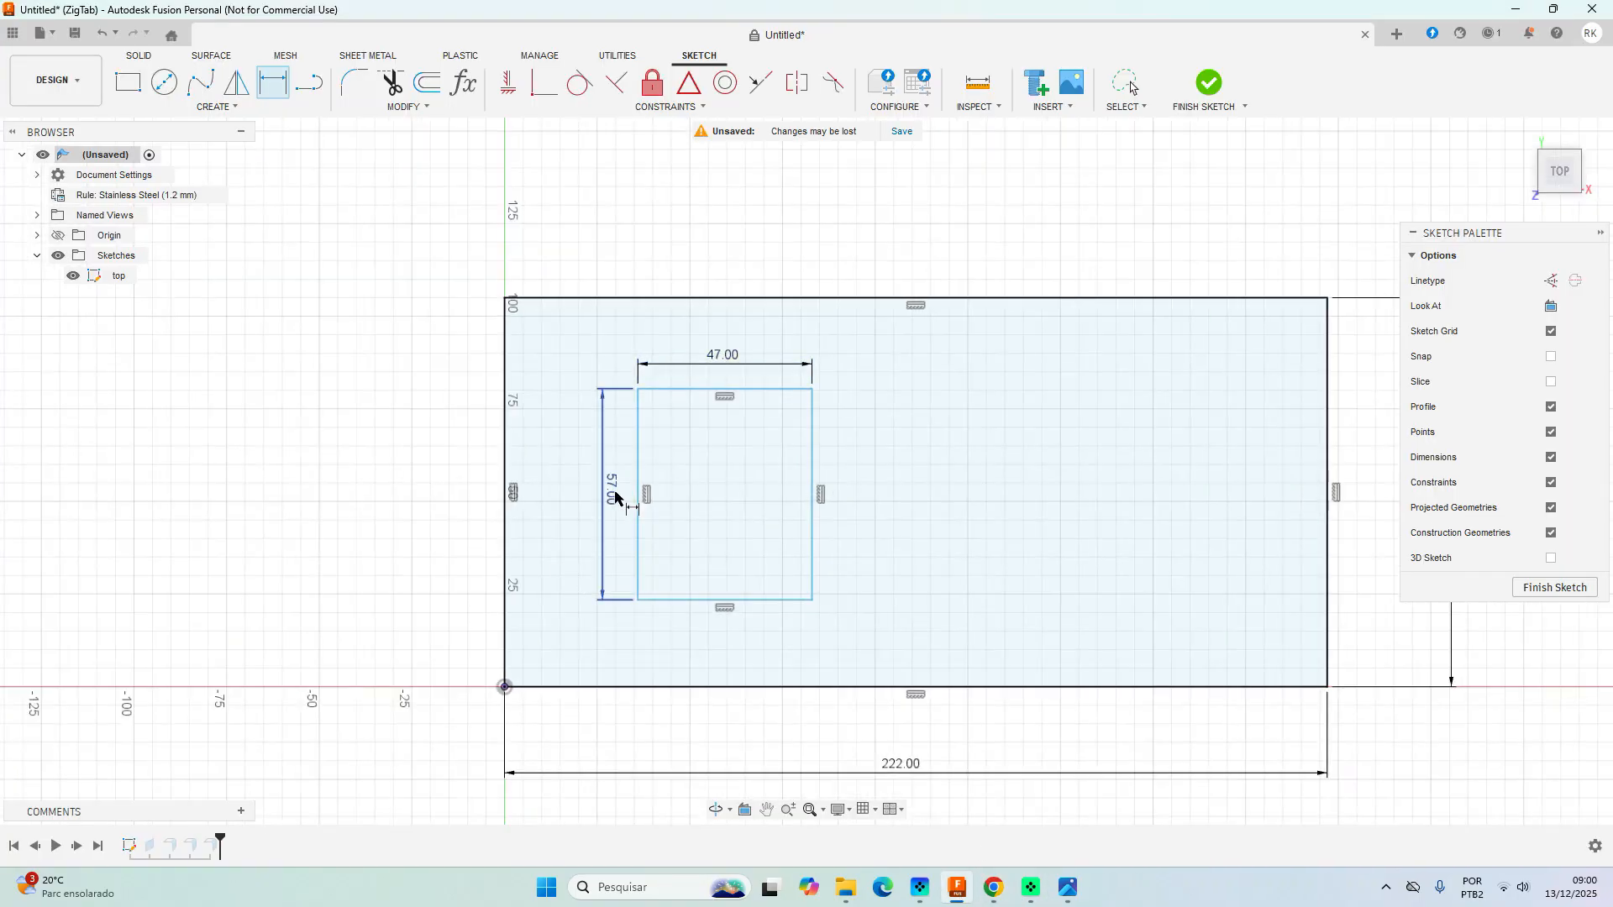
scroll(616, 496, "down", 1)
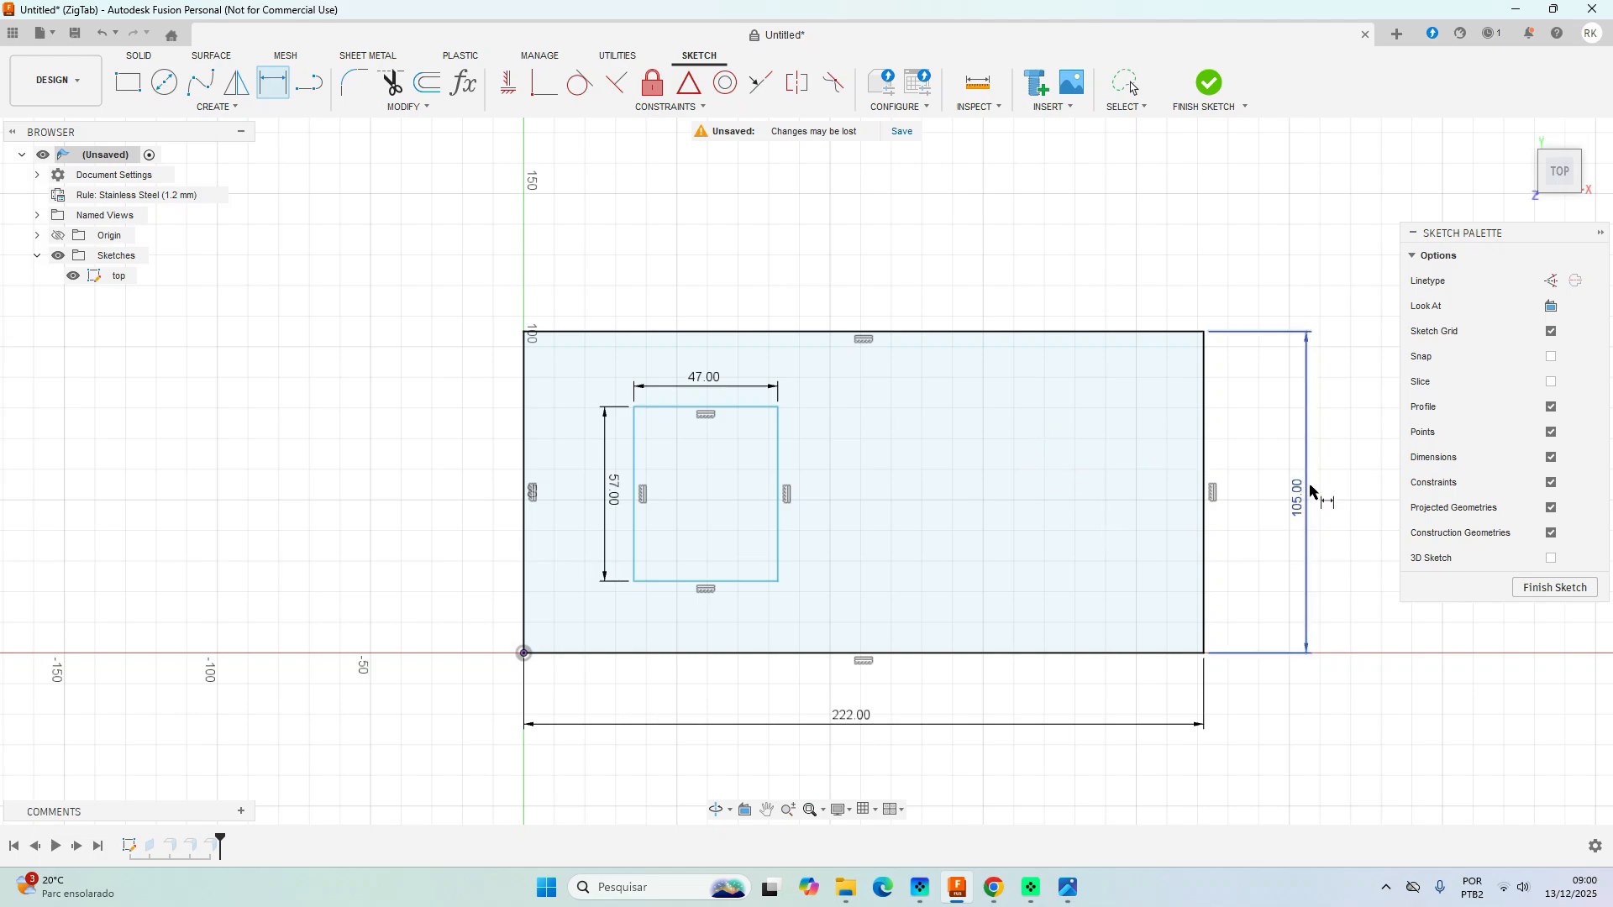
middle_click_drag(1239, 555, 1185, 574)
key("d")
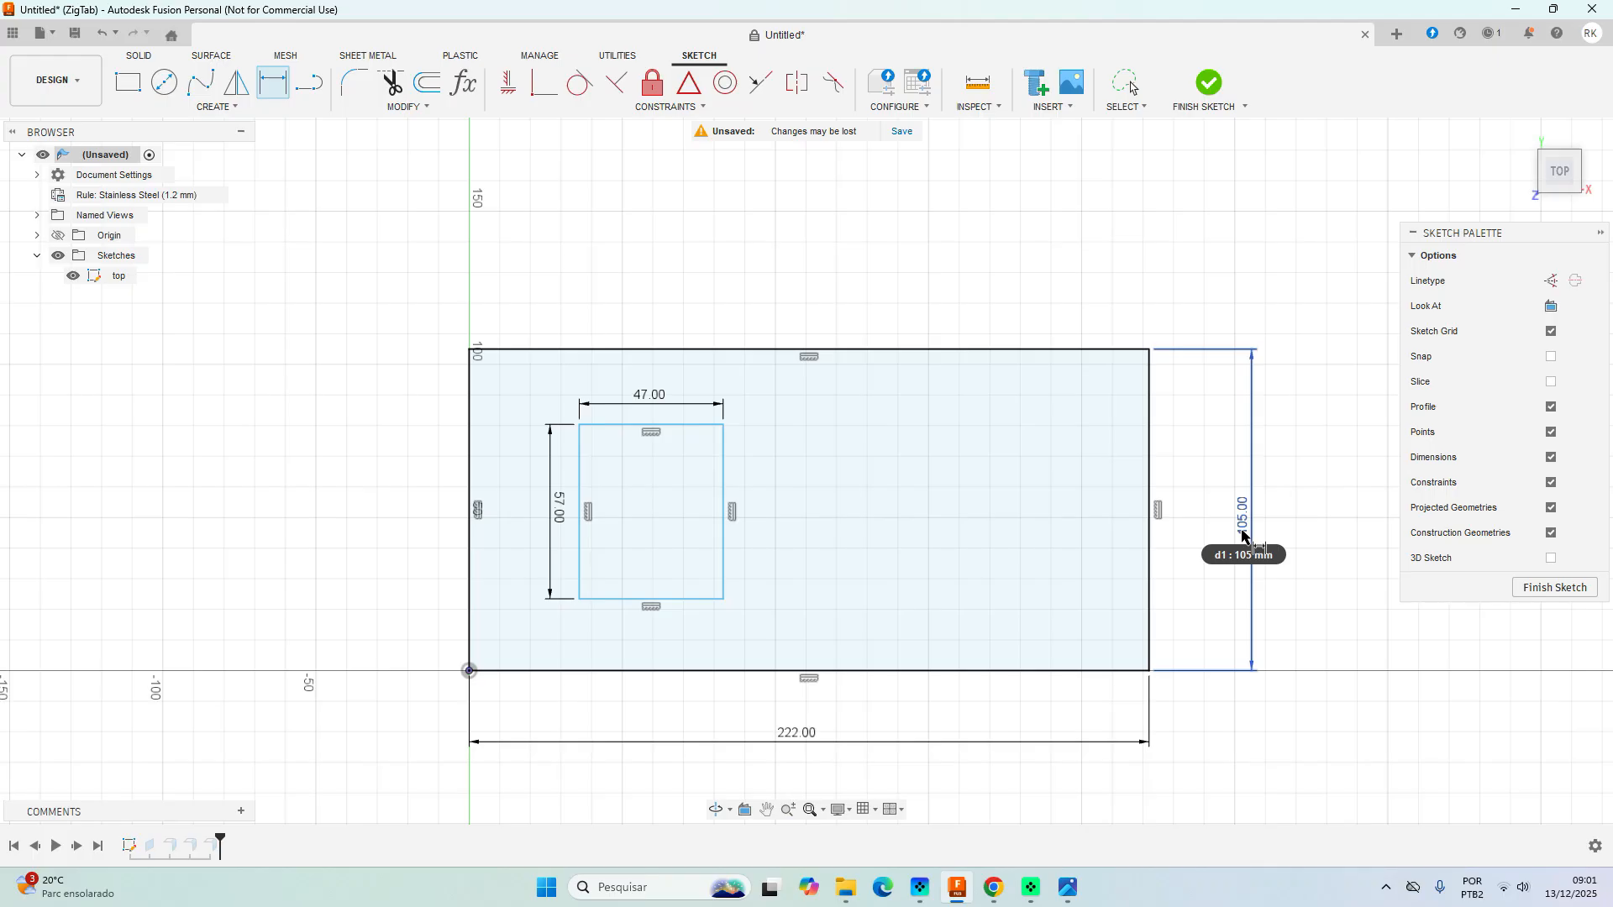
Open the Windows Calculator, subtract 57 from 105 and divide by 2 for the cutout's edge offset, then close it to return to the sketch.
left_click(650, 890)
type("calc")
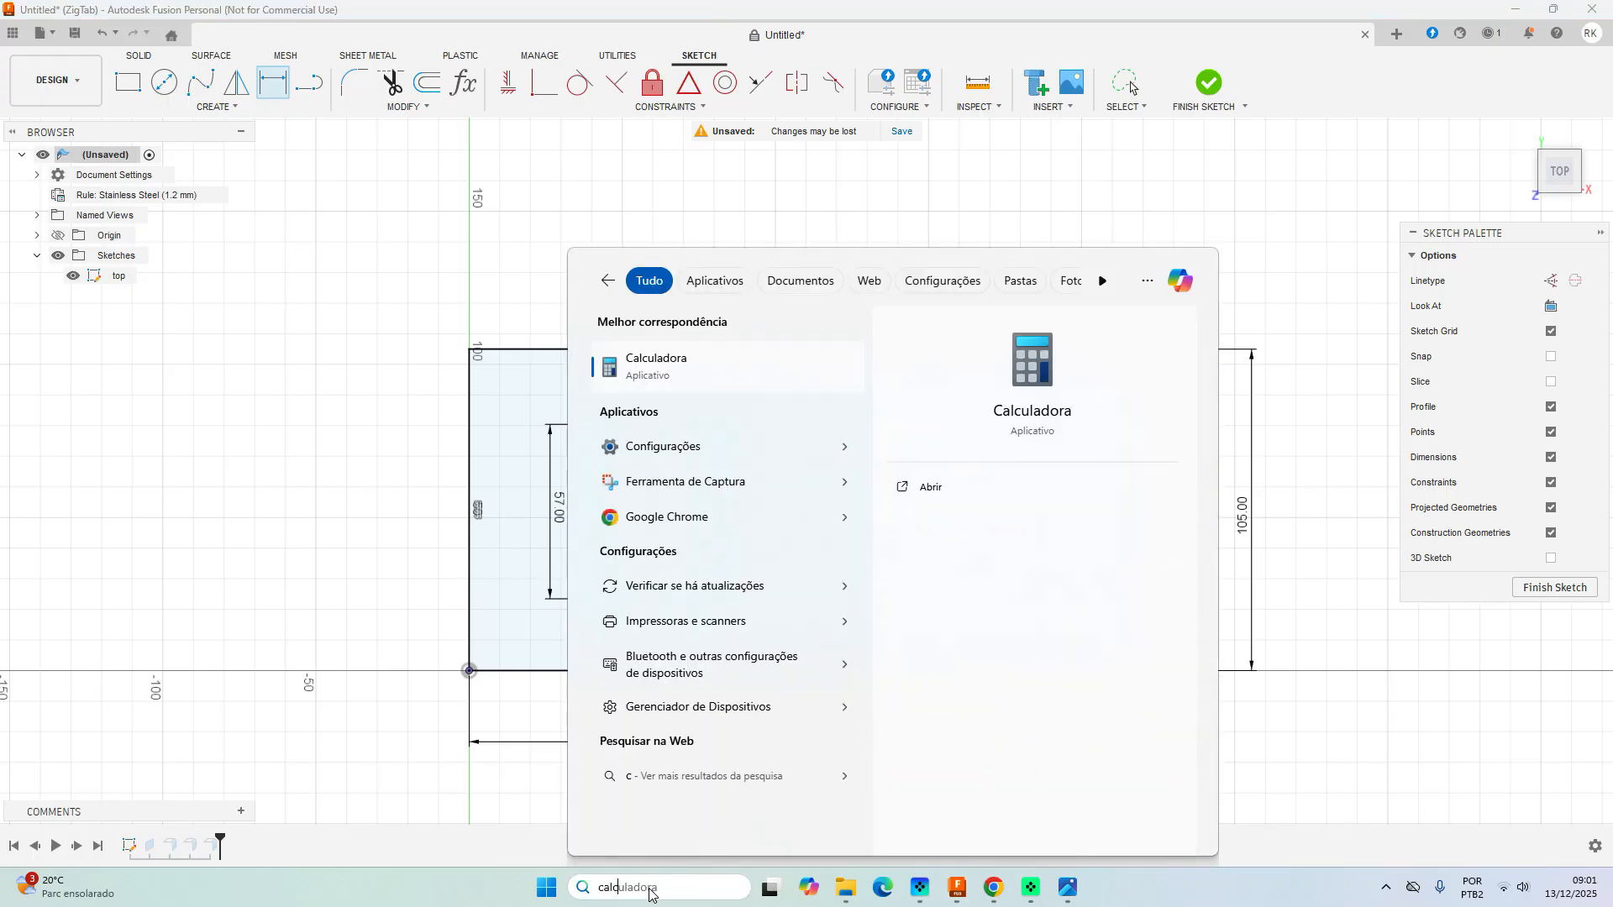
key("Return")
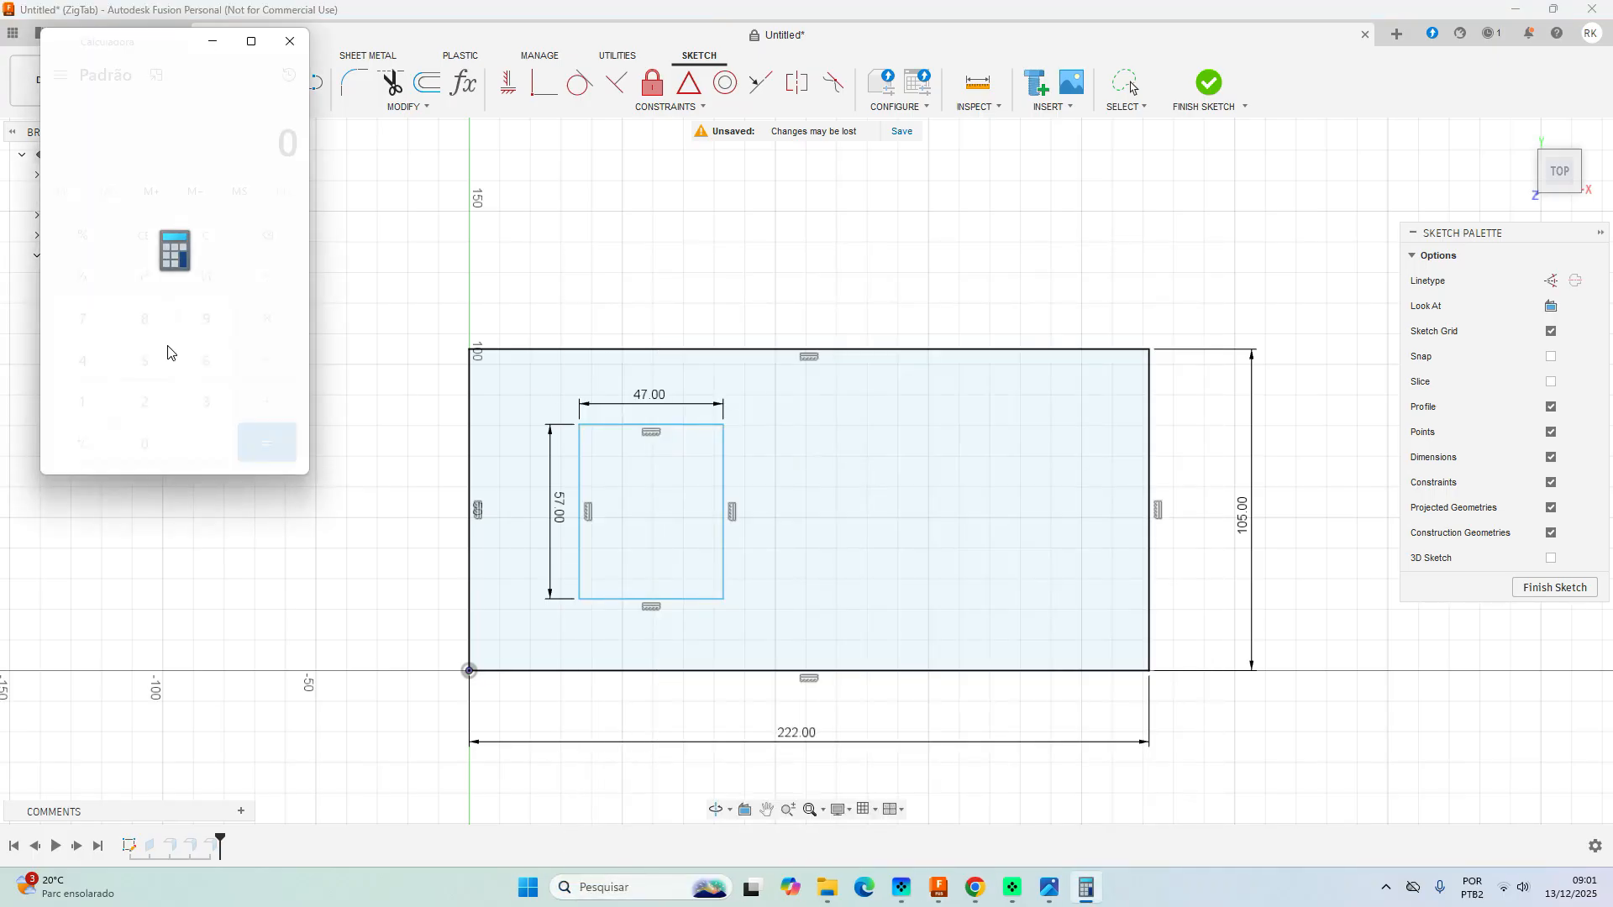
left_click(88, 418)
left_click(139, 450)
left_click(141, 362)
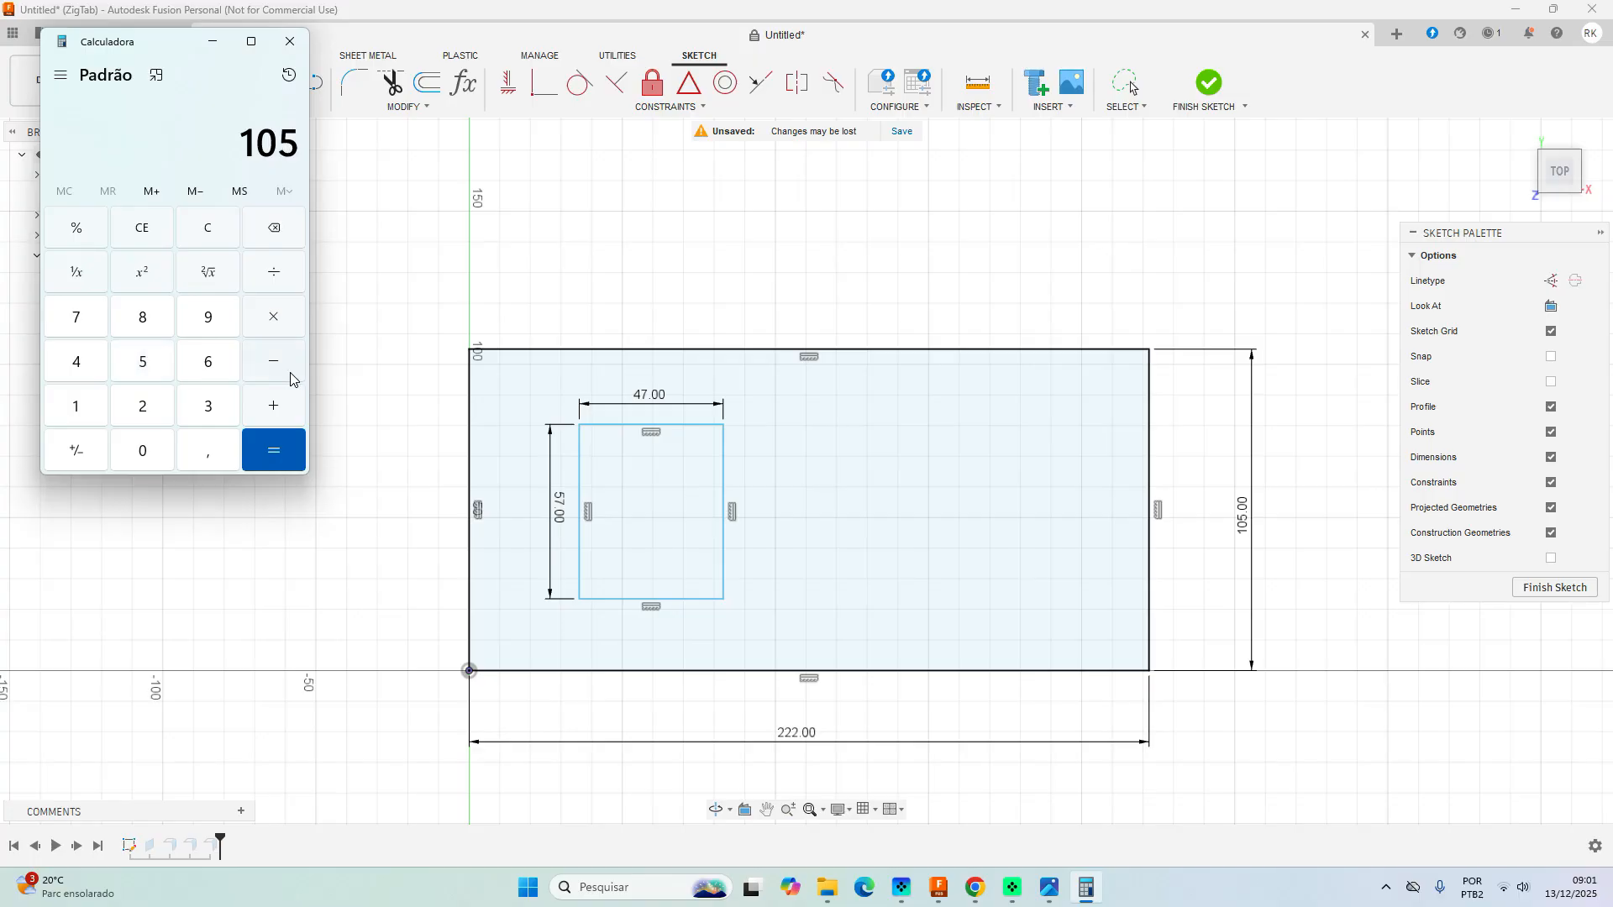
left_click(282, 367)
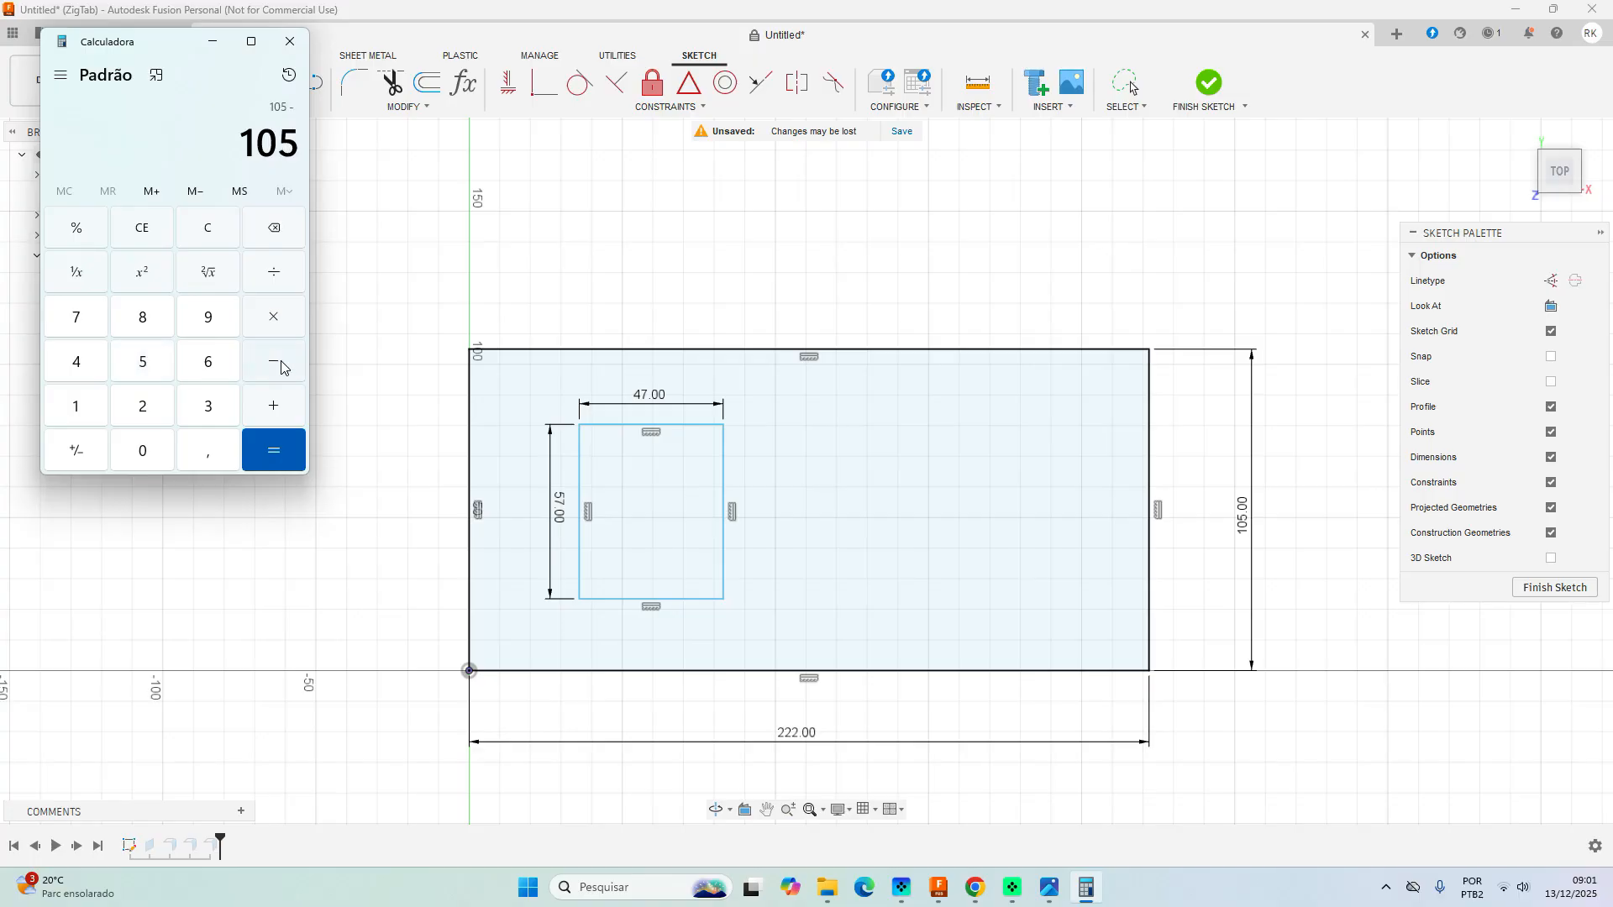
left_click(144, 363)
left_click(92, 331)
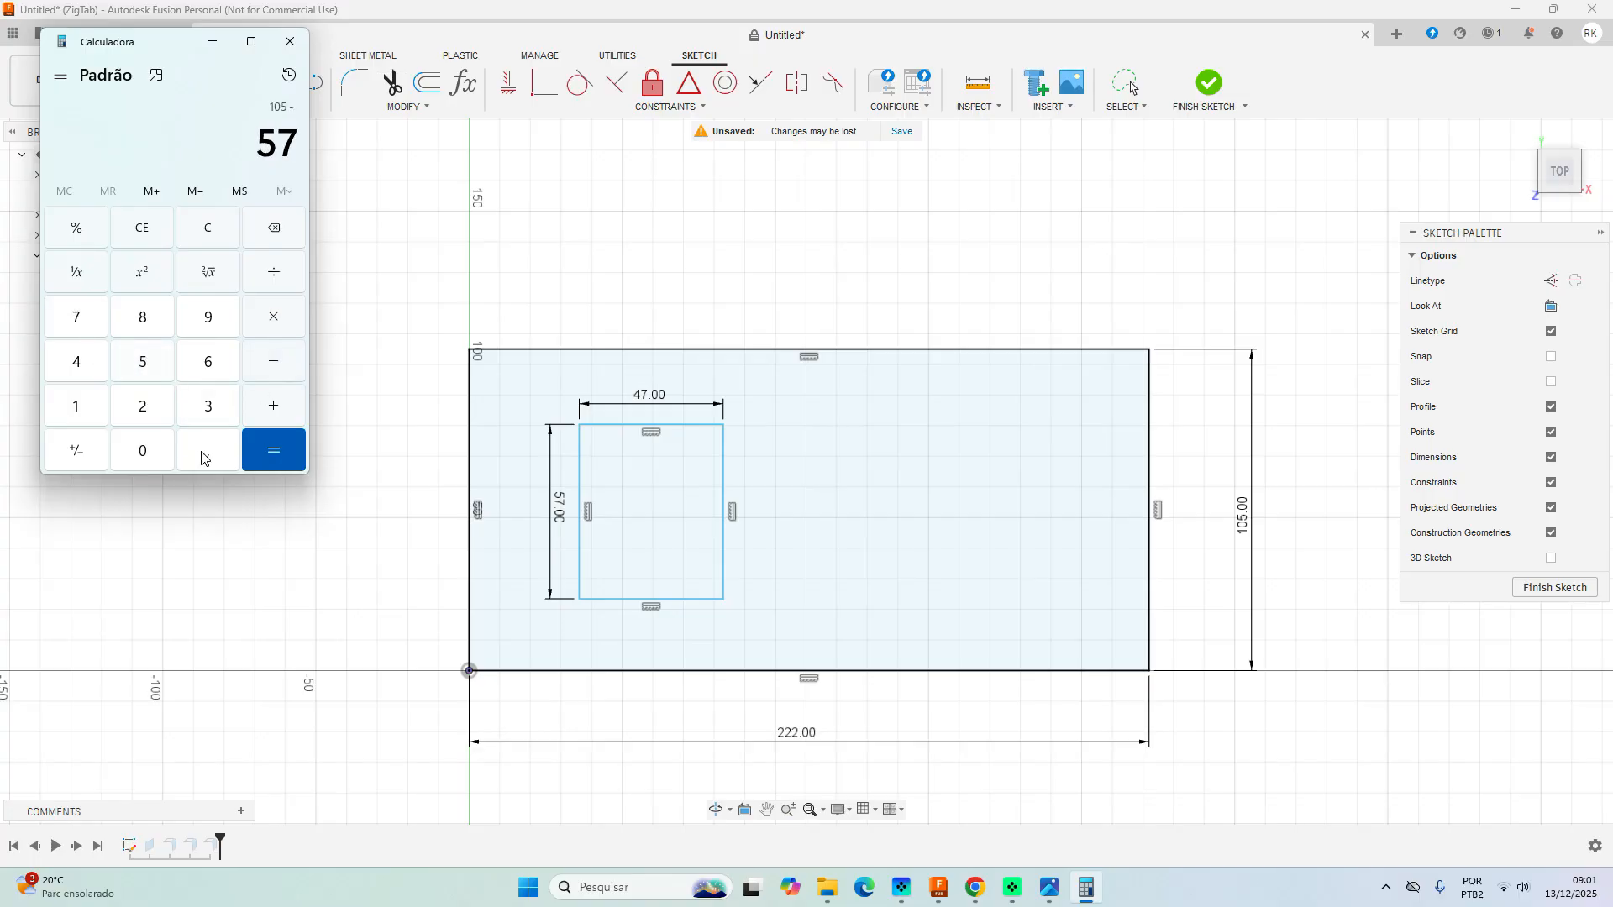
left_click(283, 454)
left_click(284, 277)
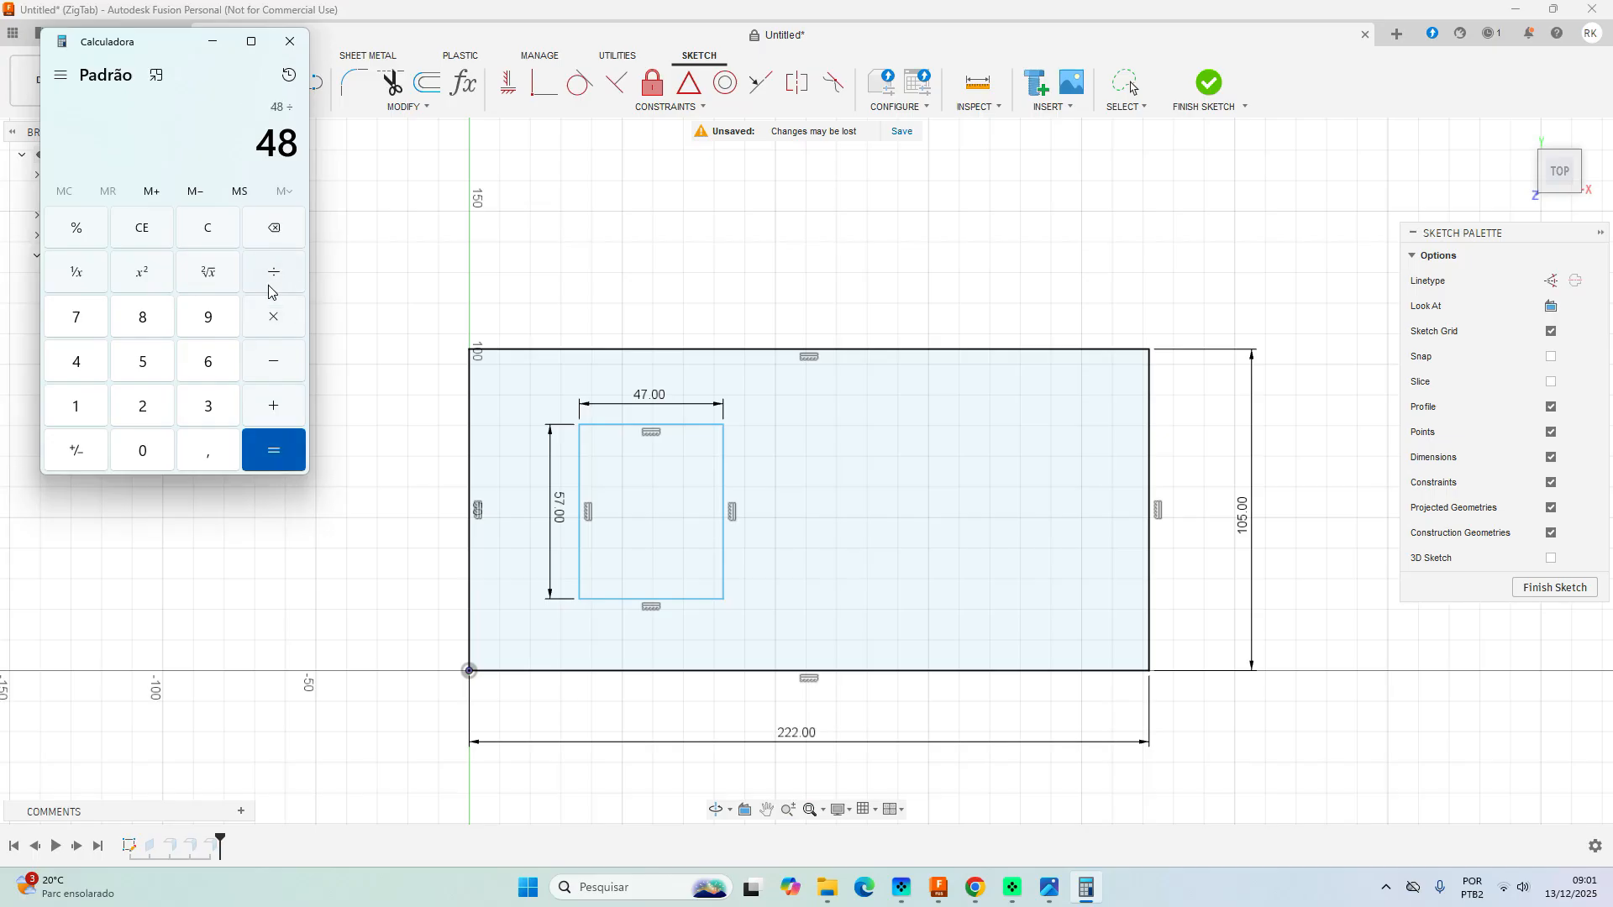
left_click(136, 412)
left_click(294, 459)
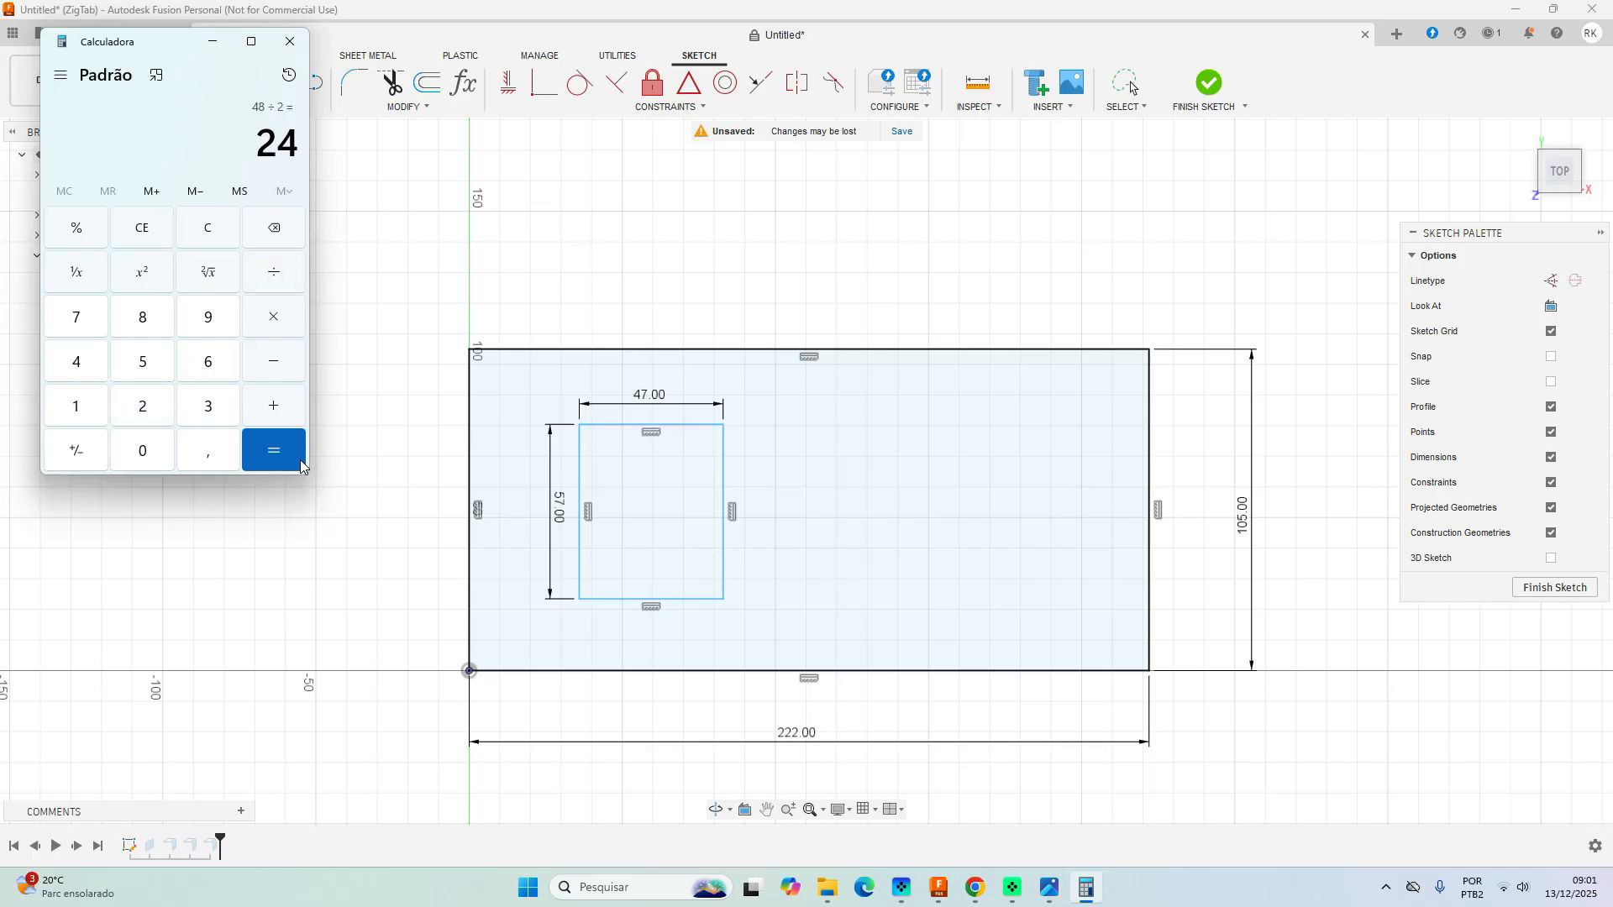
left_click(287, 43)
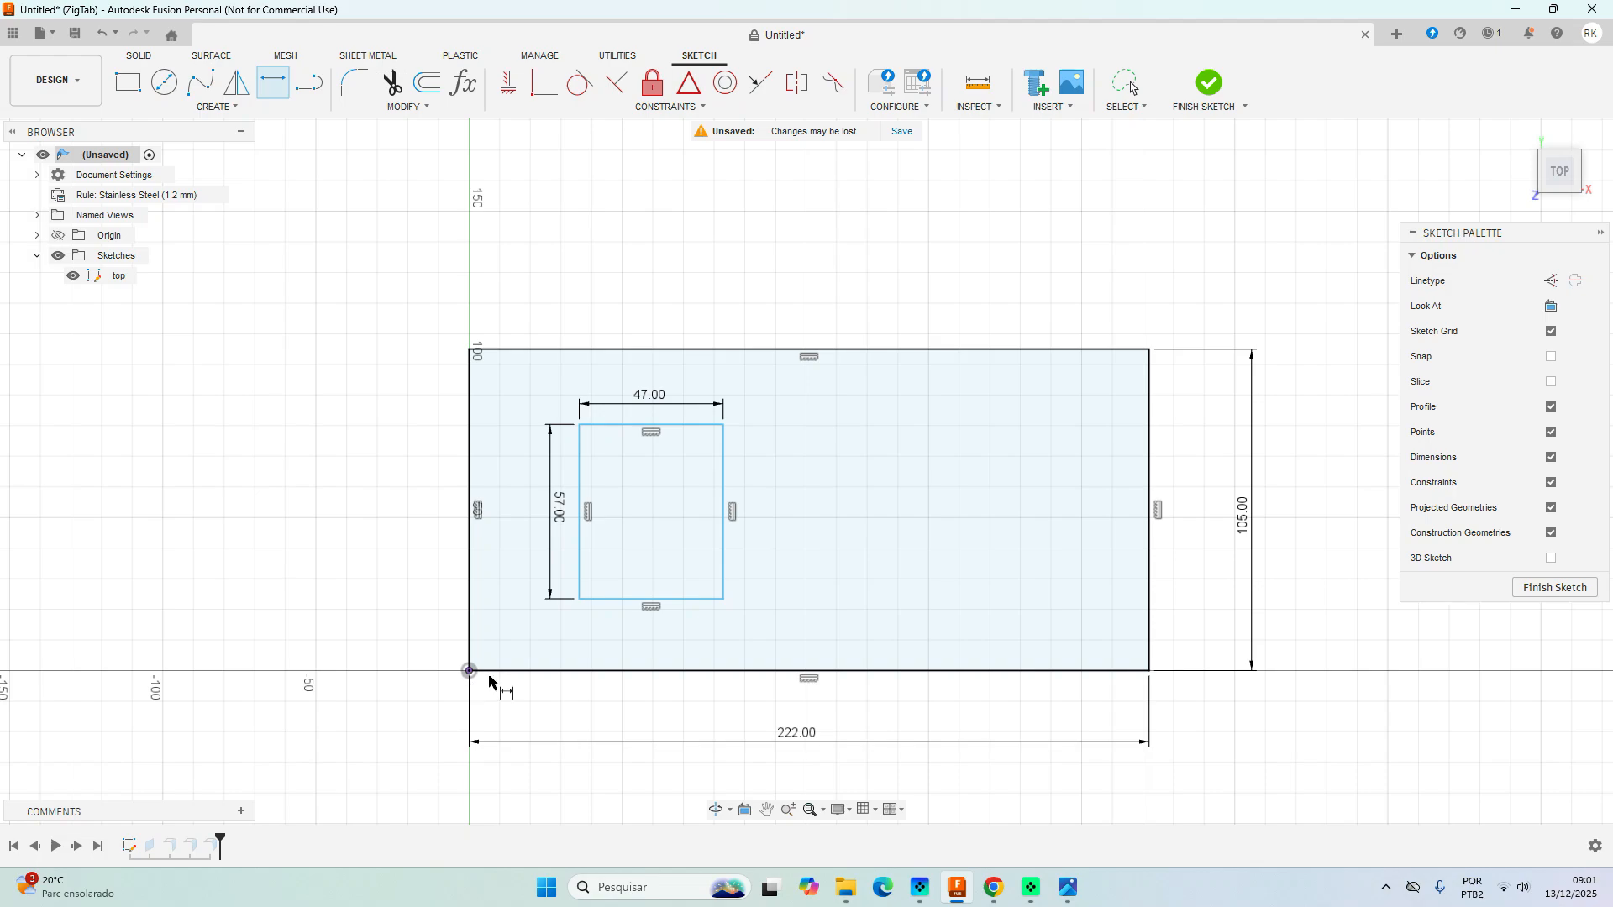
scroll(483, 675, "up", 2)
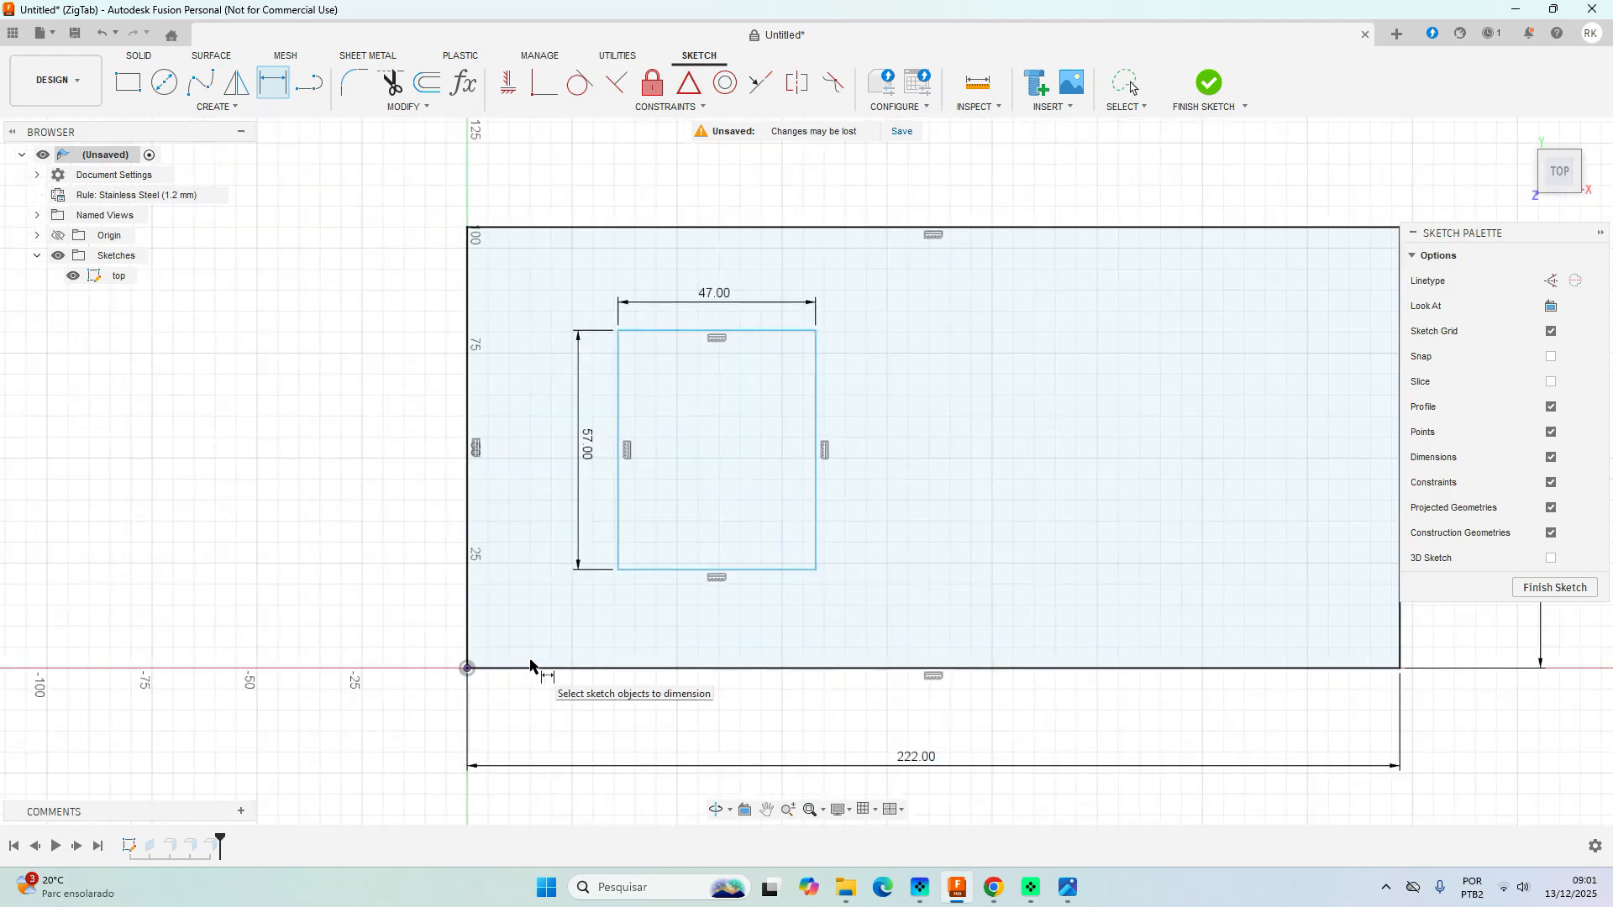
Dimension the cutout's lower-left corner 24 mm vertically from the origin corner of the base outline.
left_click(618, 570)
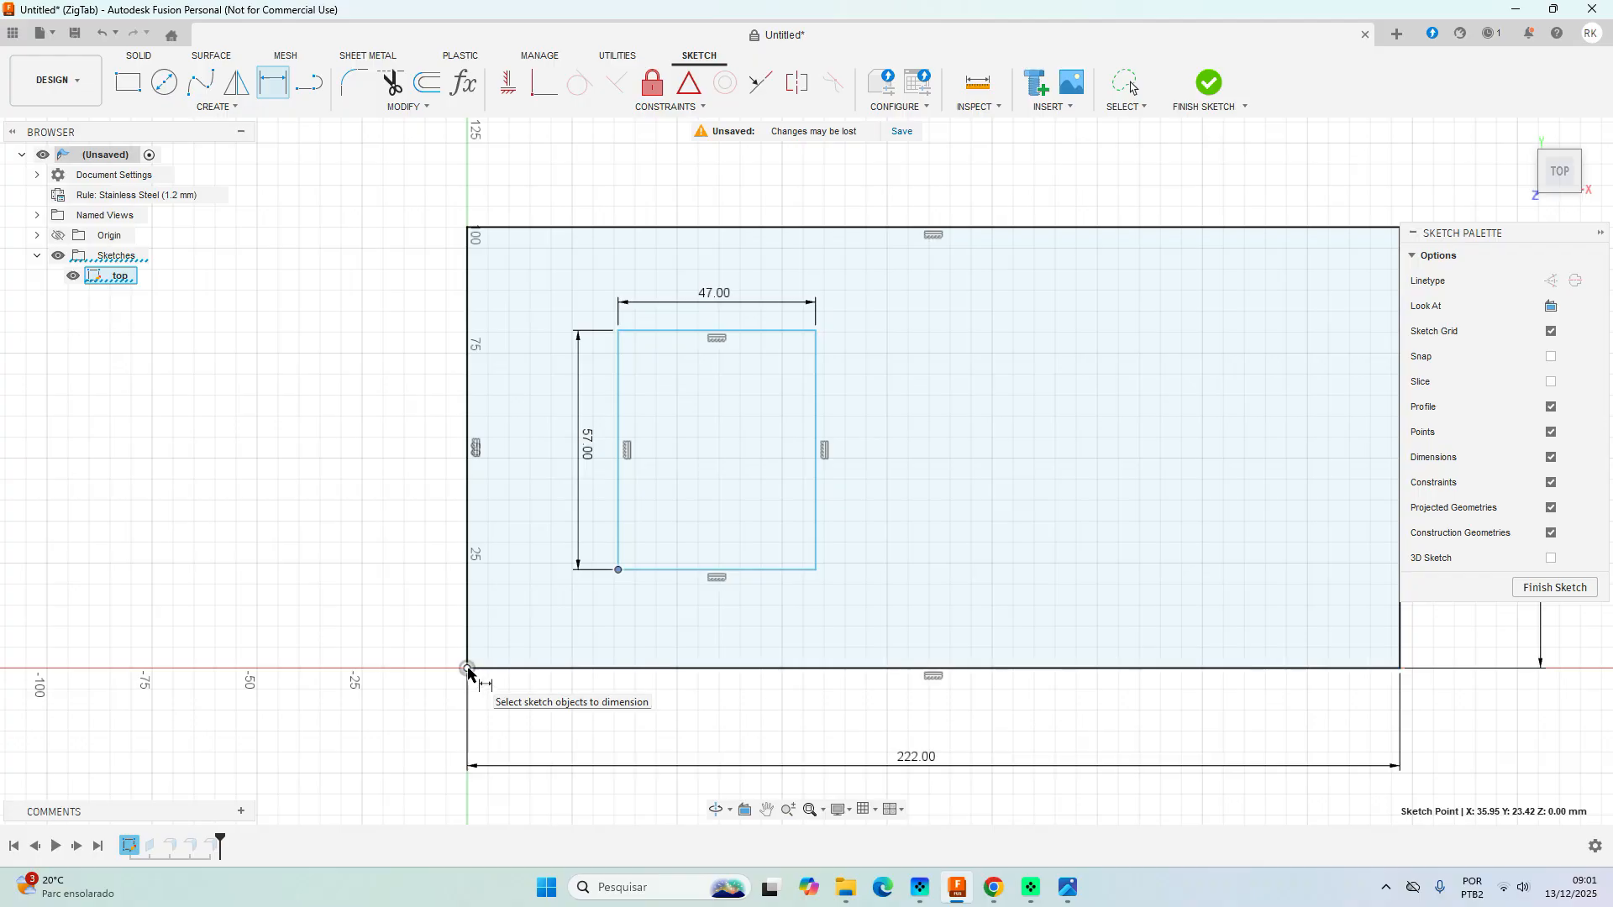
left_click(468, 669)
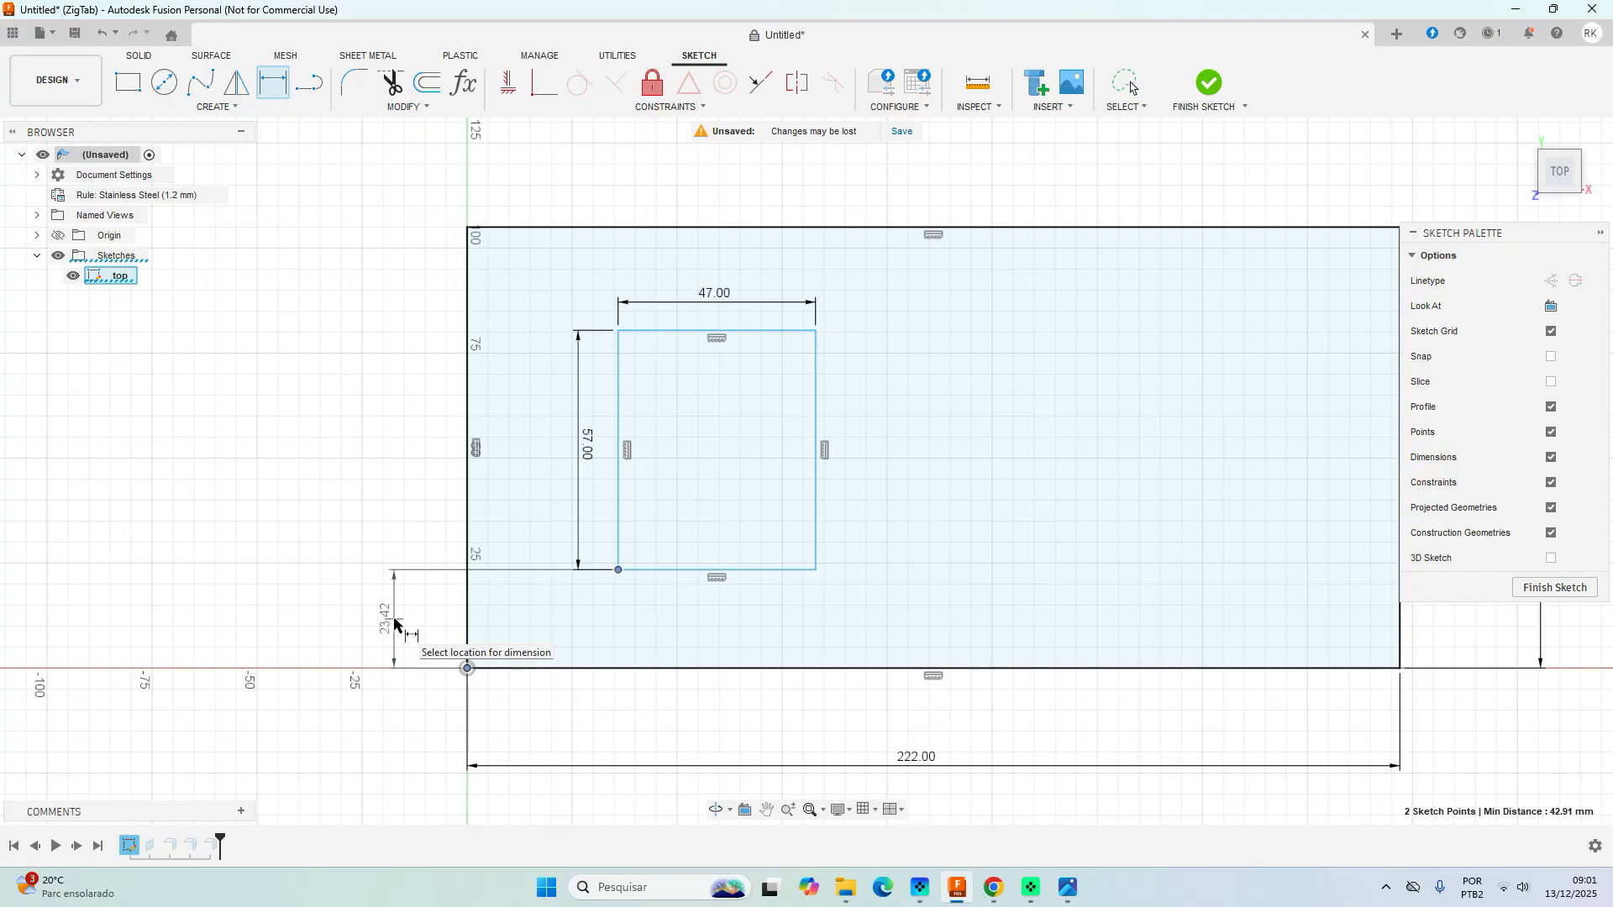
left_click(394, 624)
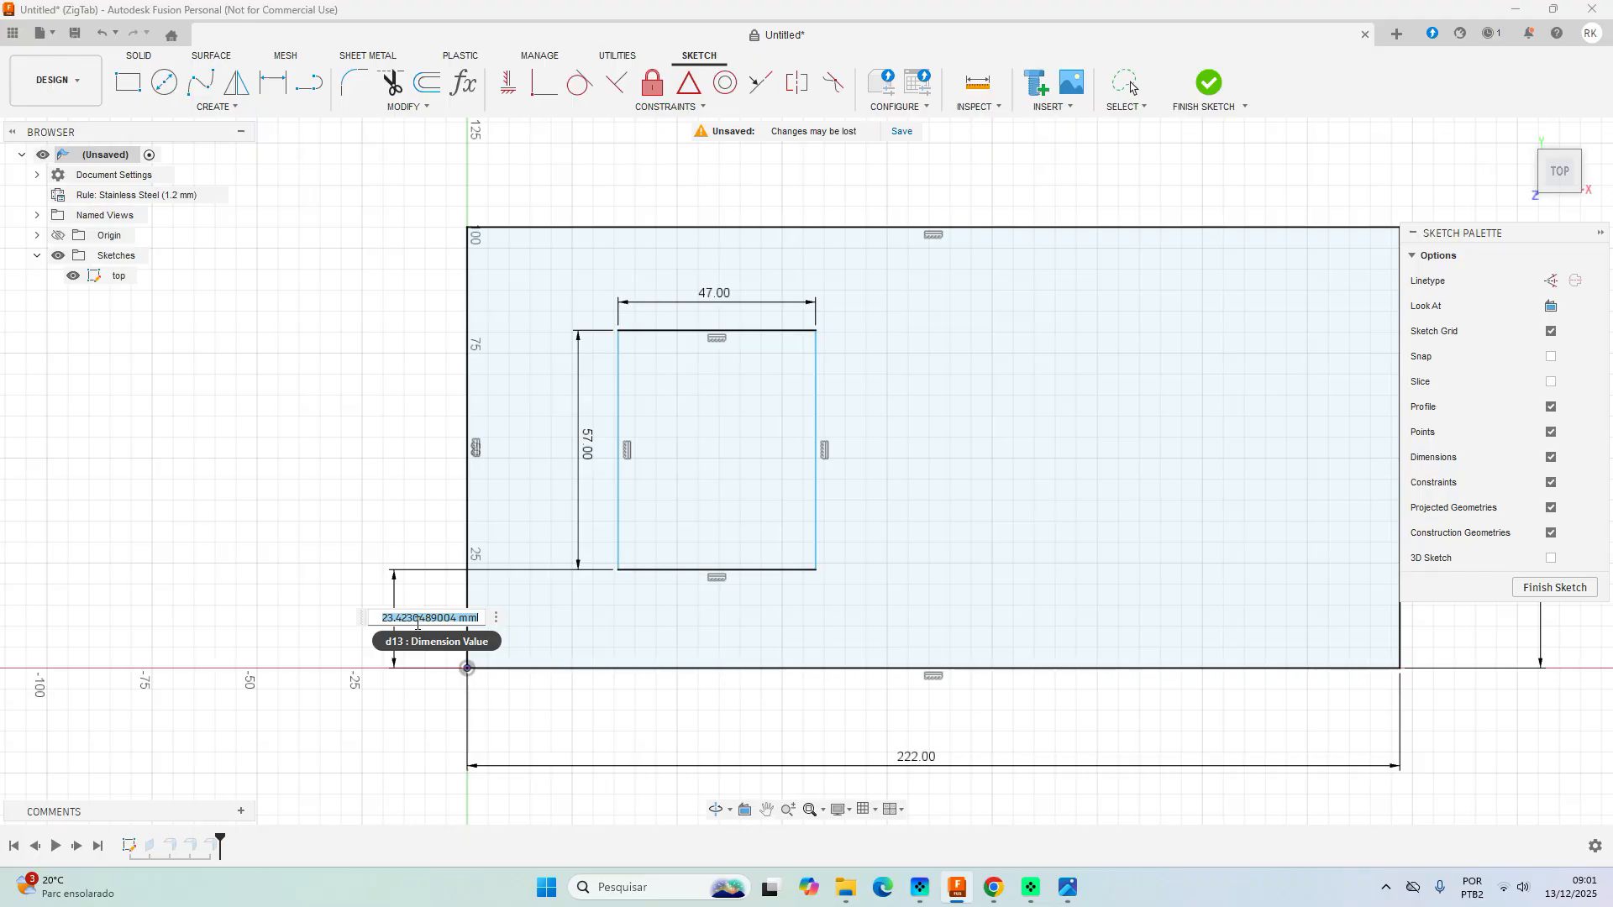
type("24")
key("Return")
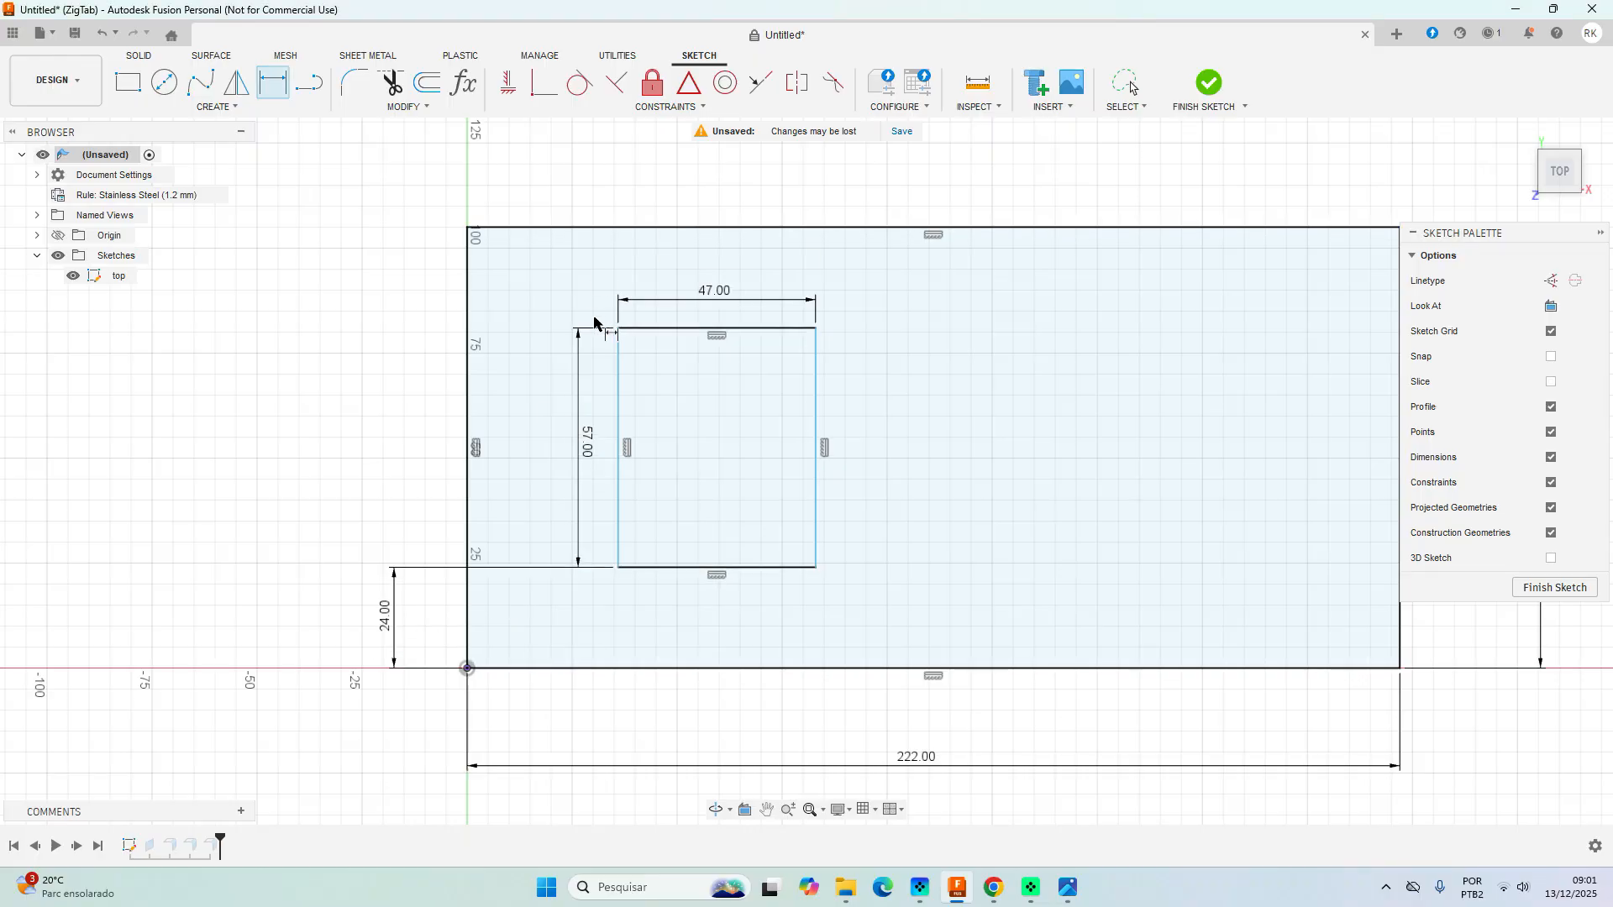
Try to dimension the vertical distance between the cutout's upper-left corner and the base outline's upper-left corner.
left_click(619, 327)
left_click(467, 228)
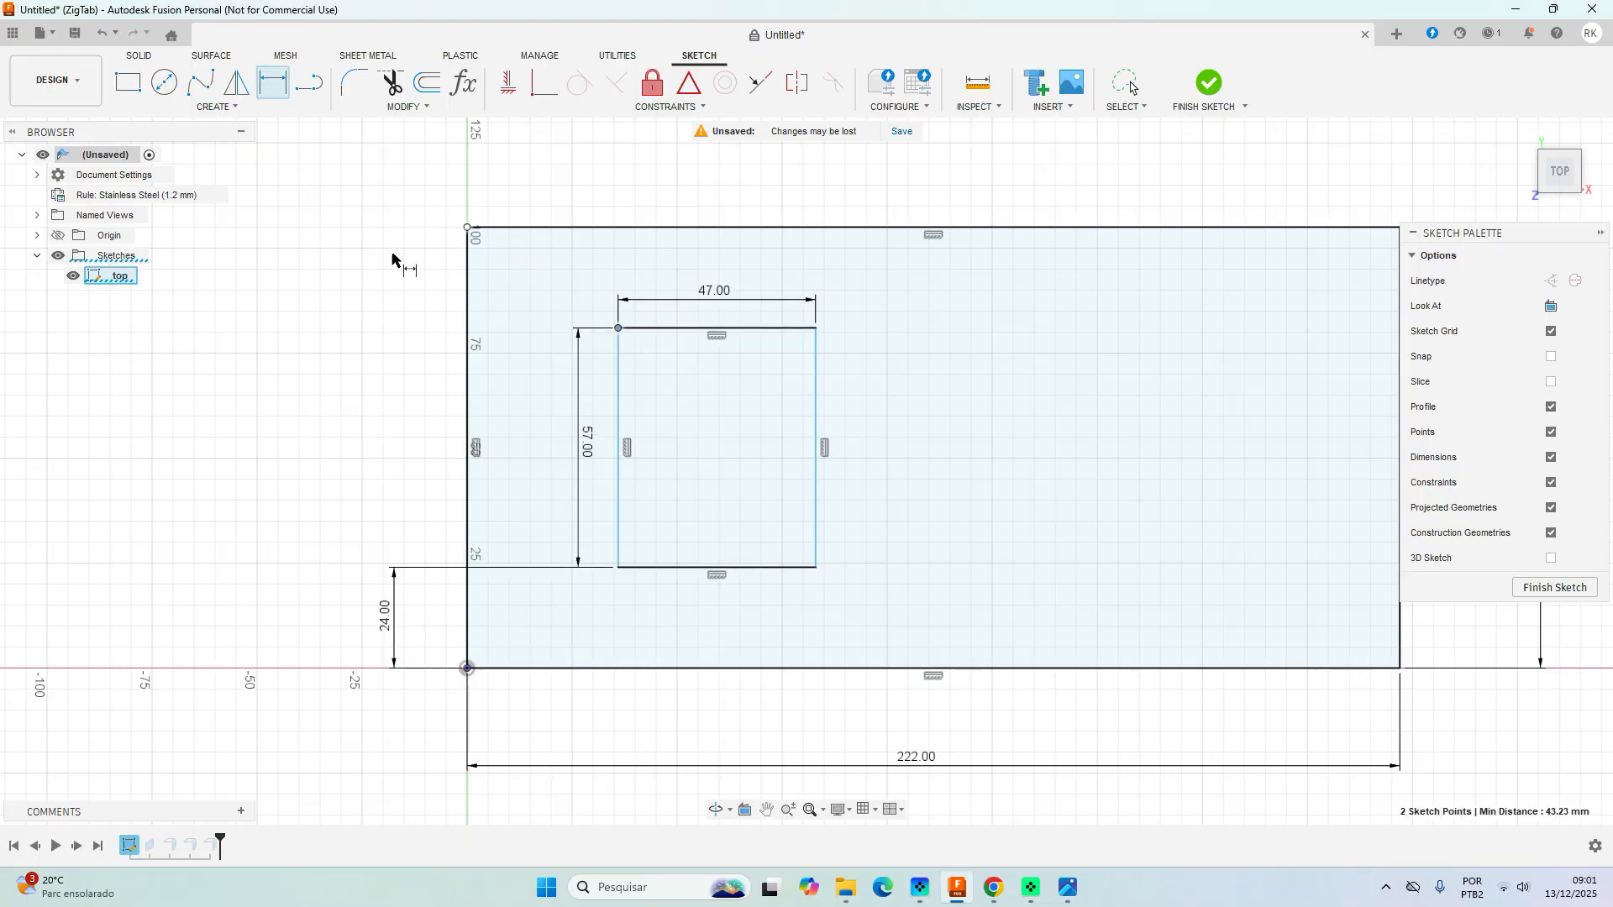
left_click(385, 280)
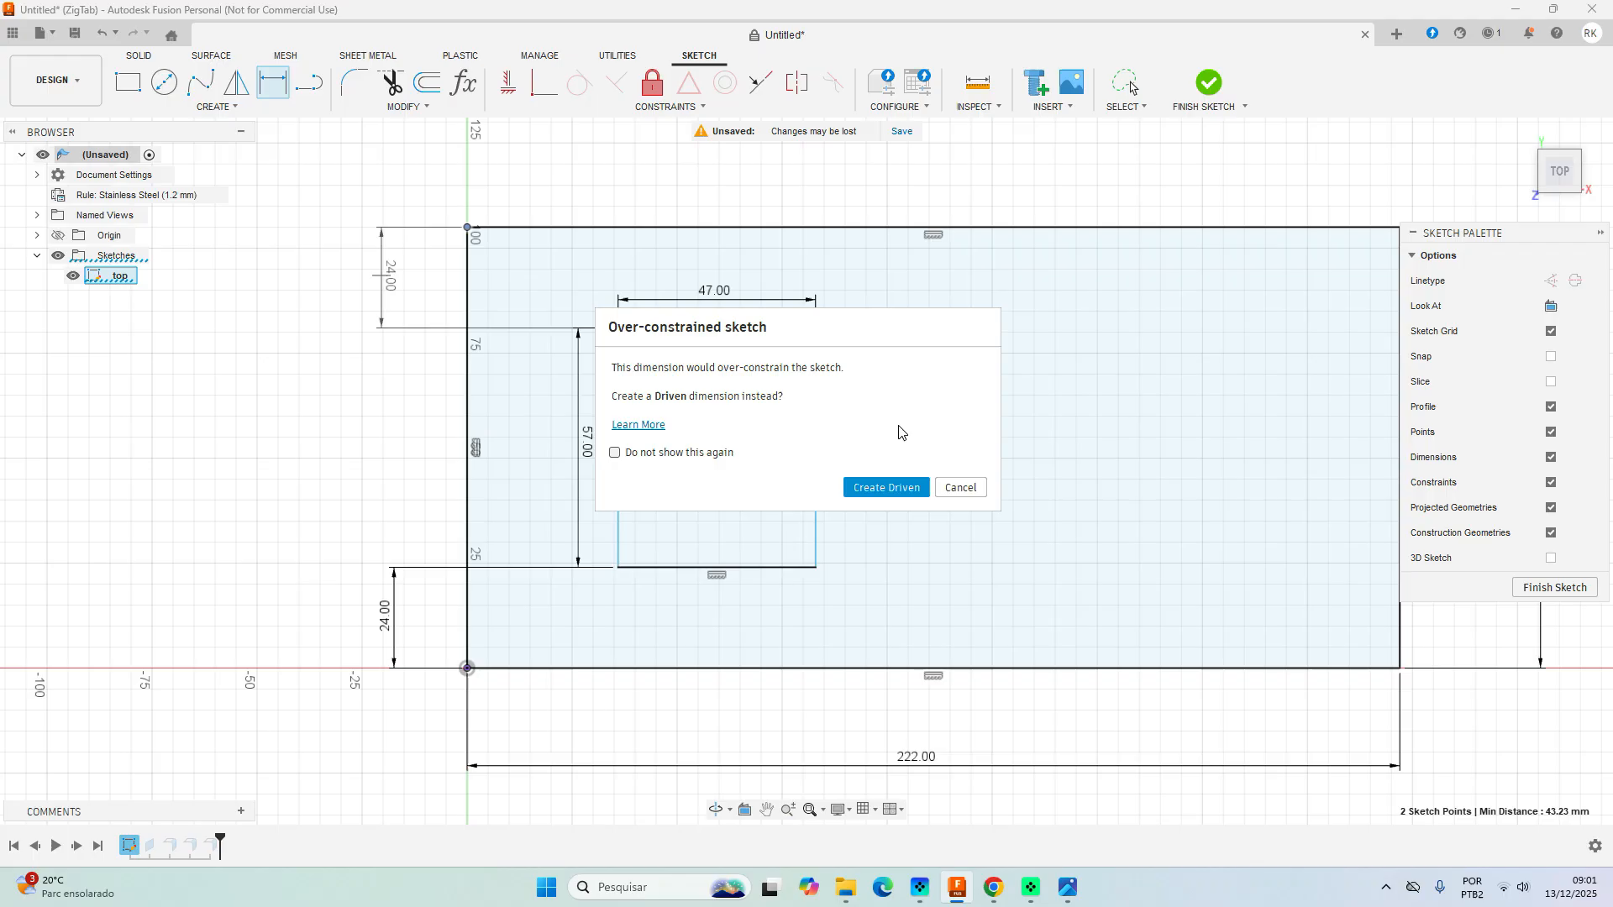
left_click(963, 494)
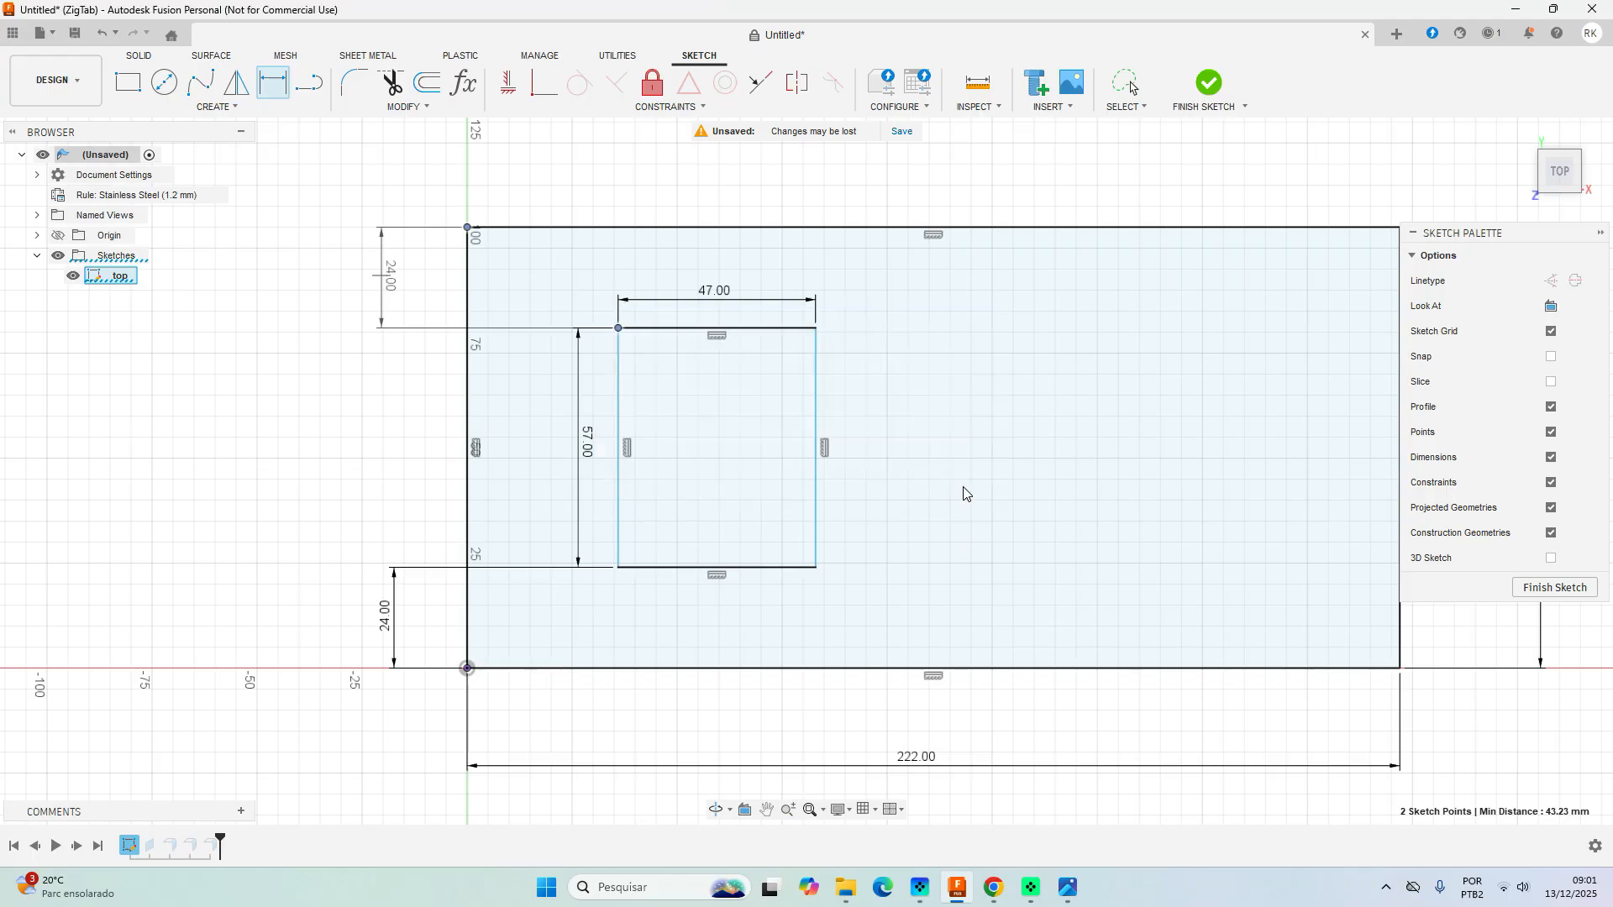
middle_click_drag(257, 514, 255, 533)
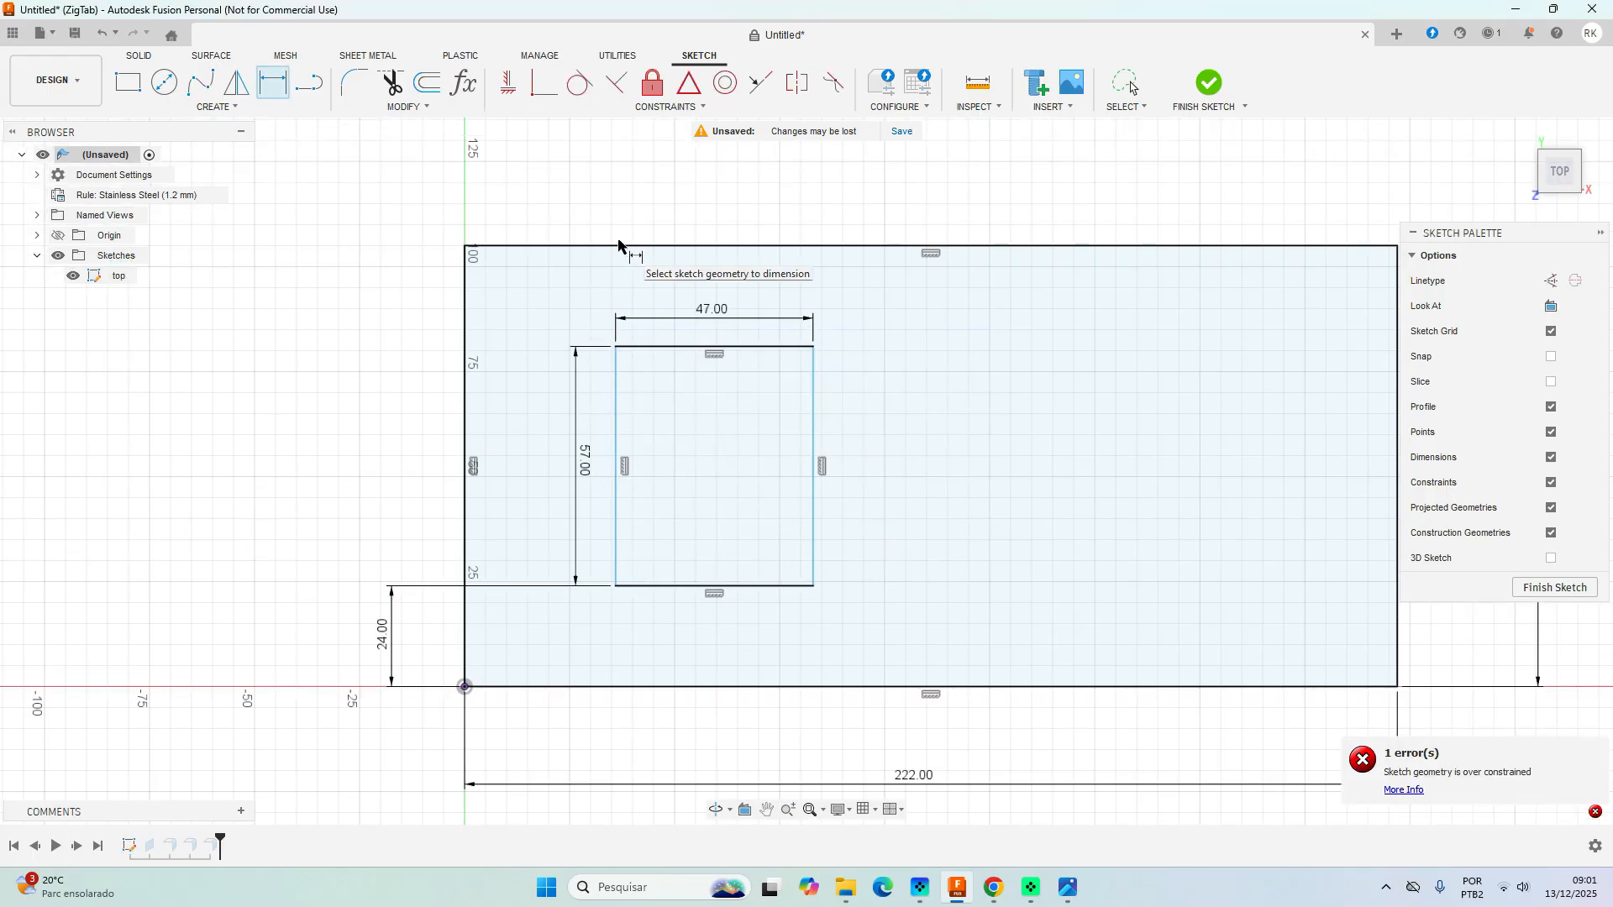
Switch to the manufacturer's drawing in the browser to examine the cutout and mounting-hole positions across its views, and return to the Fusion sketch.
mouse_move(1000, 897)
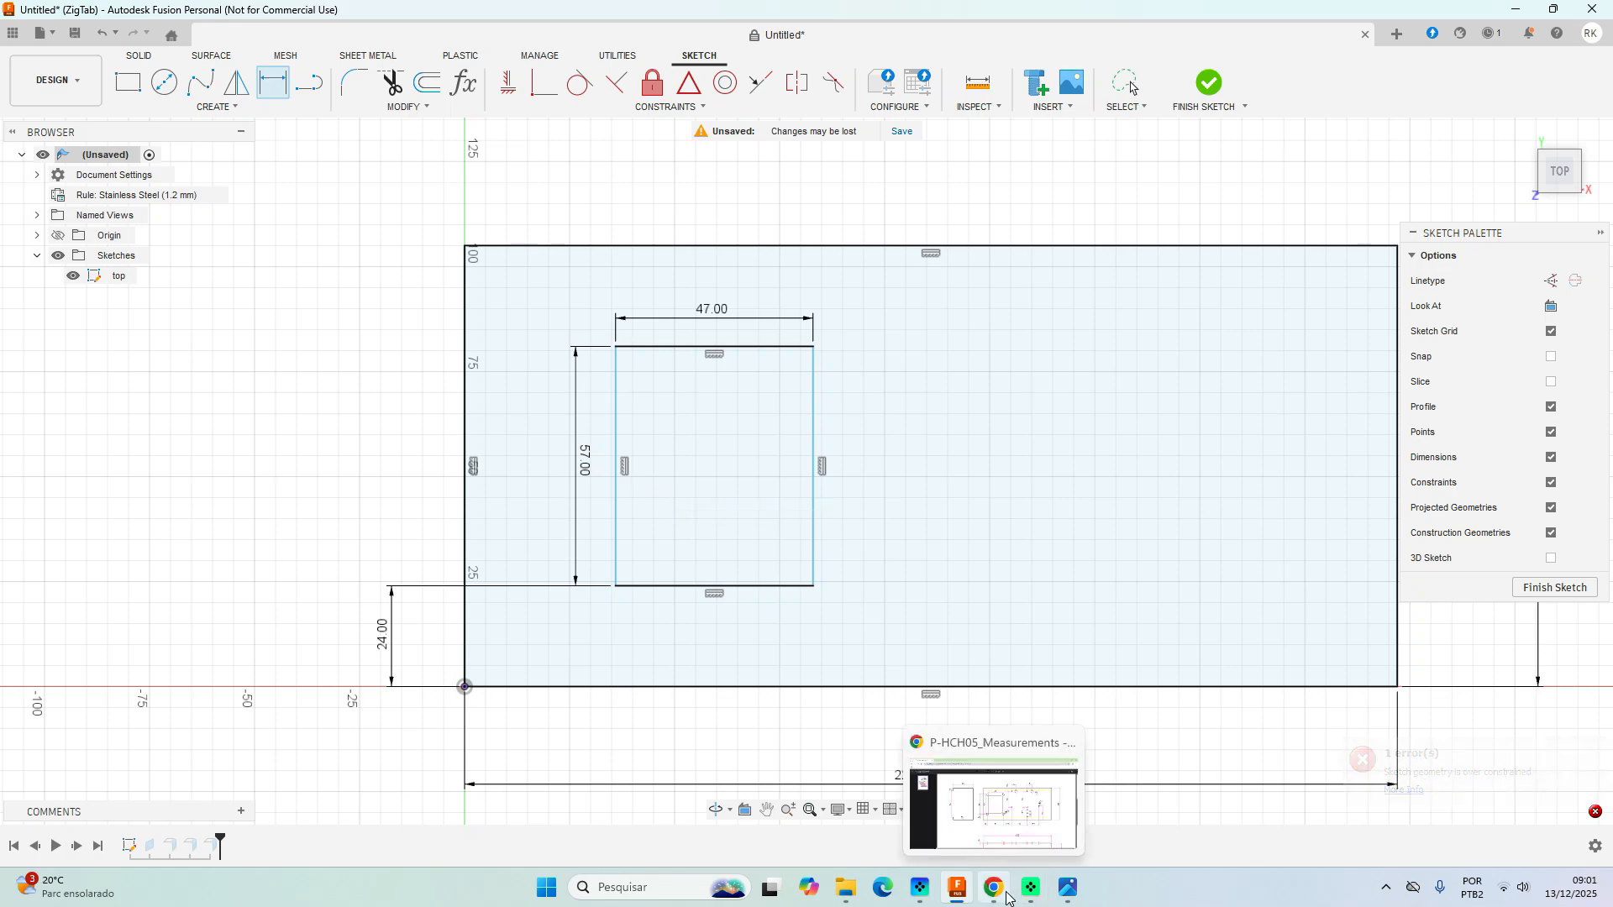
left_click(999, 897)
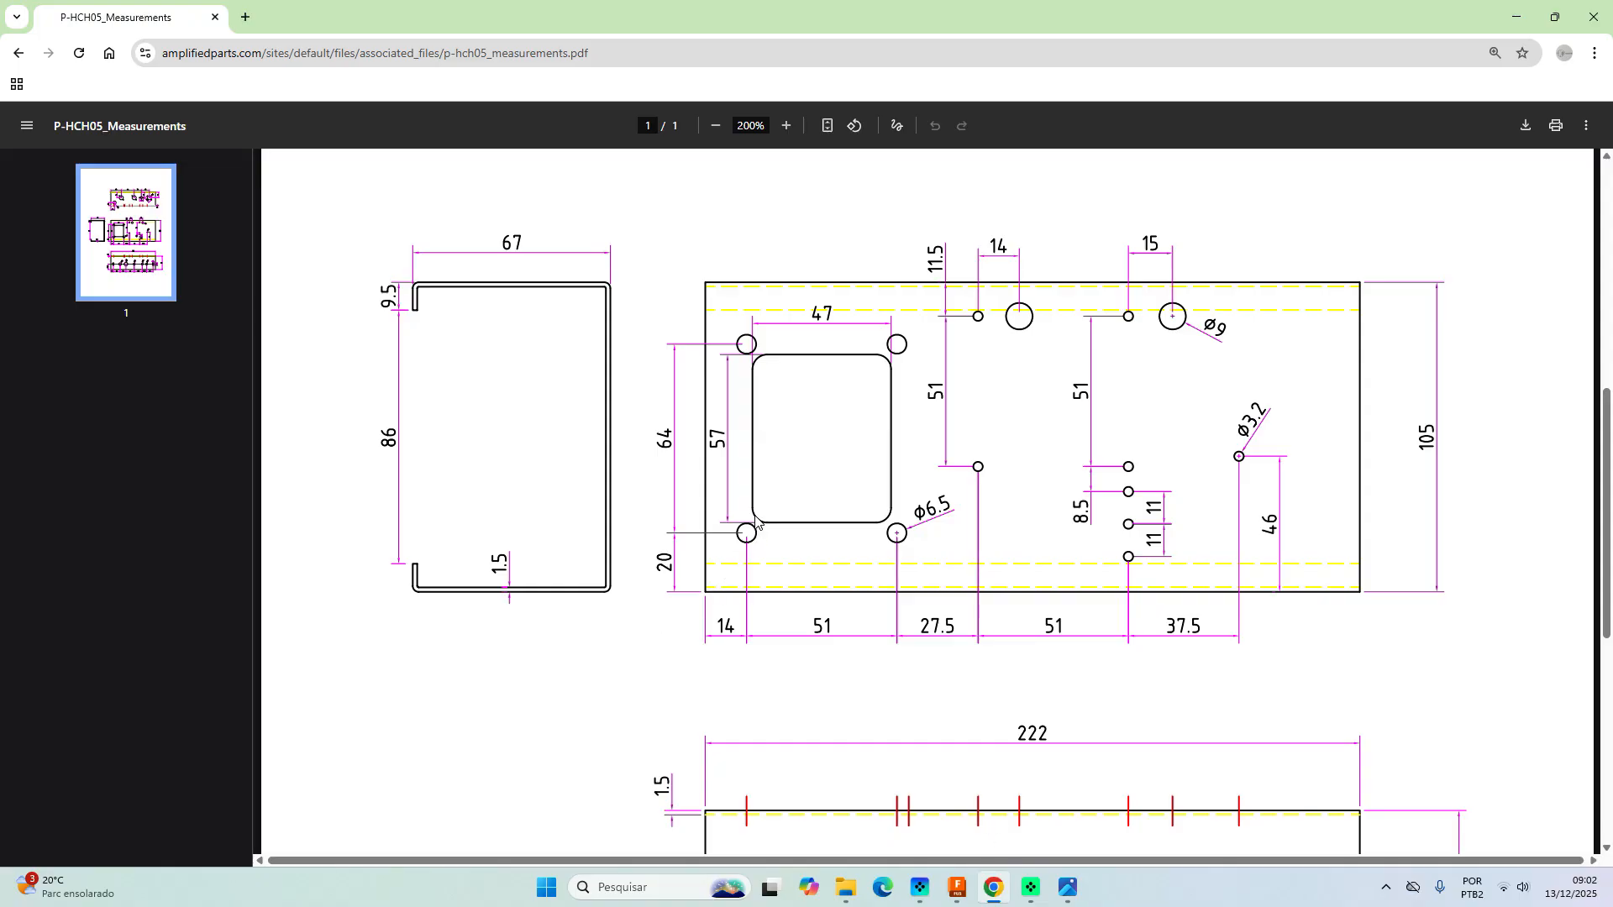
scroll(755, 514, "down", 5)
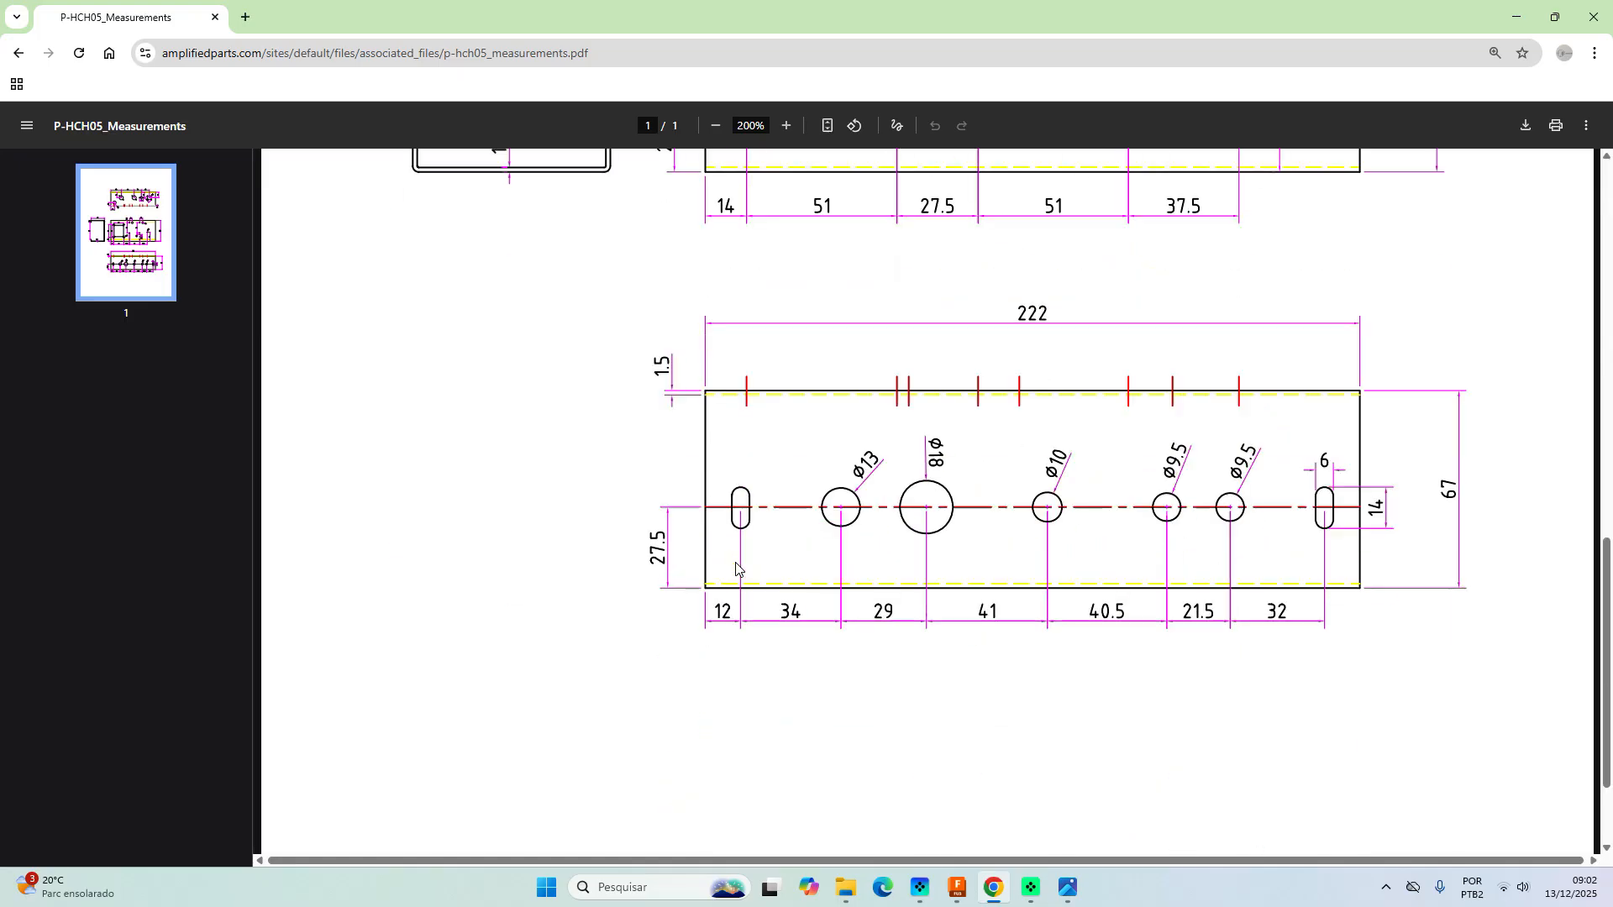
scroll(744, 538, "up", 6)
scroll(743, 546, "up", 3)
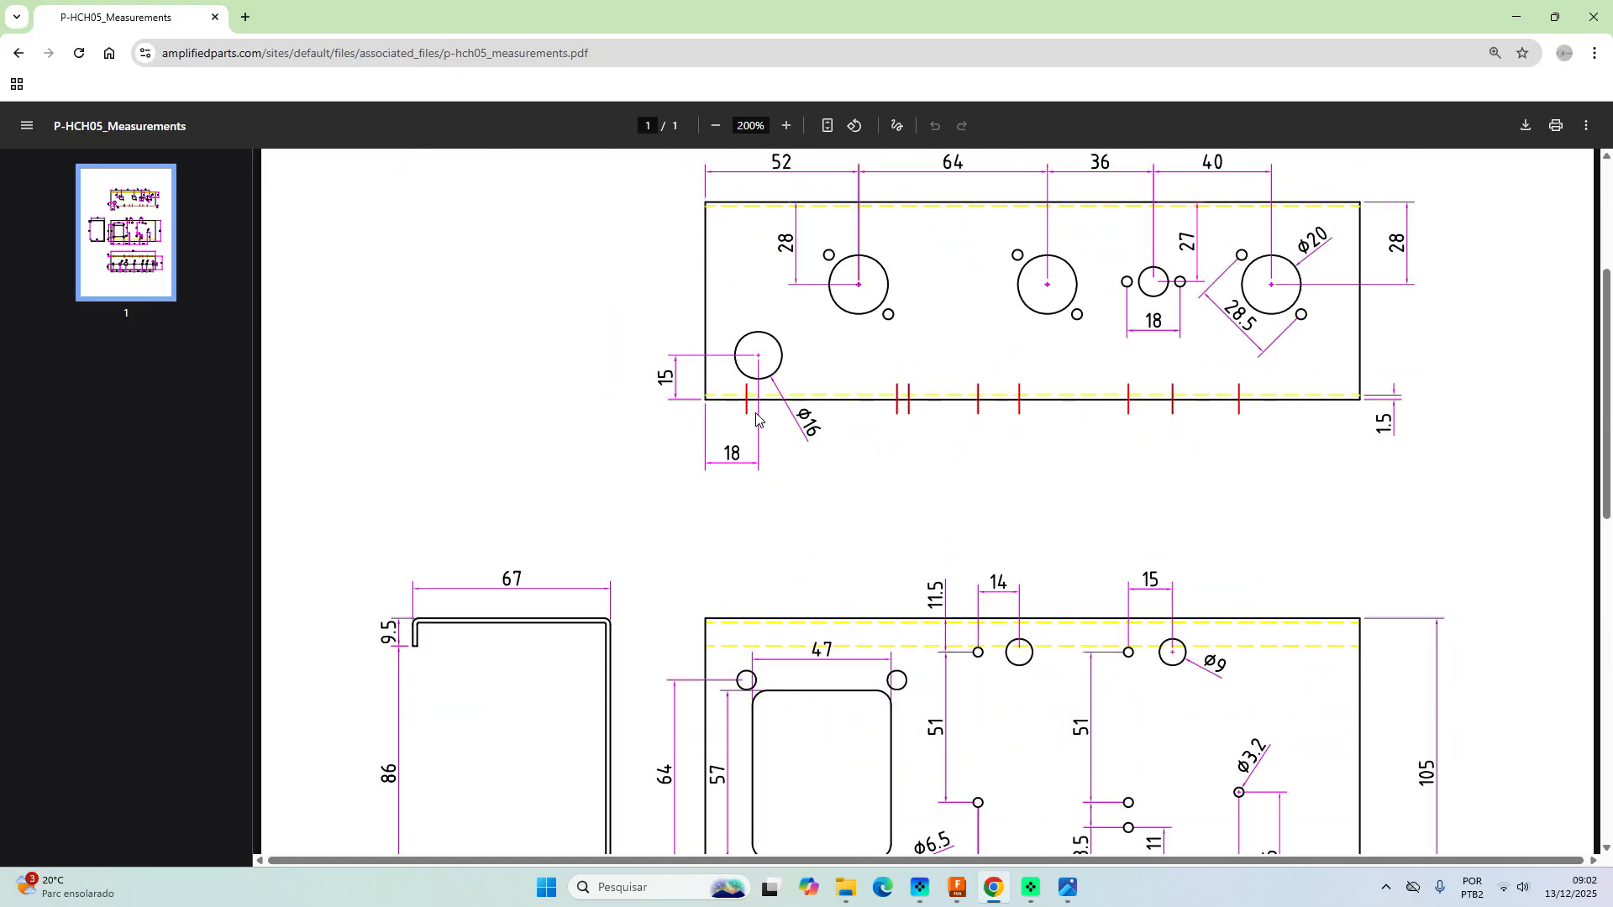
scroll(756, 445, "down", 4)
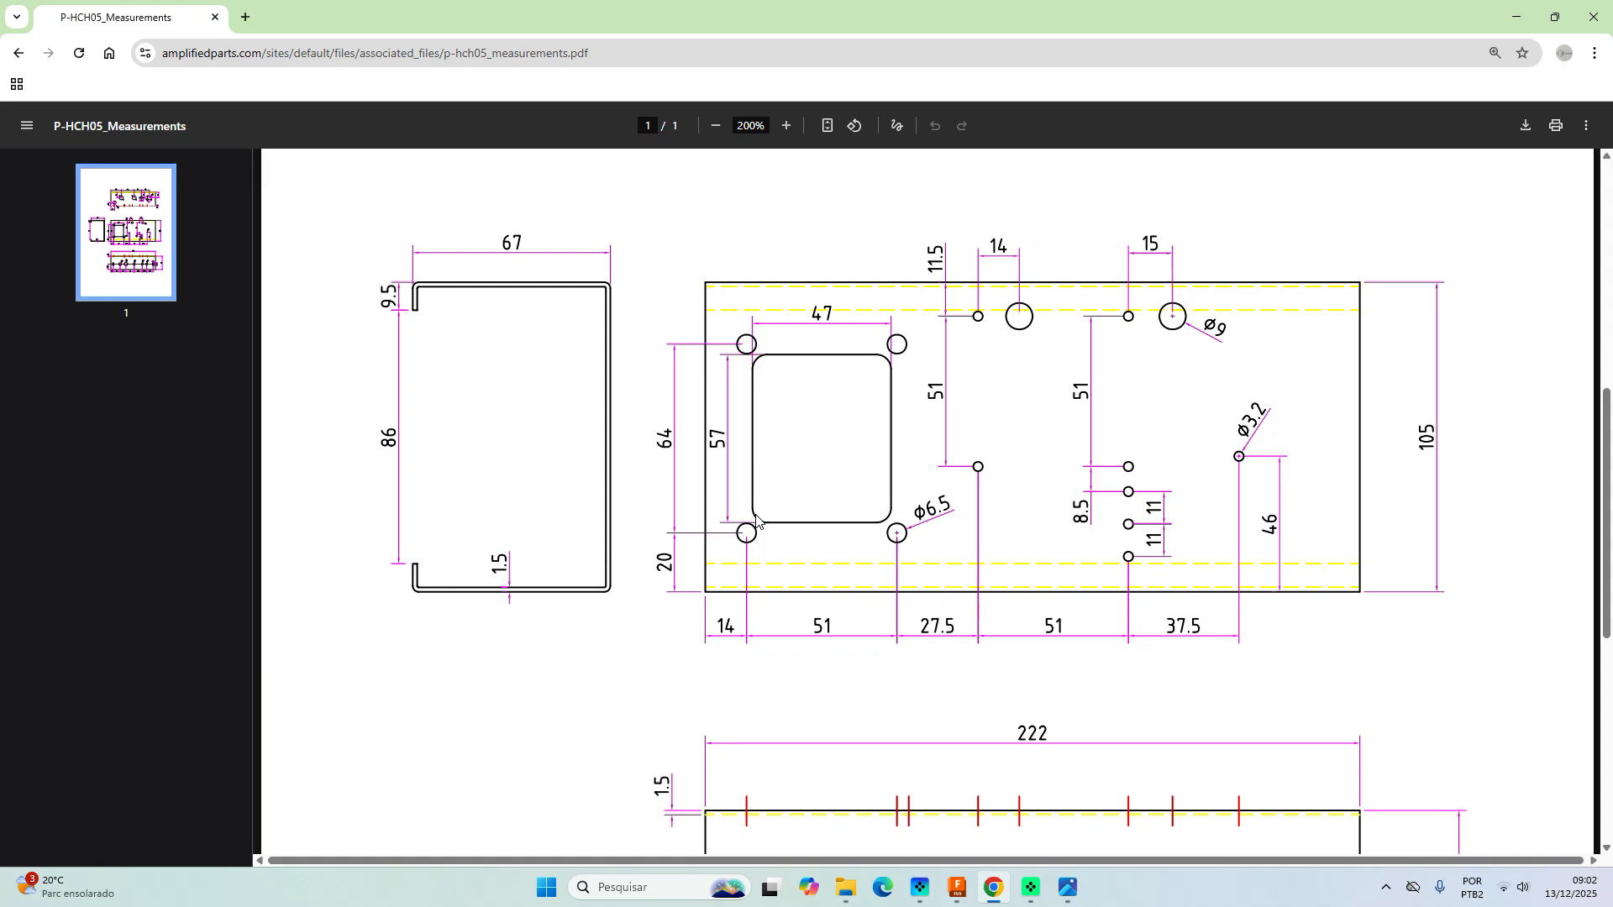
left_click(957, 888)
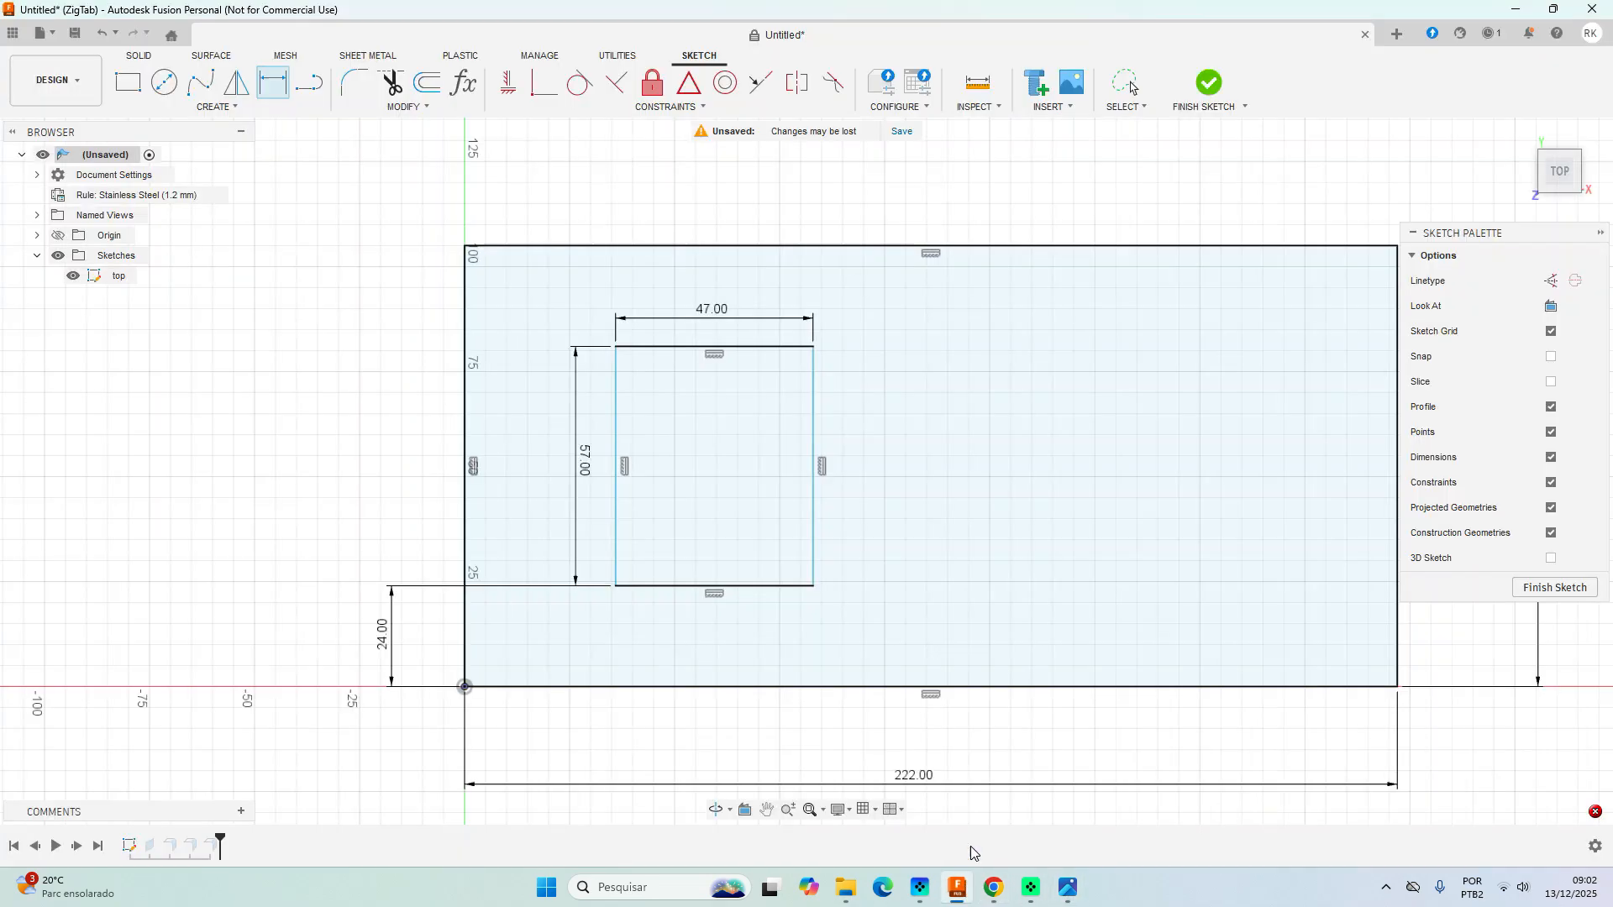
Dimension the cutout's left edge 16 mm horizontally from the origin corner.
left_click(618, 564)
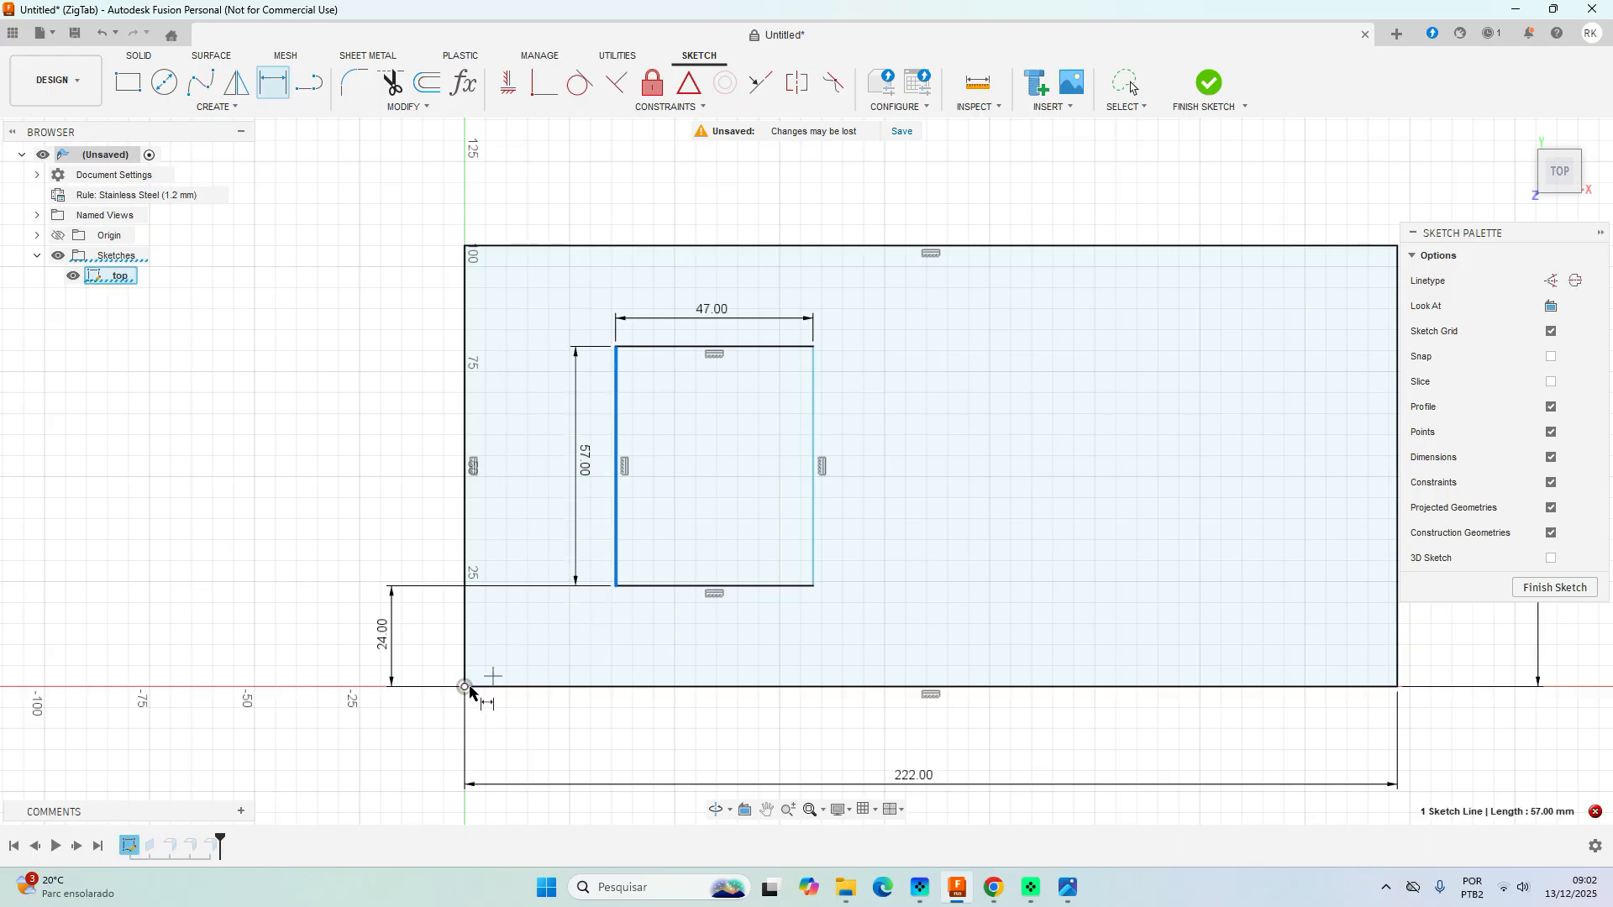
left_click(464, 686)
left_click(519, 734)
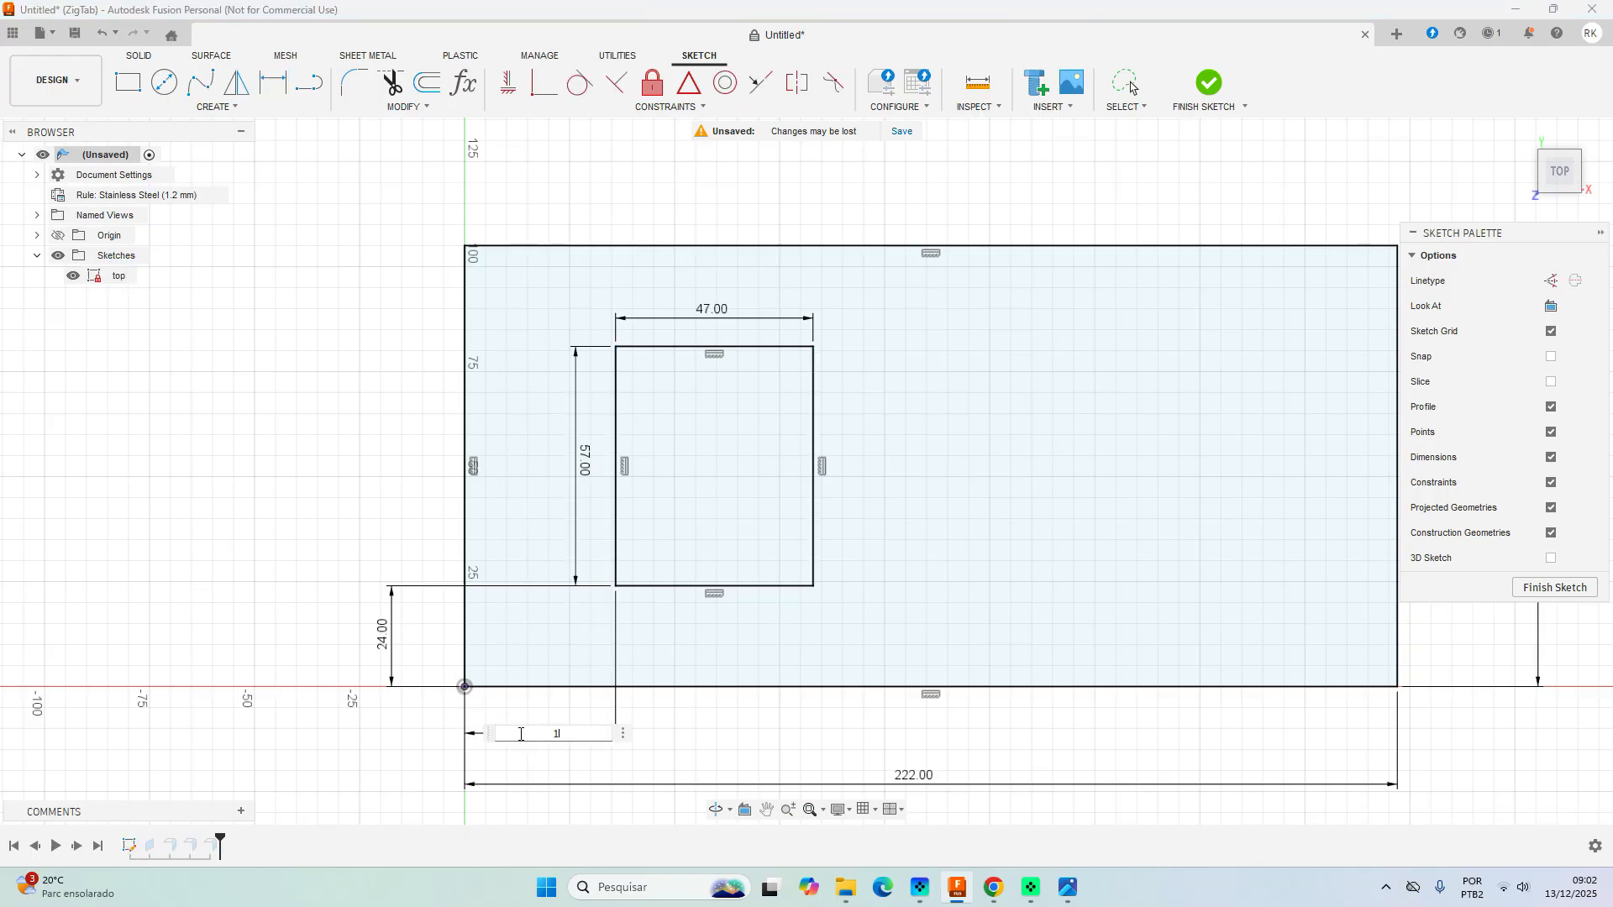
key("Return")
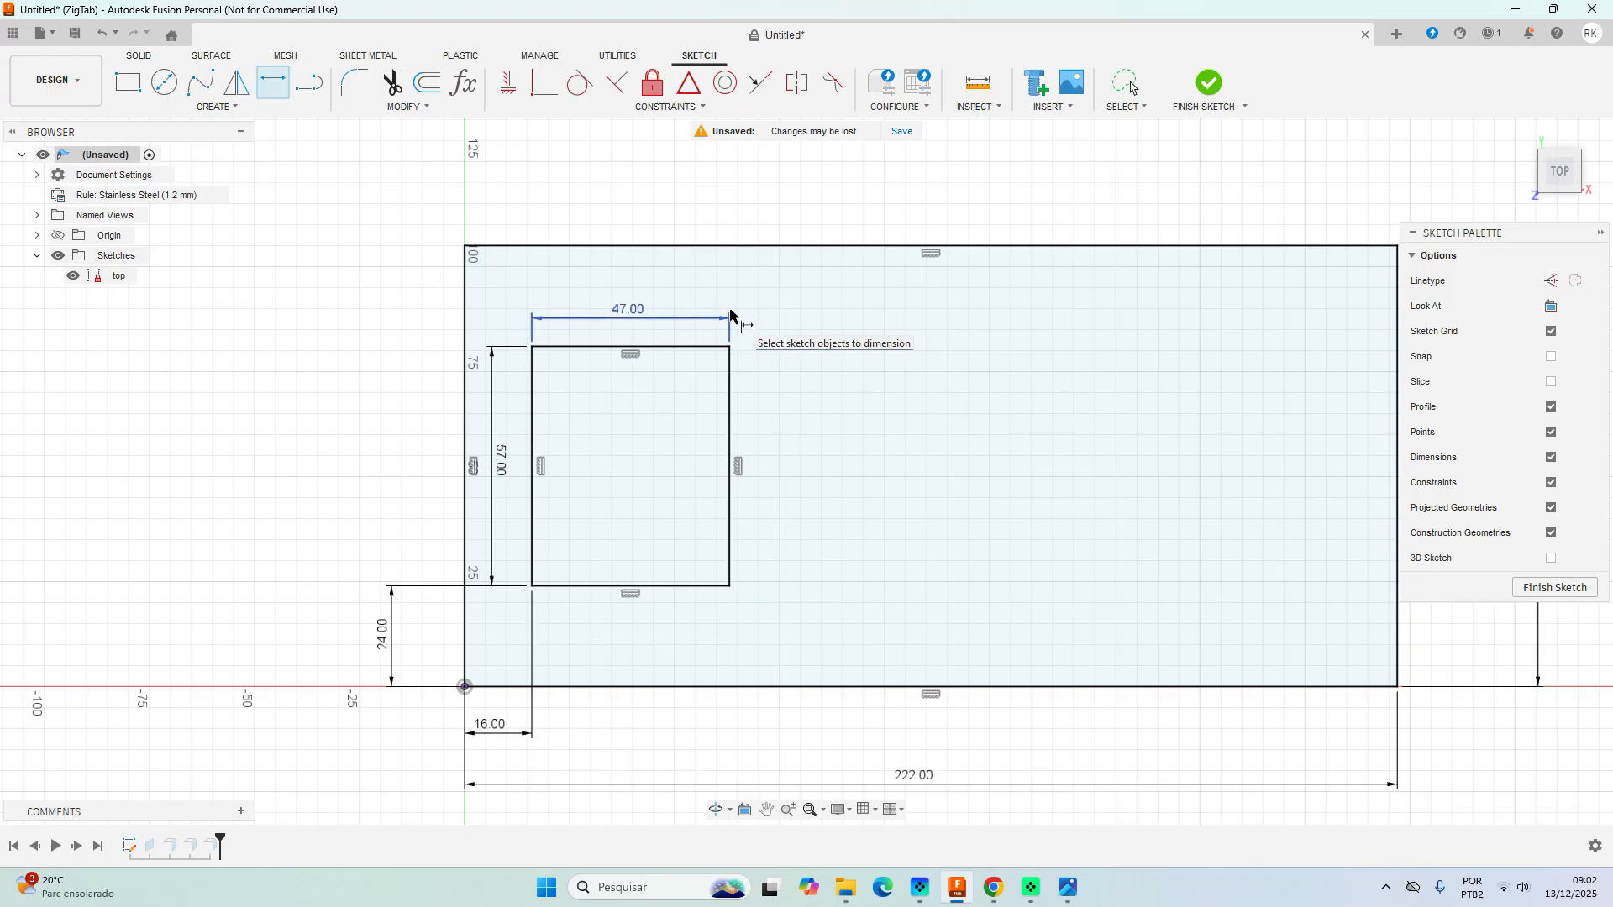
Sketch a circle just outside each upper corner of the cutout, the right one about 6 mm in diameter.
left_click(164, 84)
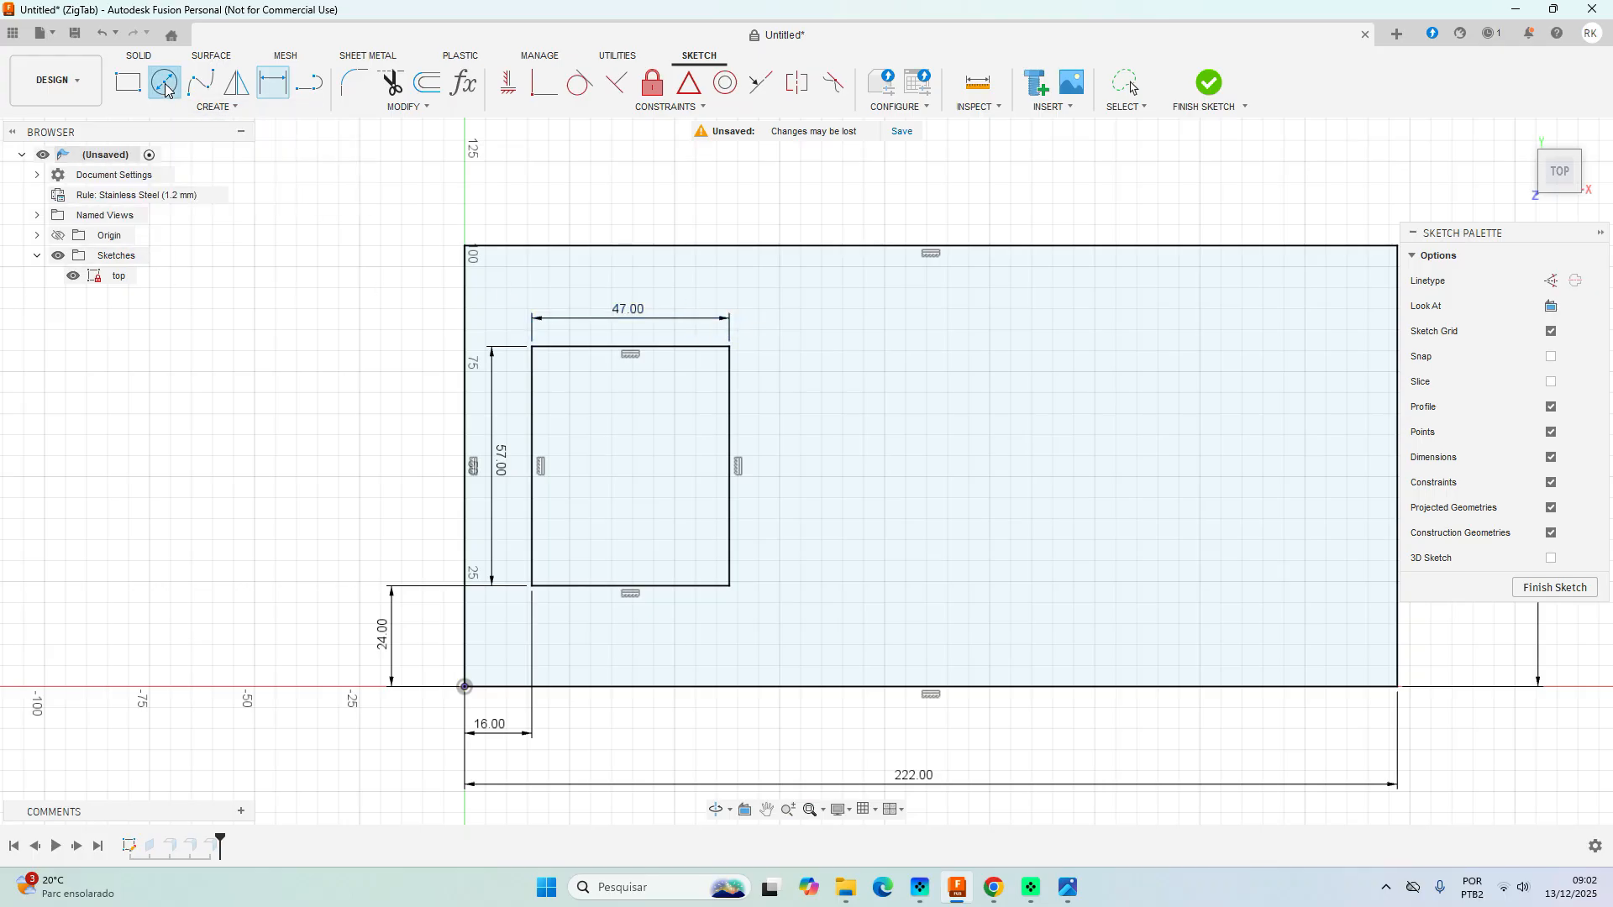
scroll(497, 360, "up", 3)
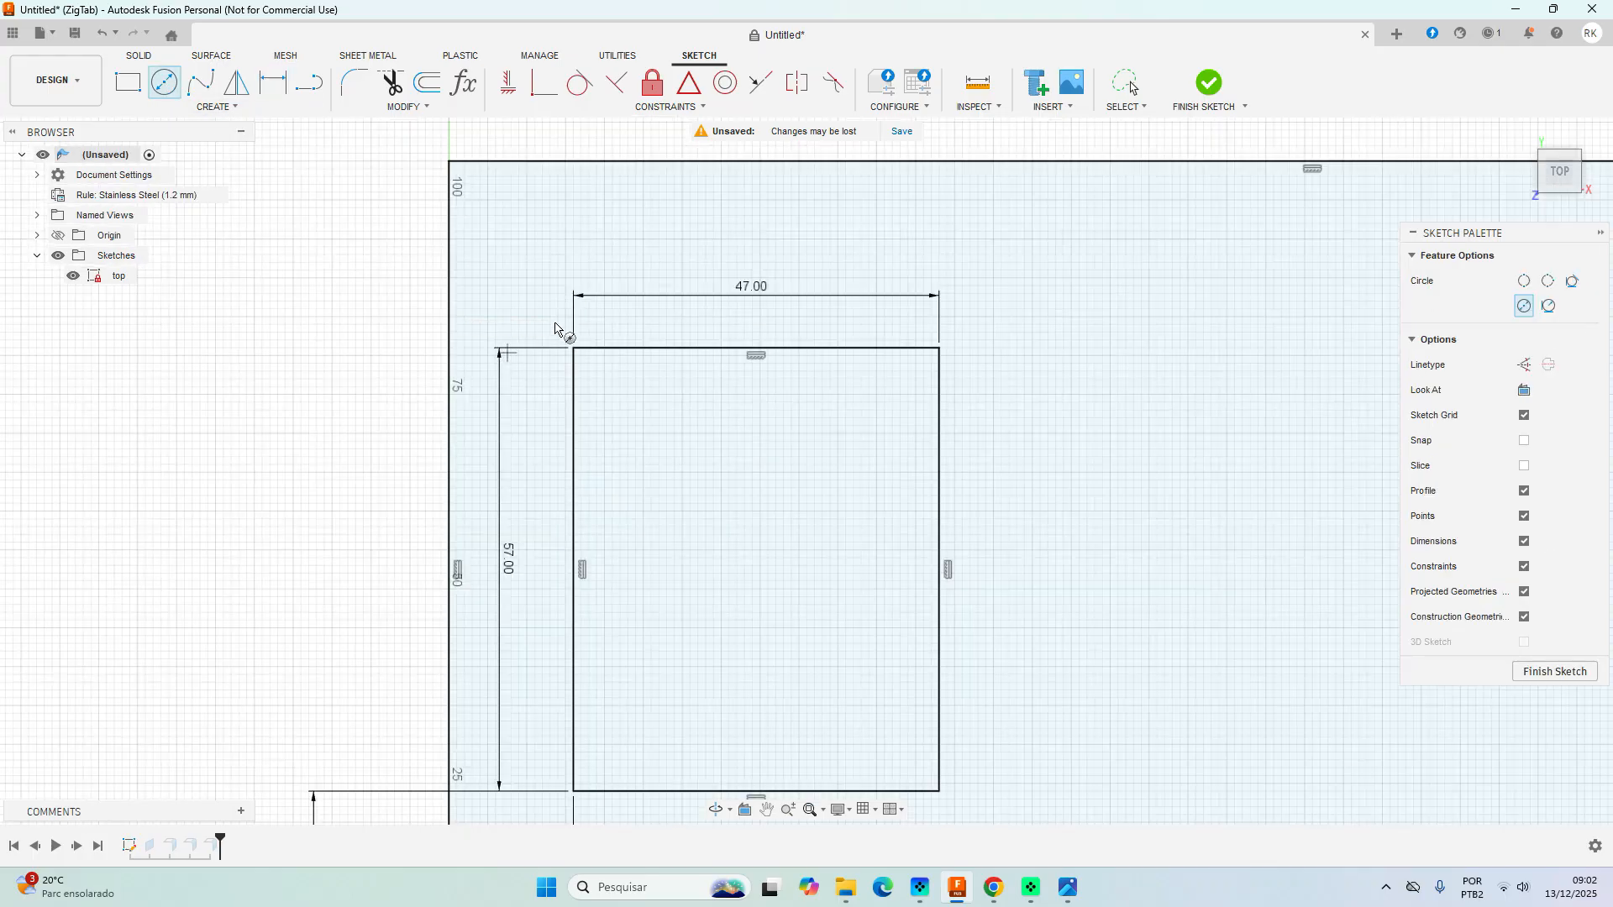
scroll(542, 315, "up", 1)
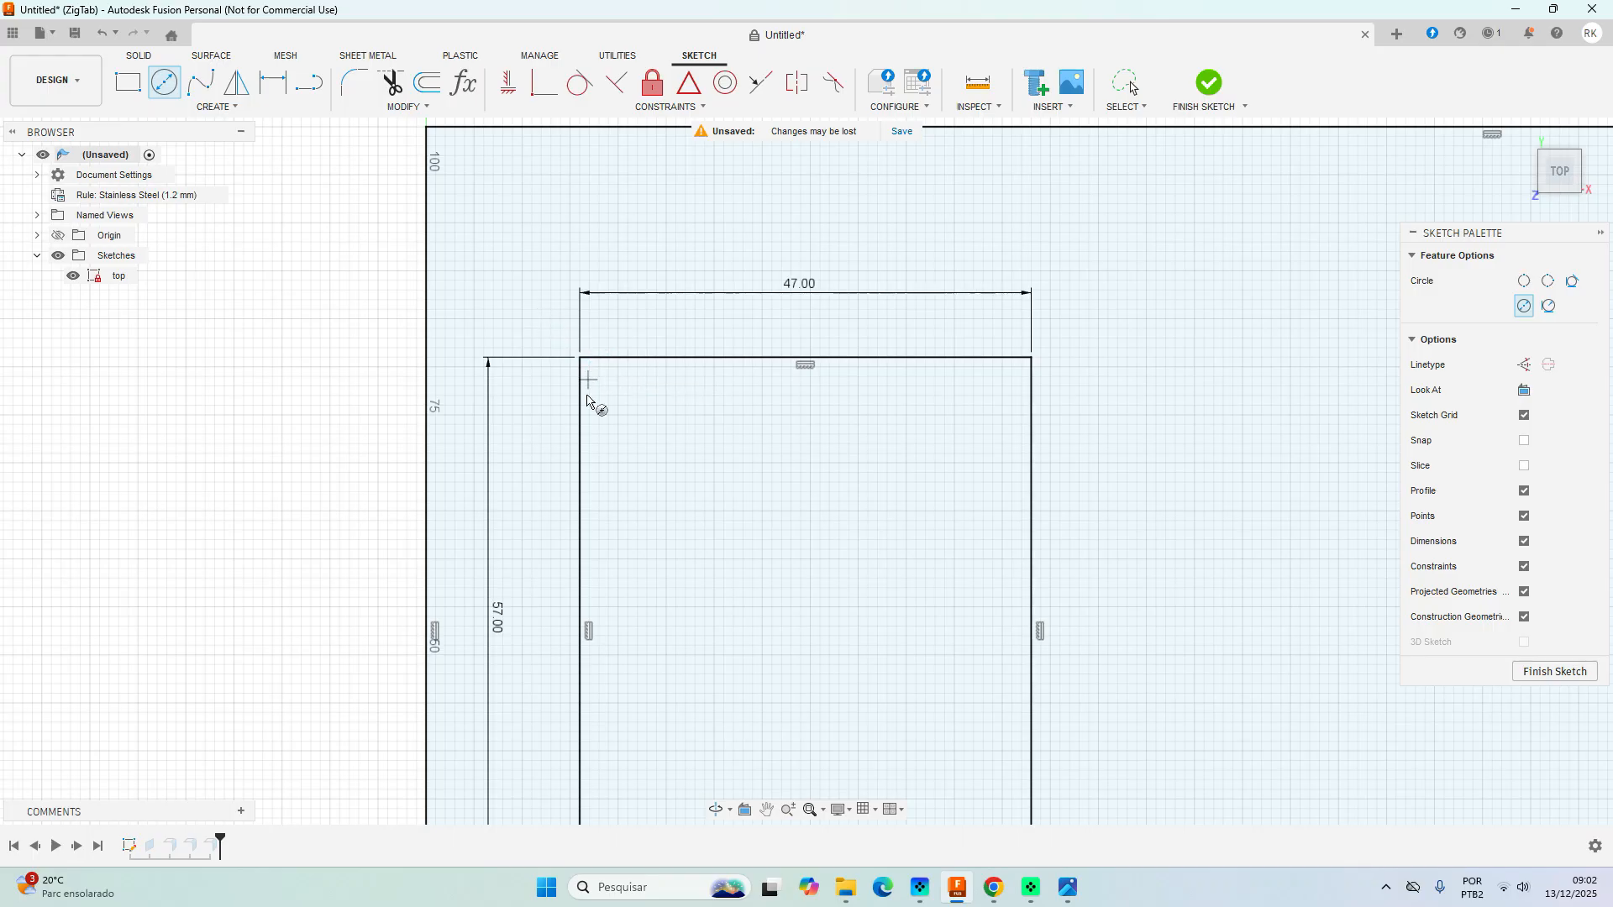
scroll(586, 396, "down", 2)
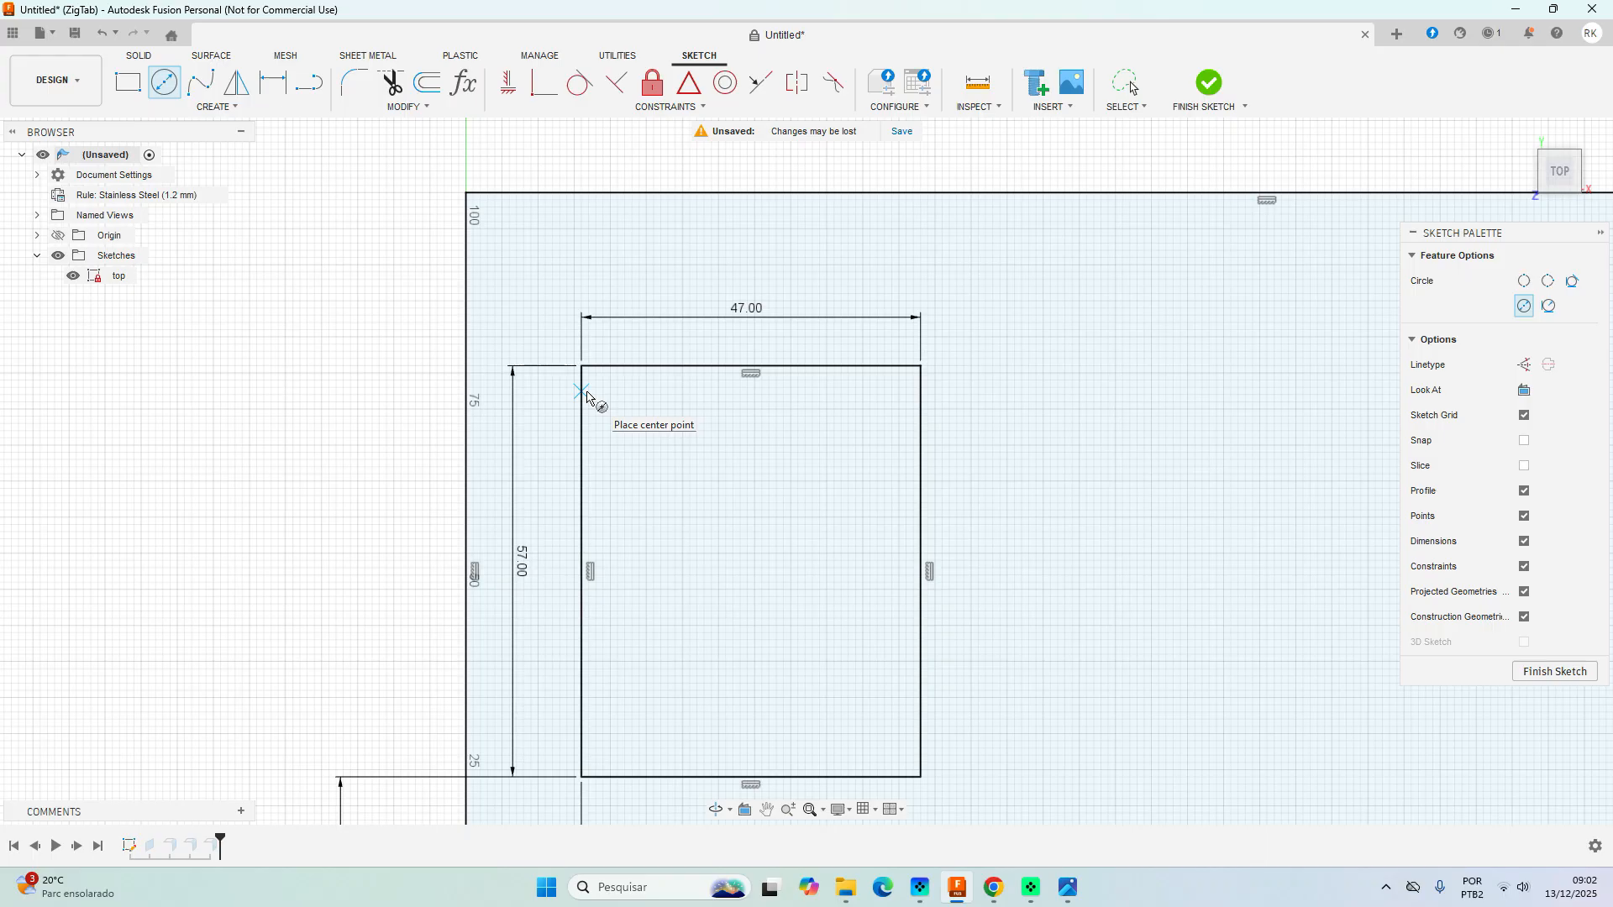
left_click(554, 338)
left_click(555, 318)
left_click(962, 339)
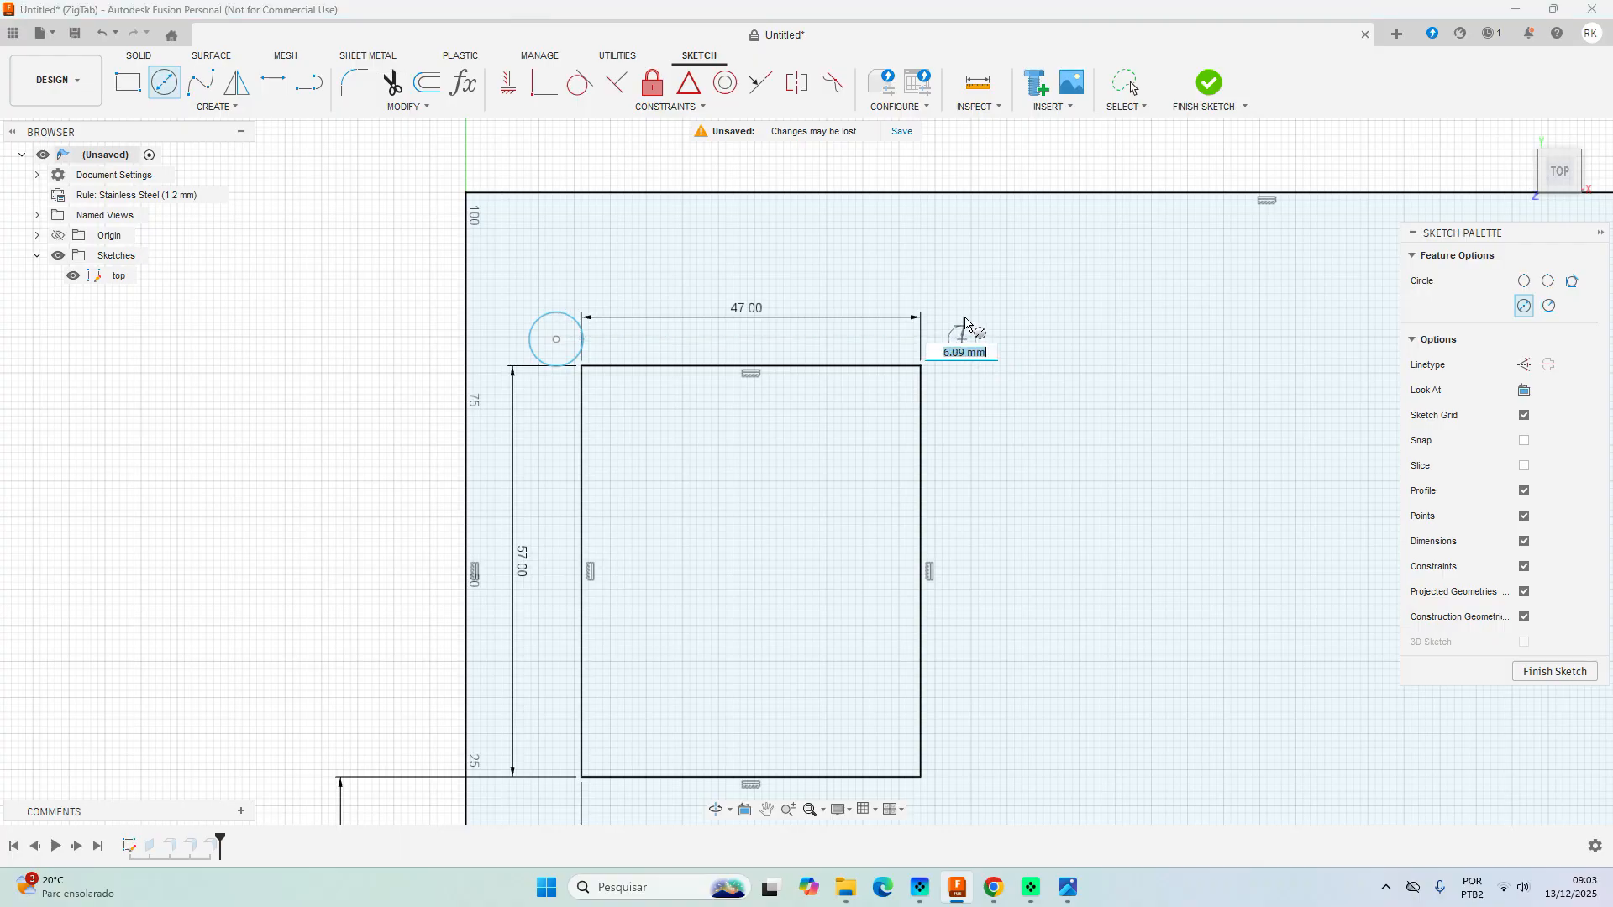
left_click(962, 316)
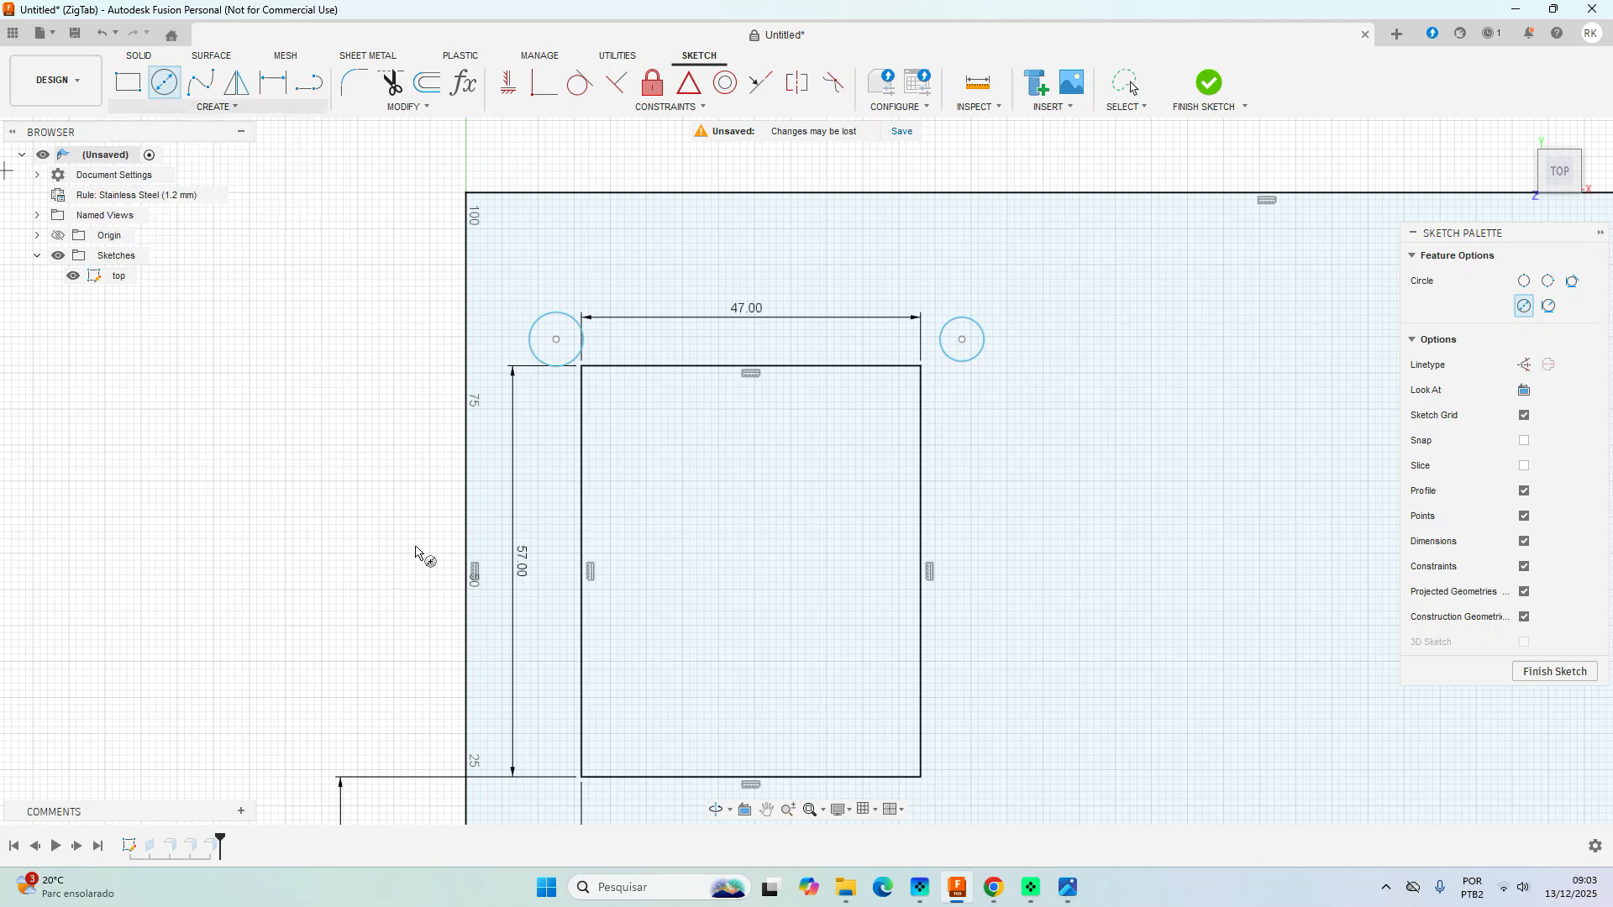
Sketch a circle just below each lower corner of the cutout, the left one about 7.6 mm in diameter.
middle_click_drag(610, 604, 607, 480)
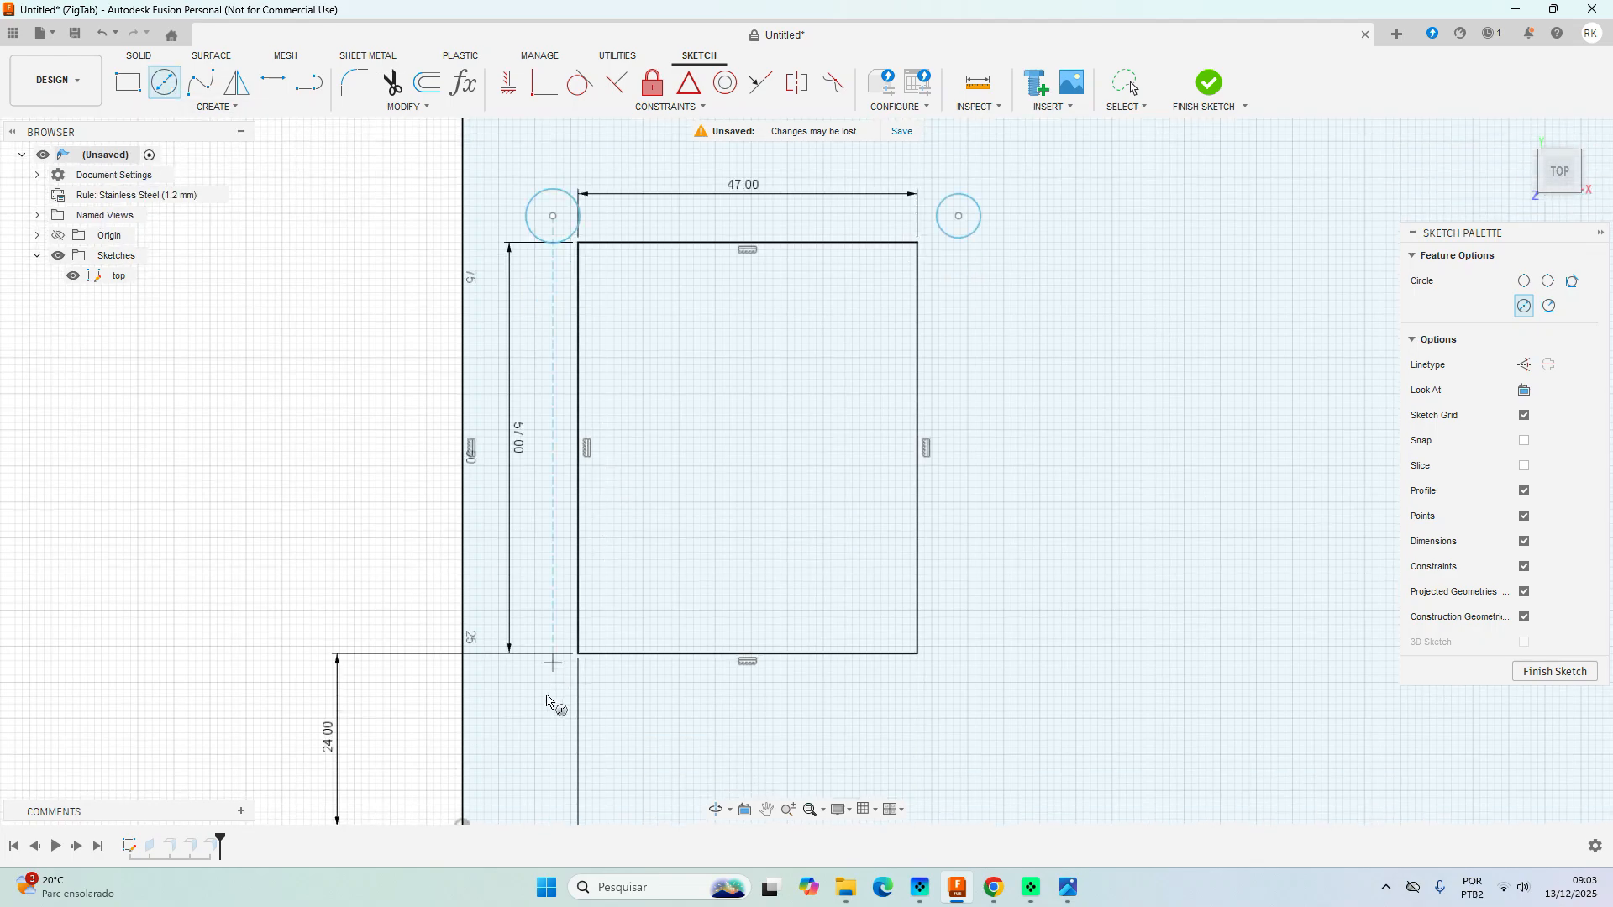
left_click(552, 695)
left_click(528, 685)
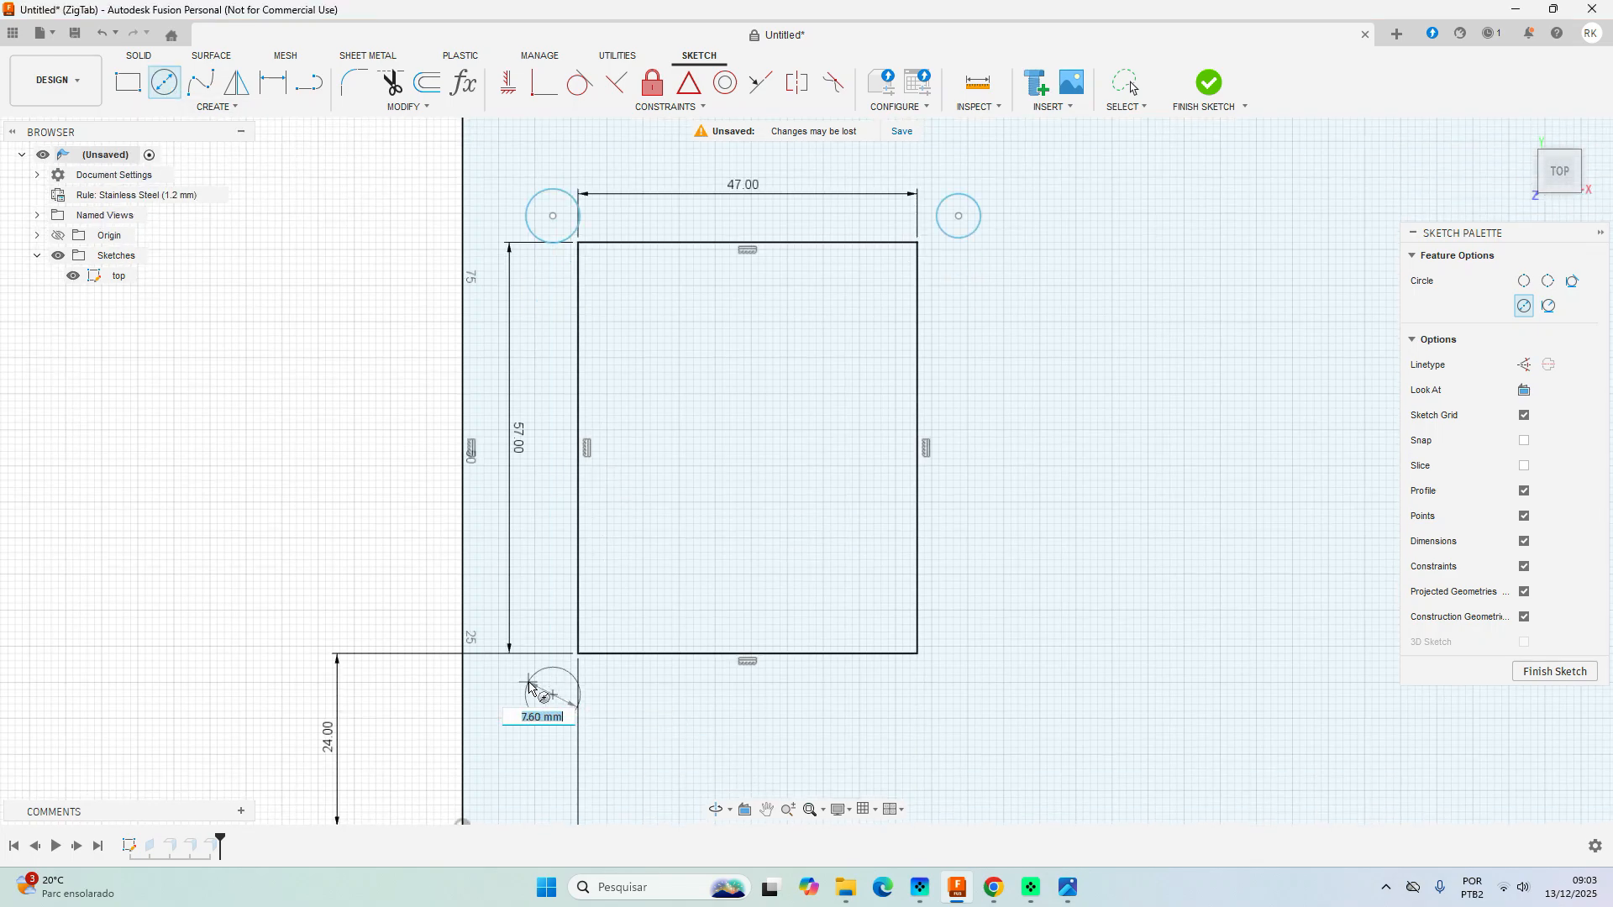
left_click(917, 695)
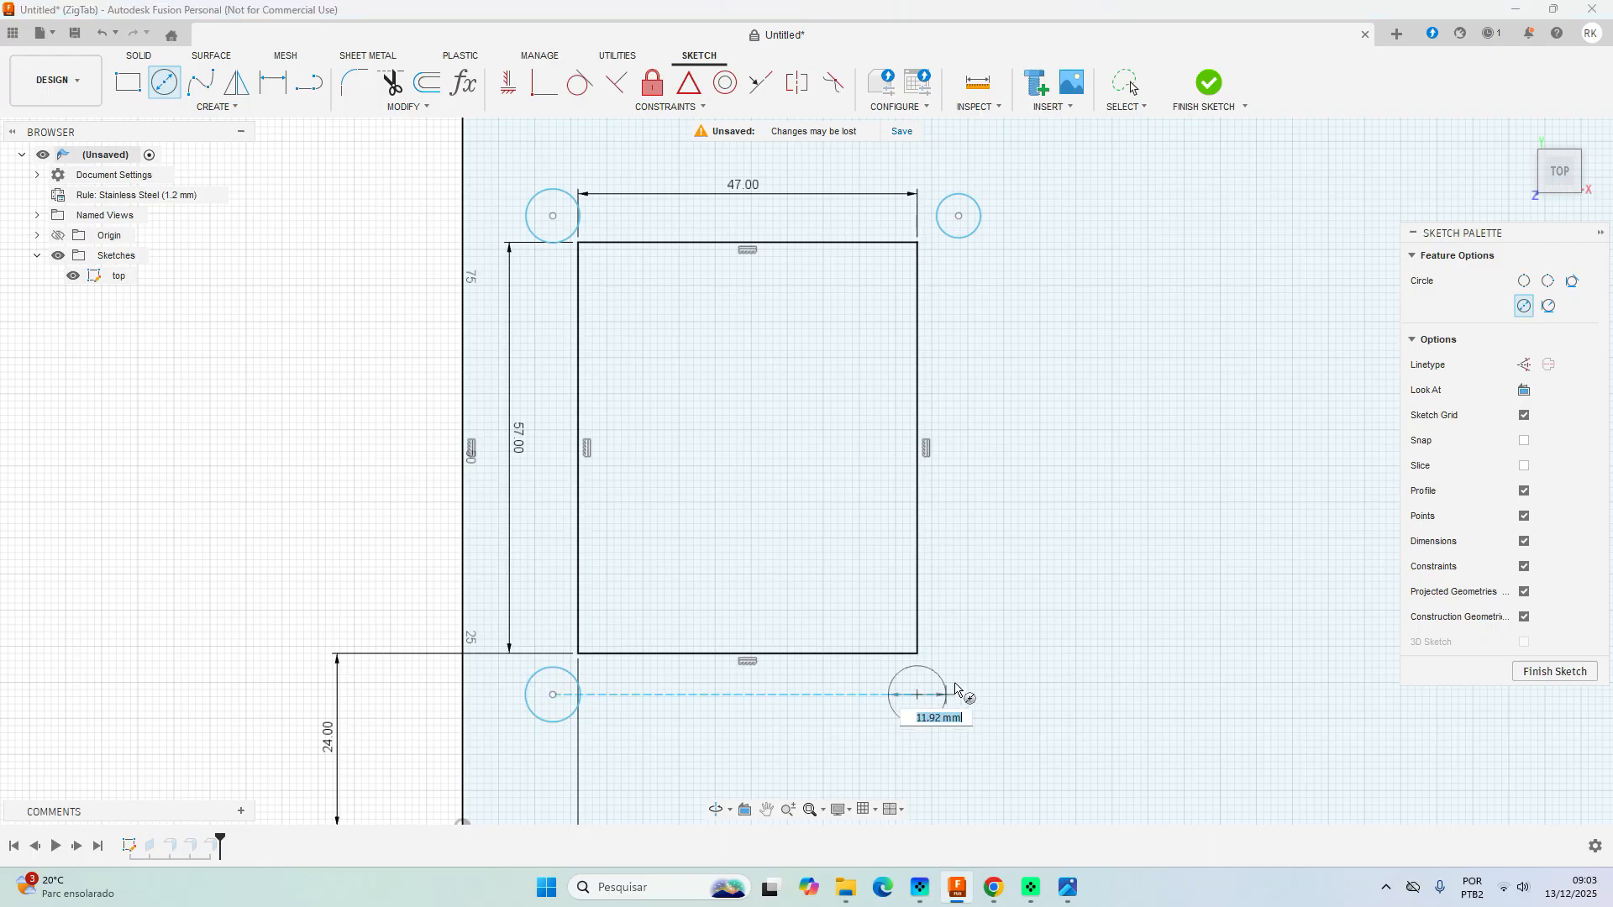
left_click(942, 696)
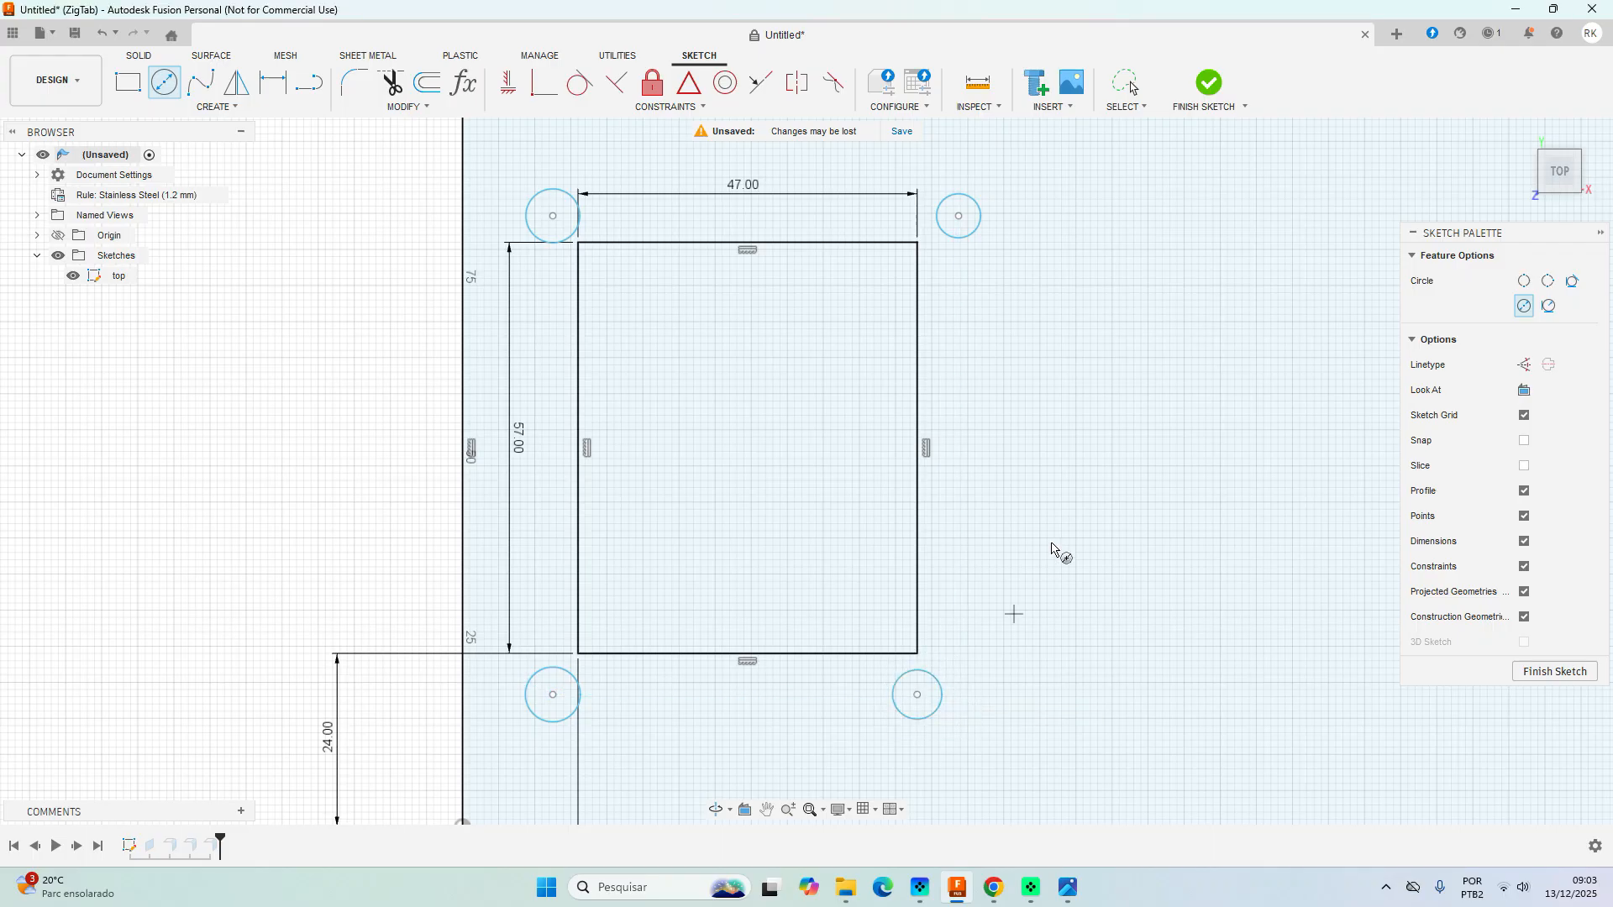
scroll(1051, 546, "down", 2)
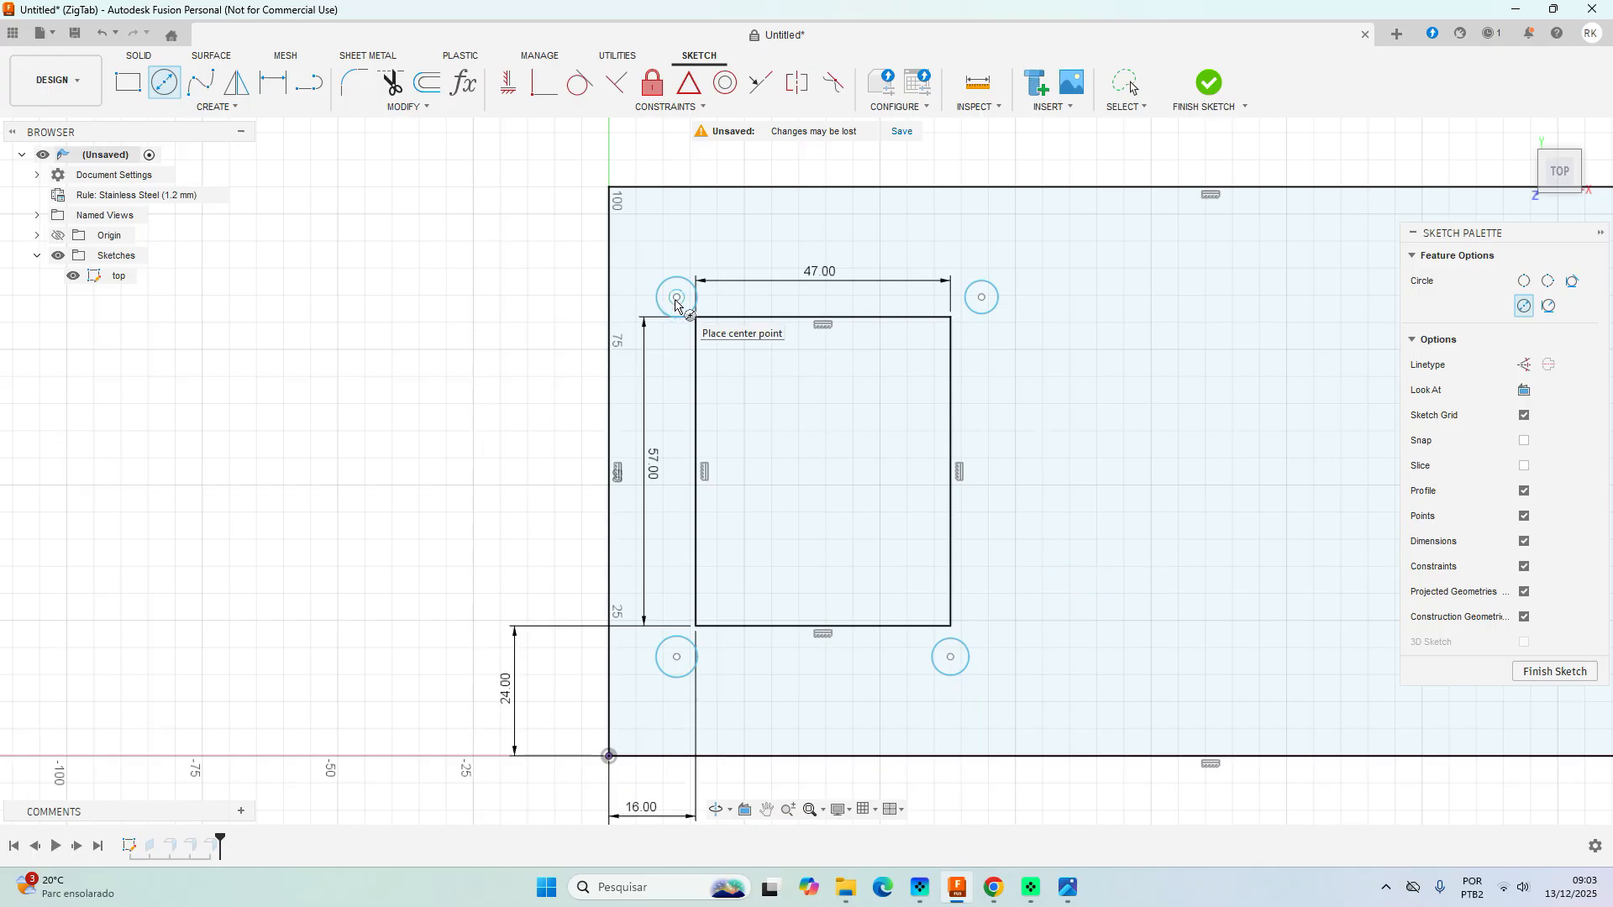
key("Escape")
left_click(1064, 336)
left_click(485, 354)
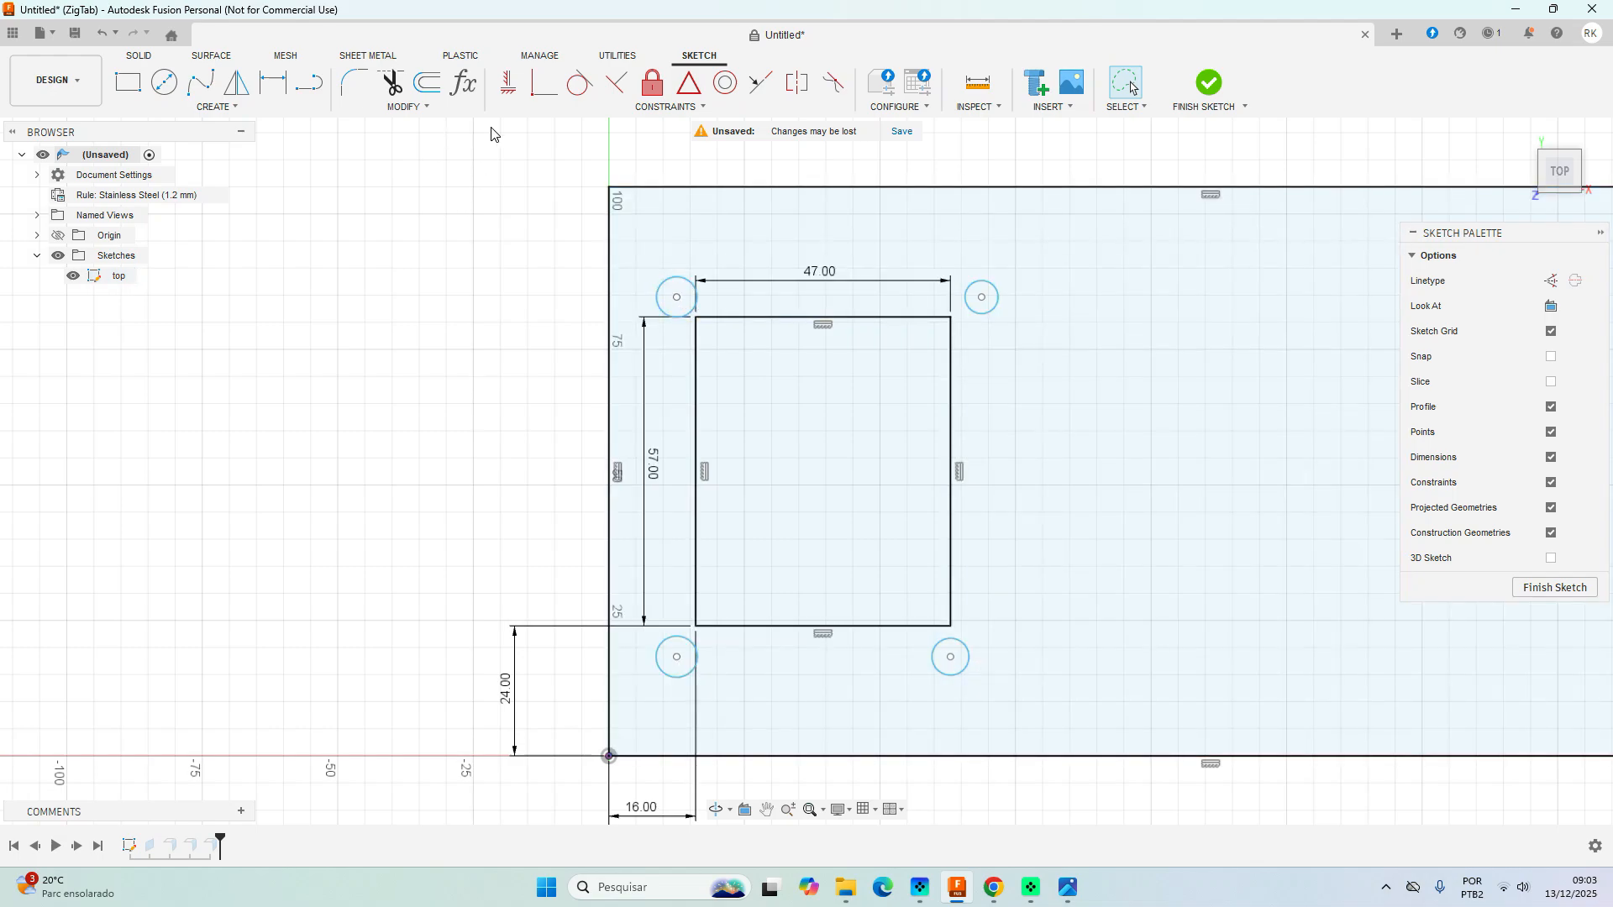
Constrain the two upper circle centres horizontally in line and the two right circle centres vertically in line.
left_click(509, 97)
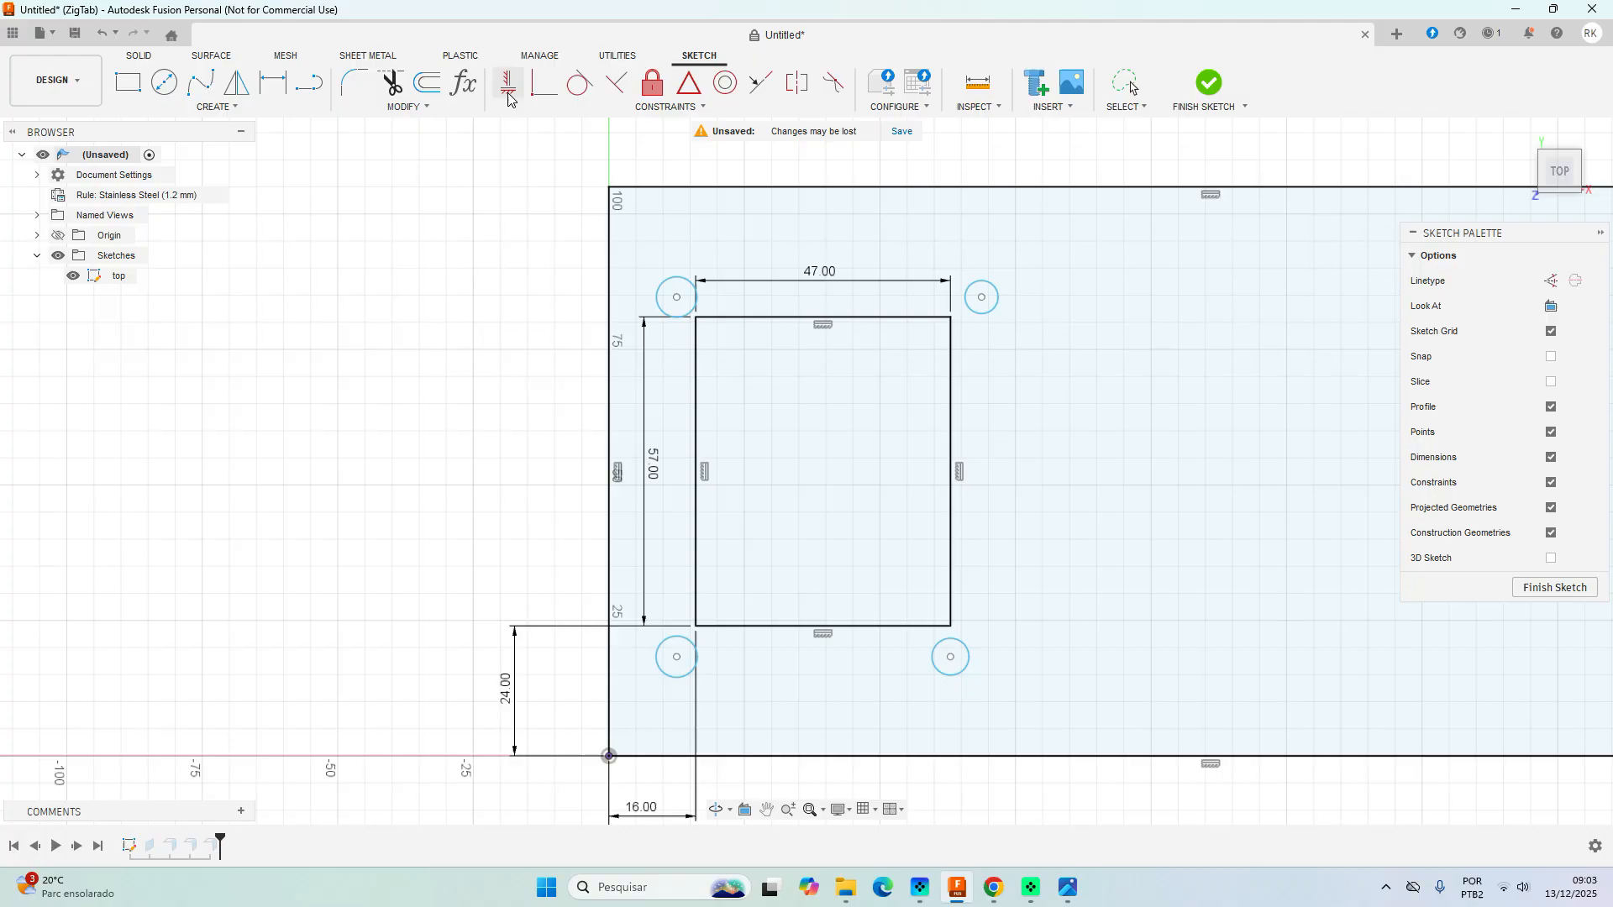
left_click(676, 297)
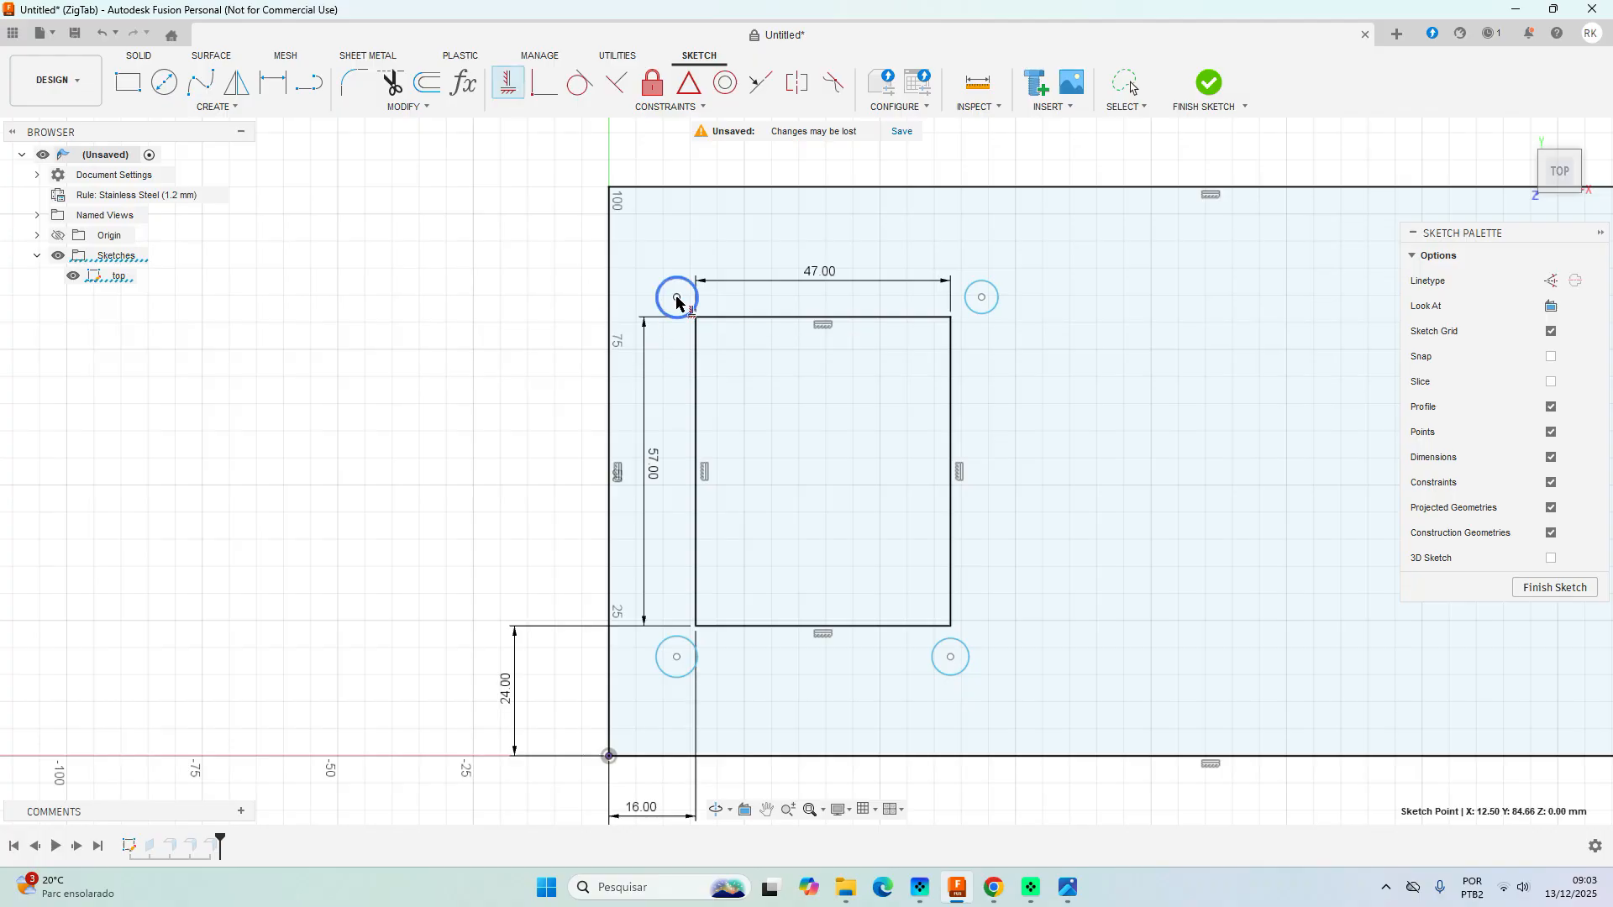
left_click(676, 299)
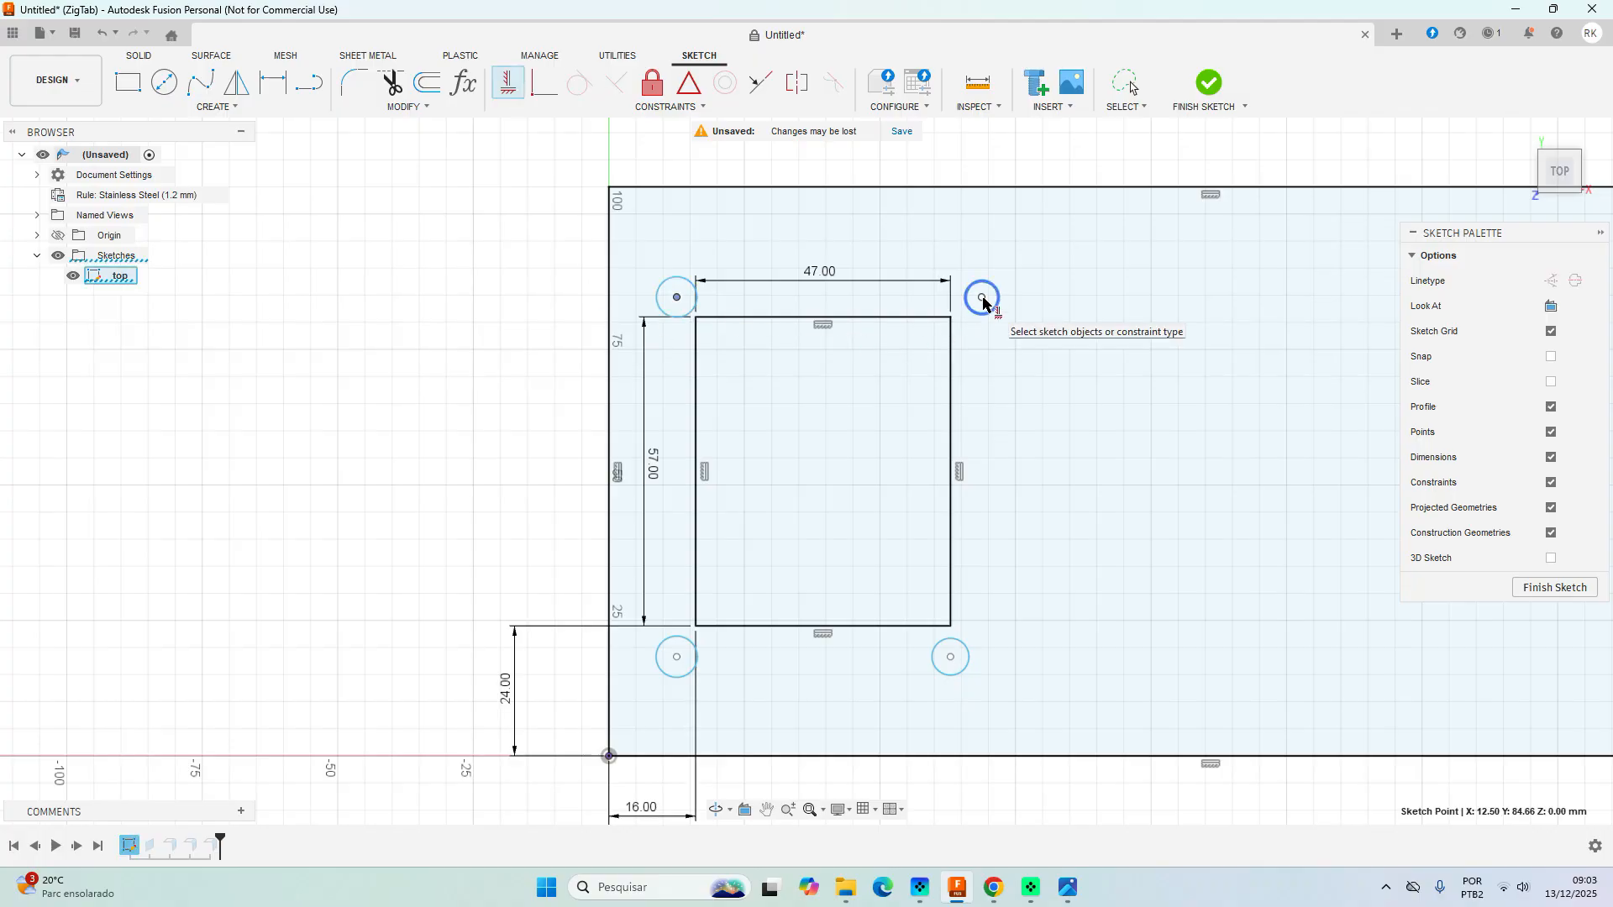
left_click(983, 299)
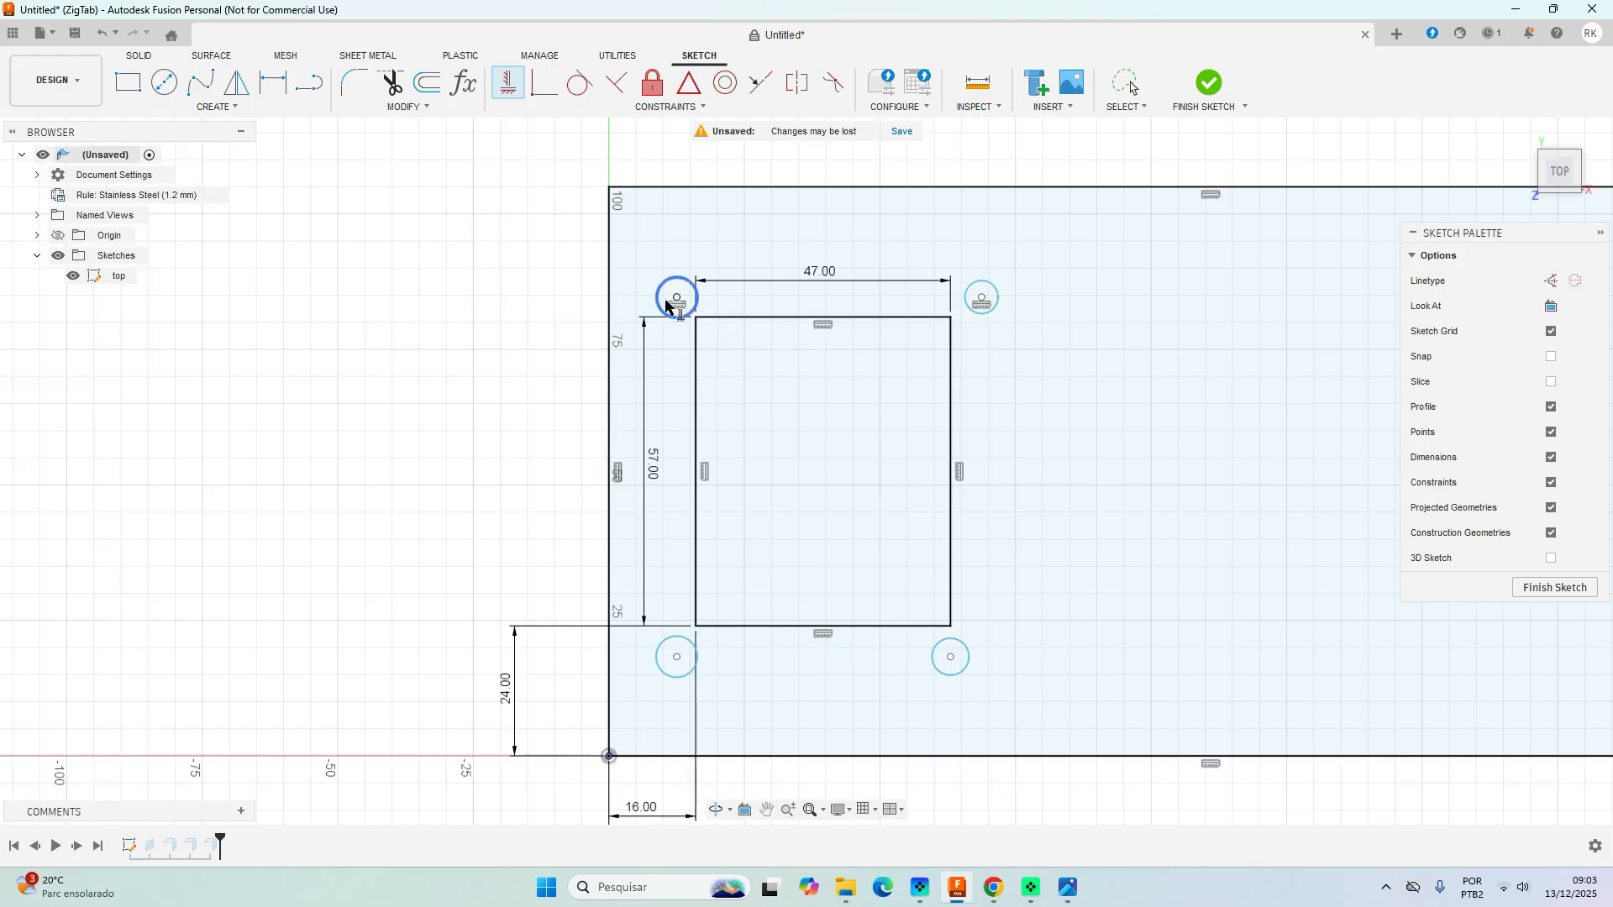
left_click(950, 659)
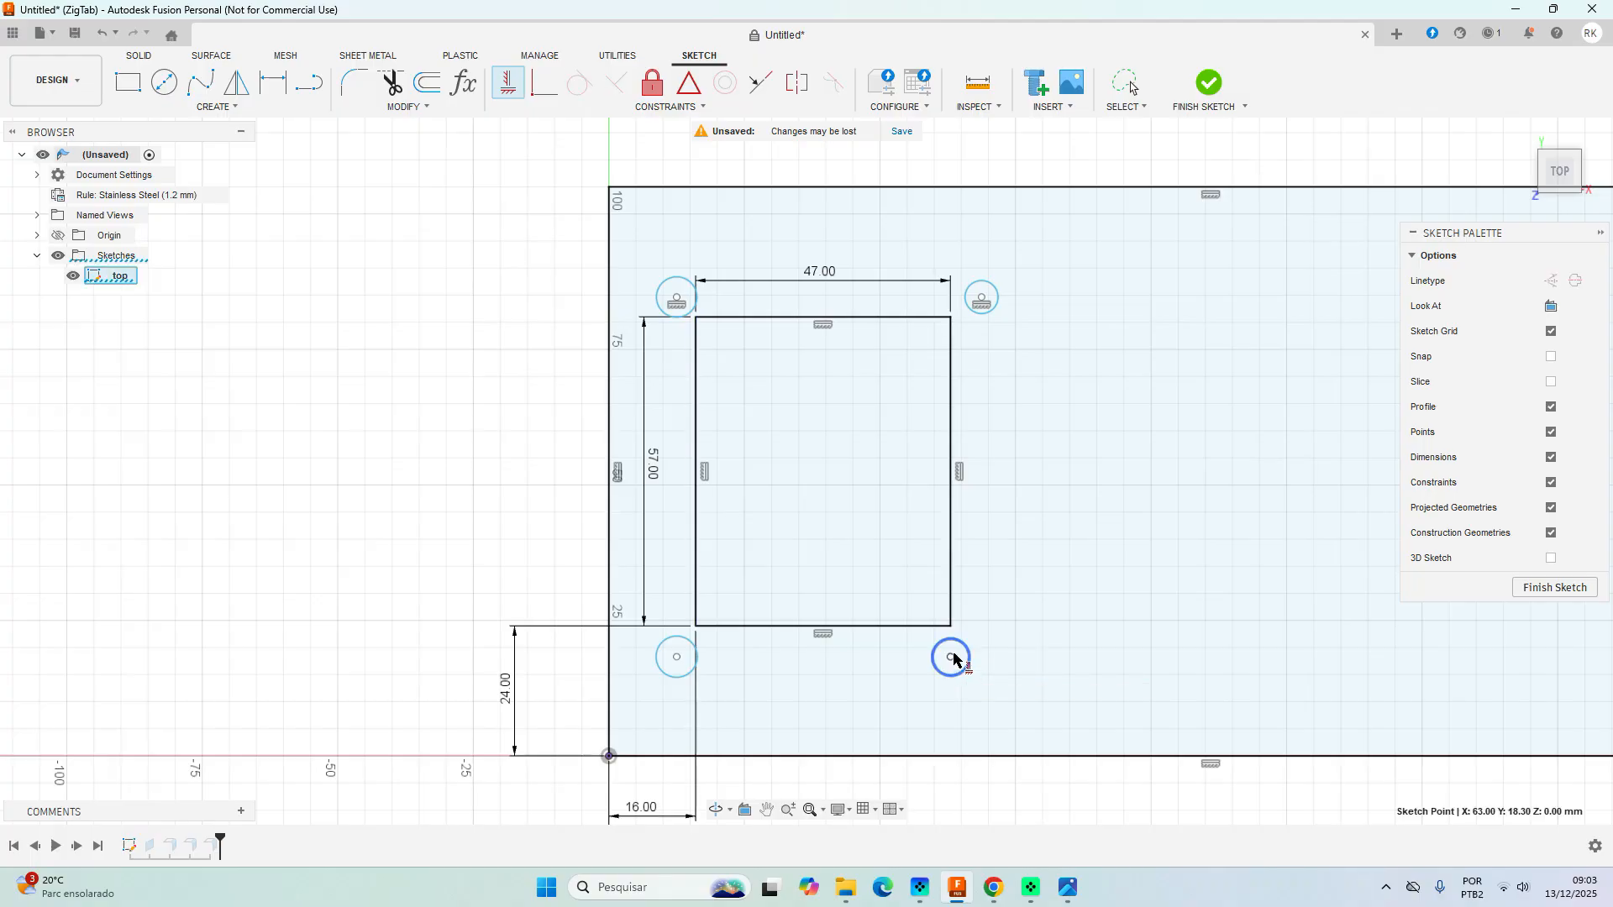
left_click(981, 299)
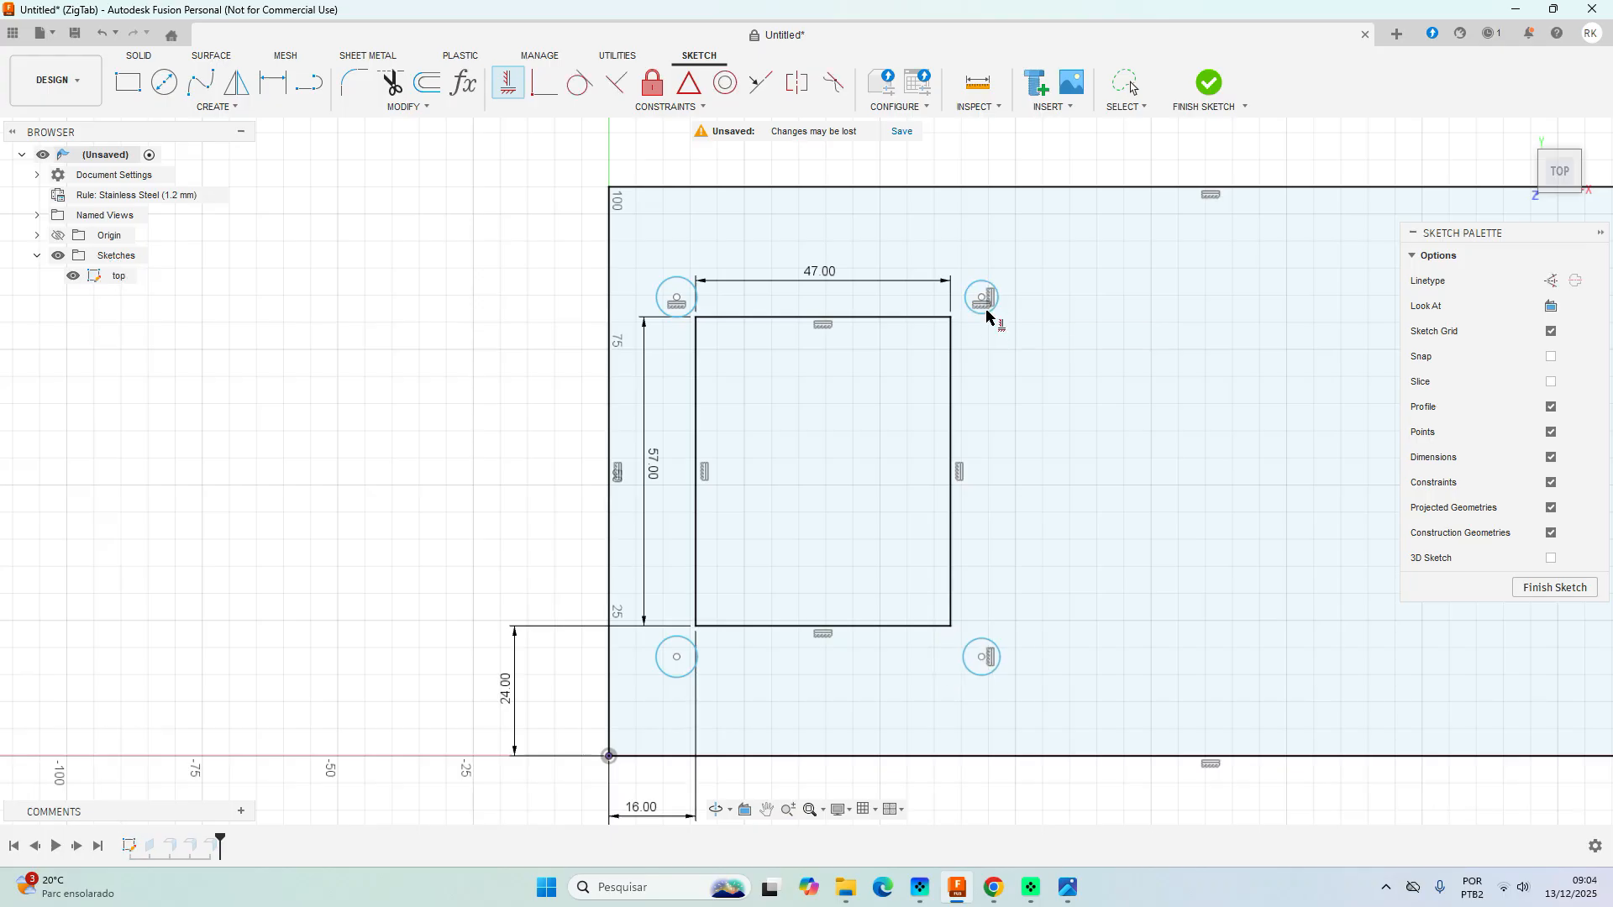
Constrain the two lower circle centres horizontally in line and the two left circle centres vertically in line.
left_click(984, 664)
left_click(677, 668)
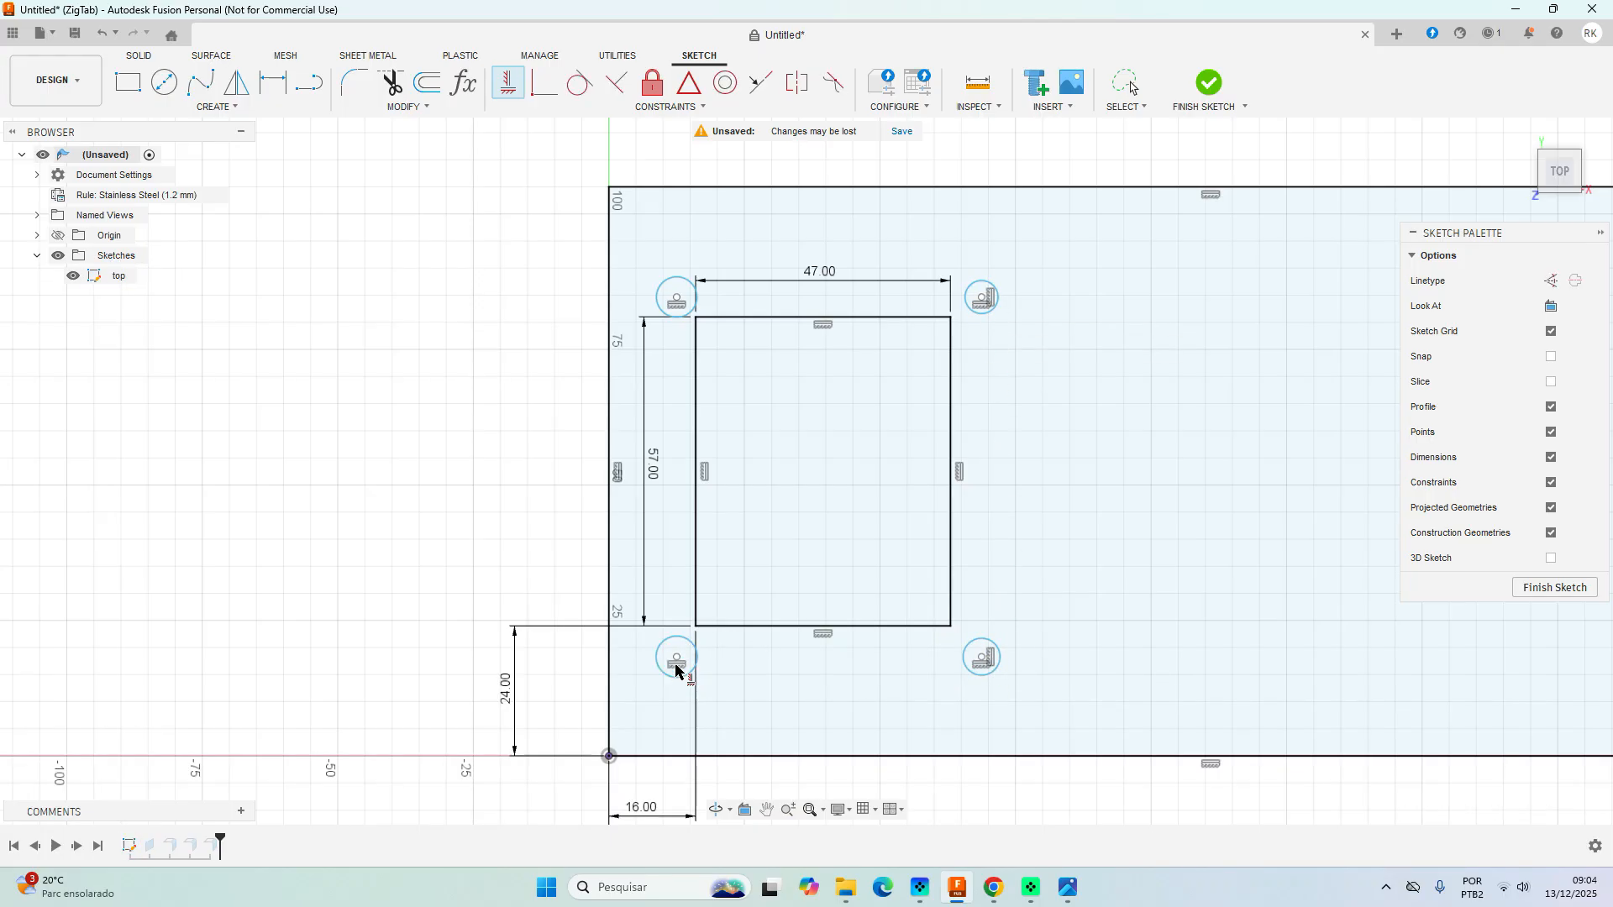
left_click(677, 299)
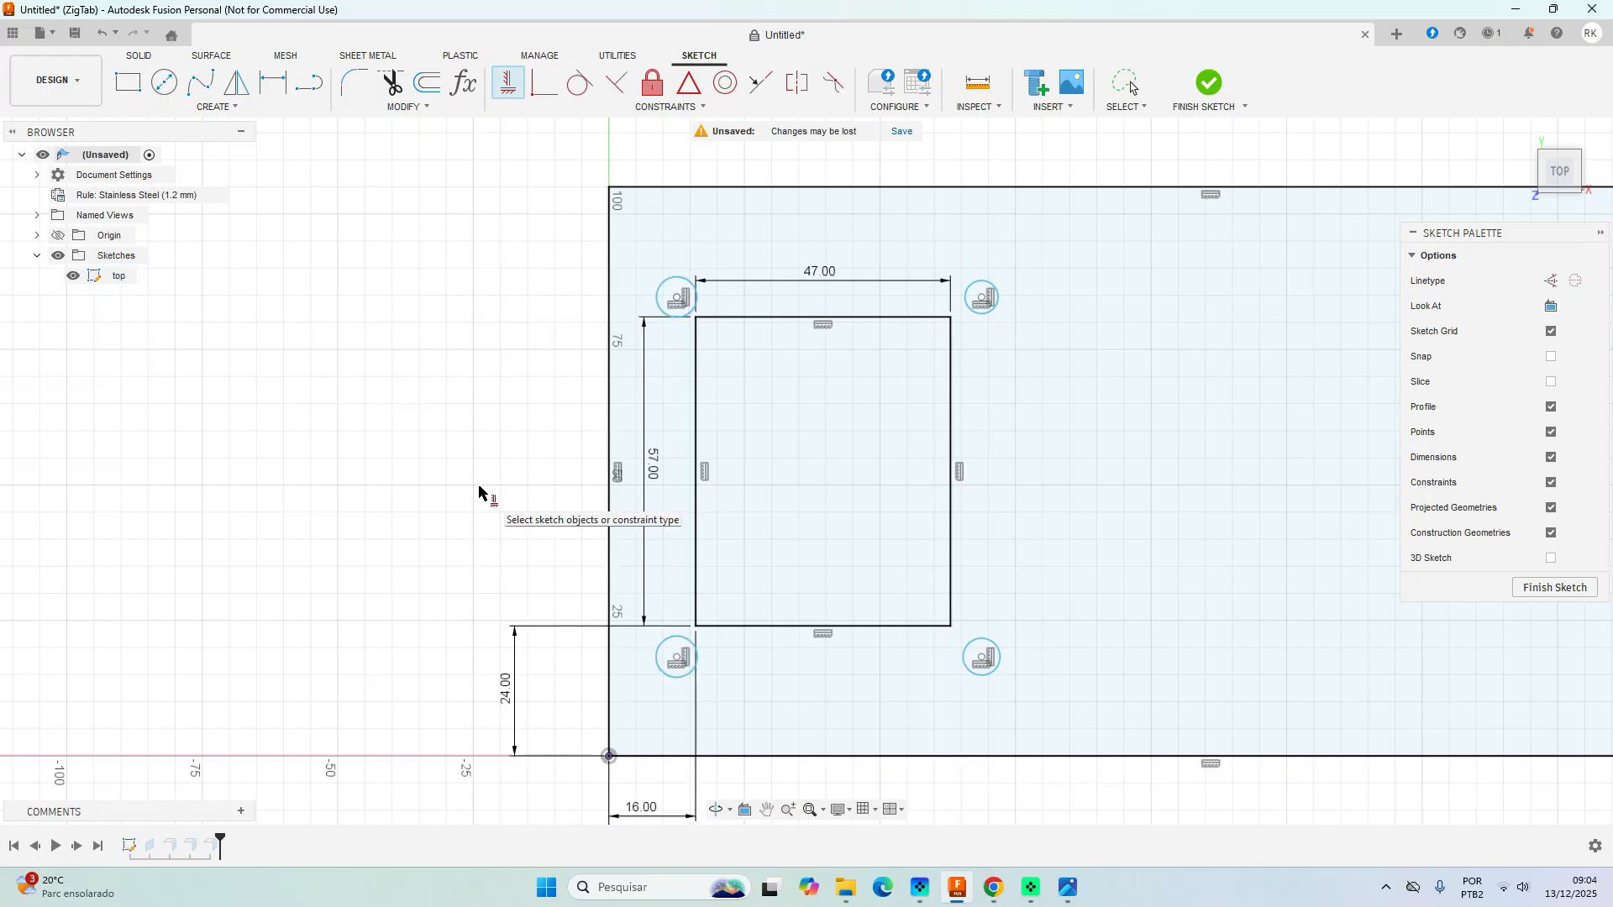
Check the hole spacing in the manufacturer's drawing in Chrome and dimension the left circles' centres 64 mm apart vertically in the Fusion sketch.
scroll(483, 481, "up", 1)
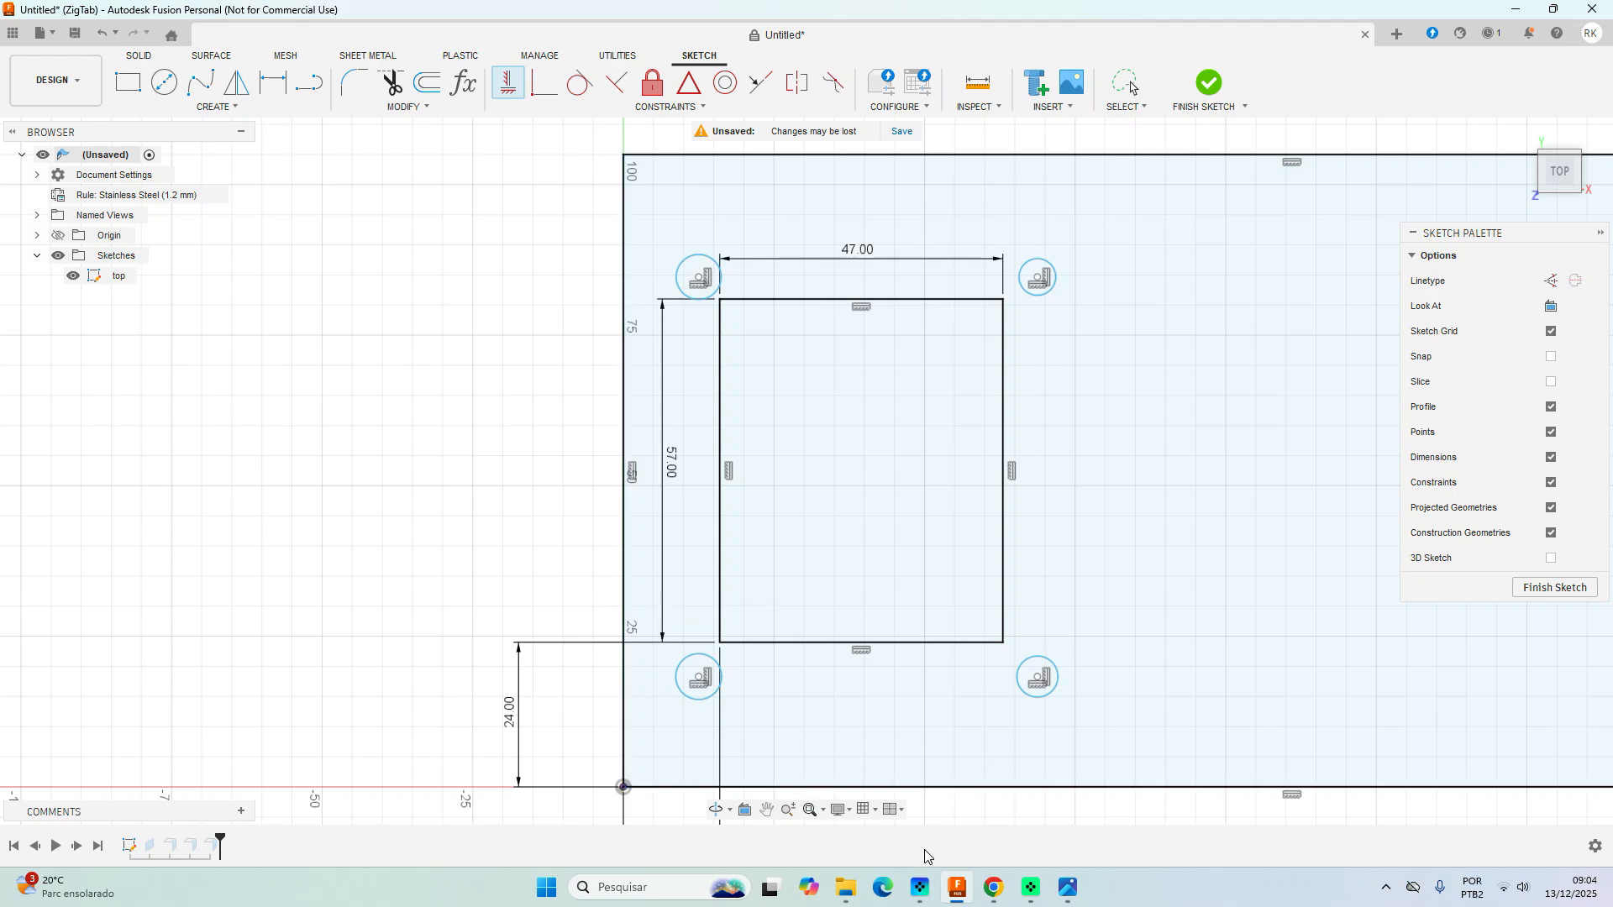
left_click(994, 888)
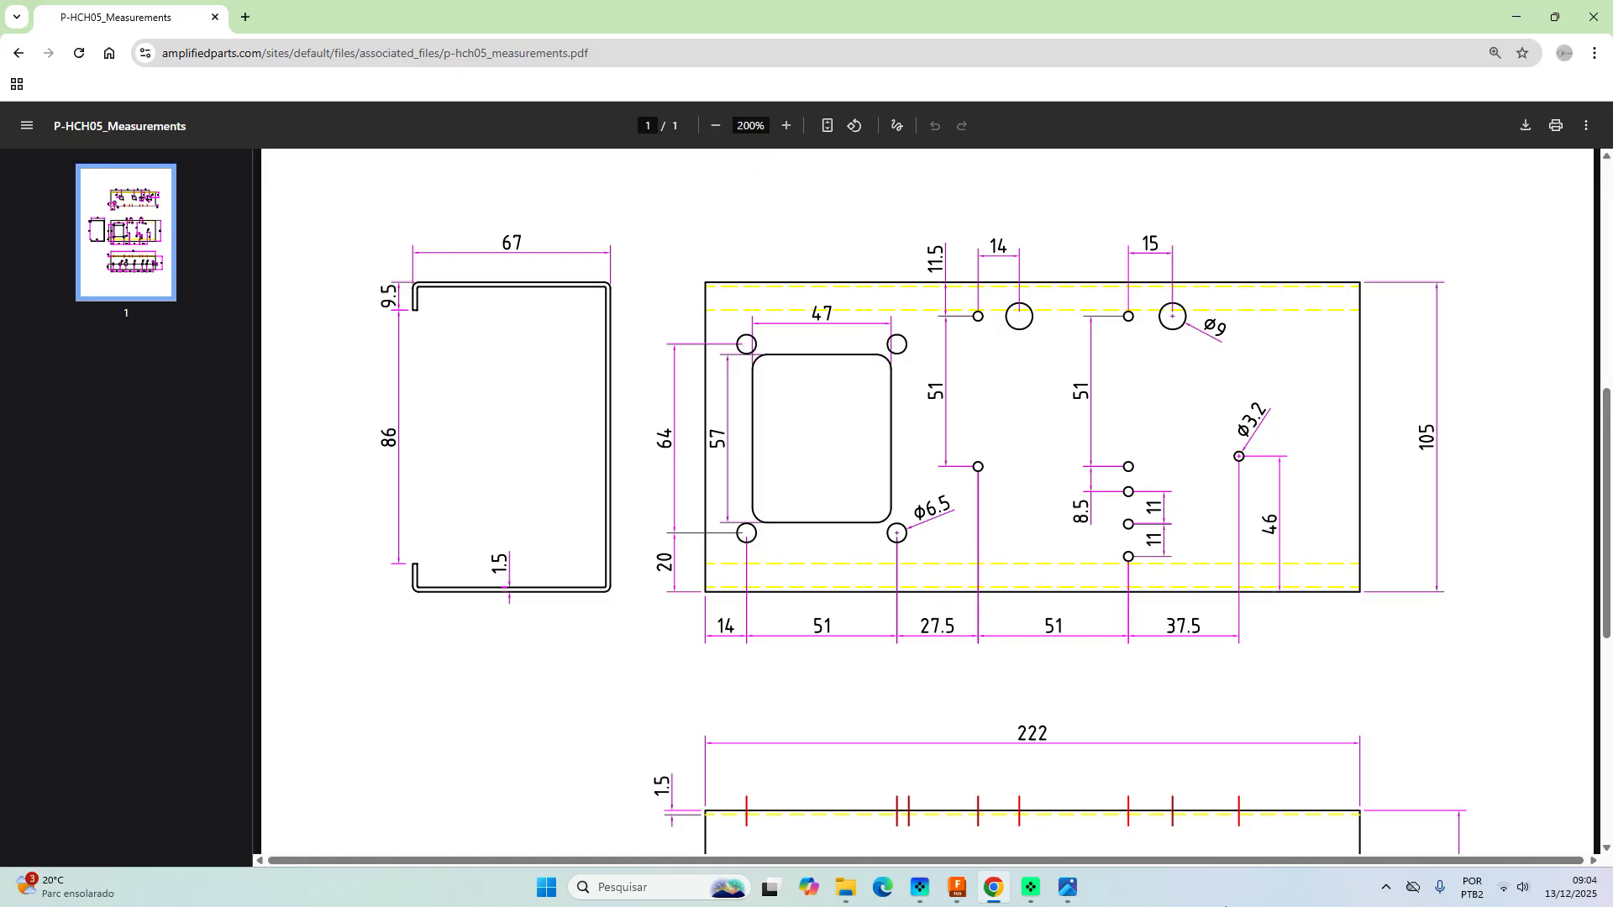
left_click(958, 891)
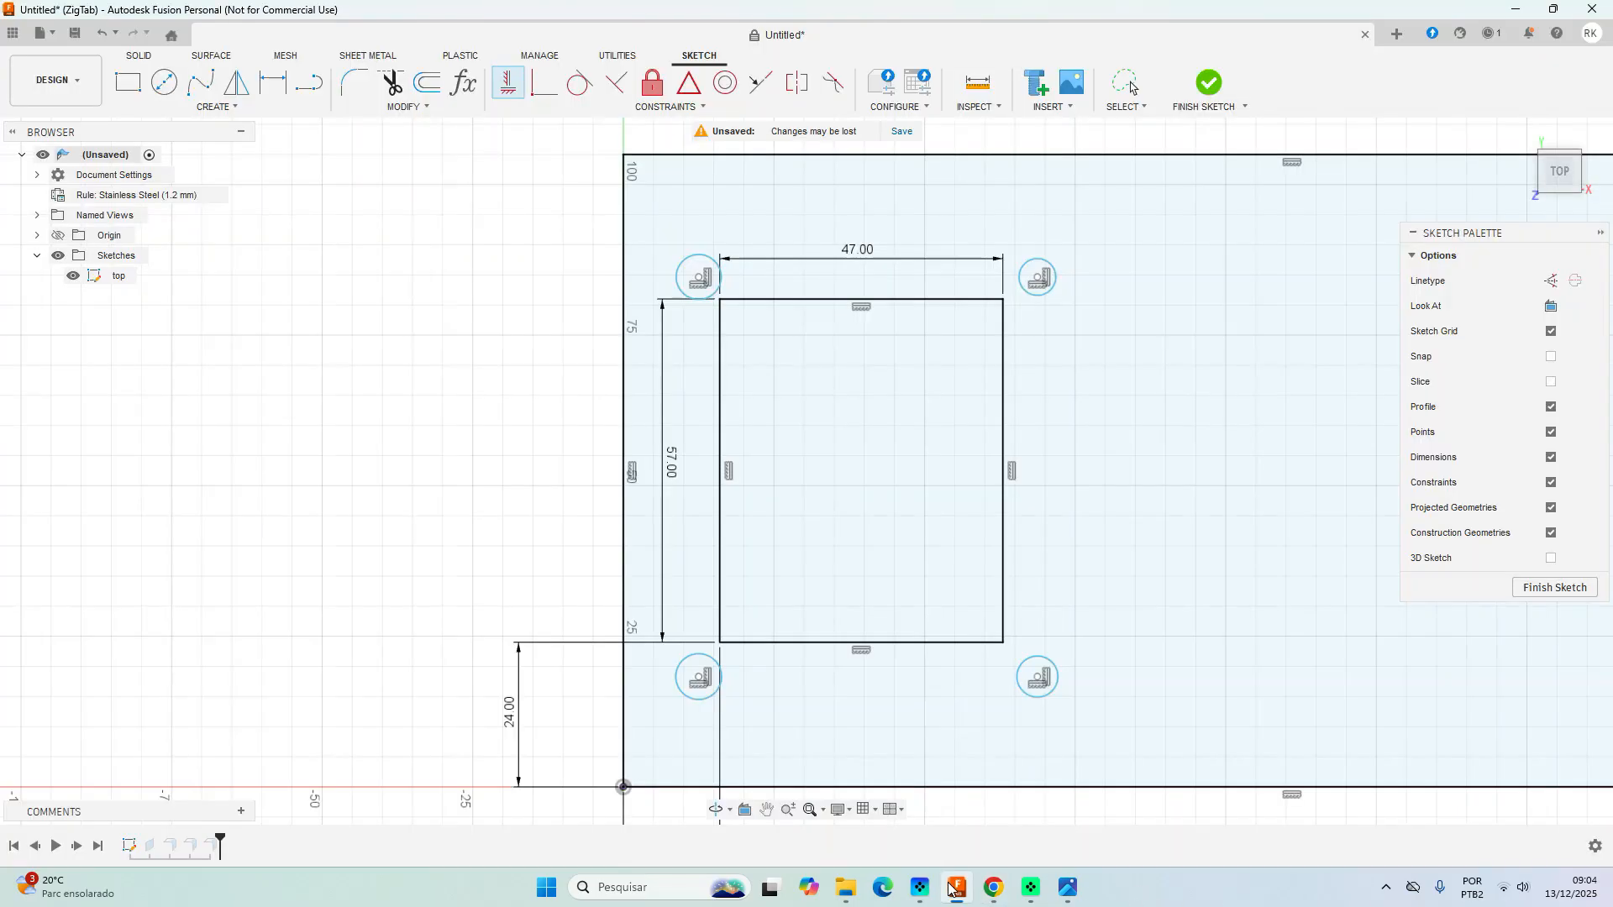
key("d")
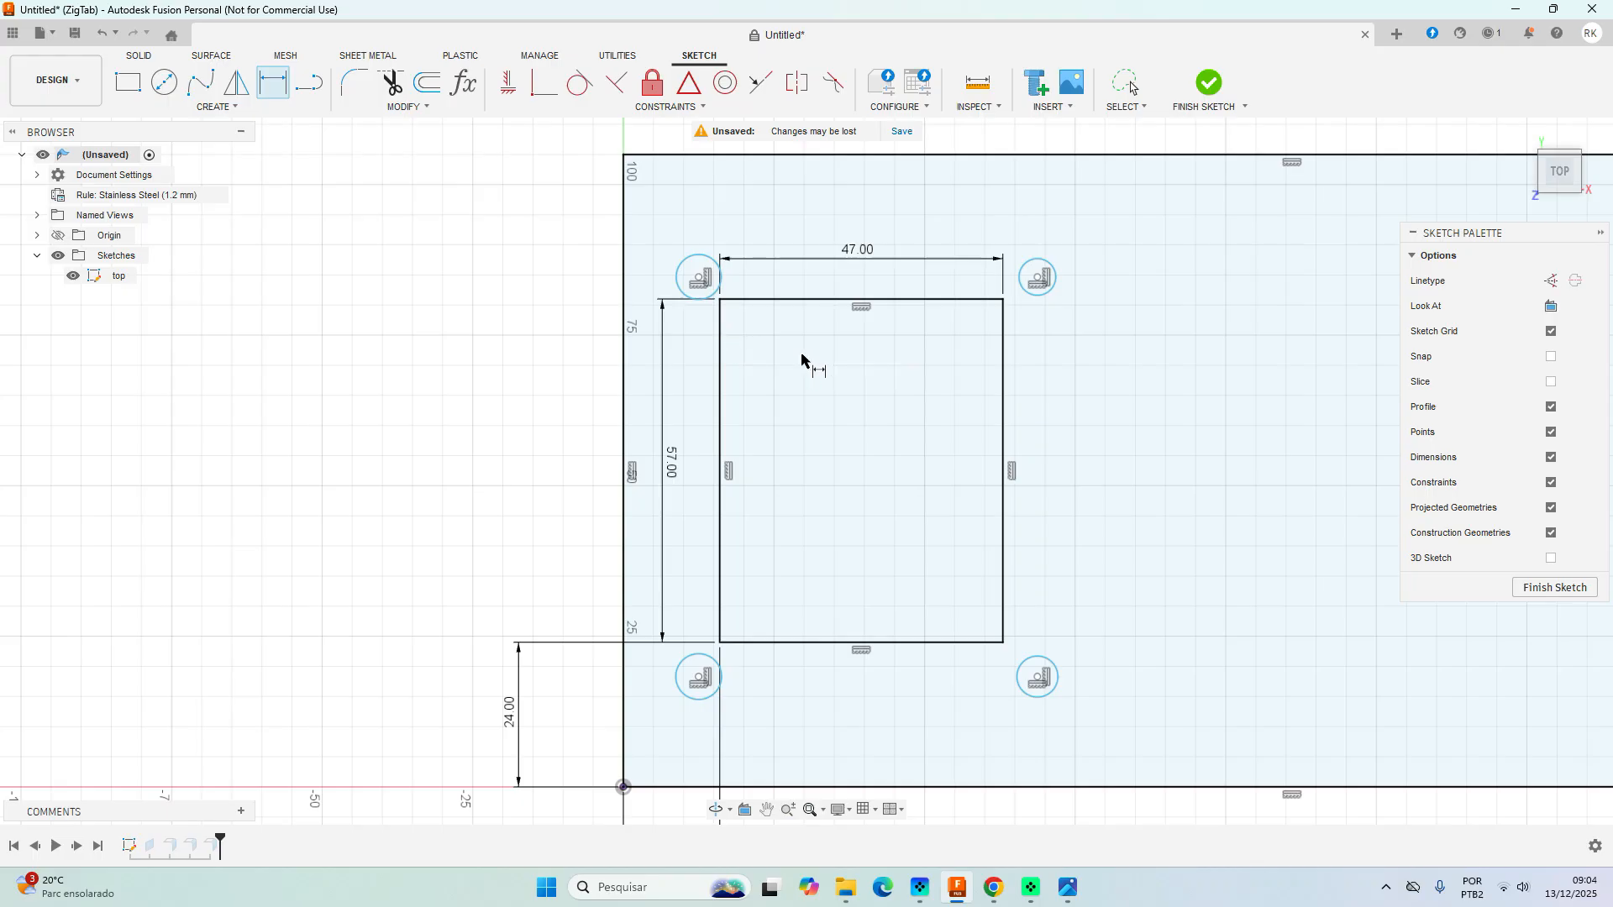
left_click(699, 277)
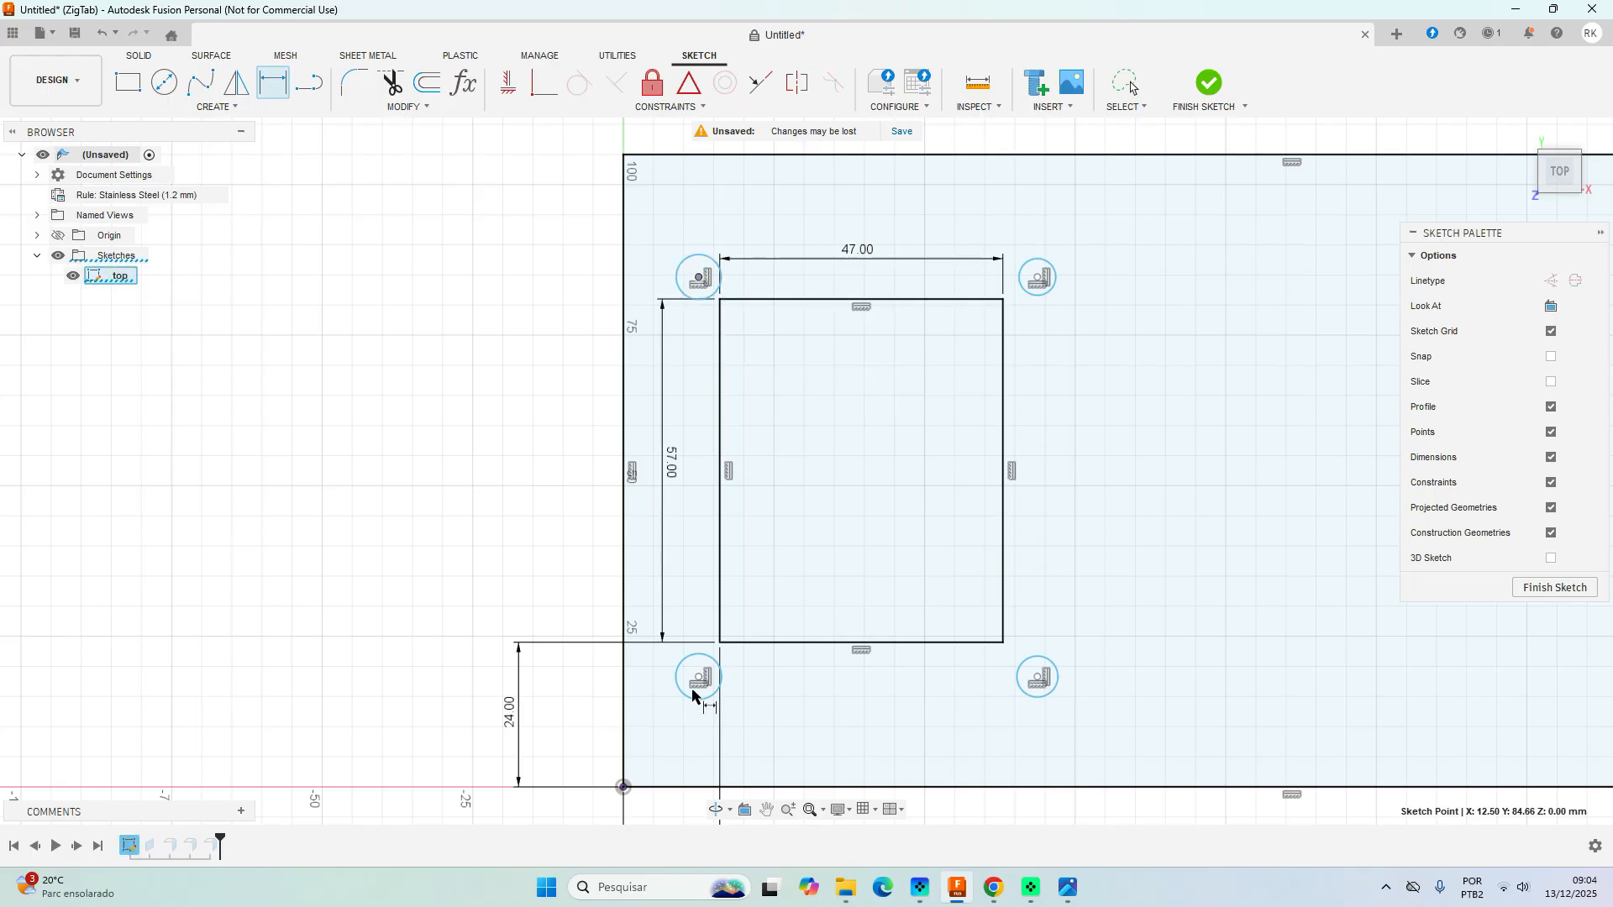
left_click(699, 677)
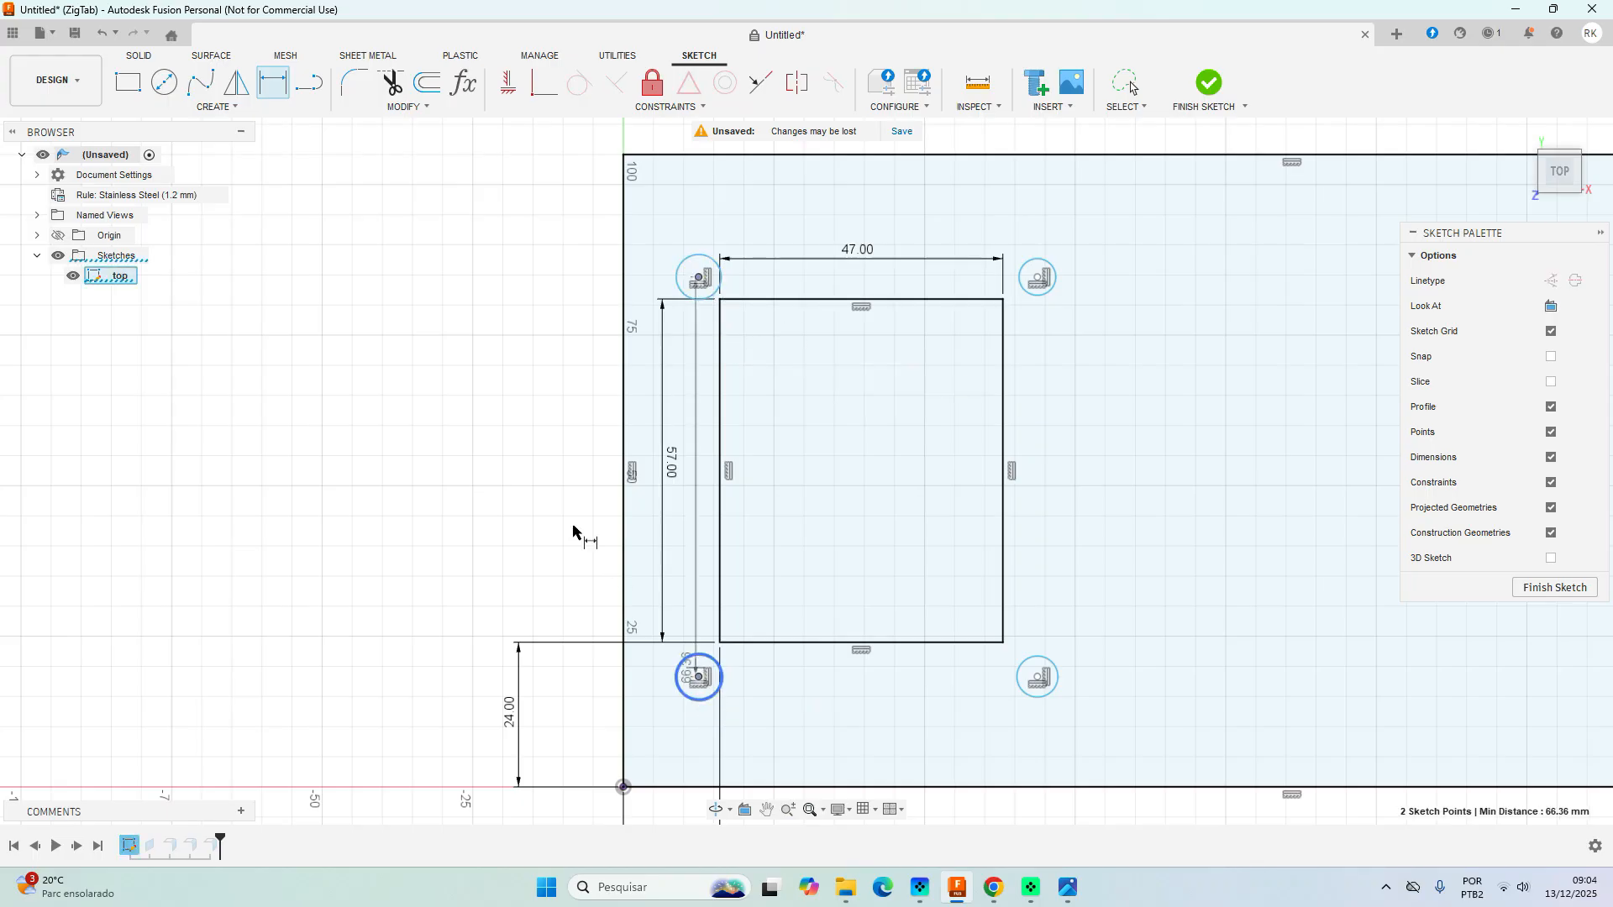
left_click(560, 473)
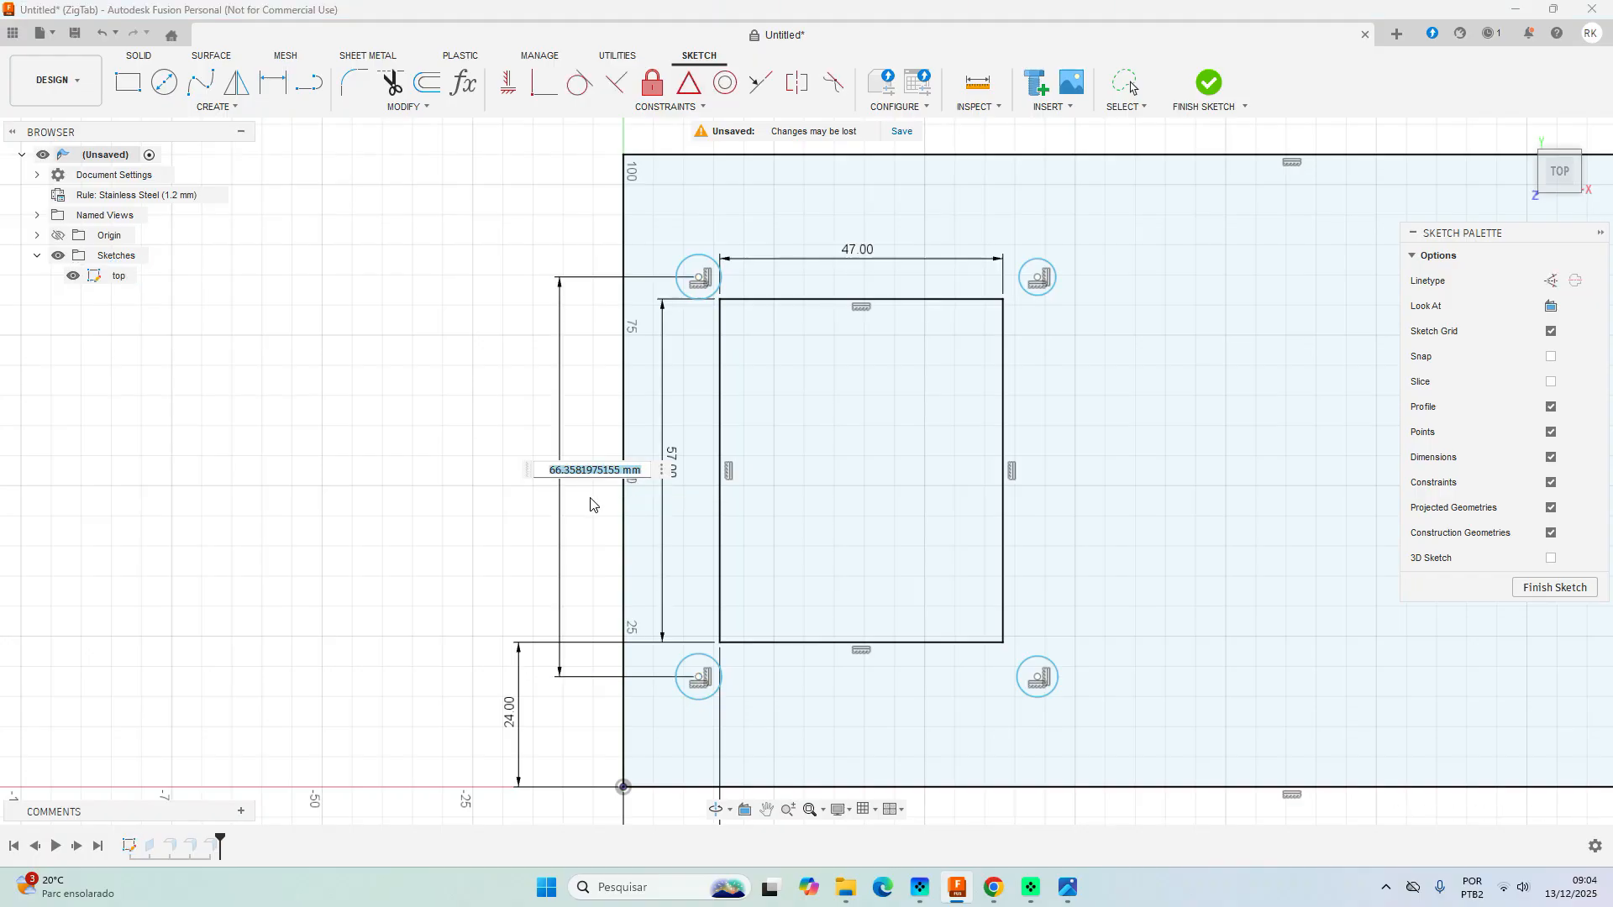
type("64")
key("Return")
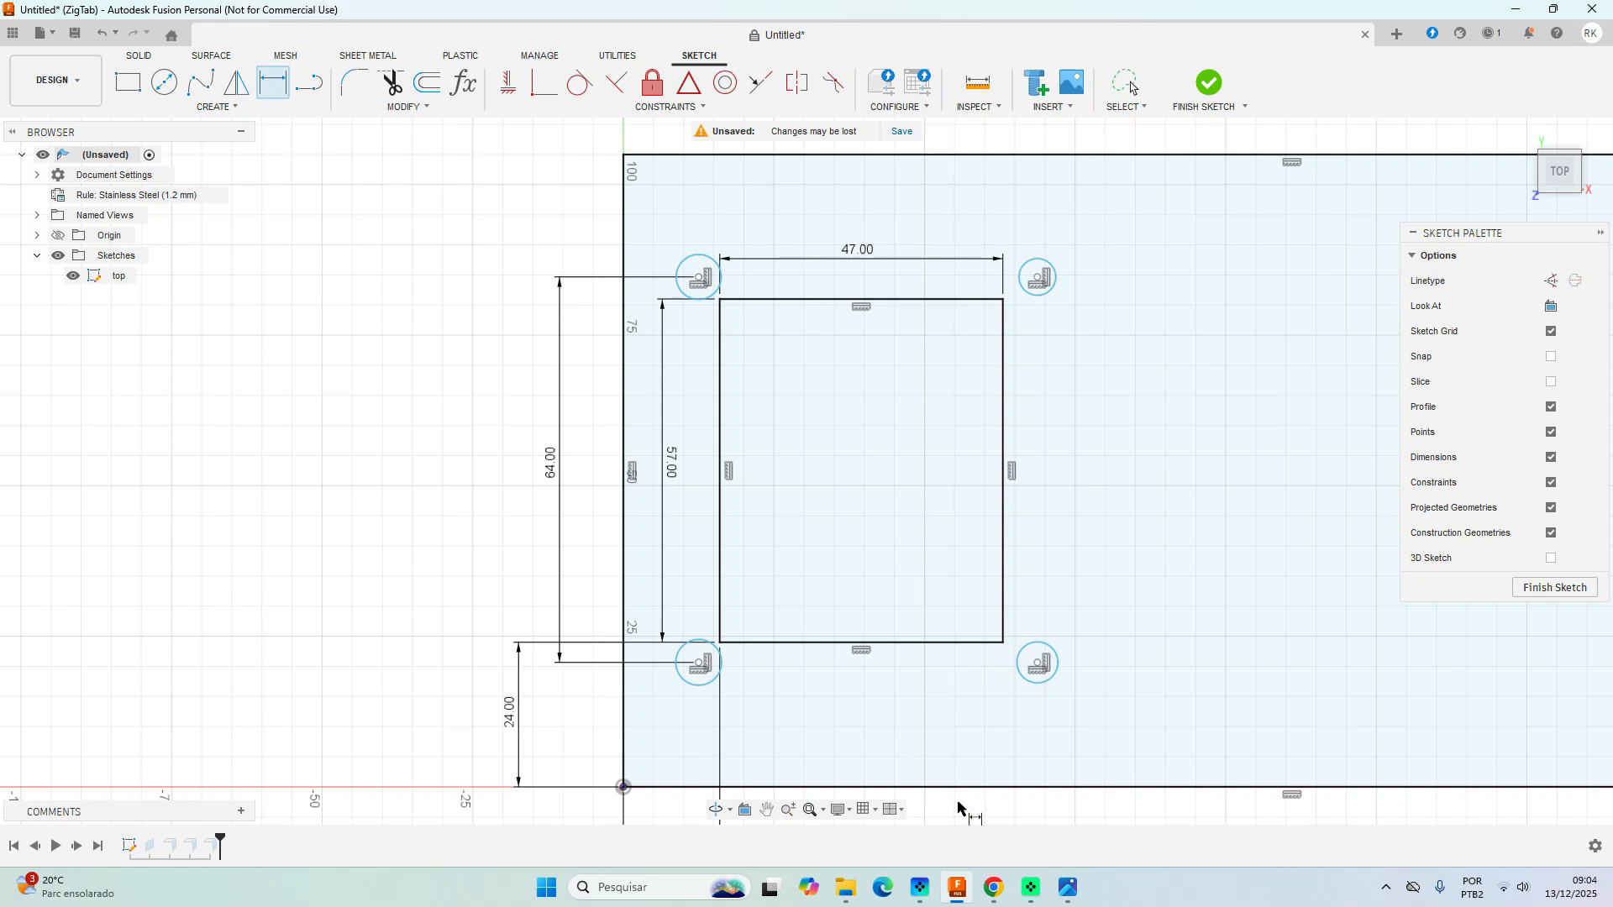
Dimension the lower left circle's centre 20 mm vertically from the origin corner.
left_click(994, 889)
left_click(996, 896)
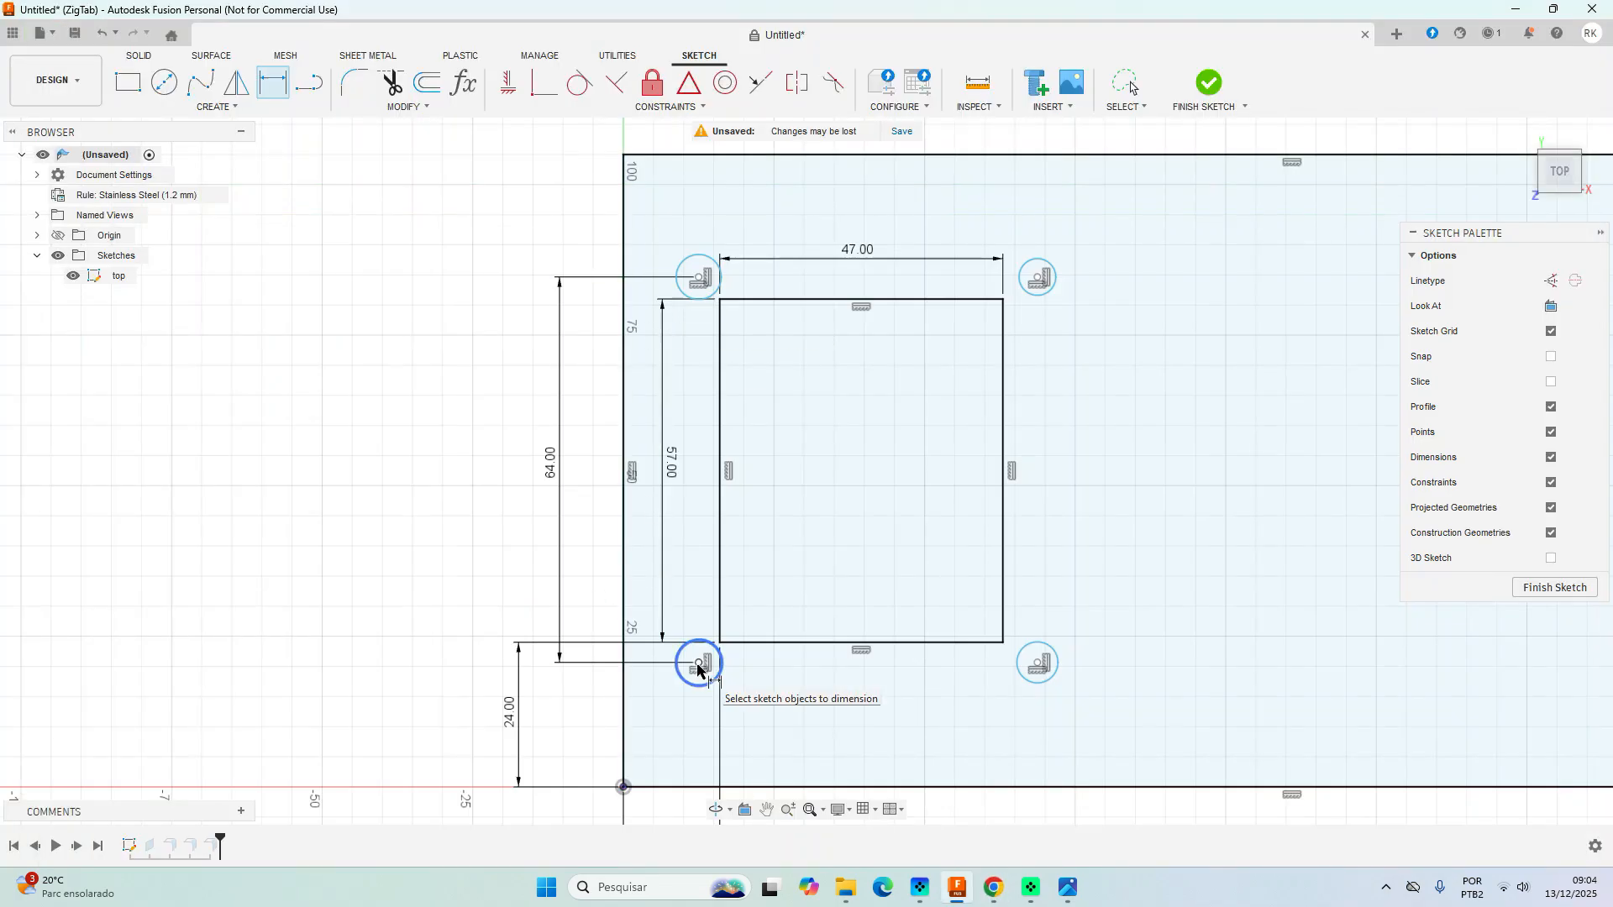
left_click(698, 664)
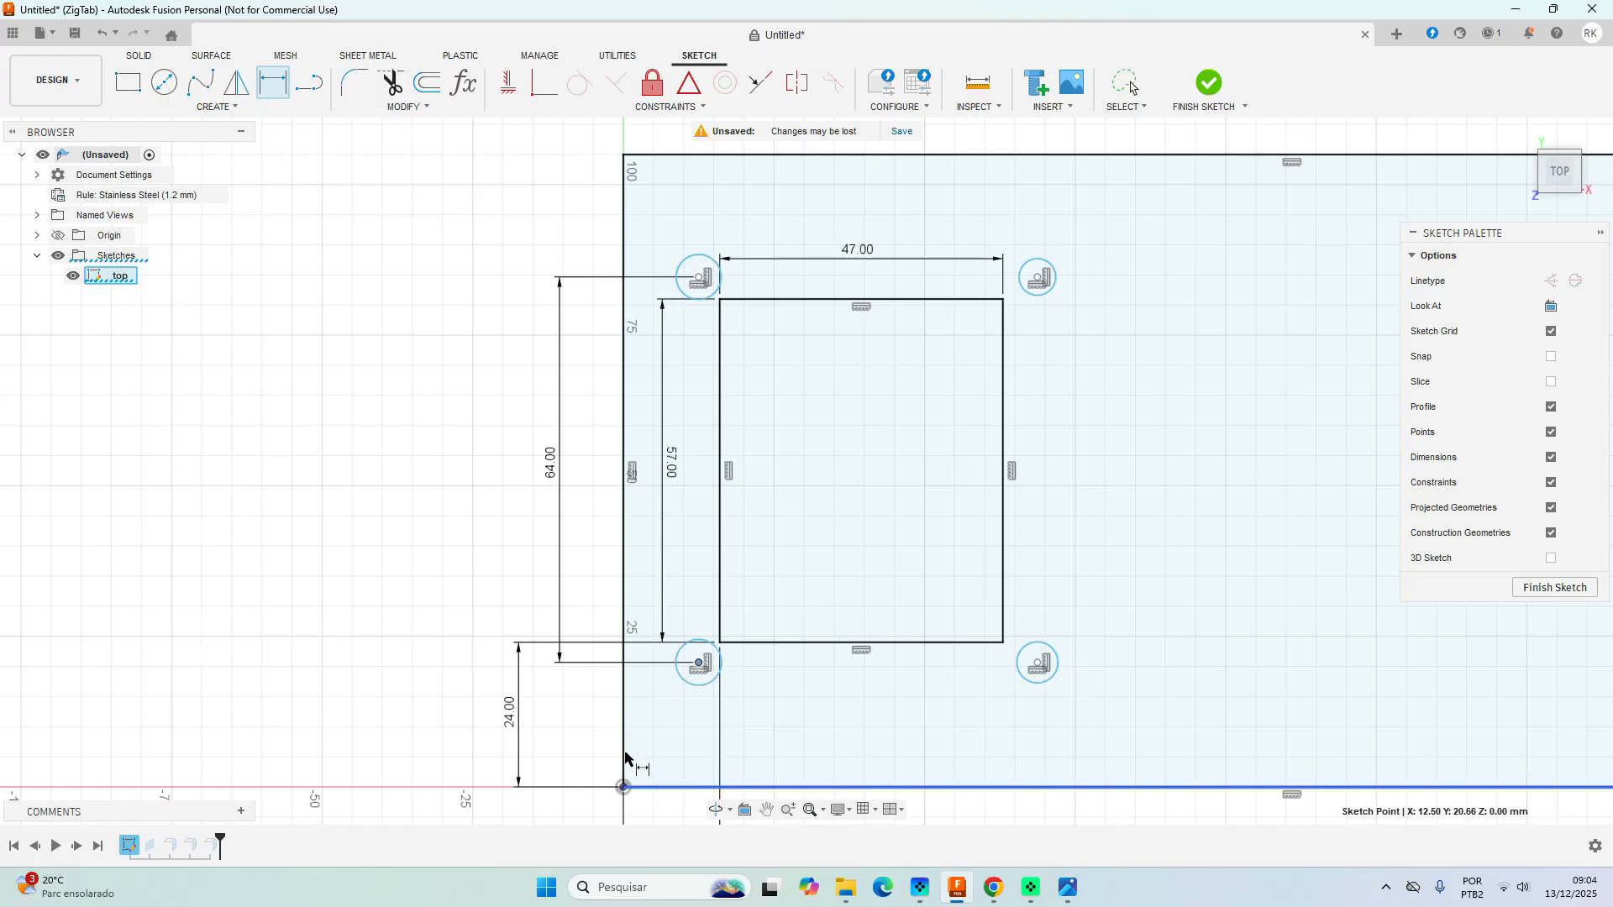
left_click(624, 787)
left_click(577, 729)
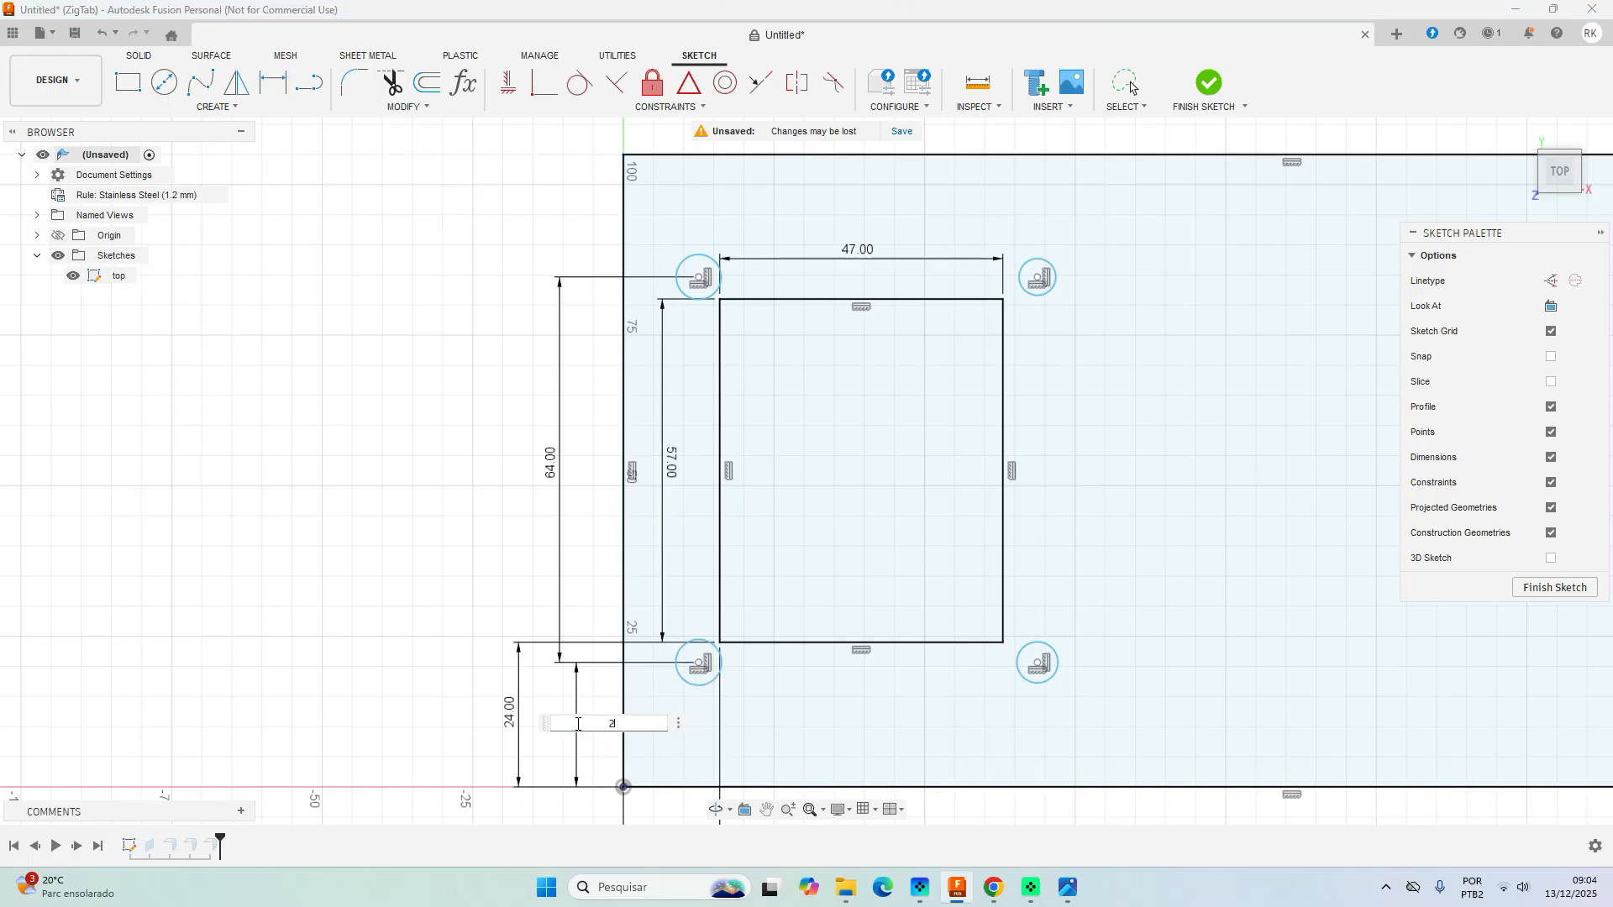
type("20")
key("Return")
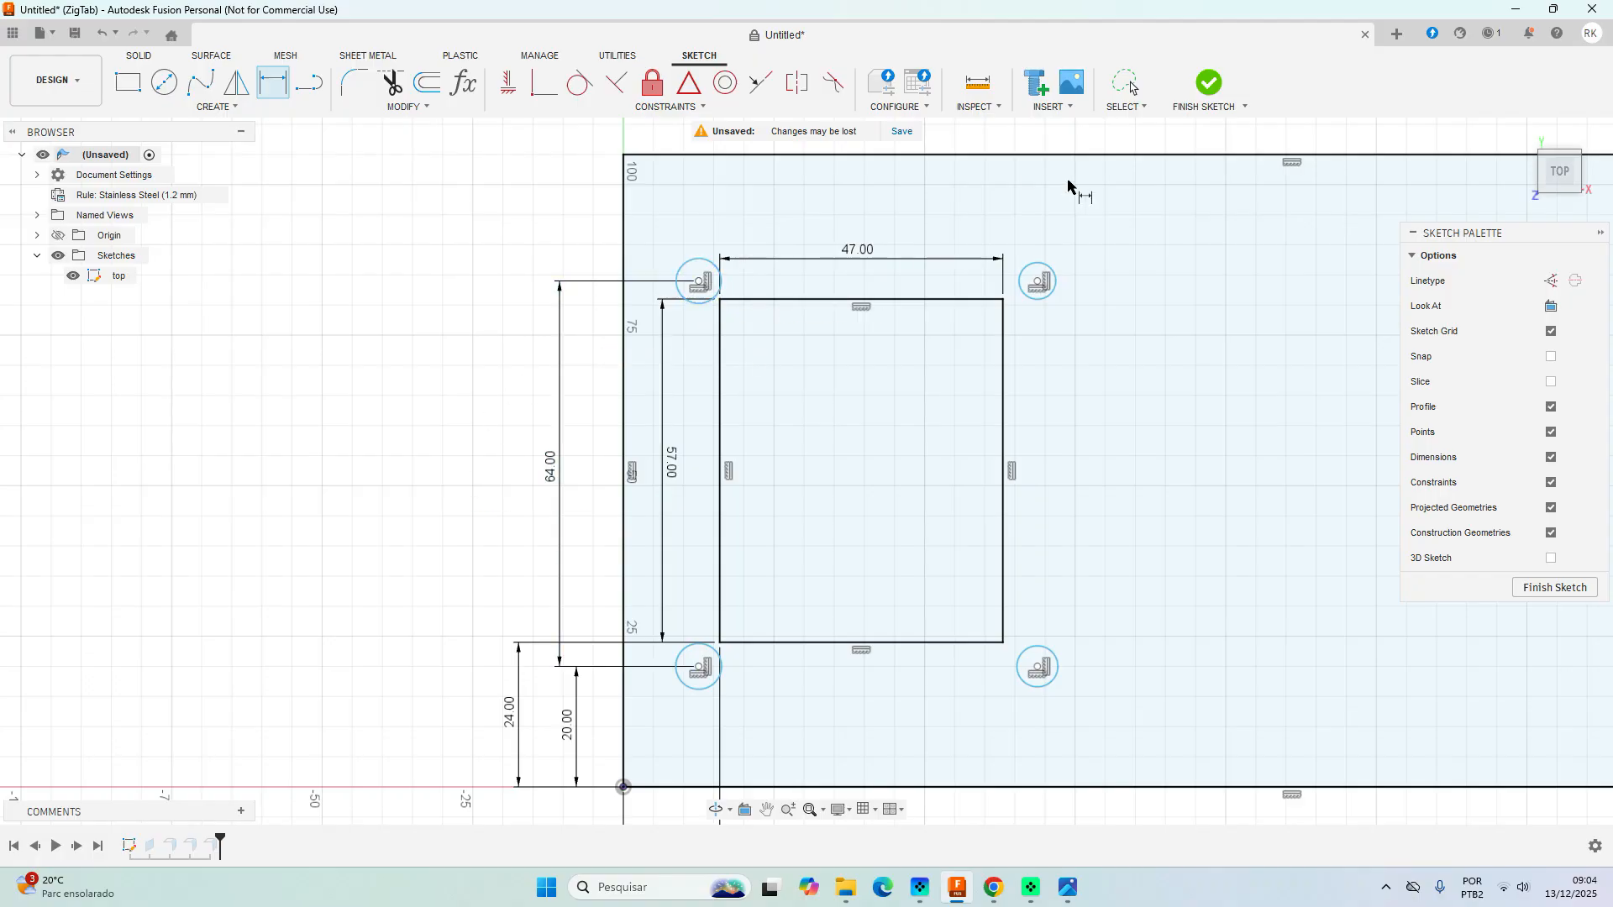
Check the horizontal hole spacing in the Chrome drawing and dimension the two upper circles' centres 51 mm apart in the Fusion sketch.
left_click(998, 893)
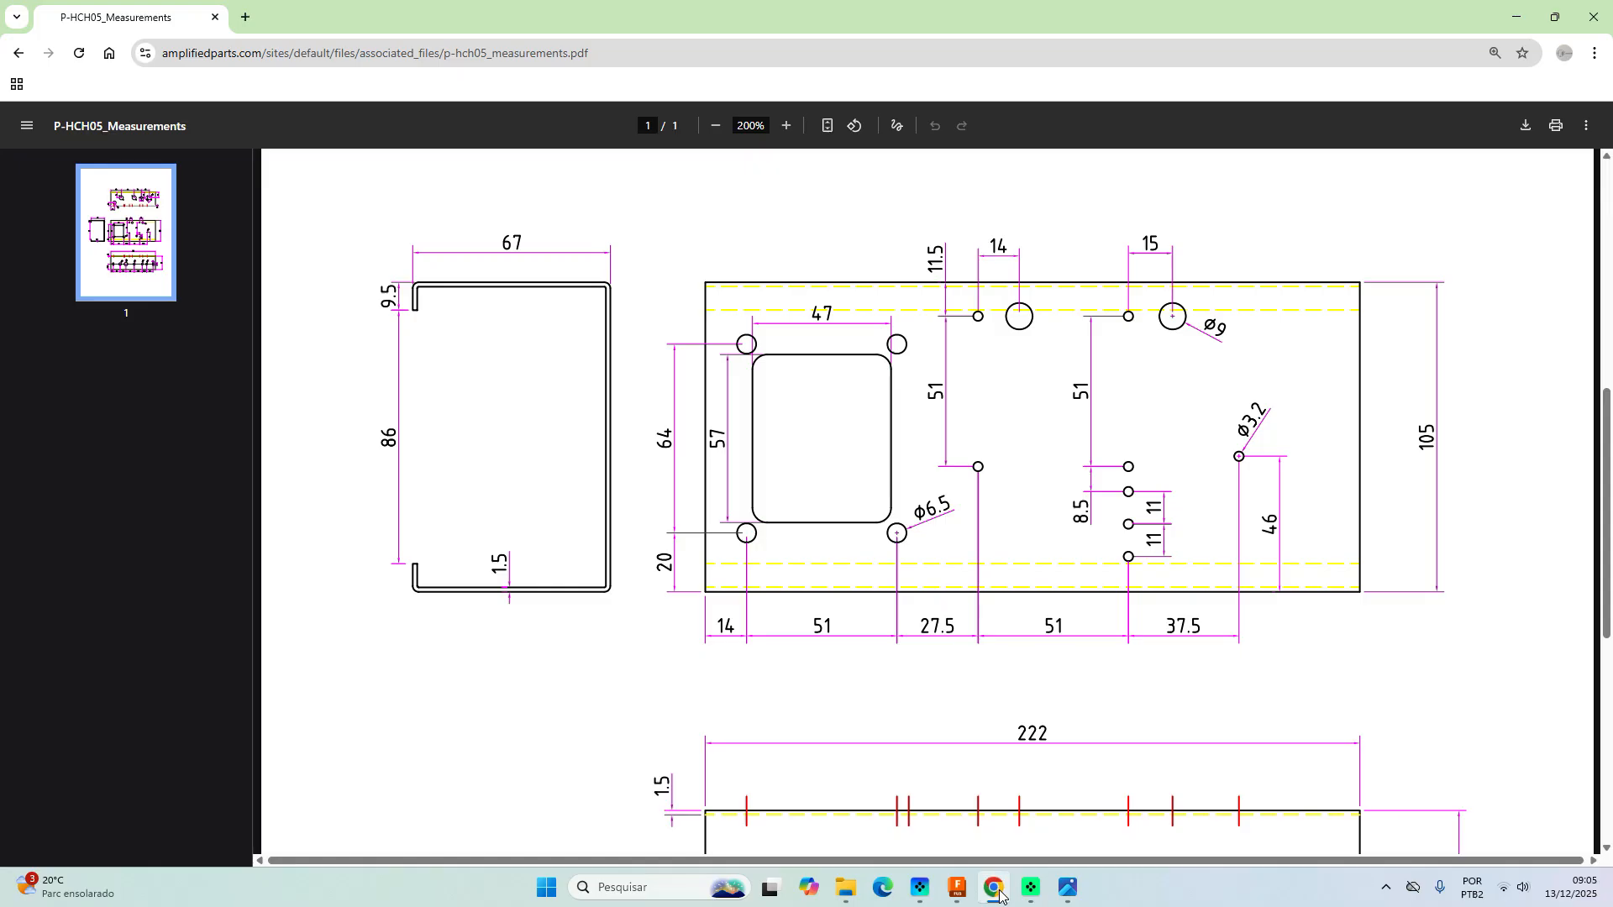
left_click(957, 889)
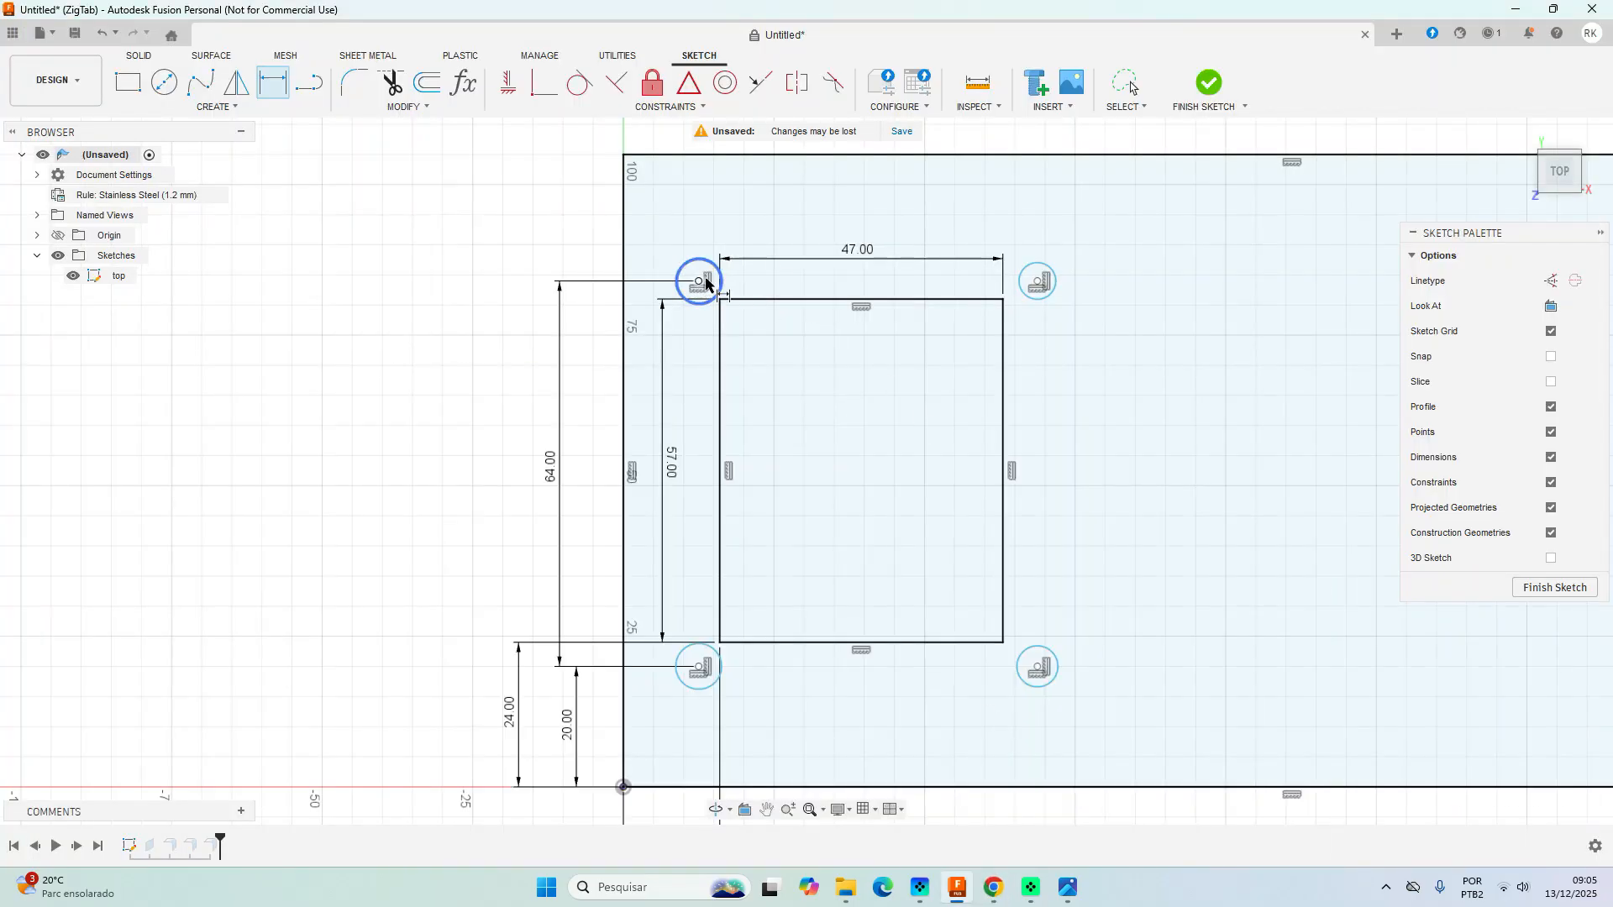
left_click(702, 282)
left_click(1040, 282)
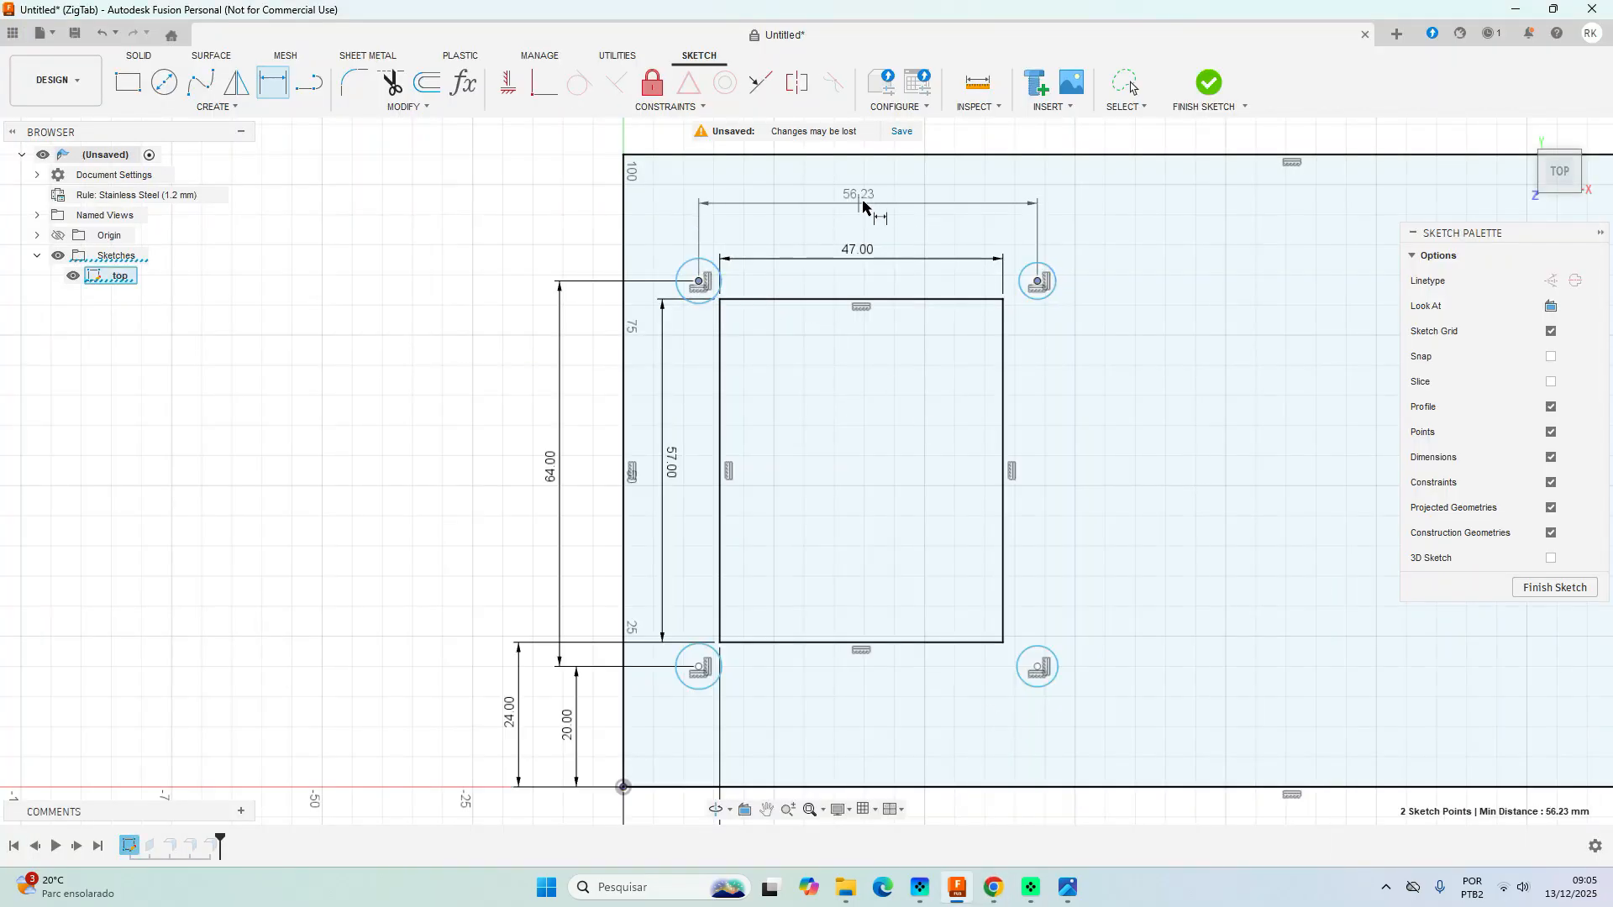
left_click(862, 206)
type("51")
key("Return")
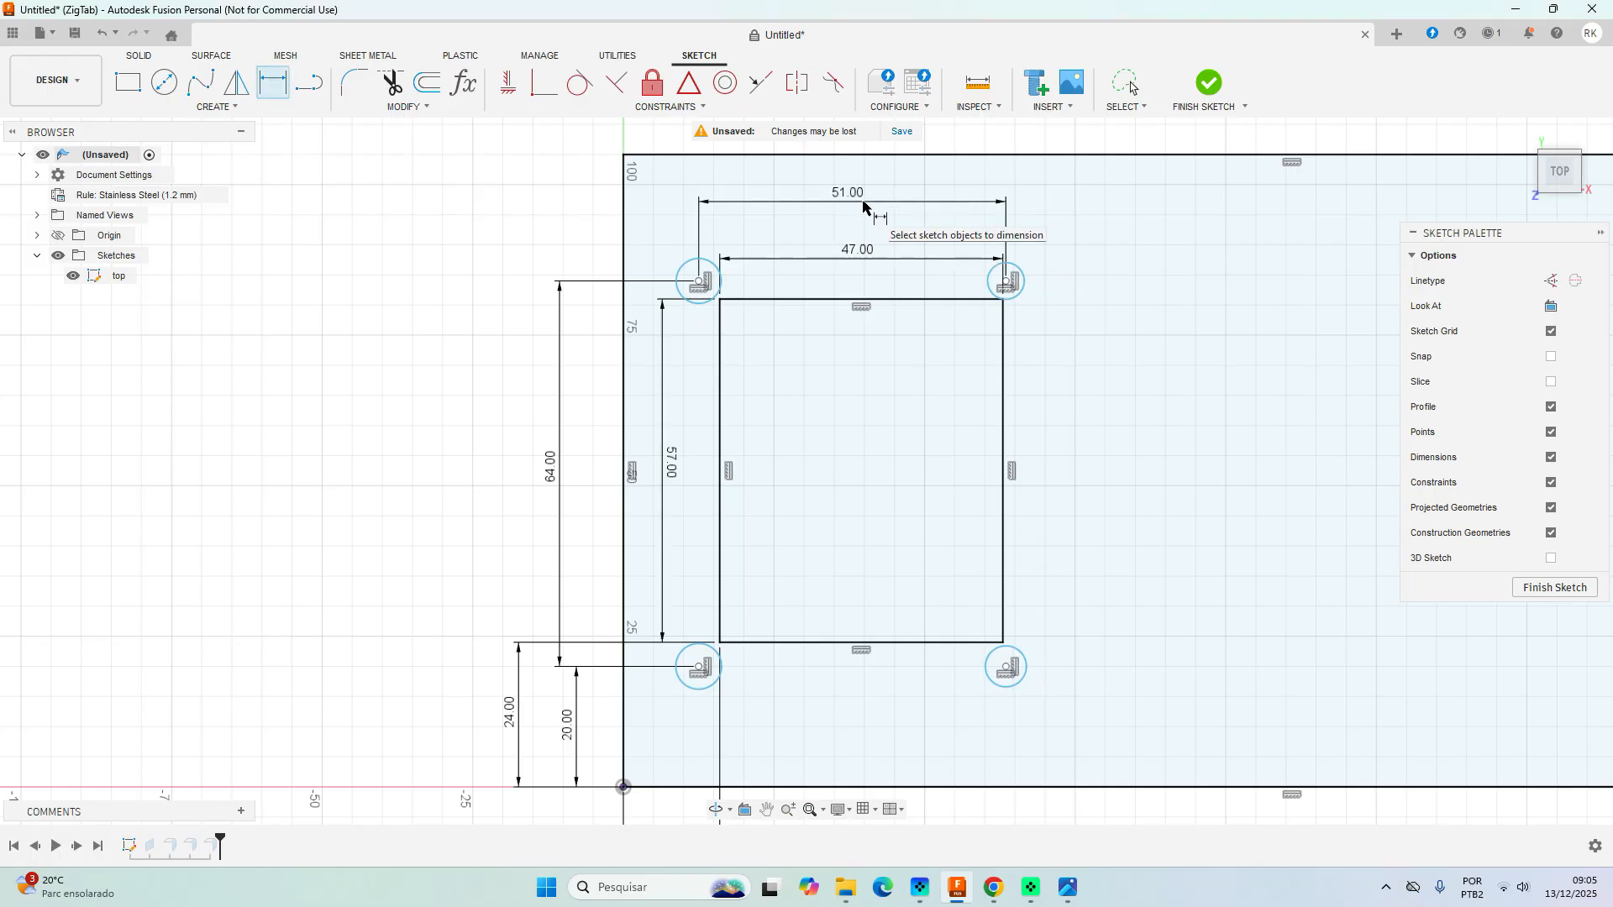
Compare the mounting circles' horizontal position around the cutout with the manufacturer's drawing in Chrome and return to the Fusion sketch.
scroll(795, 303, "up", 2)
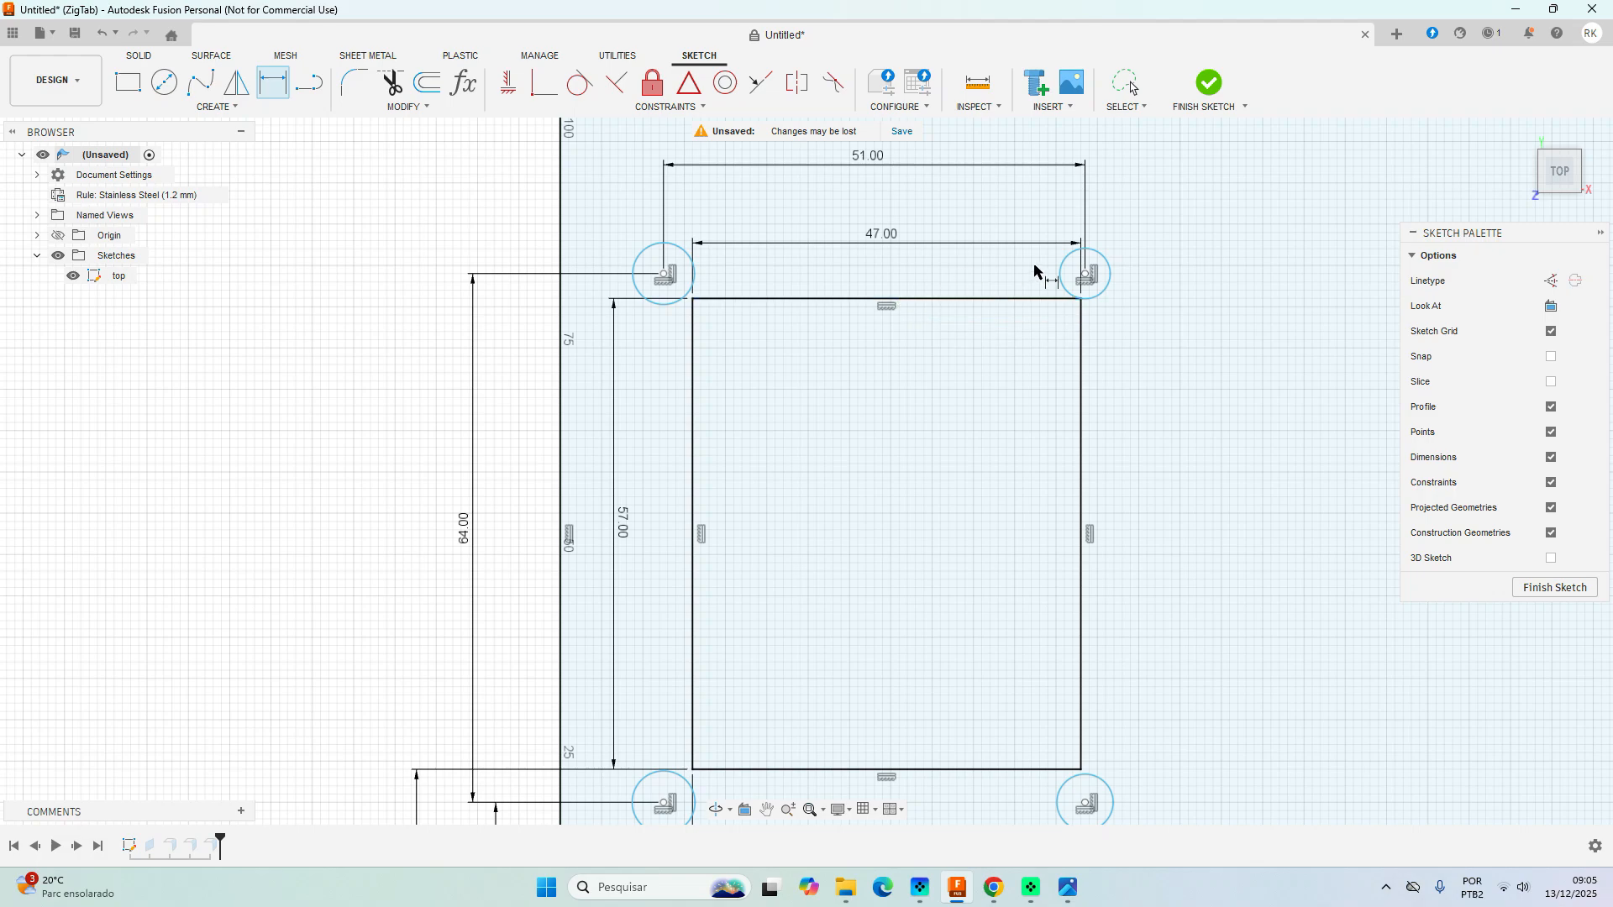
scroll(1253, 252, "down", 1)
scroll(1253, 252, "down", 1)
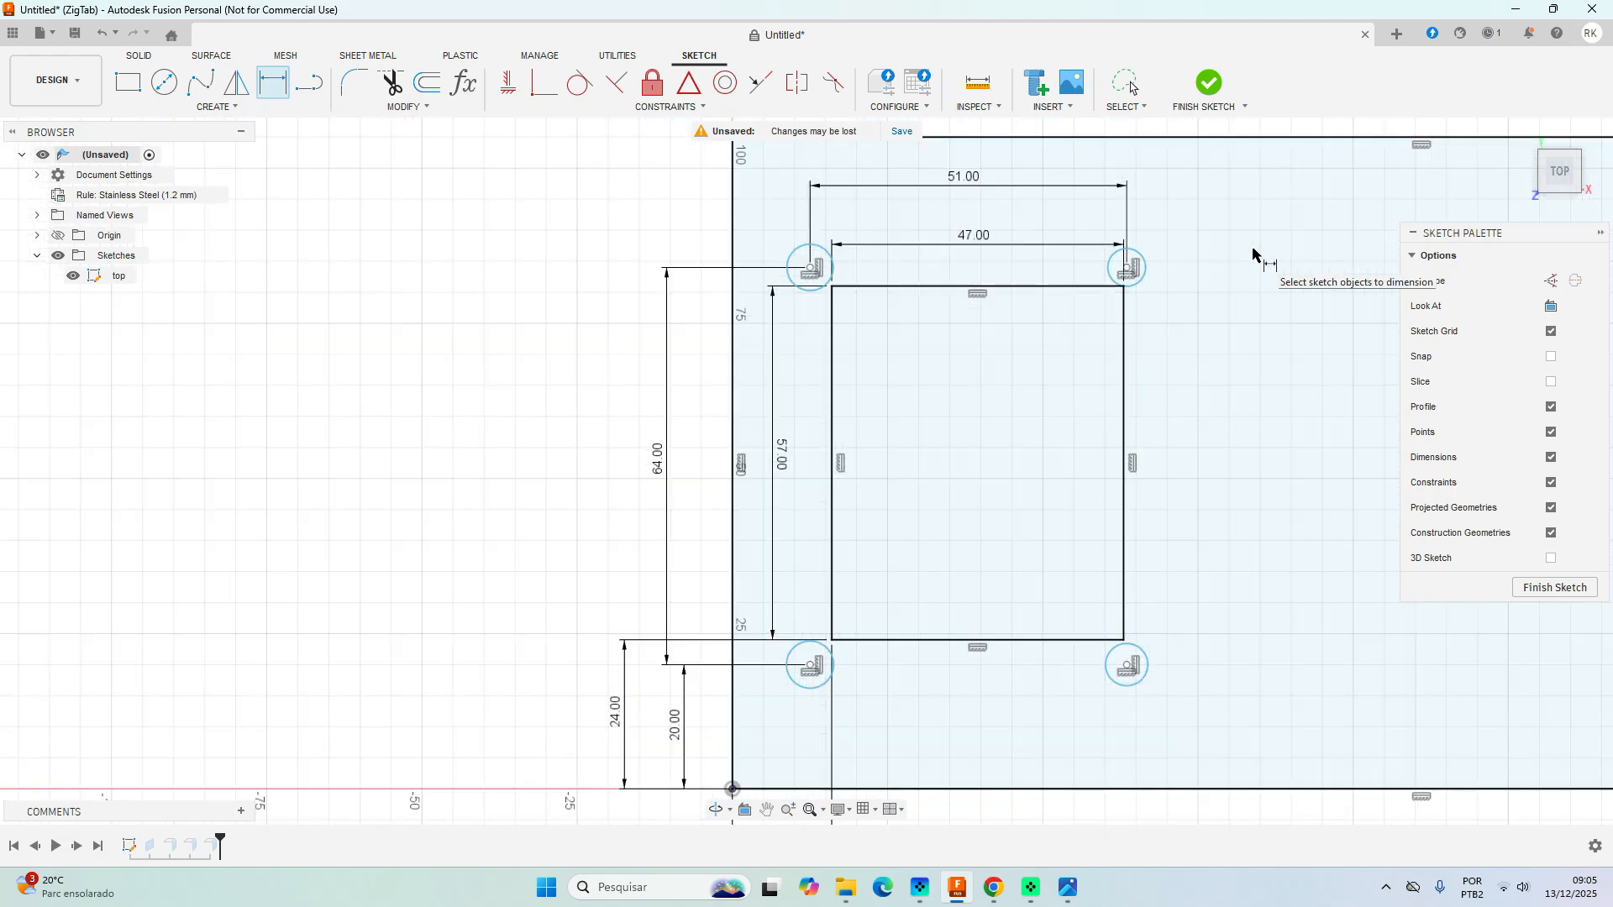
scroll(1252, 252, "down", 1)
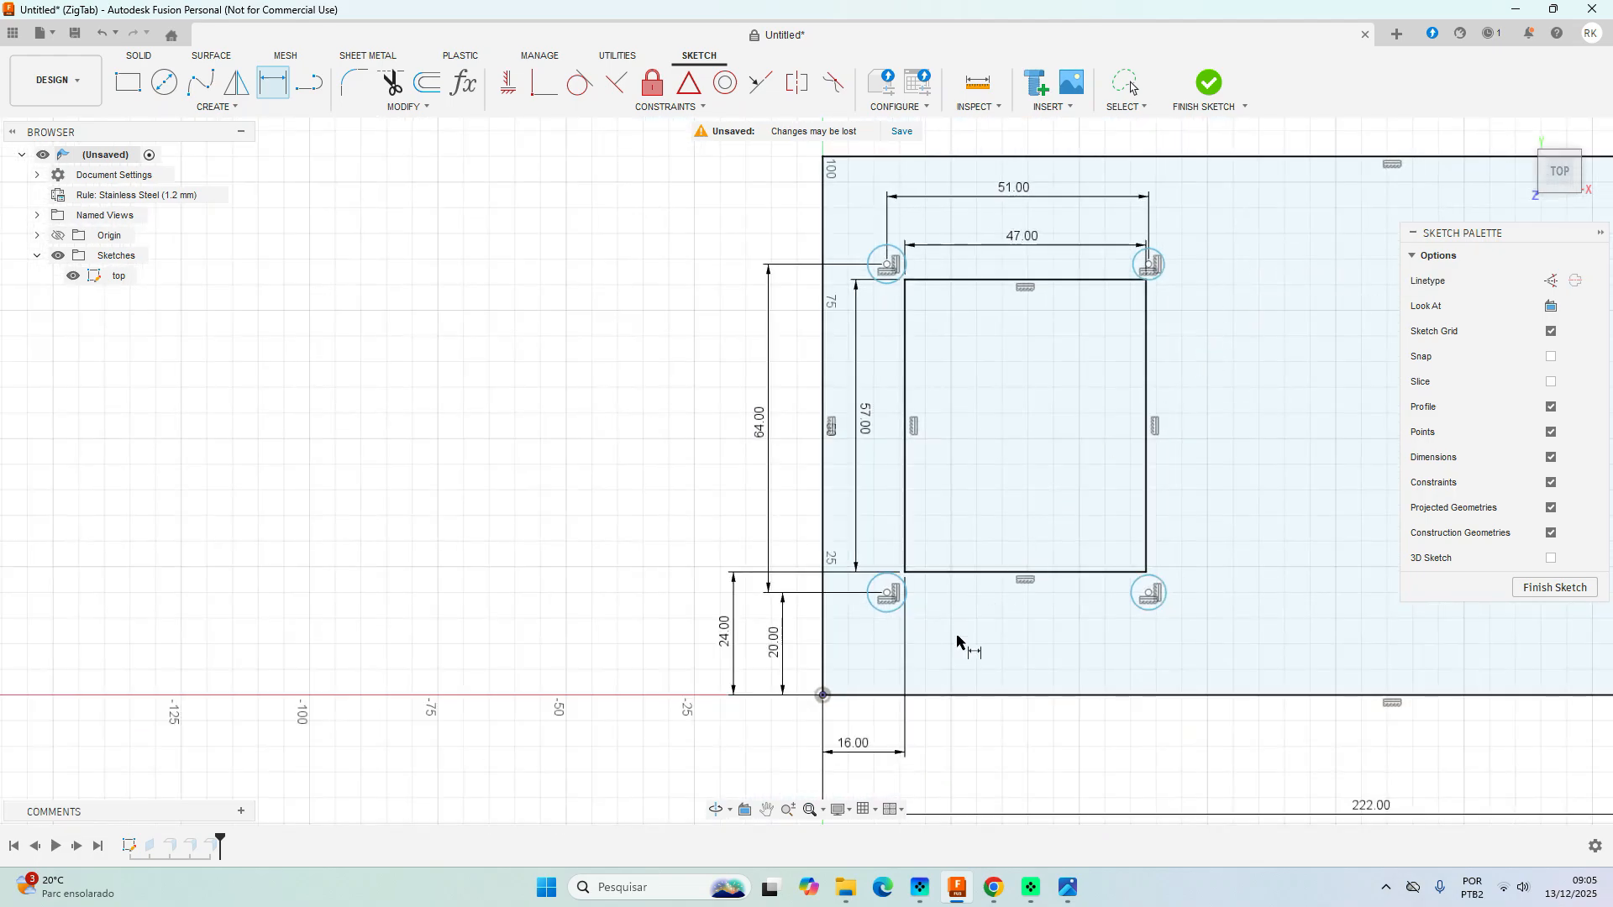
scroll(943, 647, "up", 2)
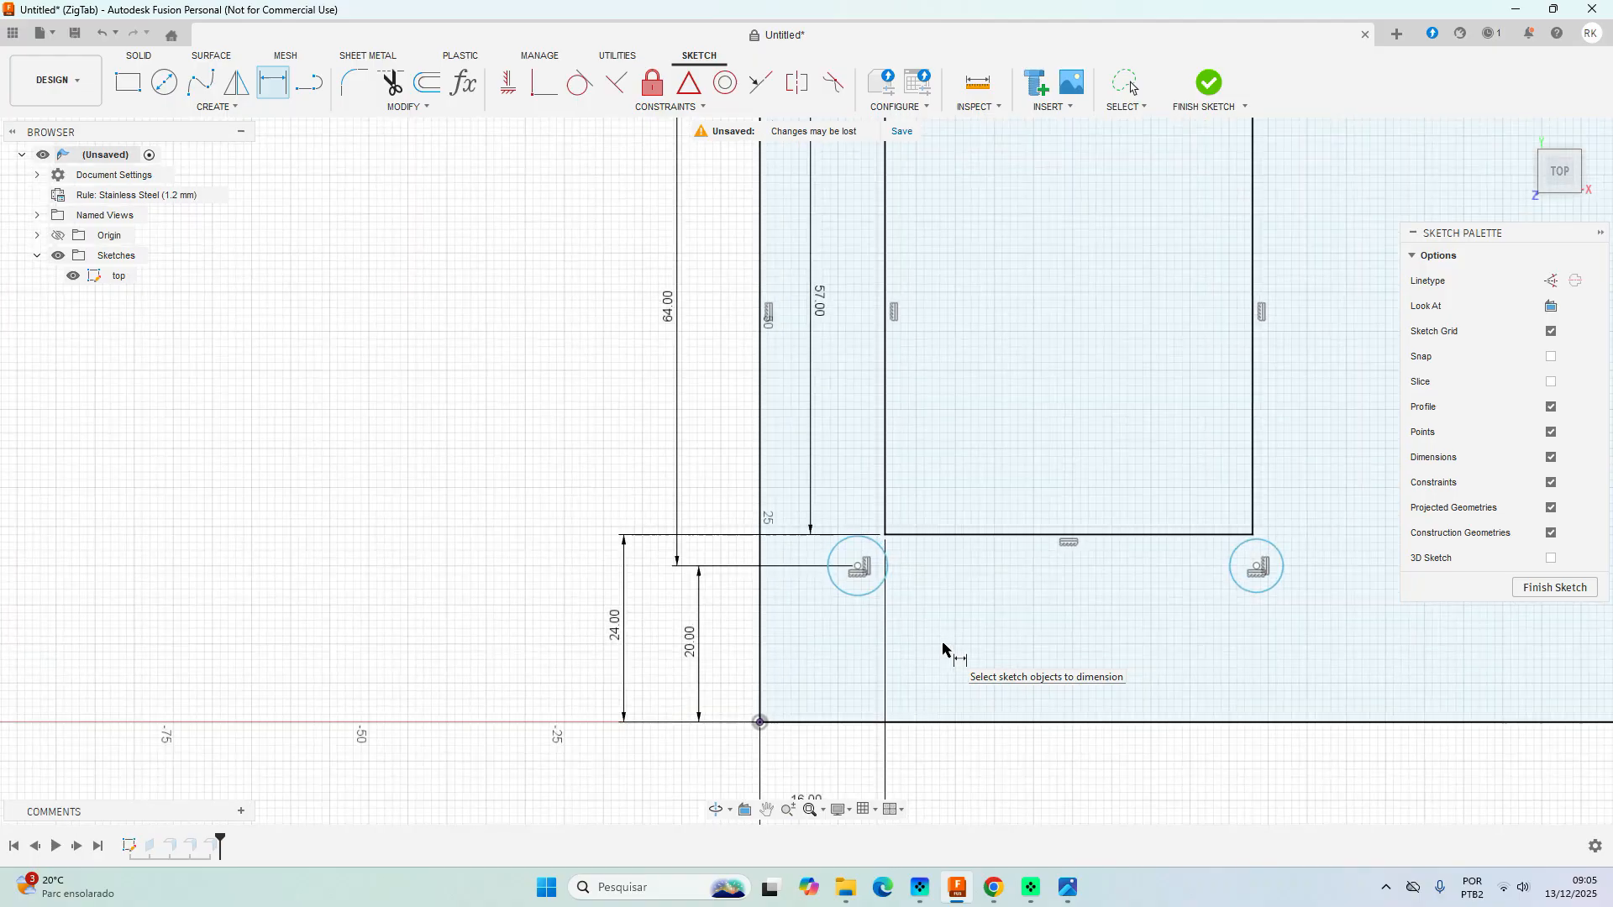
left_click(994, 889)
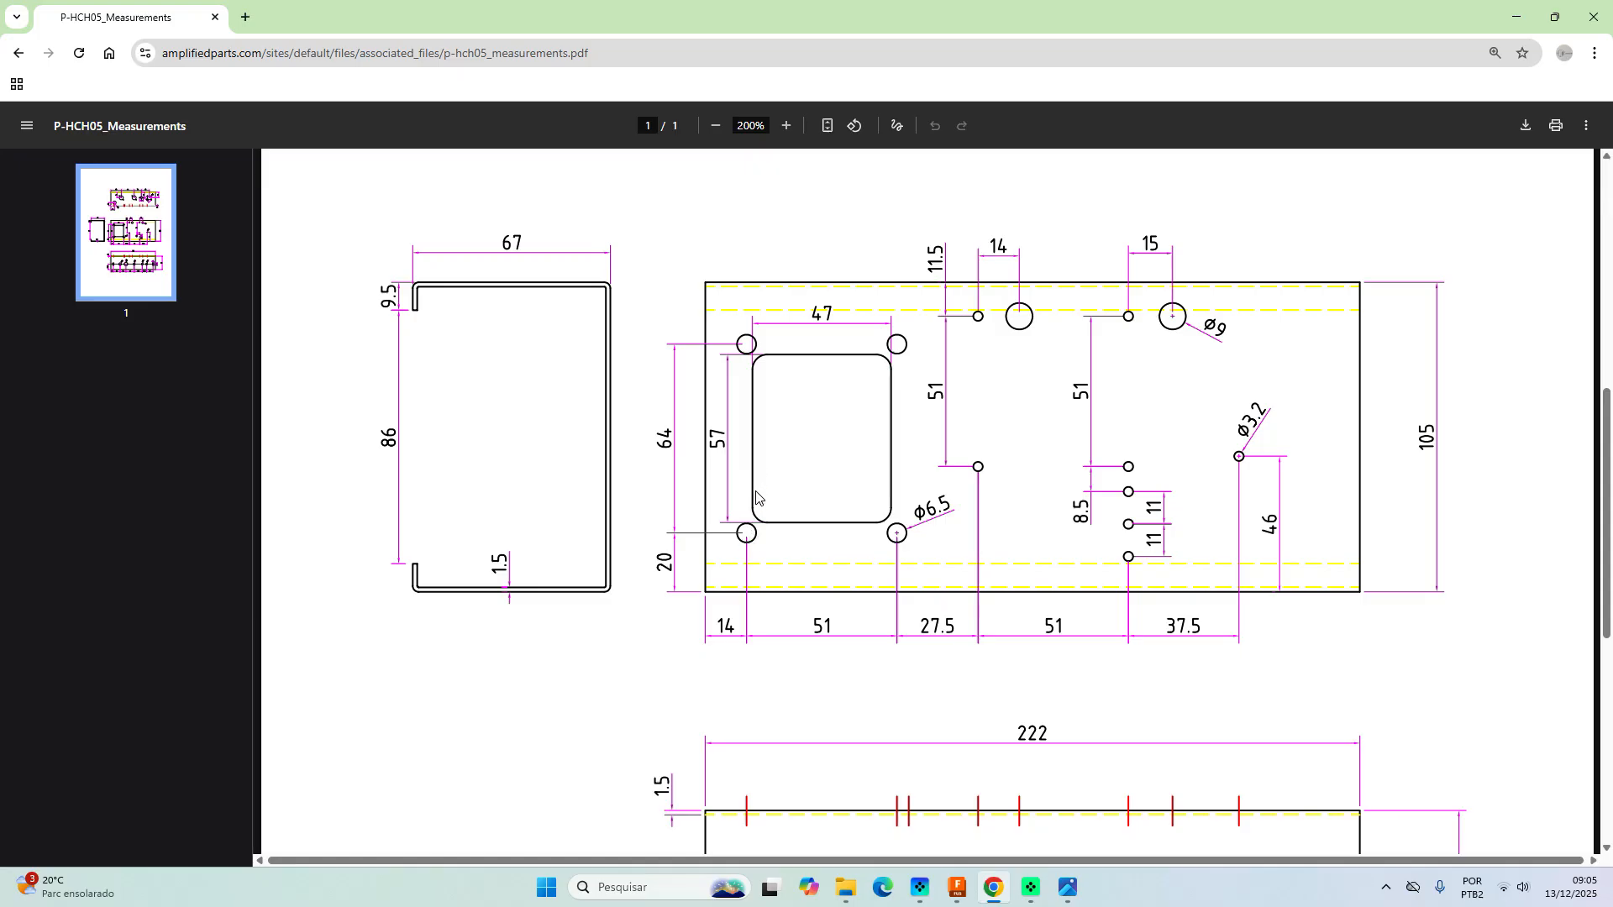
left_click(957, 889)
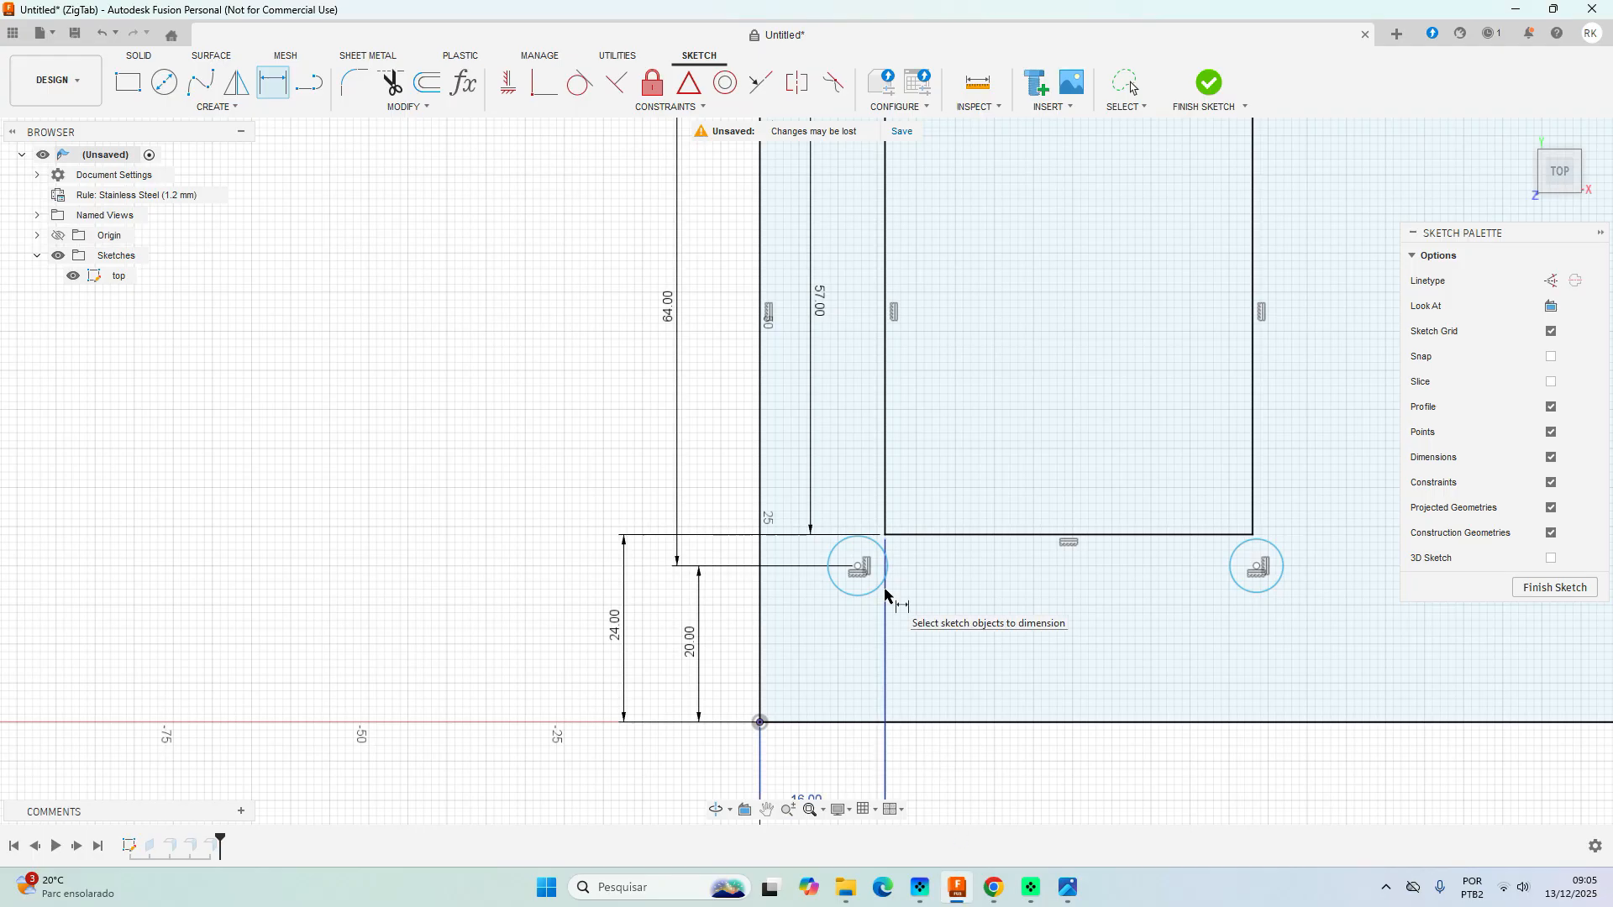
scroll(916, 605, "up", 3)
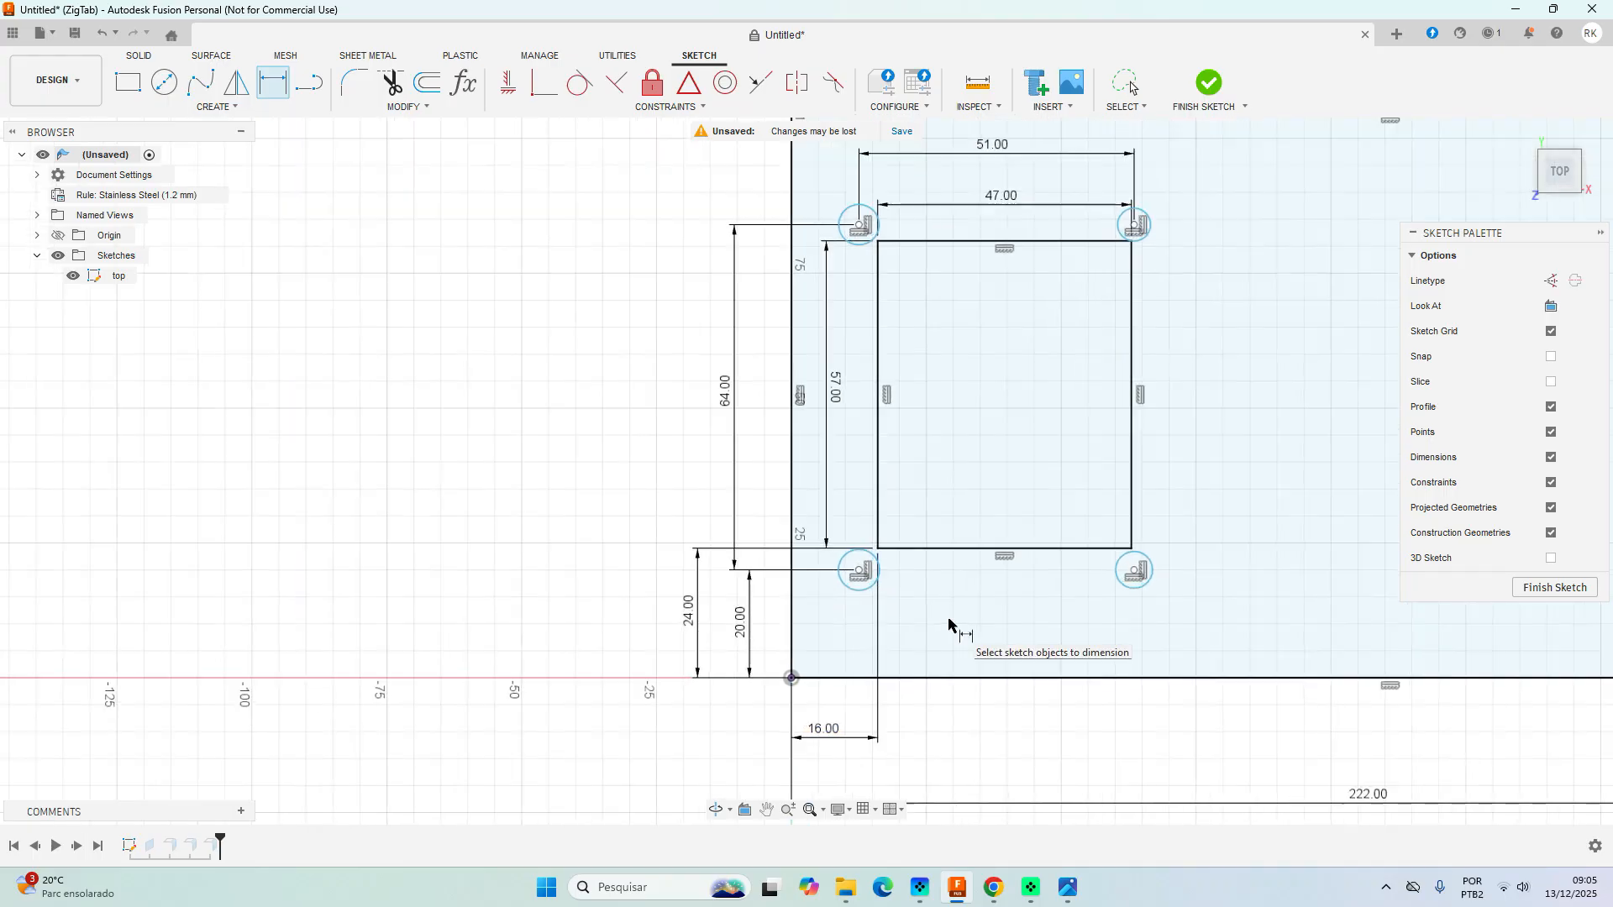
scroll(948, 620, "down", 3)
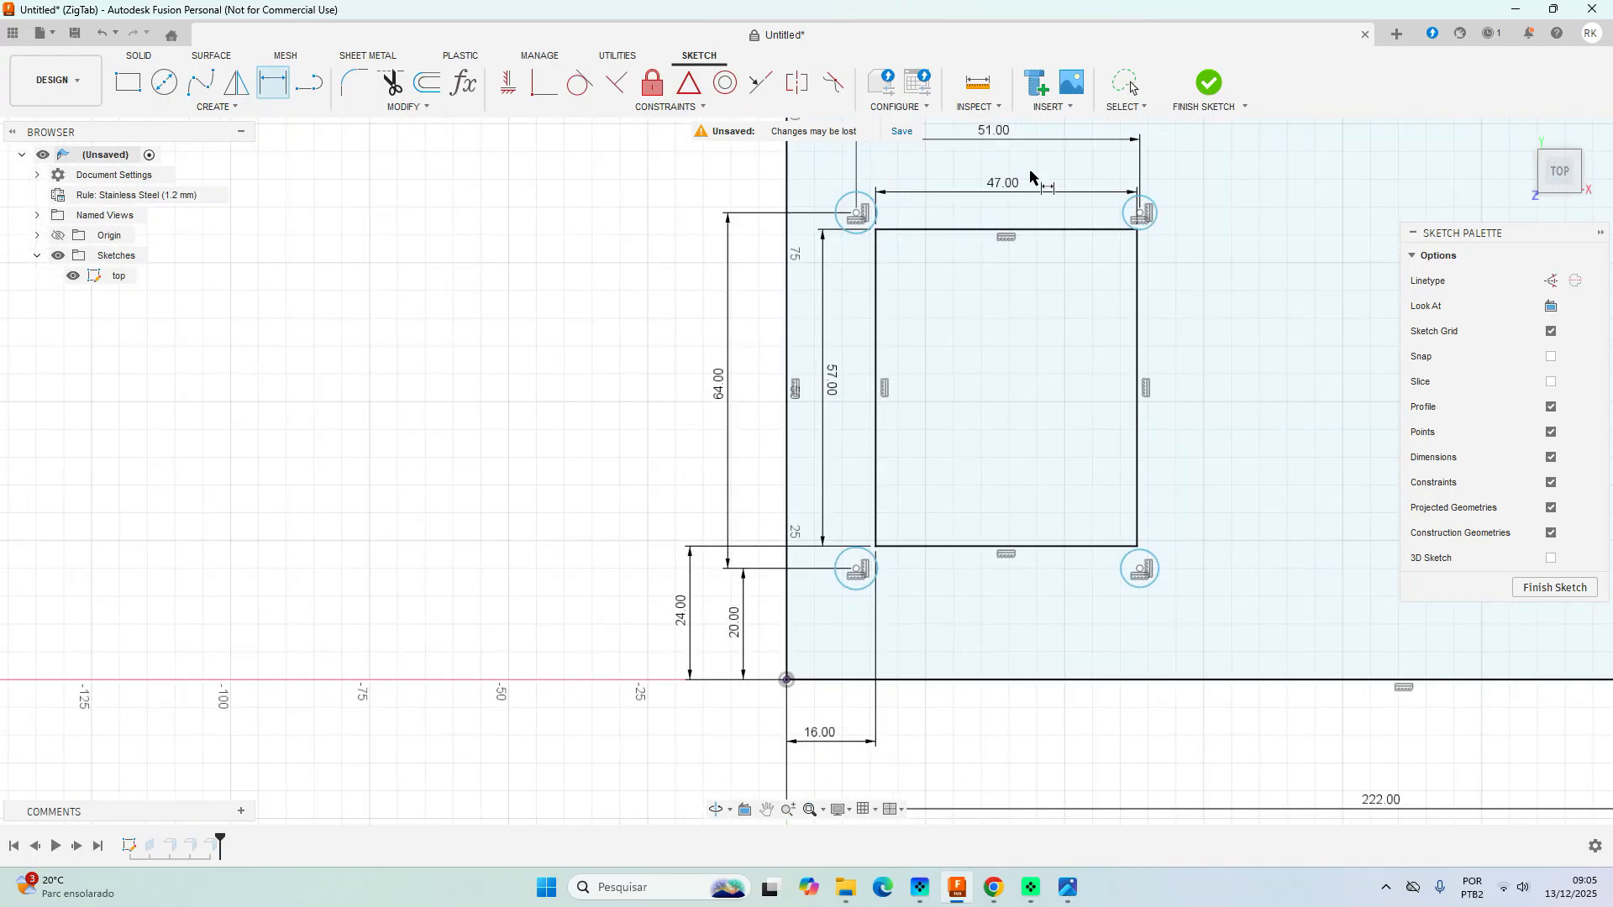
scroll(1030, 170, "up", 5)
middle_click_drag(1000, 202, 977, 449)
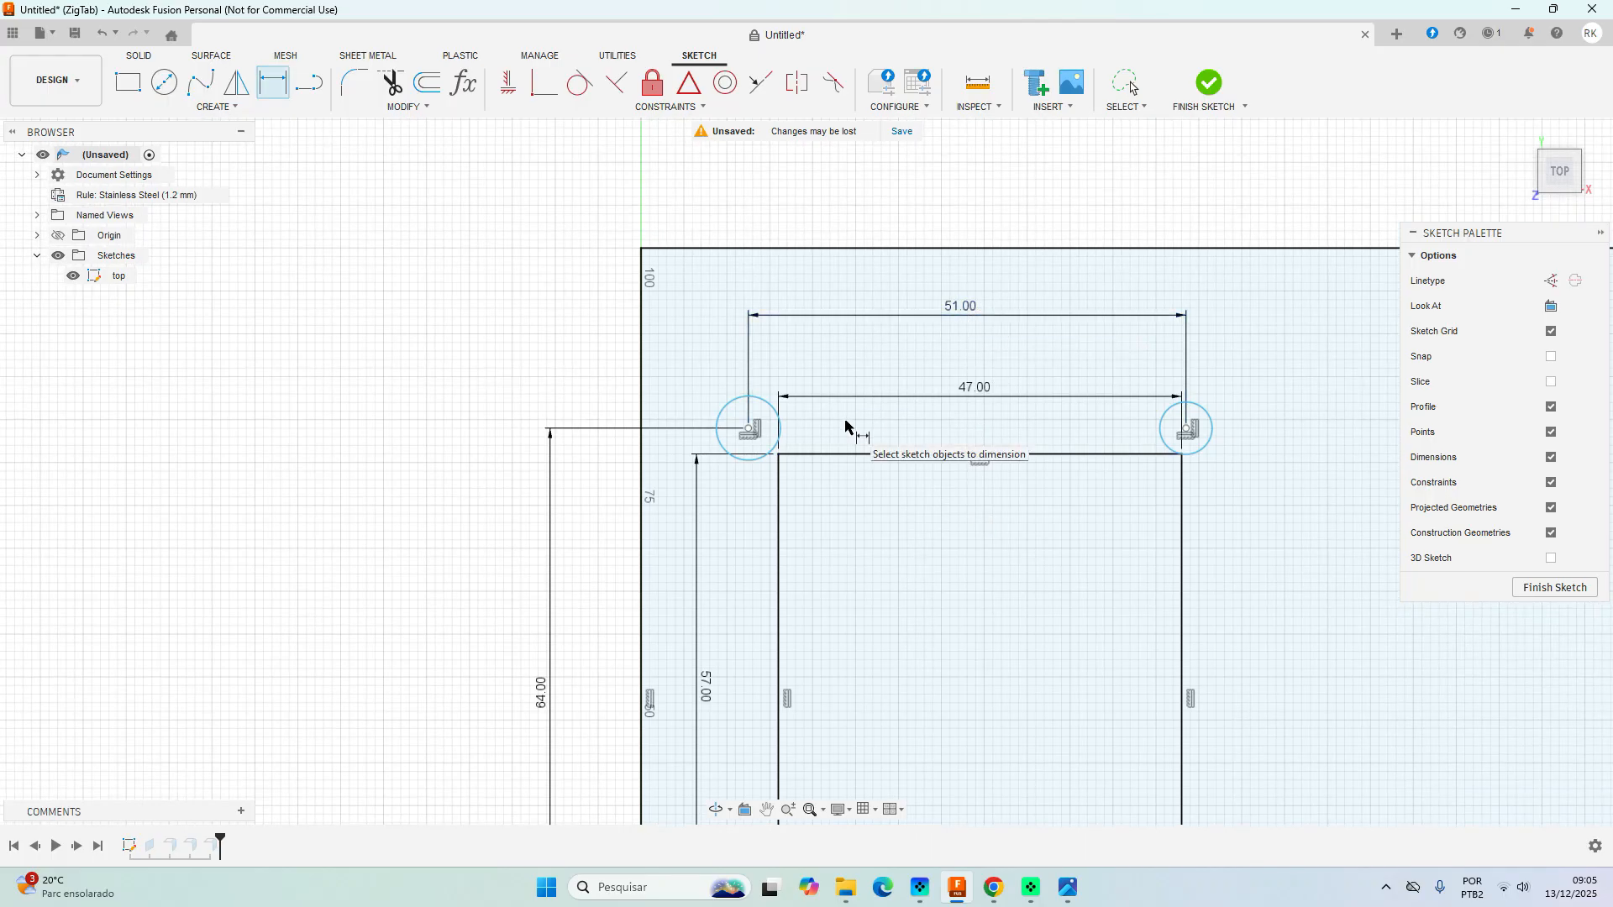
Place a sketch point at the midpoint of the cutout's upper edge.
left_click(750, 432)
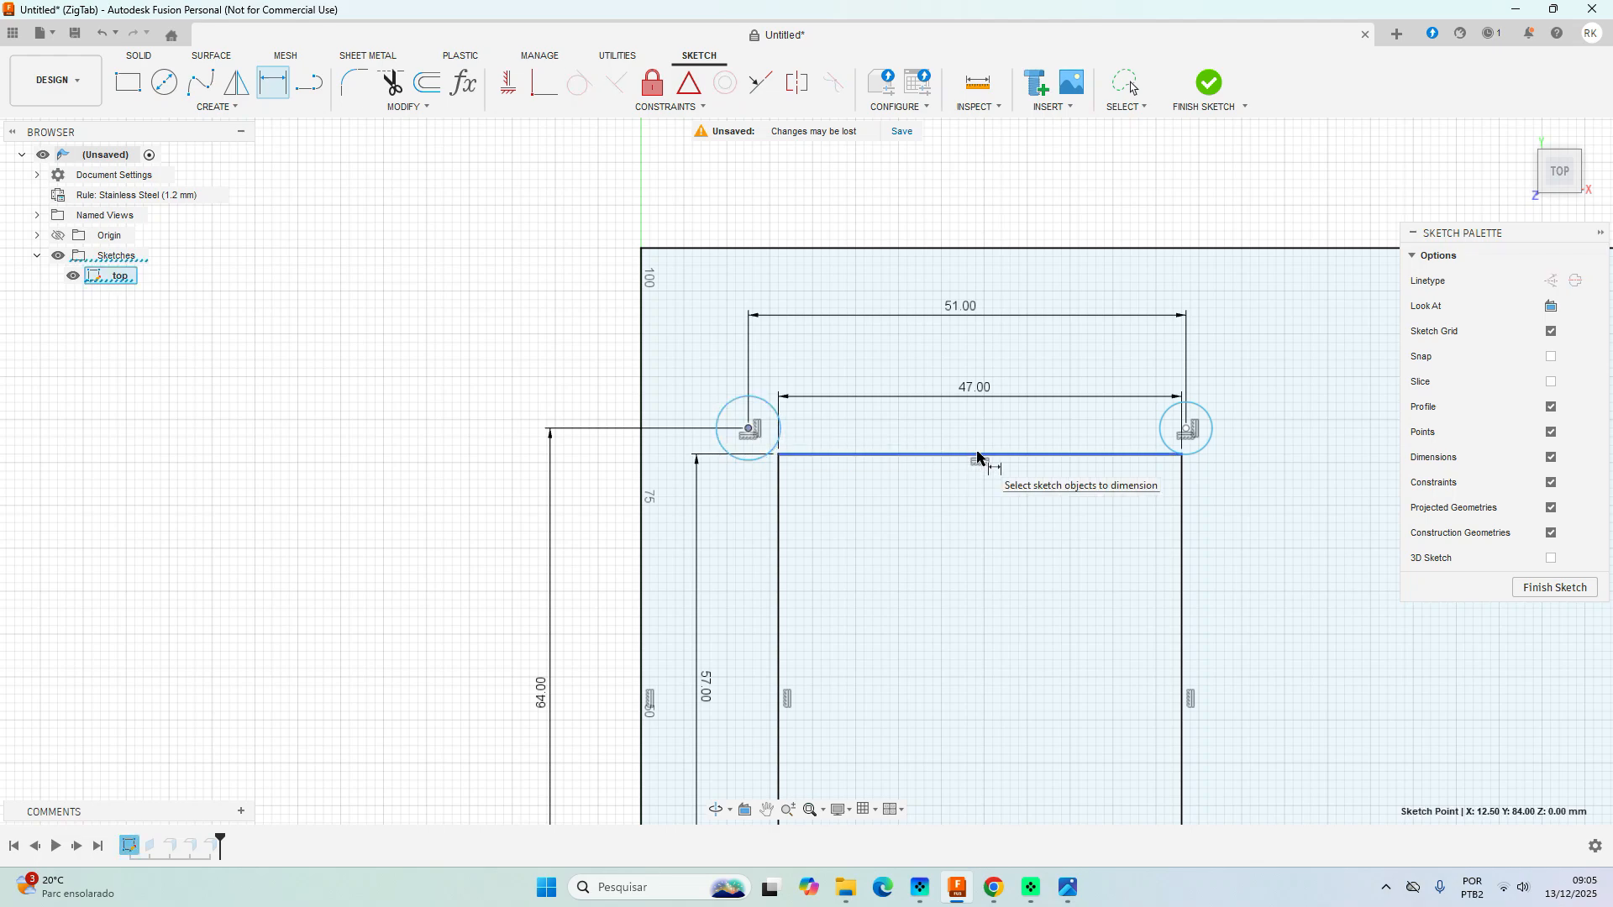
key("Escape")
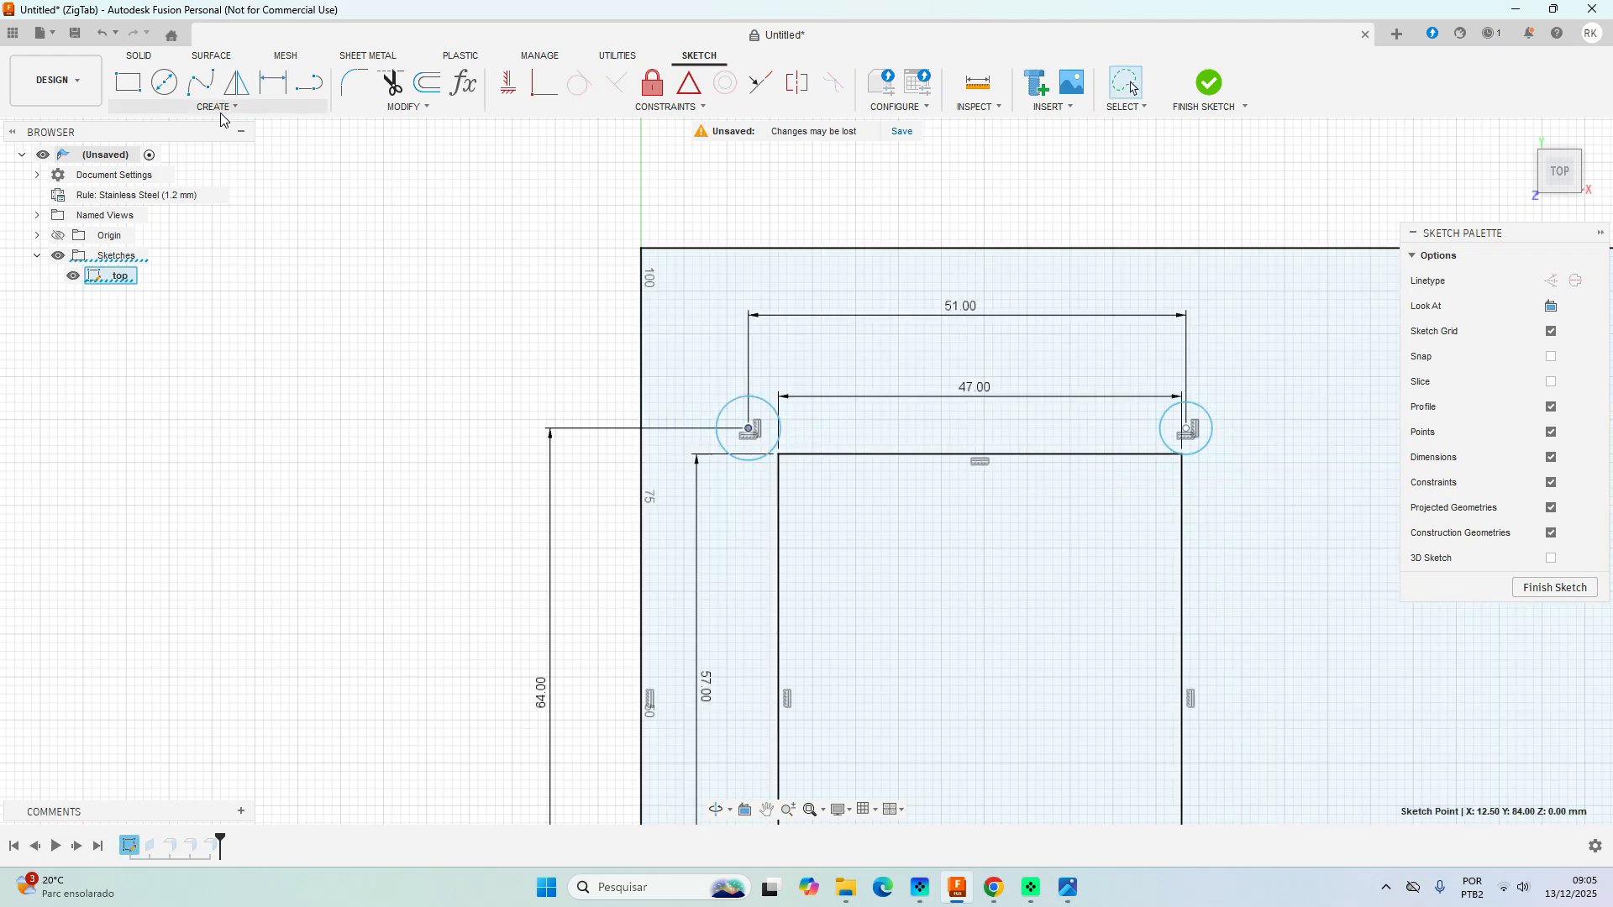
left_click(221, 110)
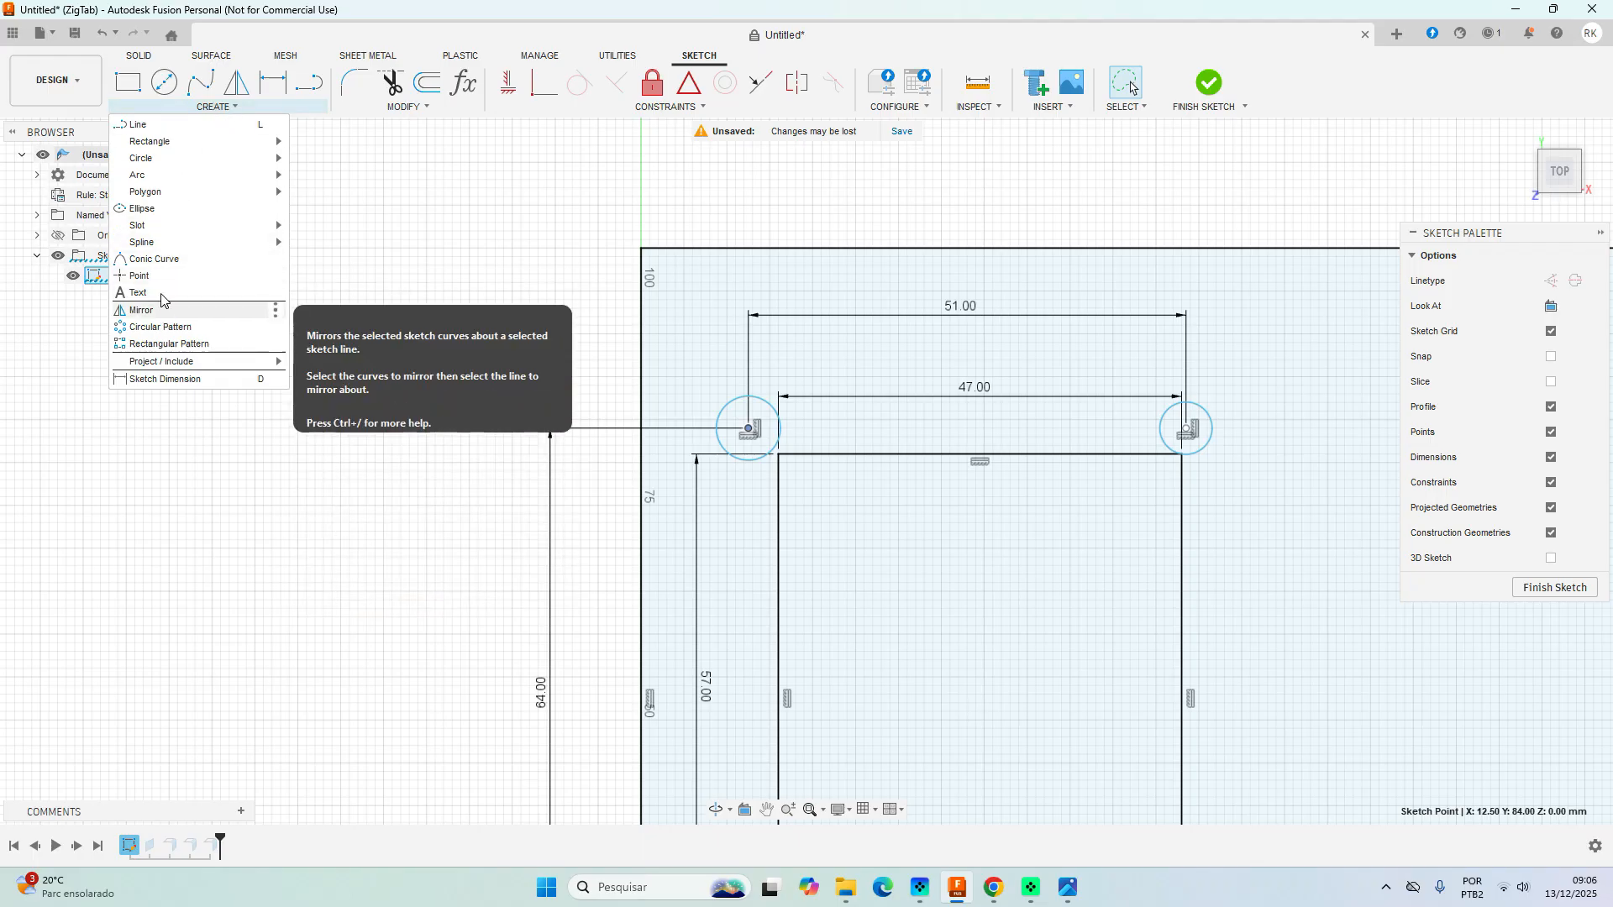
left_click(155, 276)
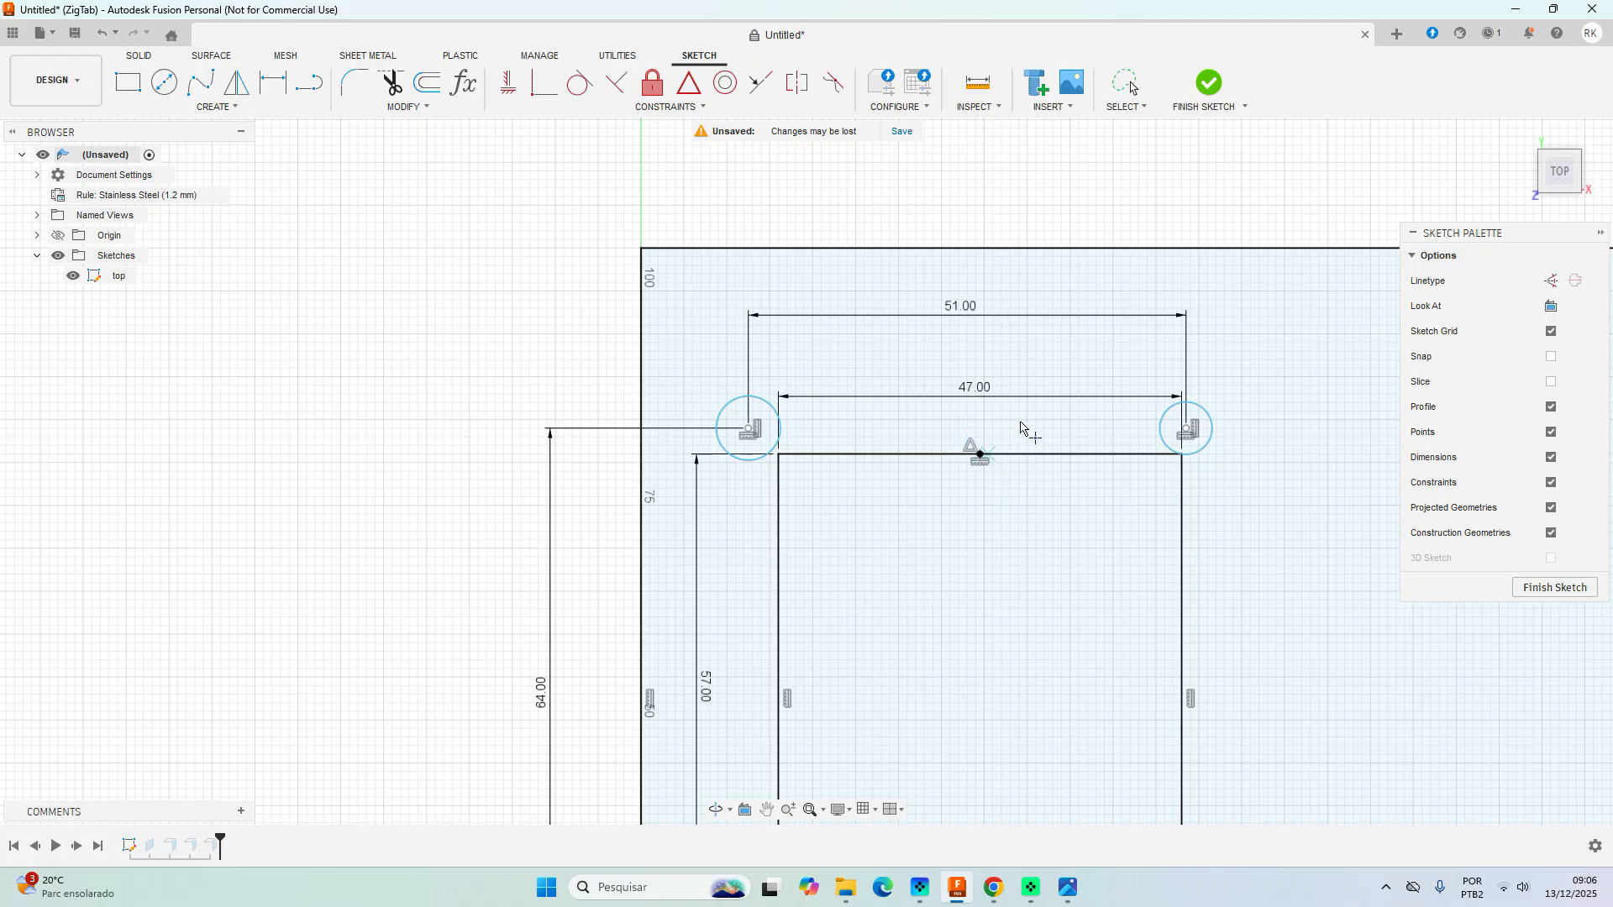
key("Escape")
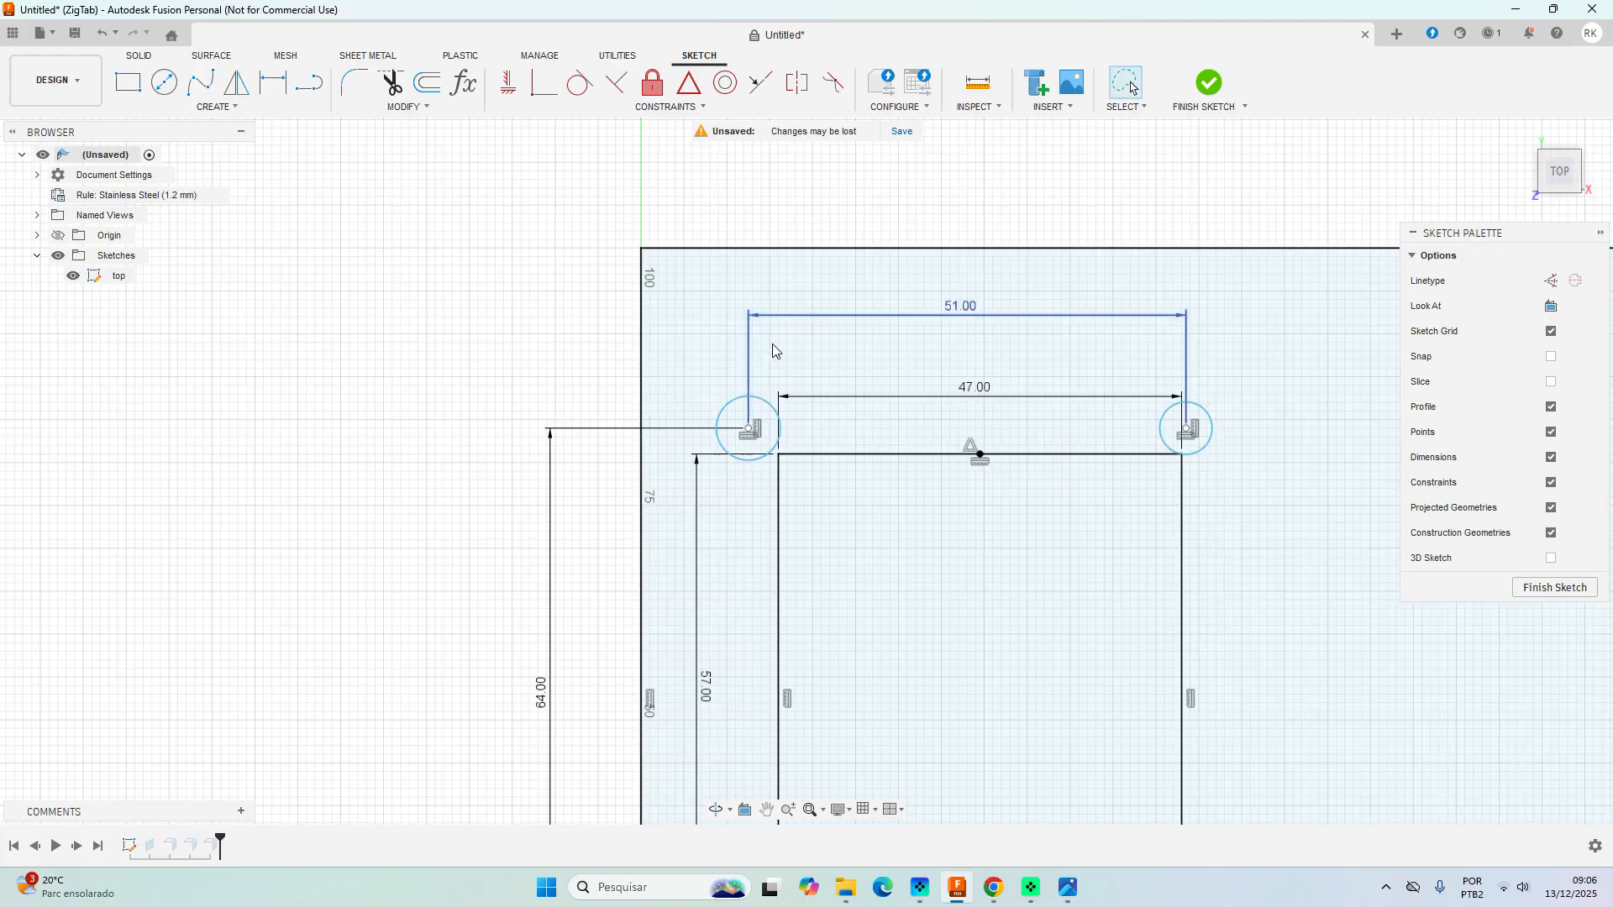
Dimension the upper left circle's centre 25.5 mm horizontally from the midpoint of the cutout's upper edge.
key("d")
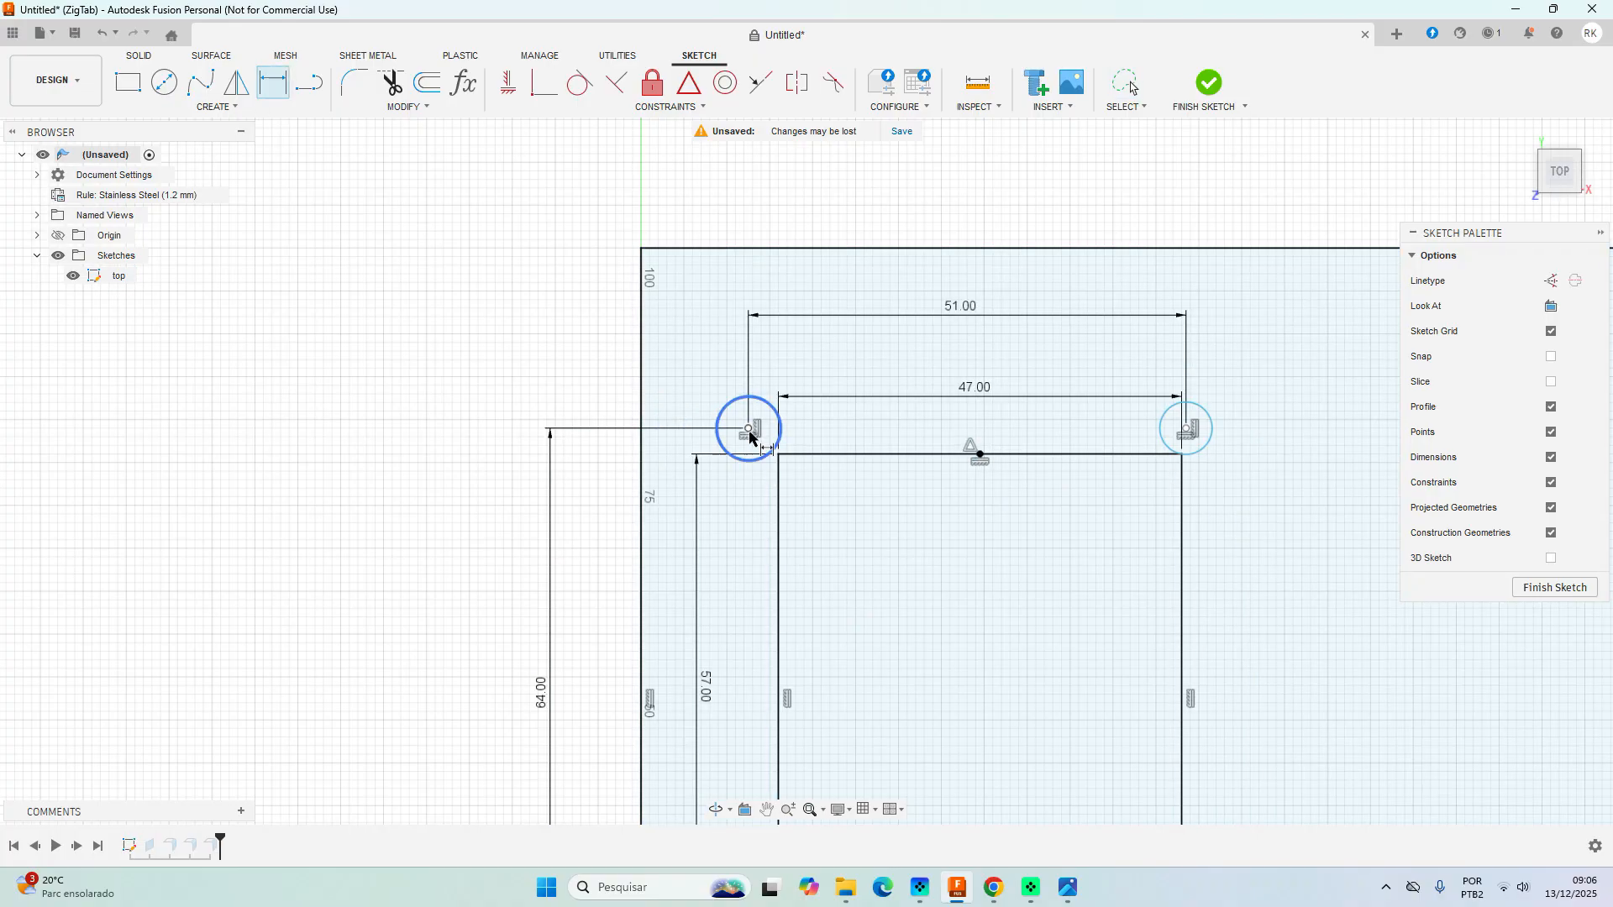
left_click(750, 431)
left_click(980, 456)
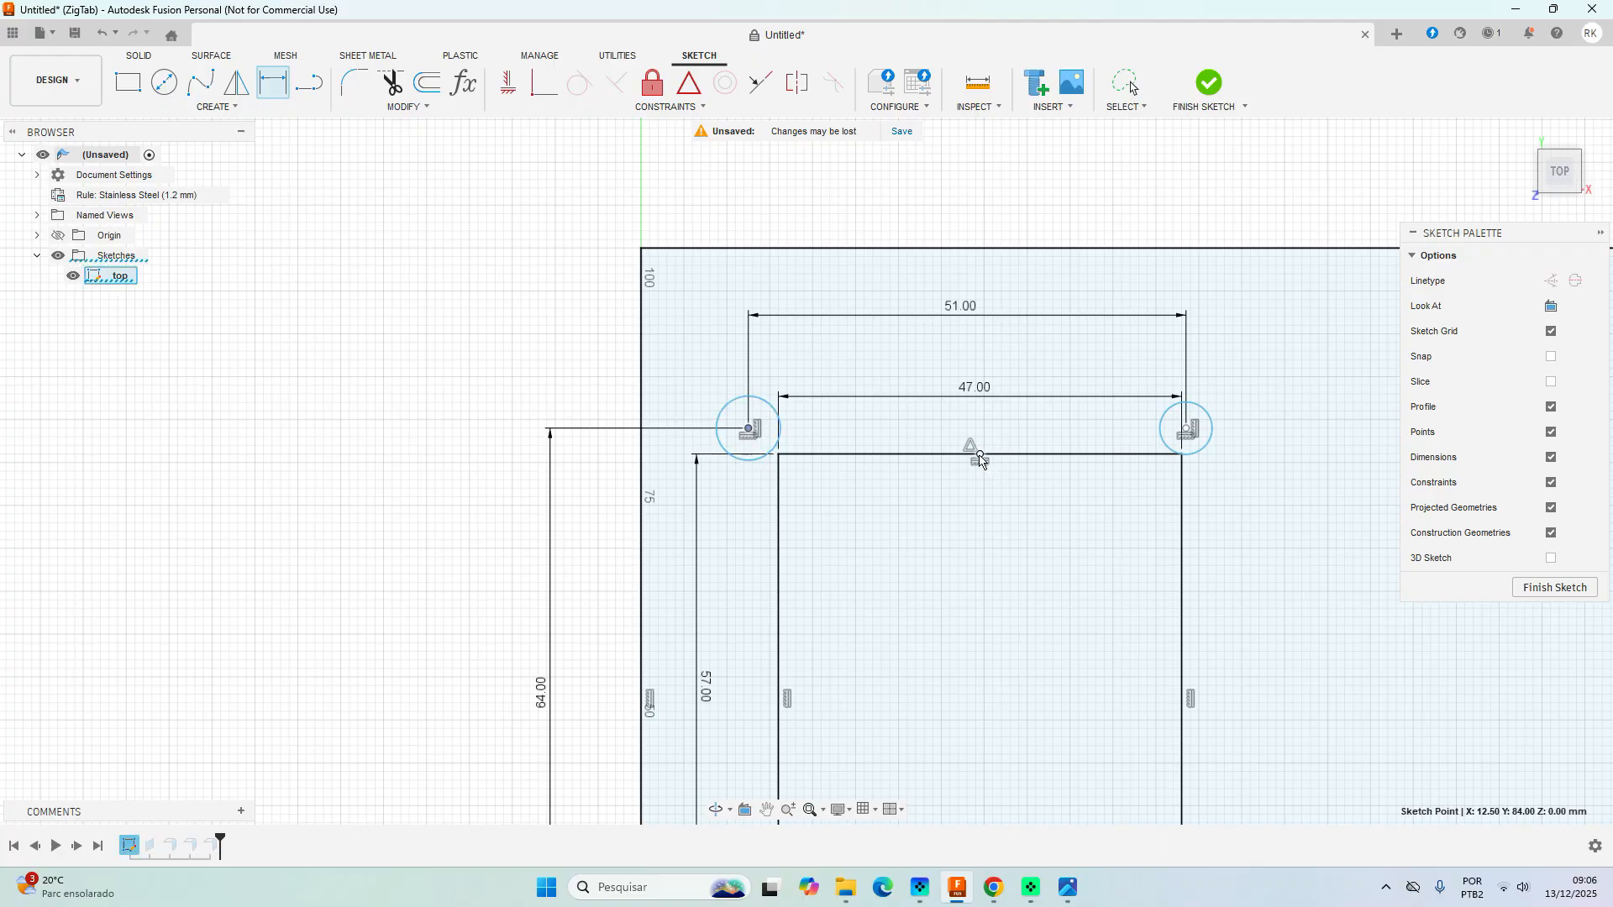
left_click(927, 356)
type("25.5")
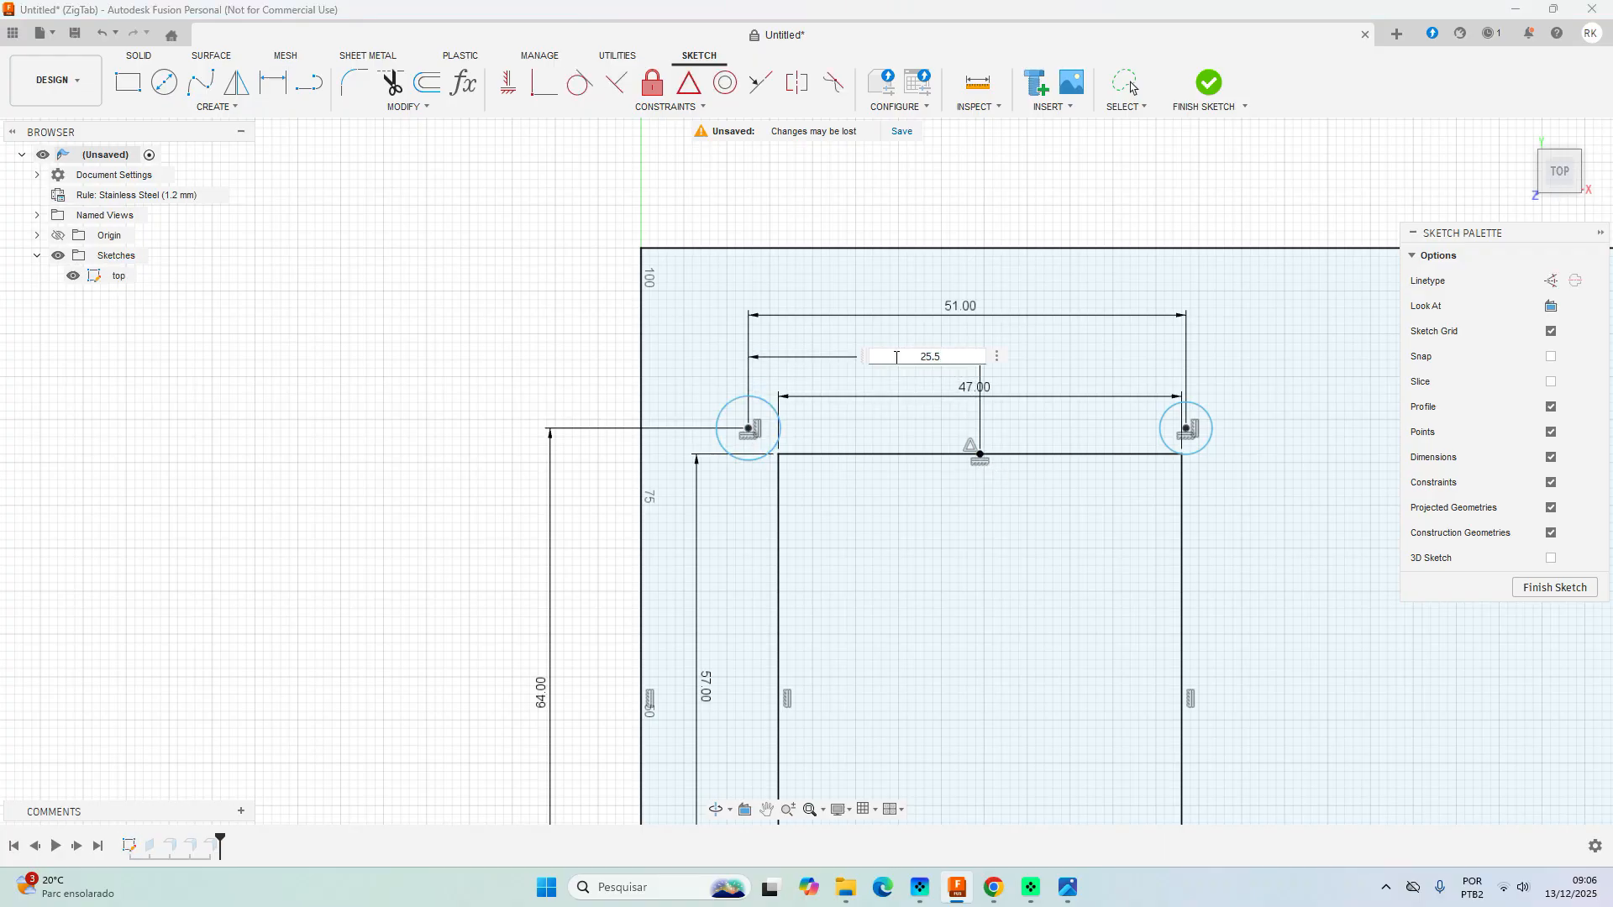
key("Return")
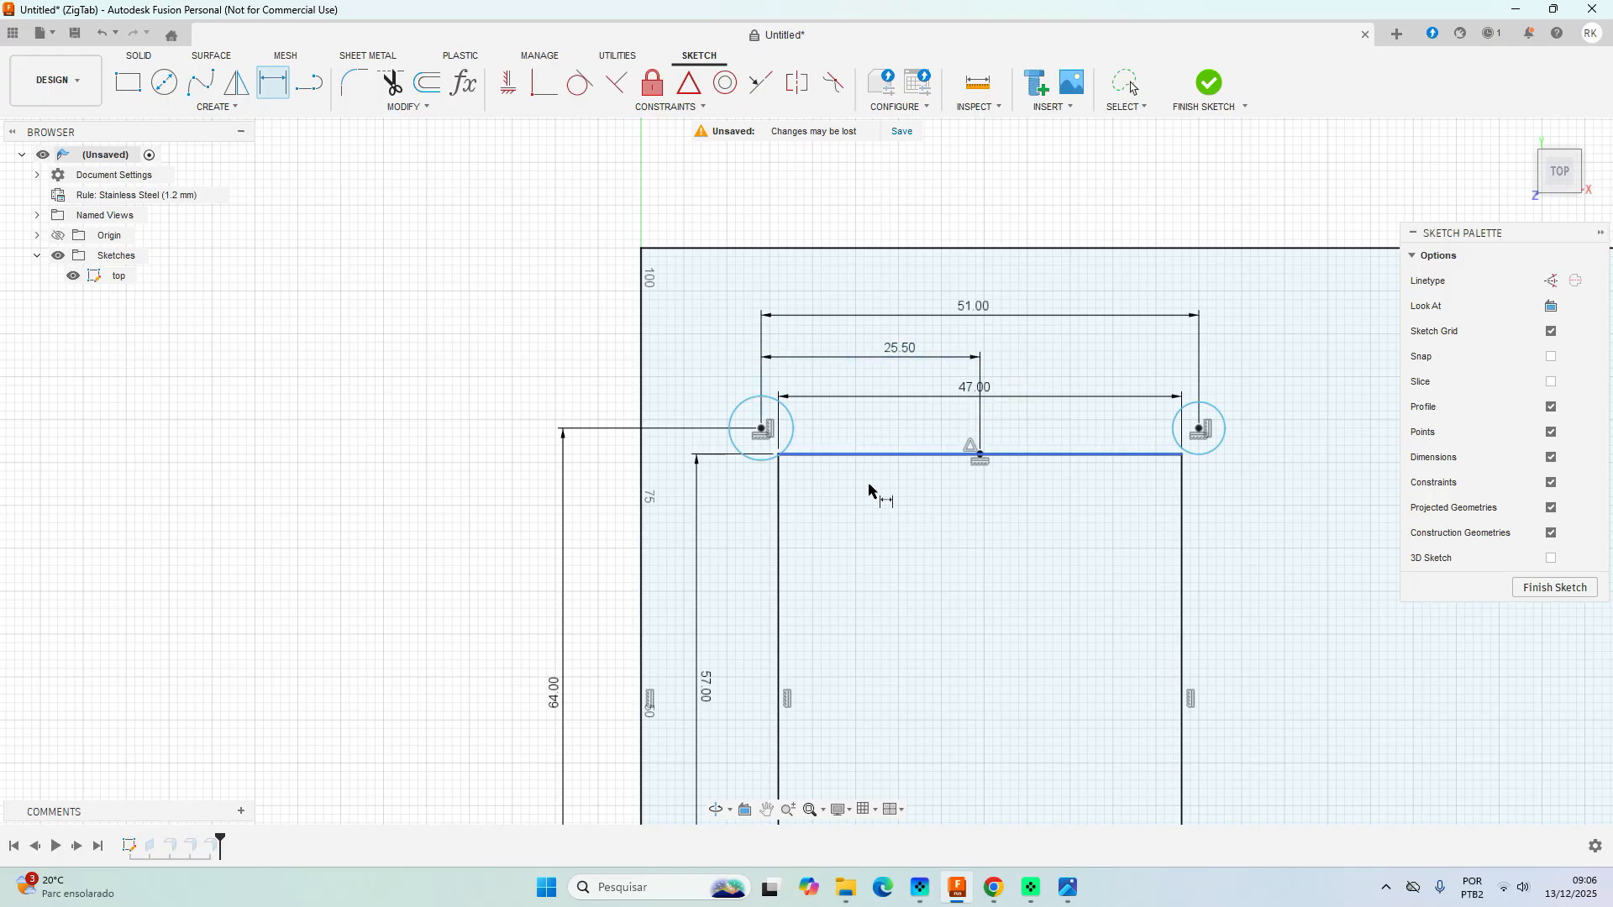
Check the mounting hole diameter in the Chrome drawing and dimension the upper left circle in the Fusion sketch at 6.5 mm diameter.
left_click(994, 888)
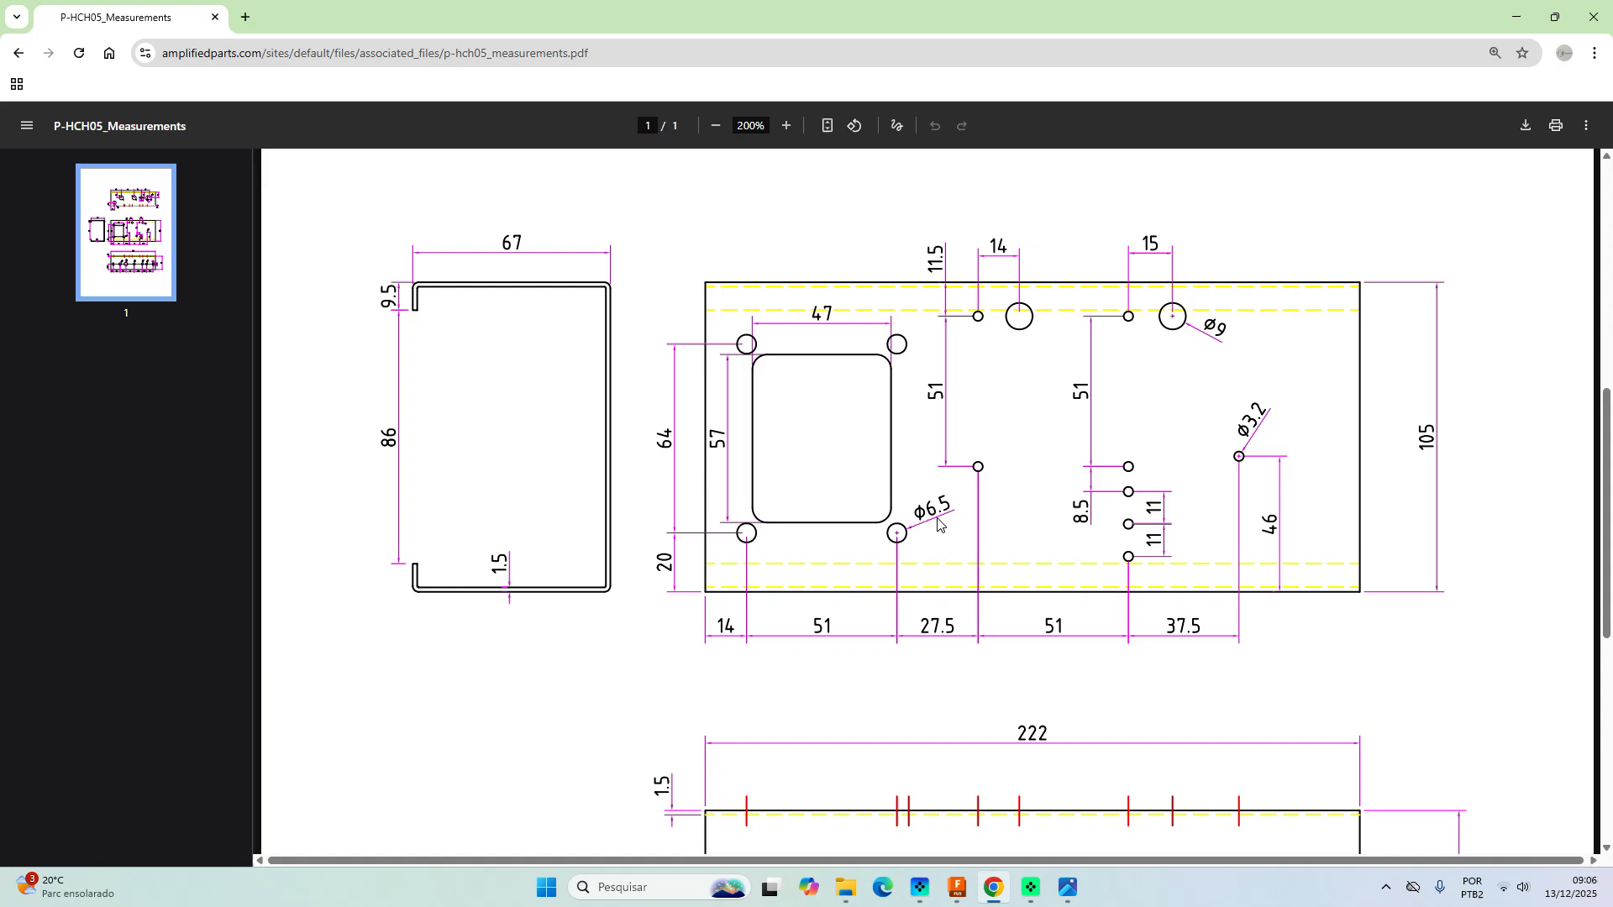
left_click(994, 889)
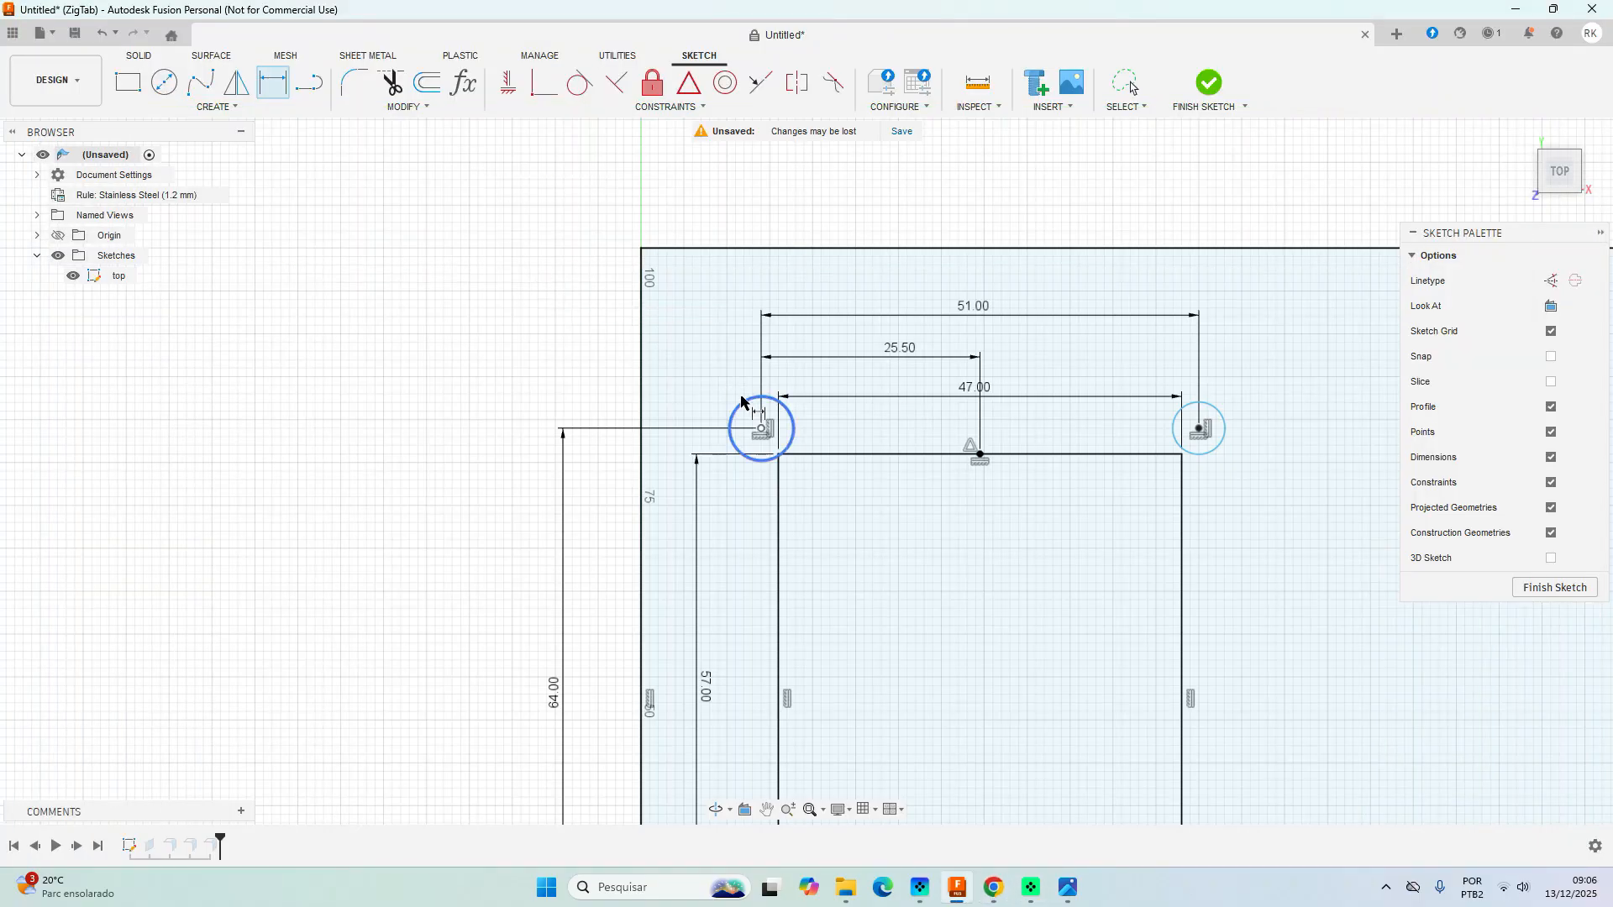
left_click(740, 407)
left_click(704, 359)
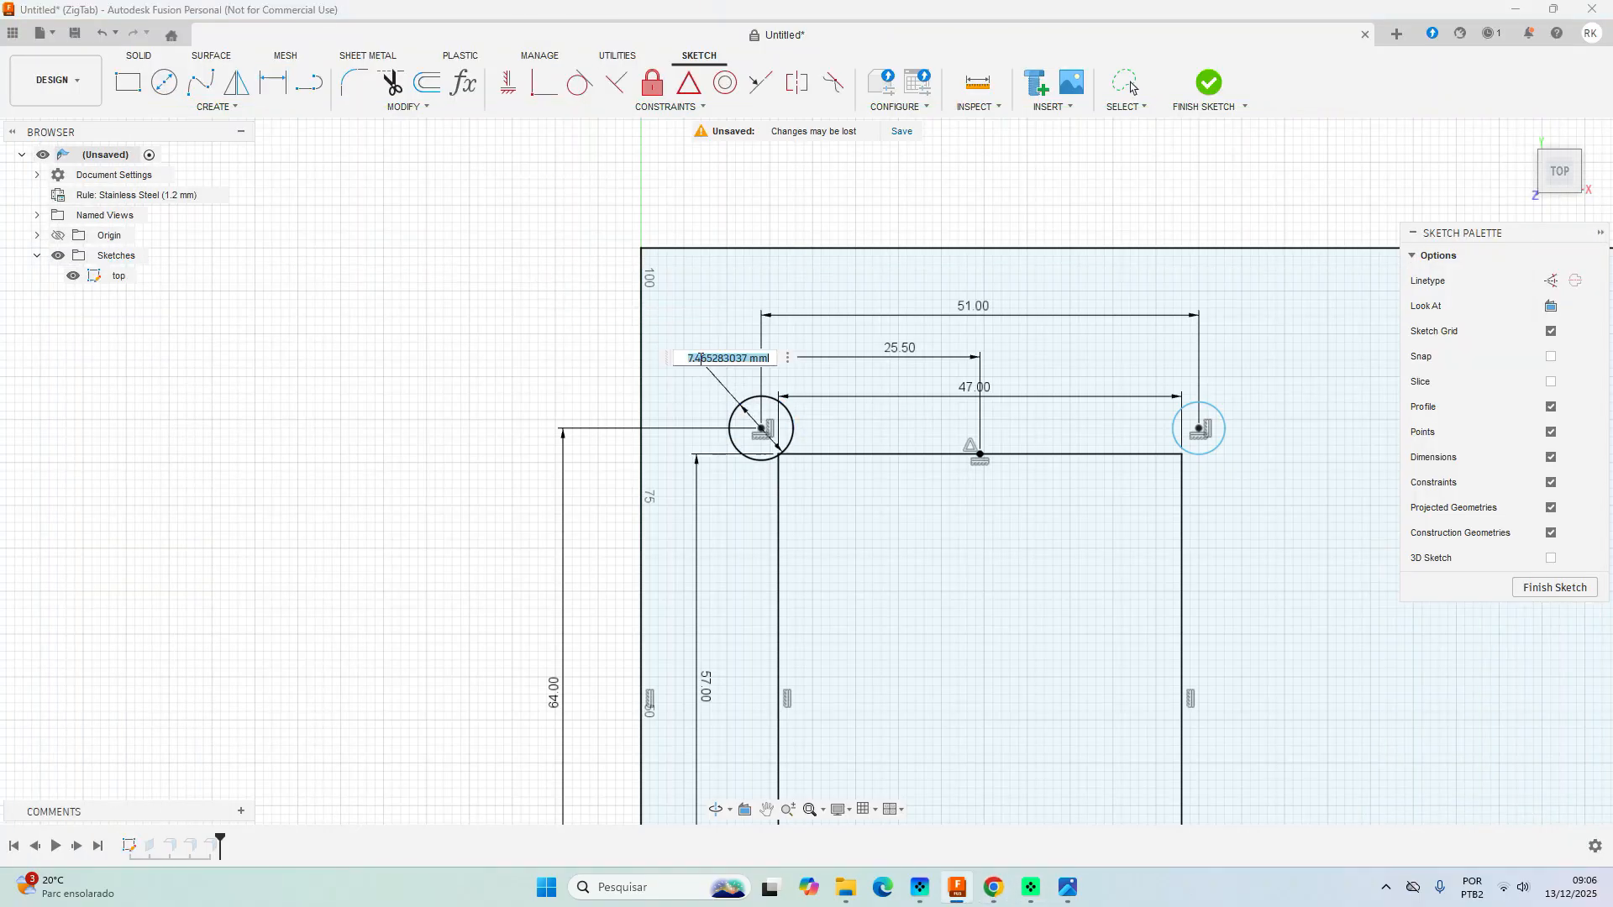
type("6.5")
key("Return")
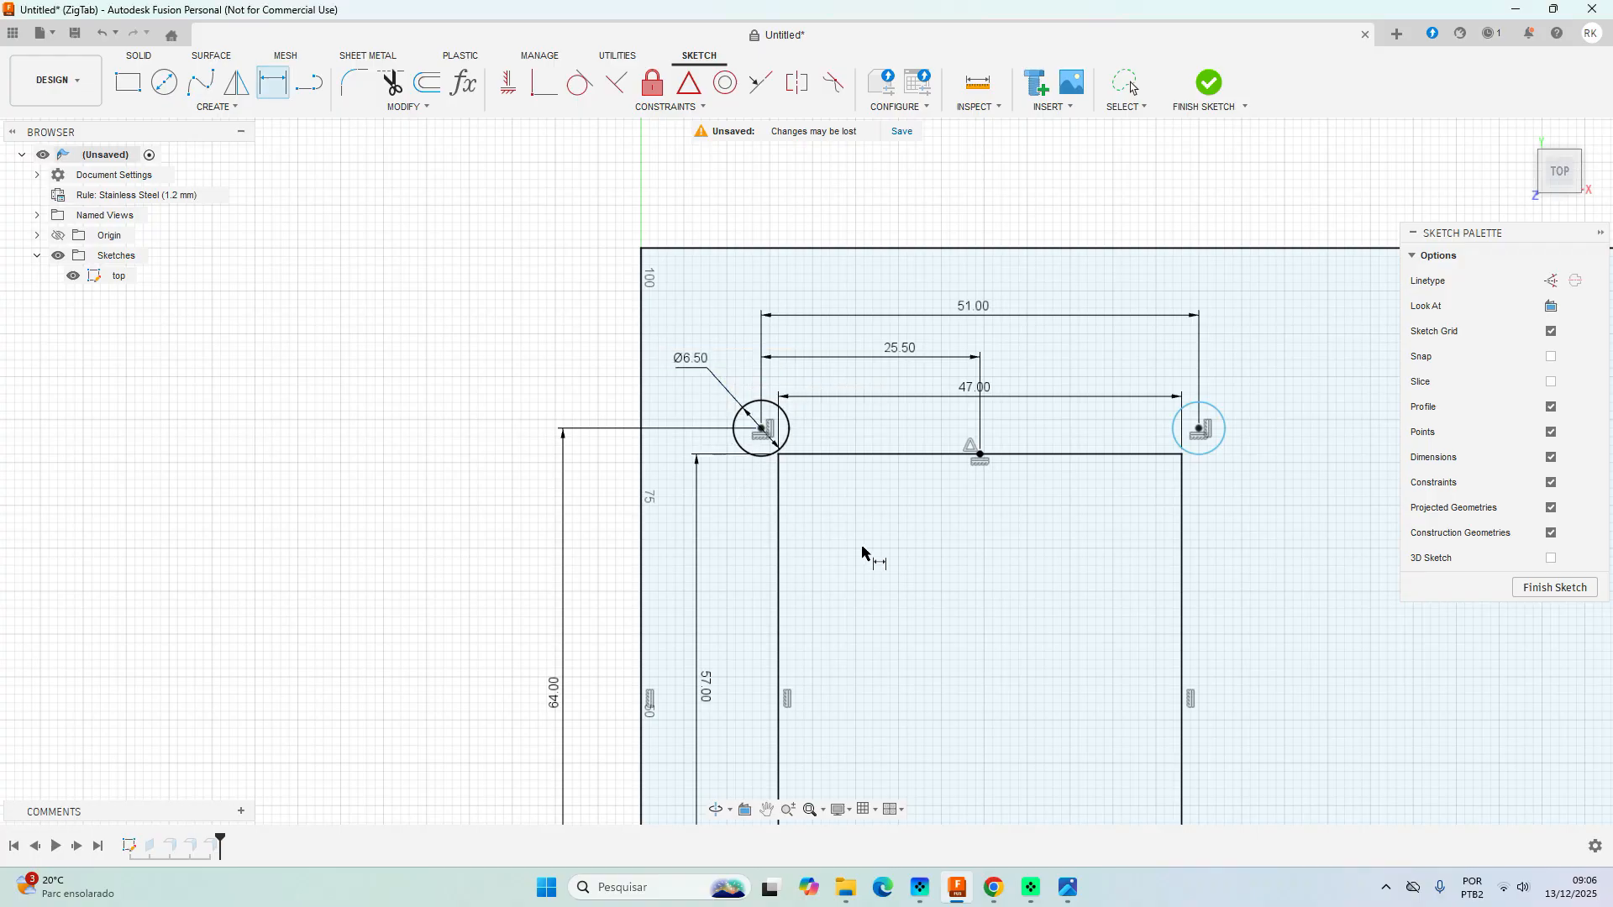
Open the list of available sketch constraints for the mounting circles around the cutout.
scroll(862, 547, "down", 2)
middle_click_drag(1095, 638, 1015, 533)
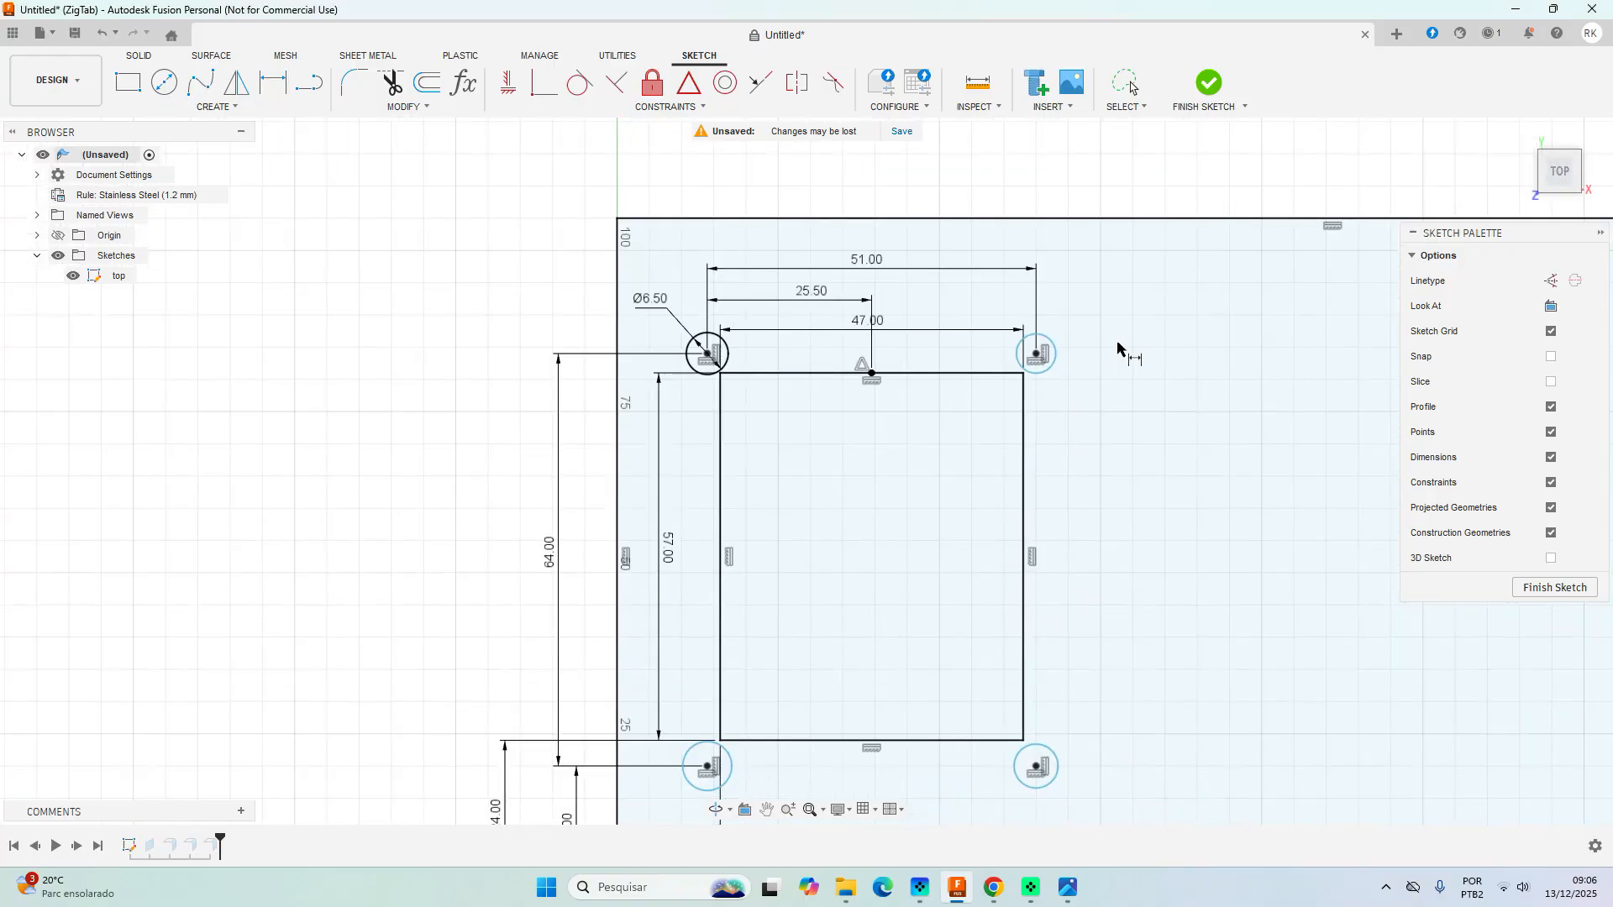
left_click(649, 106)
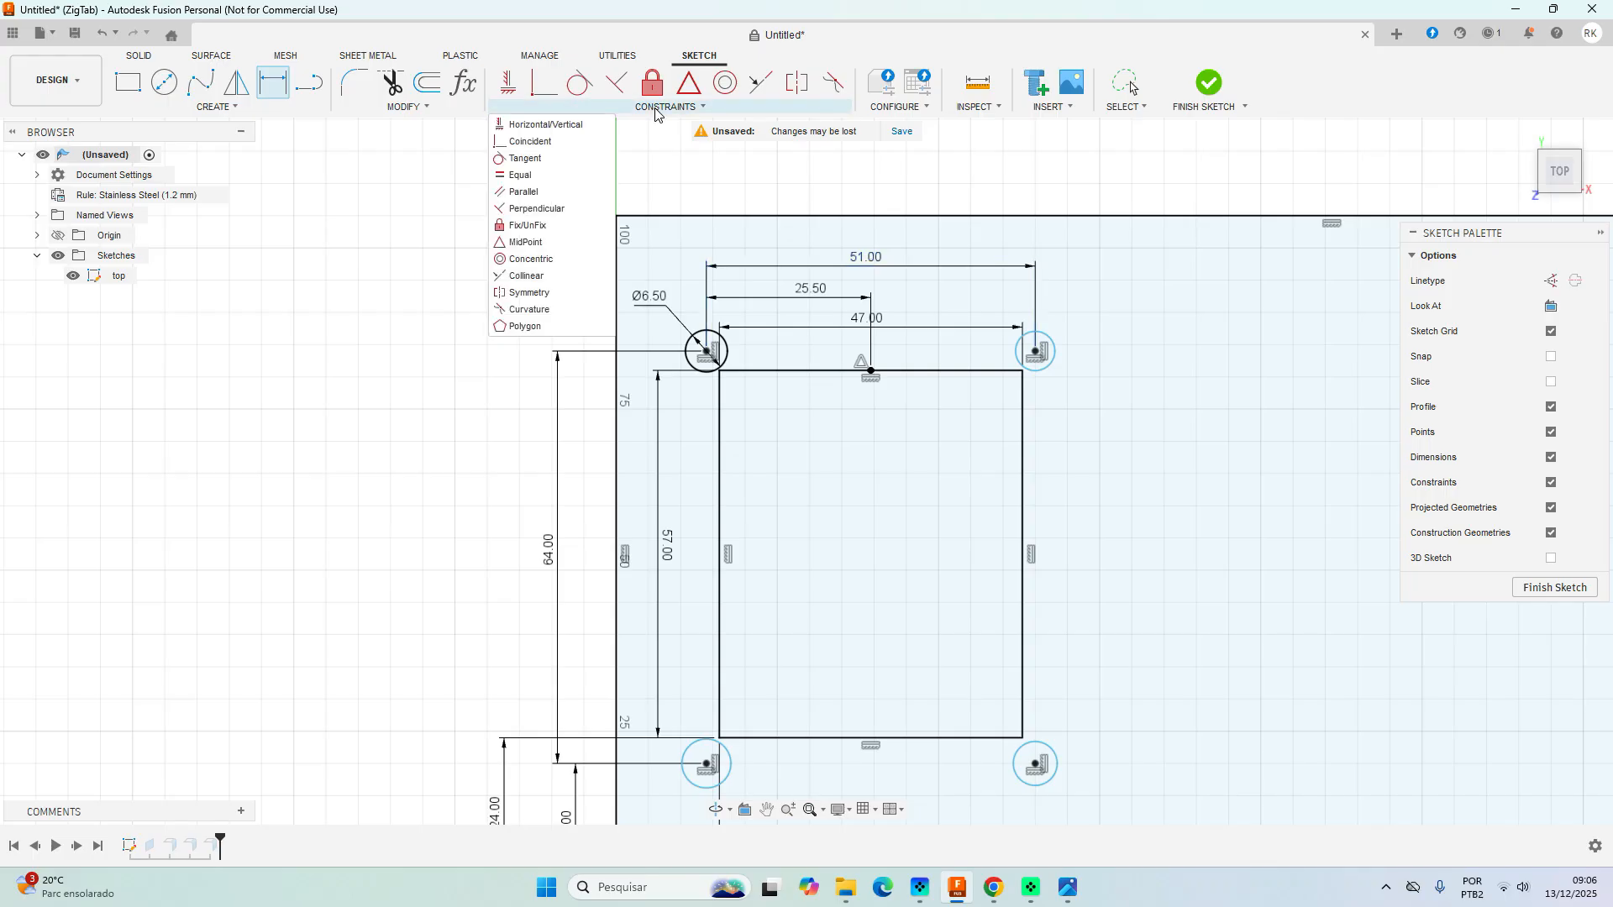
Apply Equal constraints between the 6.5 mm circle and the other three circles around the rectangle, and finish the sketch.
left_click(538, 175)
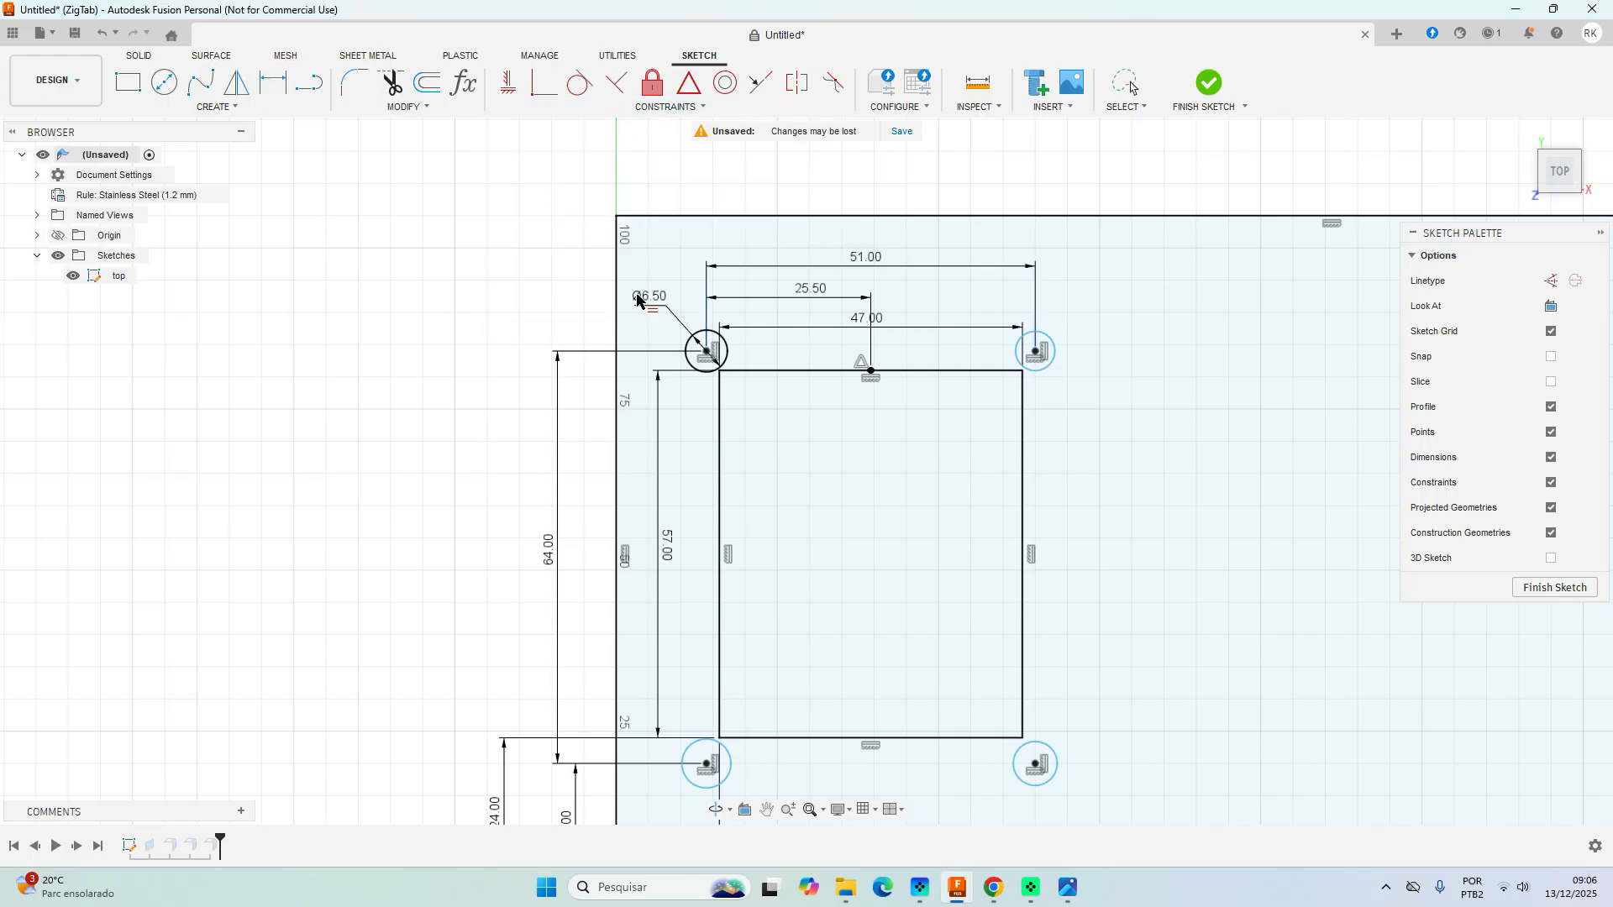
left_click(727, 354)
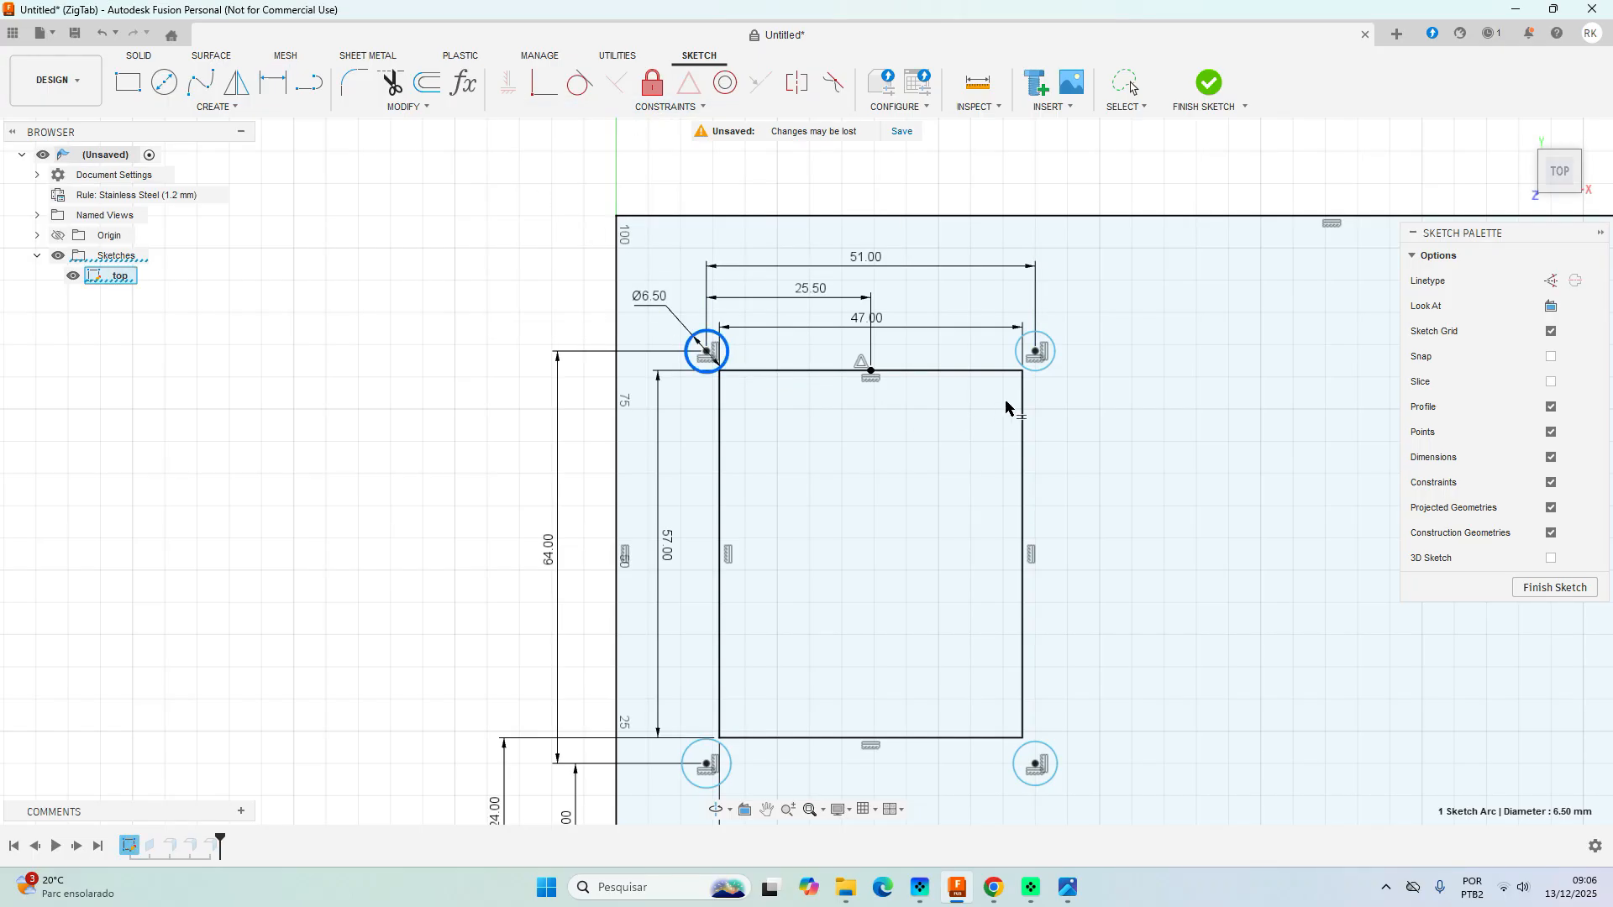
left_click(1049, 366)
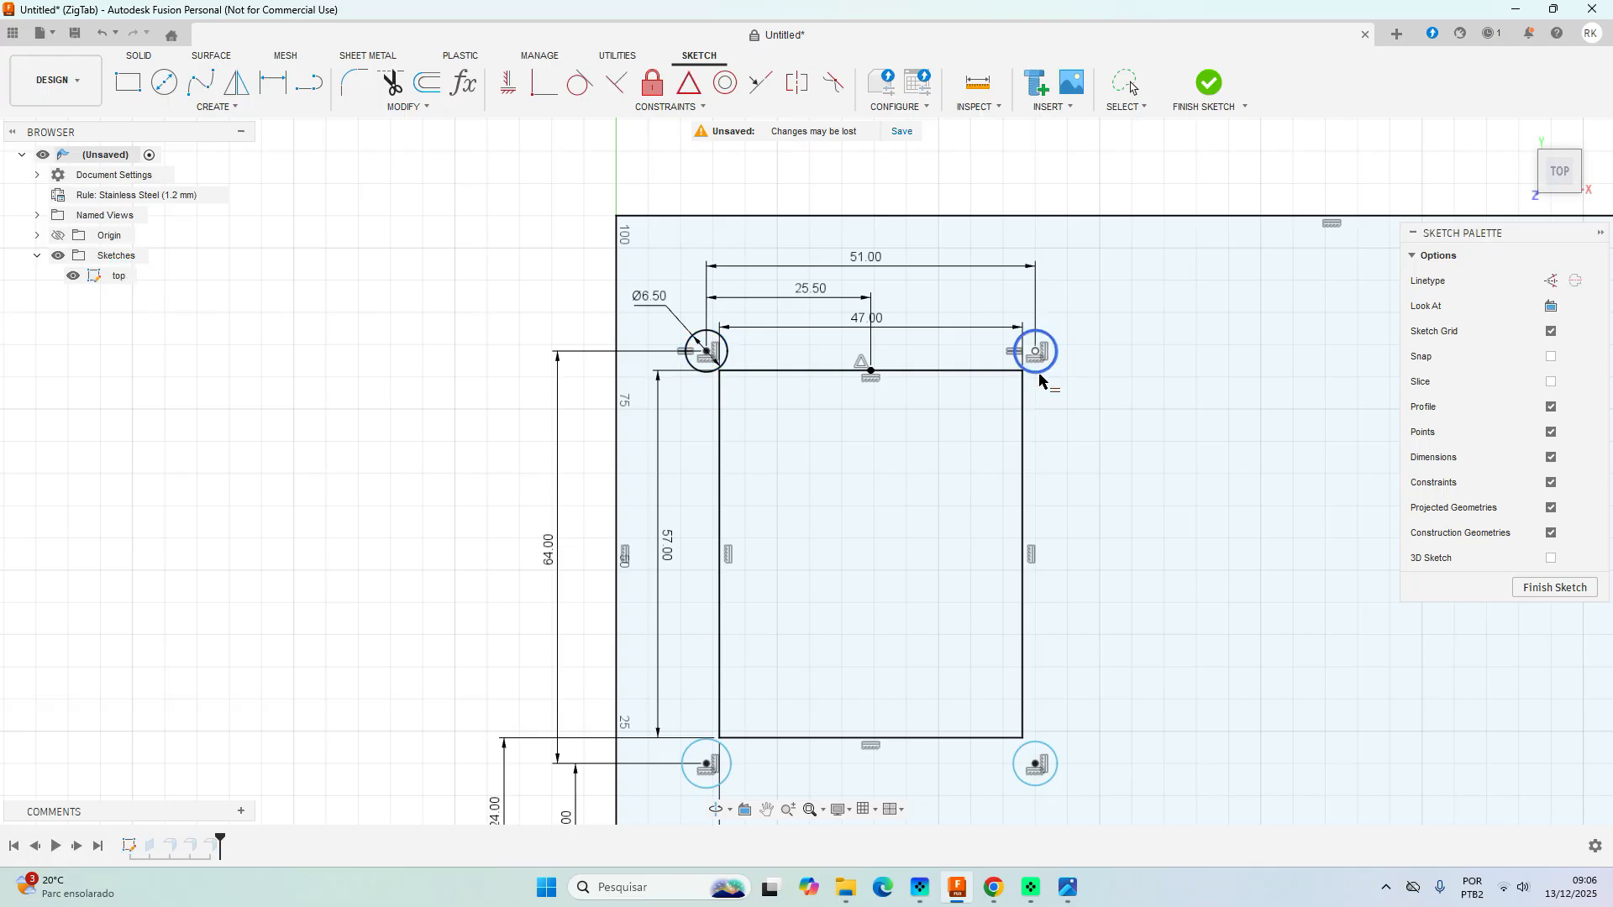
middle_click_drag(1081, 554, 1036, 432)
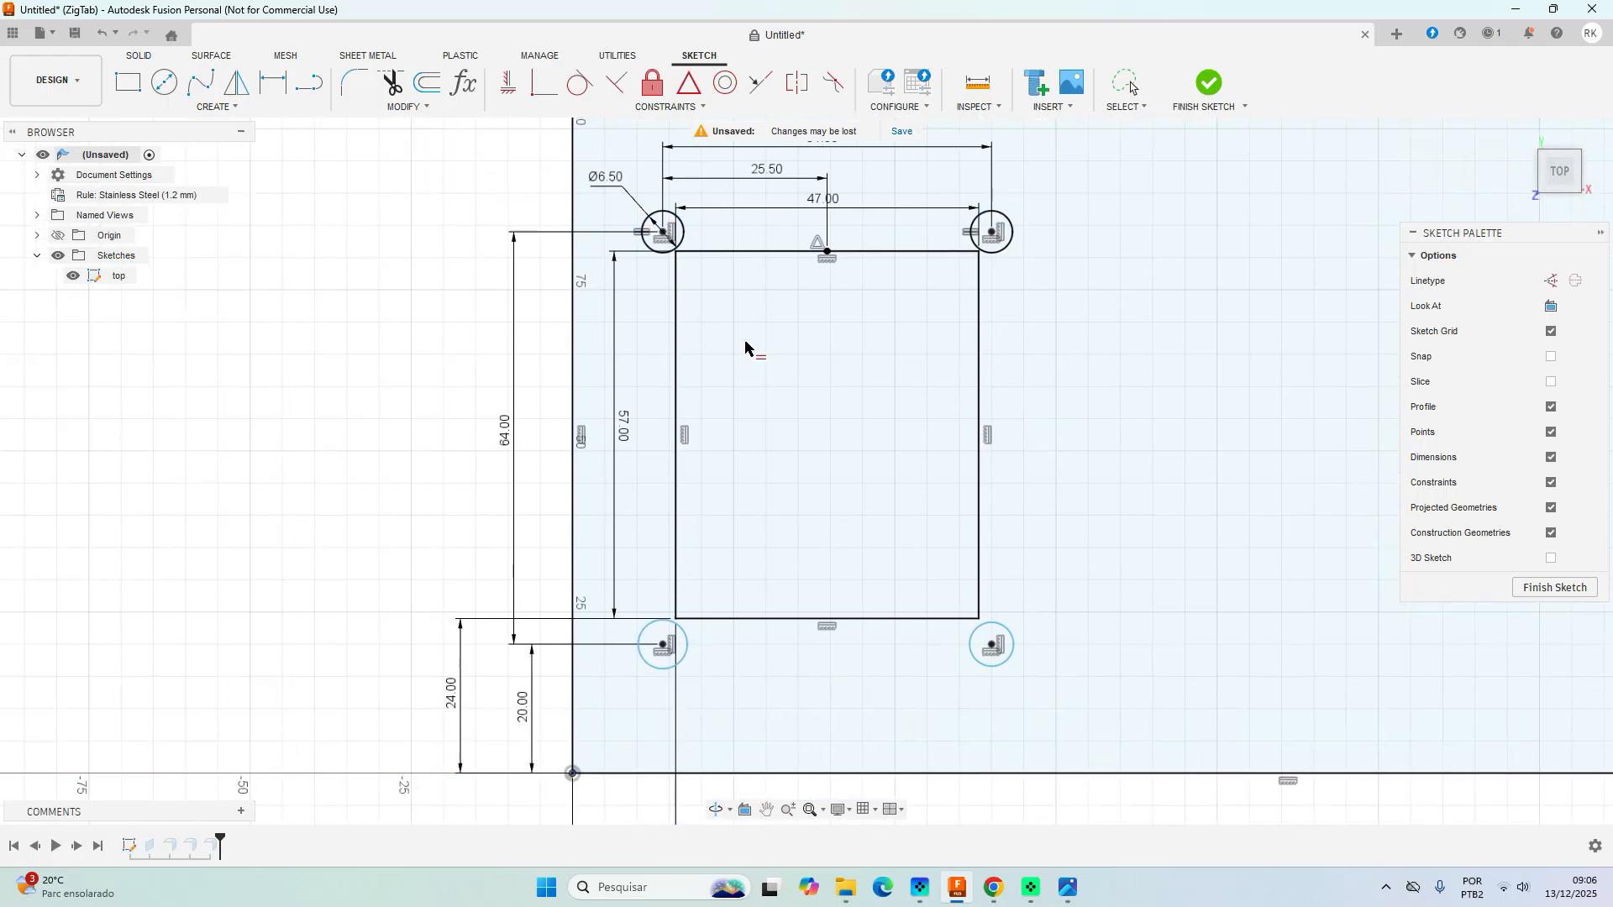
left_click(642, 242)
left_click(646, 624)
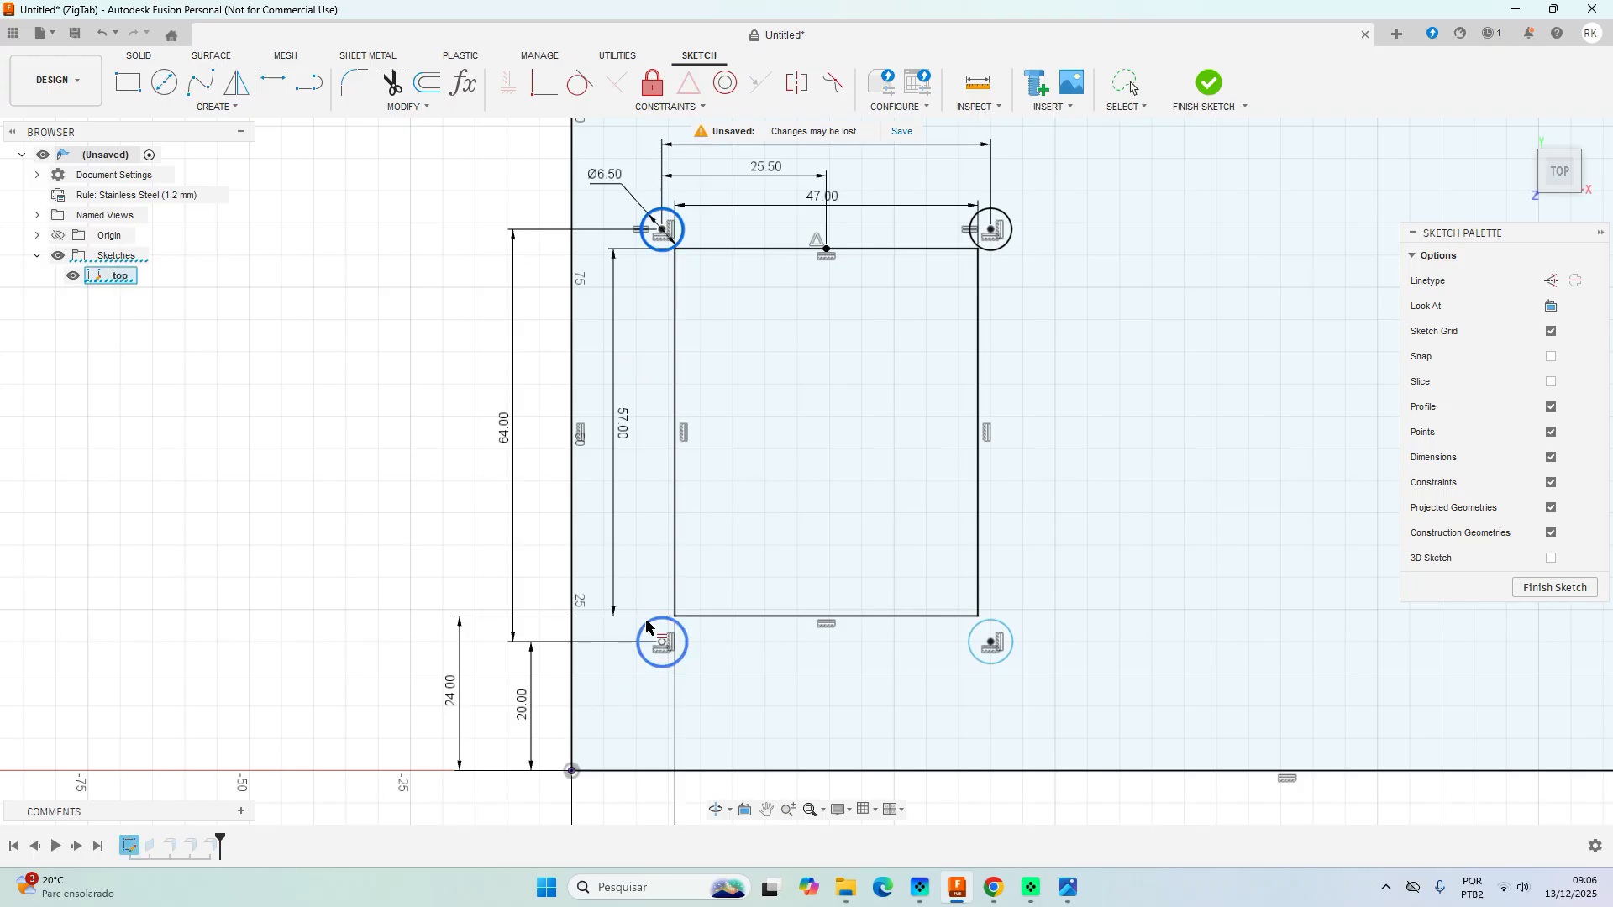
left_click(681, 239)
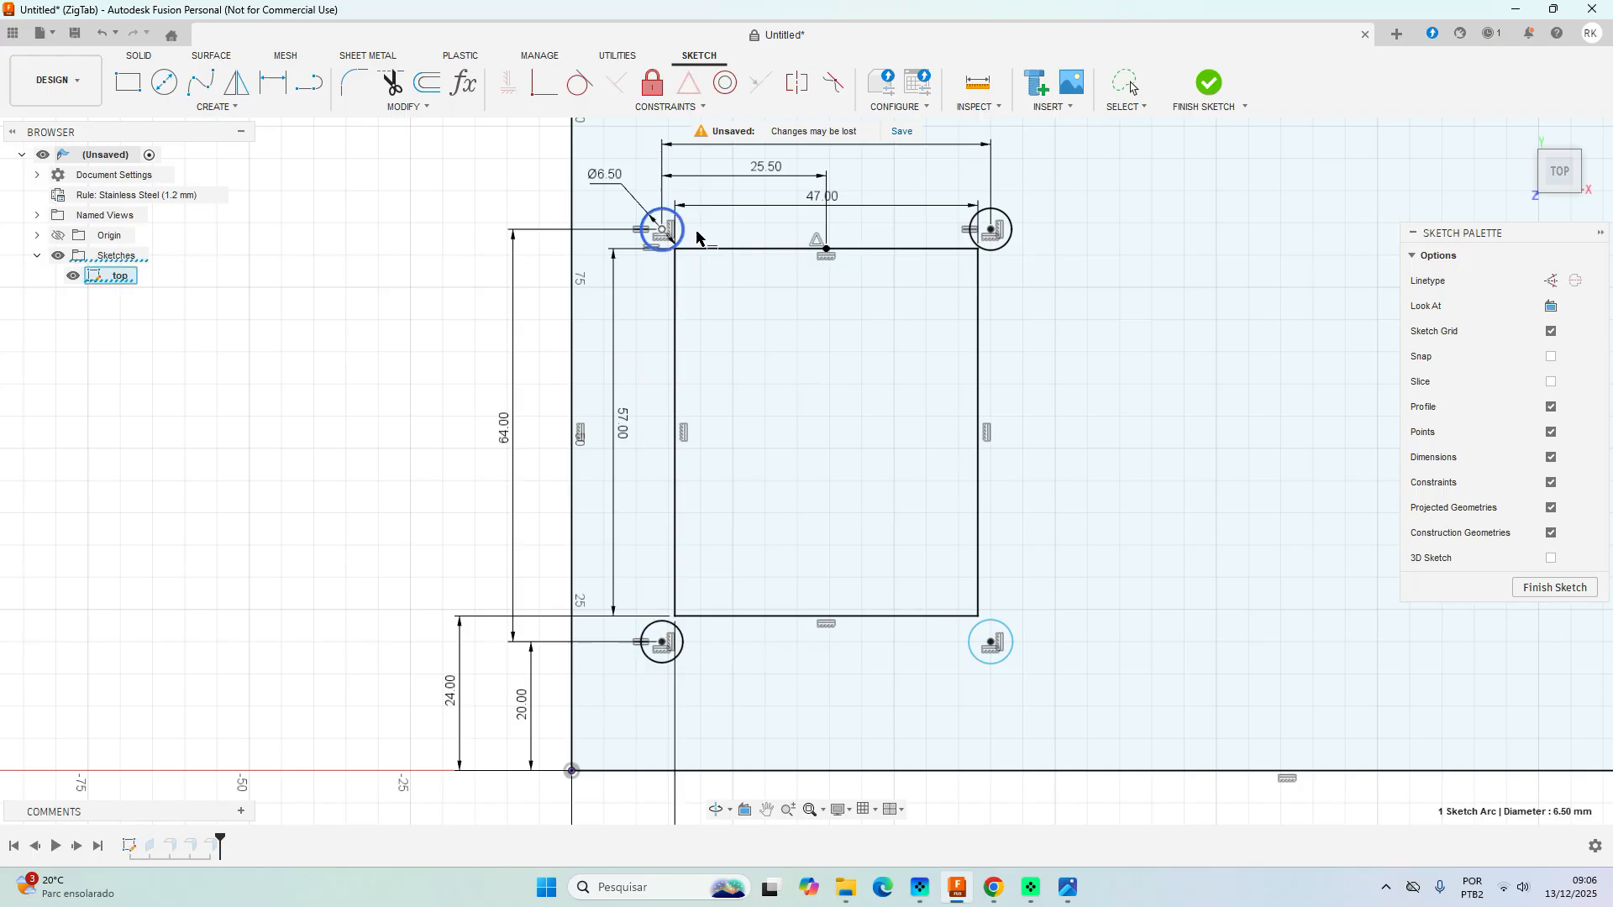
left_click(1010, 639)
scroll(1070, 389, "down", 5)
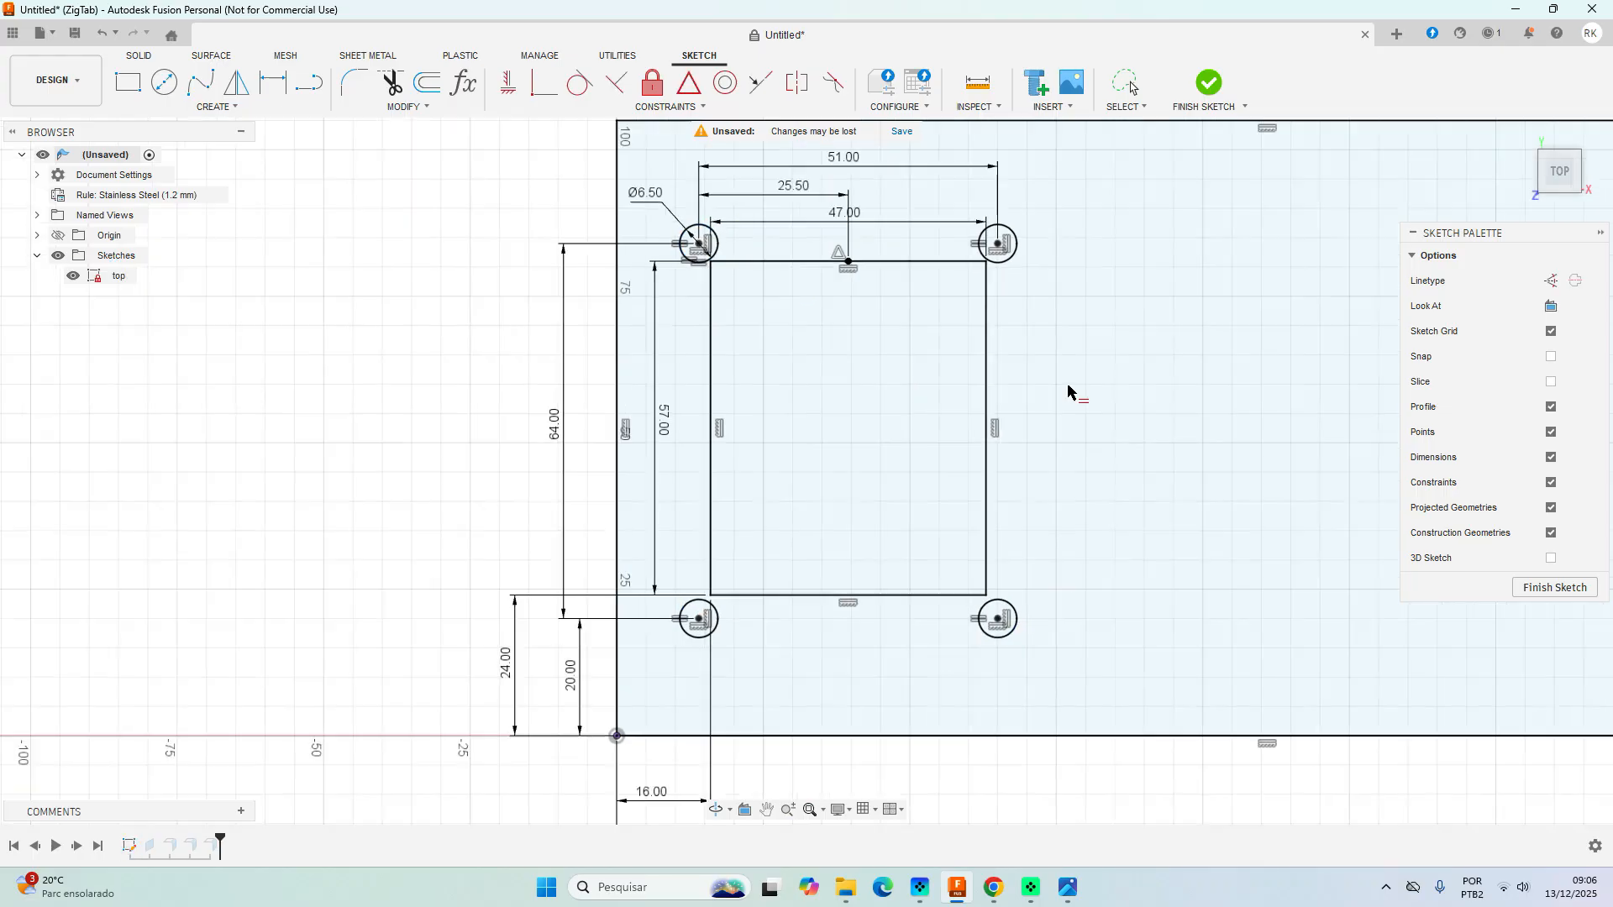
middle_click_drag(1265, 480, 863, 538)
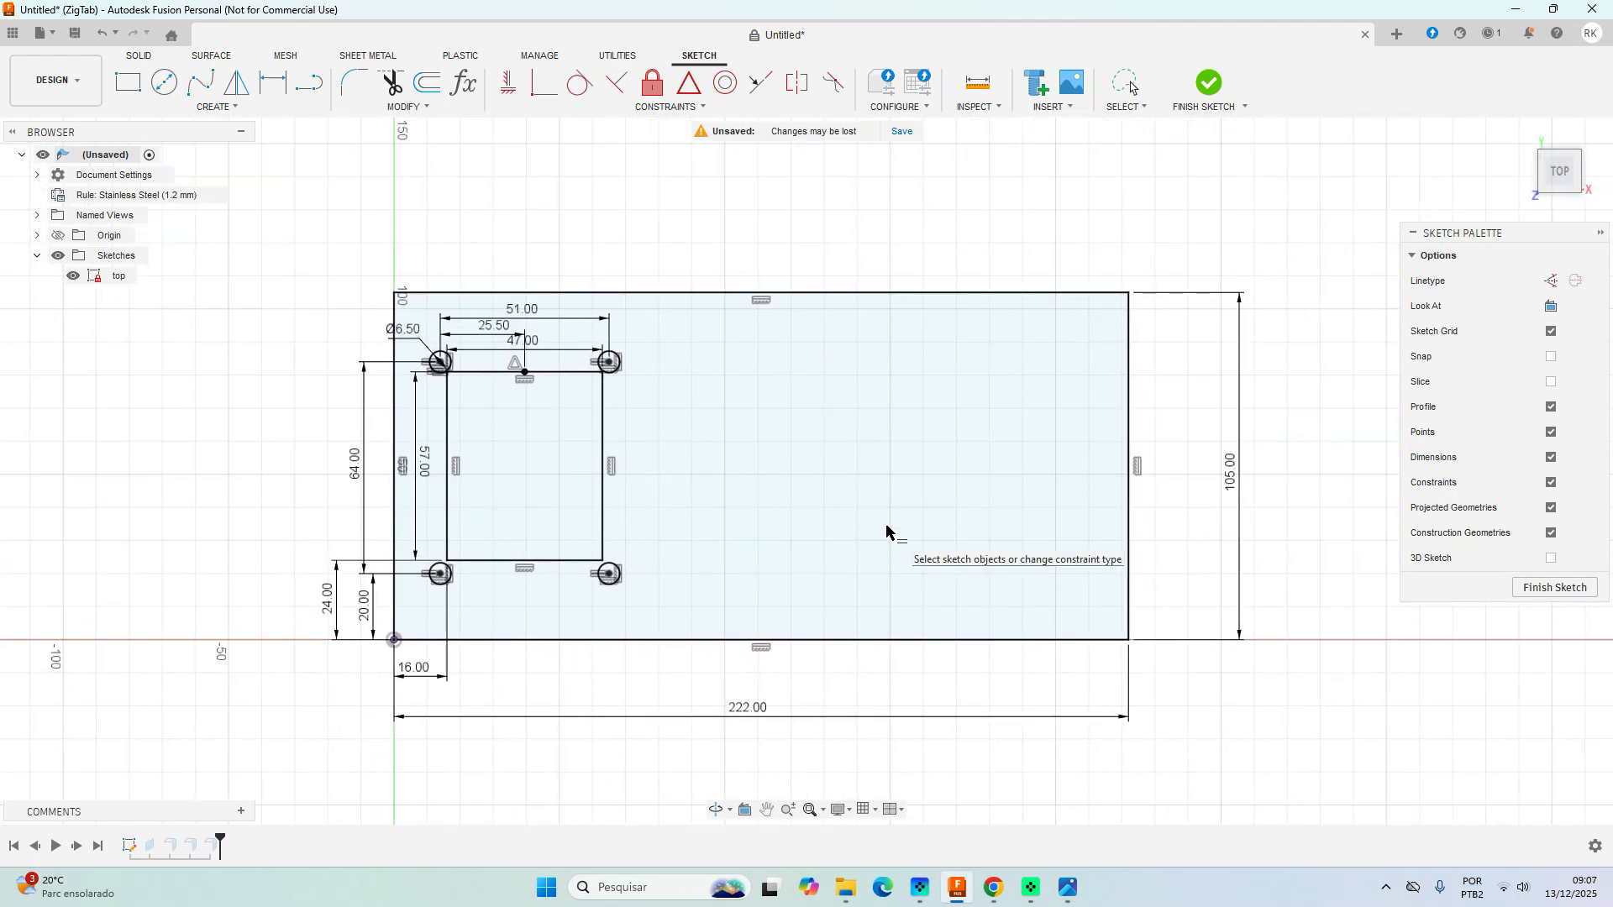
left_click(1209, 88)
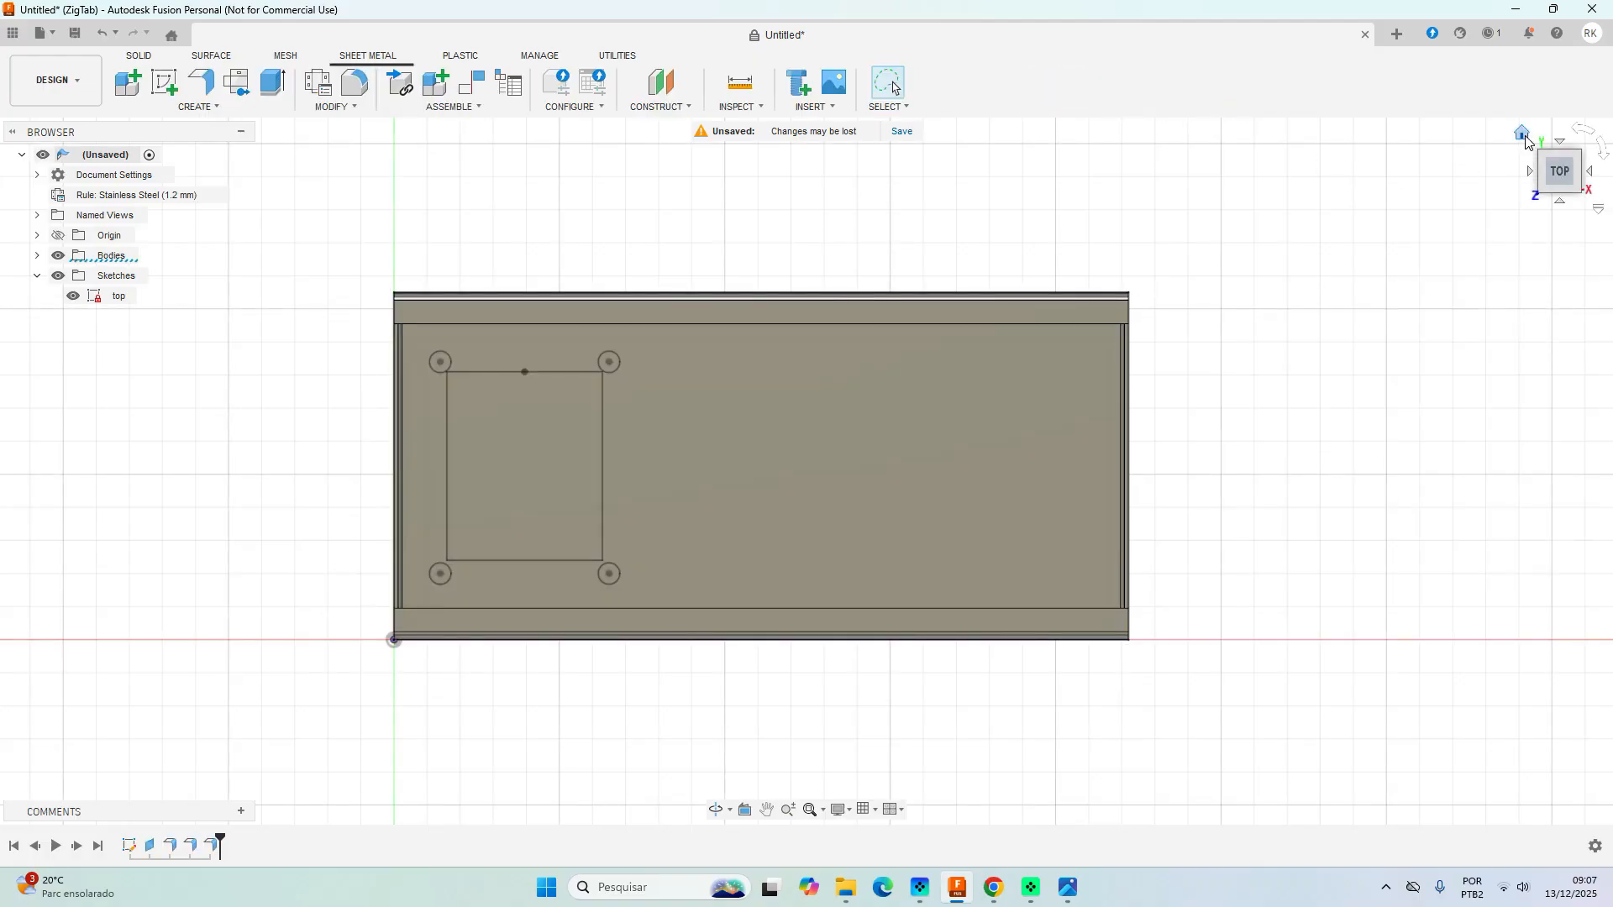
Extrude the sketched rectangle and its four surrounding circles 1.2 mm as a cut into the enclosure's large flat panel.
left_click(1524, 135)
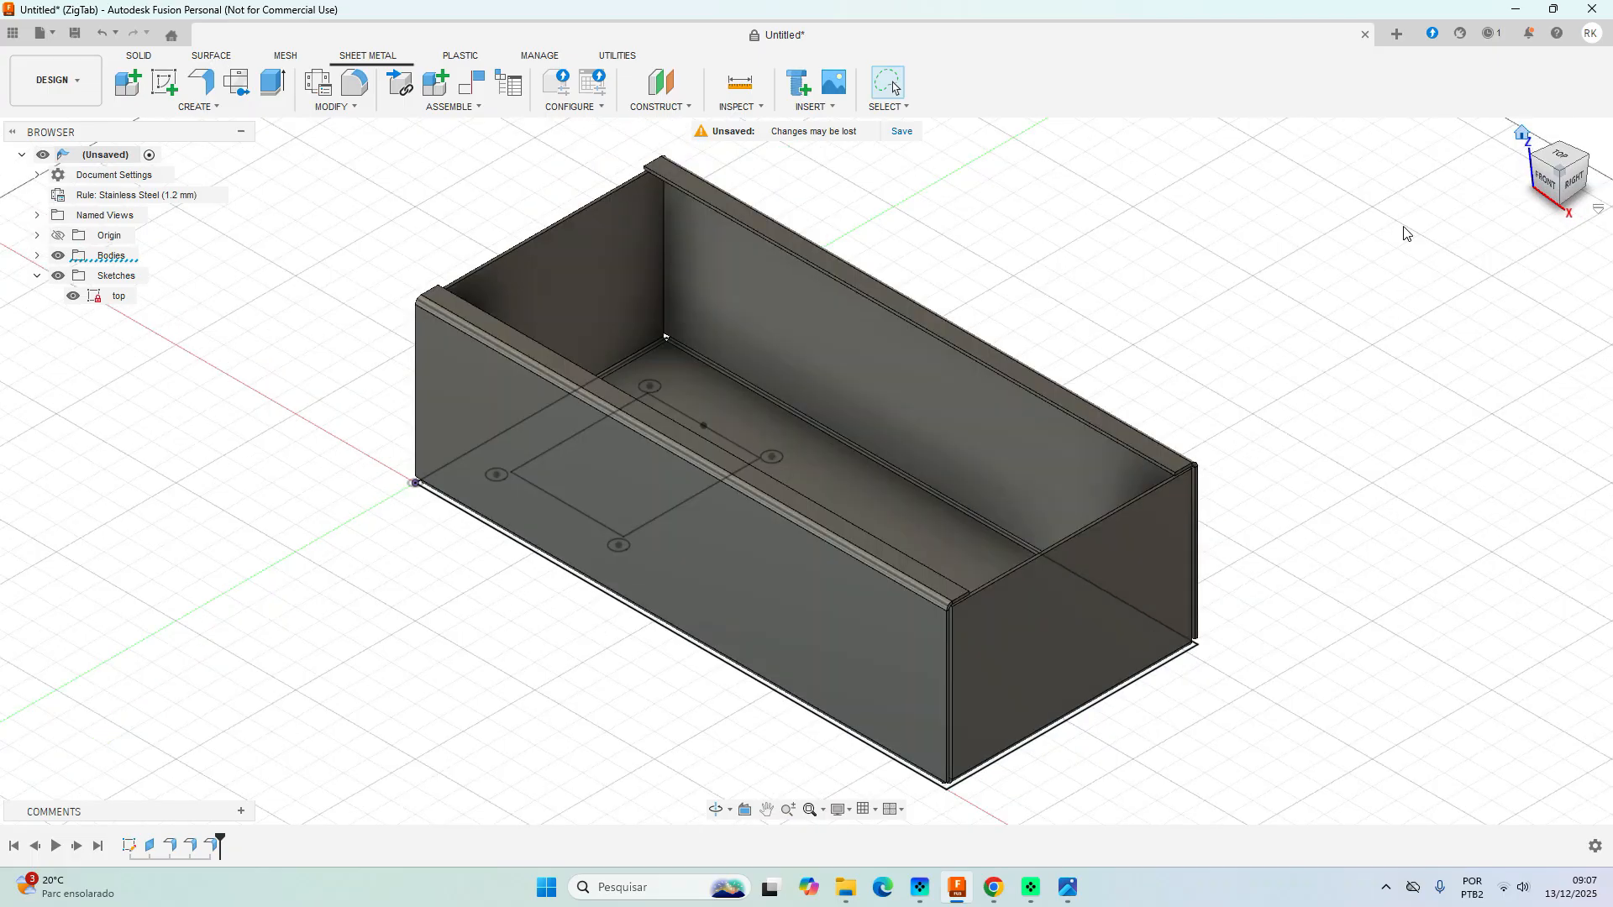
scroll(531, 658, "down", 2)
scroll(460, 666, "up", 2)
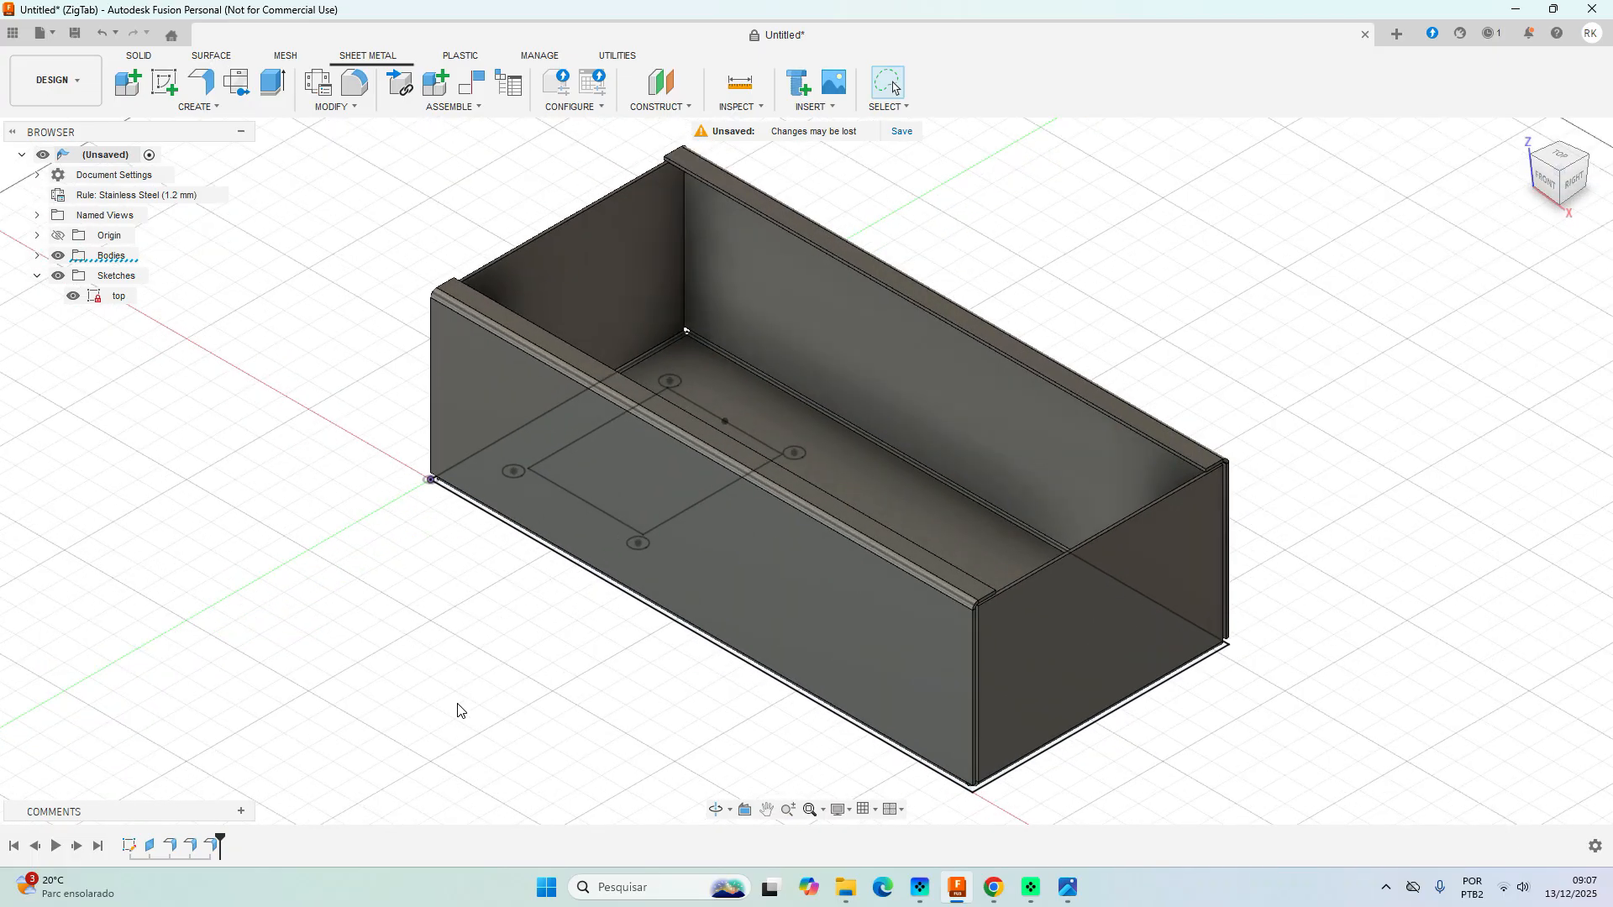
middle_click_drag(458, 710, 379, 426, "shift")
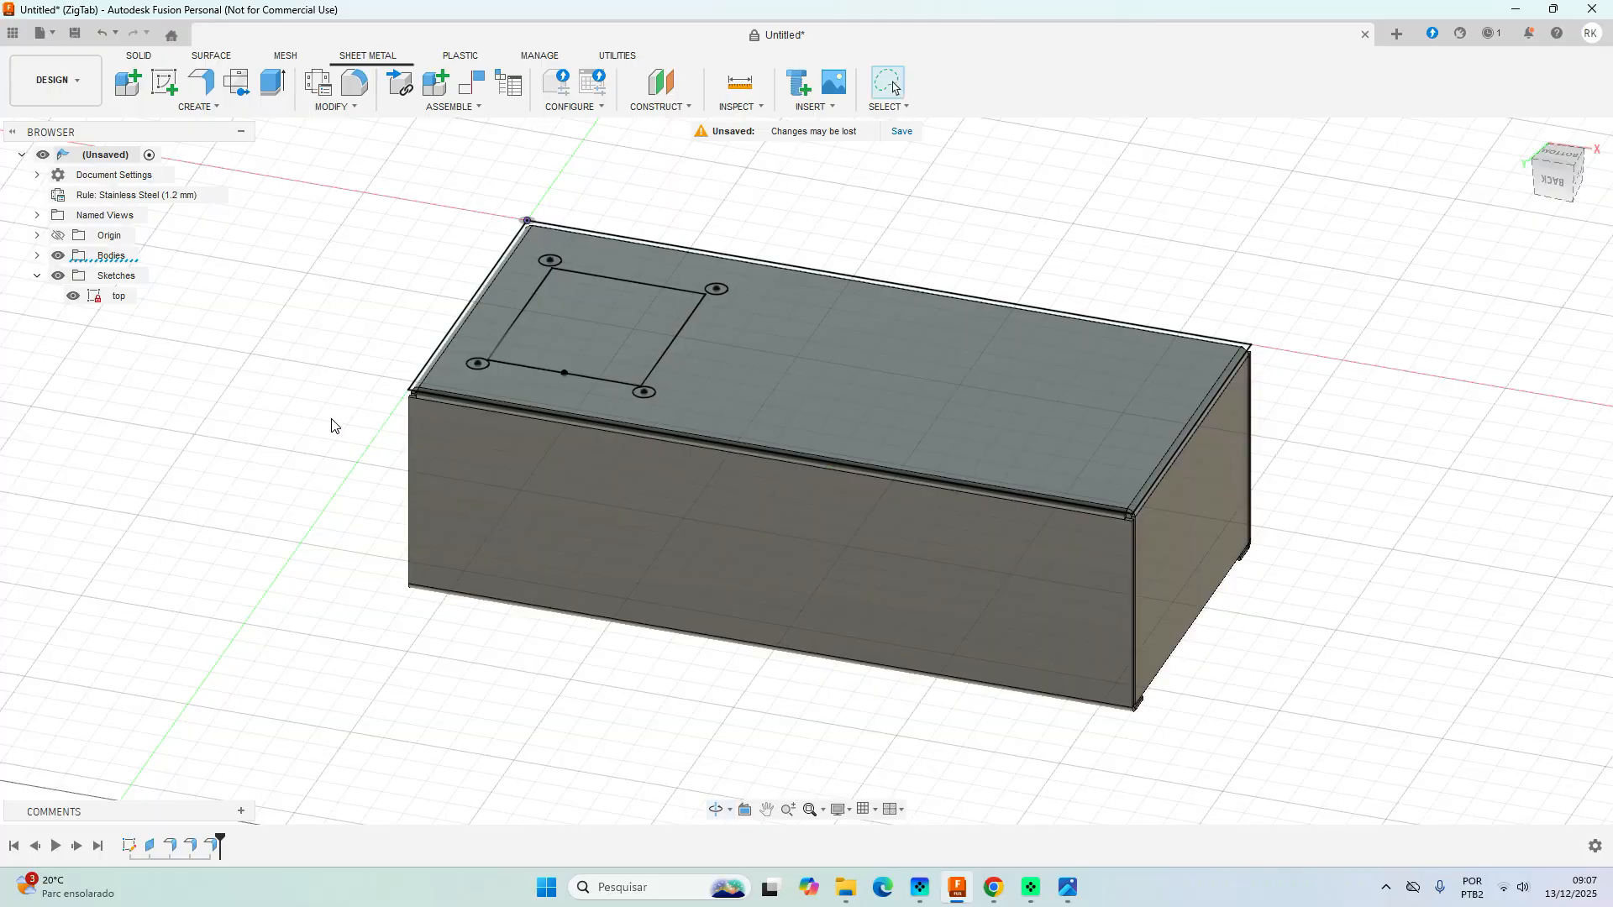
scroll(340, 374, "up", 3)
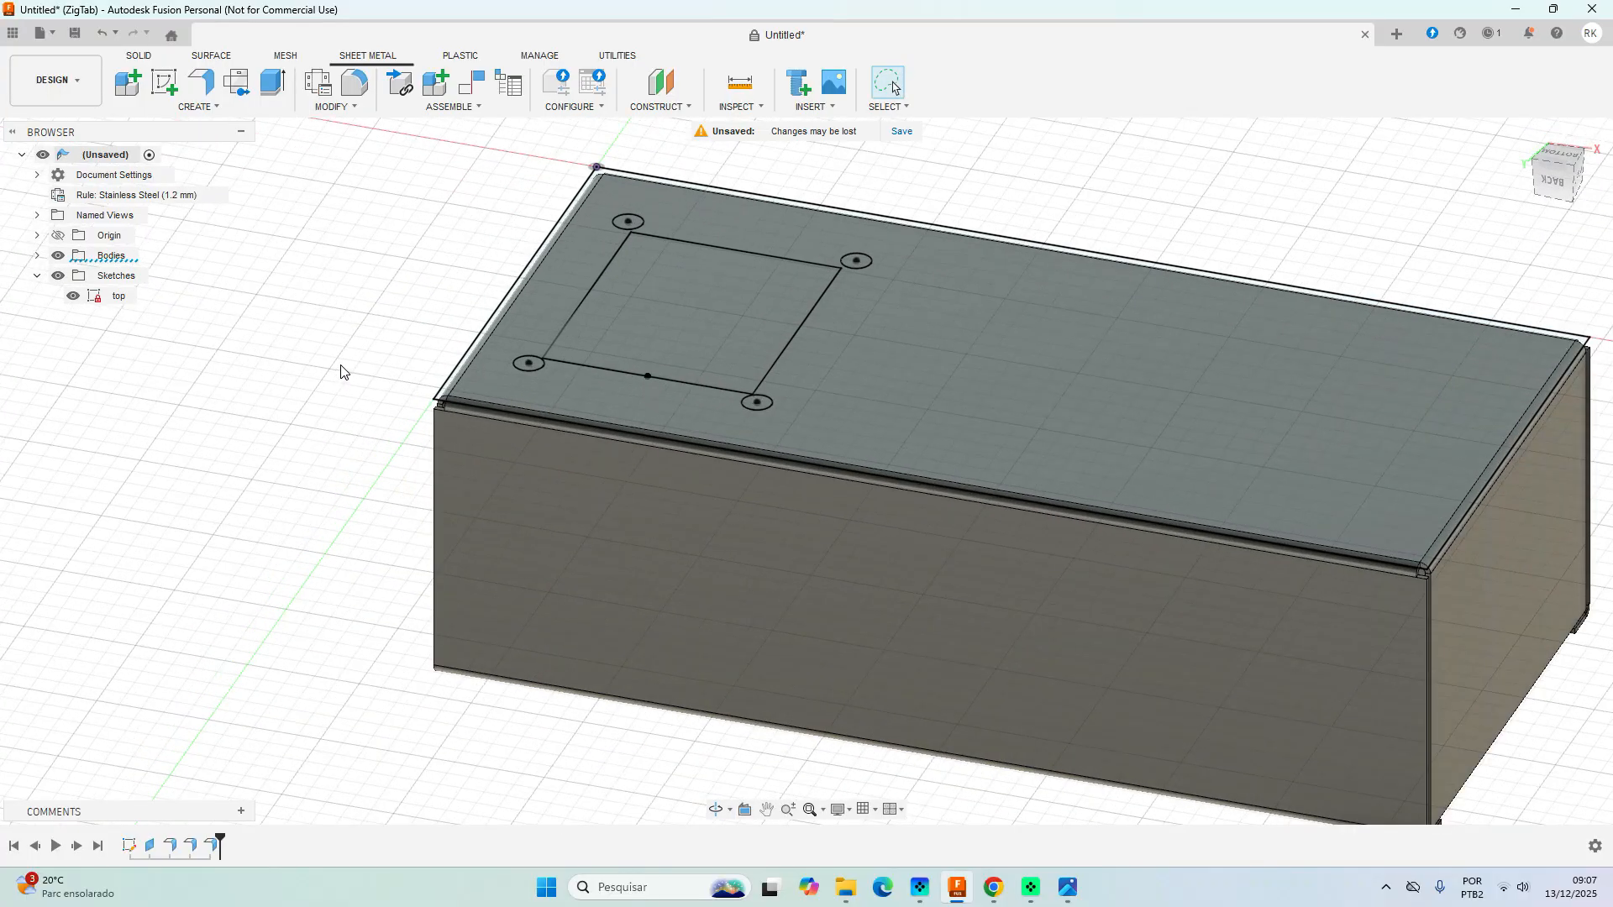
left_click(538, 366)
key("Escape")
left_click(275, 86)
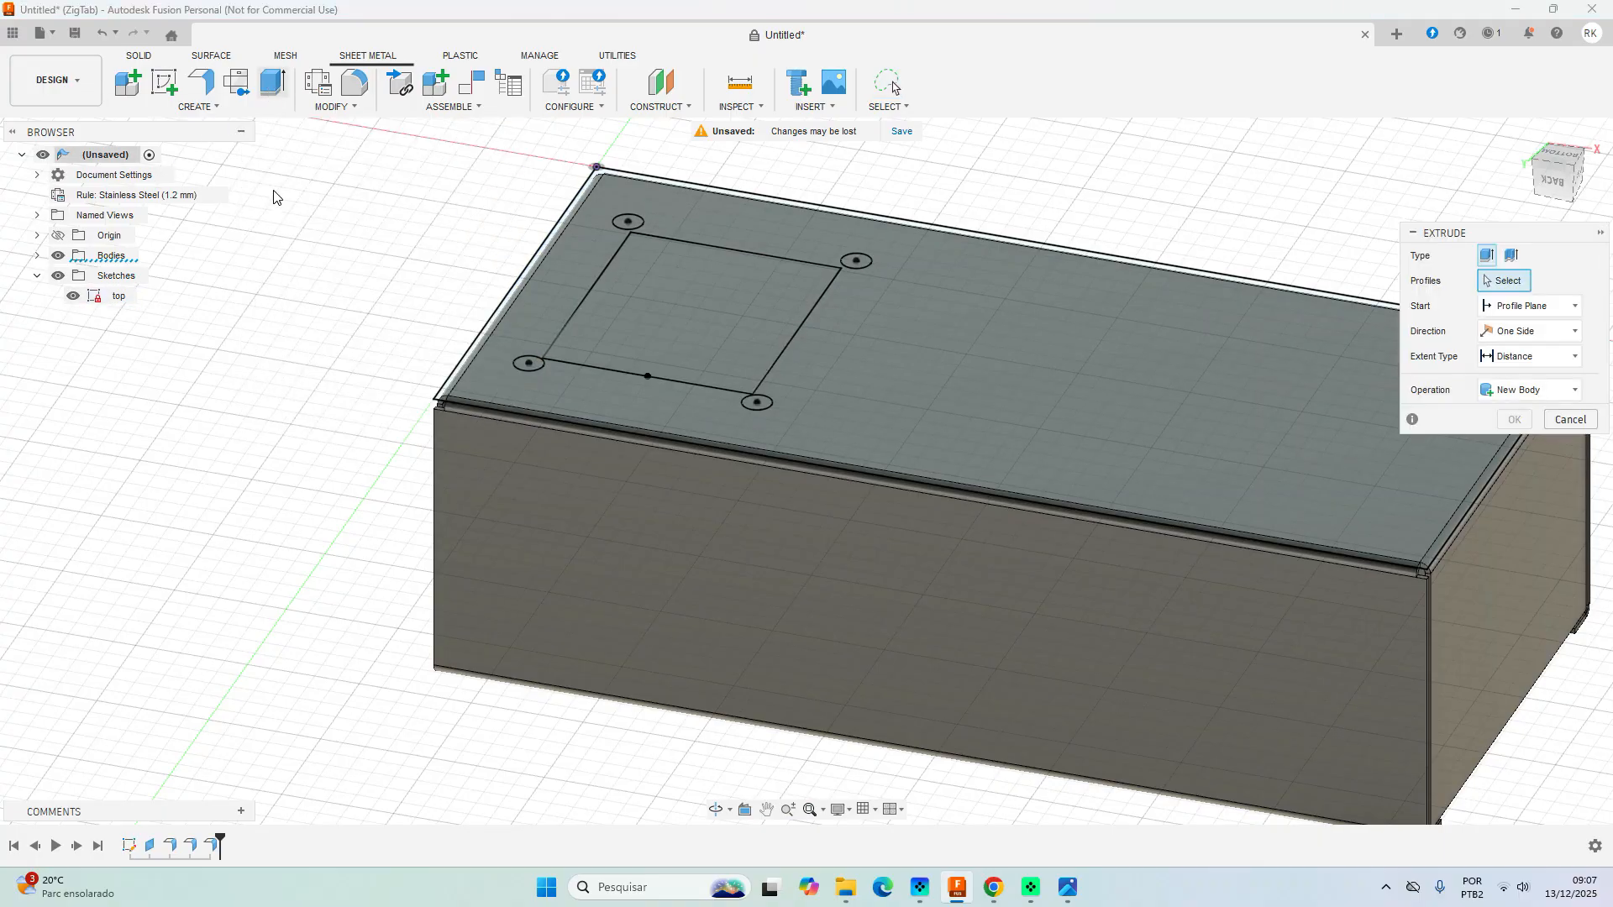
left_click(628, 299)
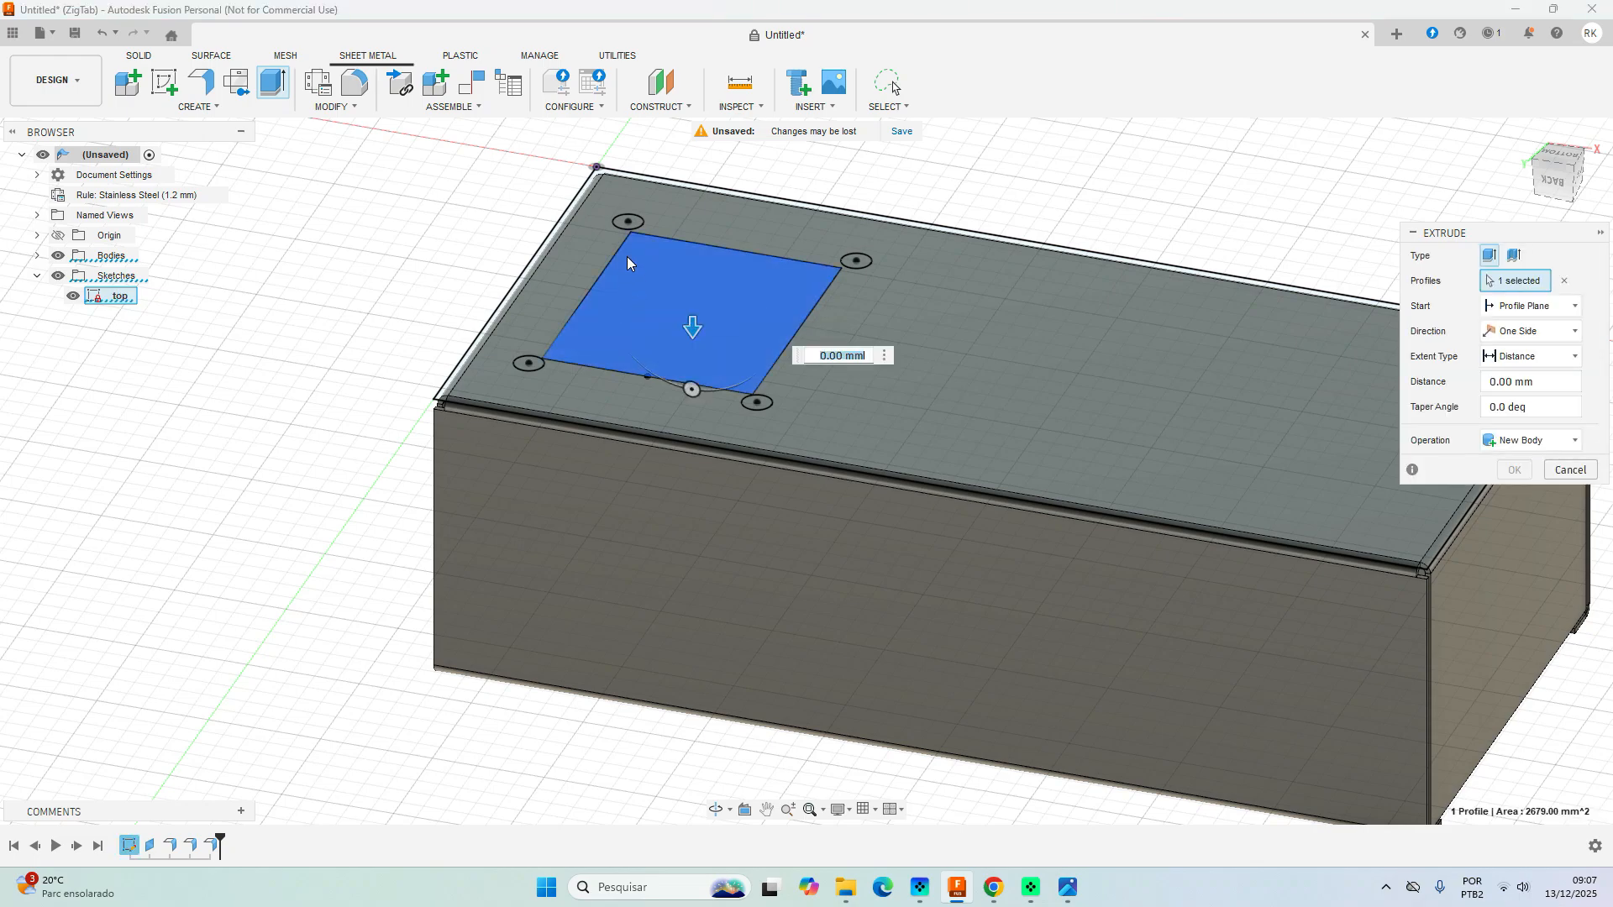
left_click(627, 222)
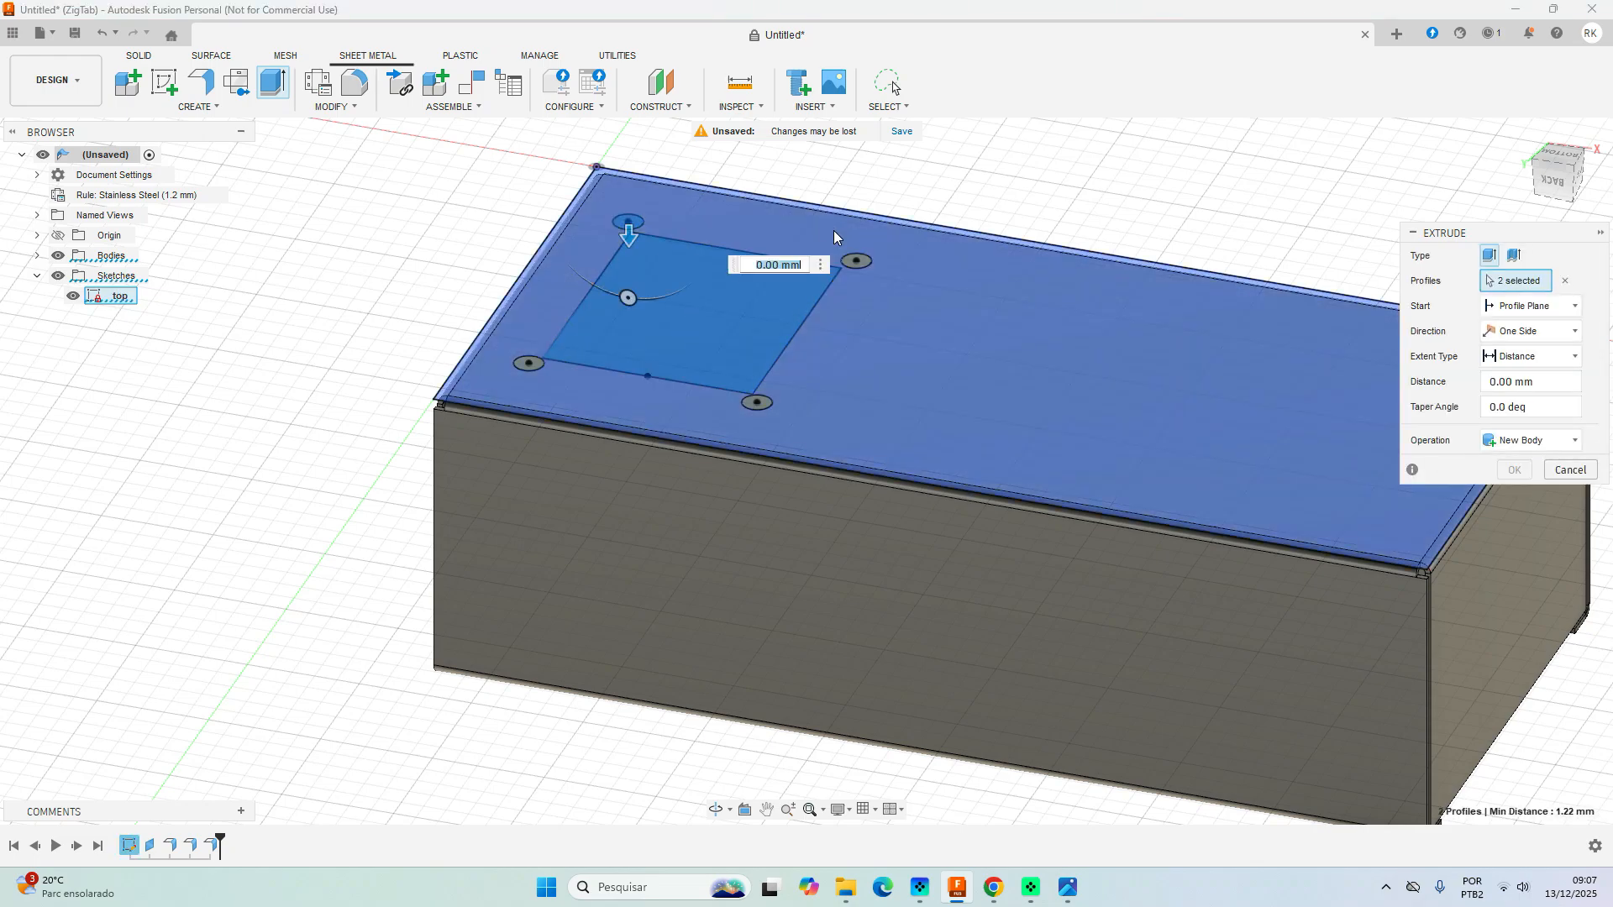
left_click(863, 265)
left_click(755, 404)
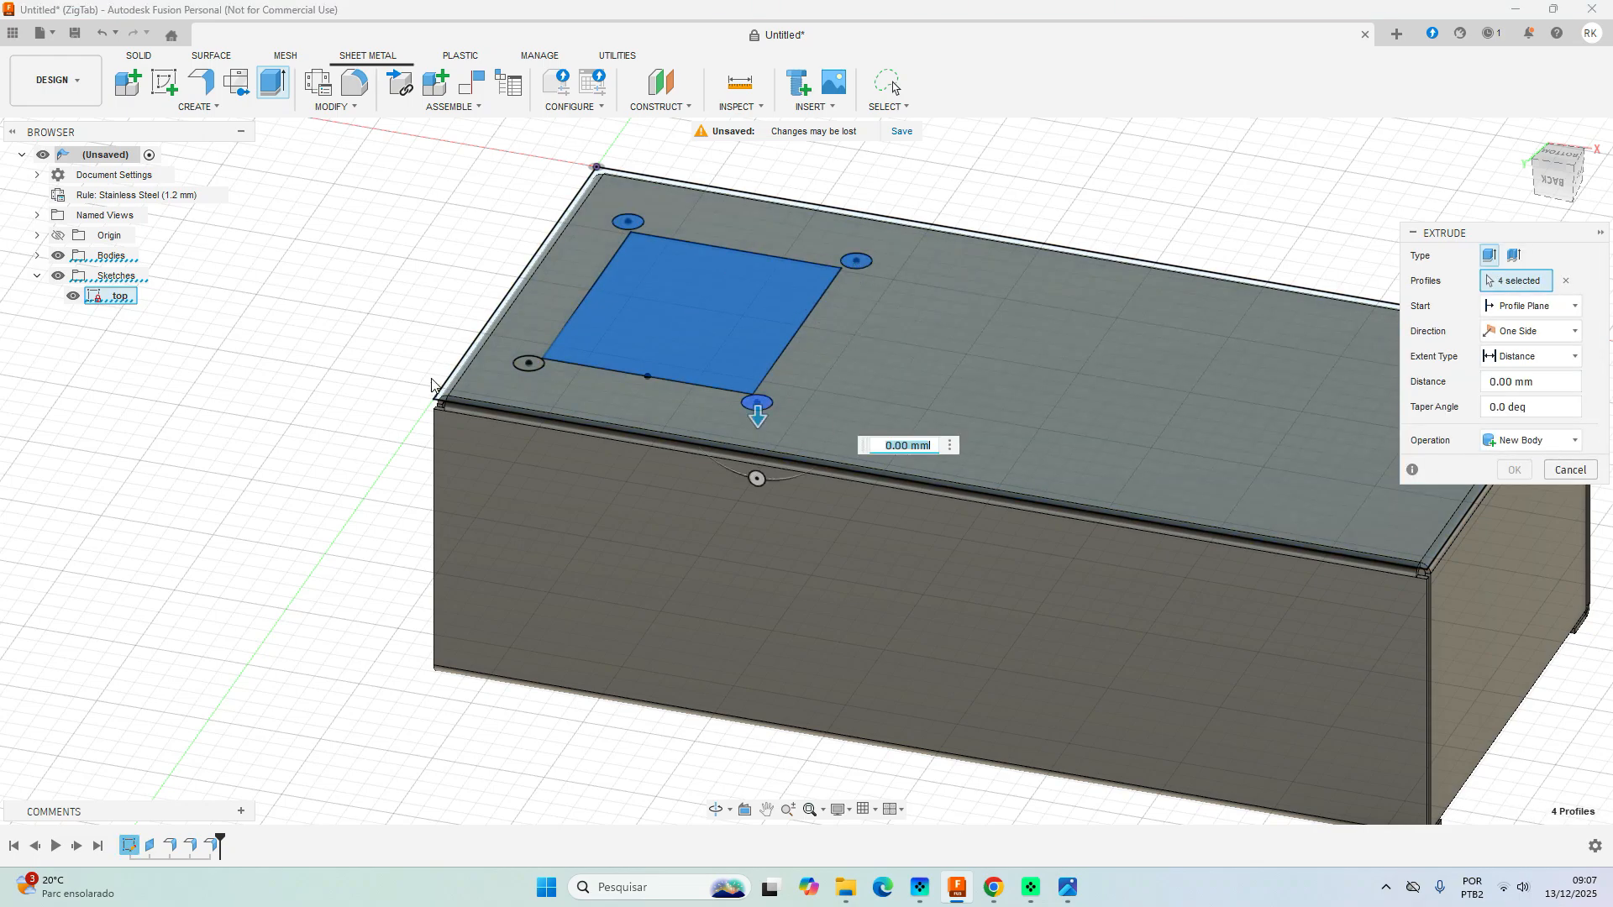
left_click(533, 363)
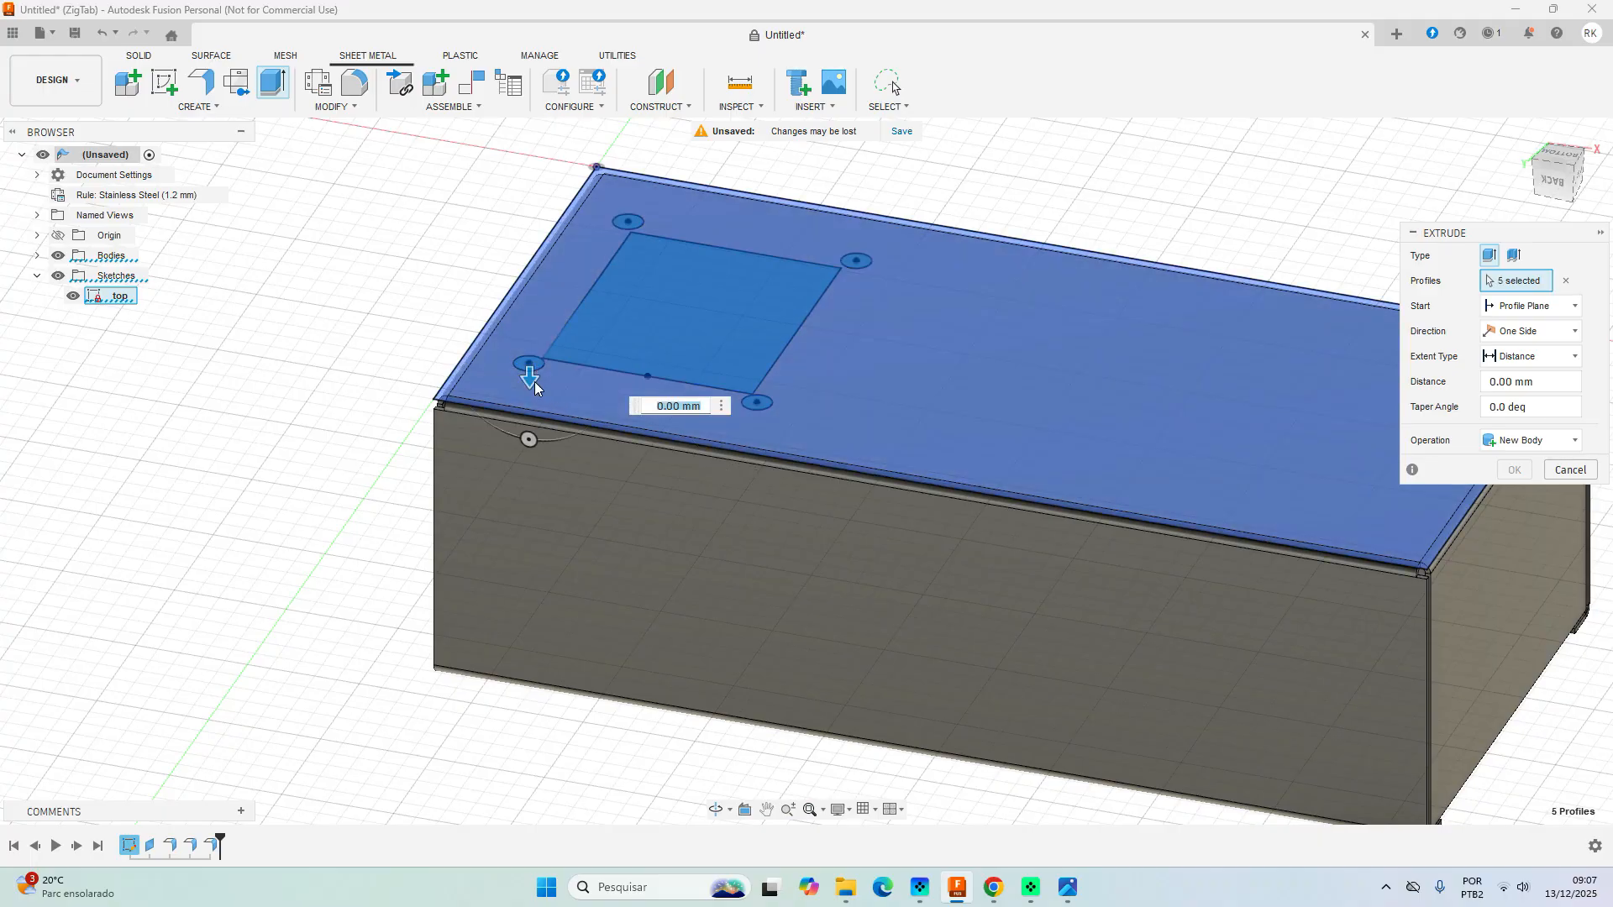
left_click_drag(529, 380, 529, 431)
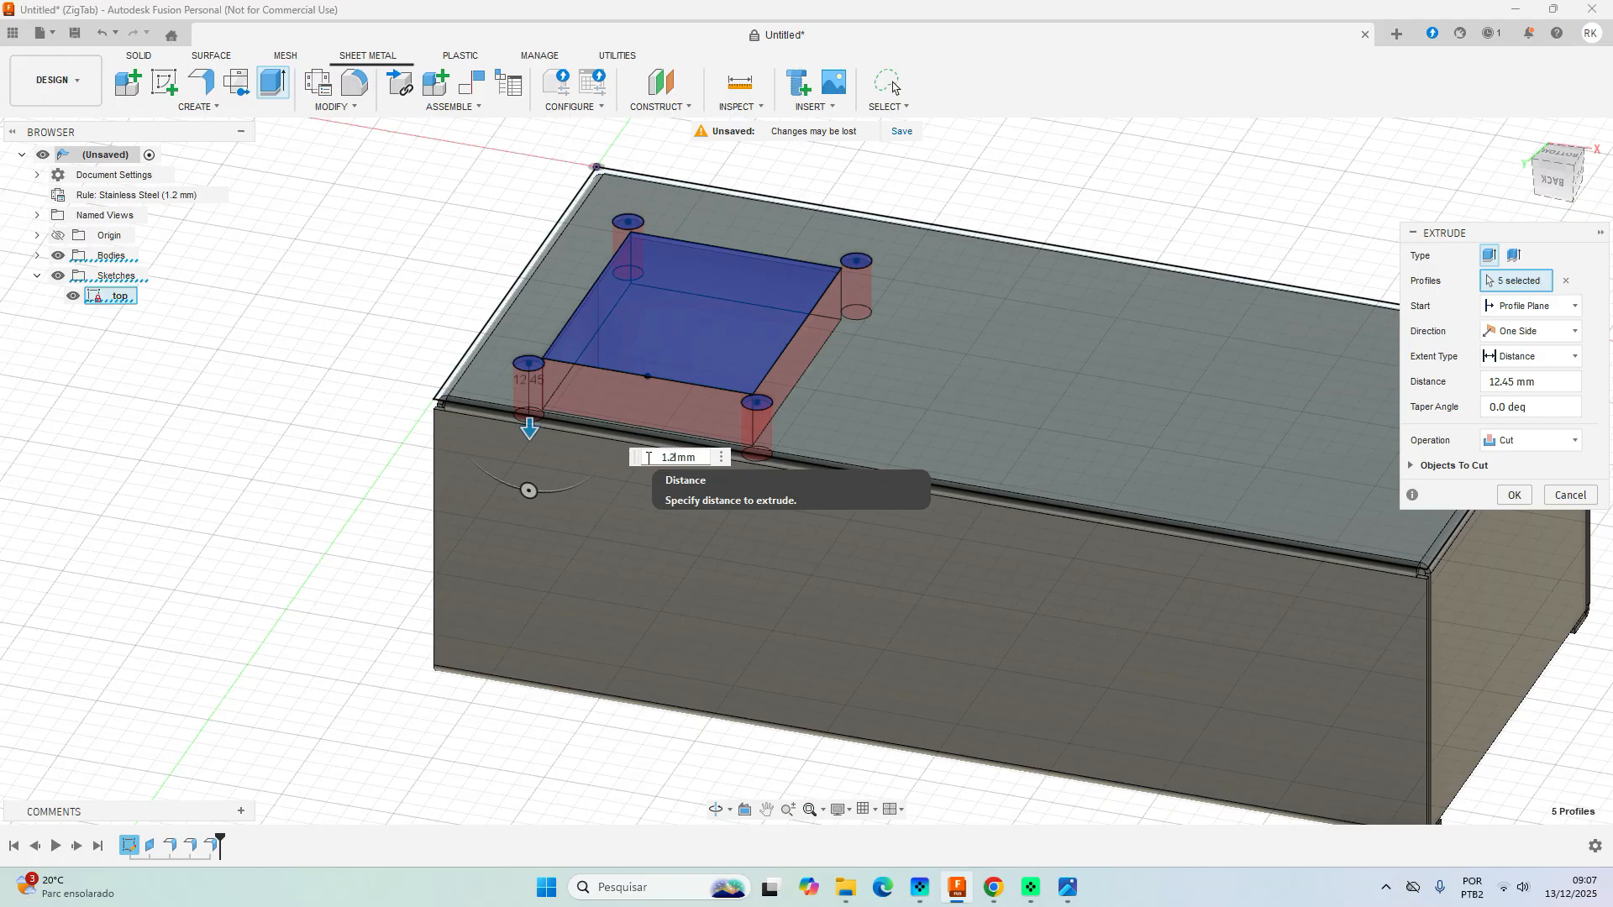
type("1.2")
key("Return")
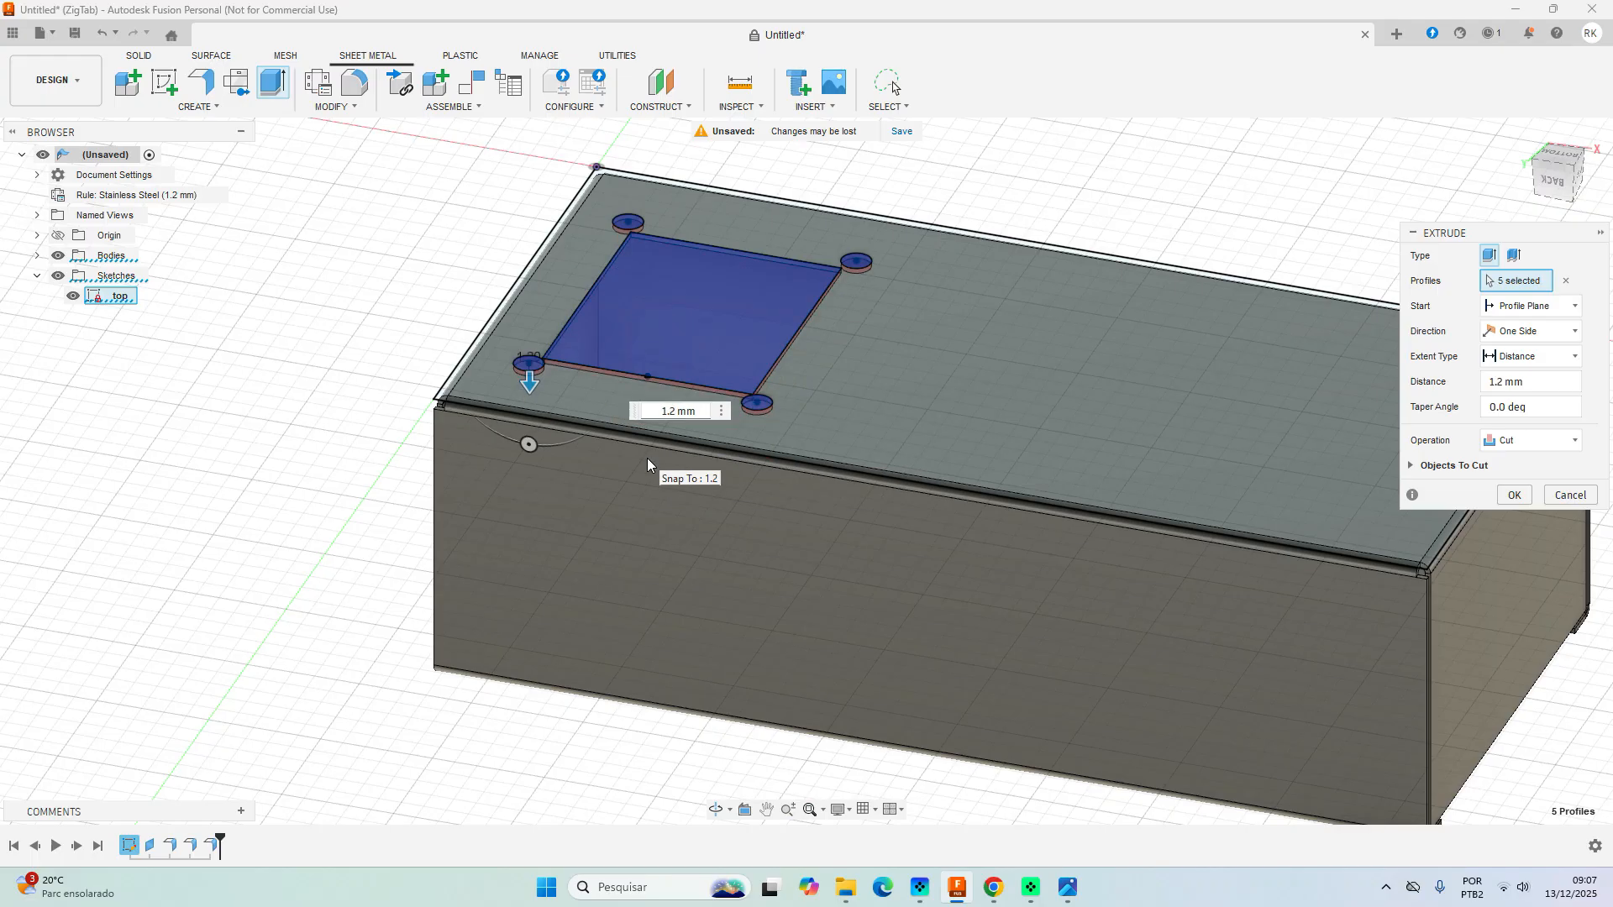
key("Return")
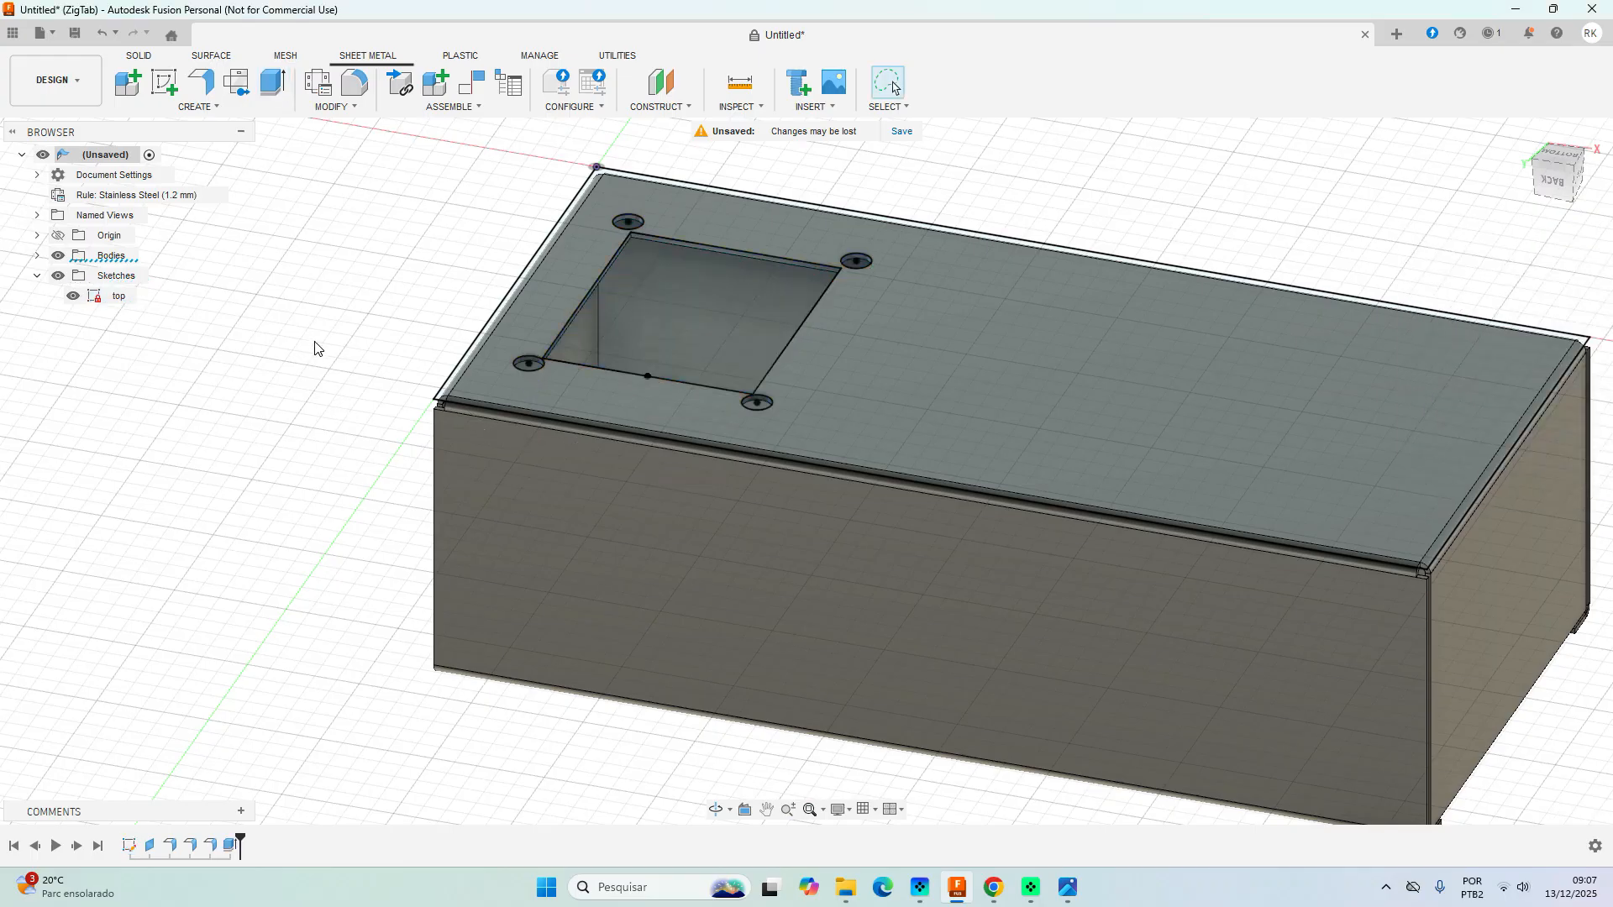
Fillet the four inner corner edges of the rectangular cutout with a 3 mm radius.
scroll(378, 280, "up", 5)
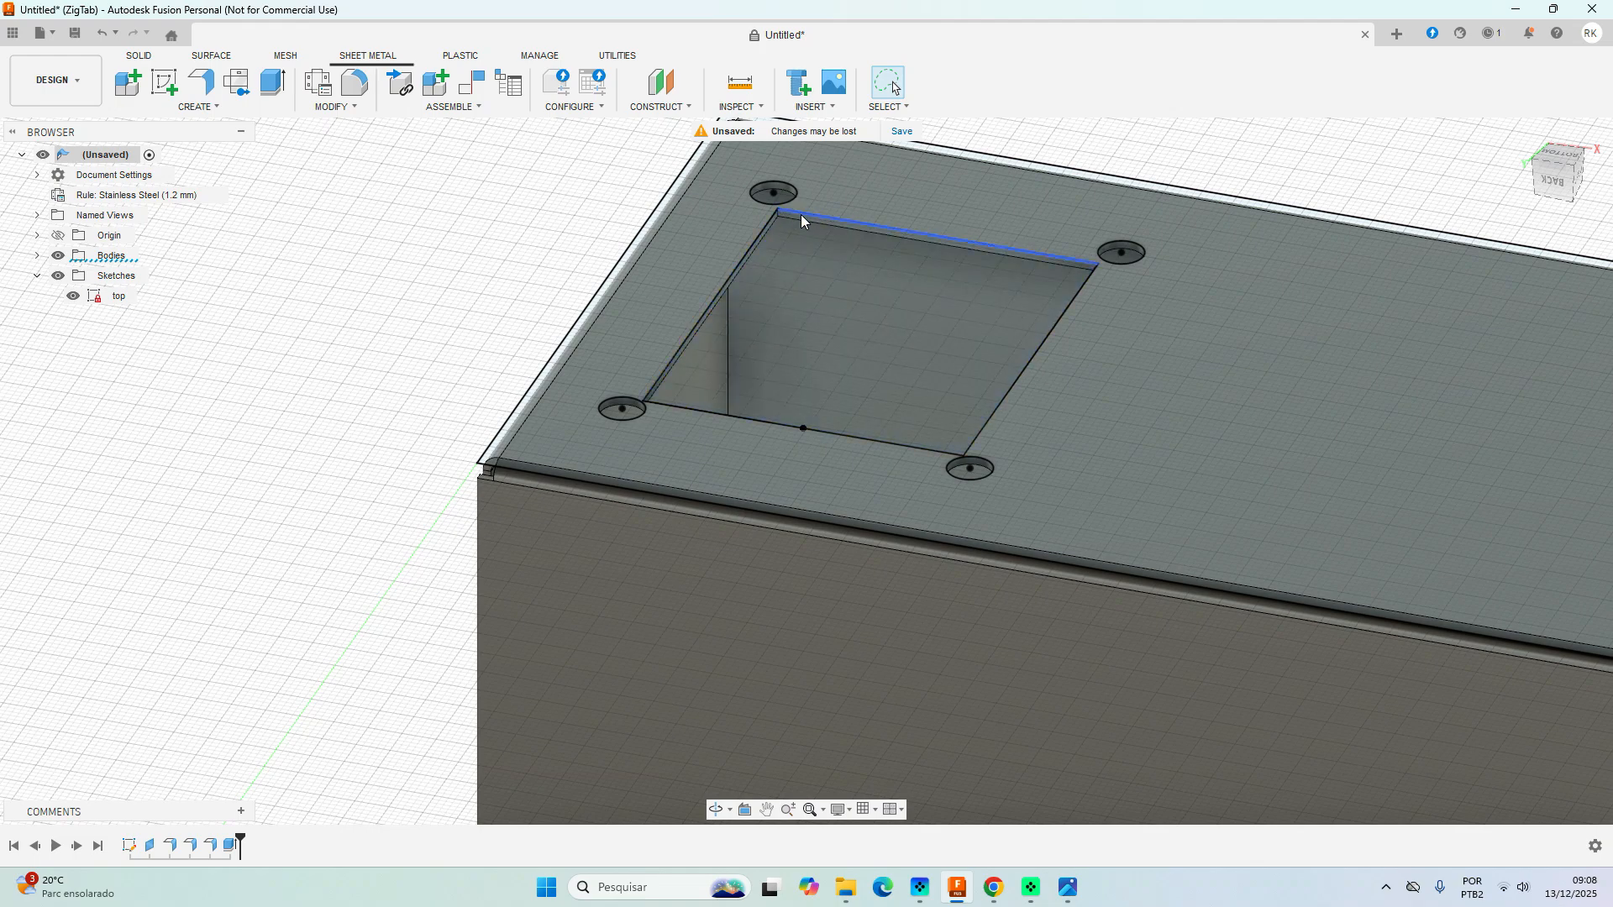
left_click(357, 84)
scroll(784, 215, "up", 4)
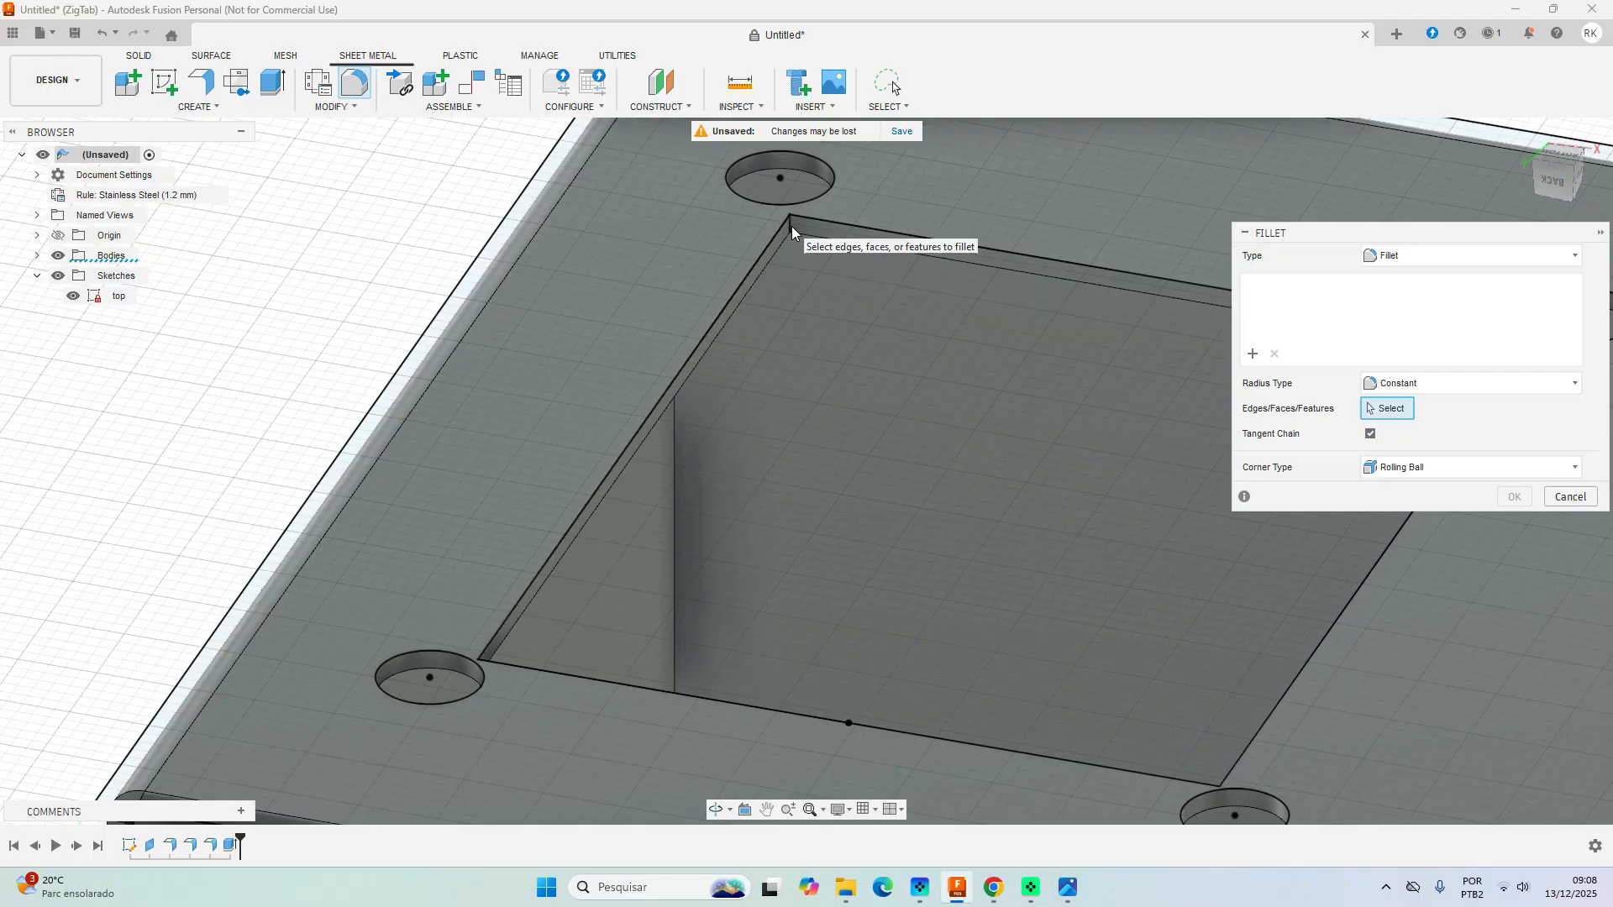
left_click(763, 267)
mouse_move(971, 583)
middle_mouse_down()
mouse_move(1001, 547)
mouse_move(486, 541)
mouse_move(602, 502)
mouse_move(459, 496)
middle_mouse_up()
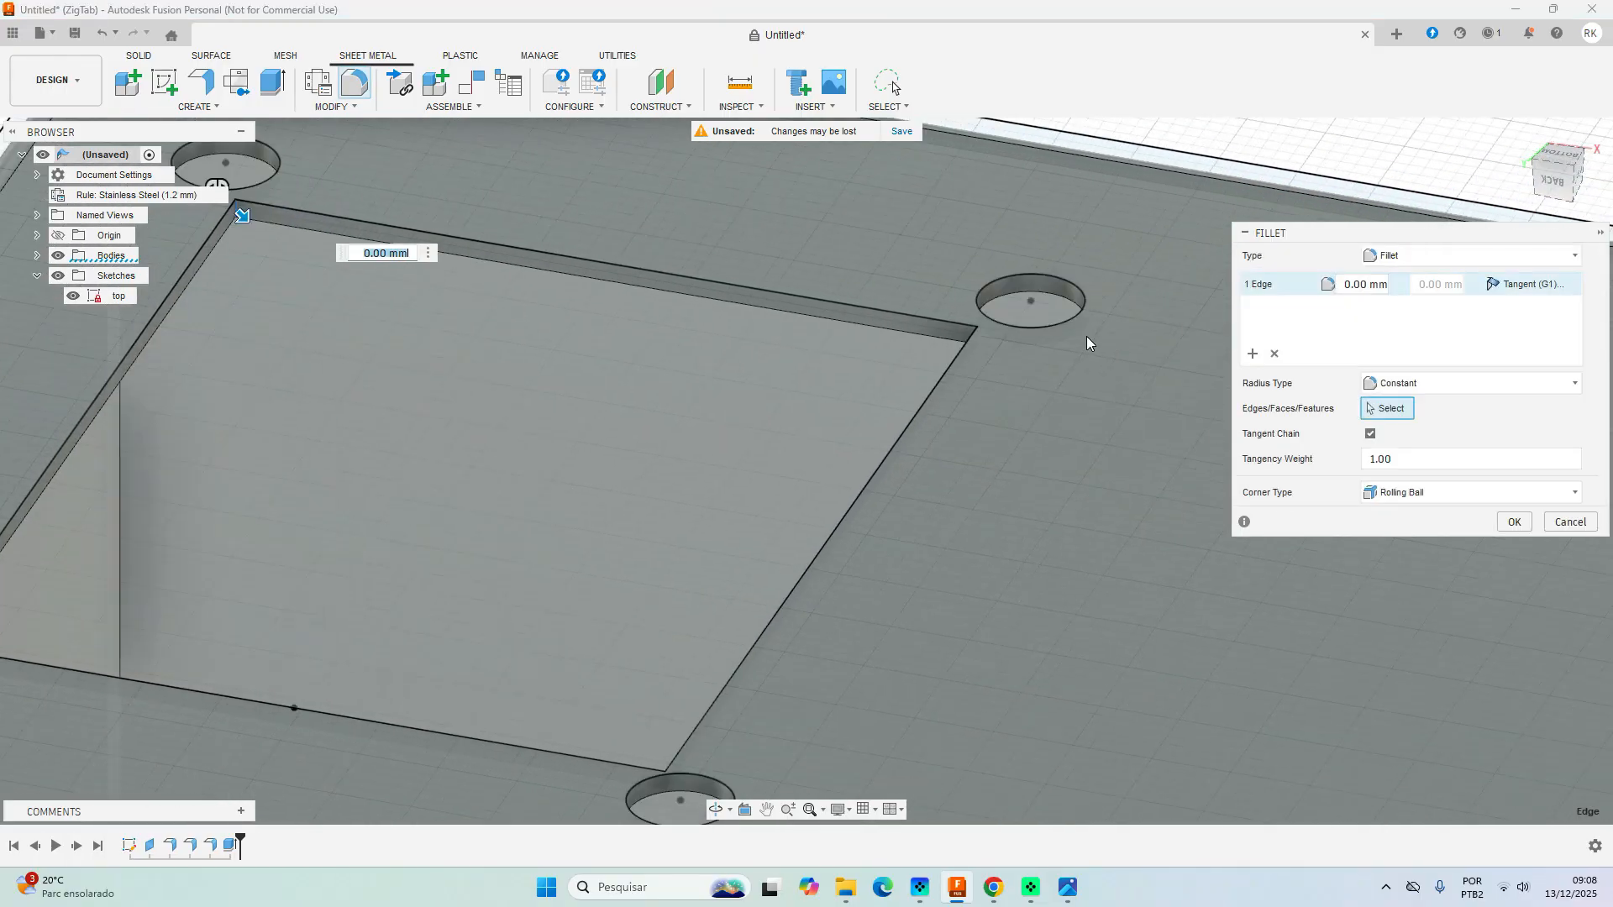
mouse_move(825, 546)
middle_mouse_down("shift")
mouse_move(883, 552)
mouse_move(830, 532)
middle_mouse_up("shift")
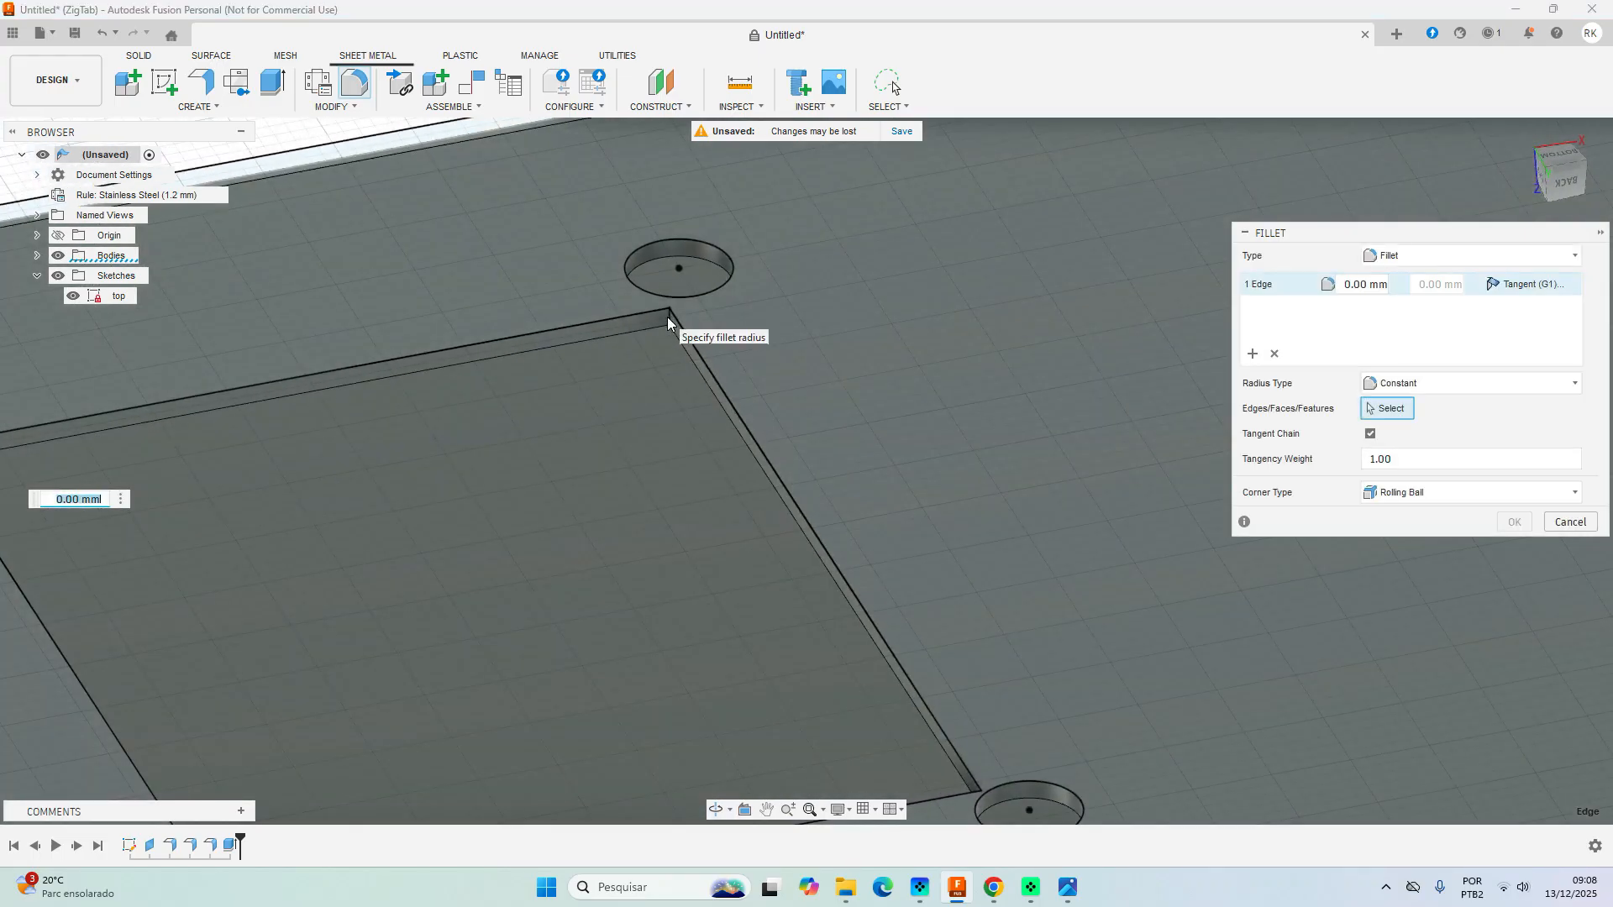
left_click(667, 316)
scroll(907, 403, "down", 2)
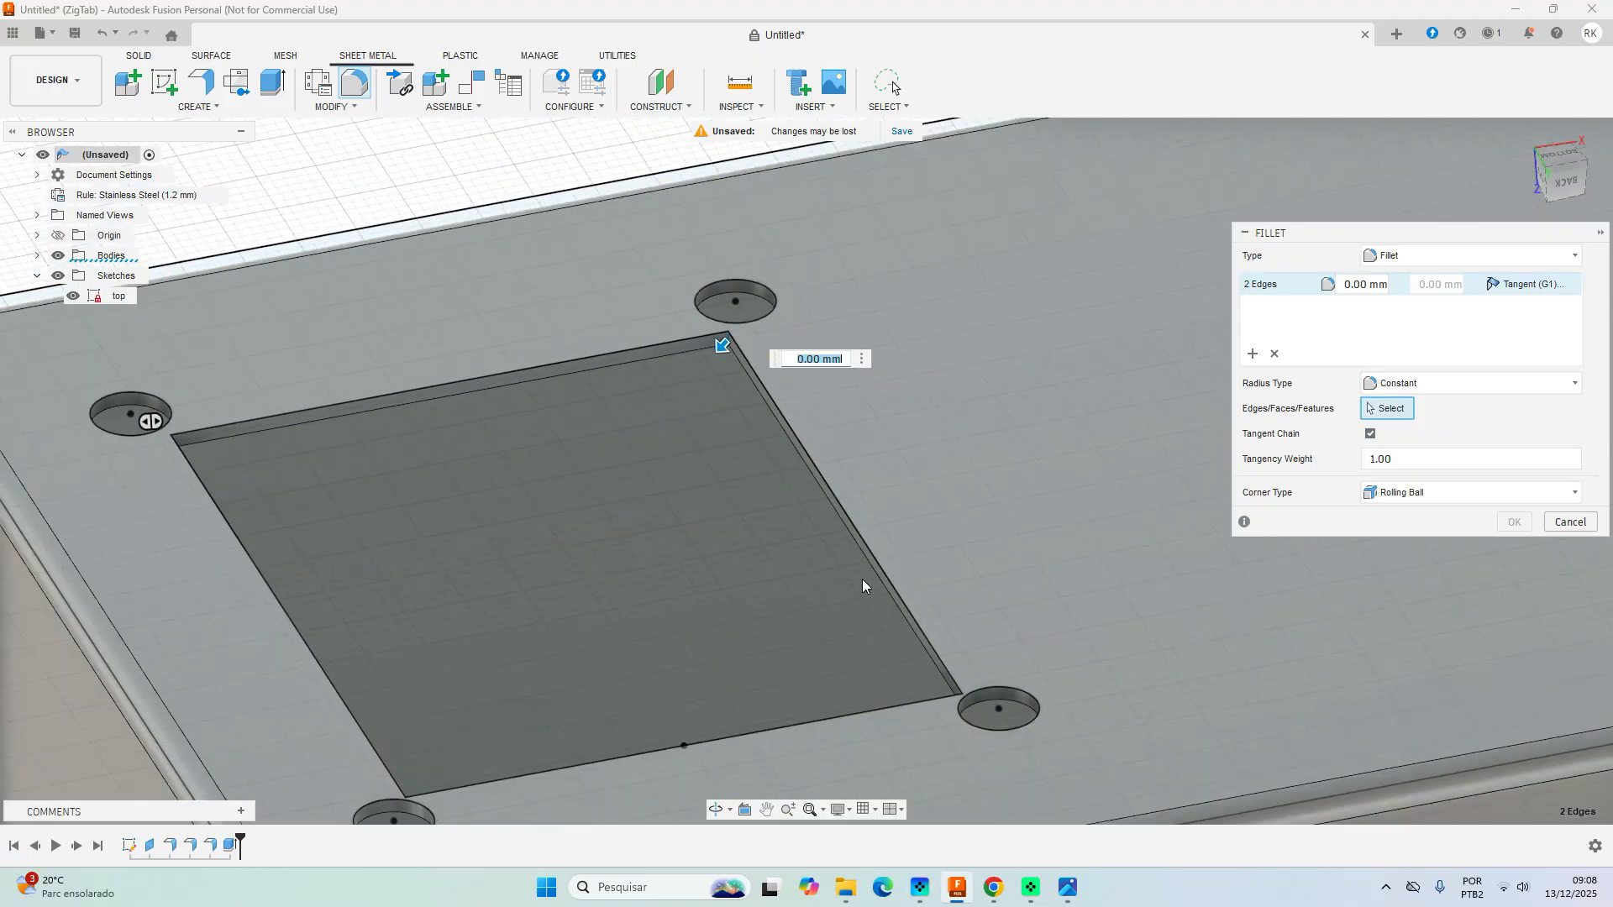
scroll(862, 578, "down", 2)
middle_click_drag(862, 578, 894, 525, "shift")
scroll(904, 543, "up", 5)
scroll(899, 571, "up", 1)
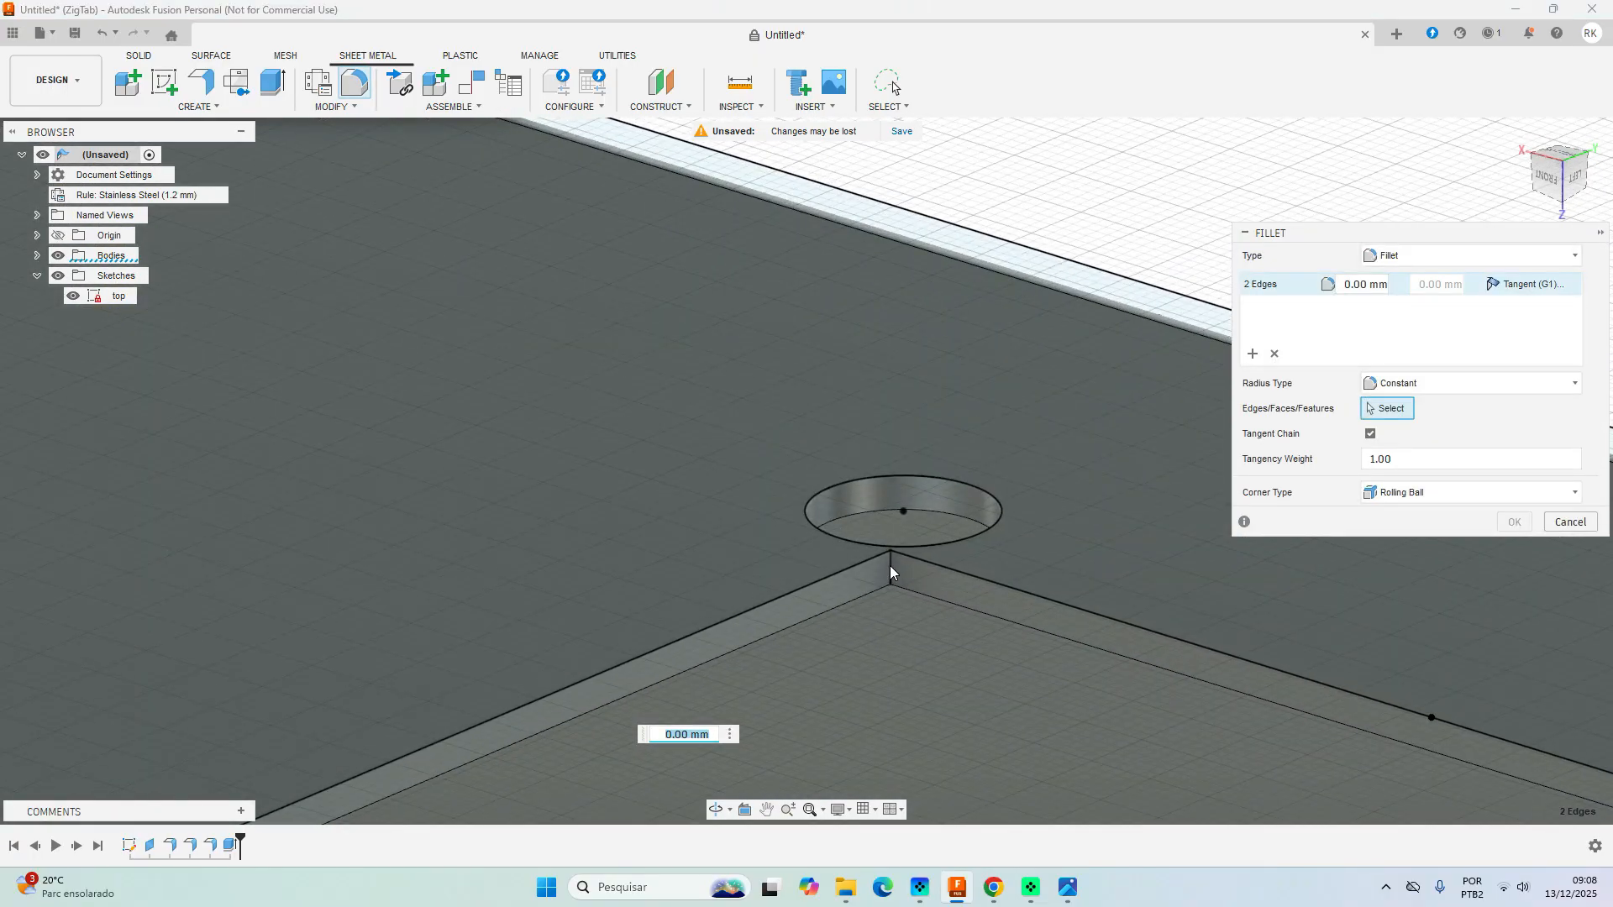
left_click(890, 566)
scroll(924, 502, "down", 5)
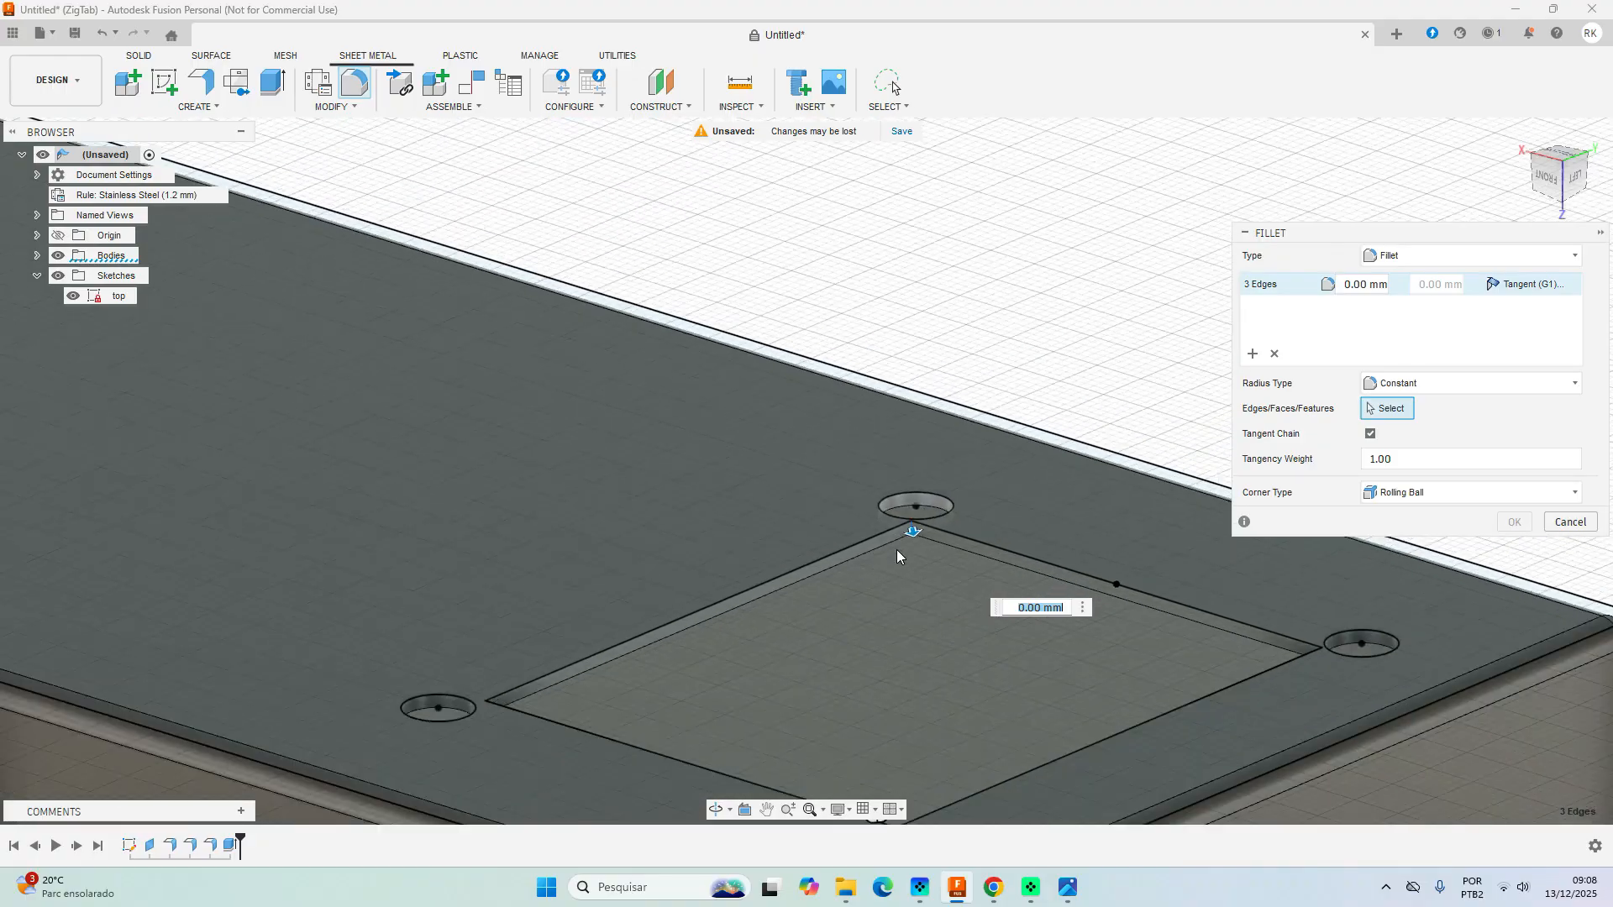
middle_click_drag(897, 551, 1059, 556, "shift")
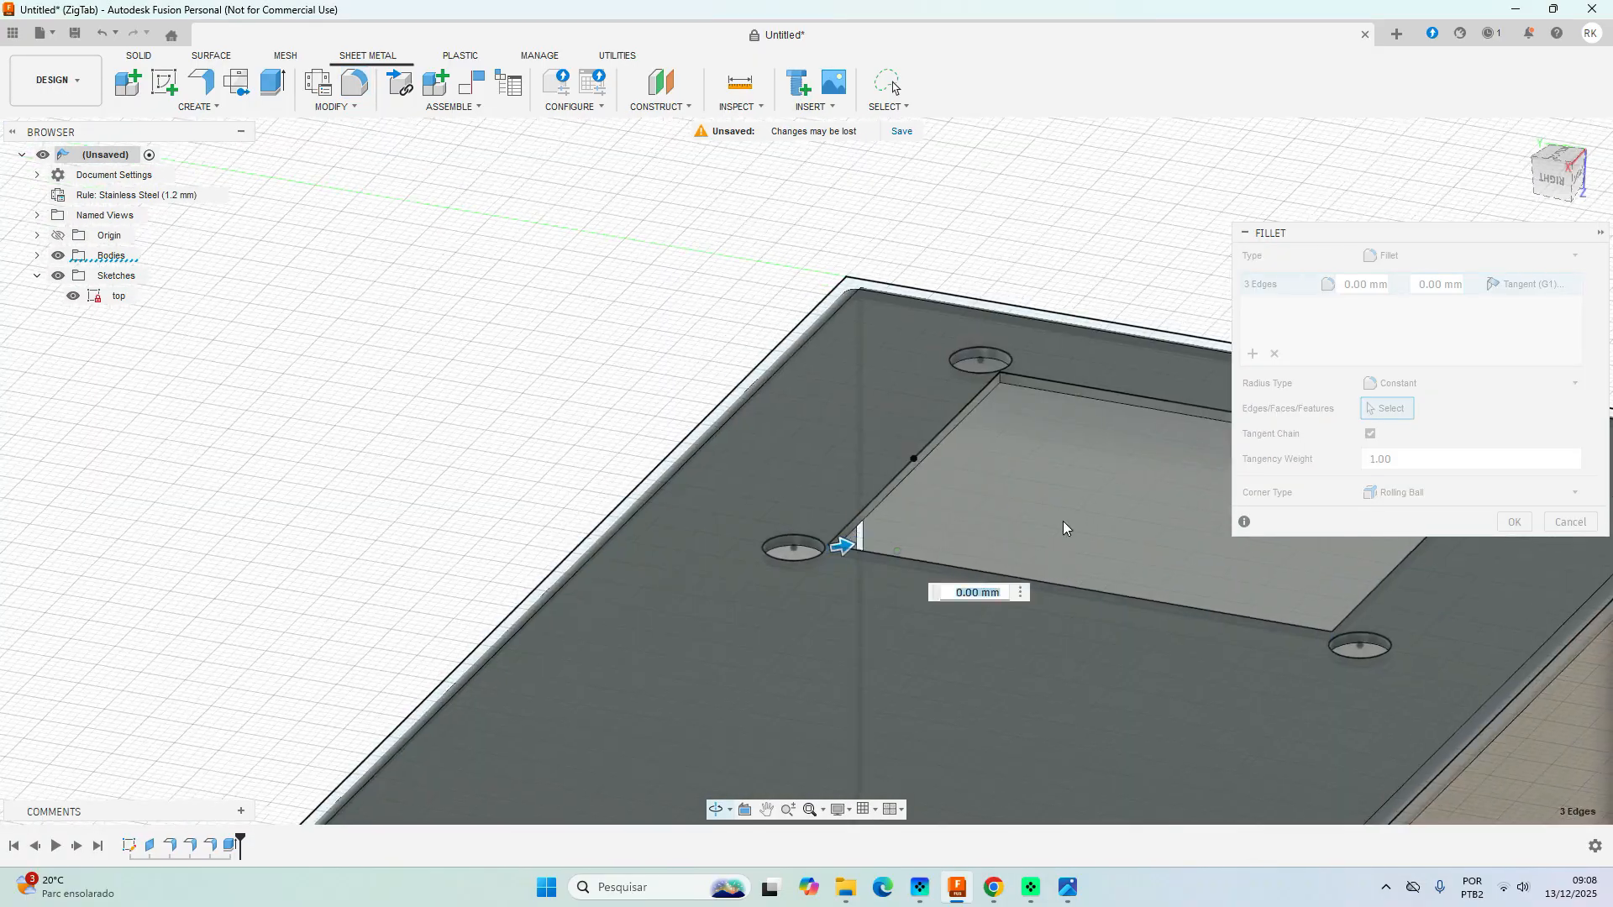
scroll(1015, 361, "up", 3)
scroll(955, 436, "up", 5)
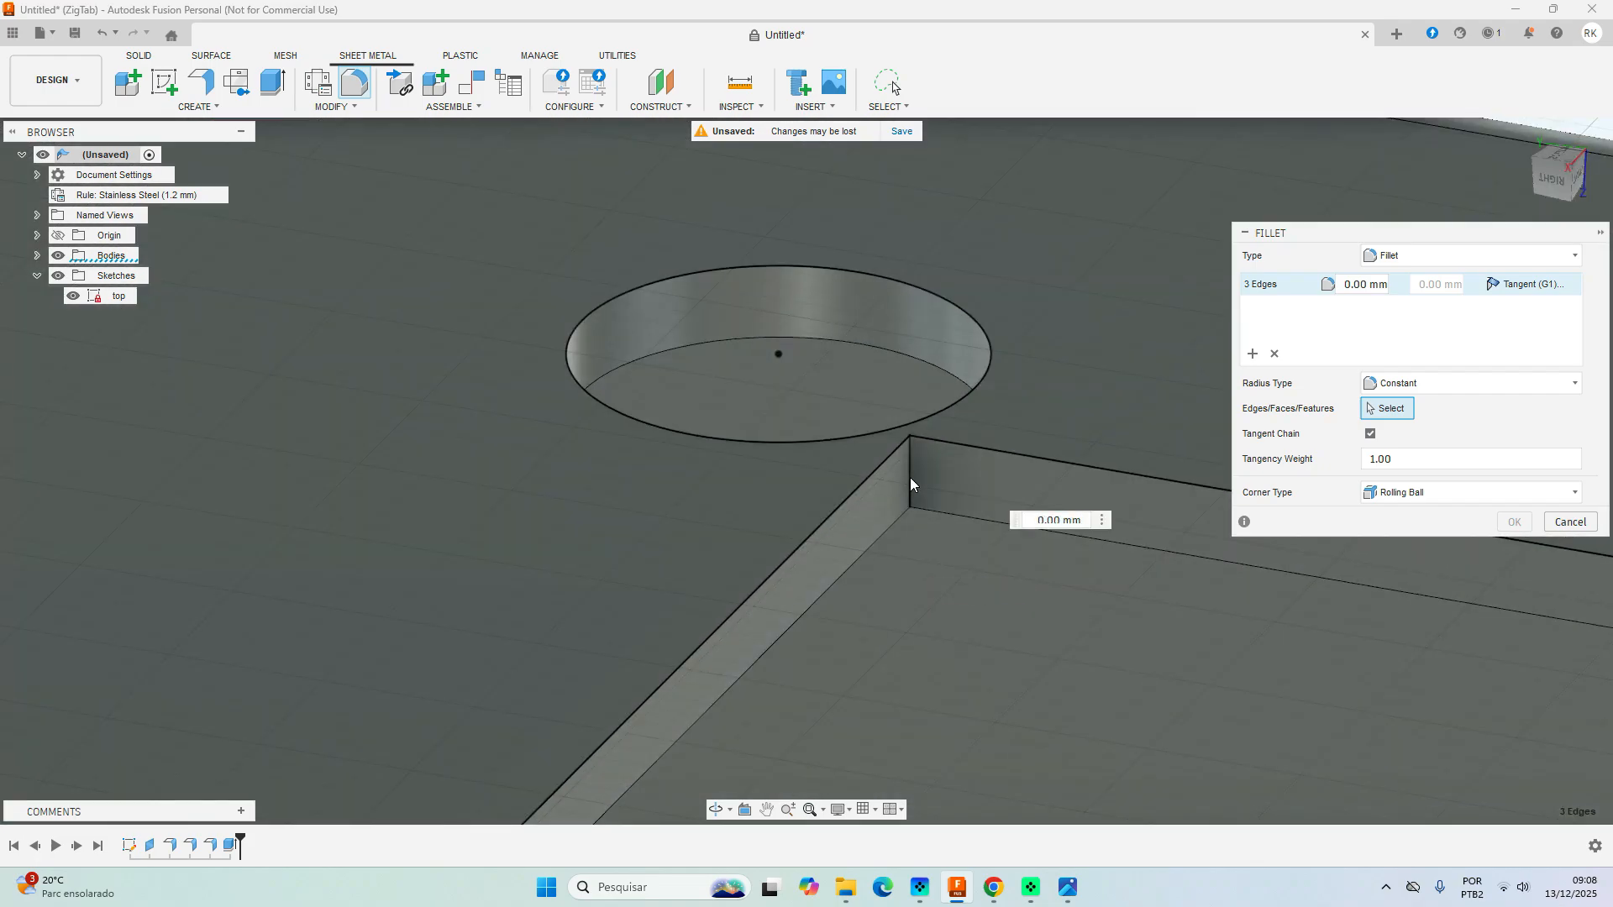
left_click(910, 477)
left_click_drag(920, 486, 946, 513)
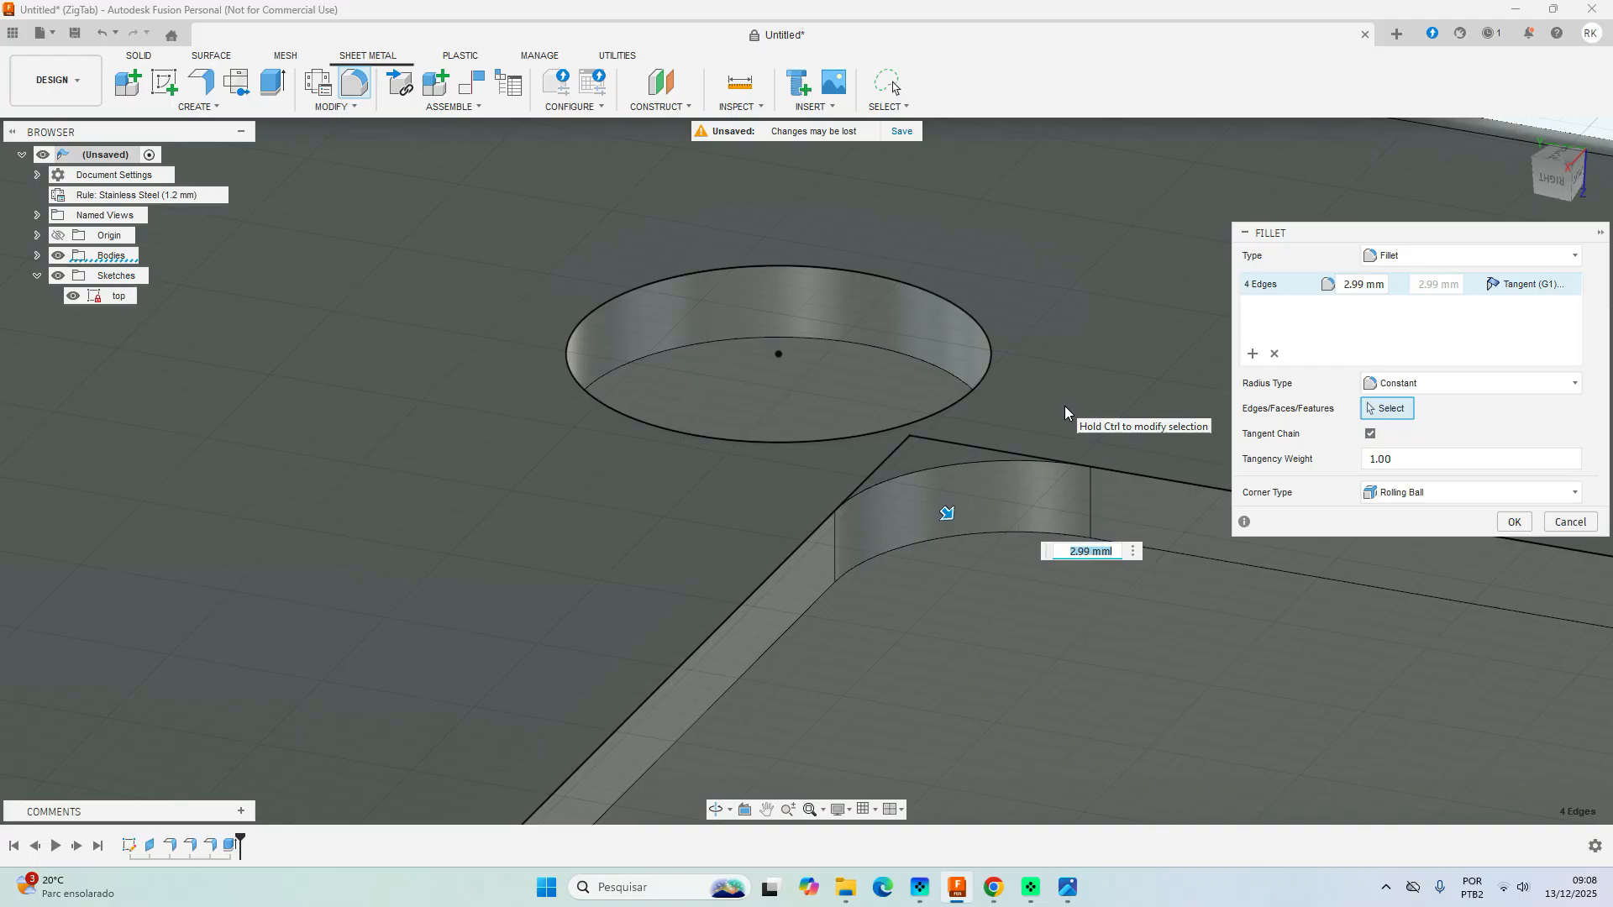
type("3")
key("Return")
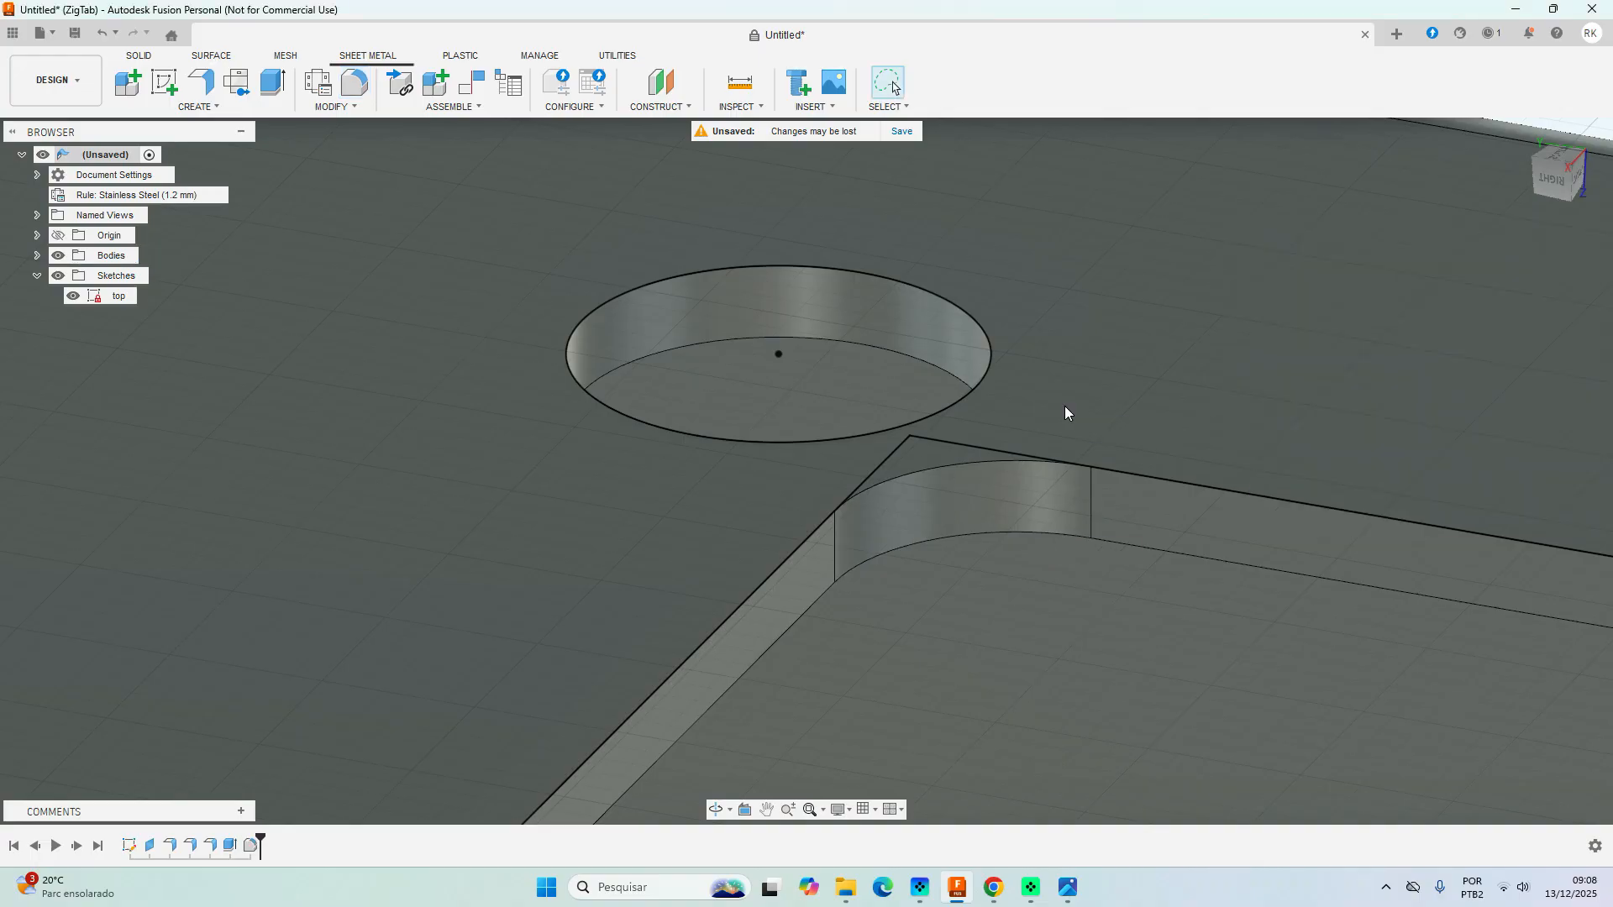
Return to the home view to check the whole enclosure with its cutouts.
scroll(1065, 406, "down", 2)
scroll(1065, 406, "down", 5)
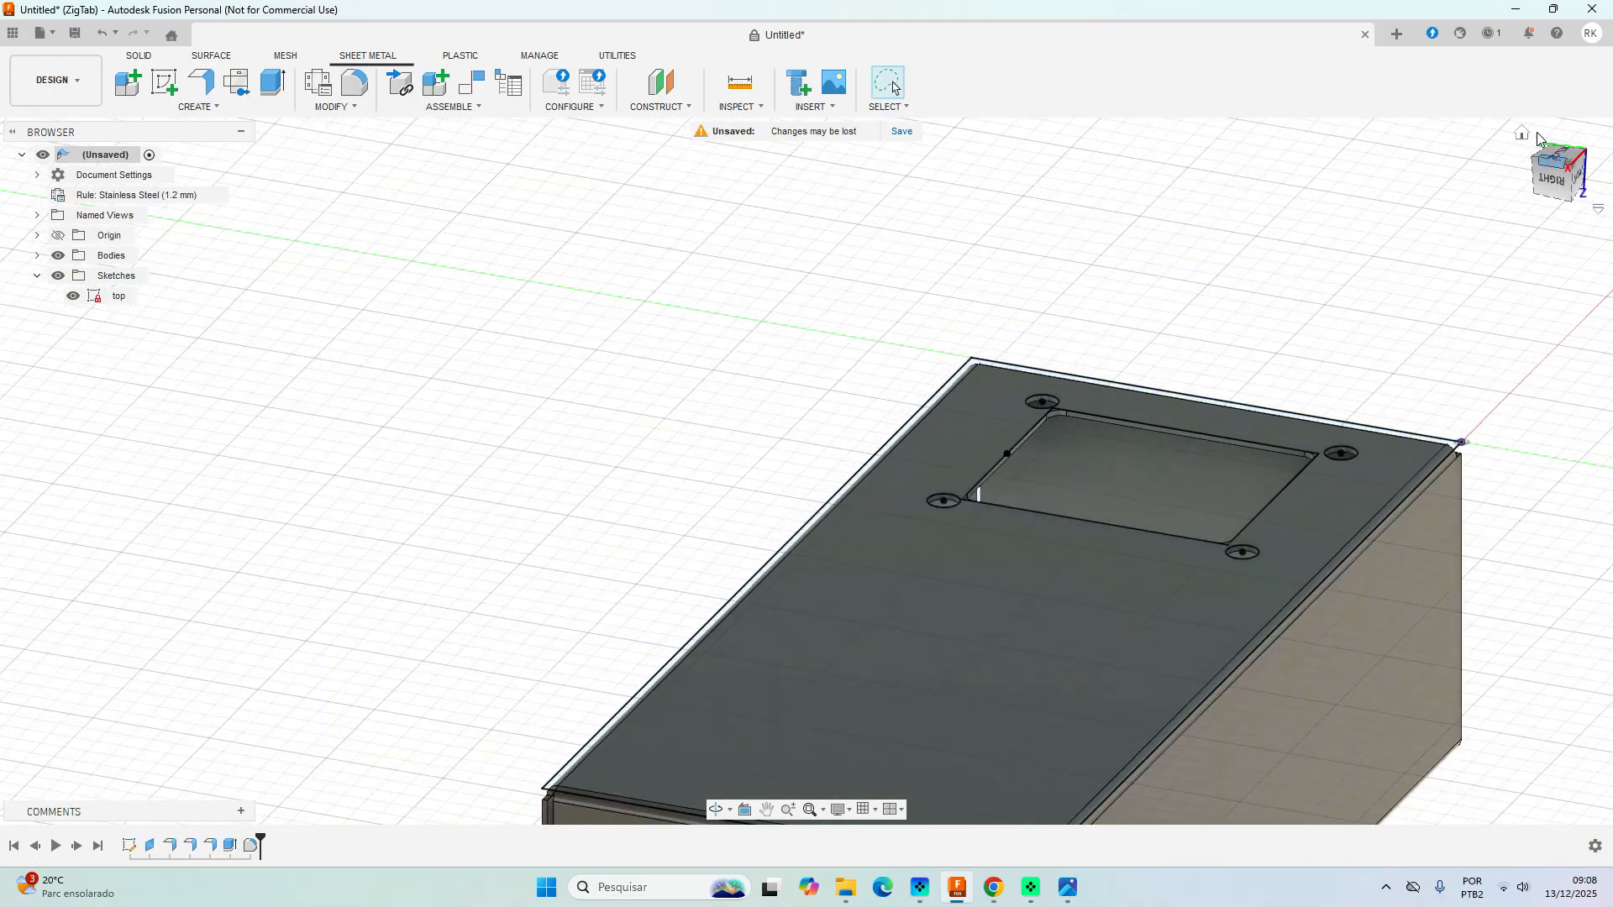
left_click(1521, 133)
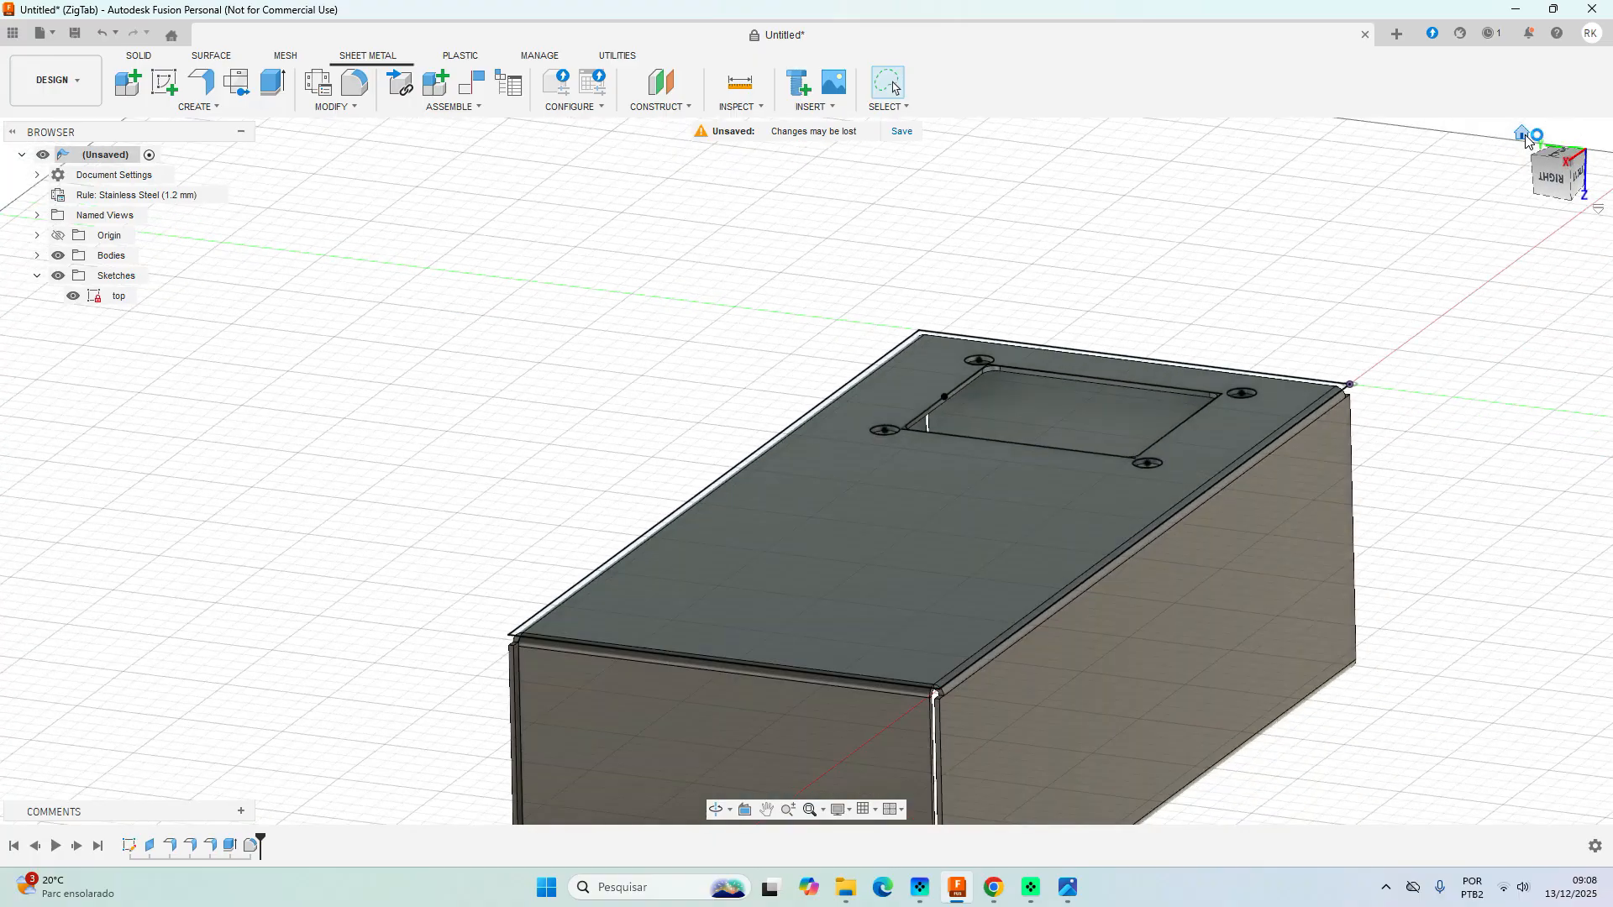
scroll(313, 595, "down", 1)
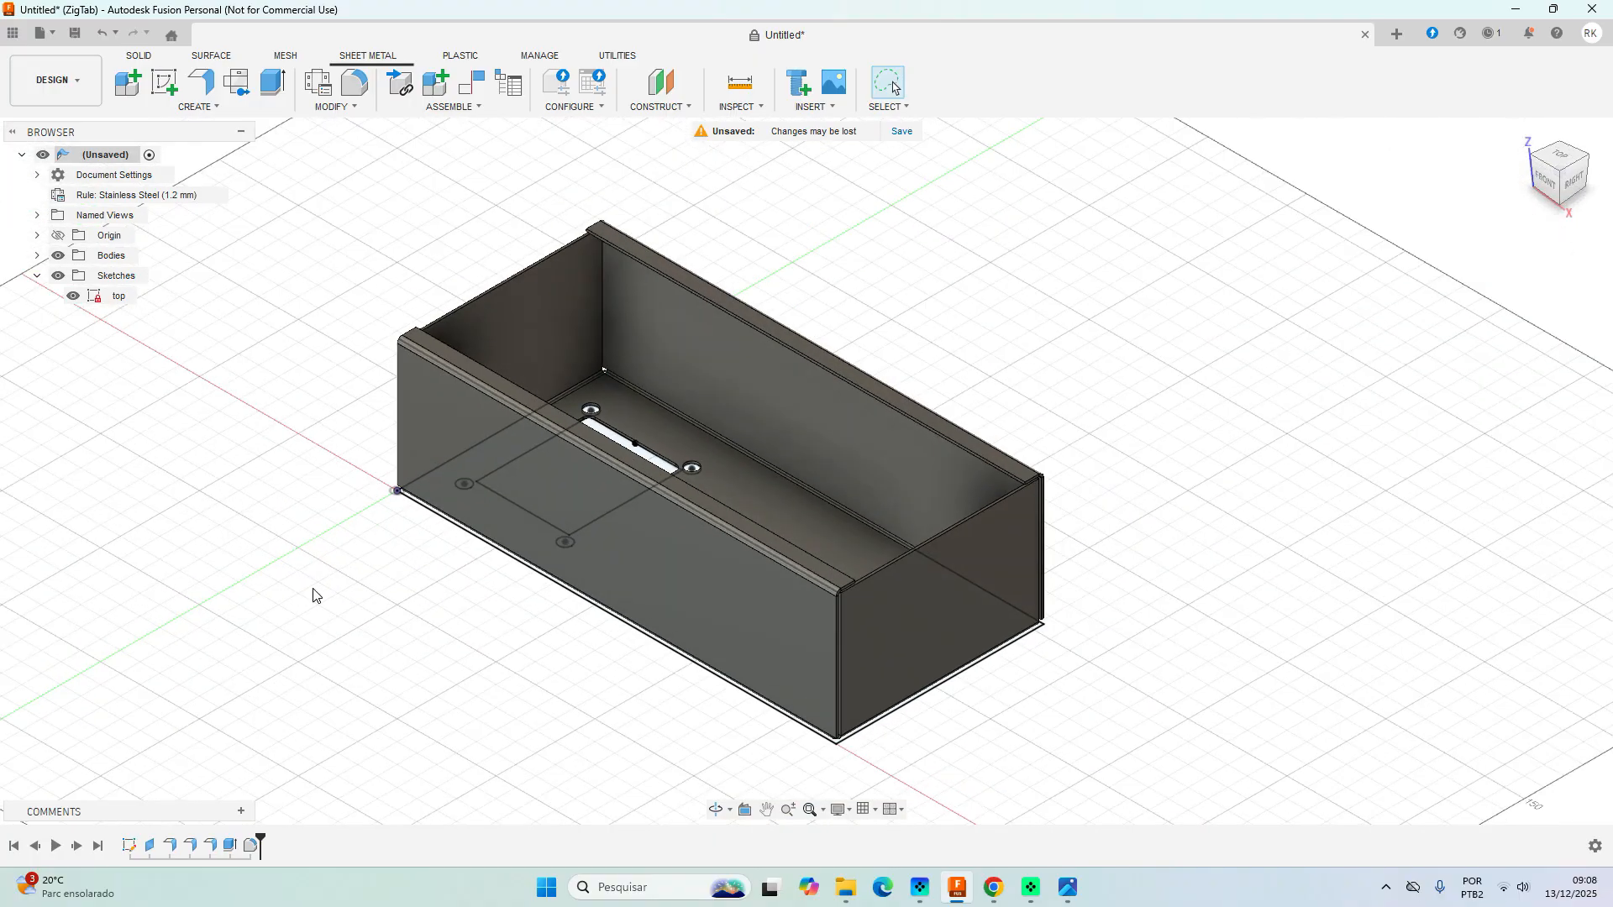
Start a new sketch on the enclosure's long front panel face.
middle_click_drag(334, 611, 369, 618)
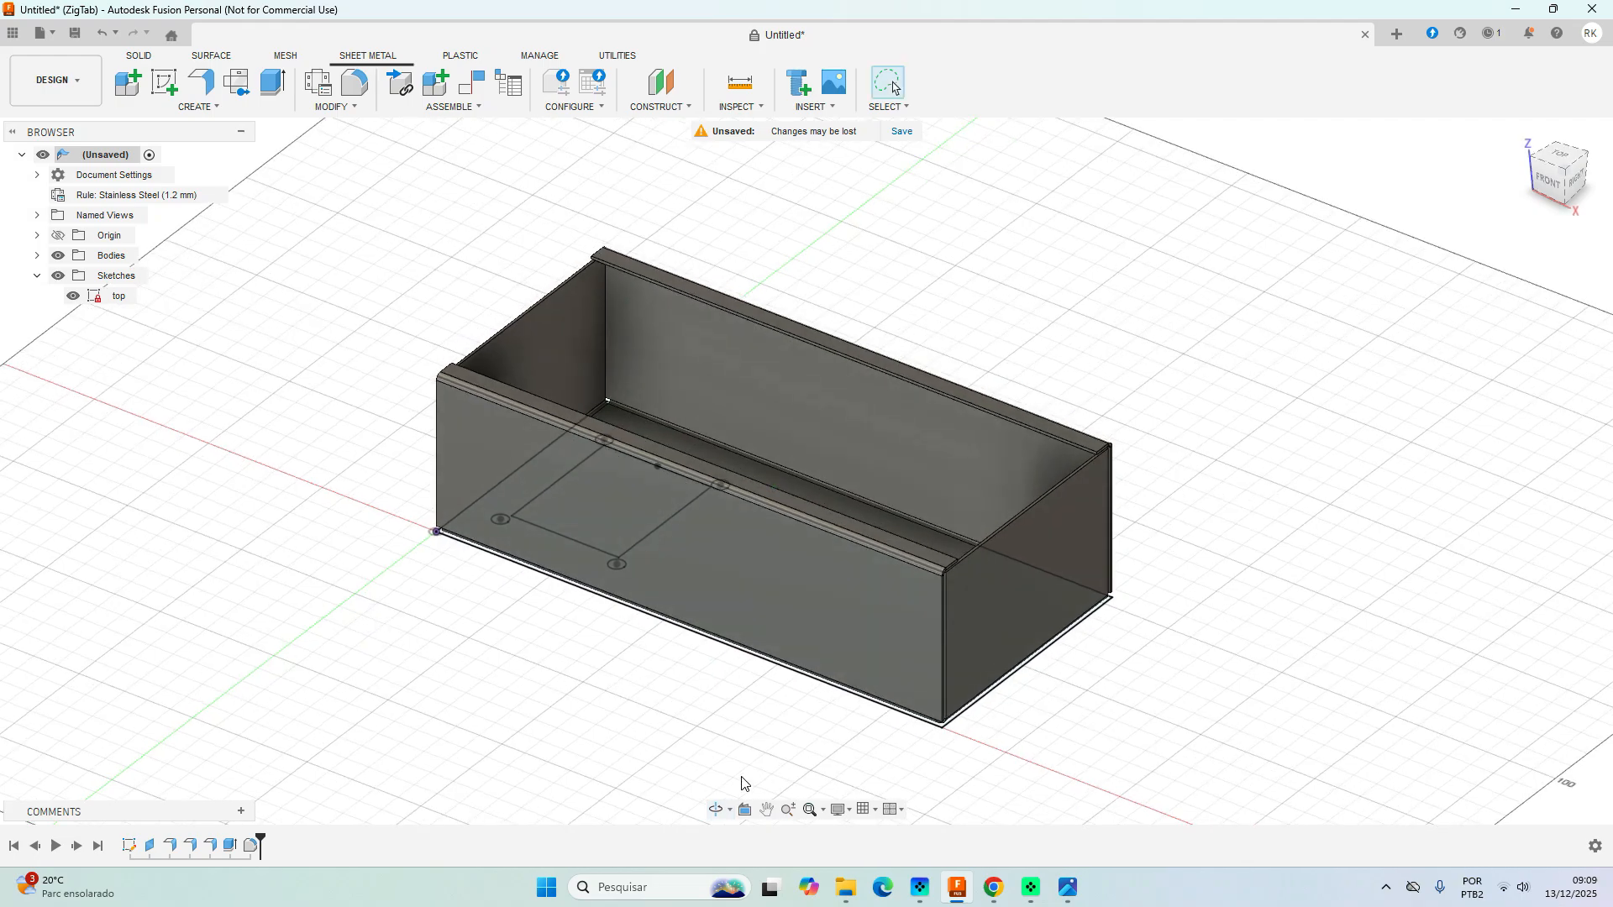
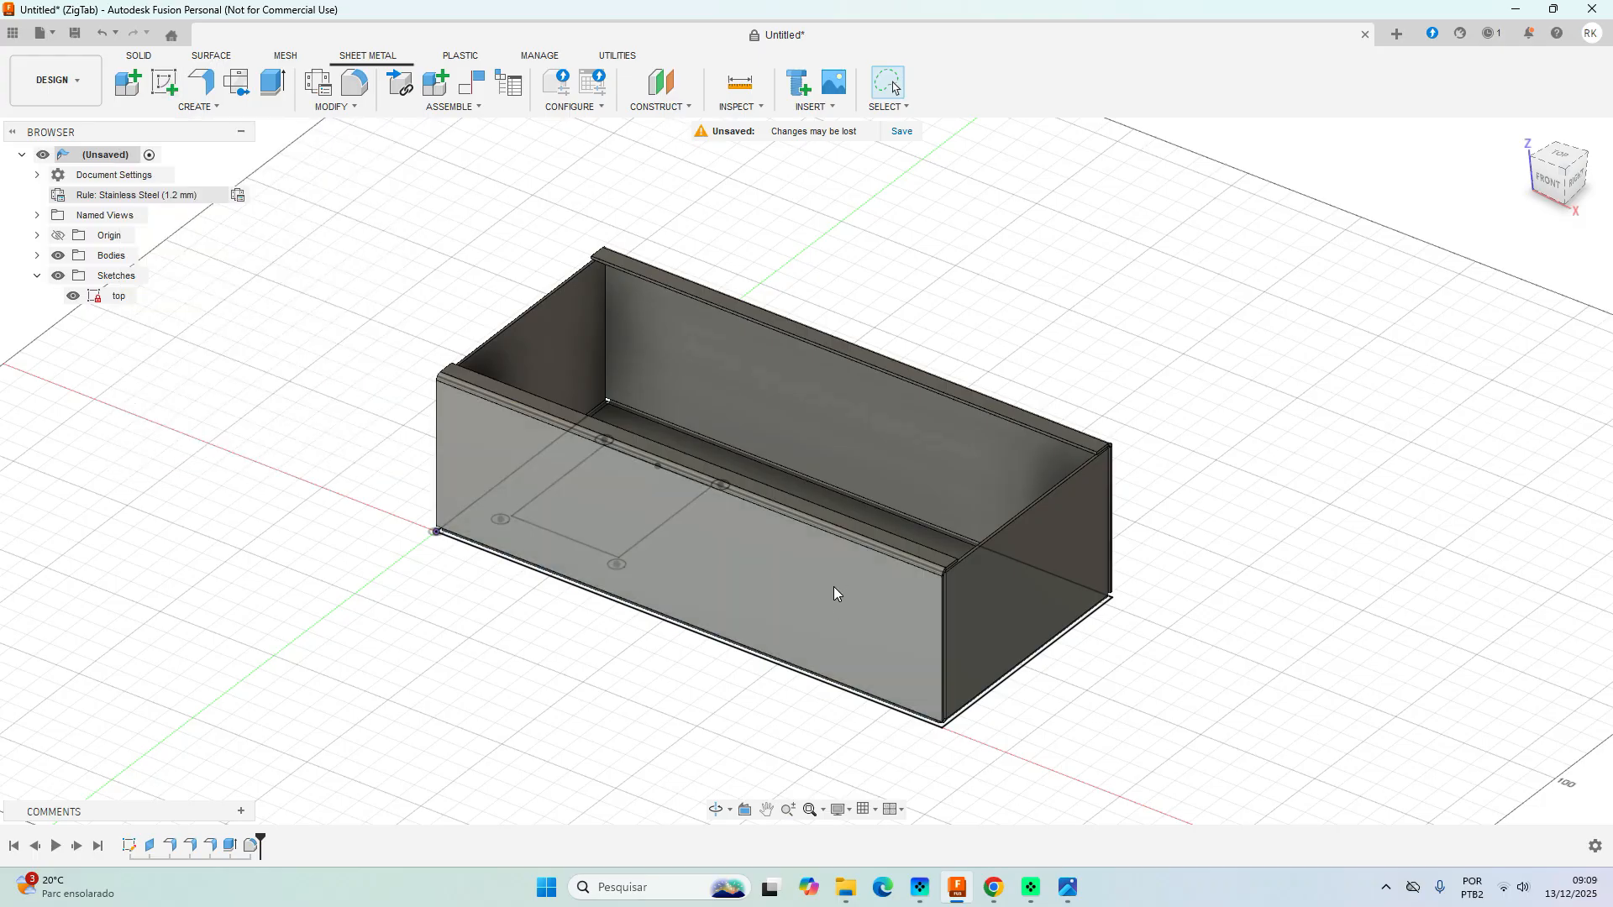
left_click(164, 84)
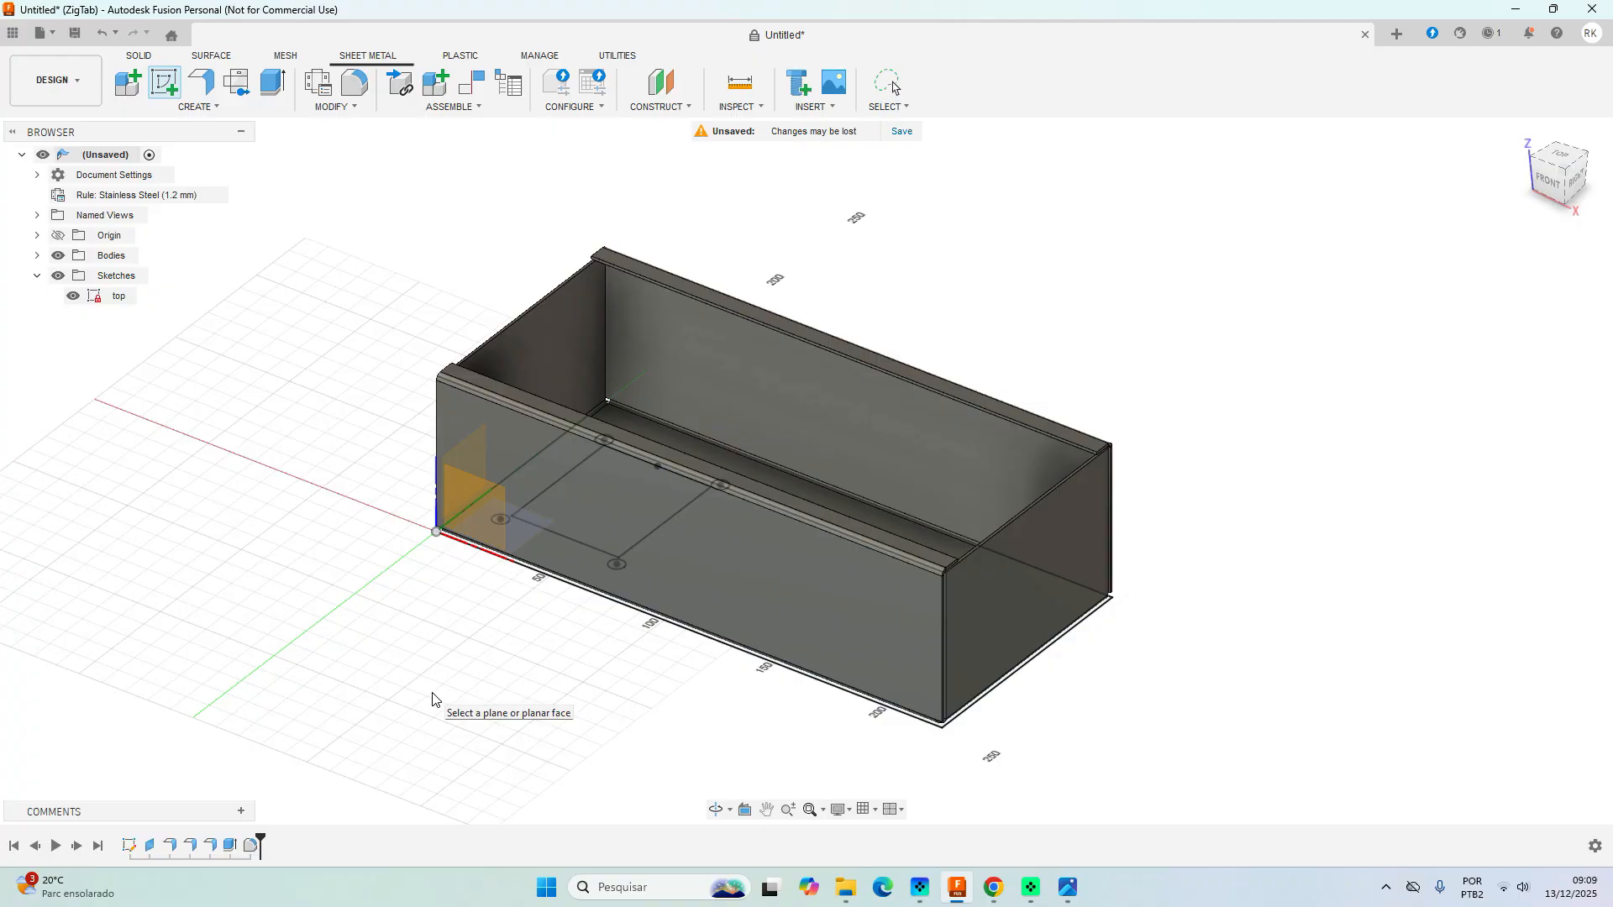
left_click(782, 617)
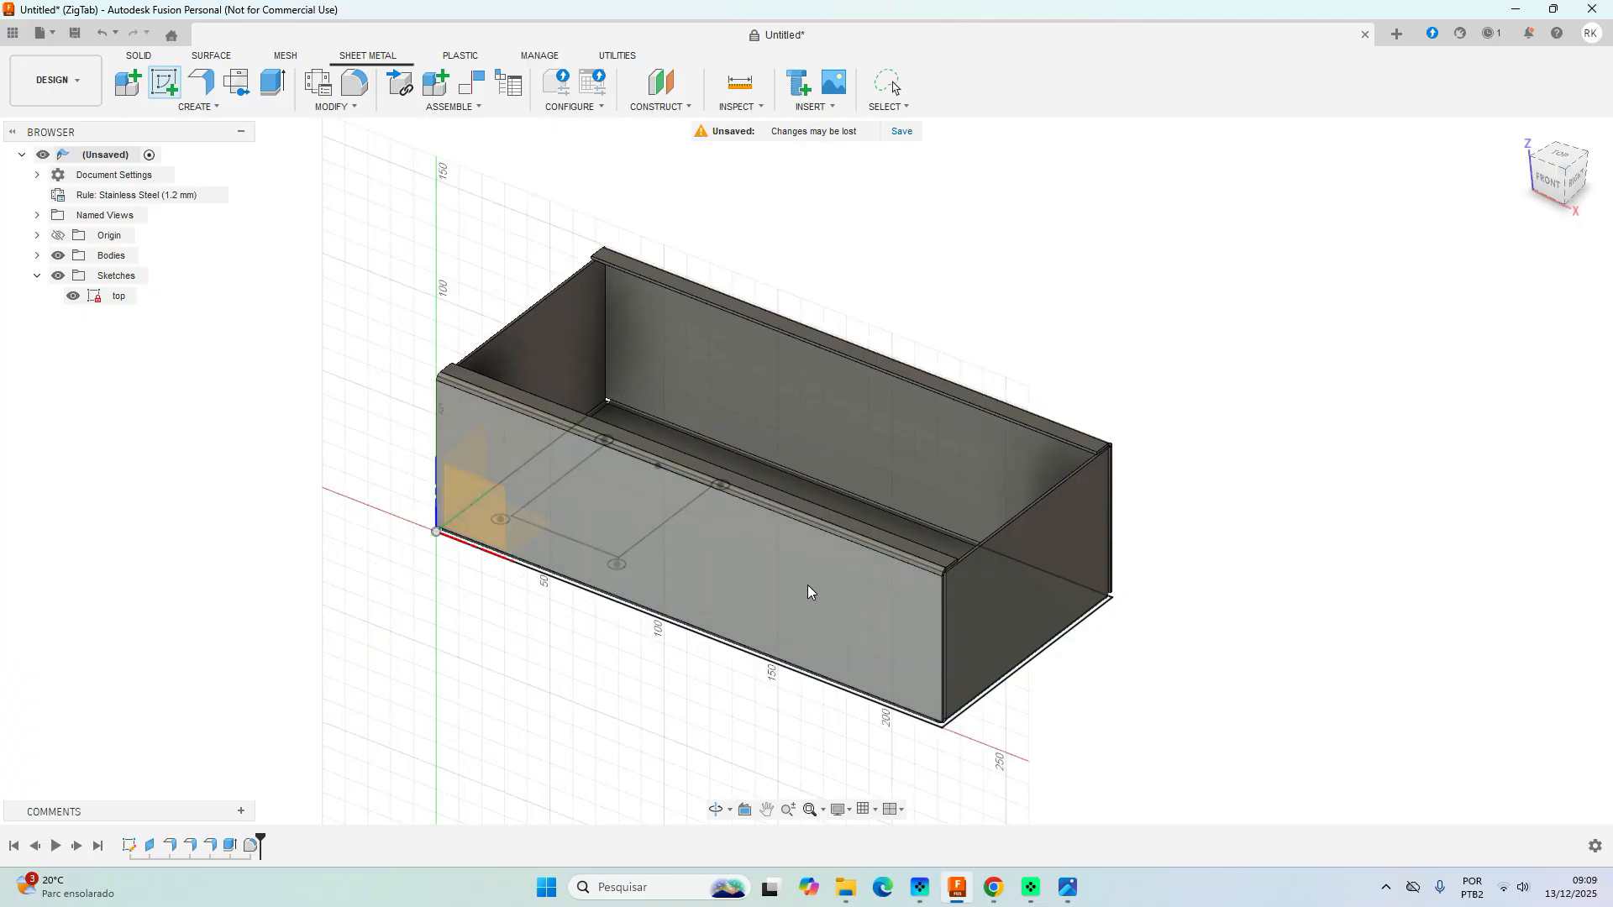
left_click(766, 570)
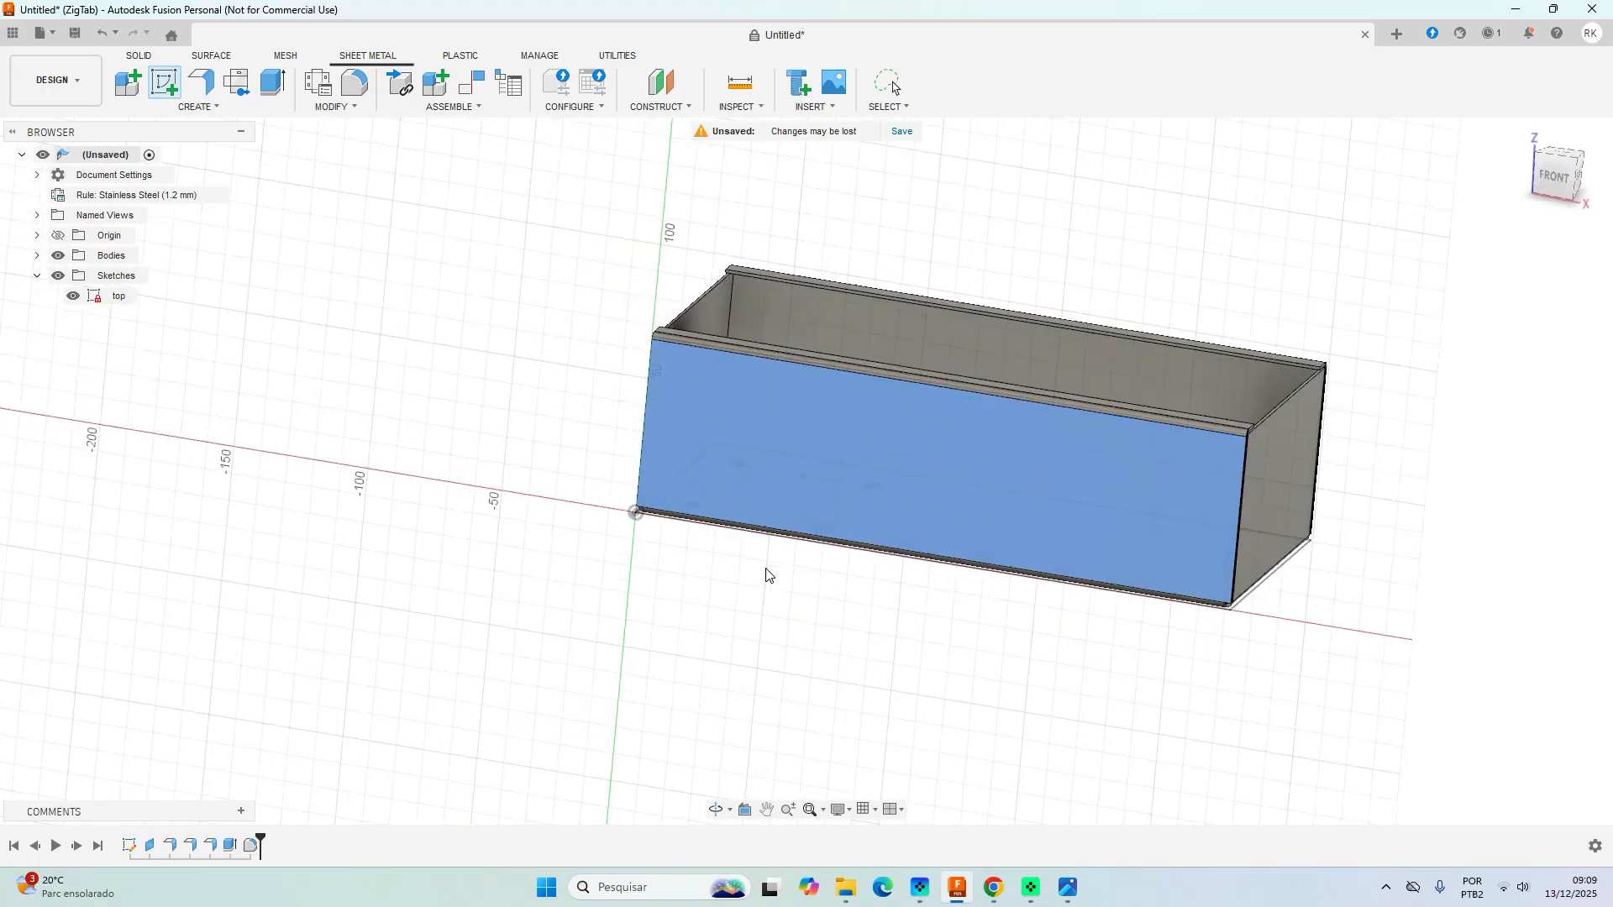
middle_click_drag(1105, 656, 658, 689)
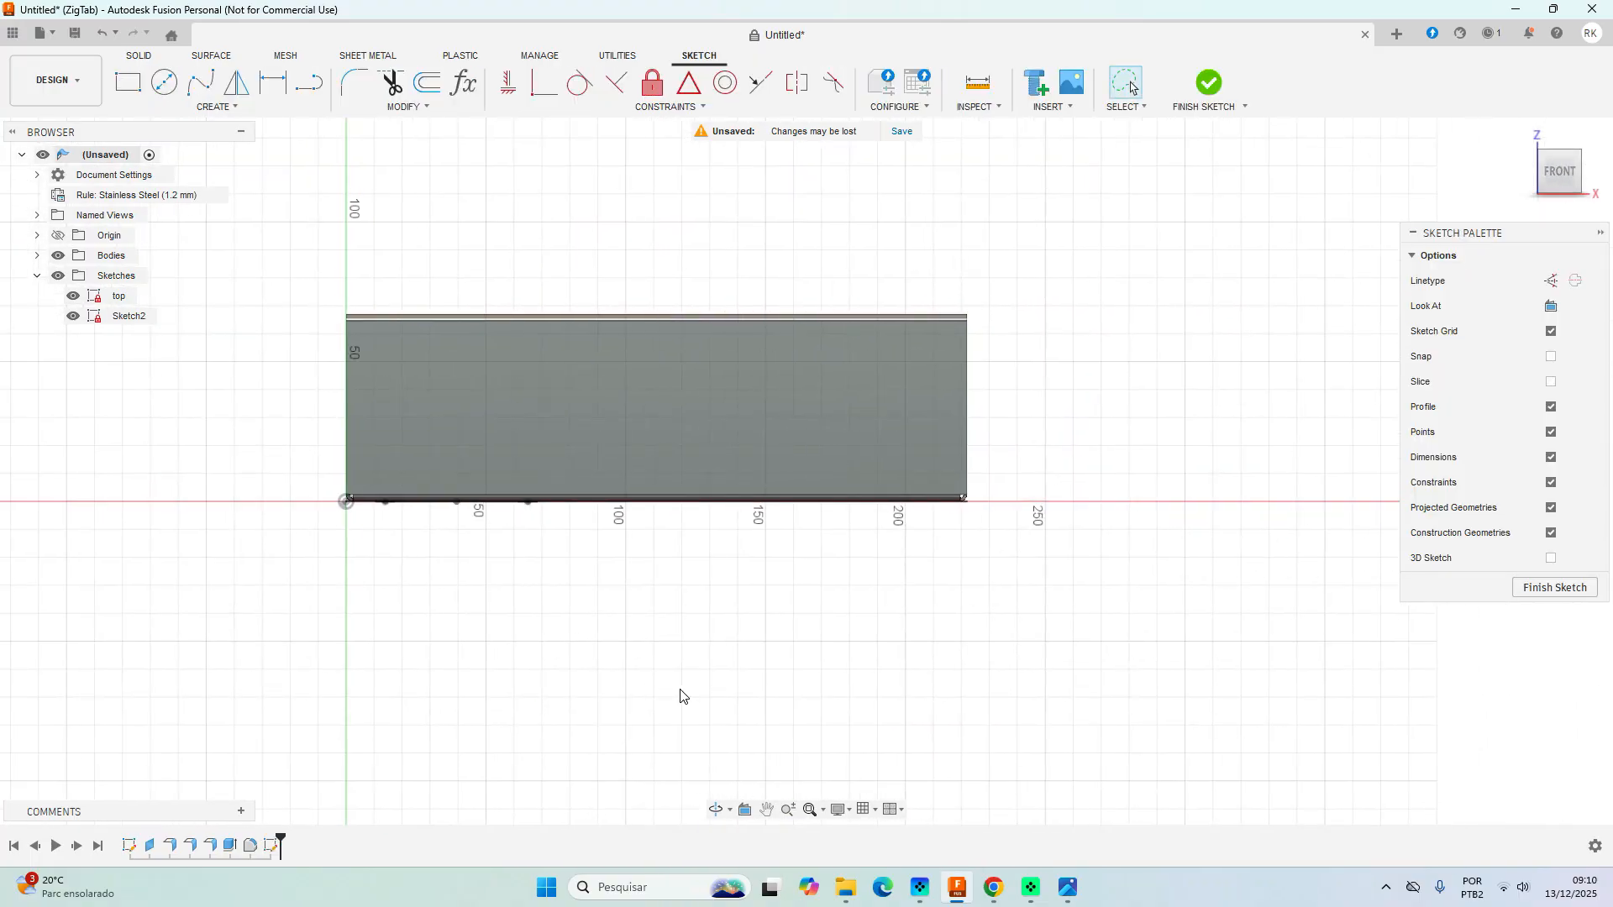
scroll(303, 441, "up", 3)
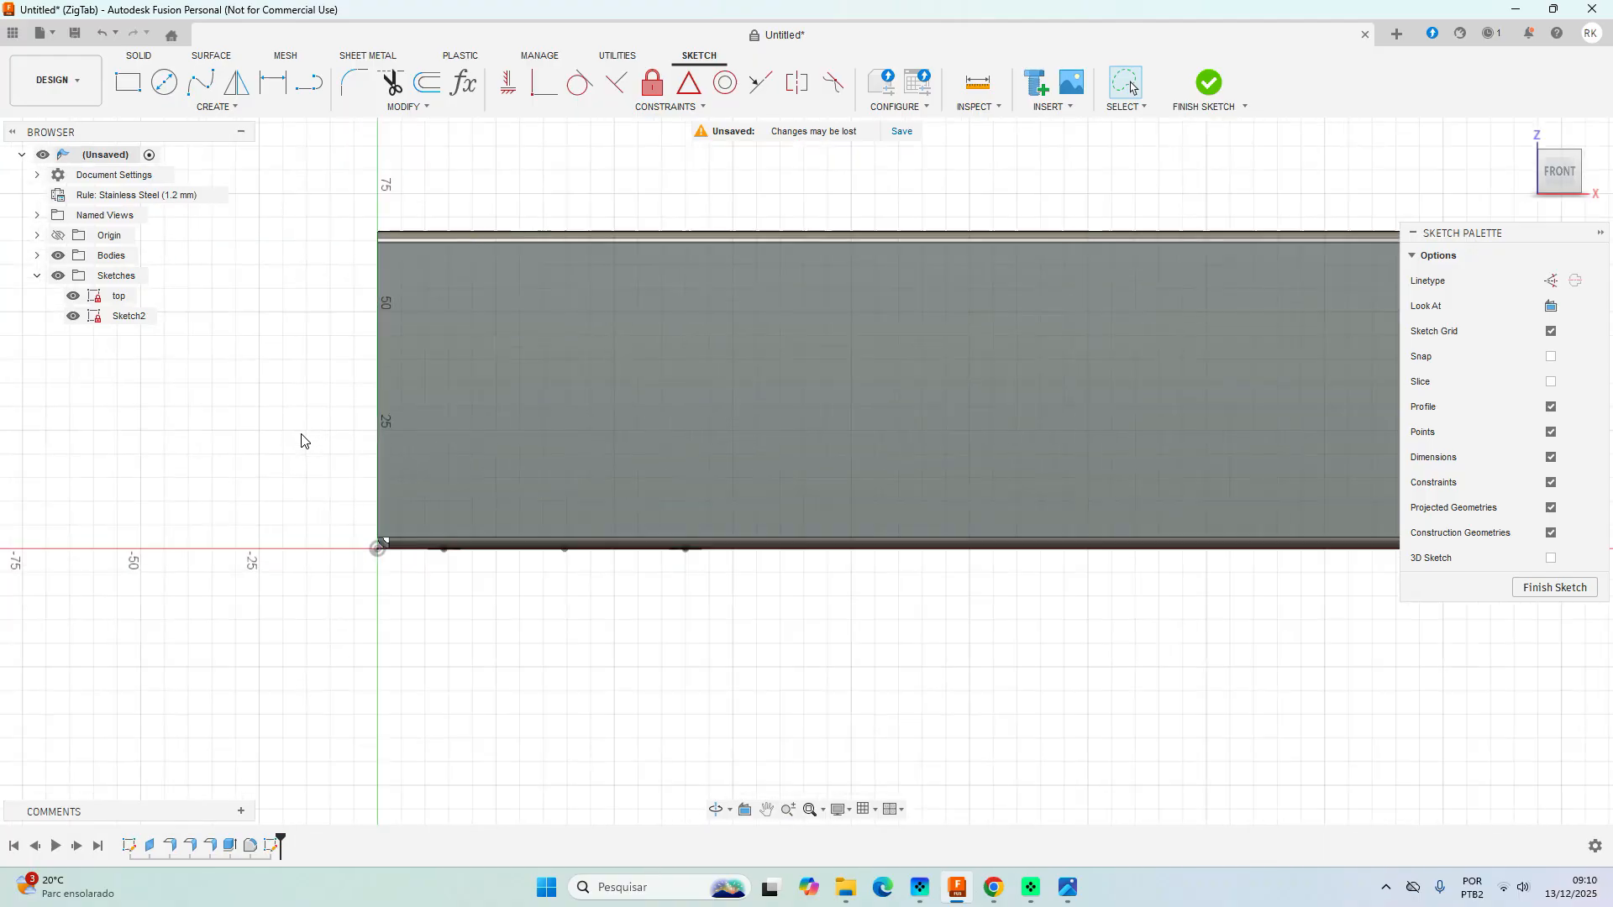
middle_click_drag(401, 455, 312, 492)
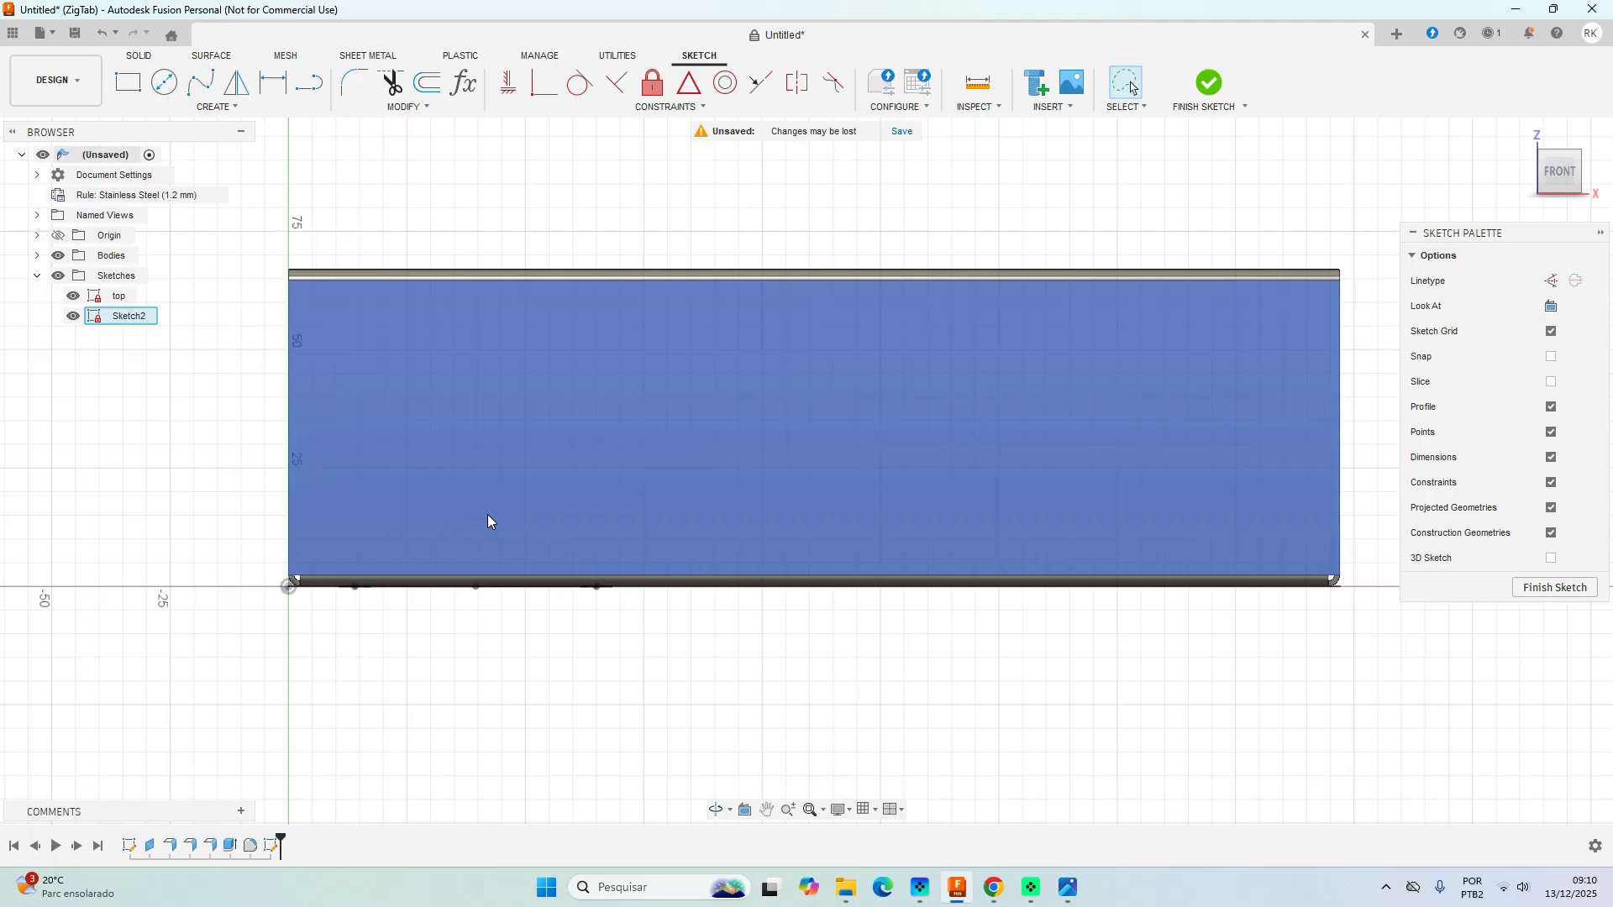
middle_click_drag(530, 501, 551, 508)
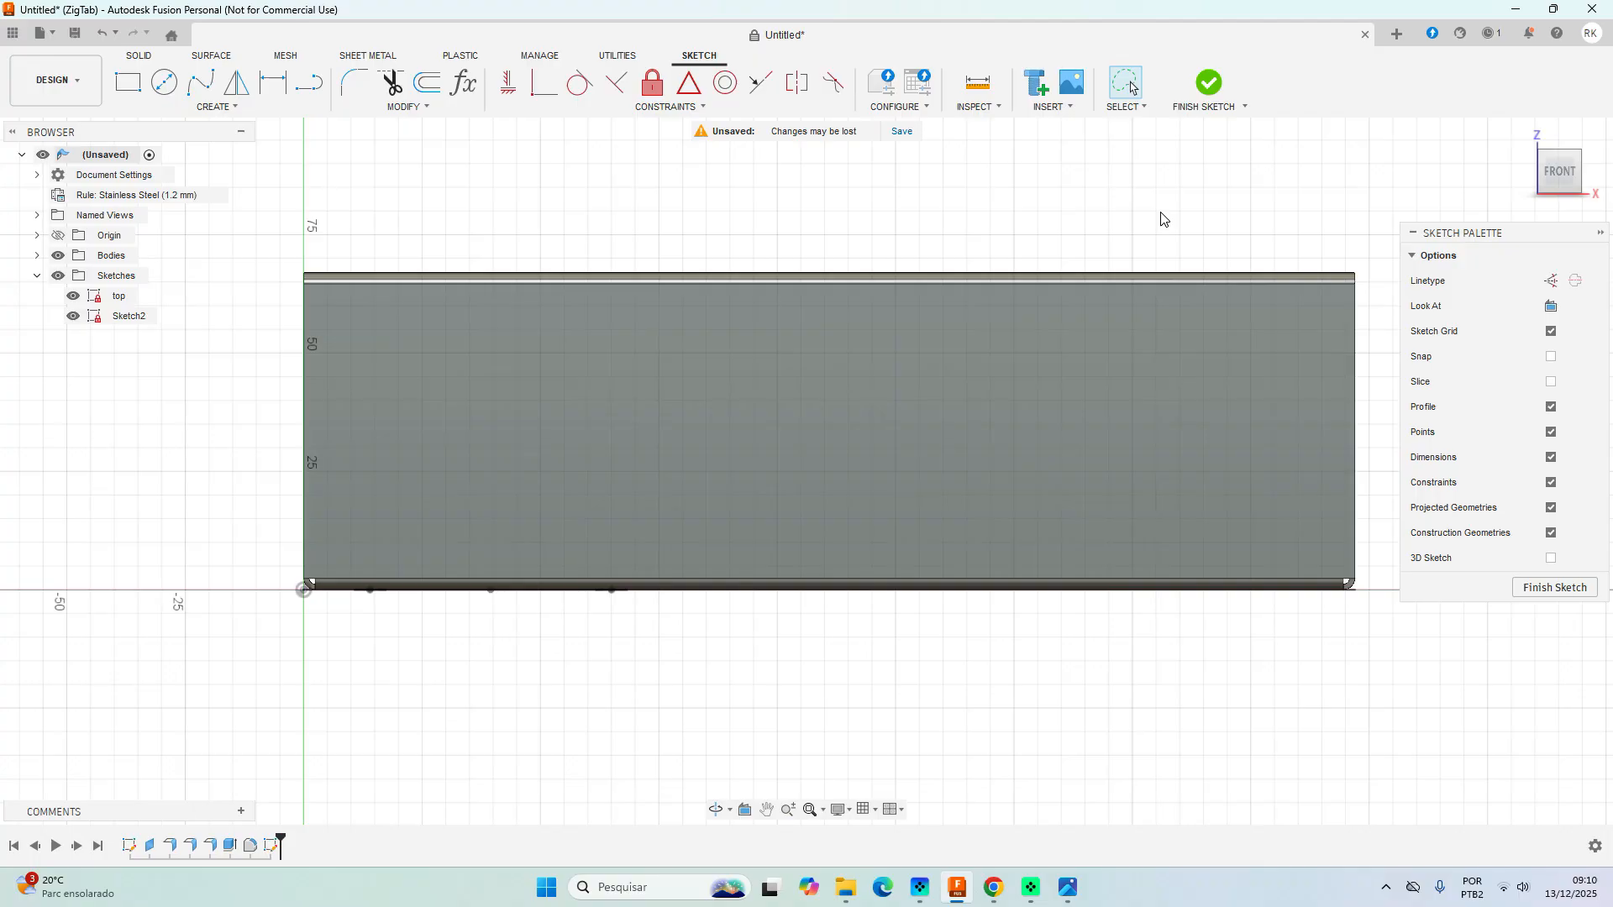
Project the two upper end corner vertices of the front panel's bent flange into the sketch with the projection link on.
key("p")
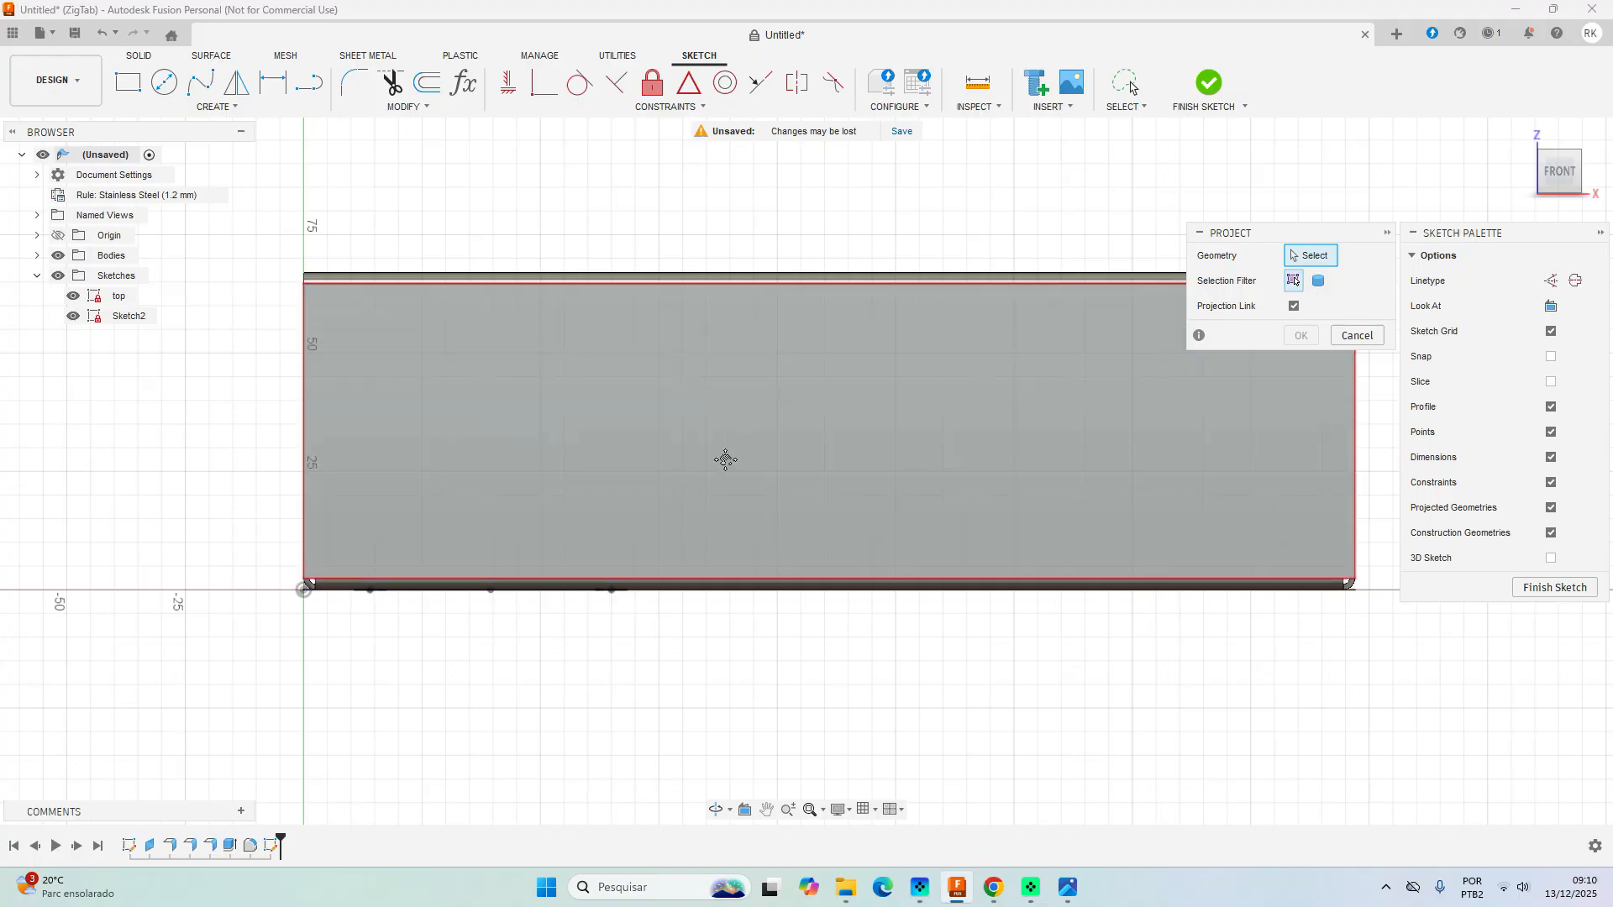
middle_click_drag(726, 460, 536, 562)
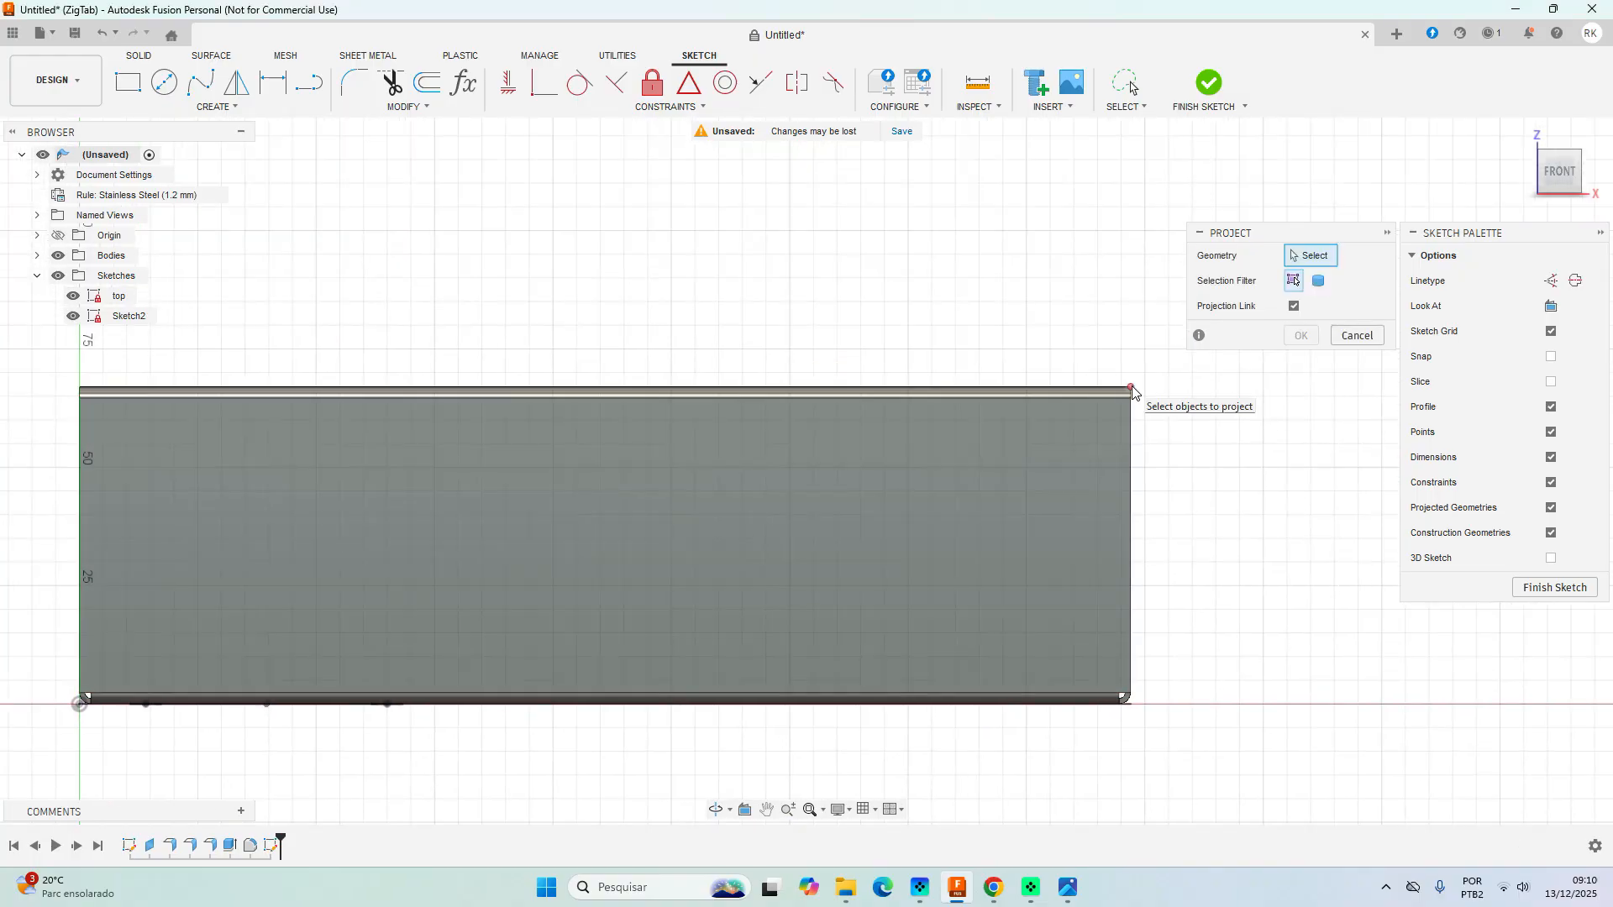
left_click(825, 539)
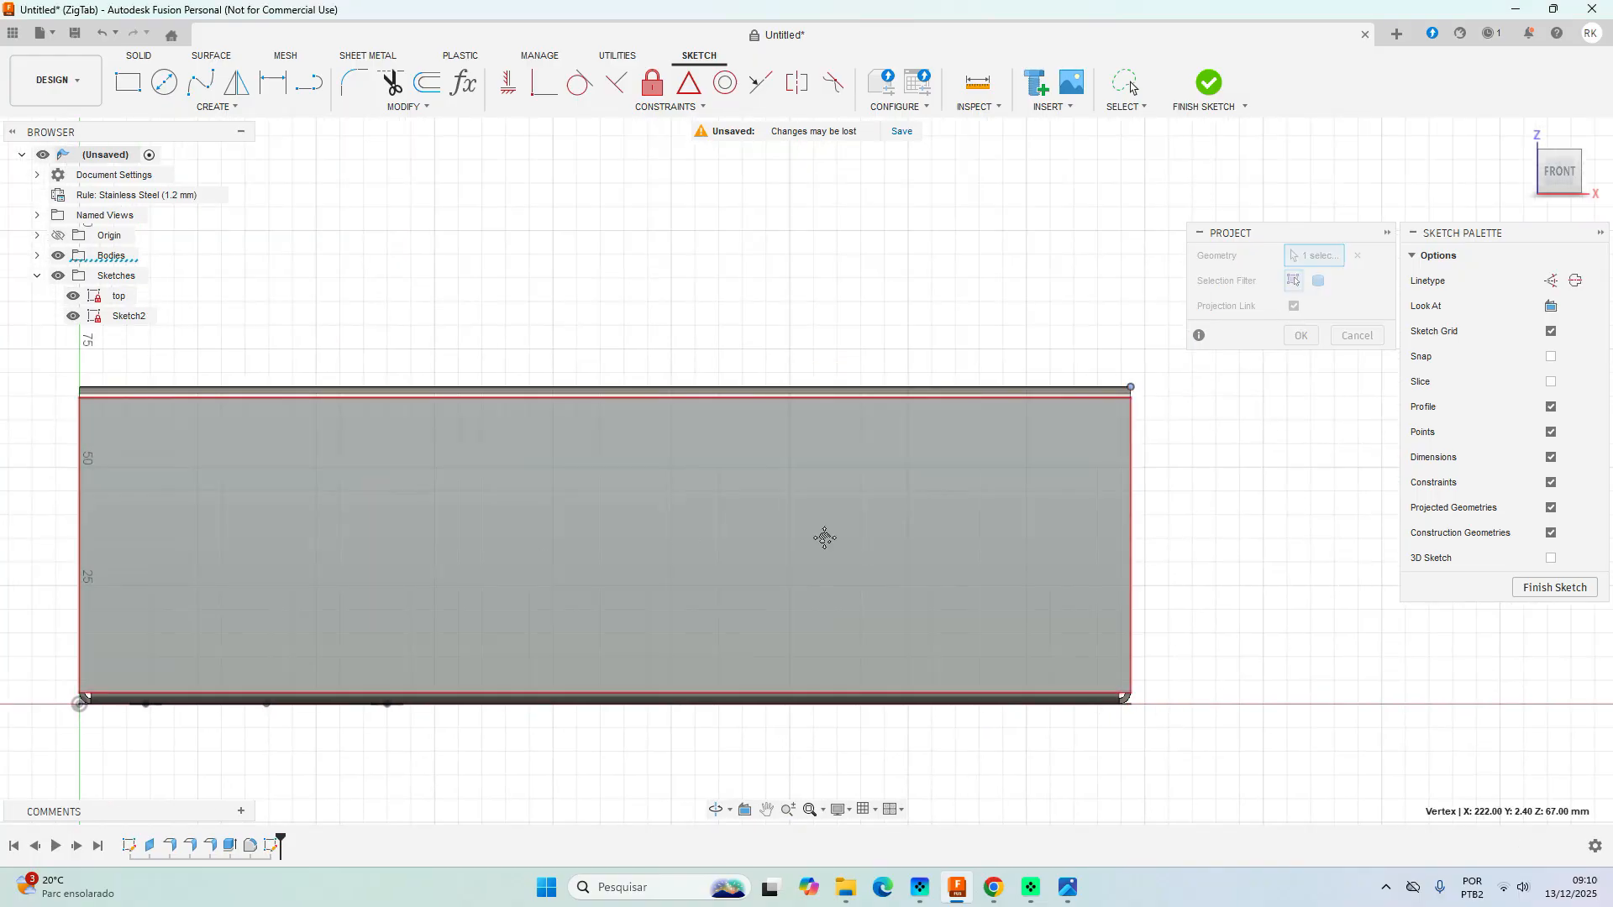
middle_click_drag(825, 539, 1243, 526)
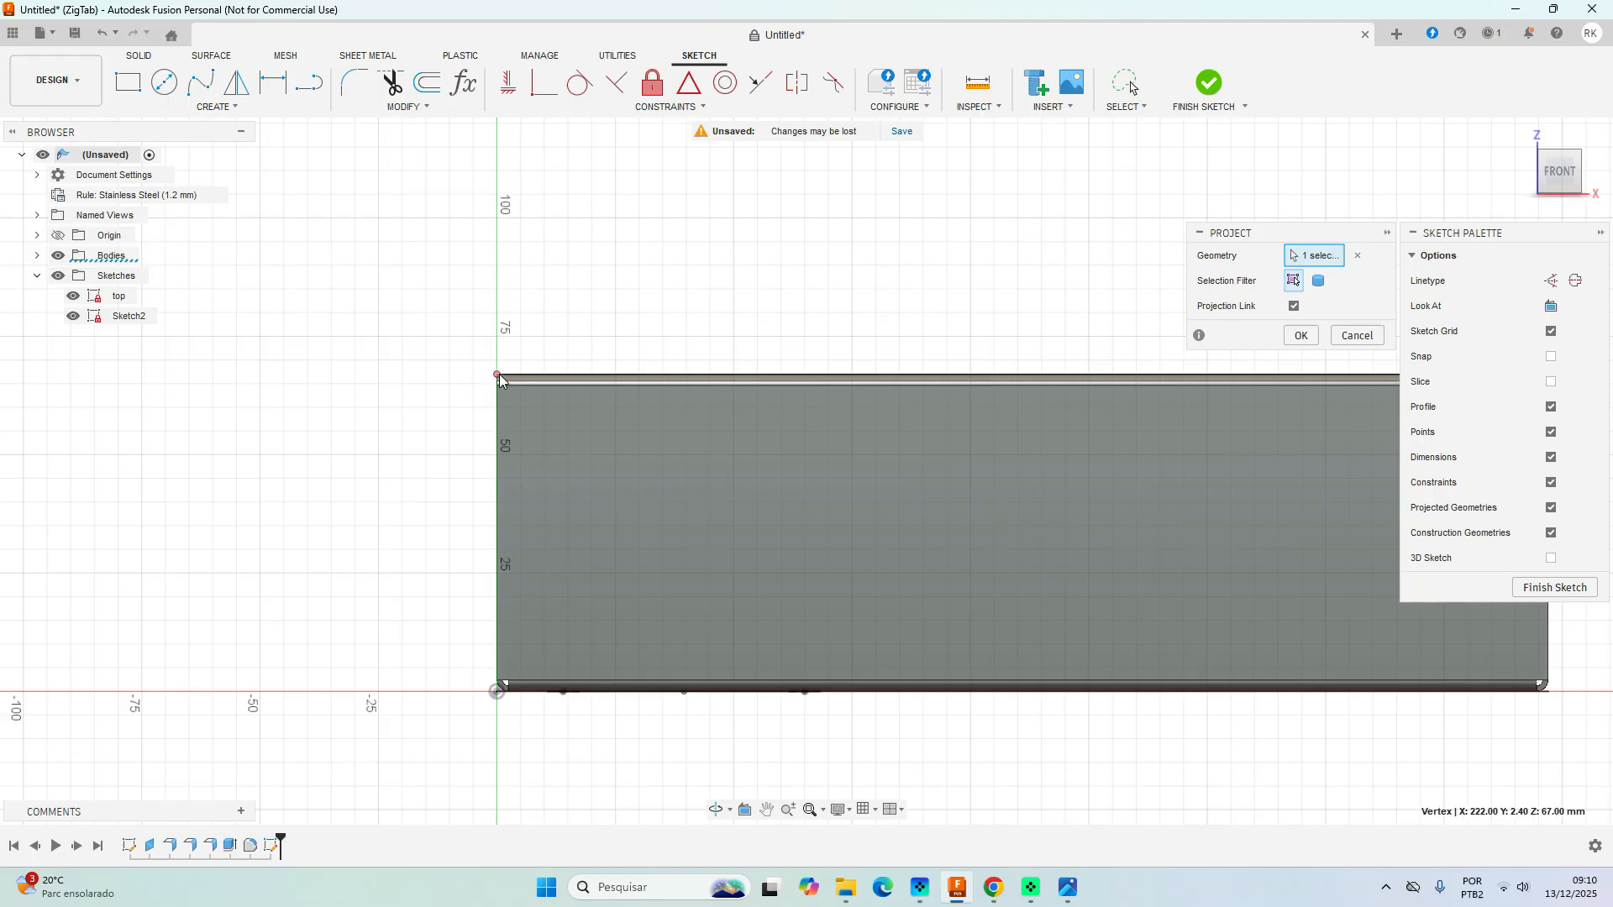
left_click(498, 375)
left_click(1301, 336)
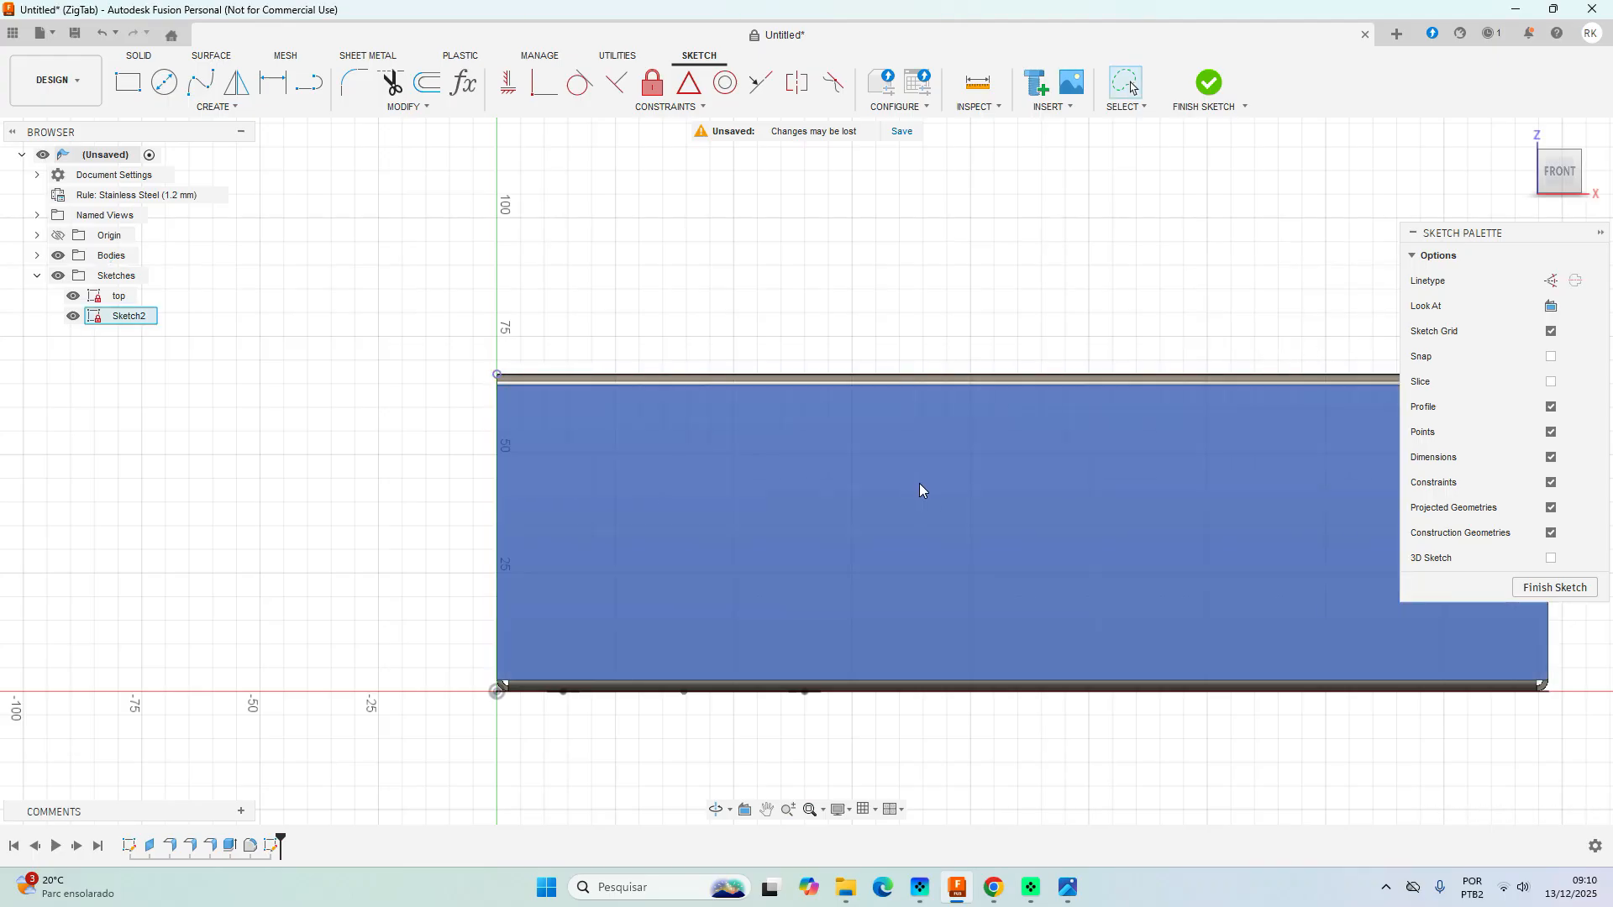
Draw a 10 mm diameter circle slightly past the middle of the front panel.
mouse_move(793, 506)
middle_mouse_down("shift")
mouse_move(562, 515)
mouse_move(725, 529)
middle_mouse_up("shift")
scroll(1262, 517, "up", 6)
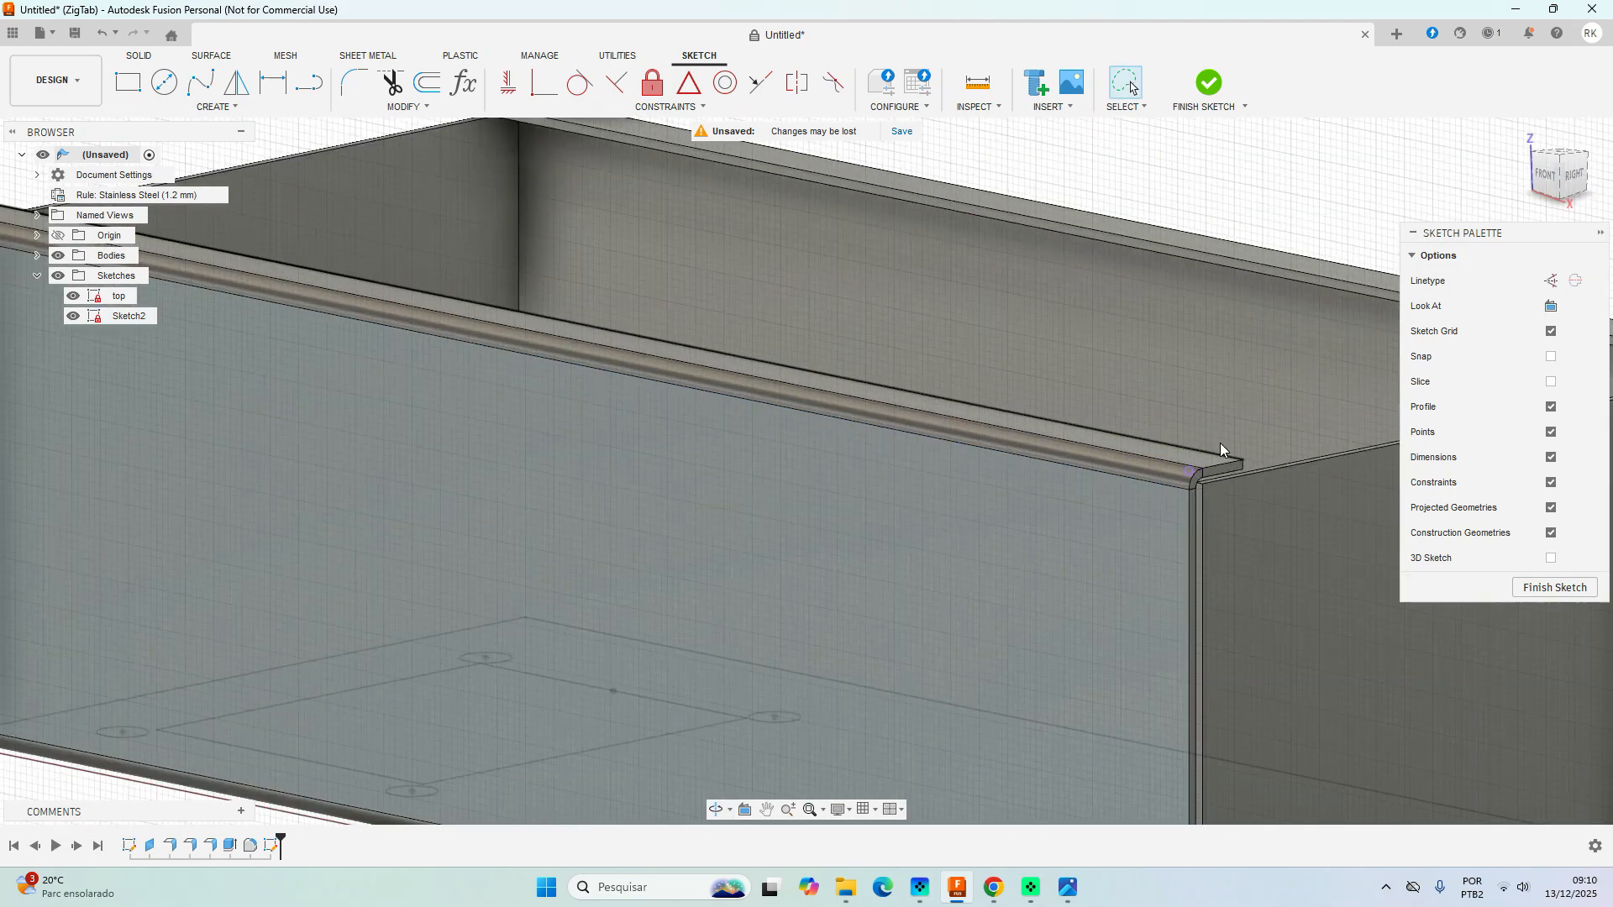
scroll(1207, 472, "up", 3)
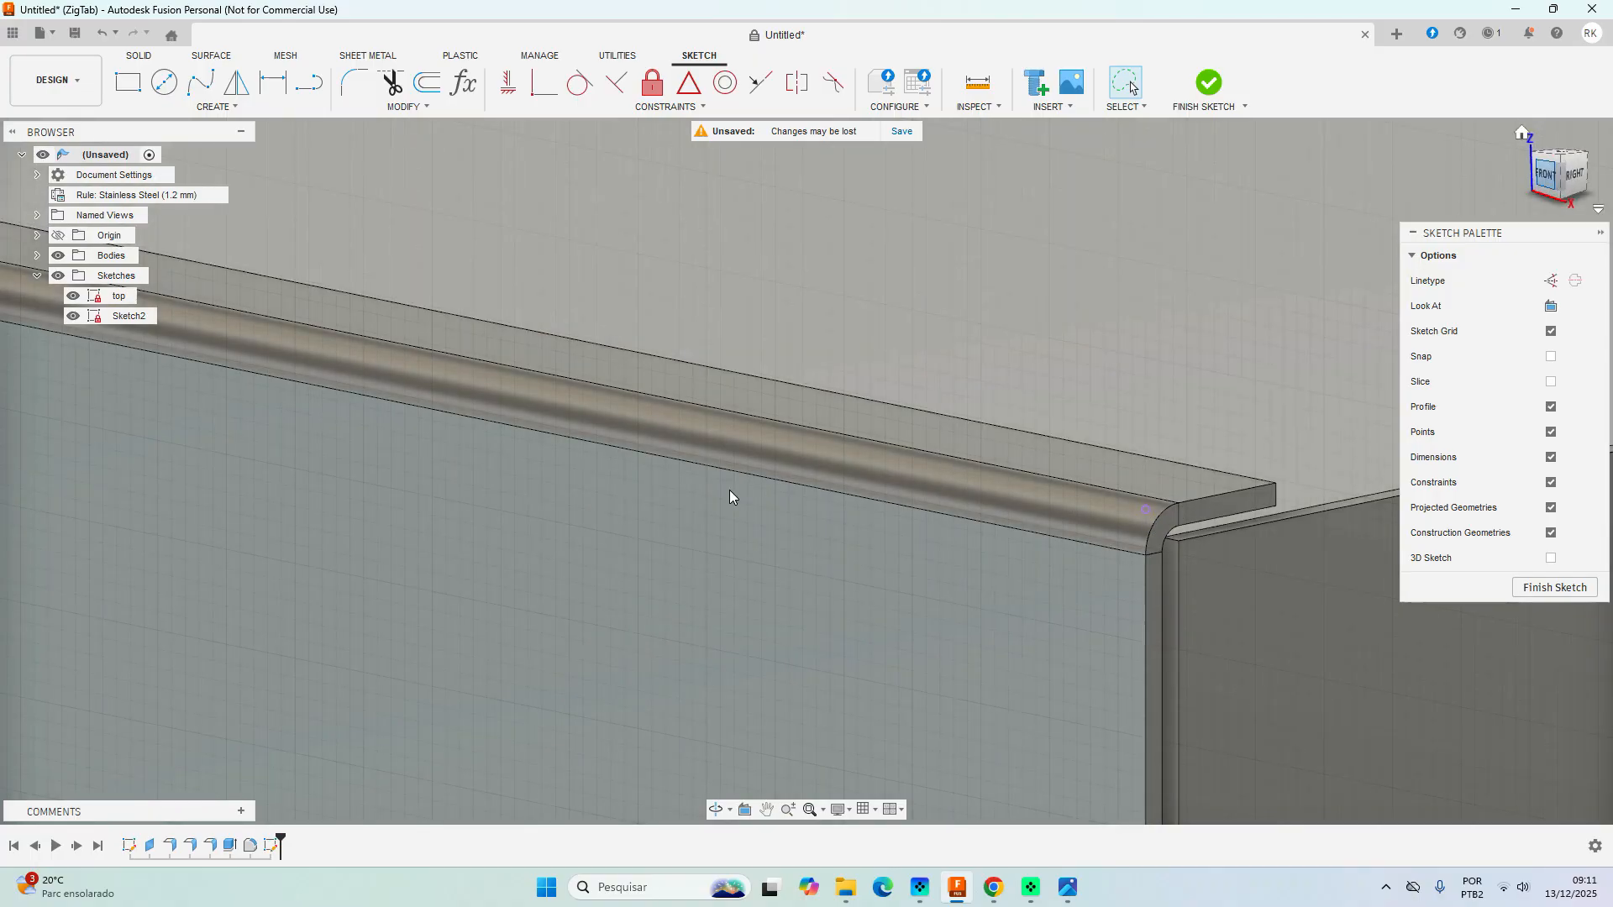
scroll(730, 490, "down", 6)
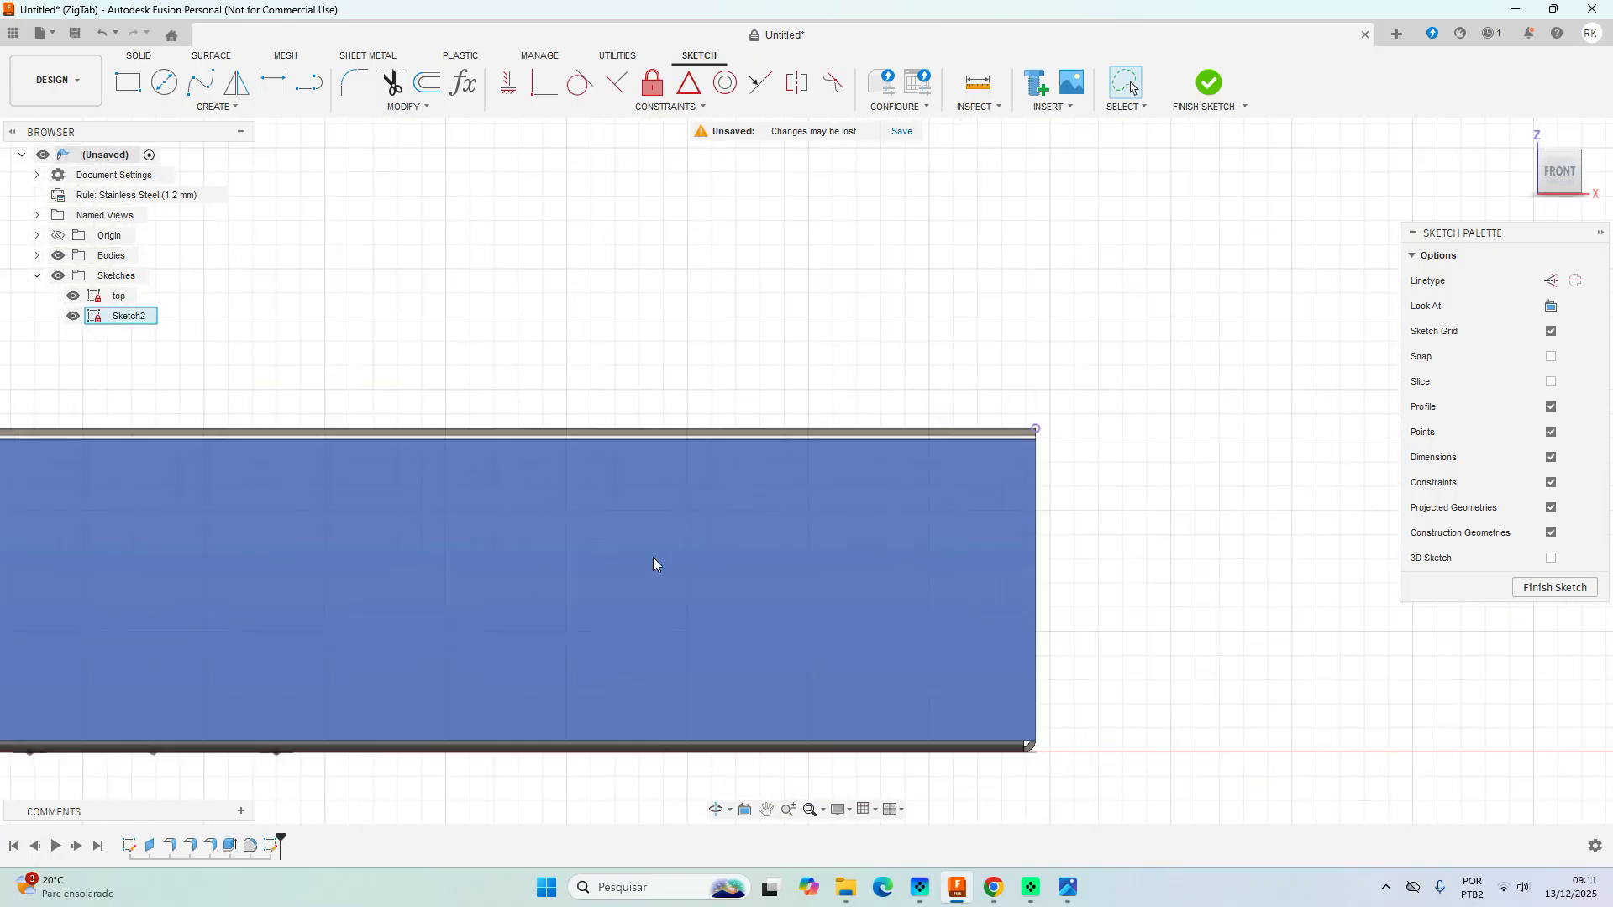
middle_click_drag(617, 588, 744, 578)
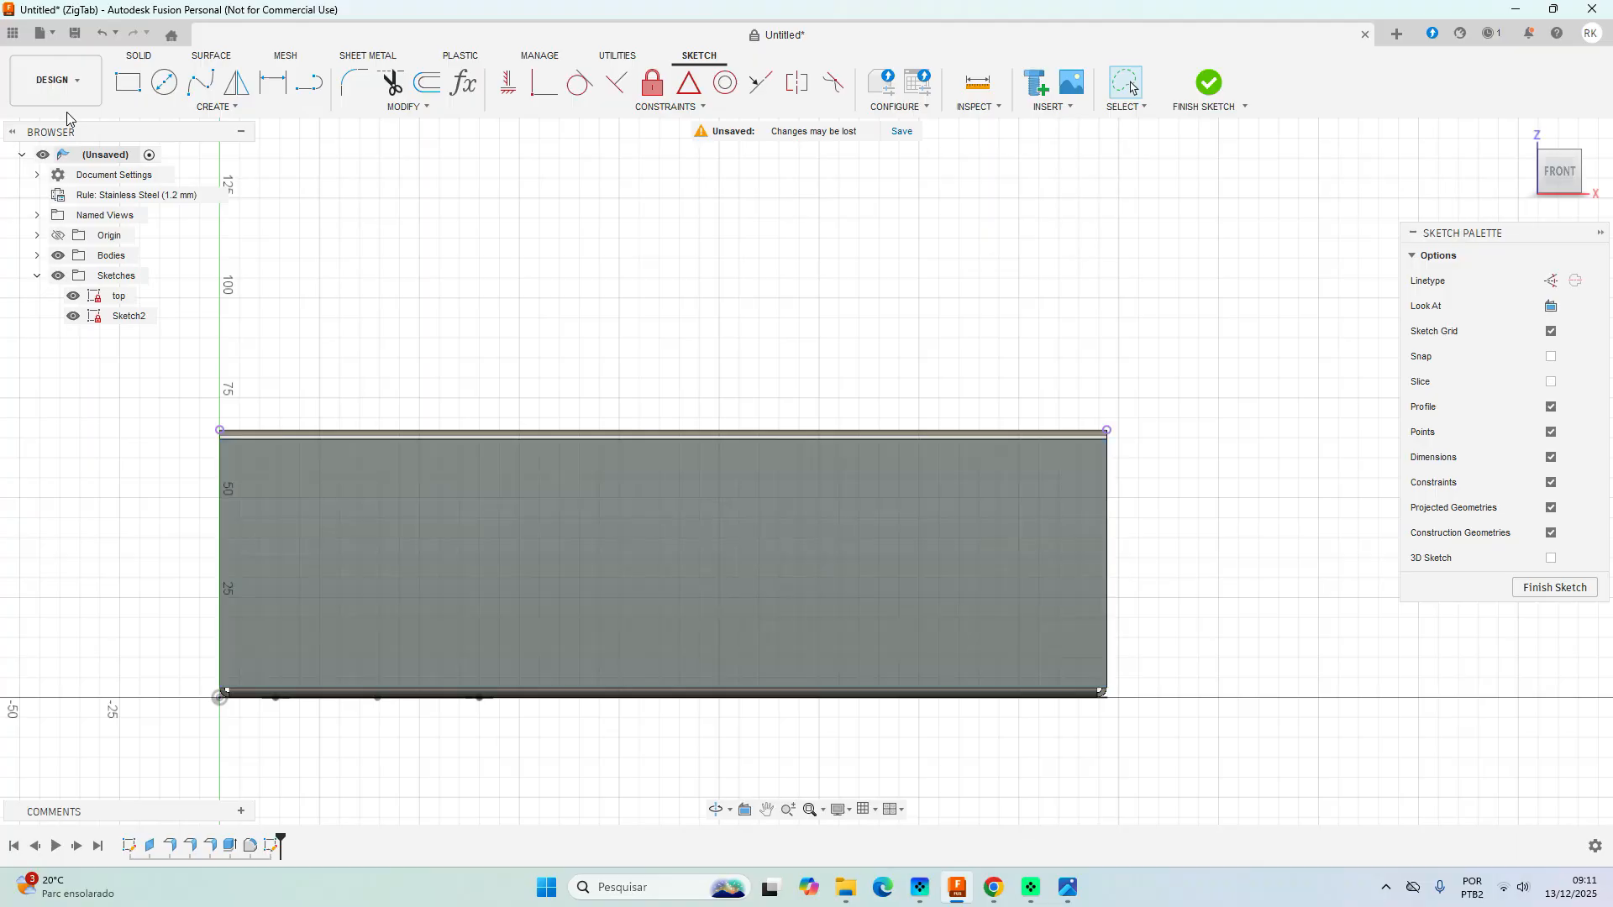
left_click(165, 85)
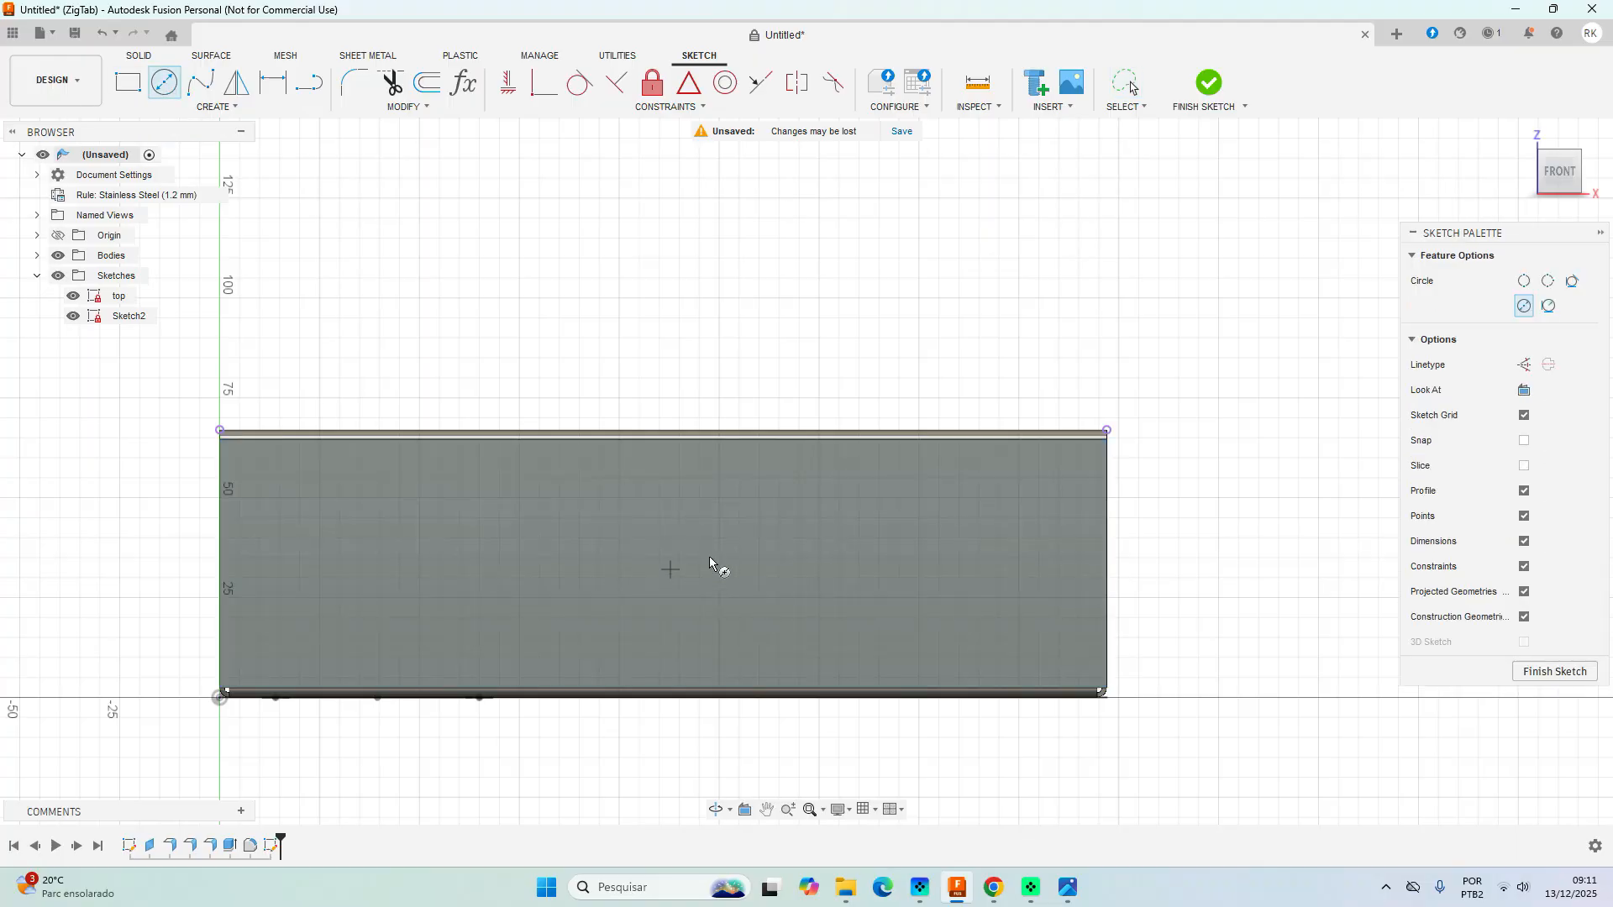
left_click(734, 563)
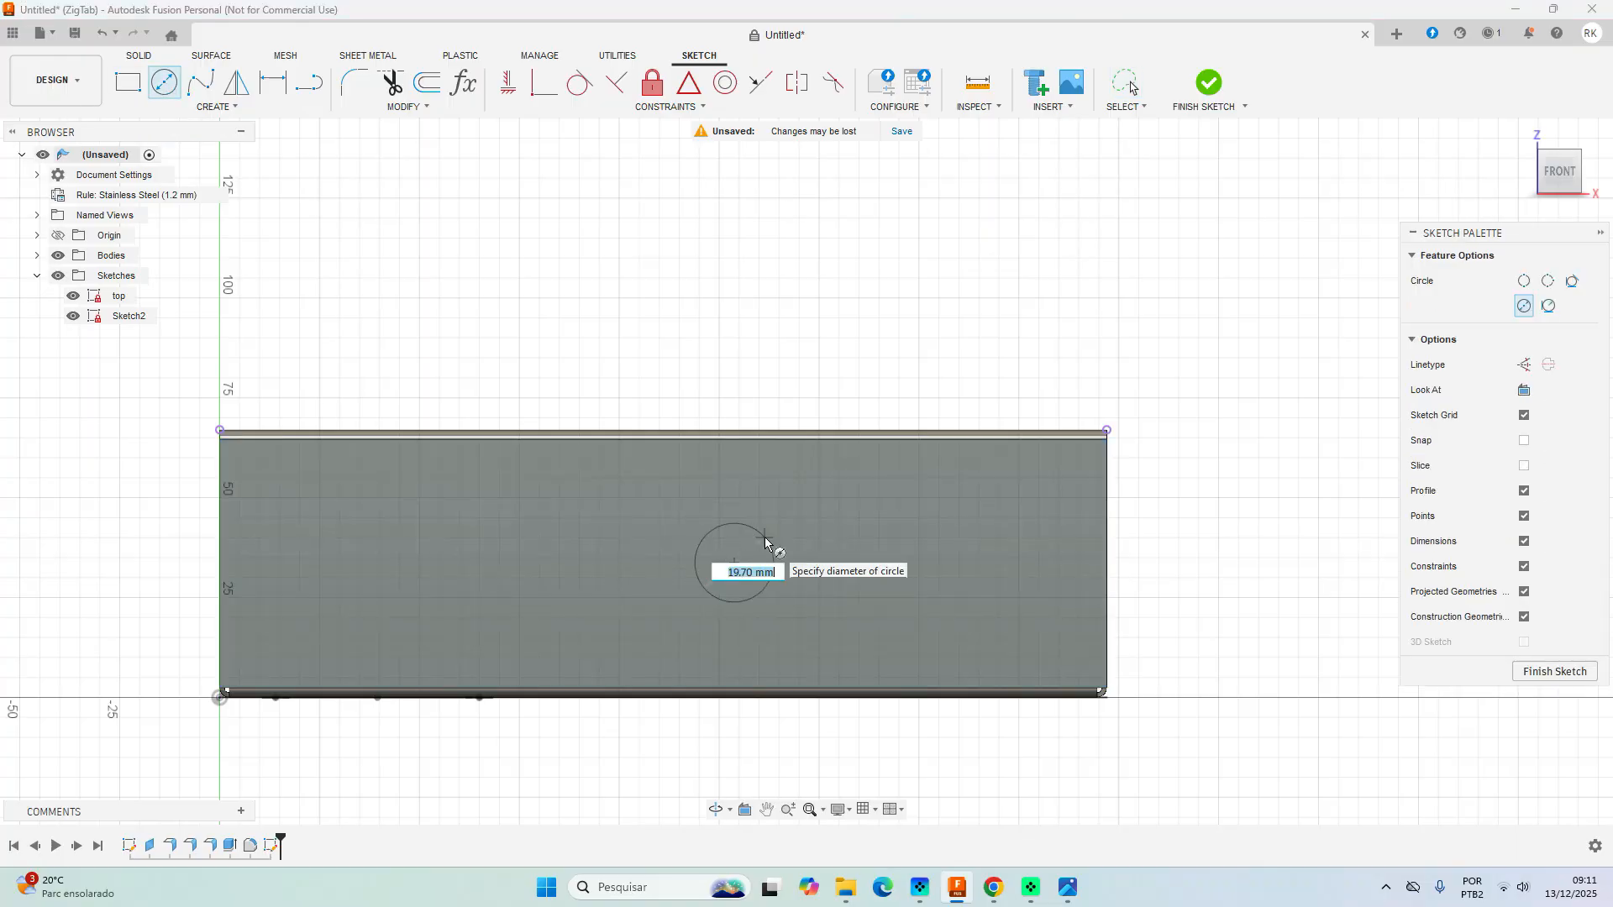
type("10")
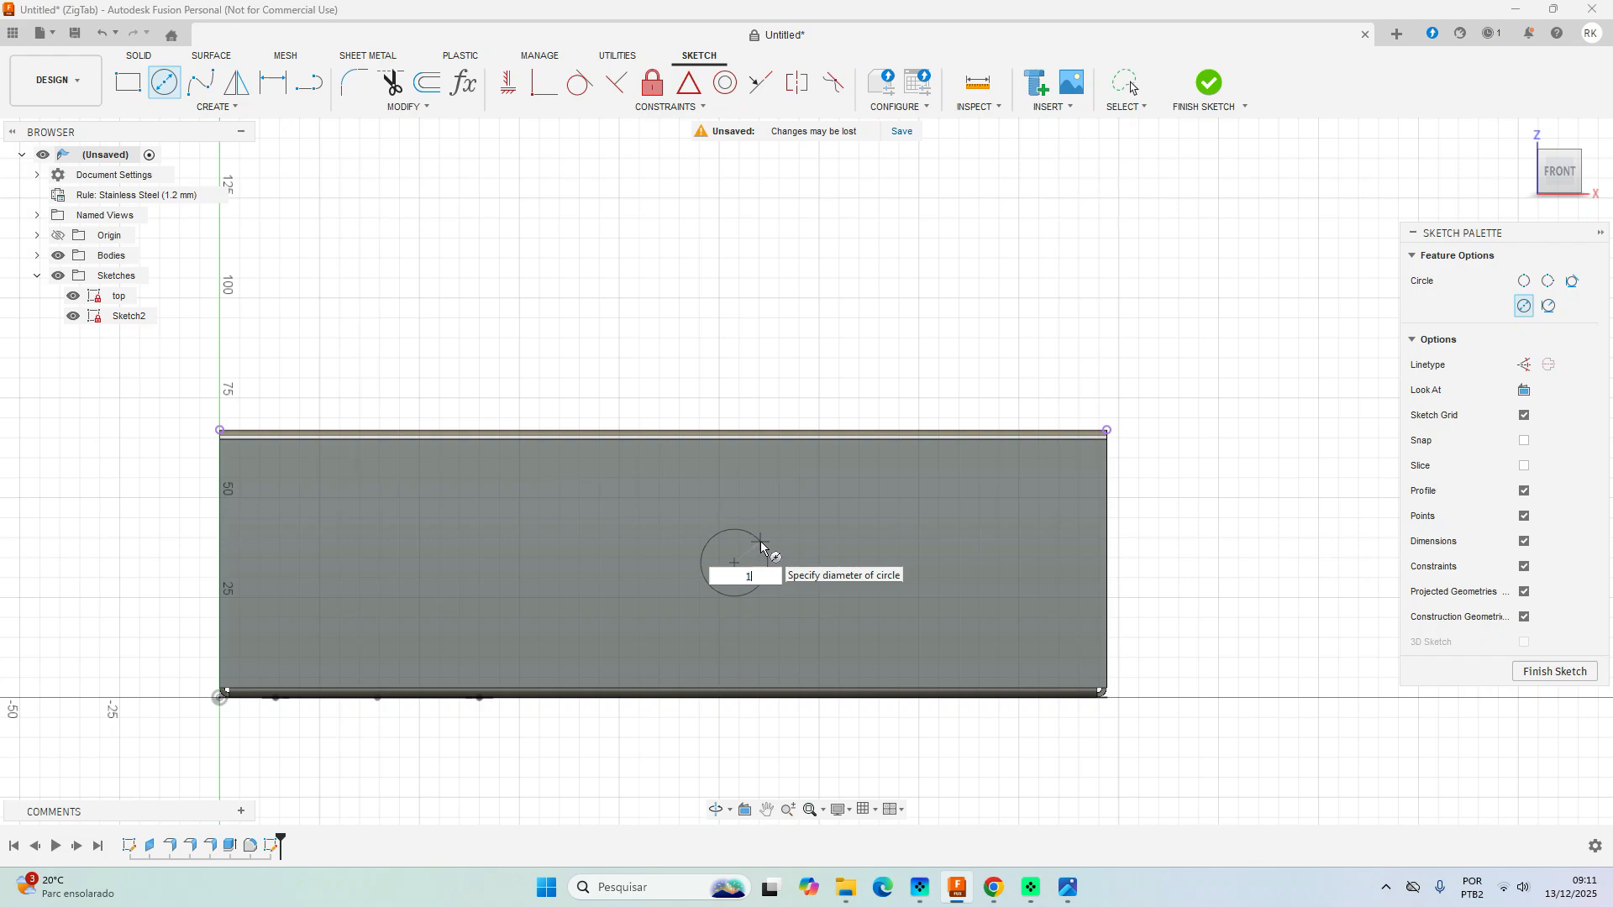
key("Return")
key("Escape")
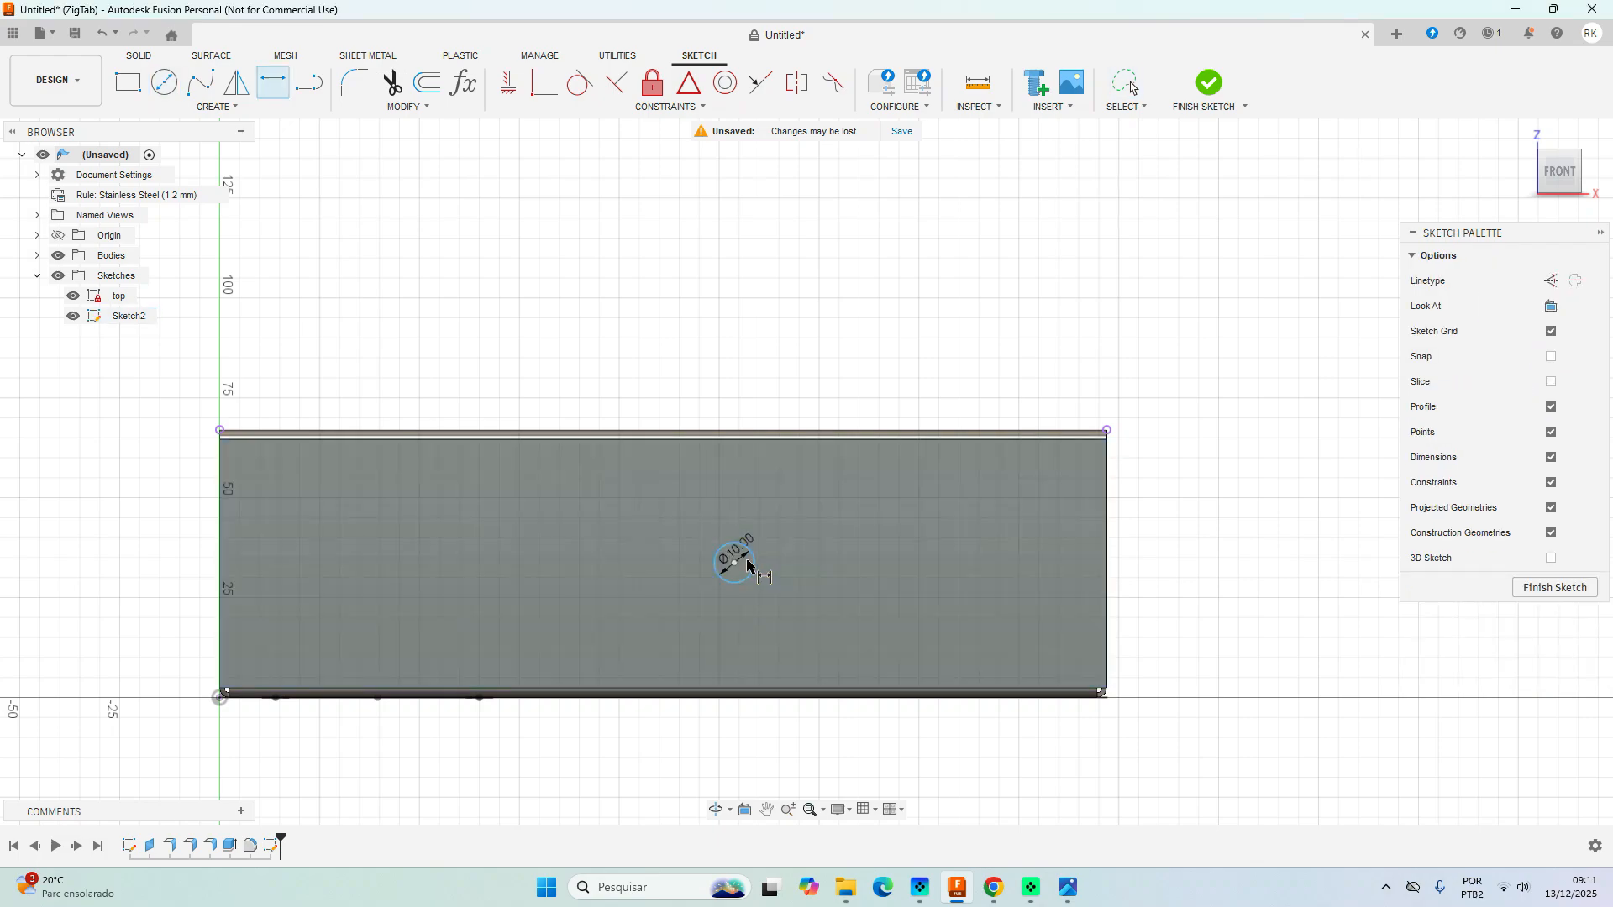
Dimension the circle's centre 30 mm vertically from the sketch origin.
key("d")
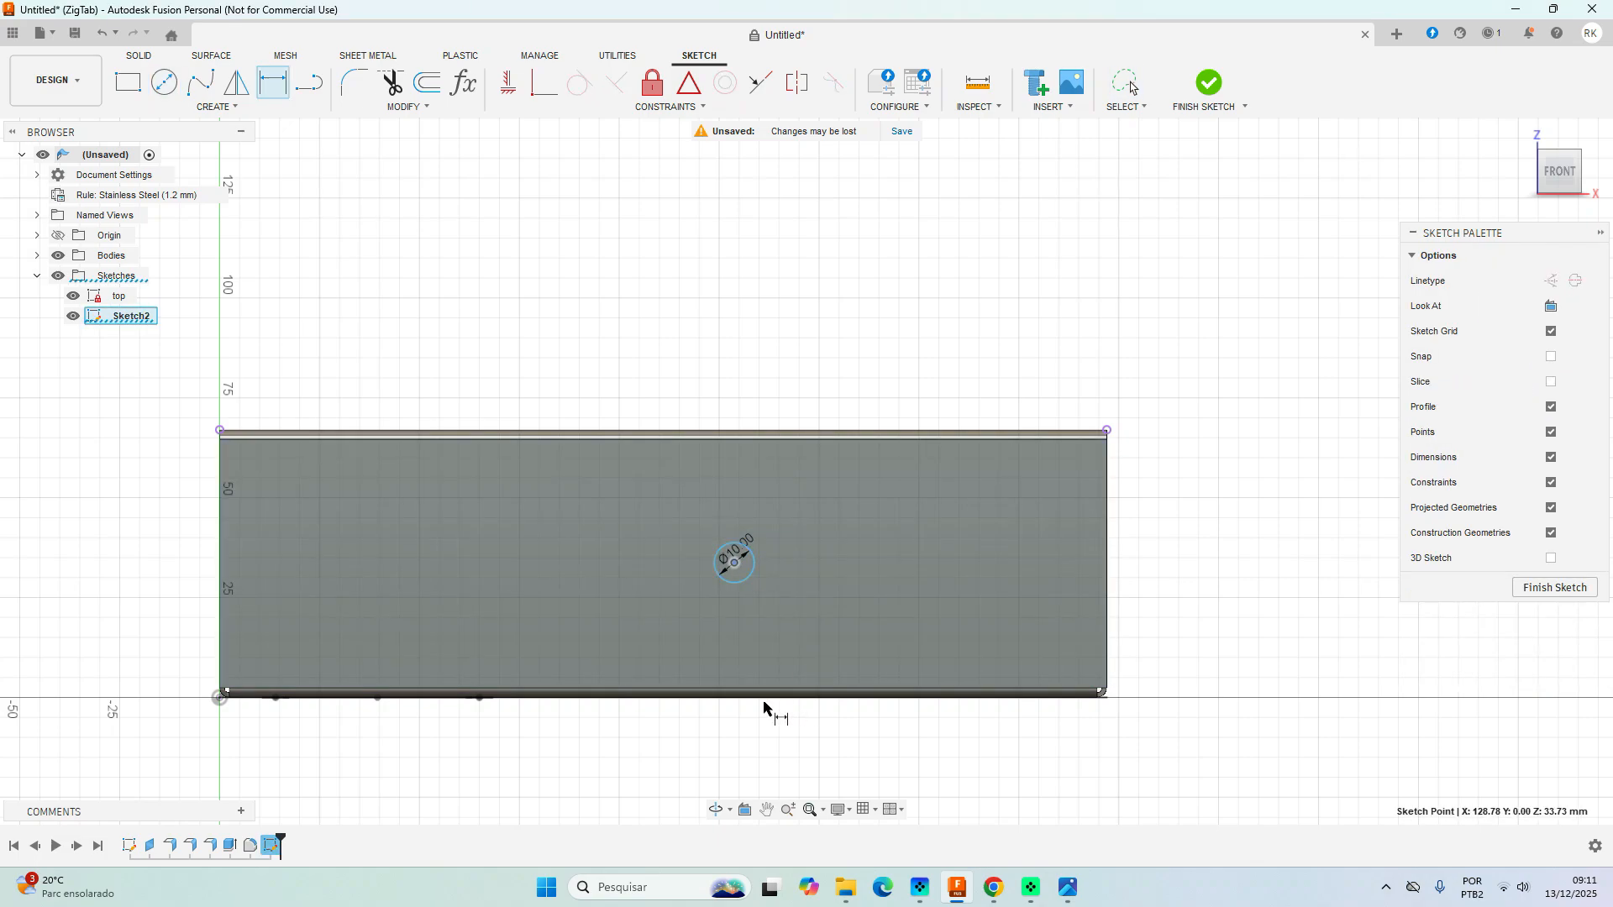
left_click(220, 699)
left_click(735, 563)
left_click(183, 613)
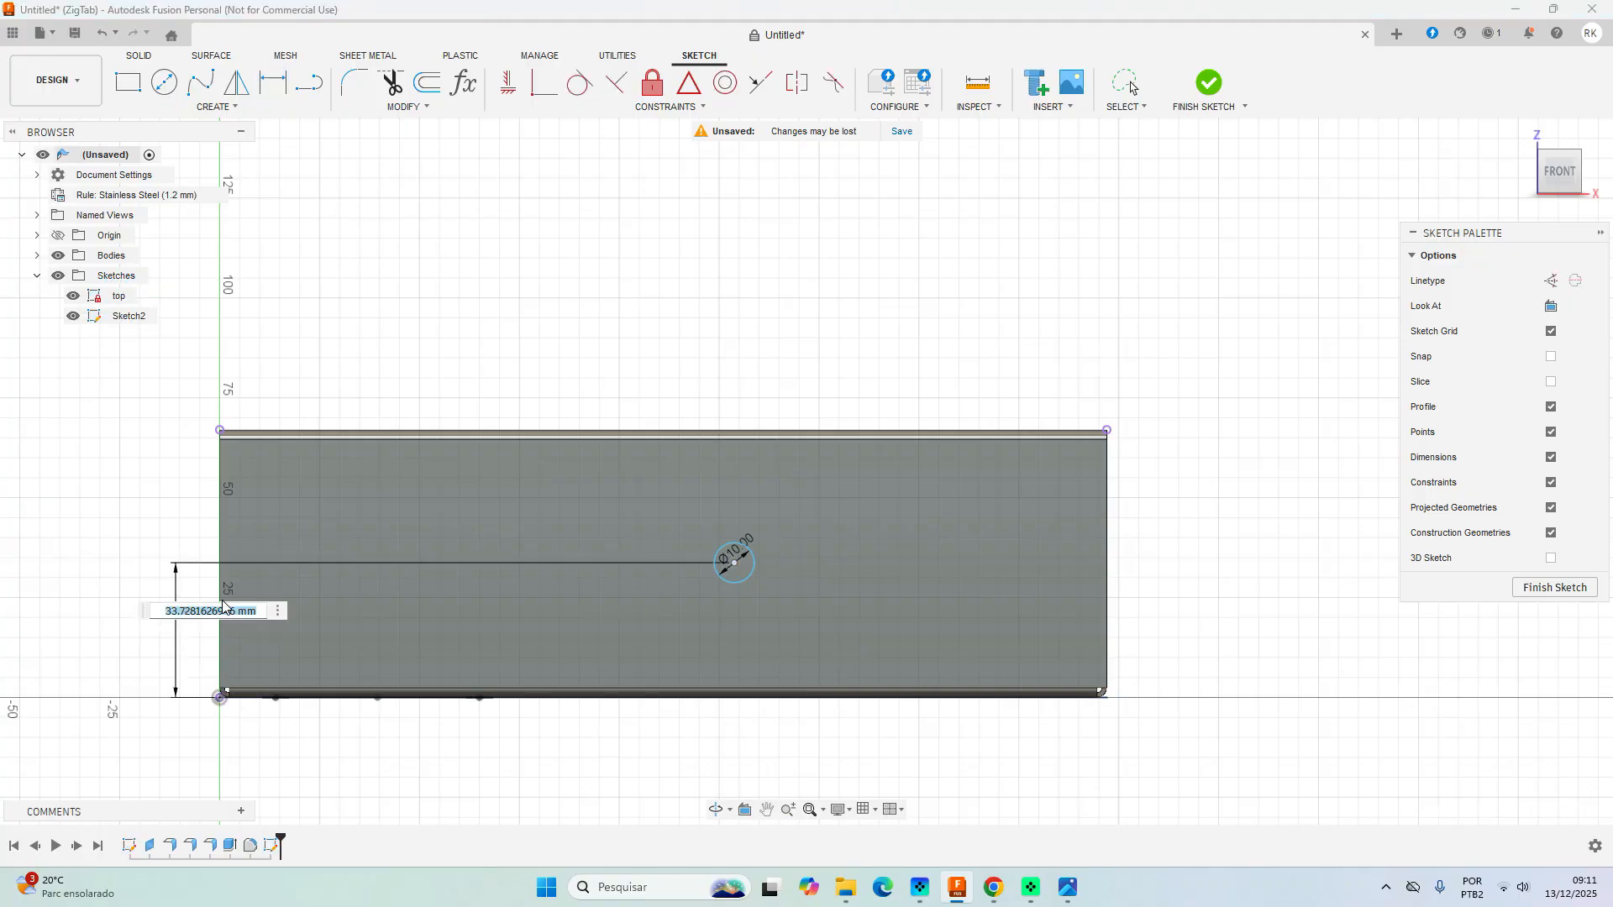
type("30")
key("Return")
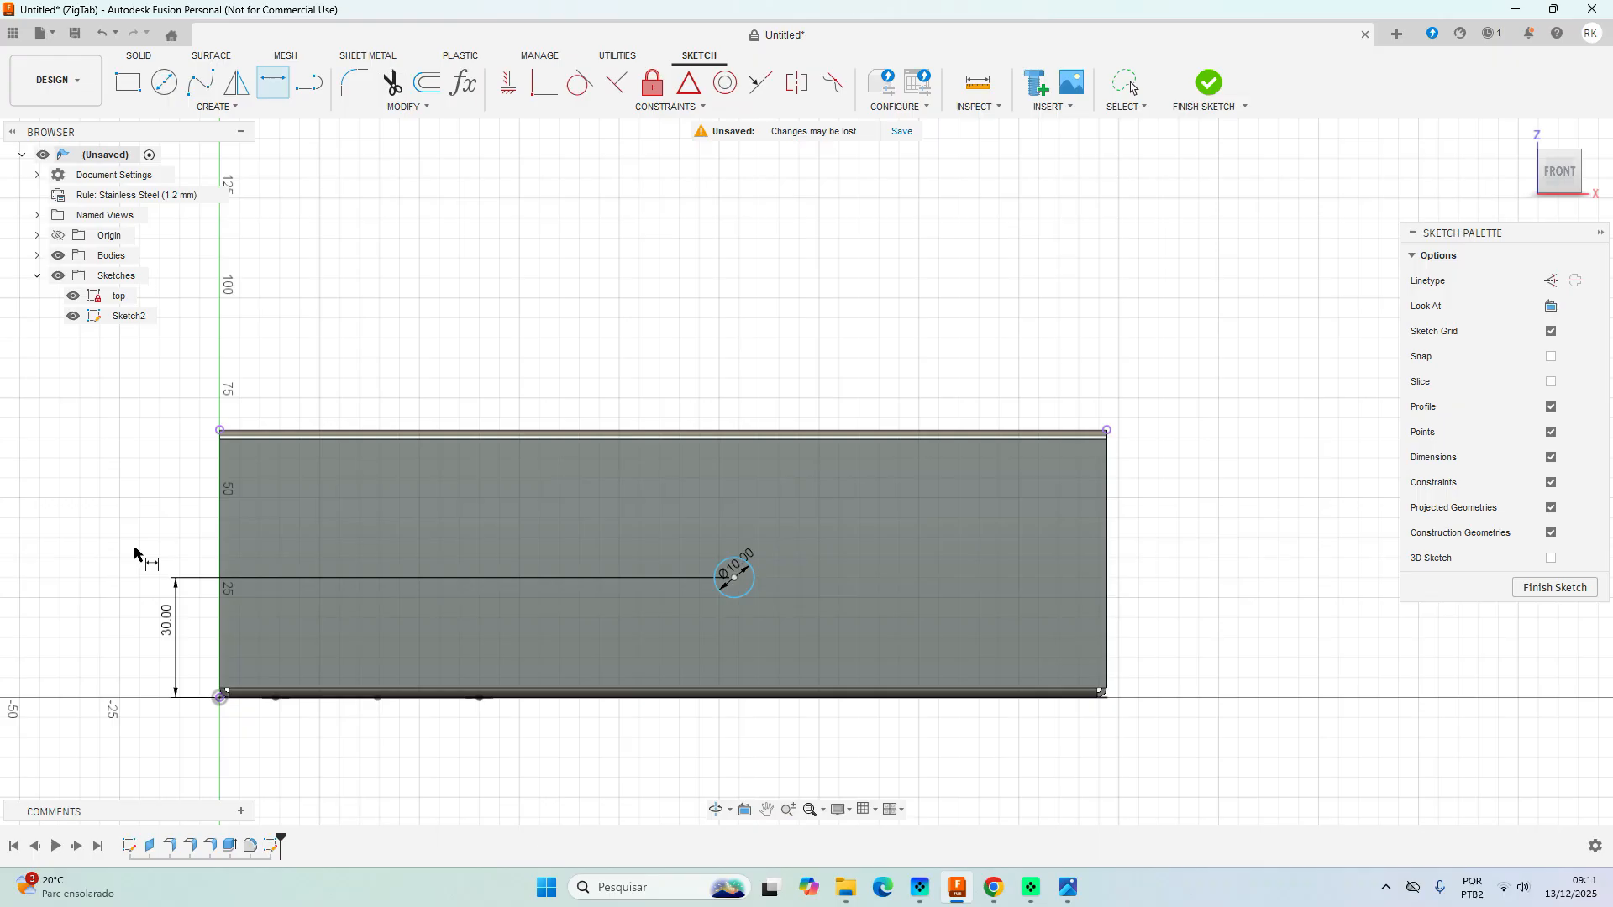
Dimension the circle's centre 120 mm horizontally from the sketch origin and finish the sketch.
left_click(734, 577)
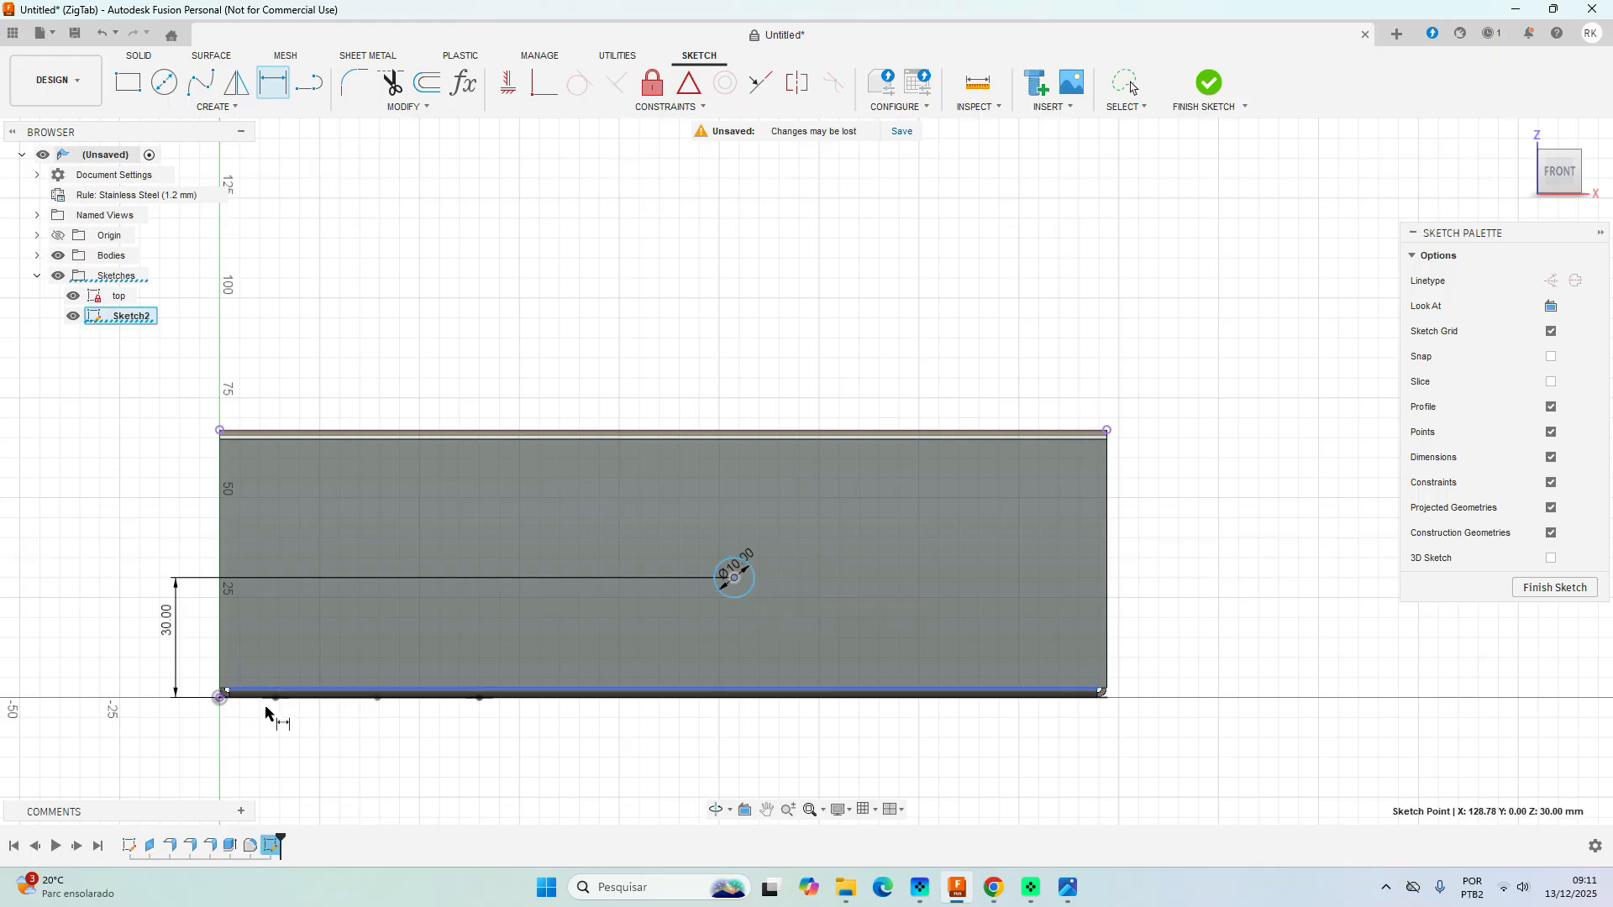
left_click(221, 701)
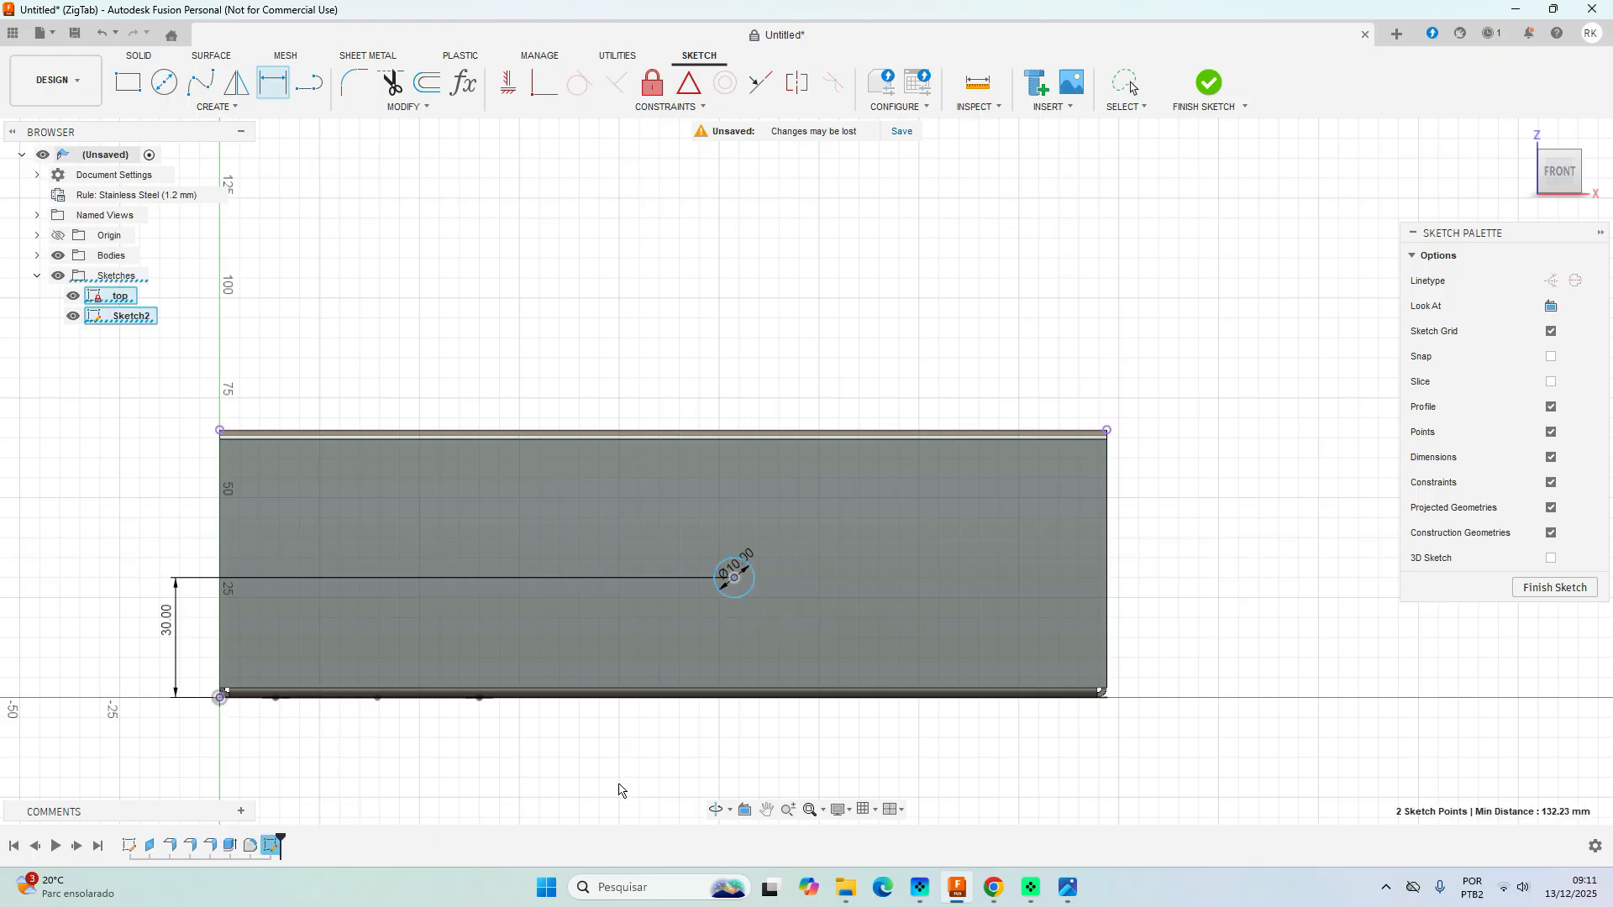
left_click(519, 785)
type("12")
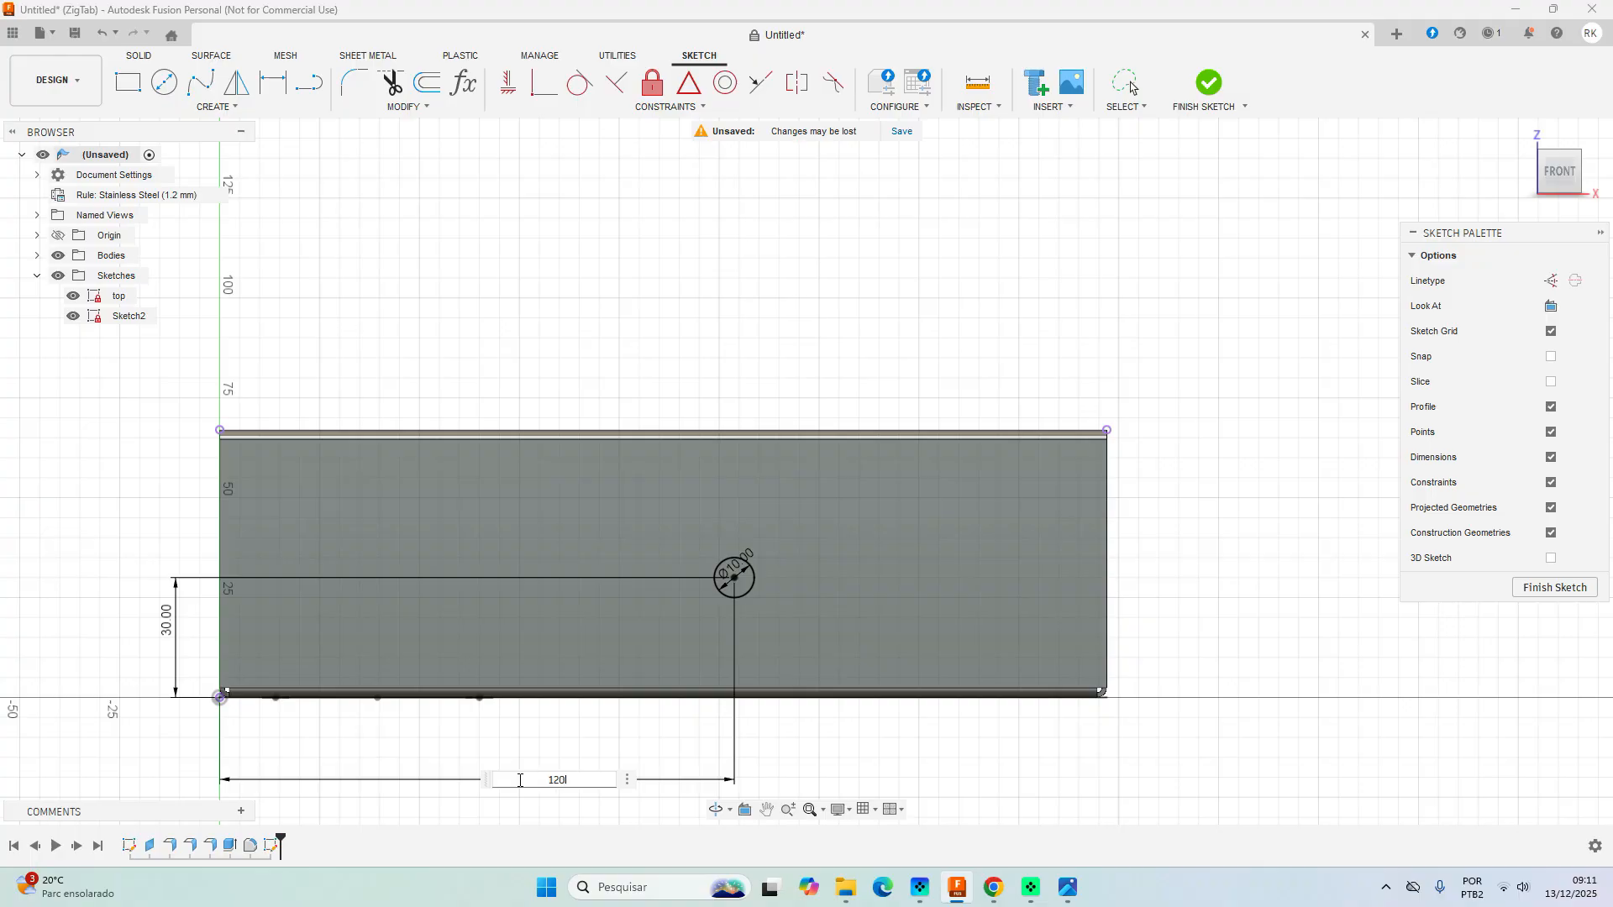
type("0")
key("Return")
scroll(665, 387, "down", 1)
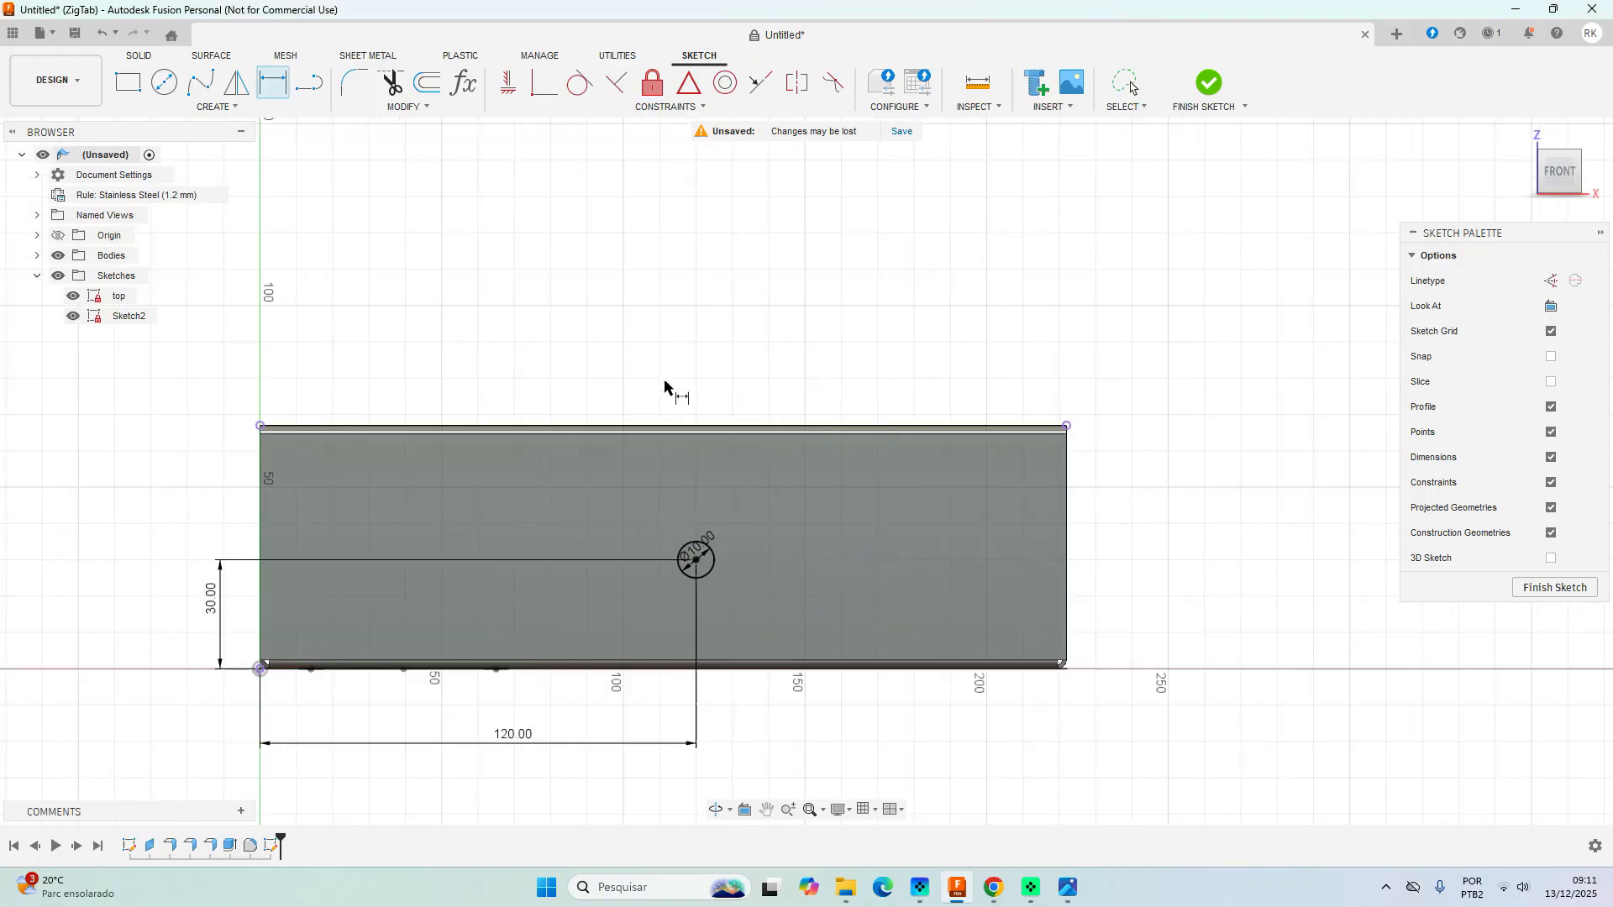
scroll(664, 386, "down", 2)
left_click(1211, 84)
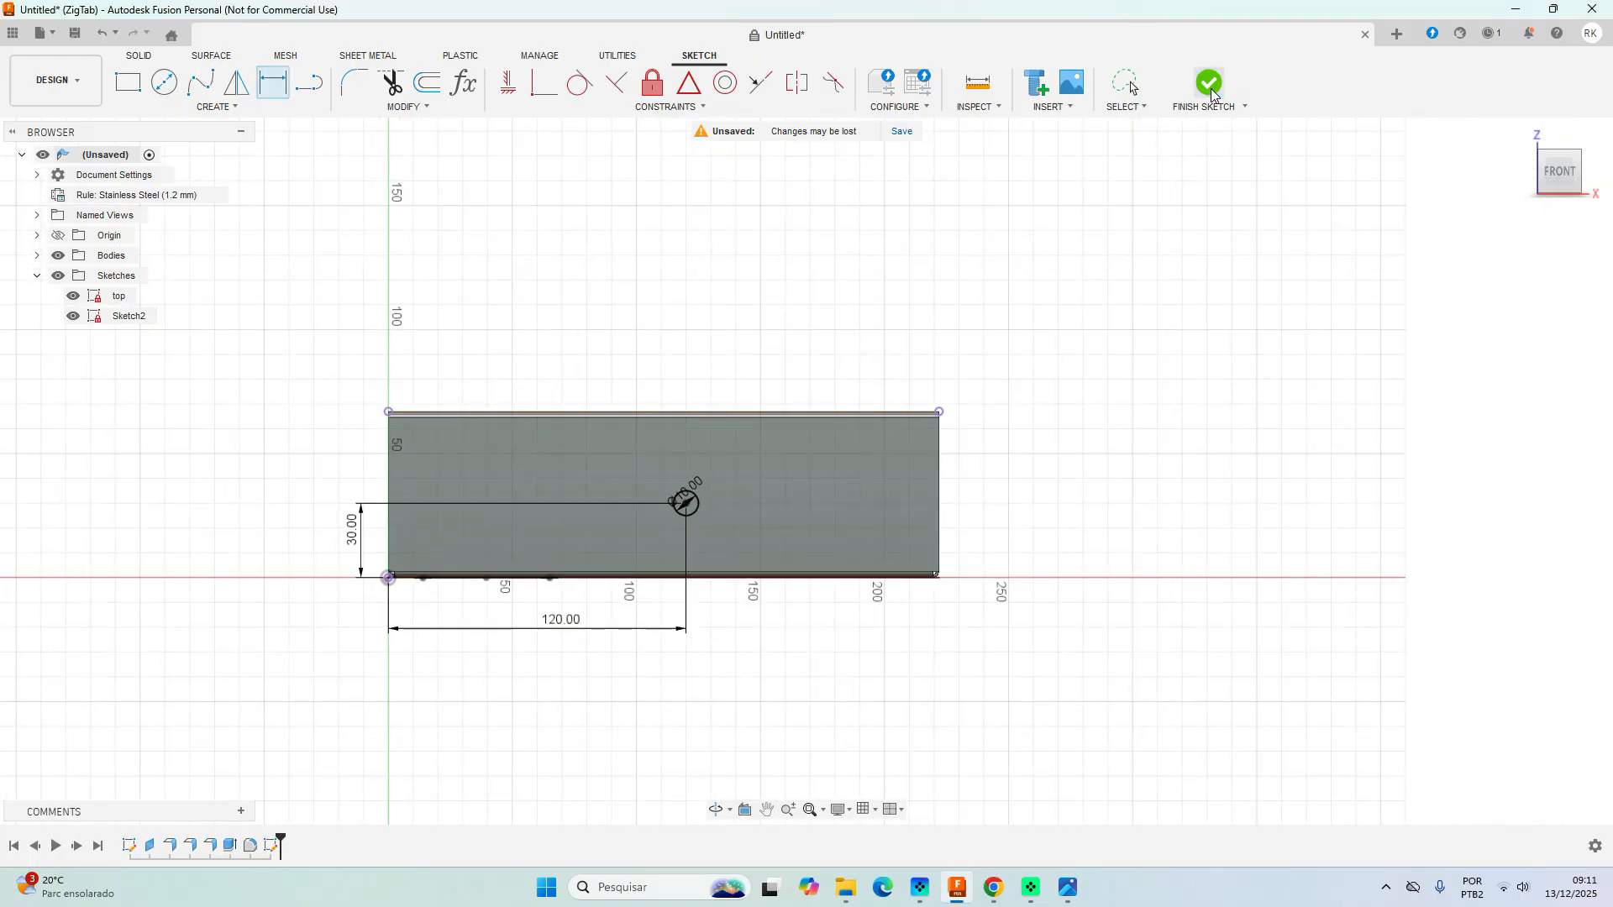
Extrude the 10 mm circle inward as a cut through the front panel, from the profile plane on one side.
left_click(1523, 134)
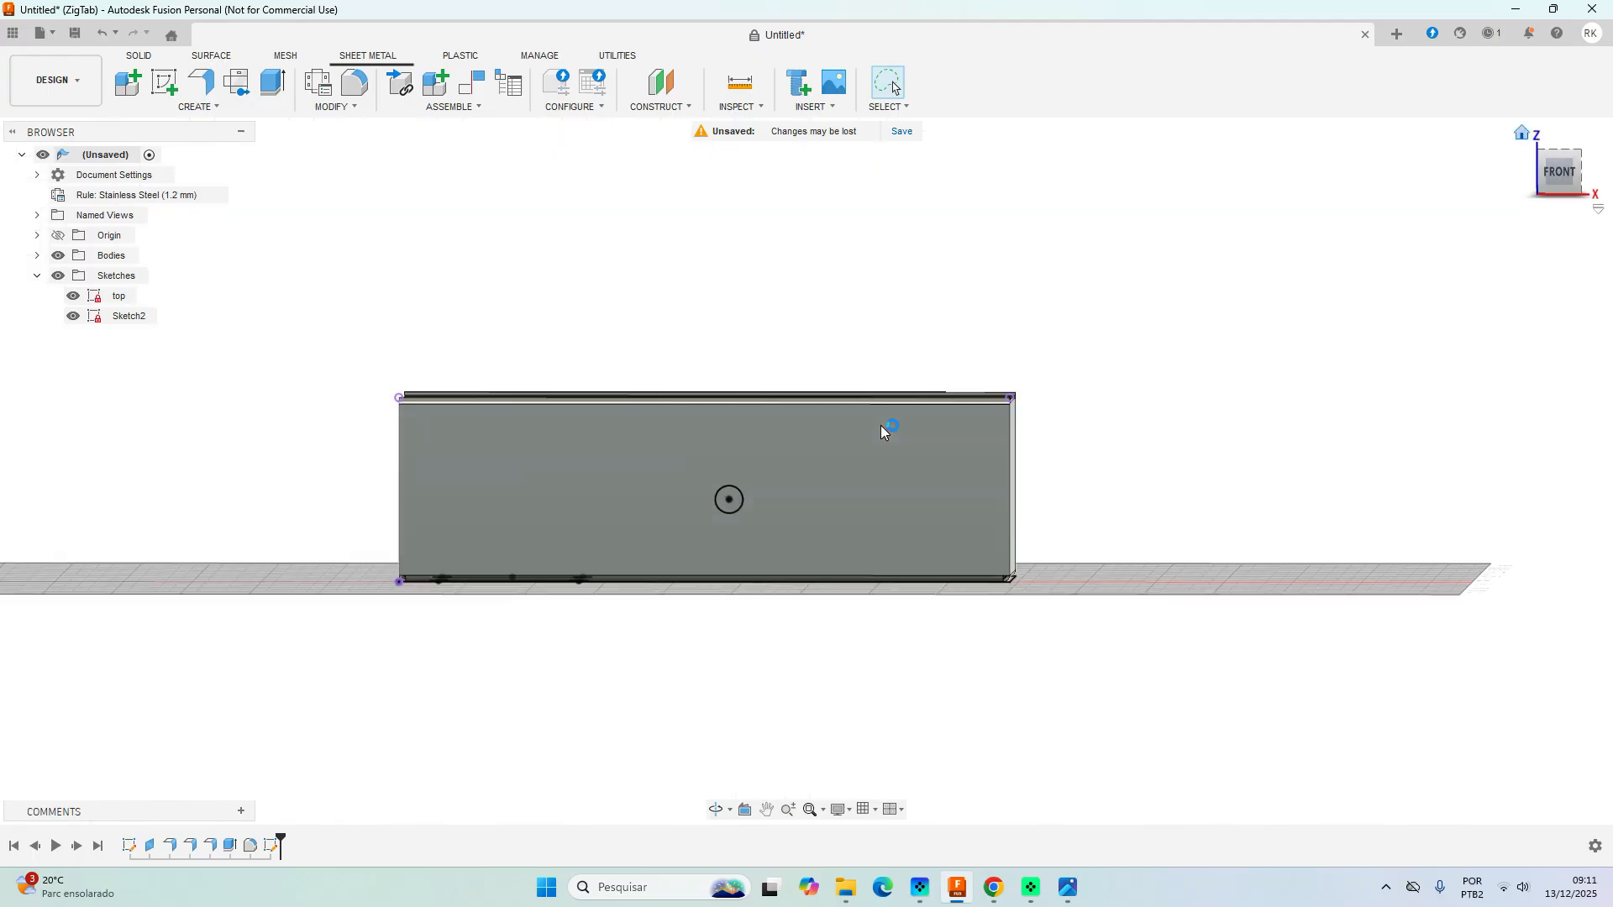
left_click(270, 85)
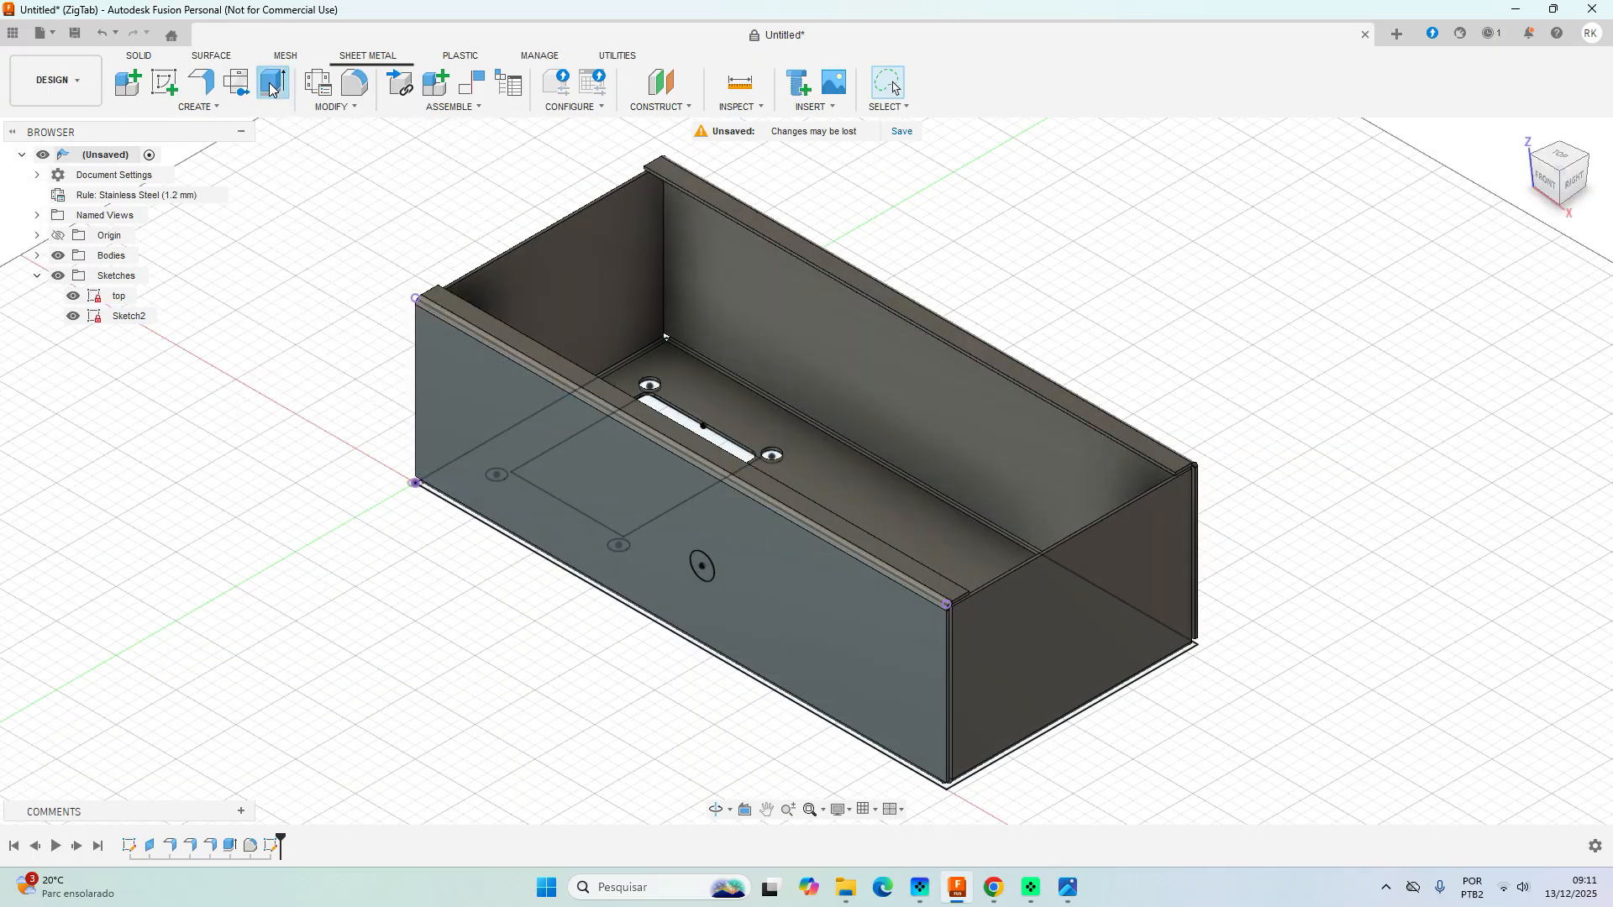
left_click(702, 571)
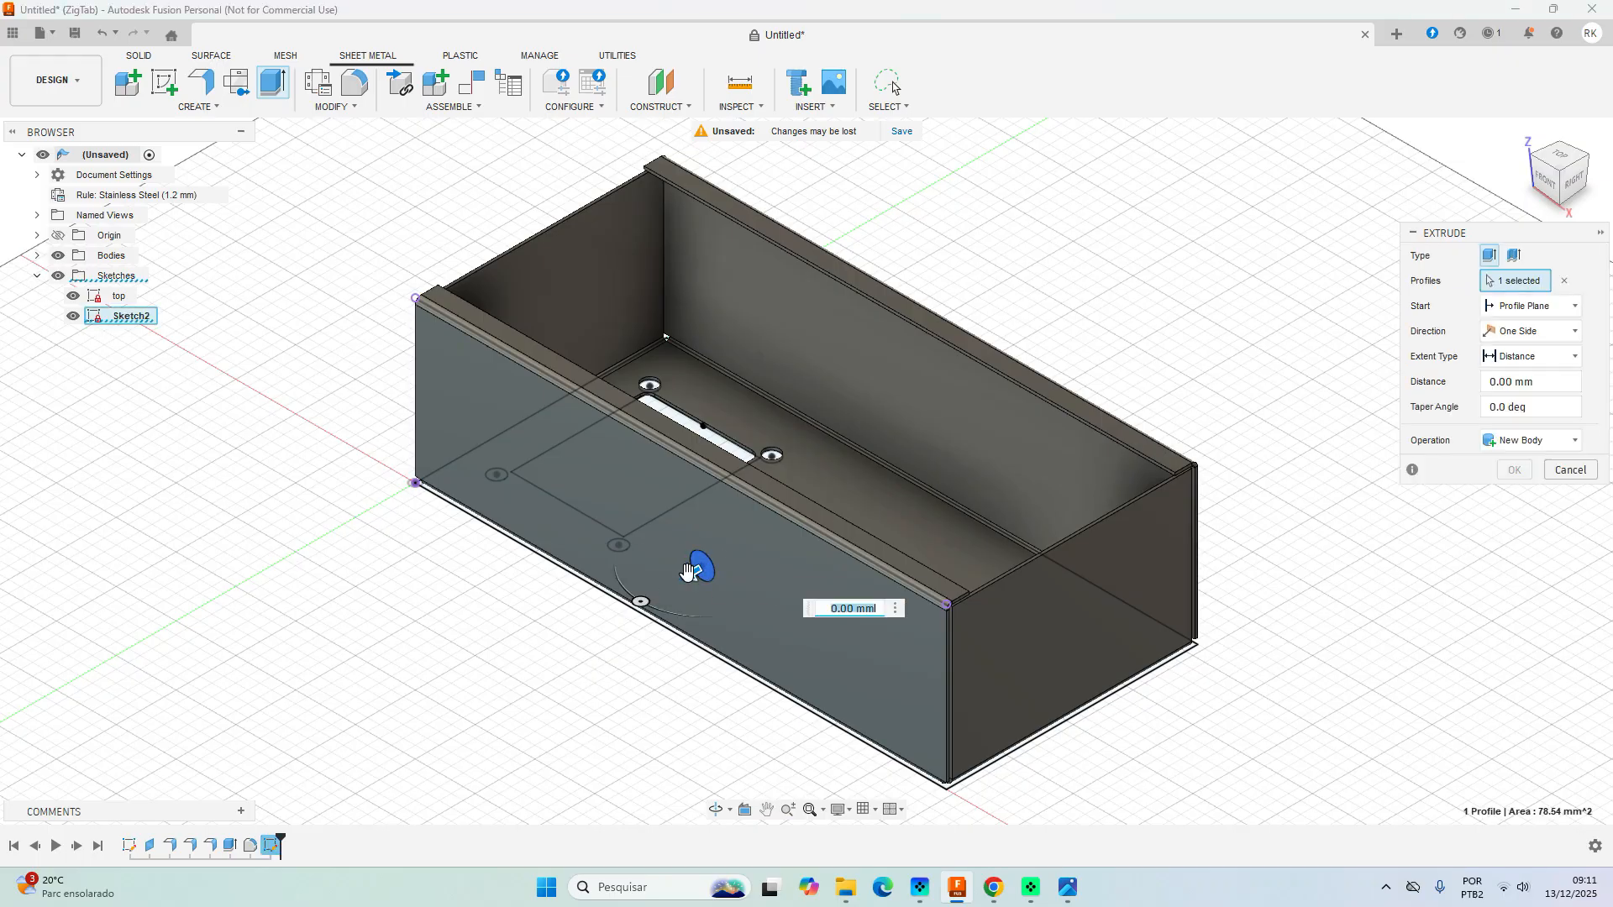
left_click_drag(702, 570, 736, 551)
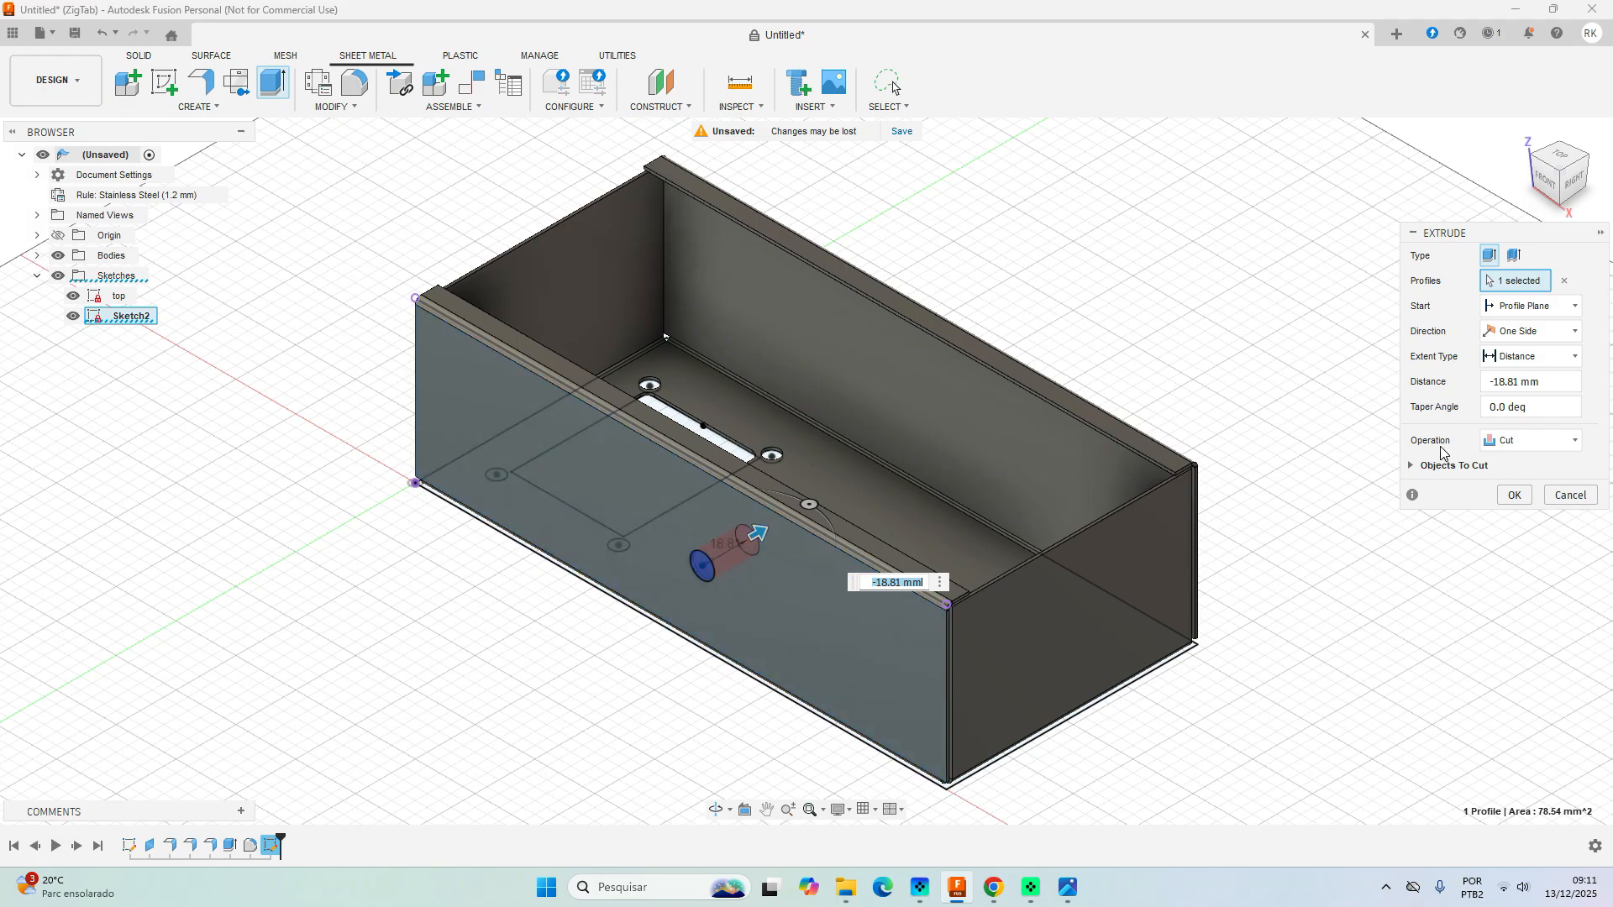
left_click(1575, 443)
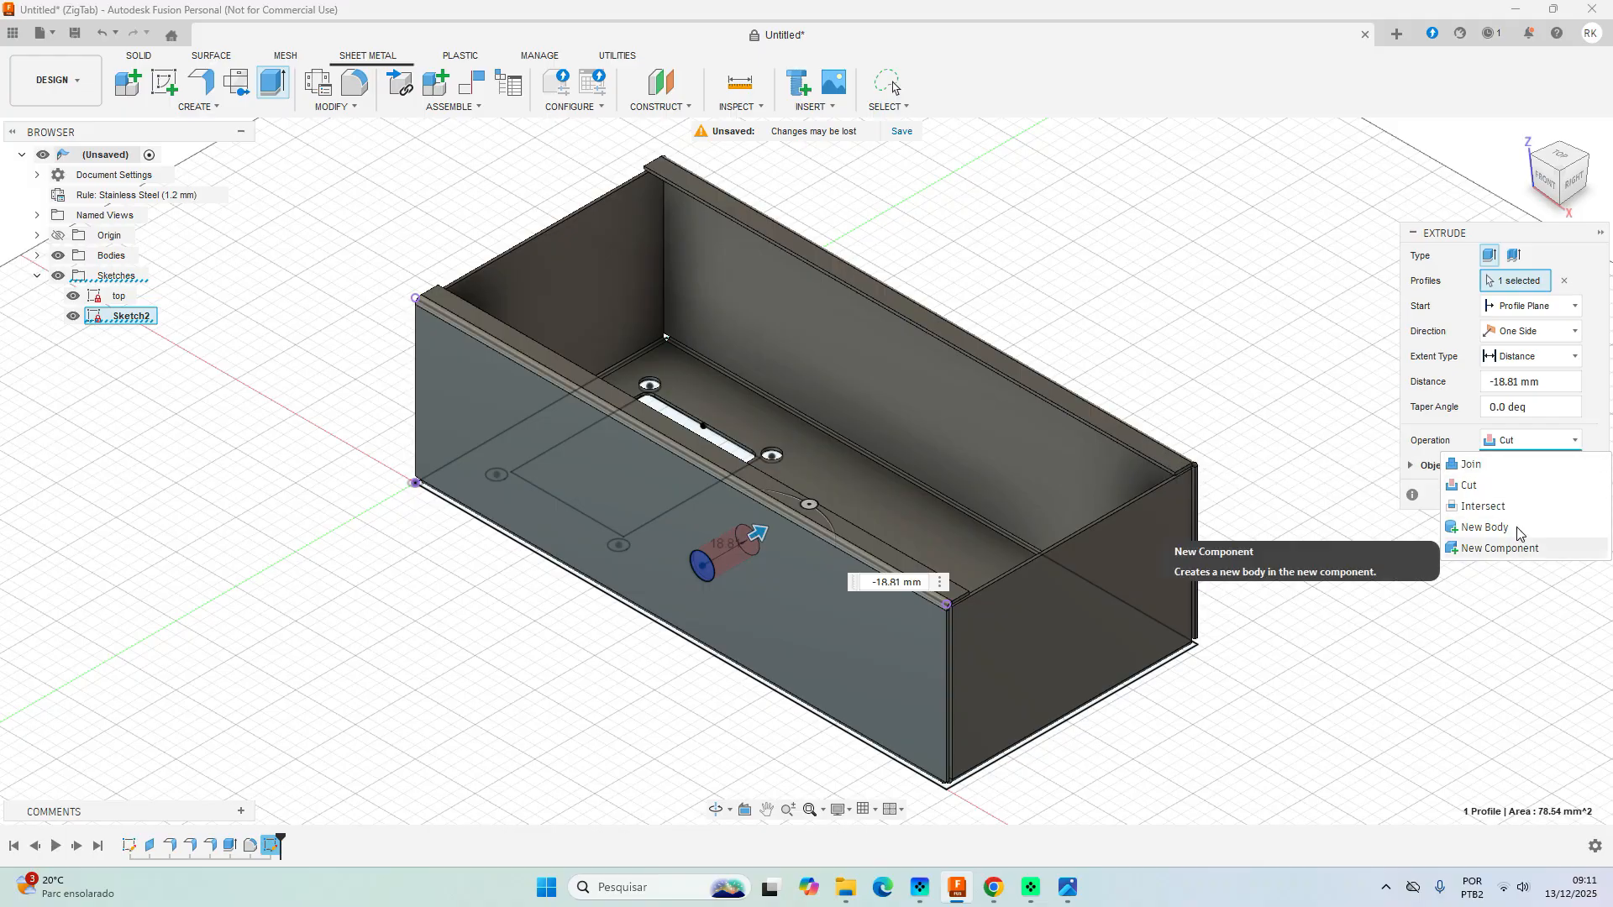
left_click(1571, 444)
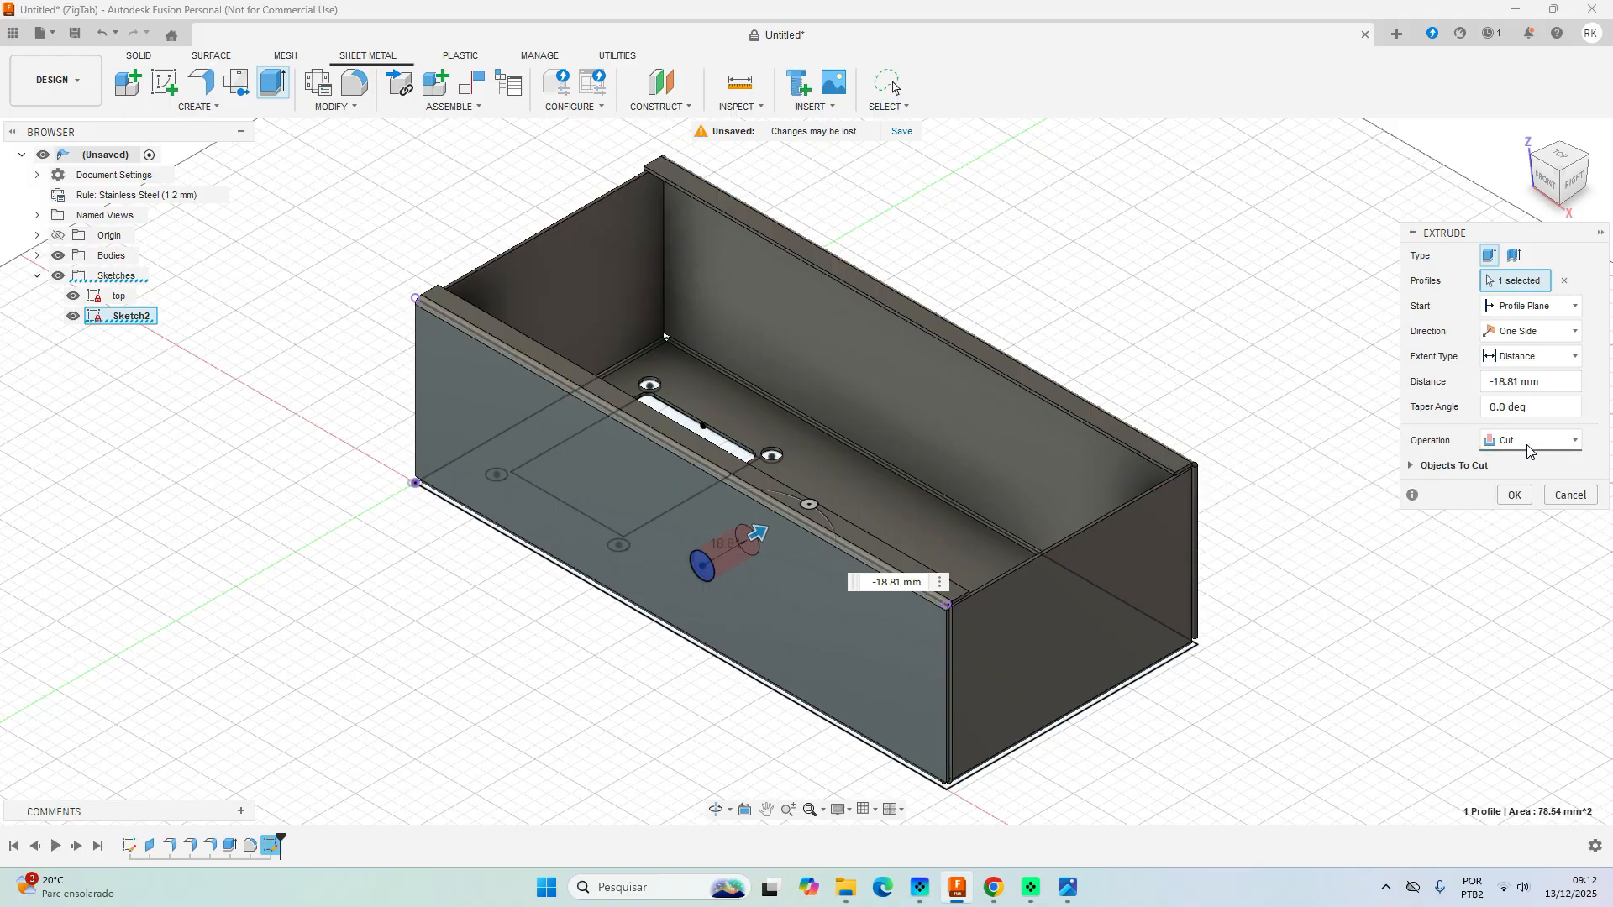
double_click(901, 582)
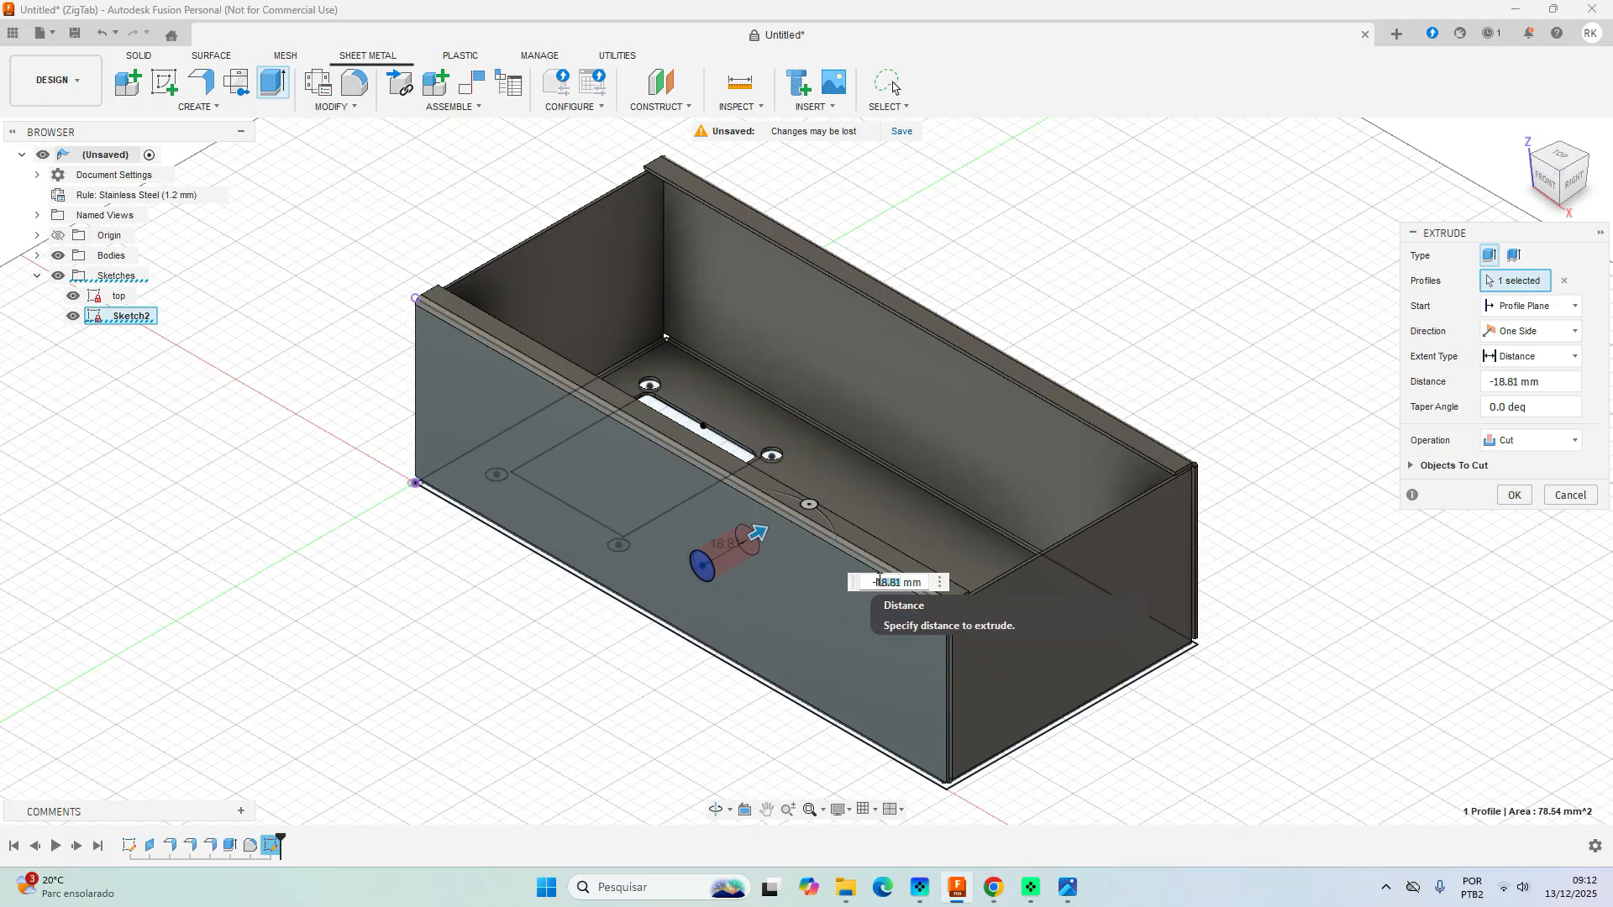
type("1")
key("Return")
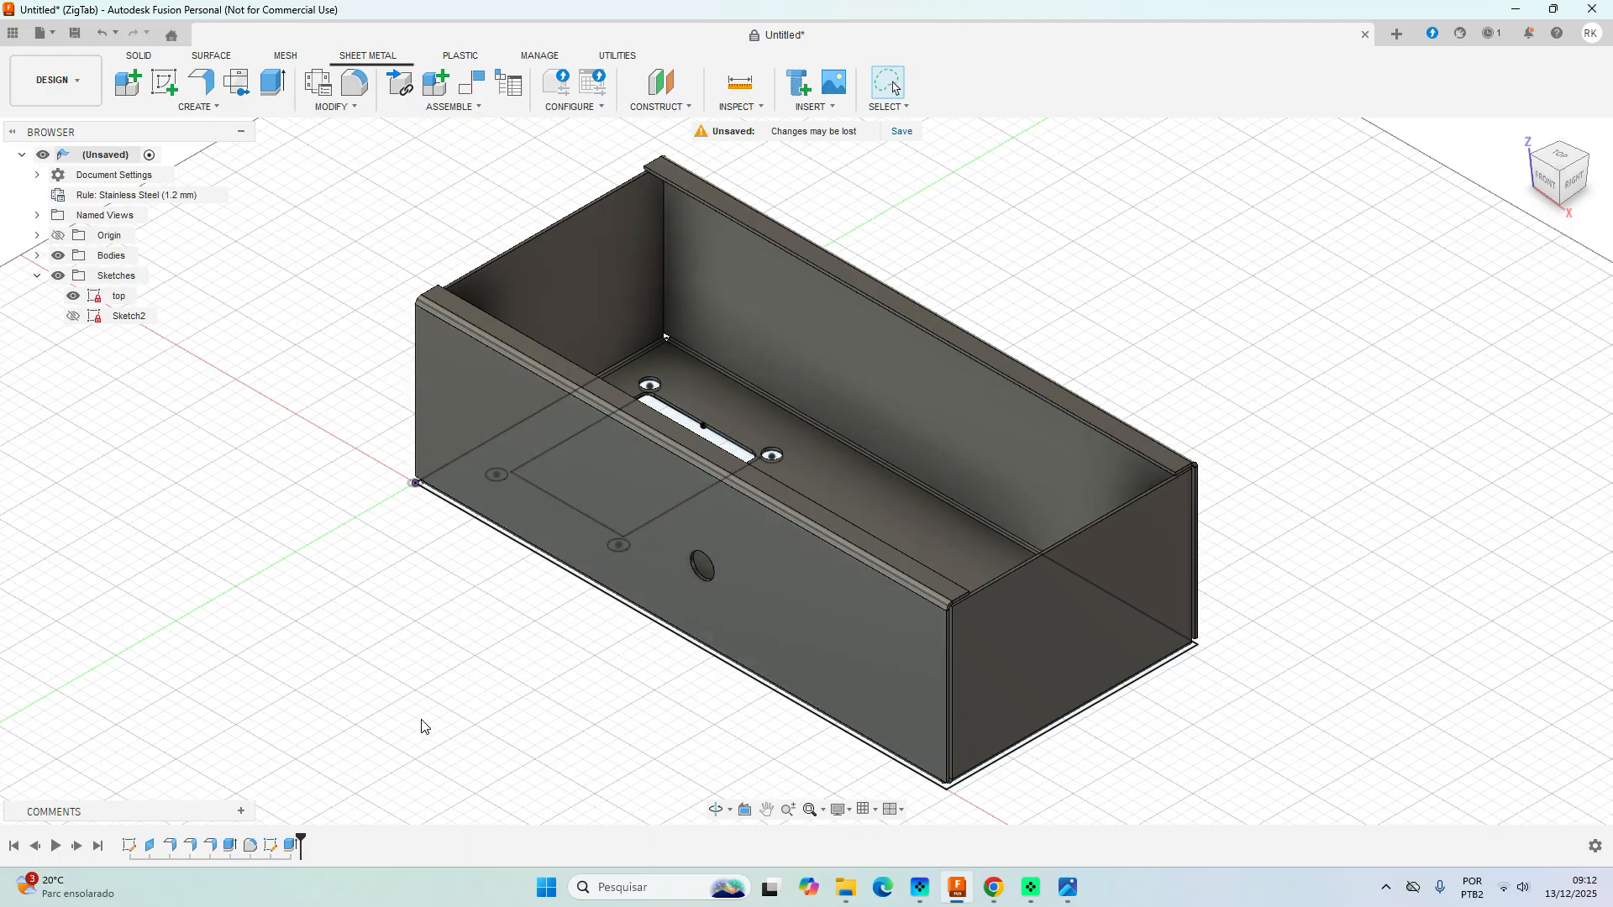
left_click(275, 81)
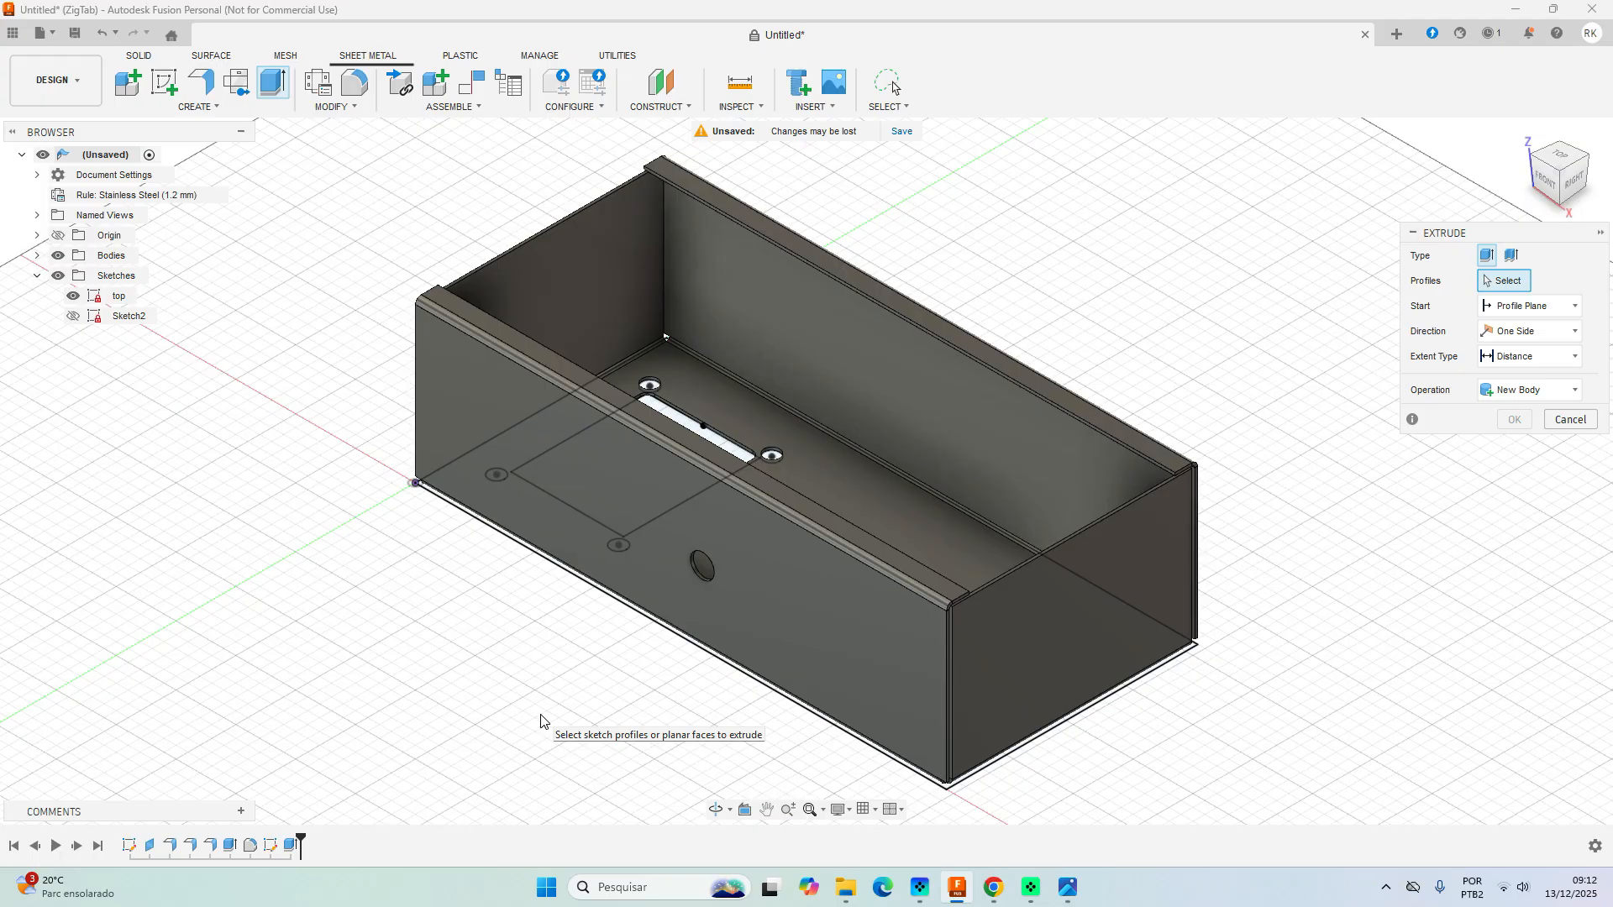
scroll(943, 618, "up", 8)
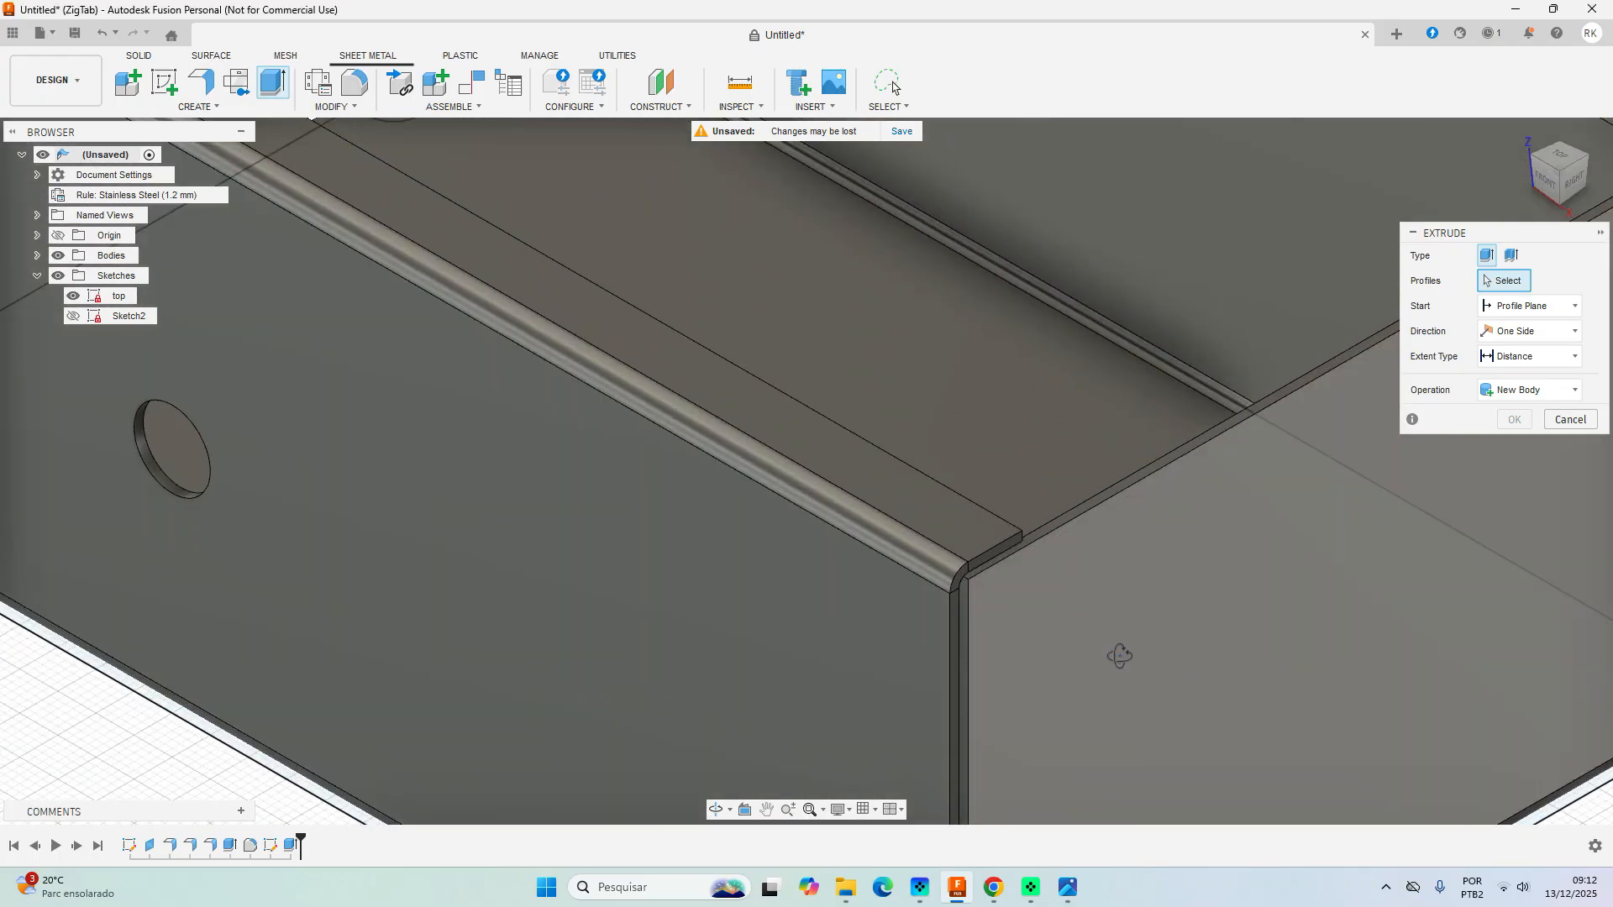
middle_click_drag(1122, 656, 961, 426, "shift")
scroll(949, 429, "up", 5)
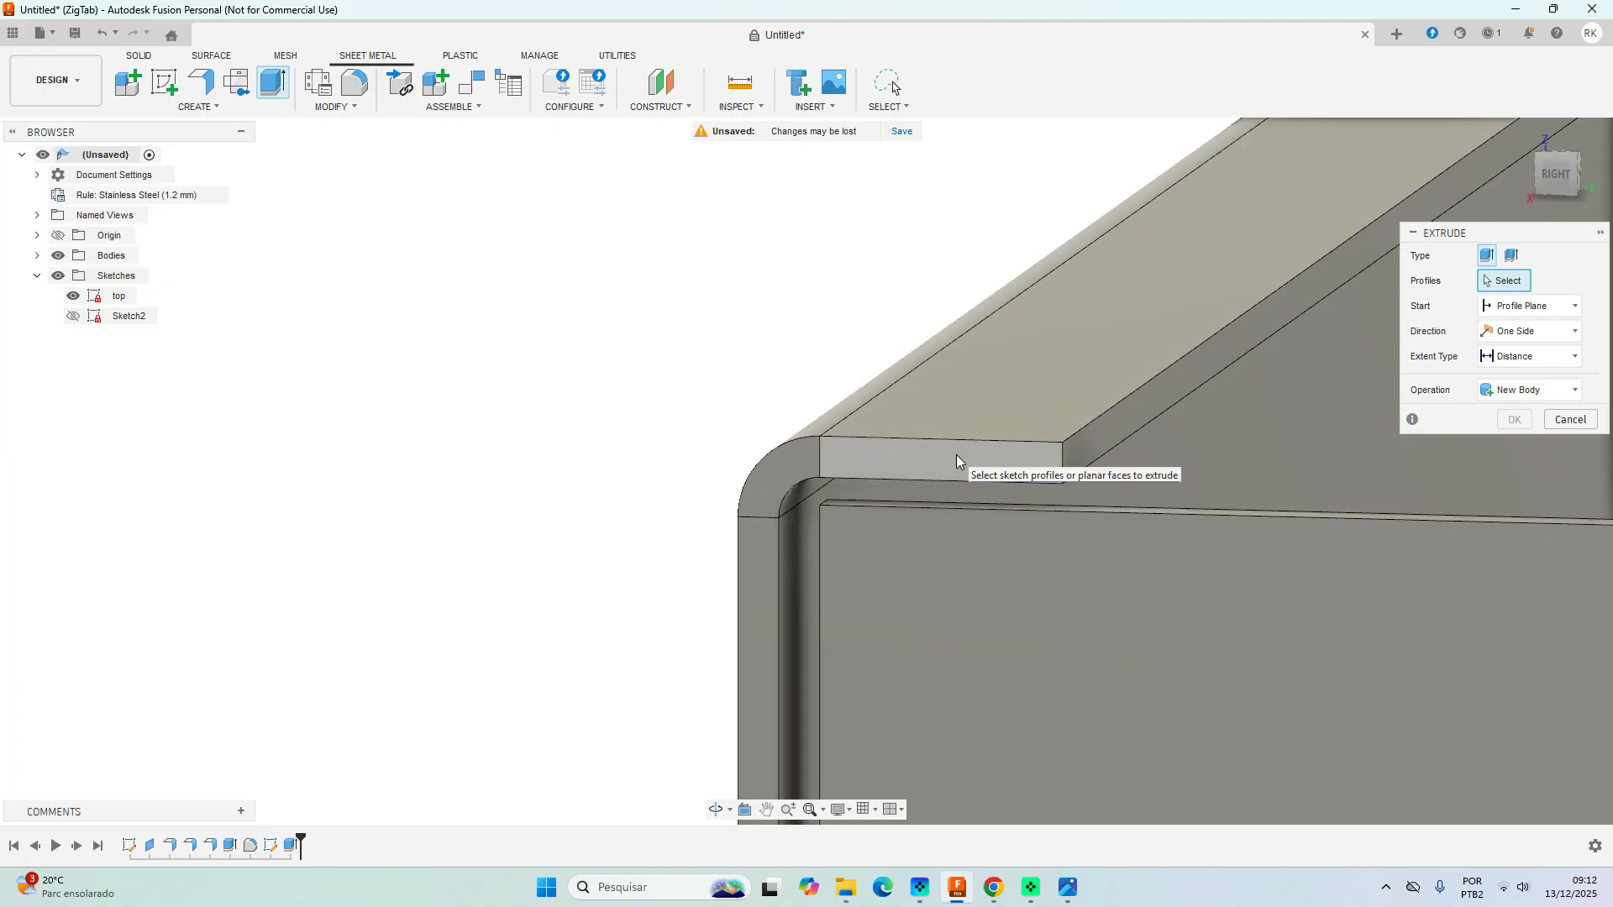
scroll(939, 517, "down", 3)
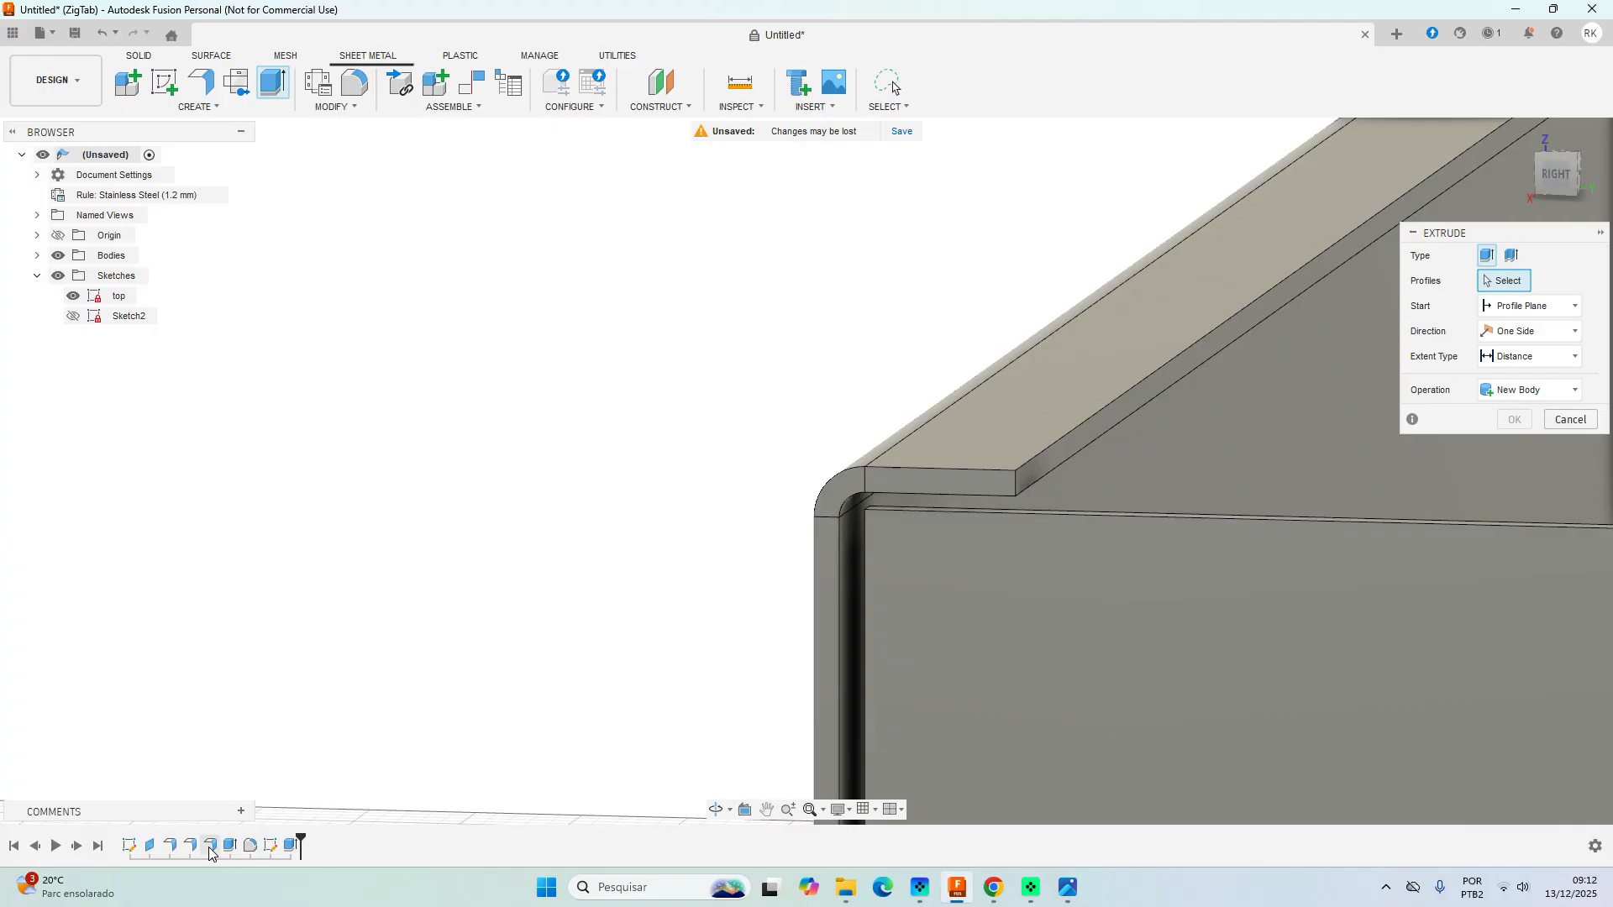
scroll(536, 504, "down", 5)
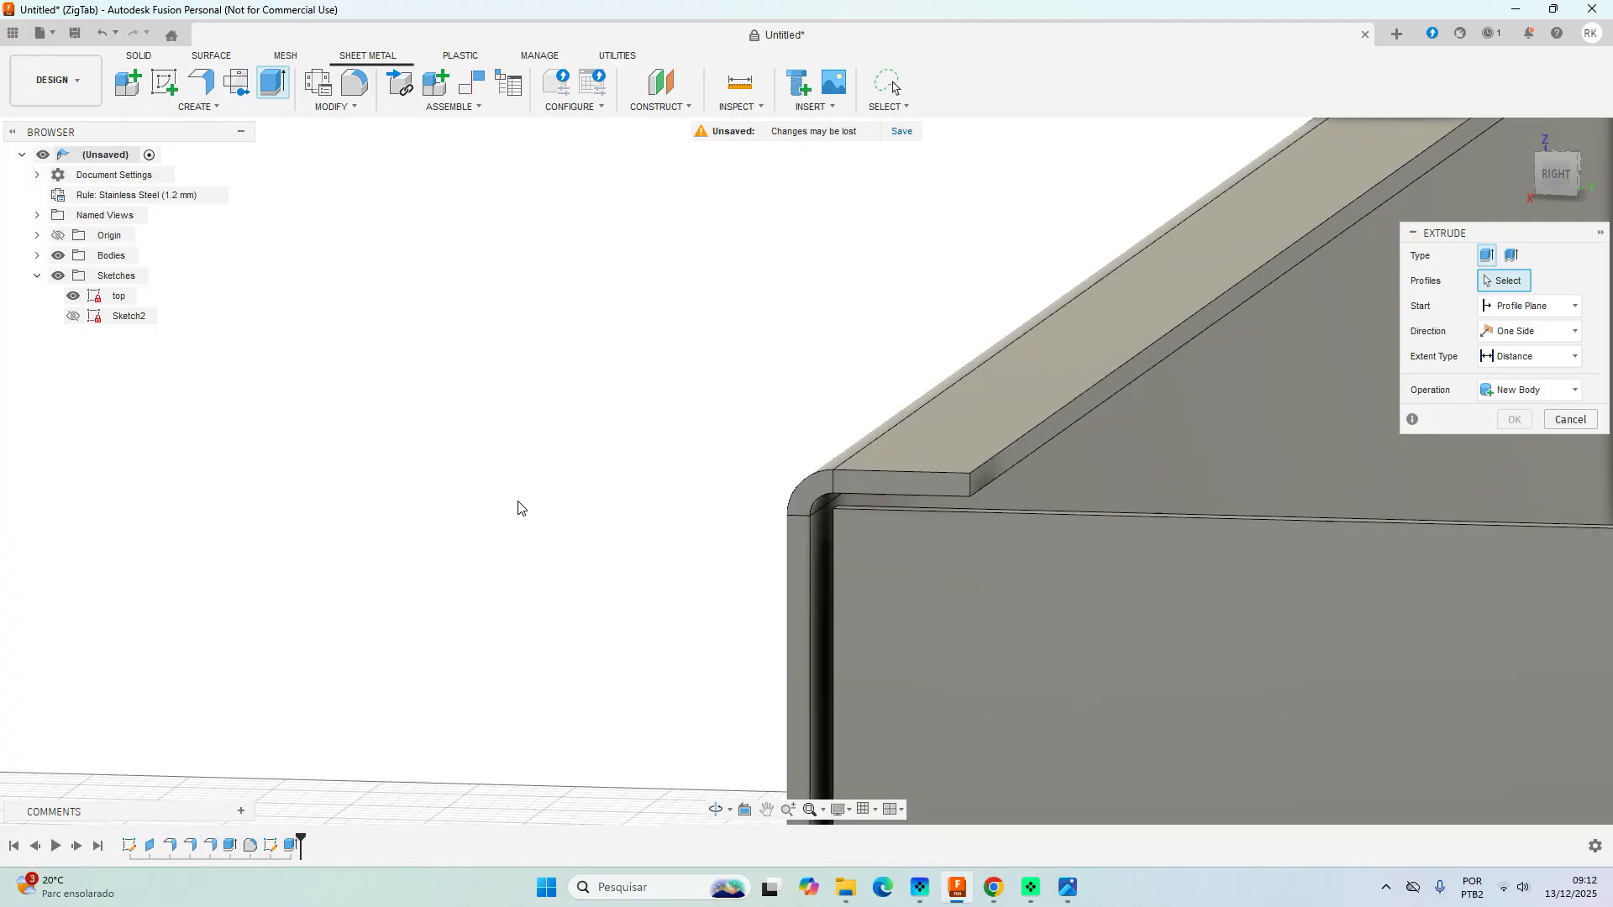
left_click(1570, 419)
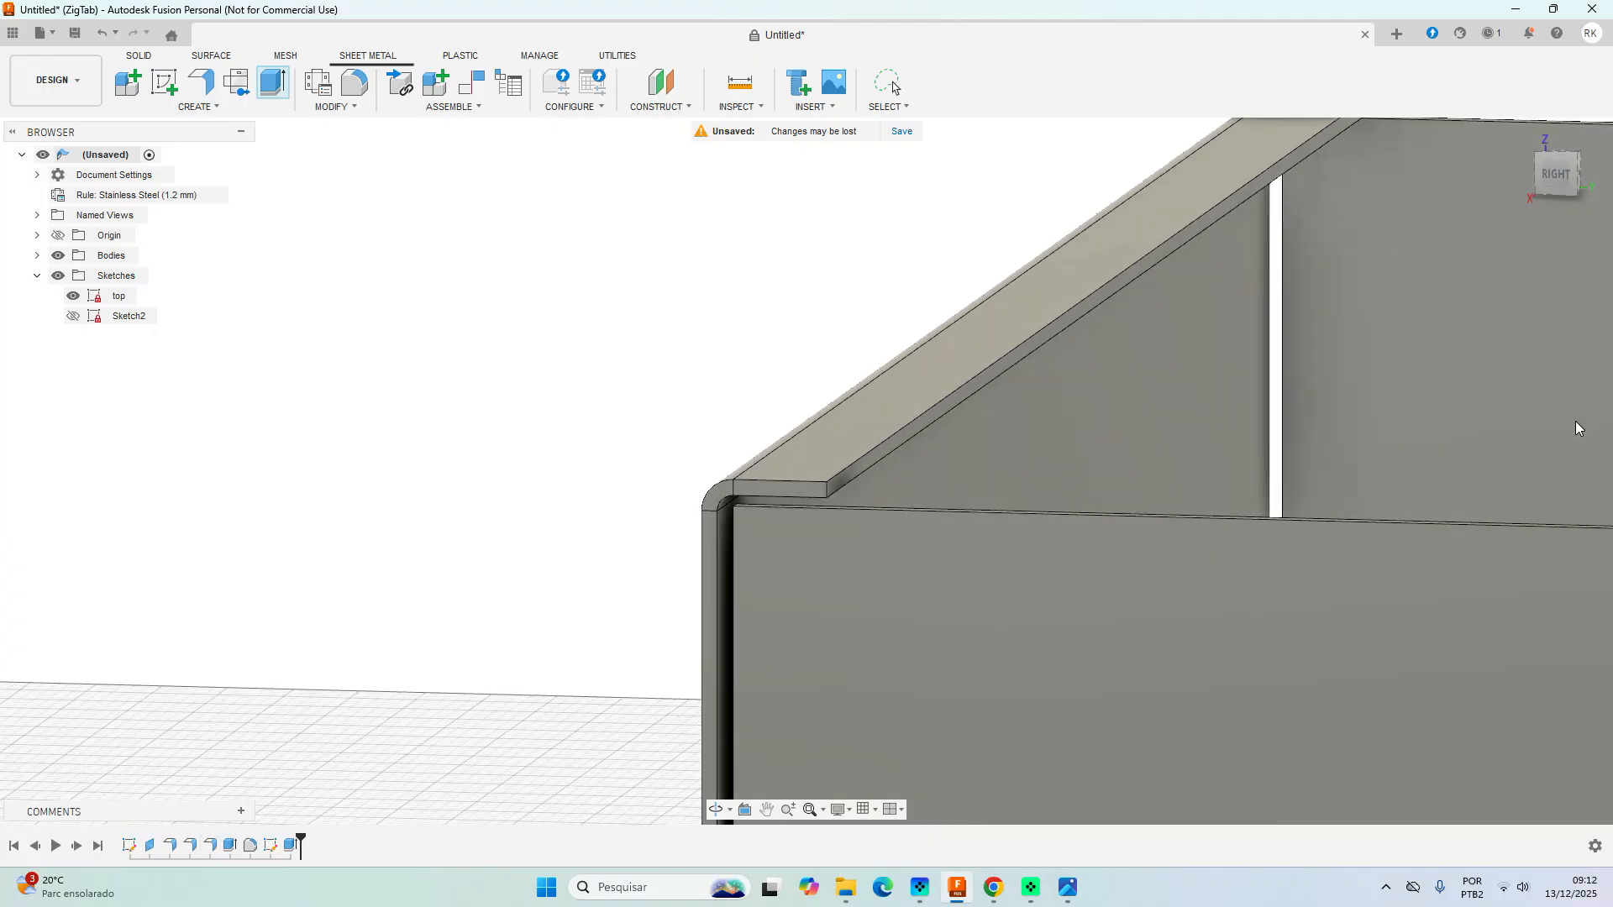
Try lowering the edge flange height of the two end panels to about 64.5 mm.
left_click(215, 850)
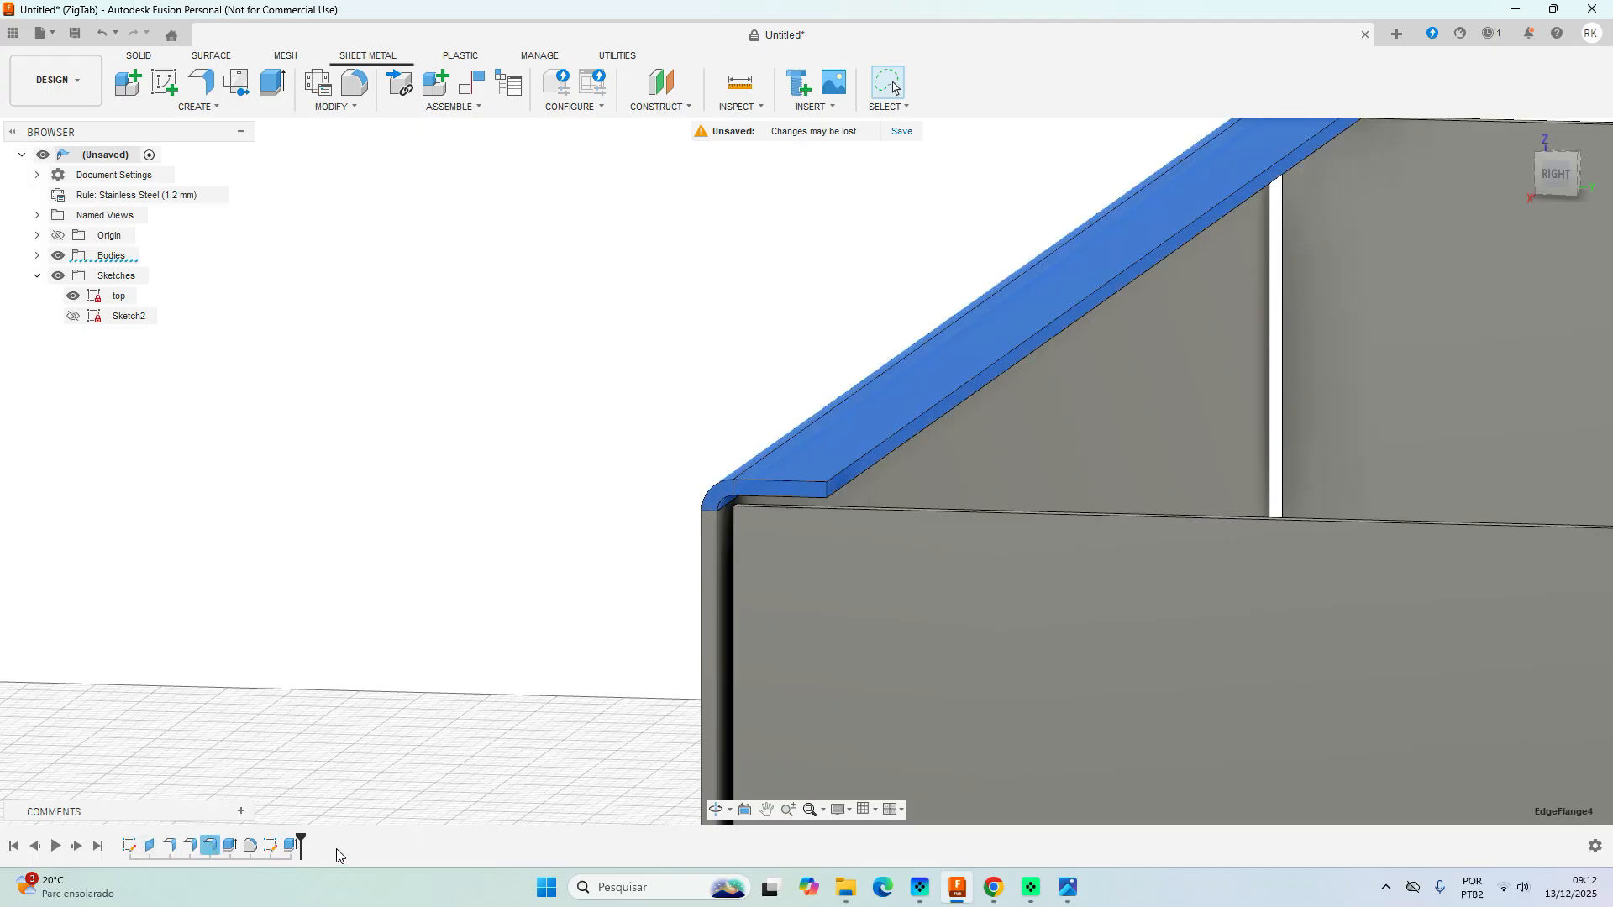
left_click(193, 849)
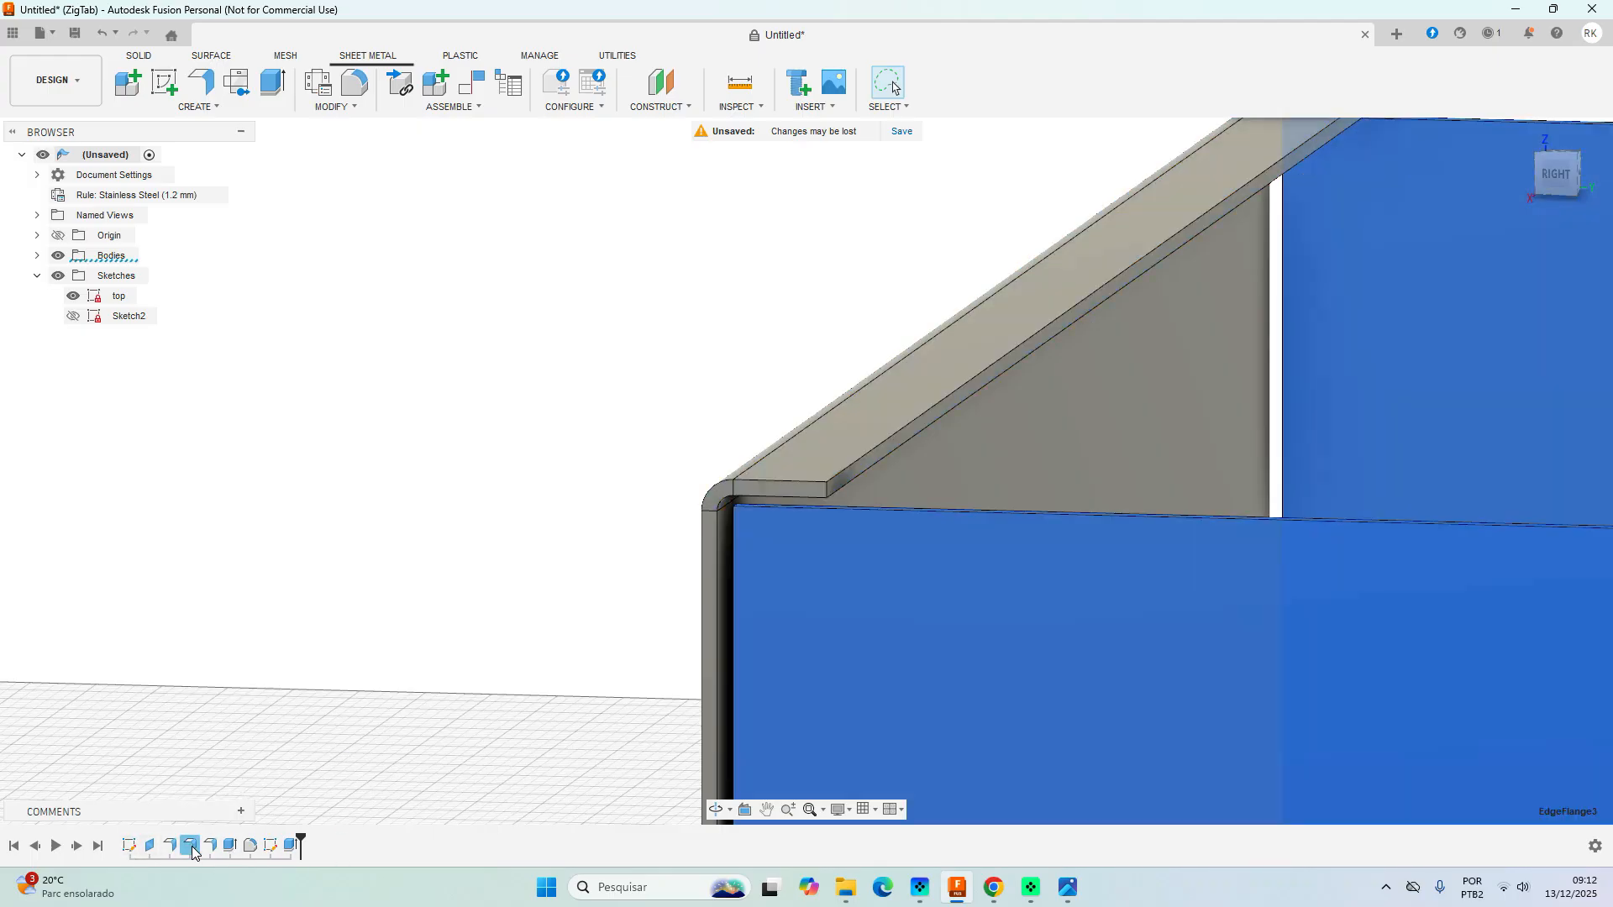
scroll(513, 466, "down", 6)
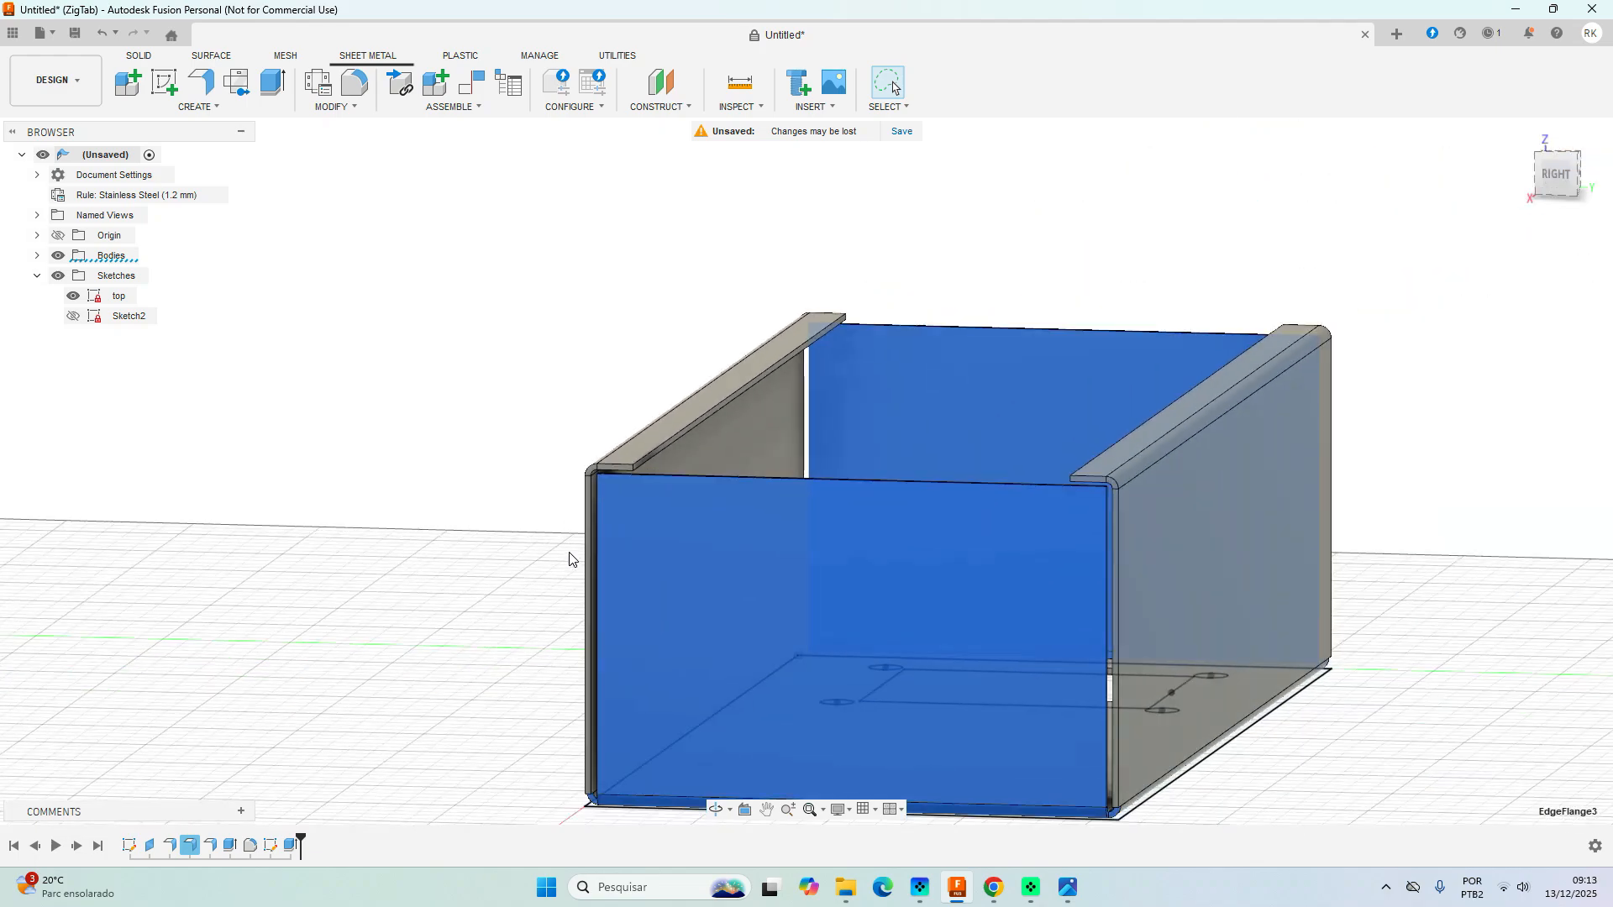
middle_click_drag(843, 577, 881, 473)
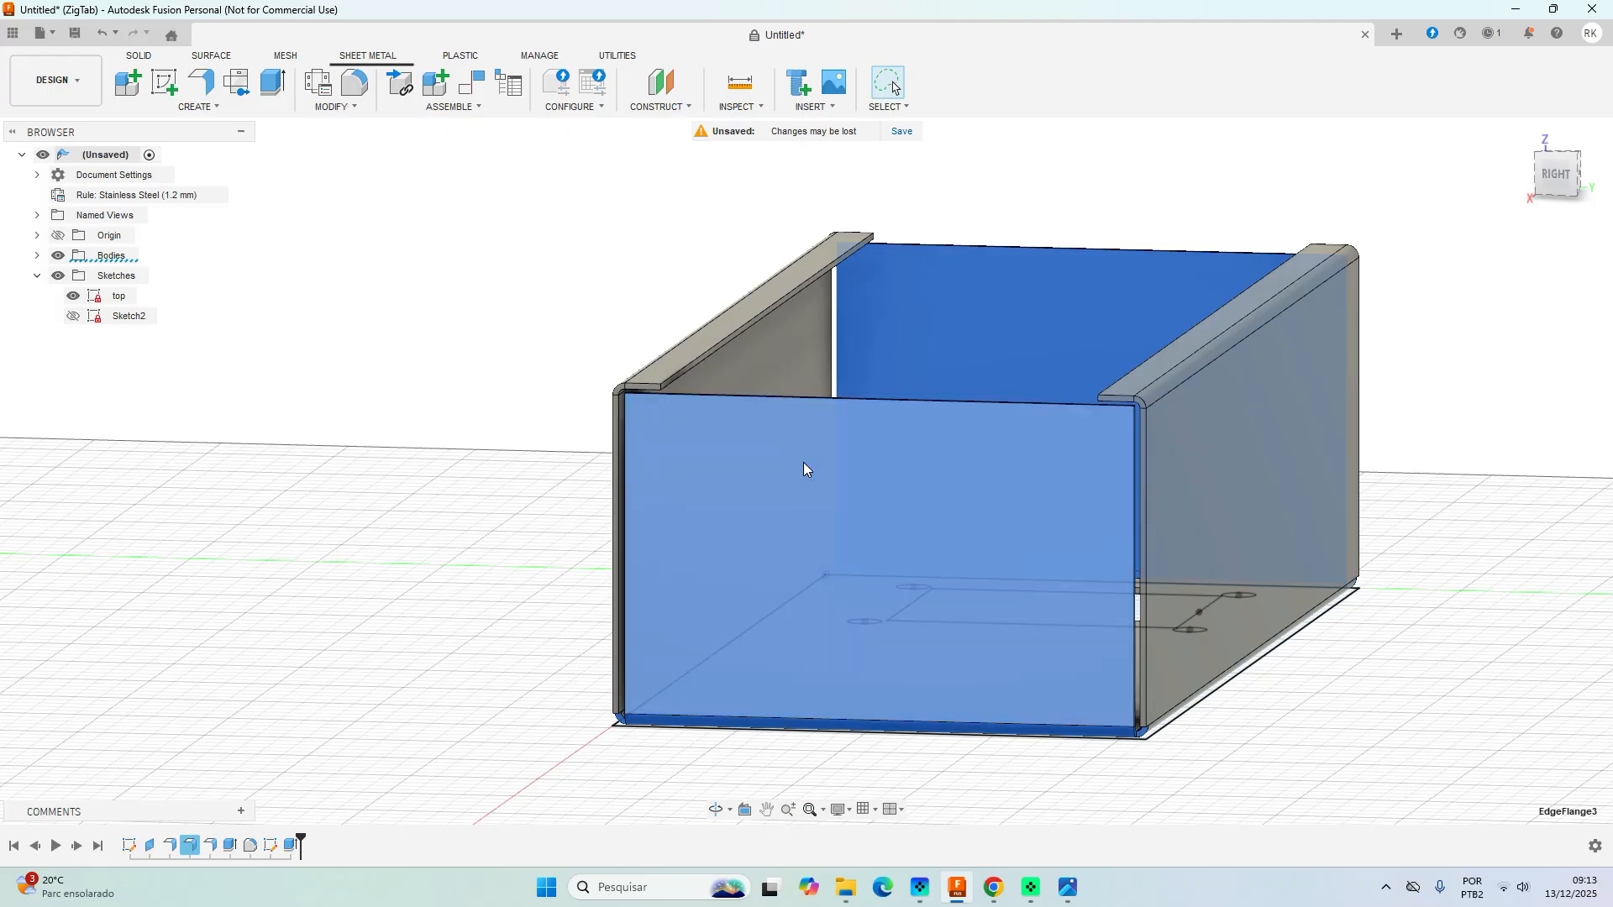
right_click(193, 846)
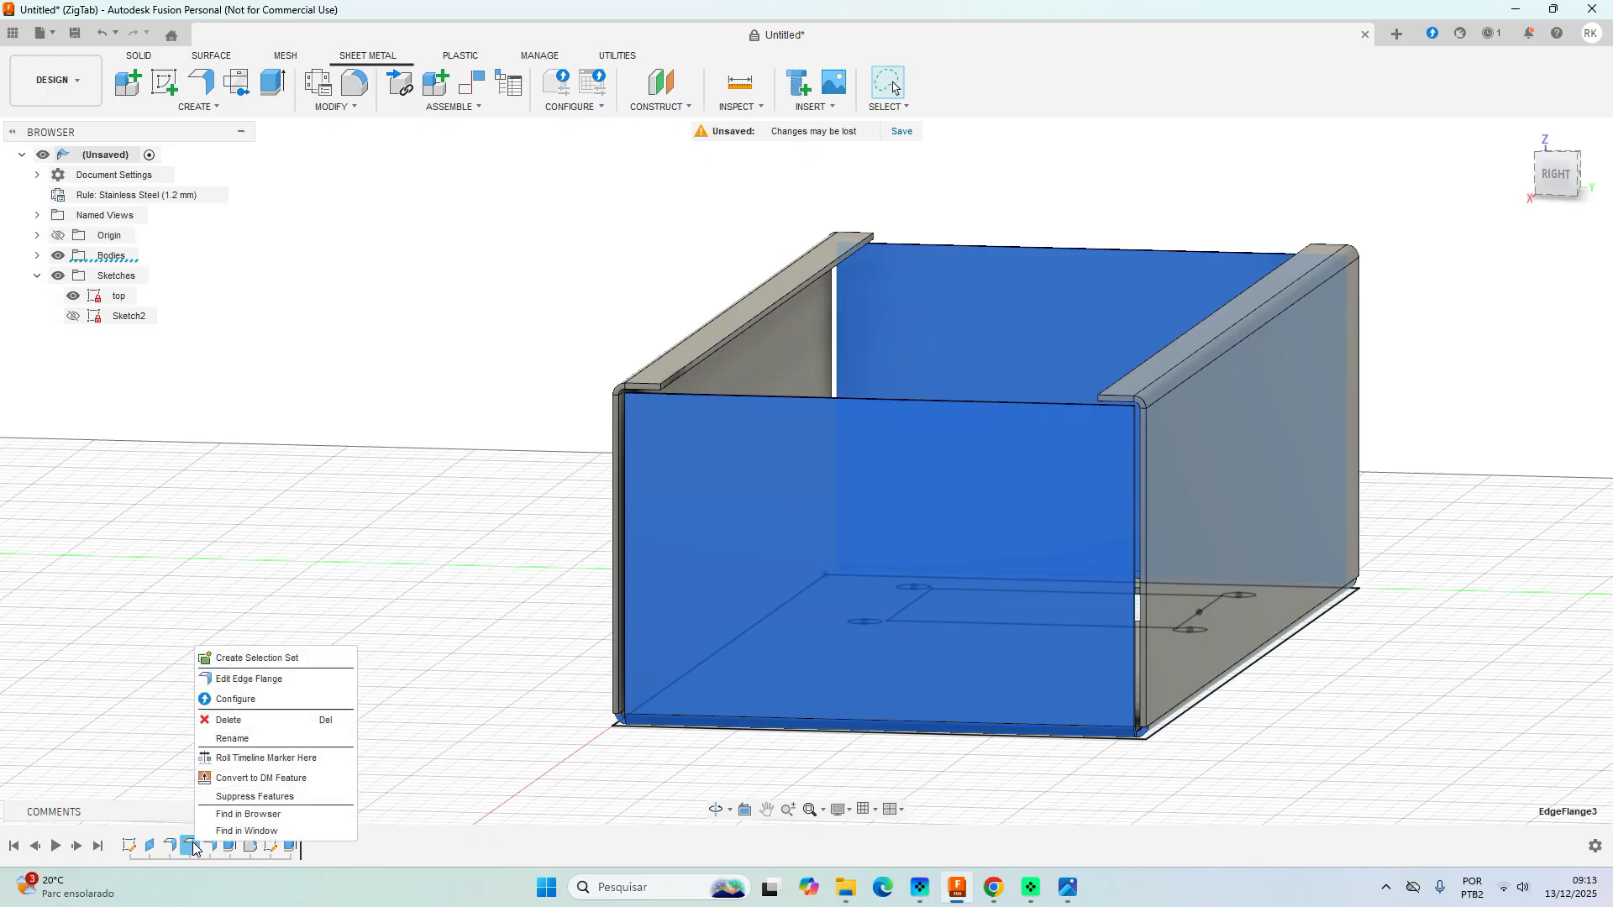
left_click(246, 679)
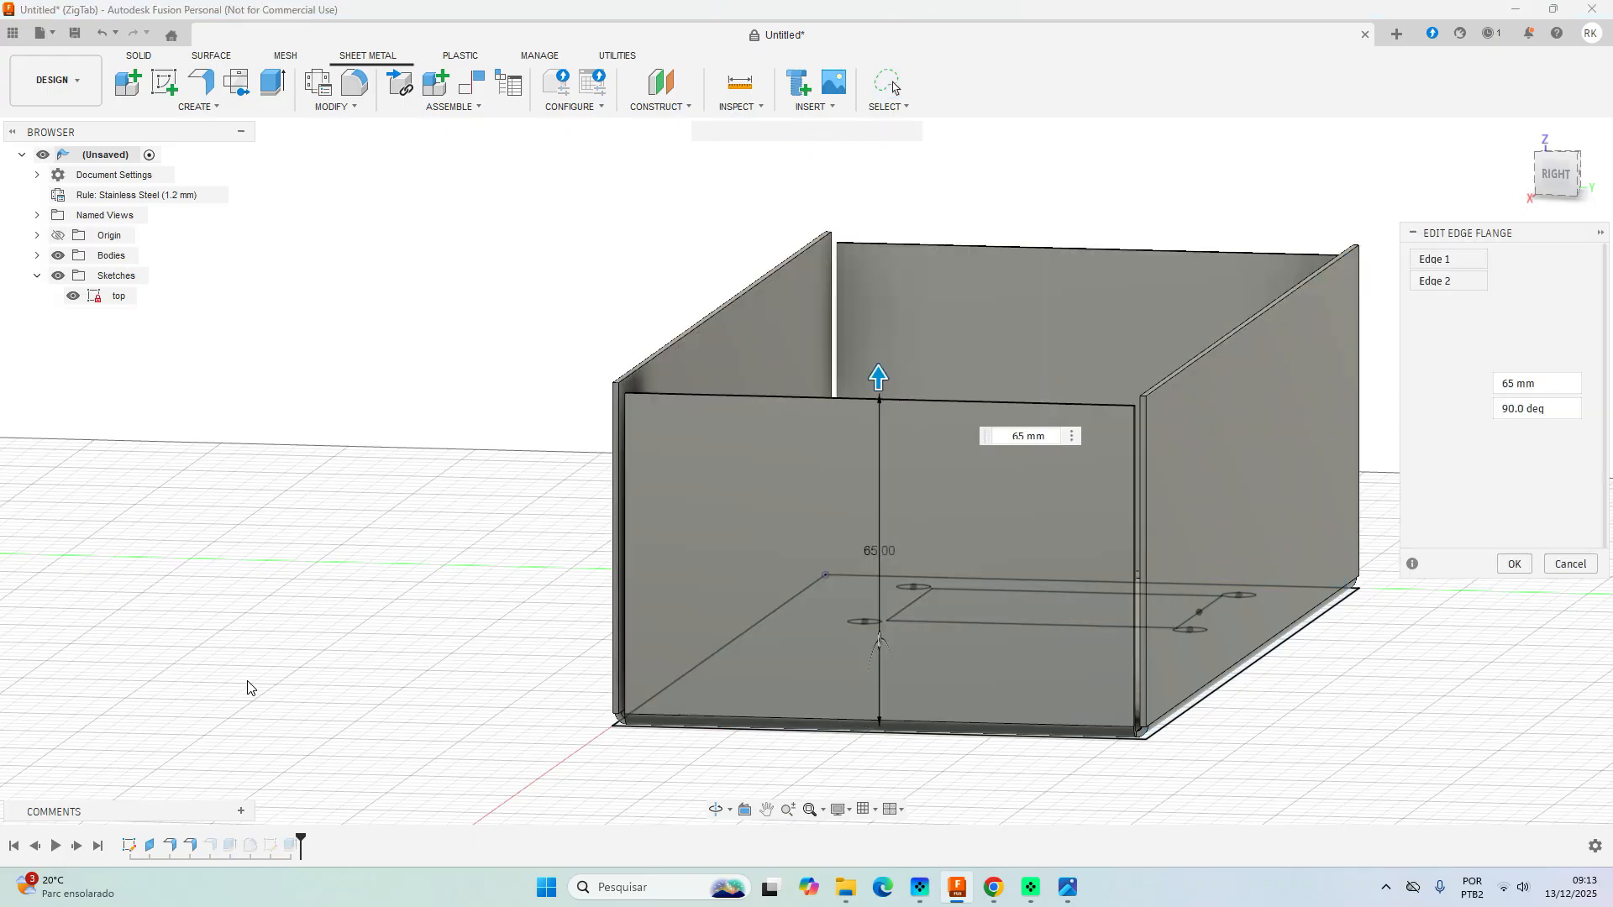
scroll(858, 387, "up", 3)
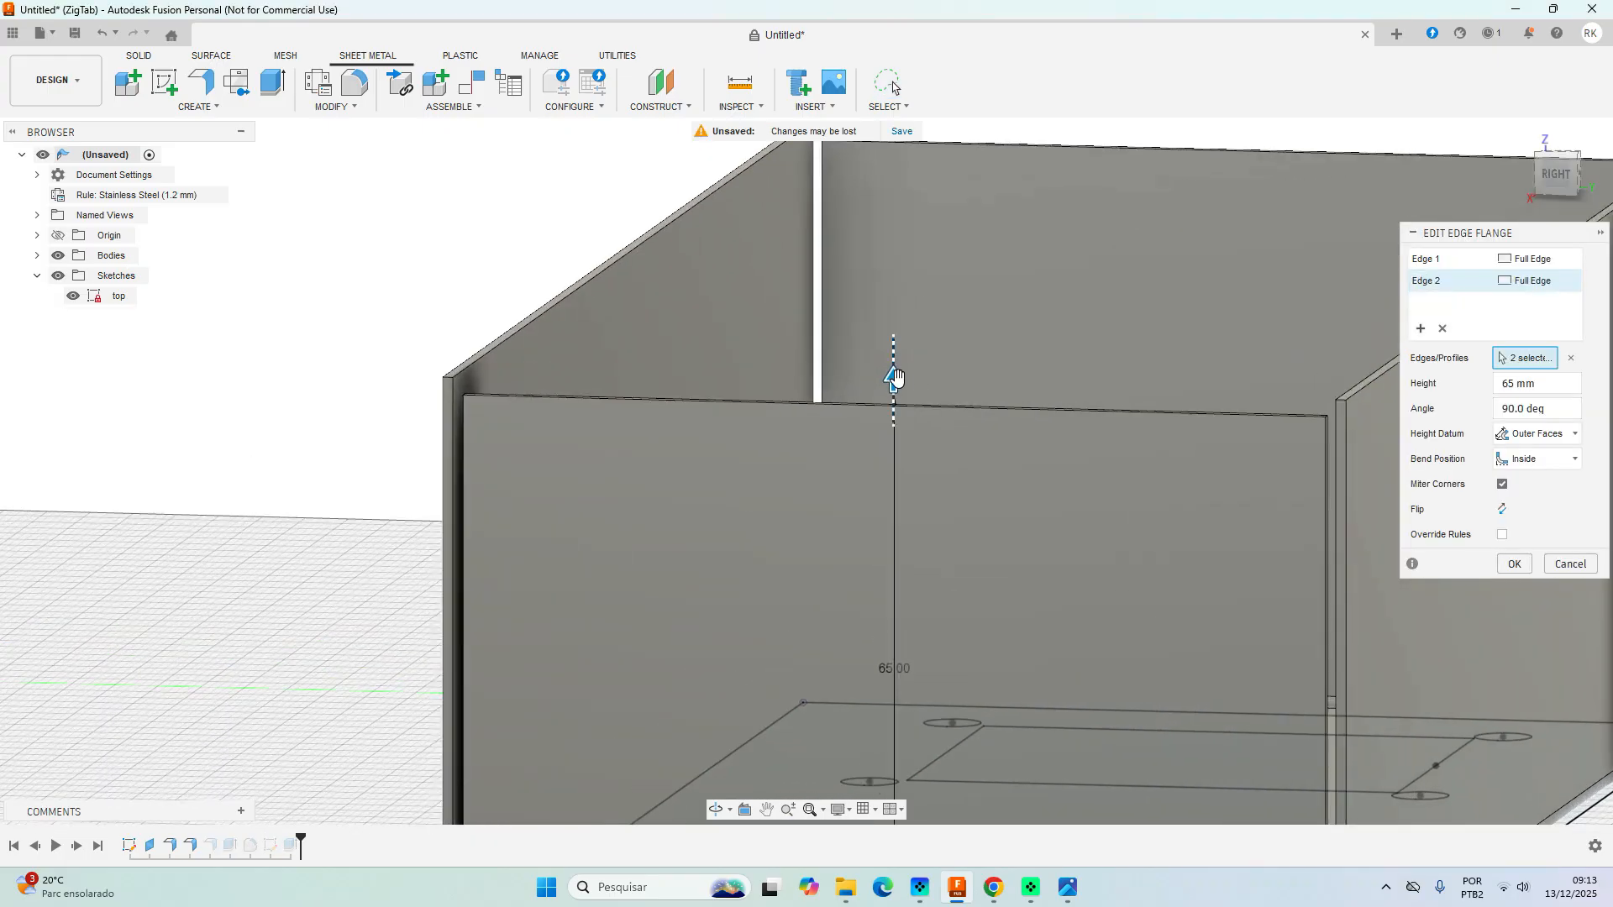
left_click_drag(896, 378, 896, 386)
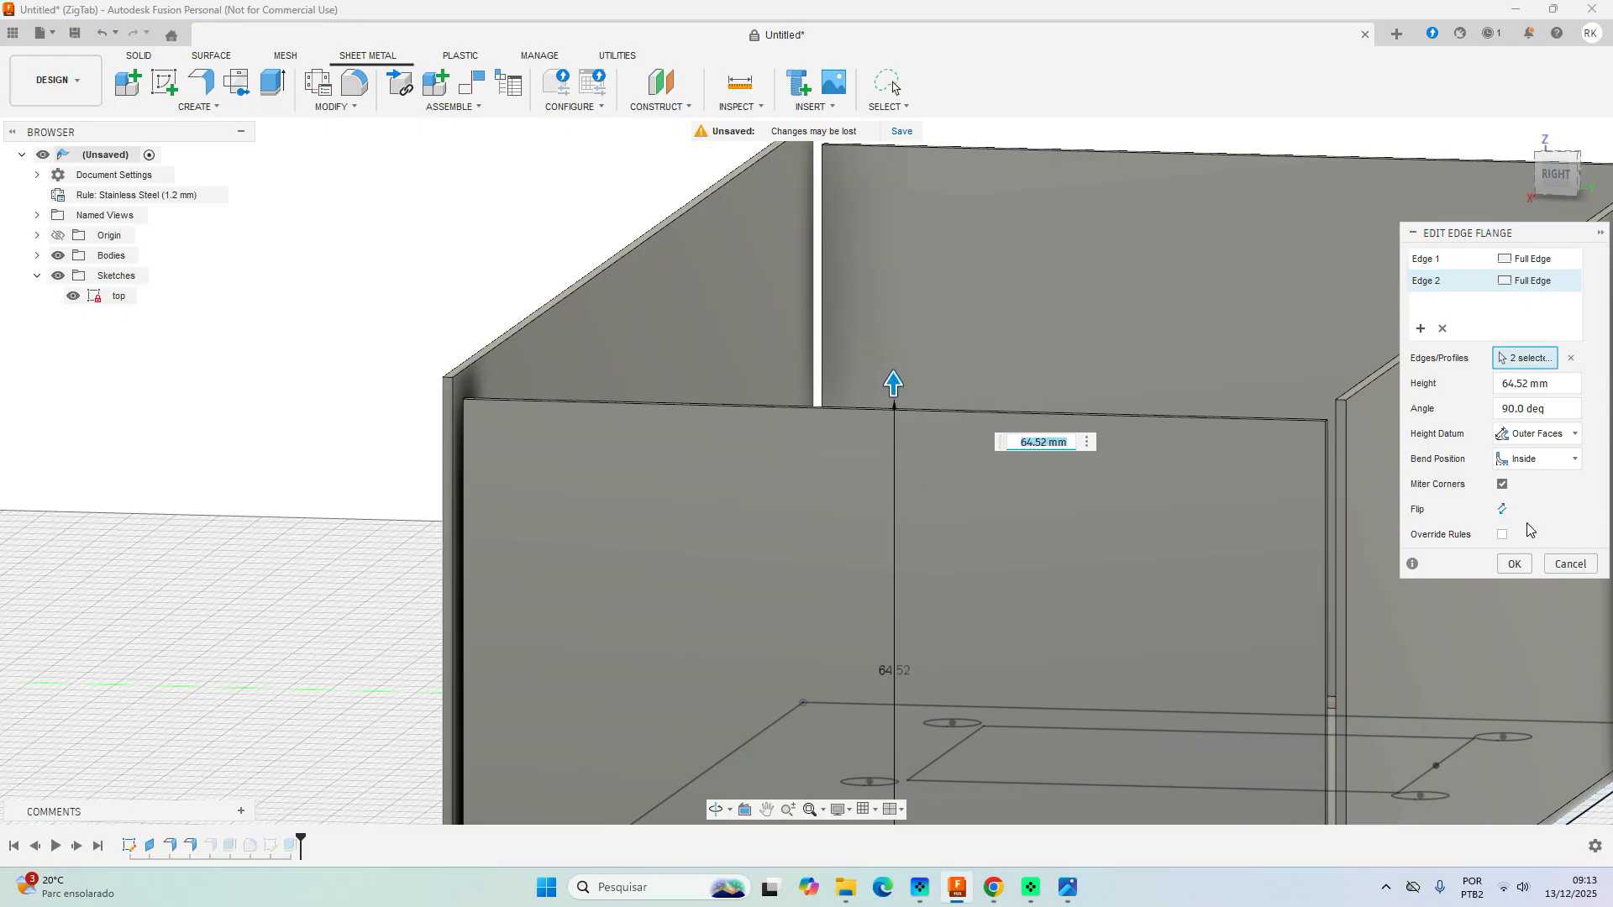
left_click(1563, 563)
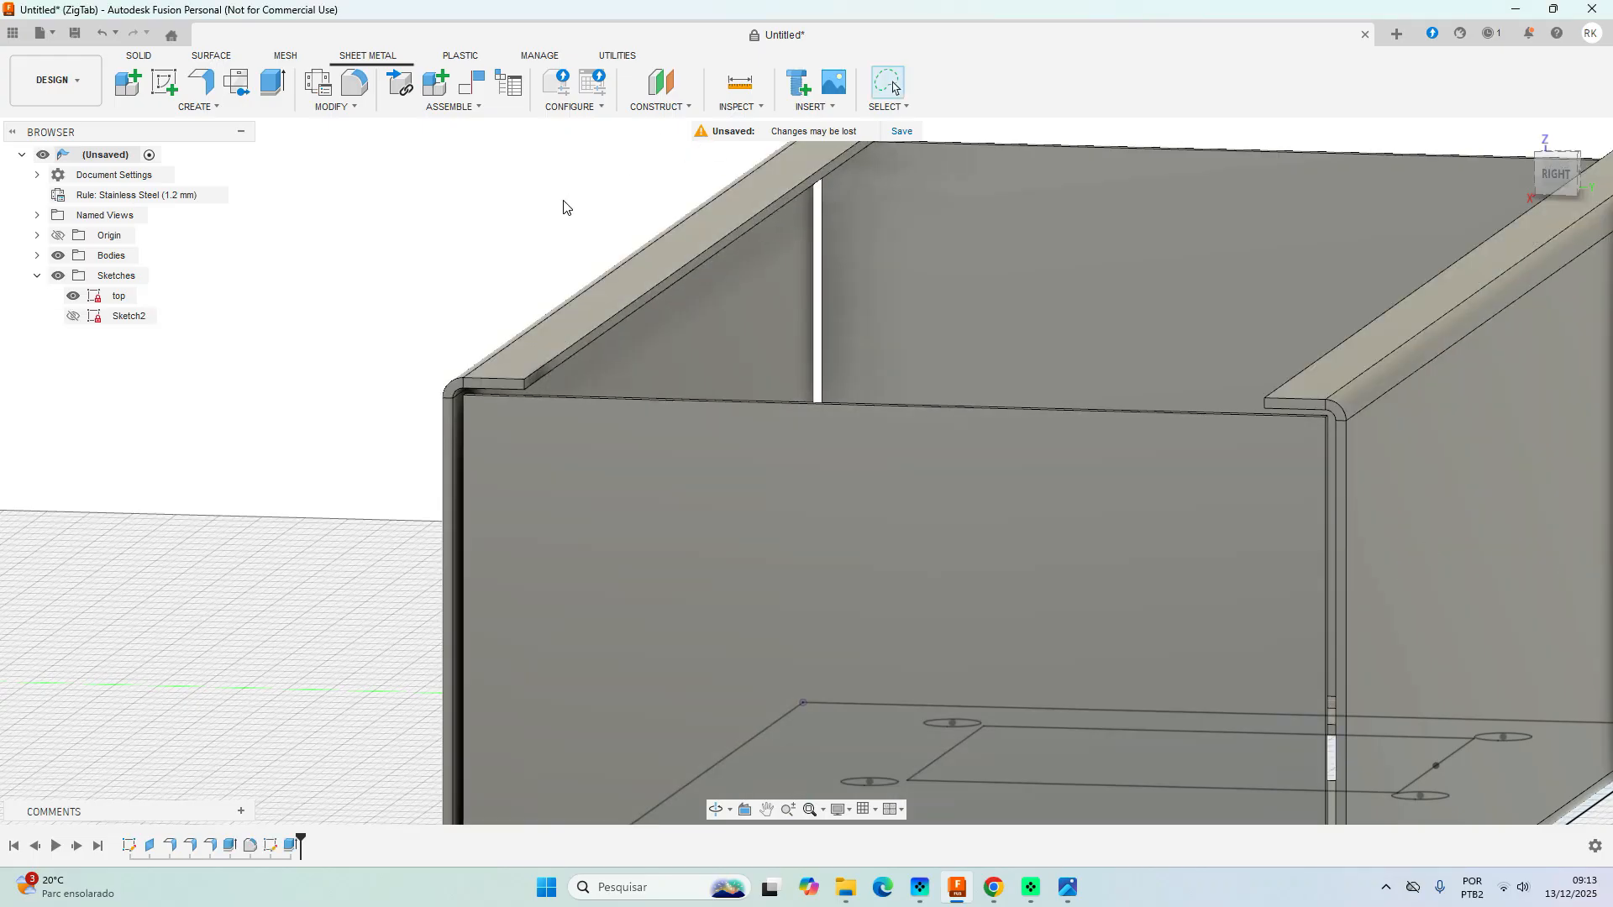
Measure the gap between the end panel's upper edge face and the underside of the adjacent bent flange.
scroll(447, 364, "up", 5)
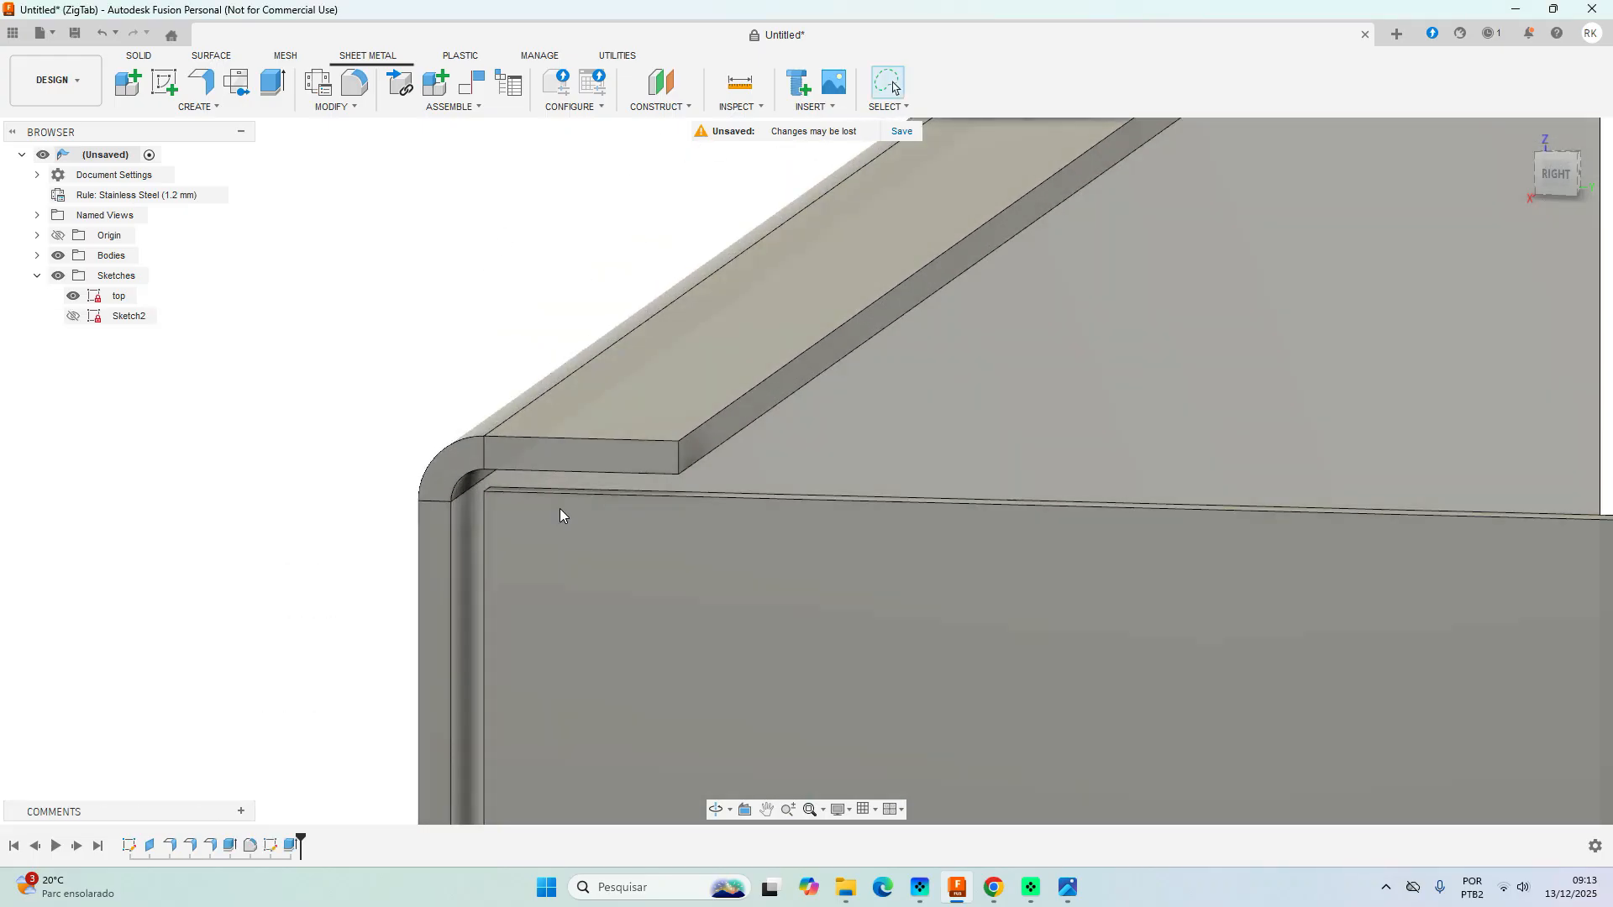
scroll(563, 494, "up", 4)
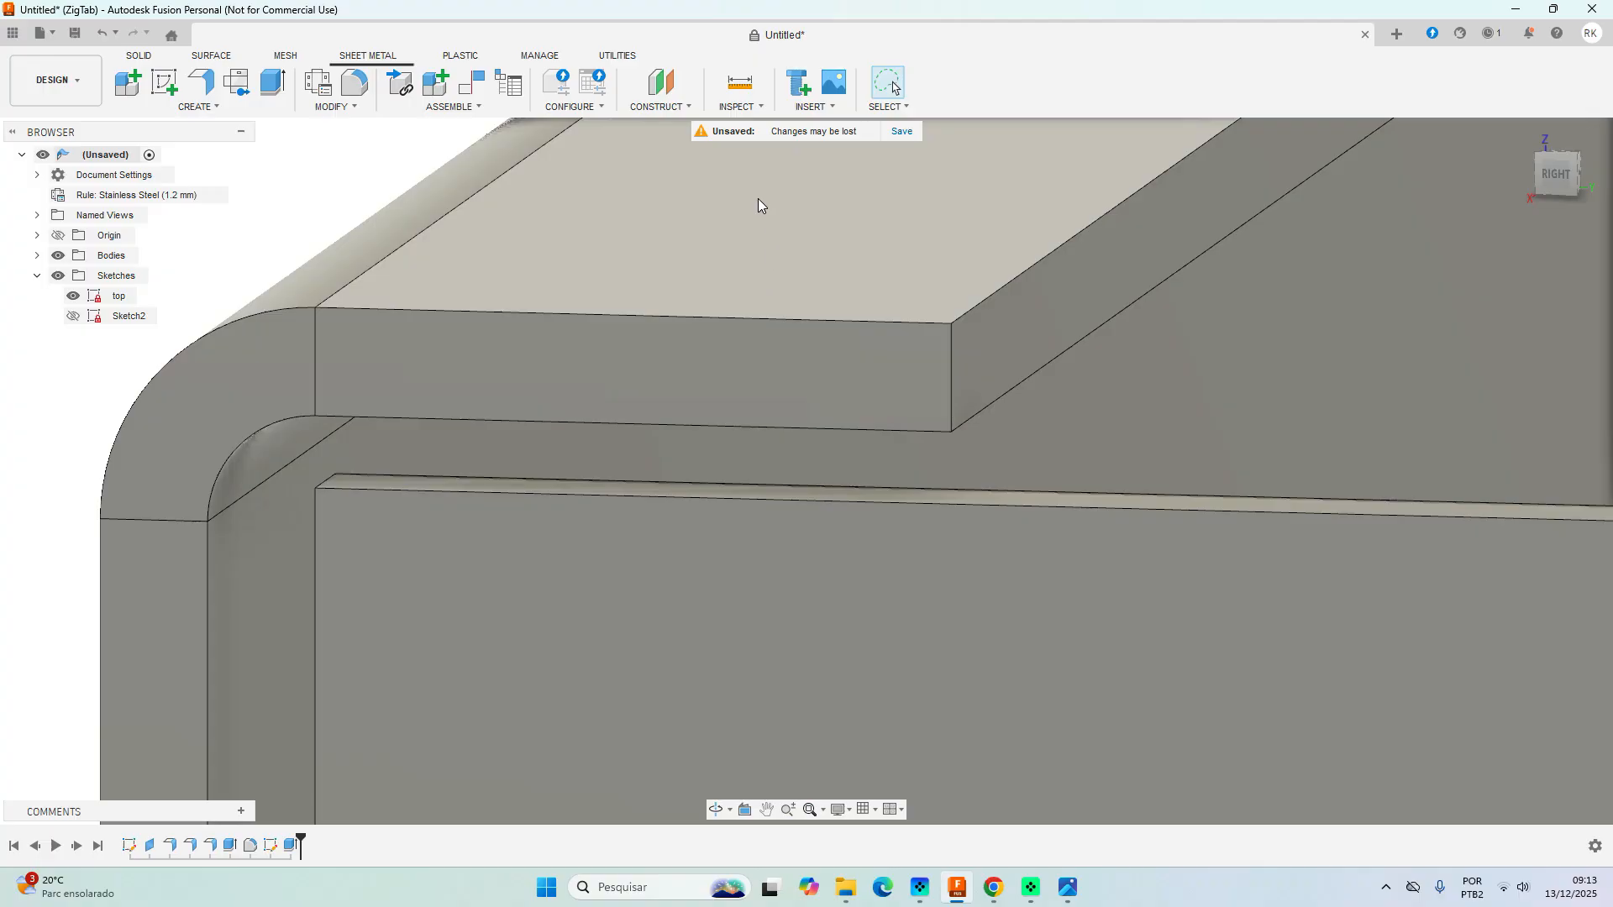
left_click(739, 97)
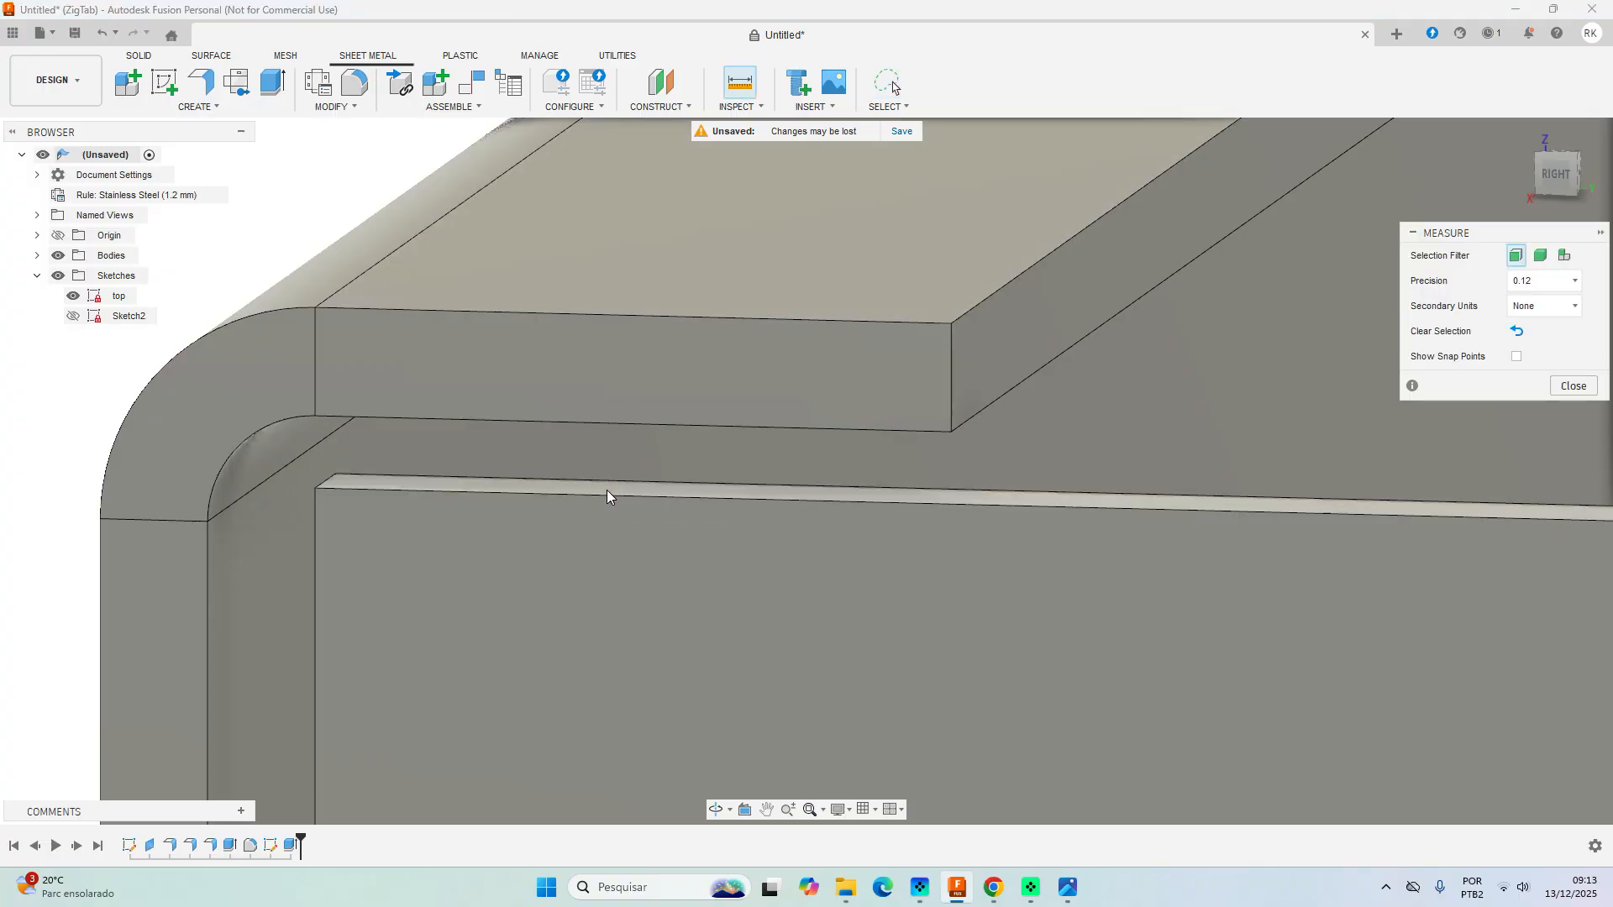
left_click(607, 491)
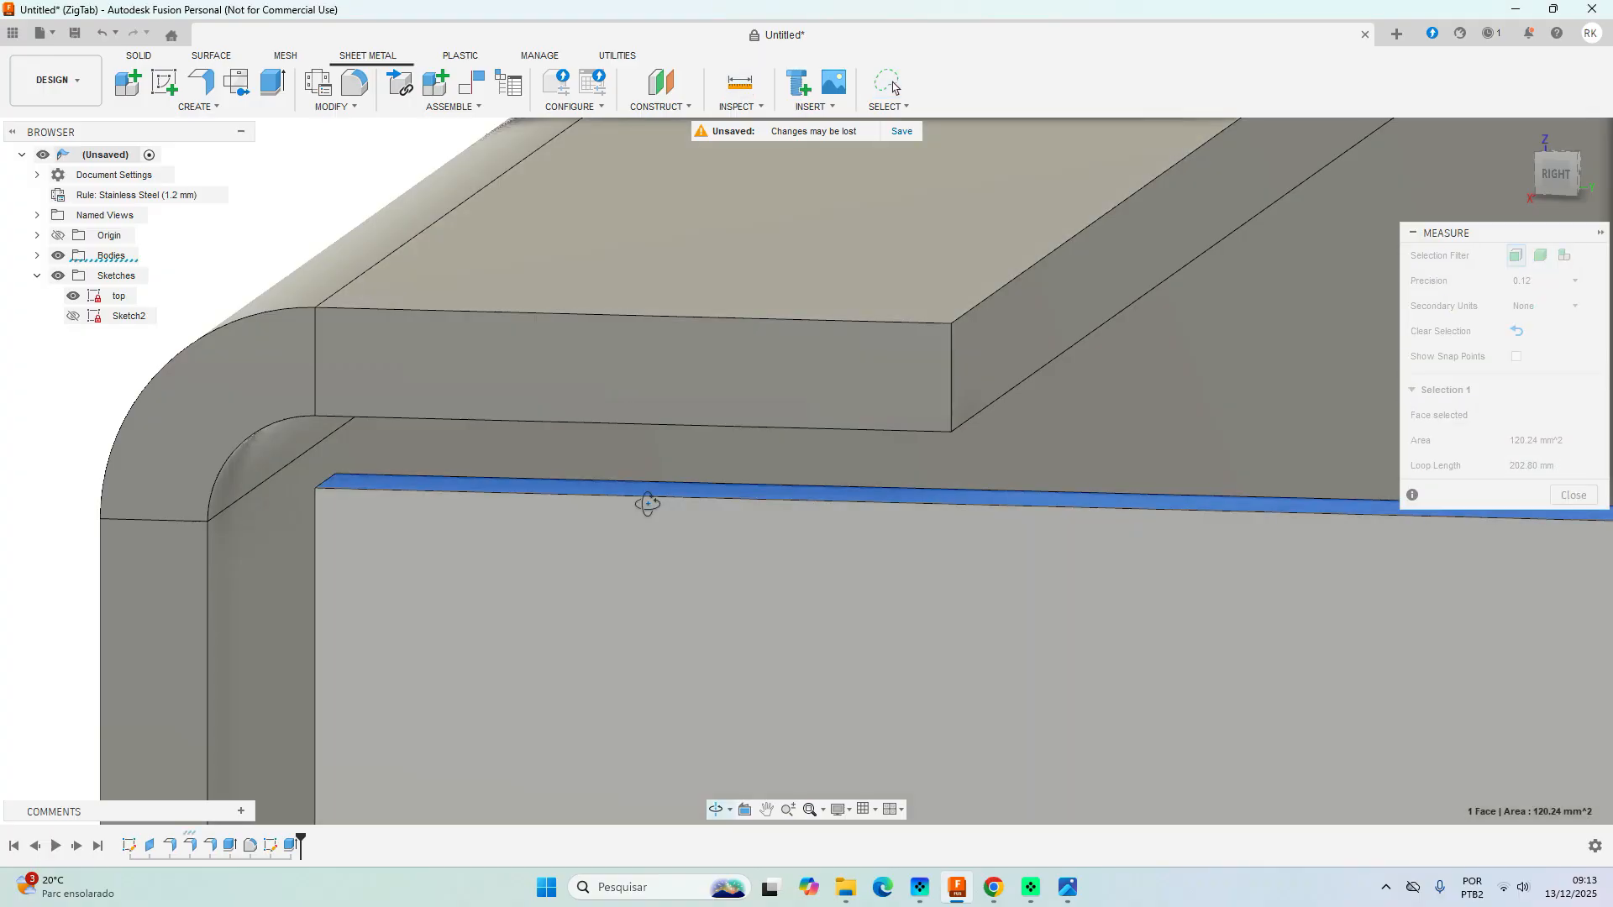
middle_click_drag(647, 504, 658, 459, "shift")
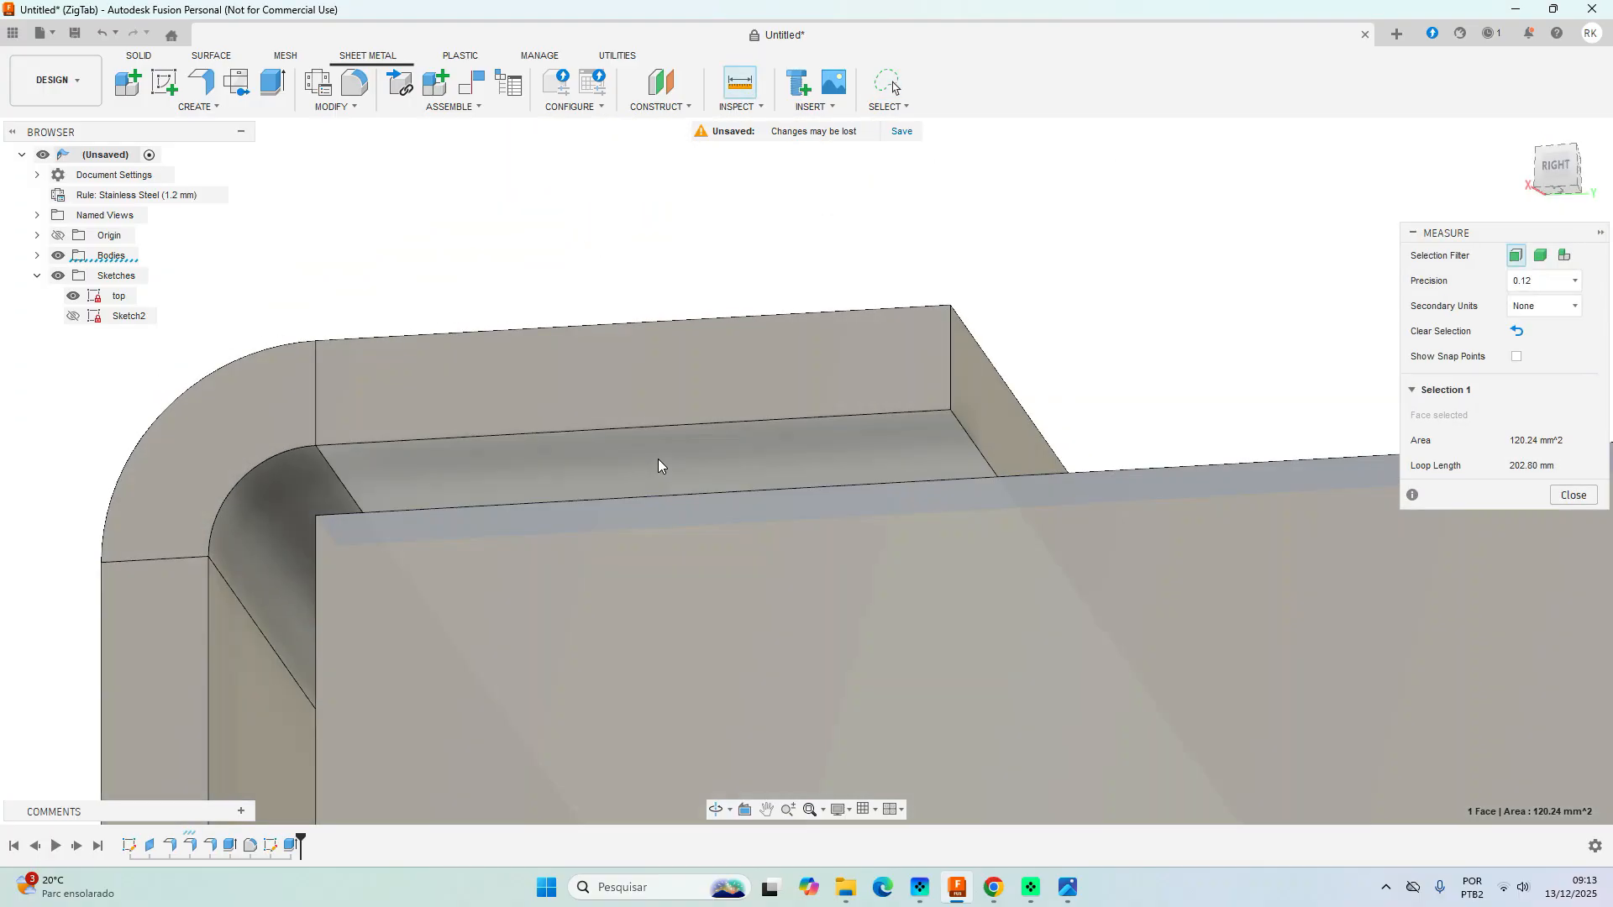
left_click(659, 455)
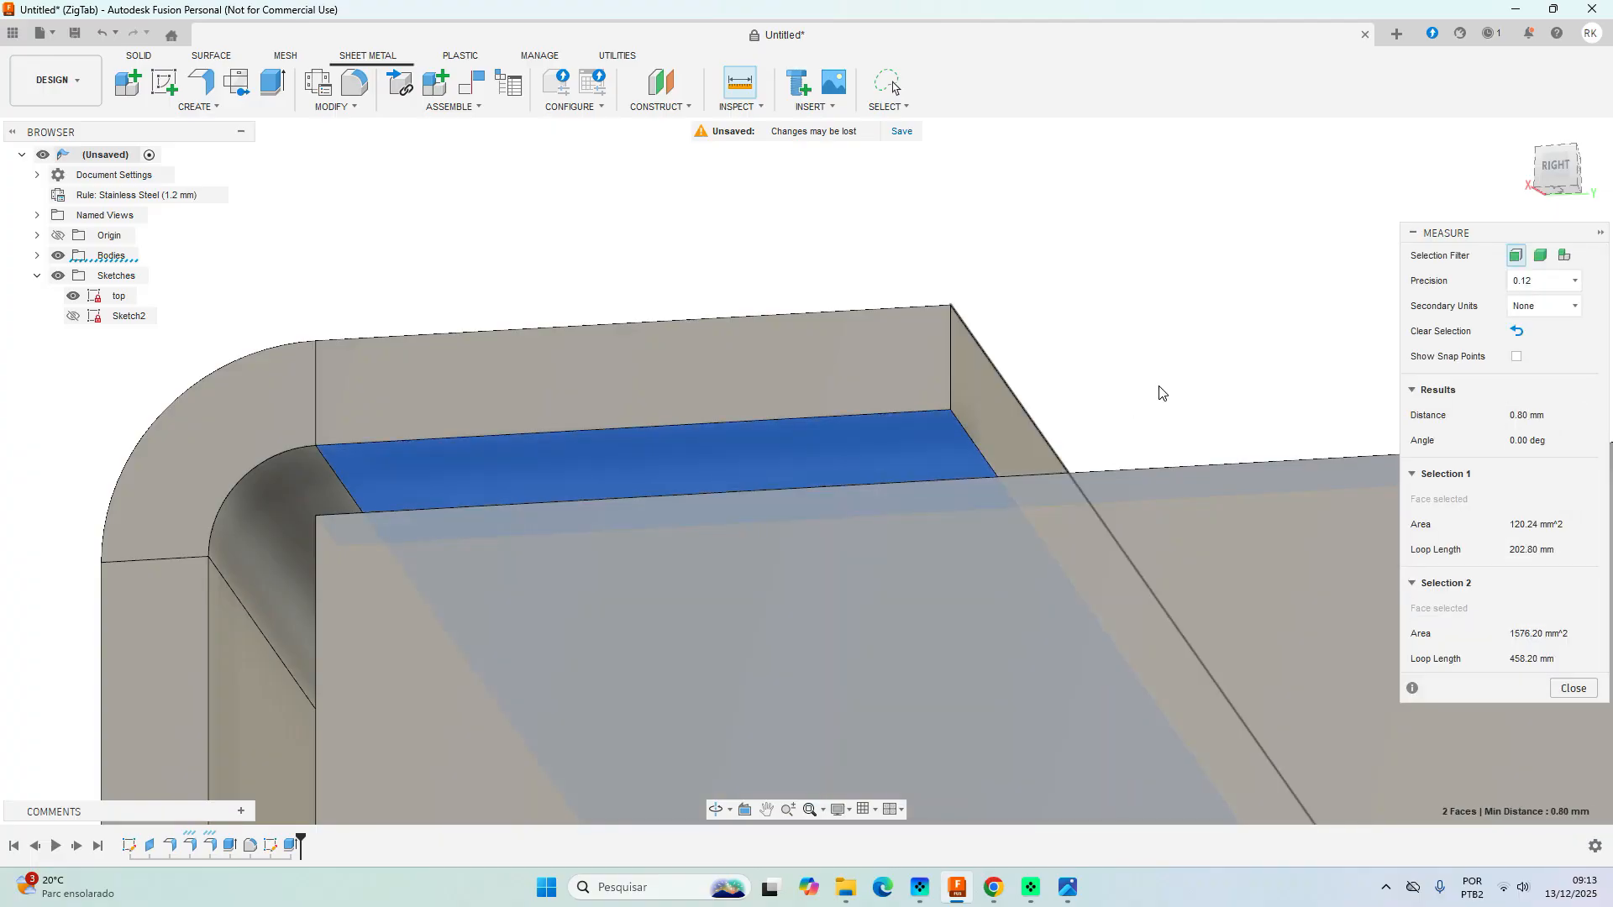
middle_click_drag(1159, 385, 1050, 374, "shift")
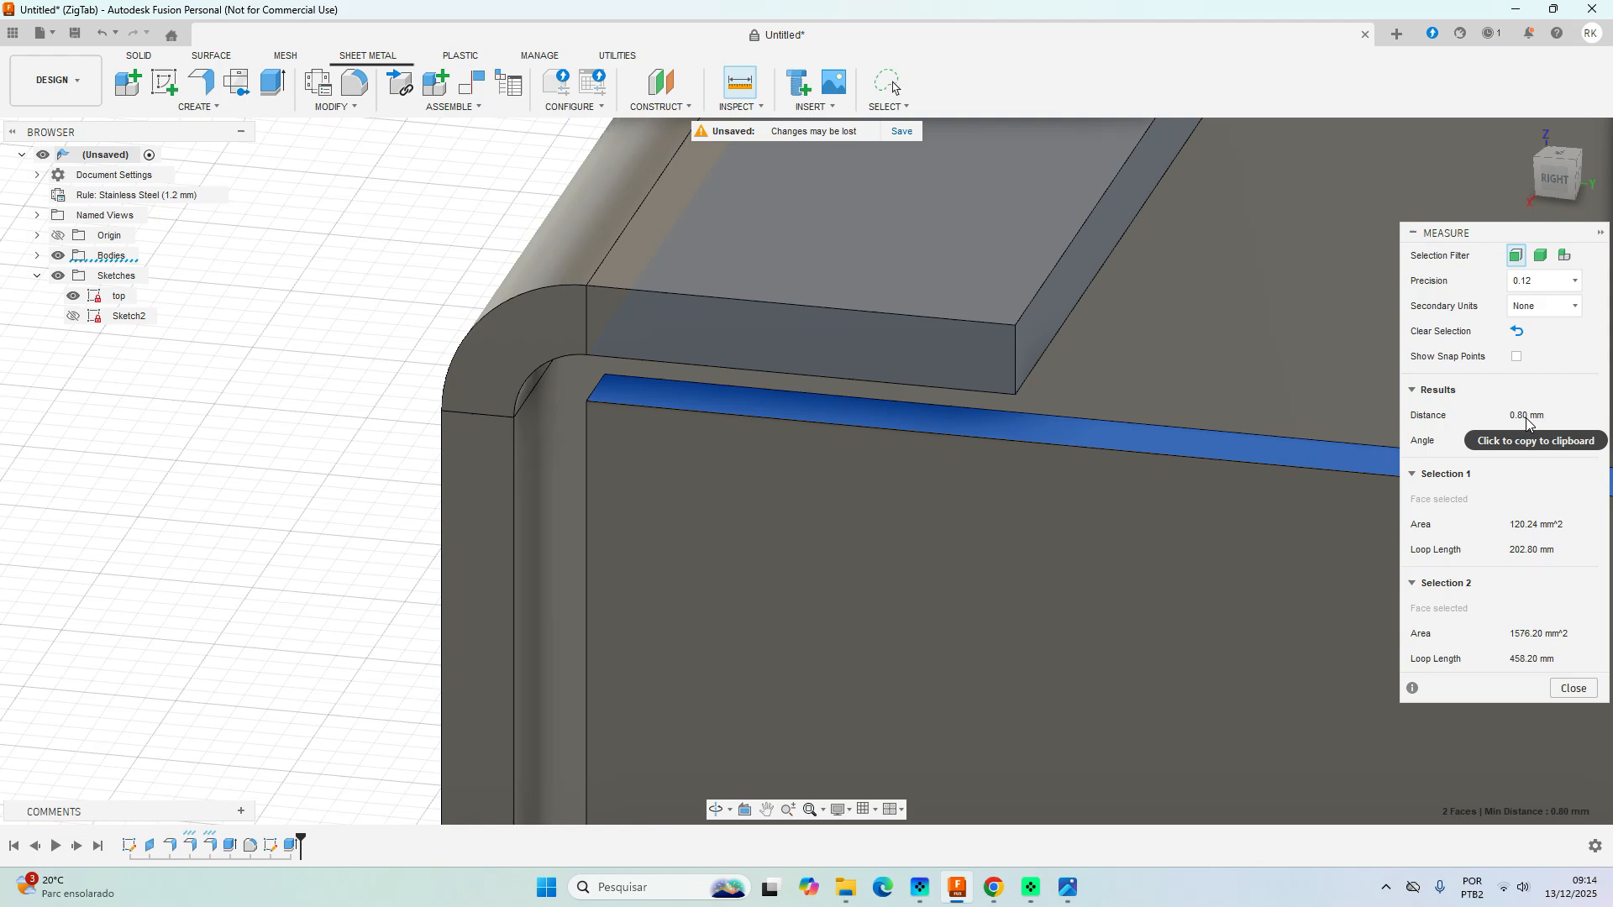
left_click(1573, 688)
Edit the edge flange that forms the two end panels and set its height to 64.8 mm.
scroll(252, 611, "down", 5)
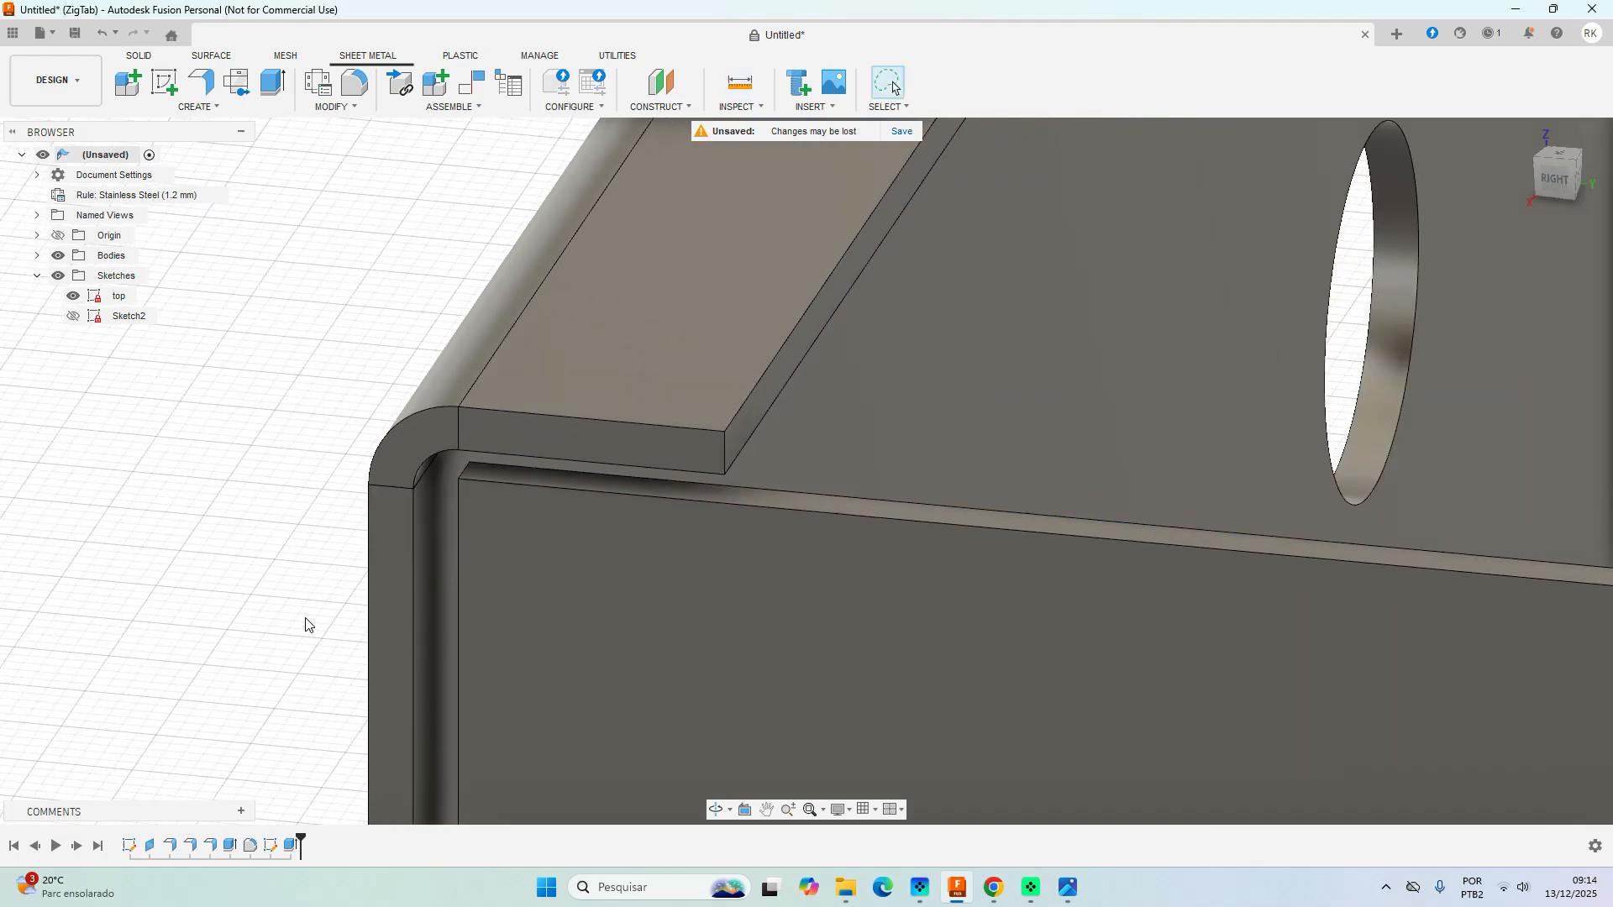
scroll(360, 631, "down", 4)
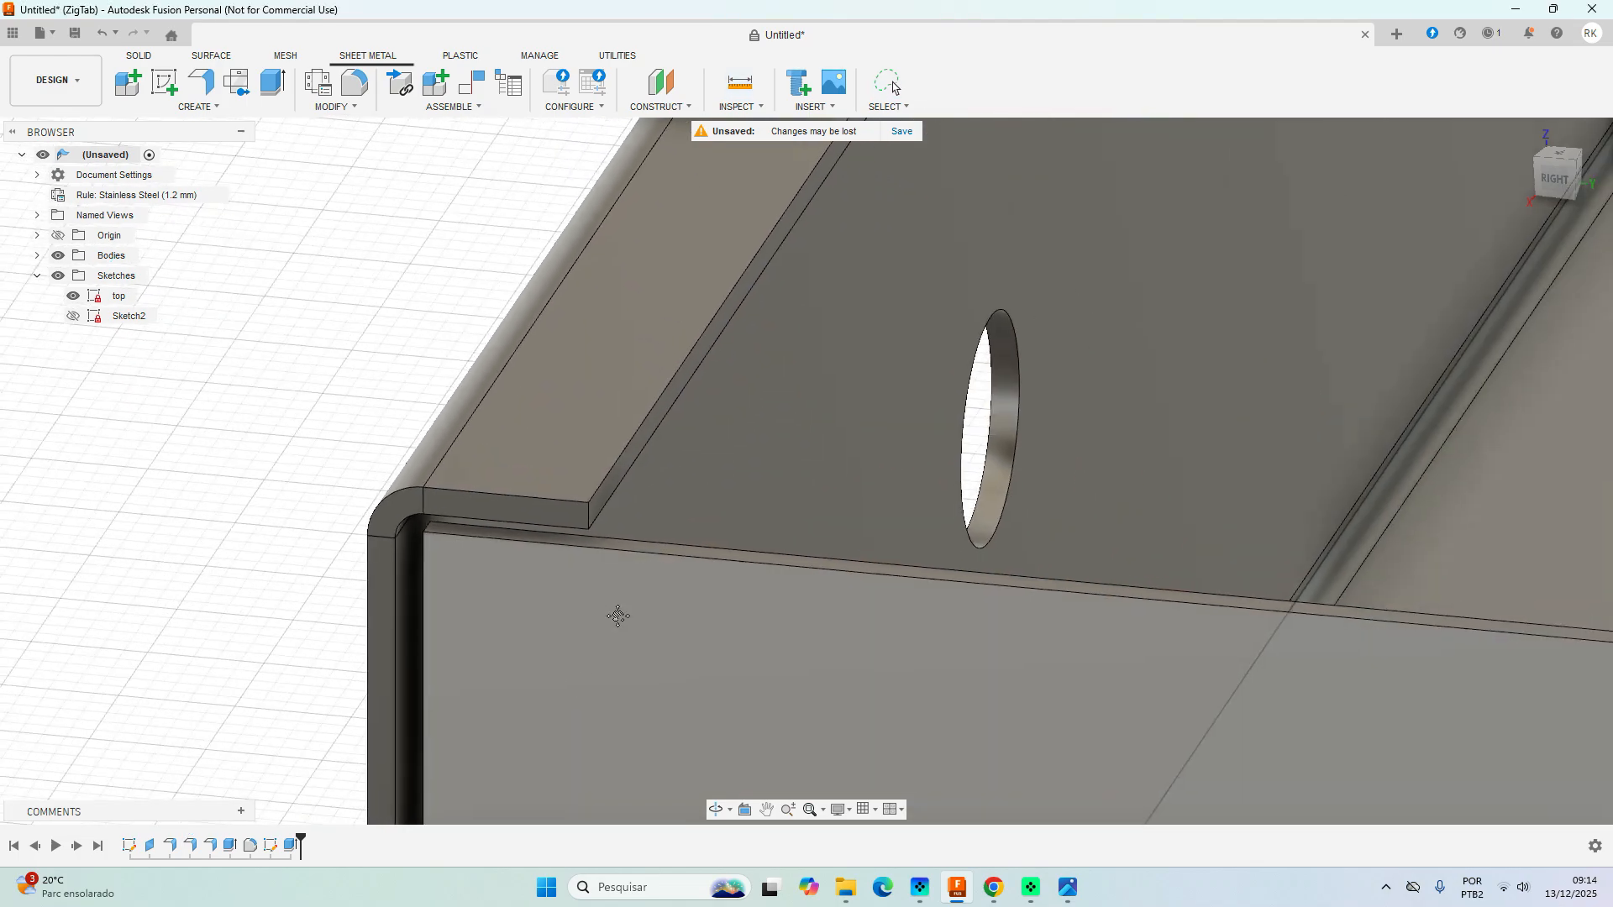
left_click(193, 851)
right_click(193, 851)
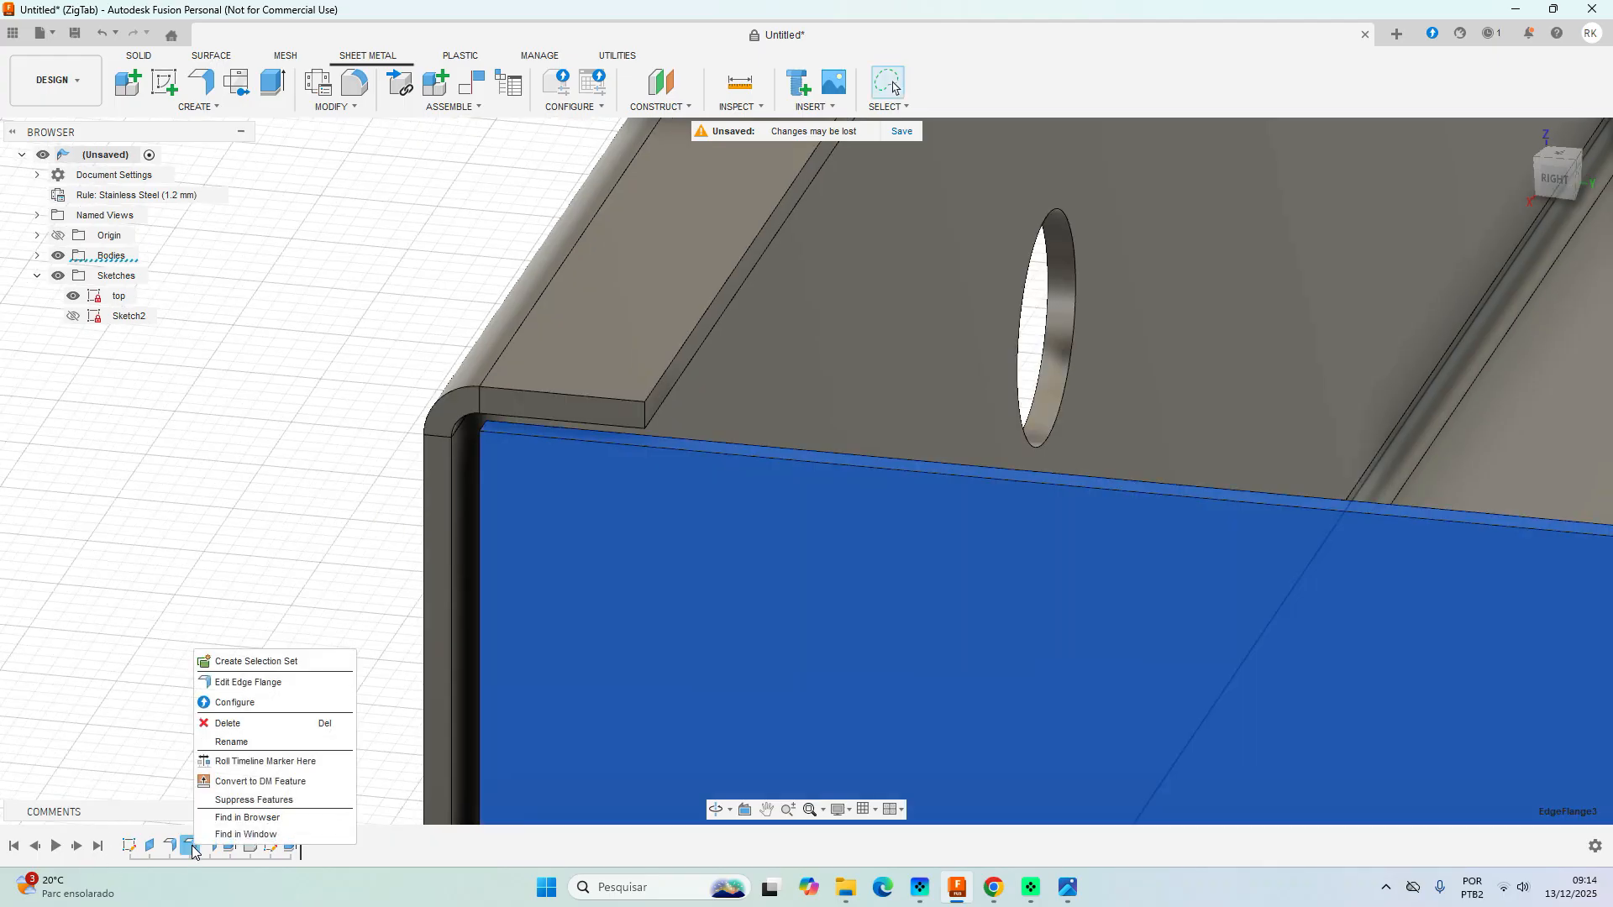
left_click(242, 683)
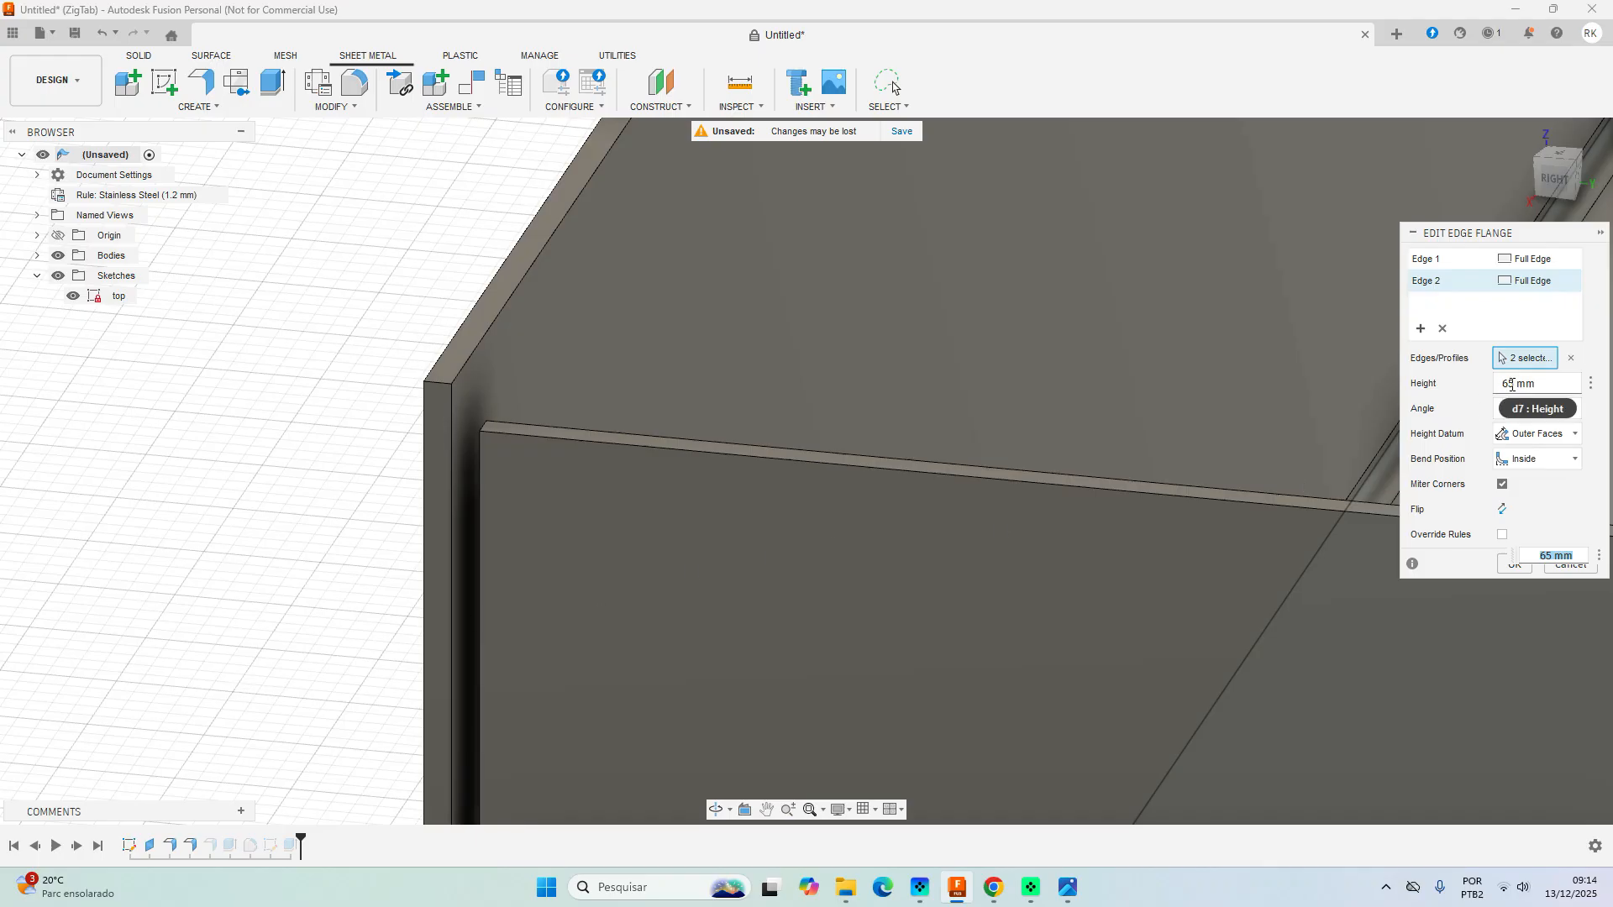
left_click_drag(1513, 384, 1512, 384)
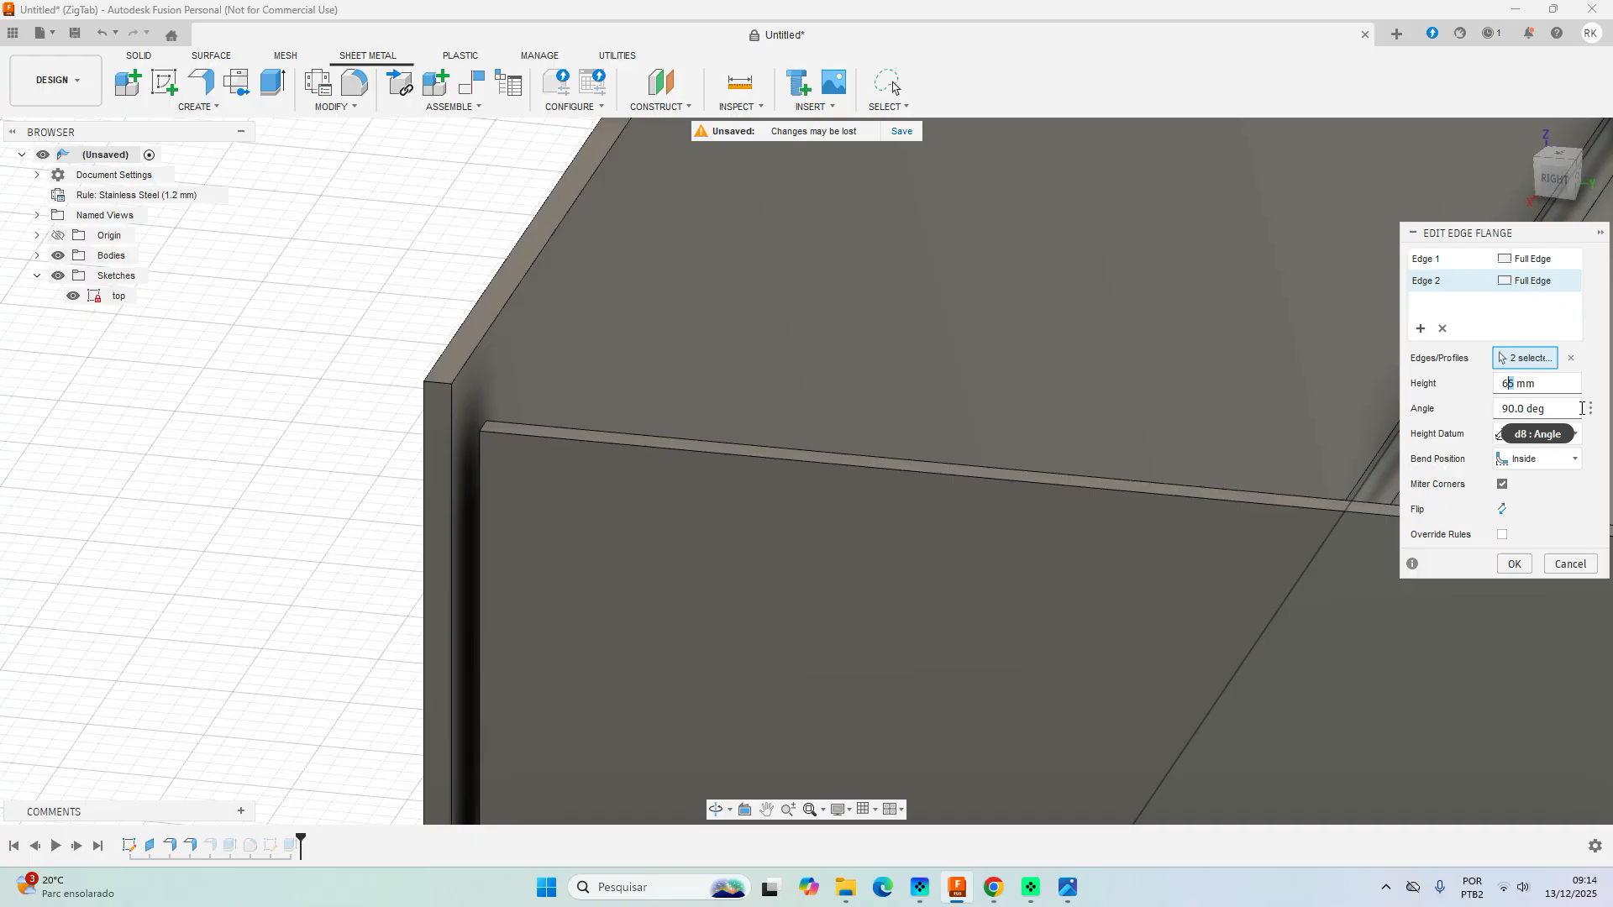
type("4")
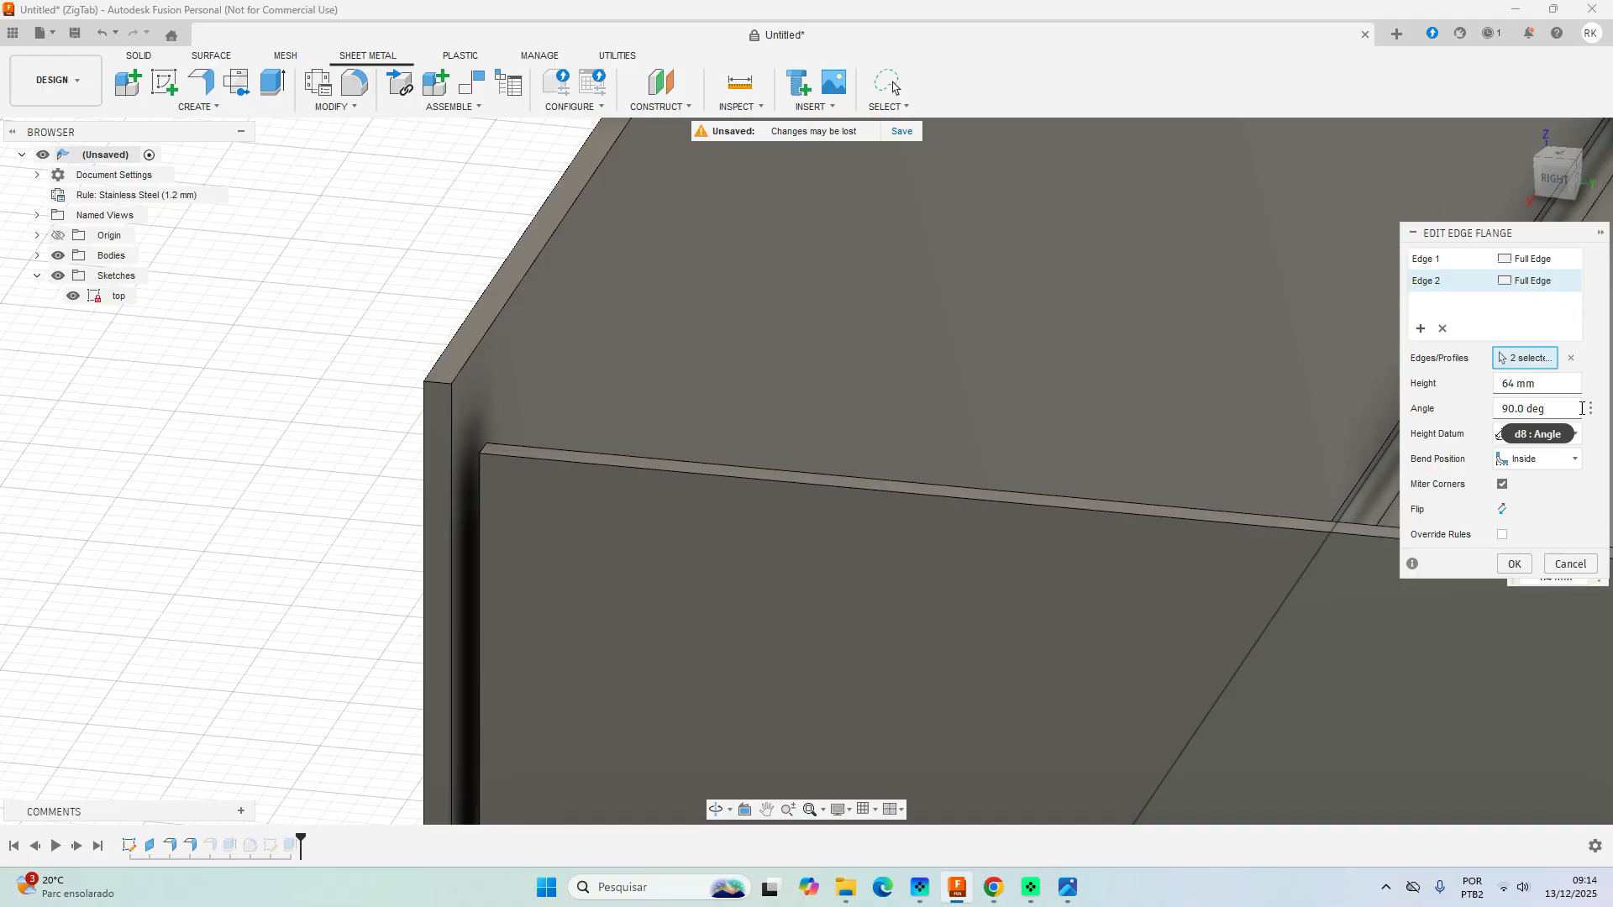
type(".8")
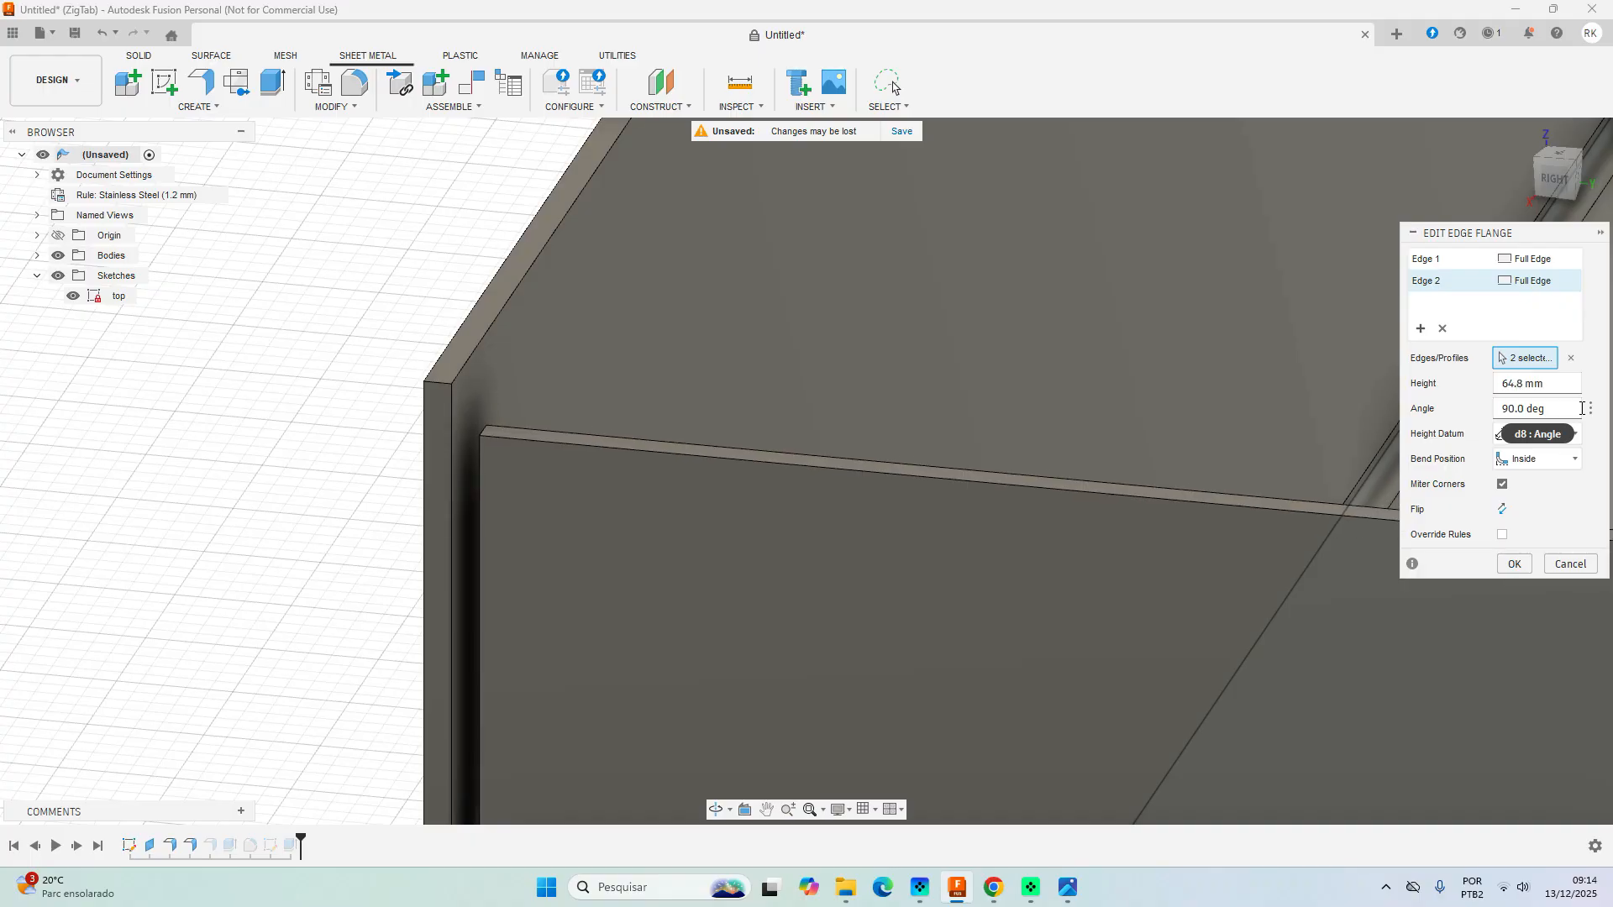
left_click(1517, 568)
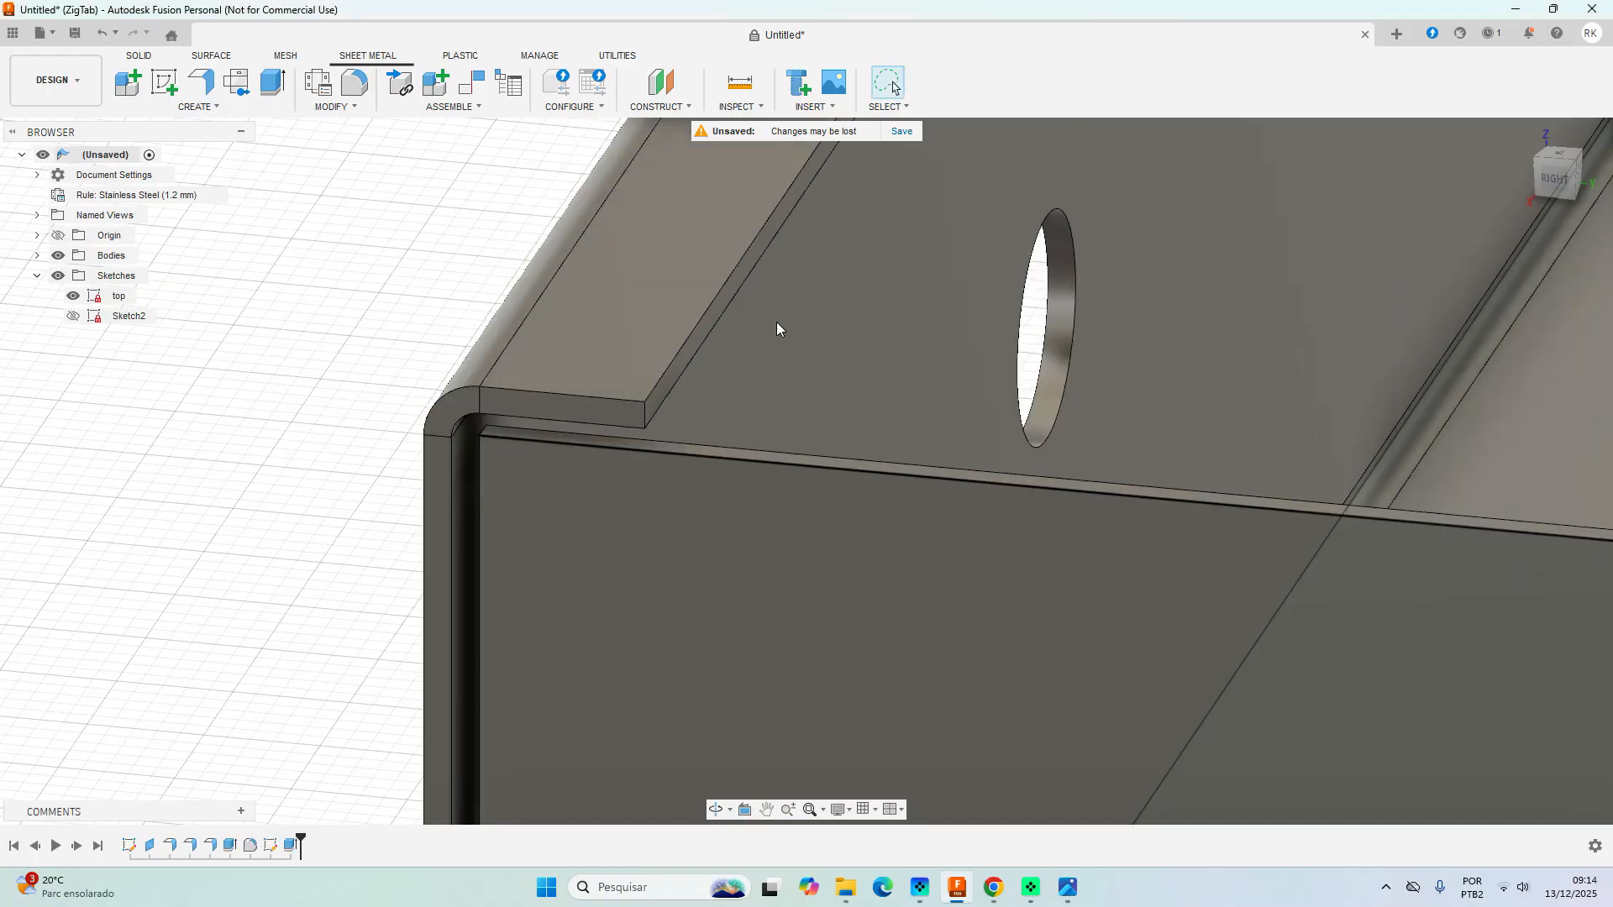
Measure the distance between the end panel's upper edge face and the underside of the bent flange above it.
left_click(743, 88)
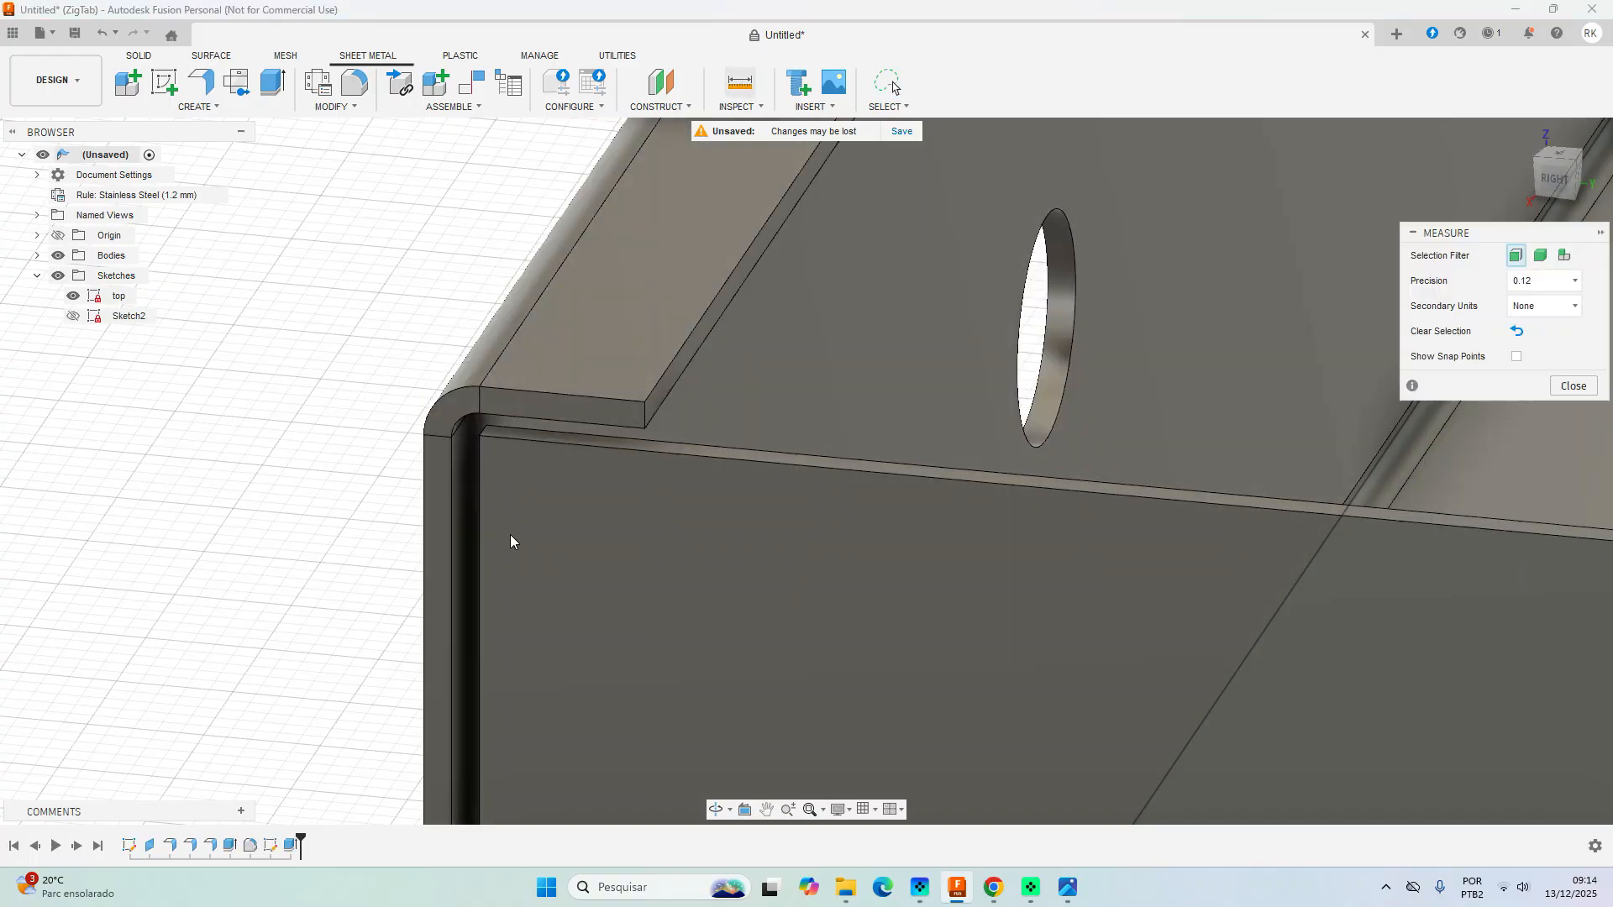
left_click(597, 444)
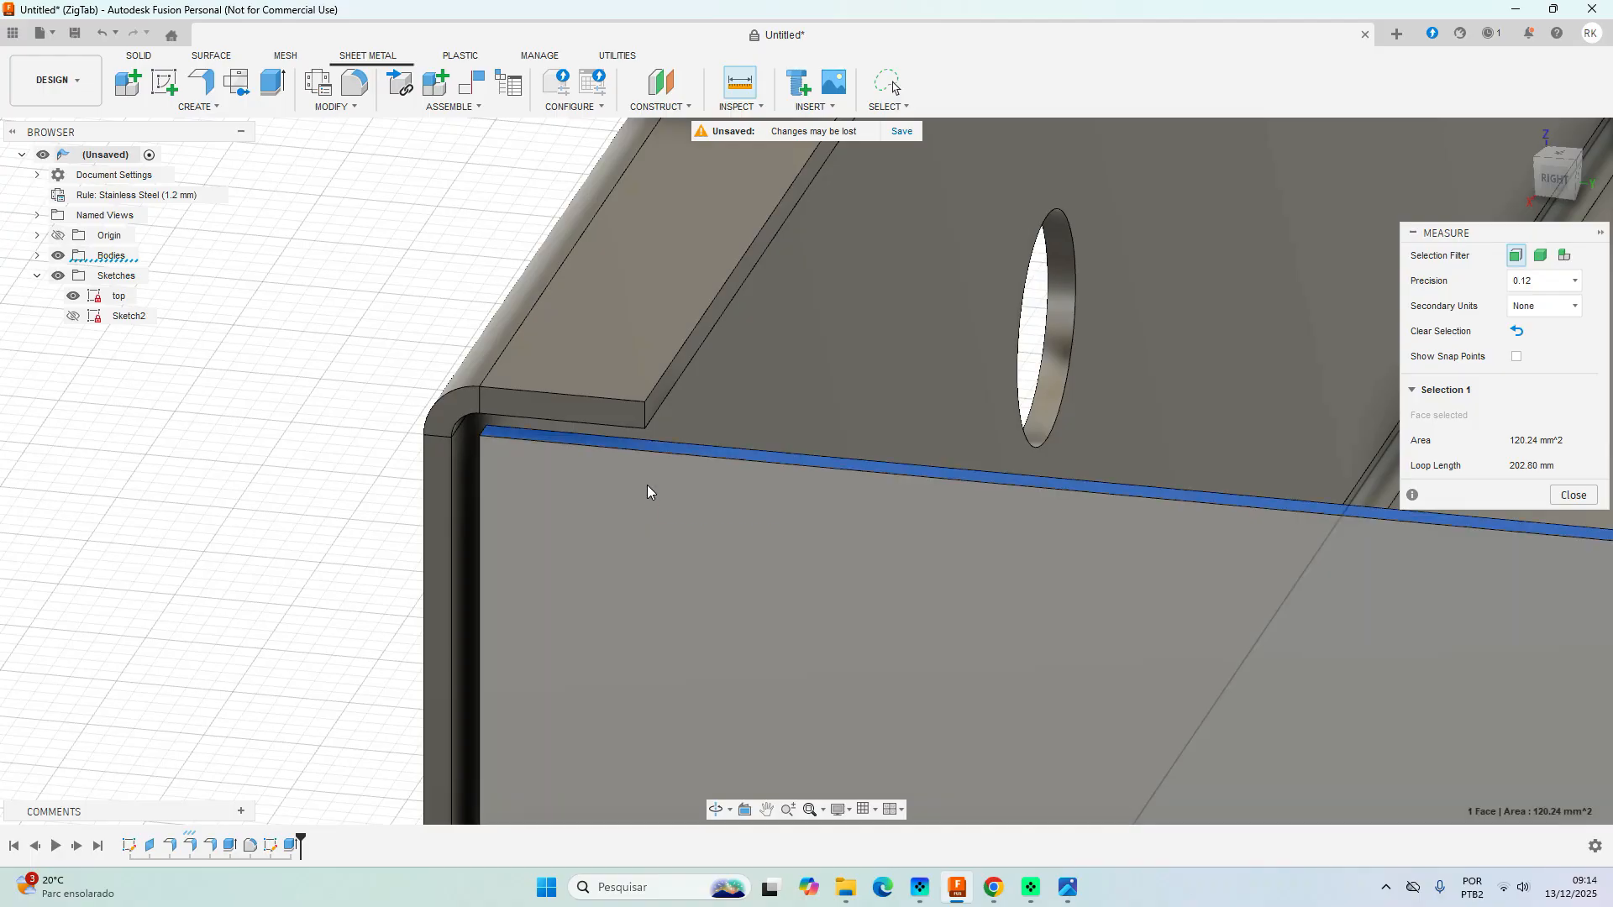
middle_click_drag(647, 486, 639, 439, "shift")
left_click(639, 438)
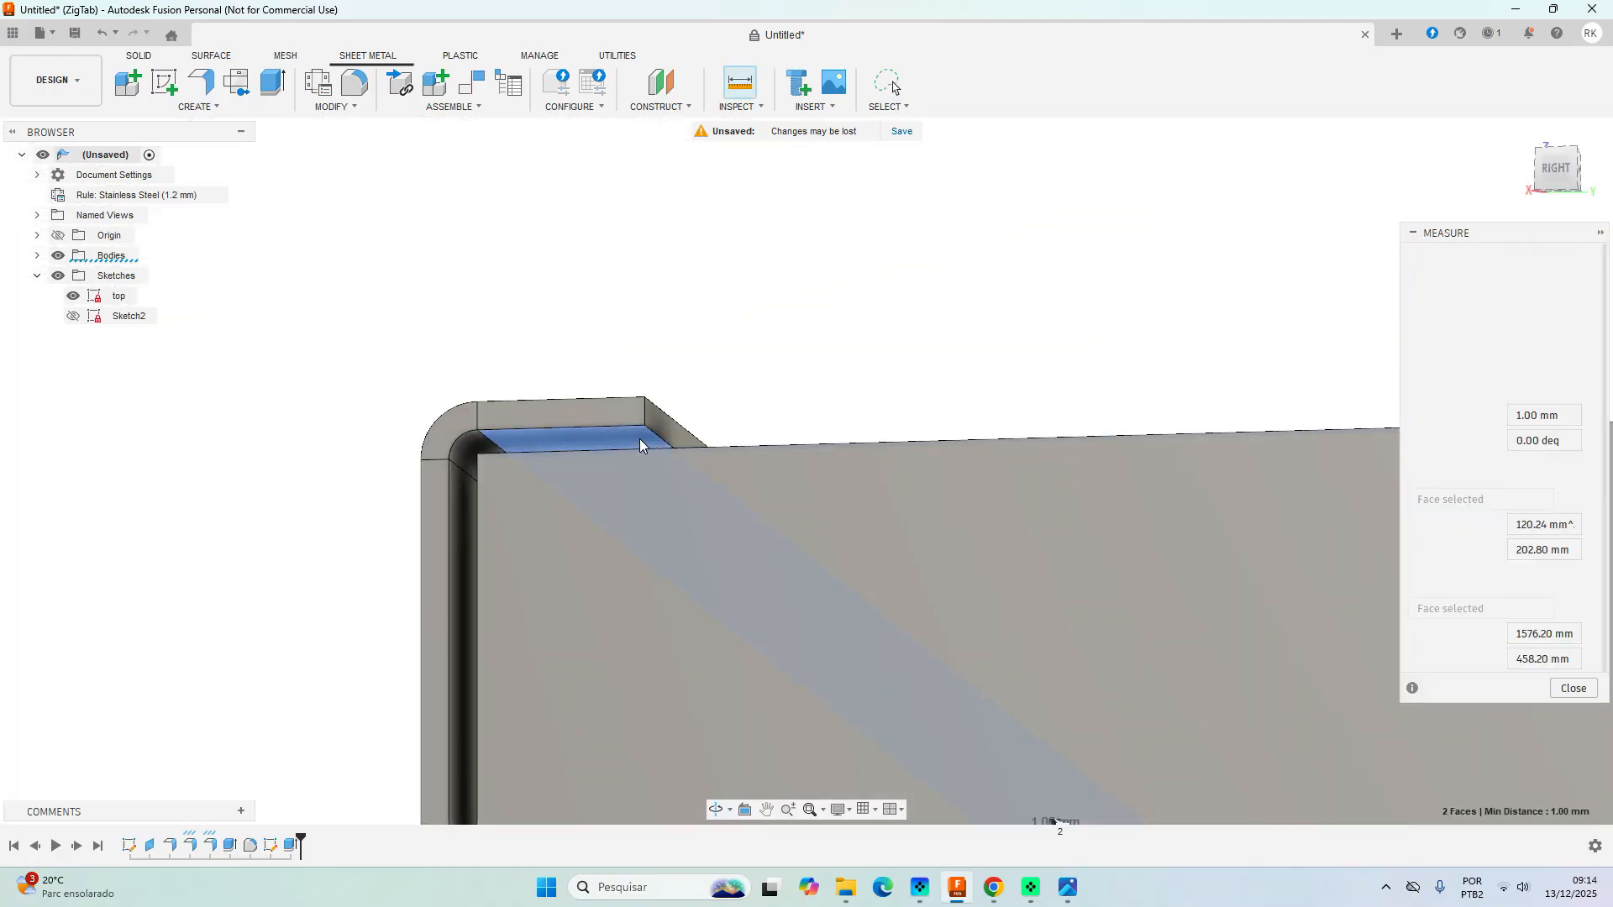
left_click(1572, 688)
Fillet the end panel's upper corner edge beneath the front bent flange with a 1 mm radius.
scroll(541, 475, "down", 3)
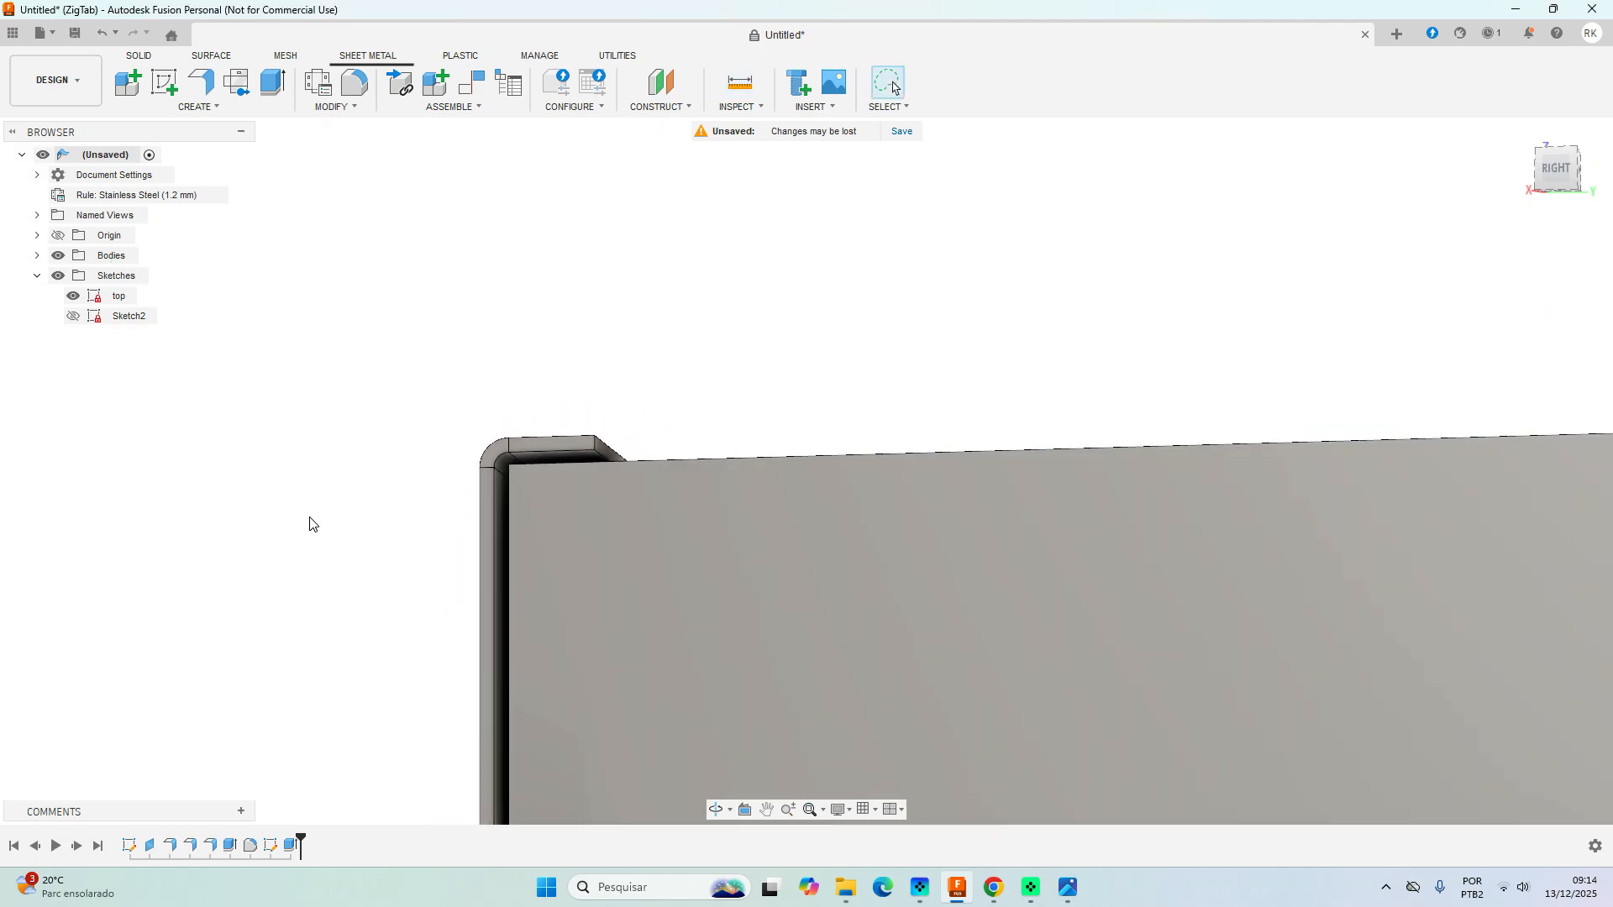
middle_click_drag(335, 575, 400, 610, "shift")
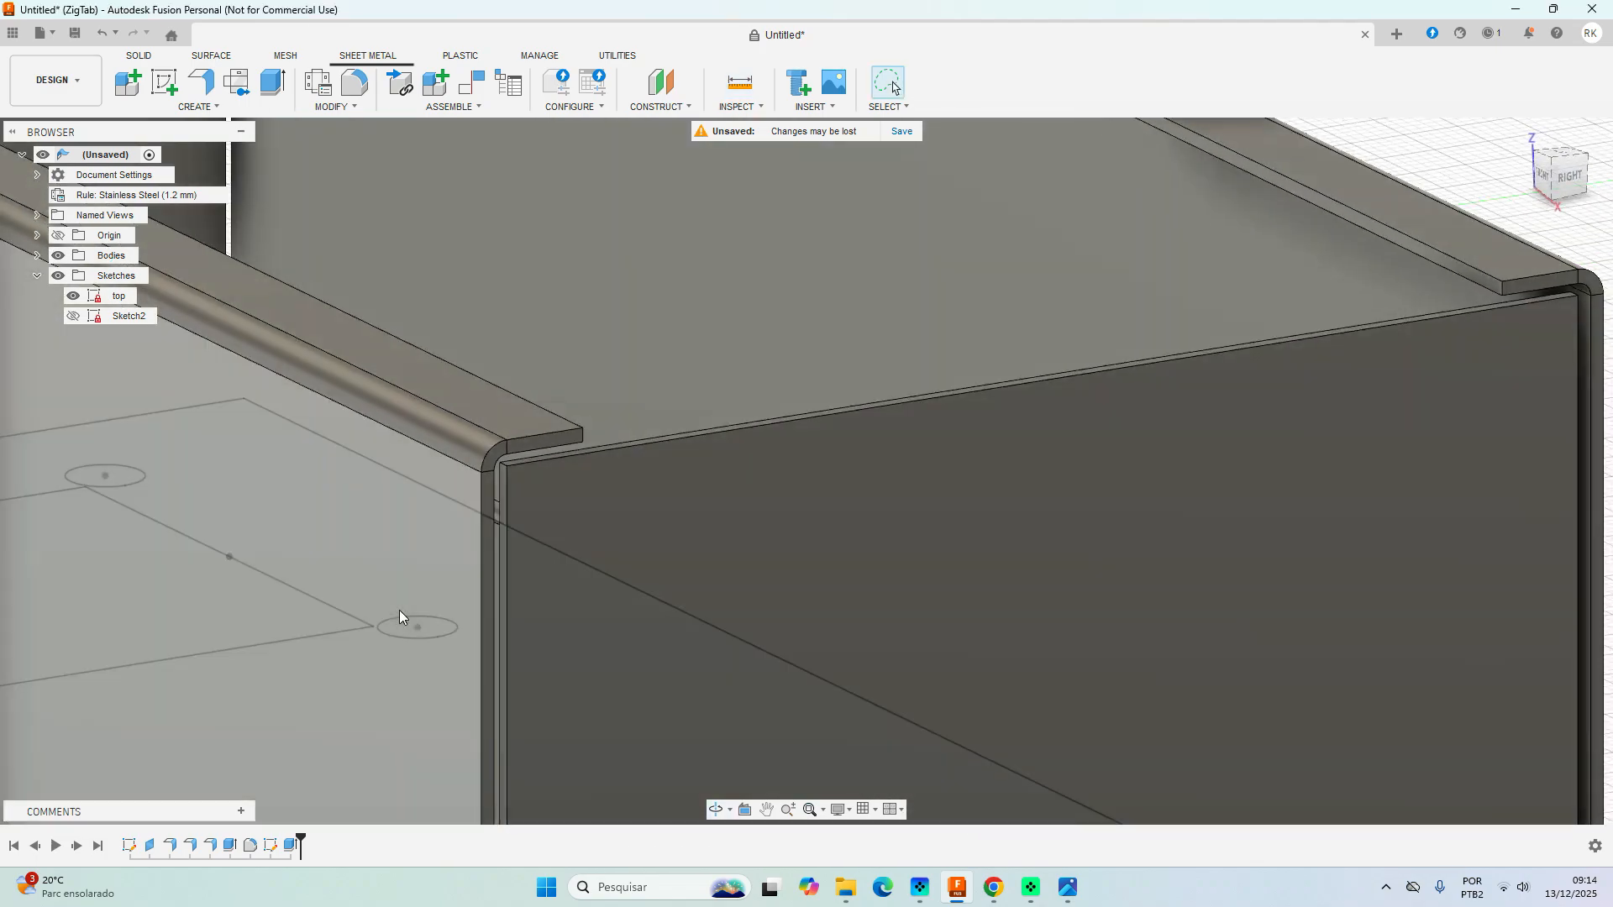
scroll(527, 450, "up", 5)
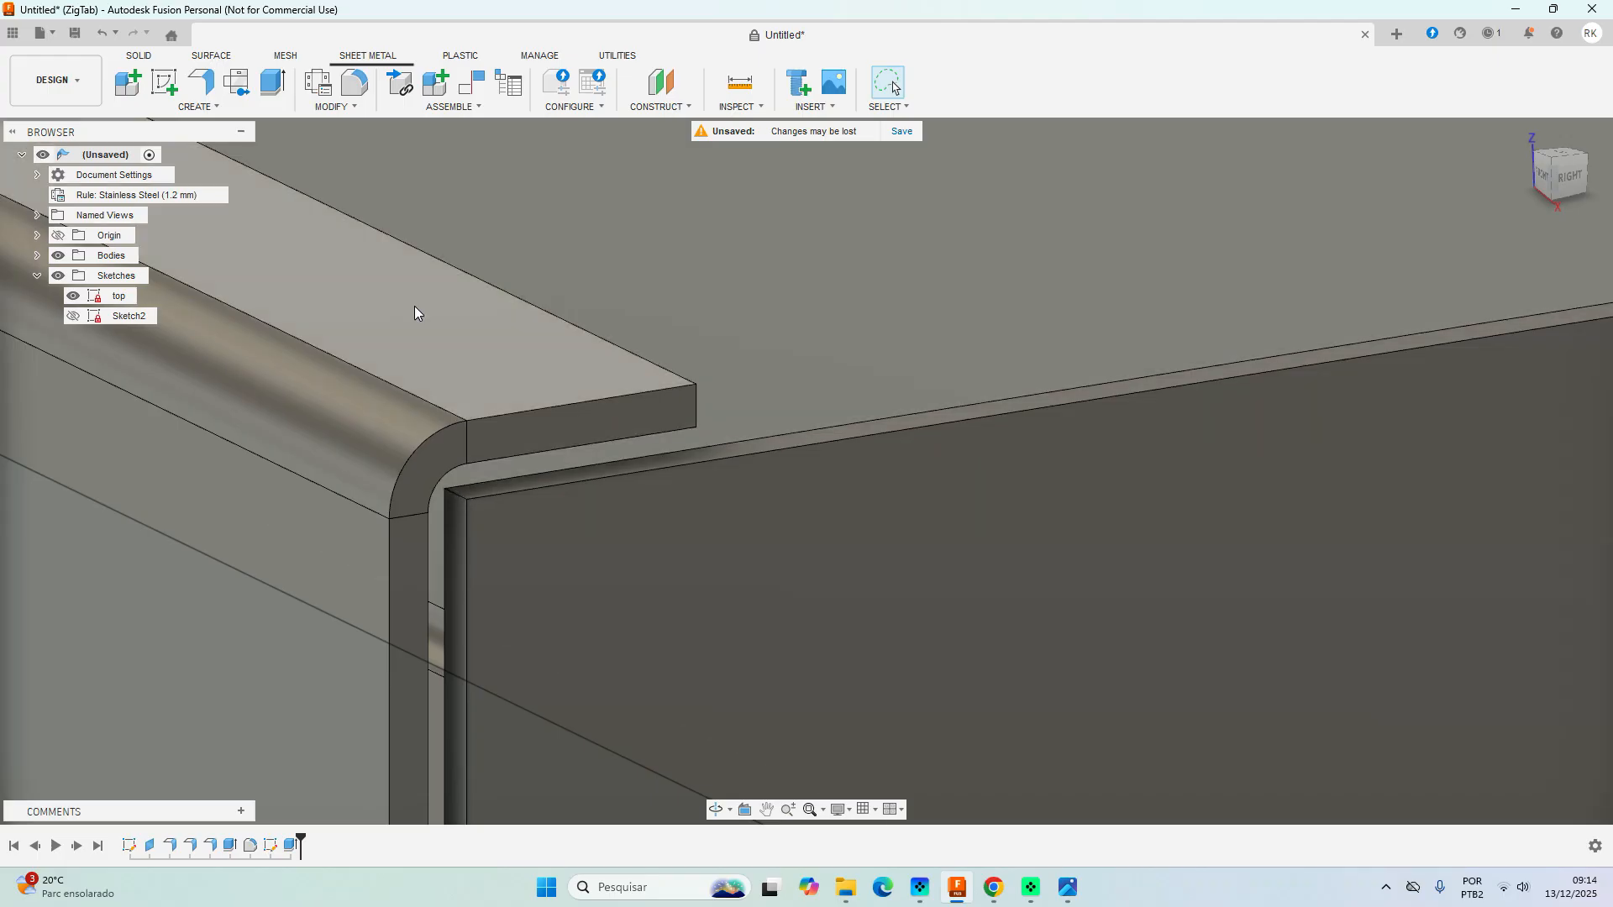
left_click(356, 83)
left_click(455, 493)
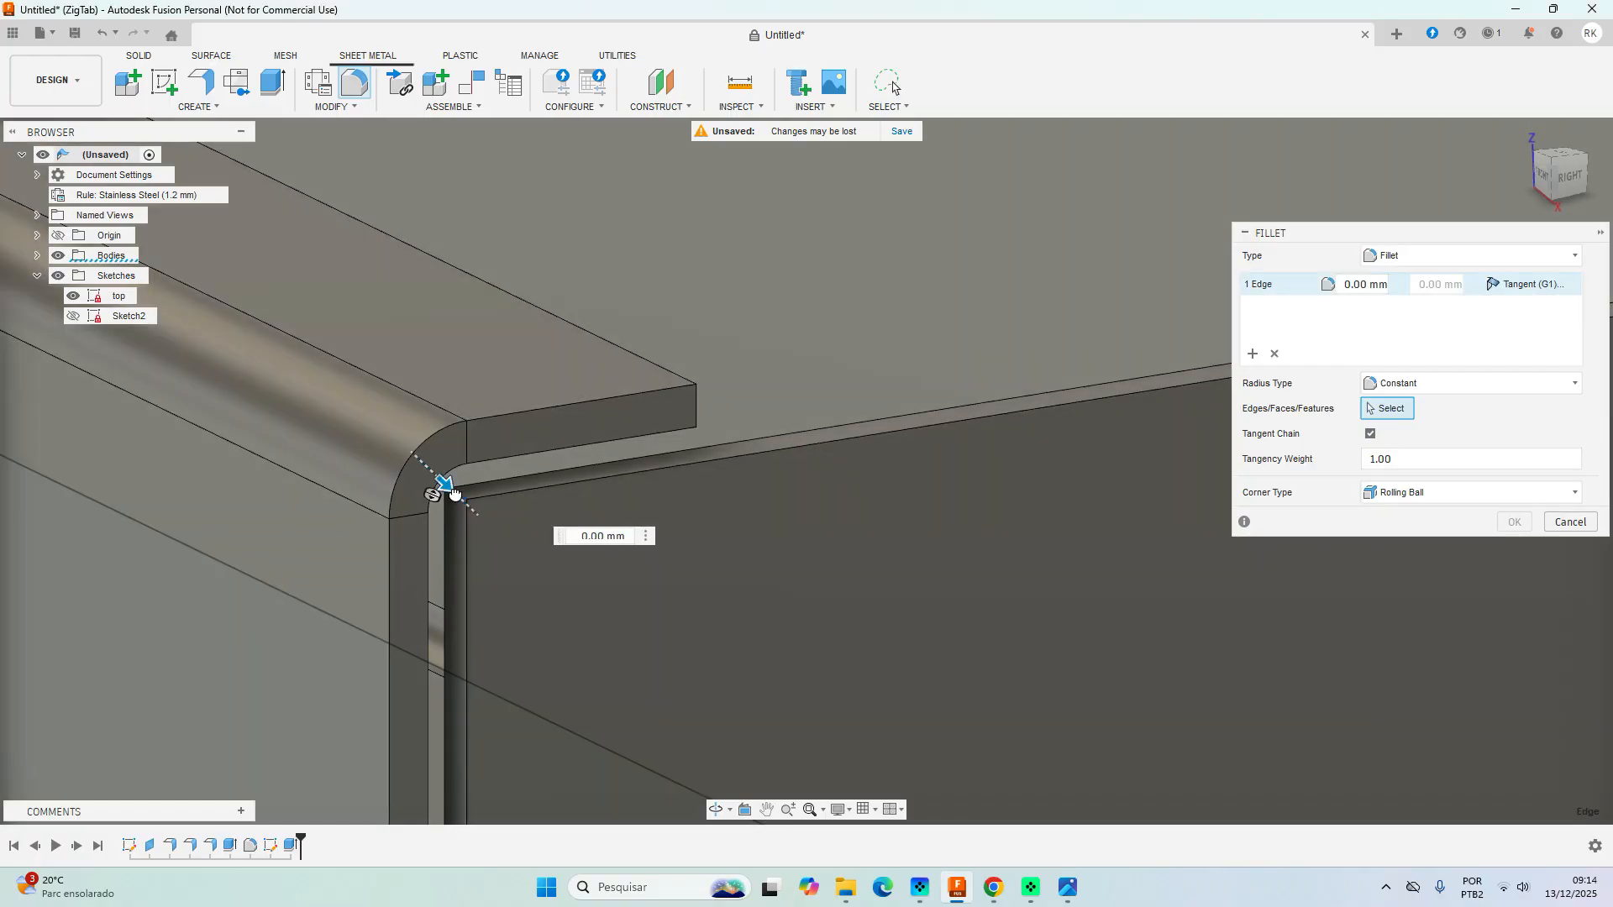
left_click_drag(445, 485, 461, 496)
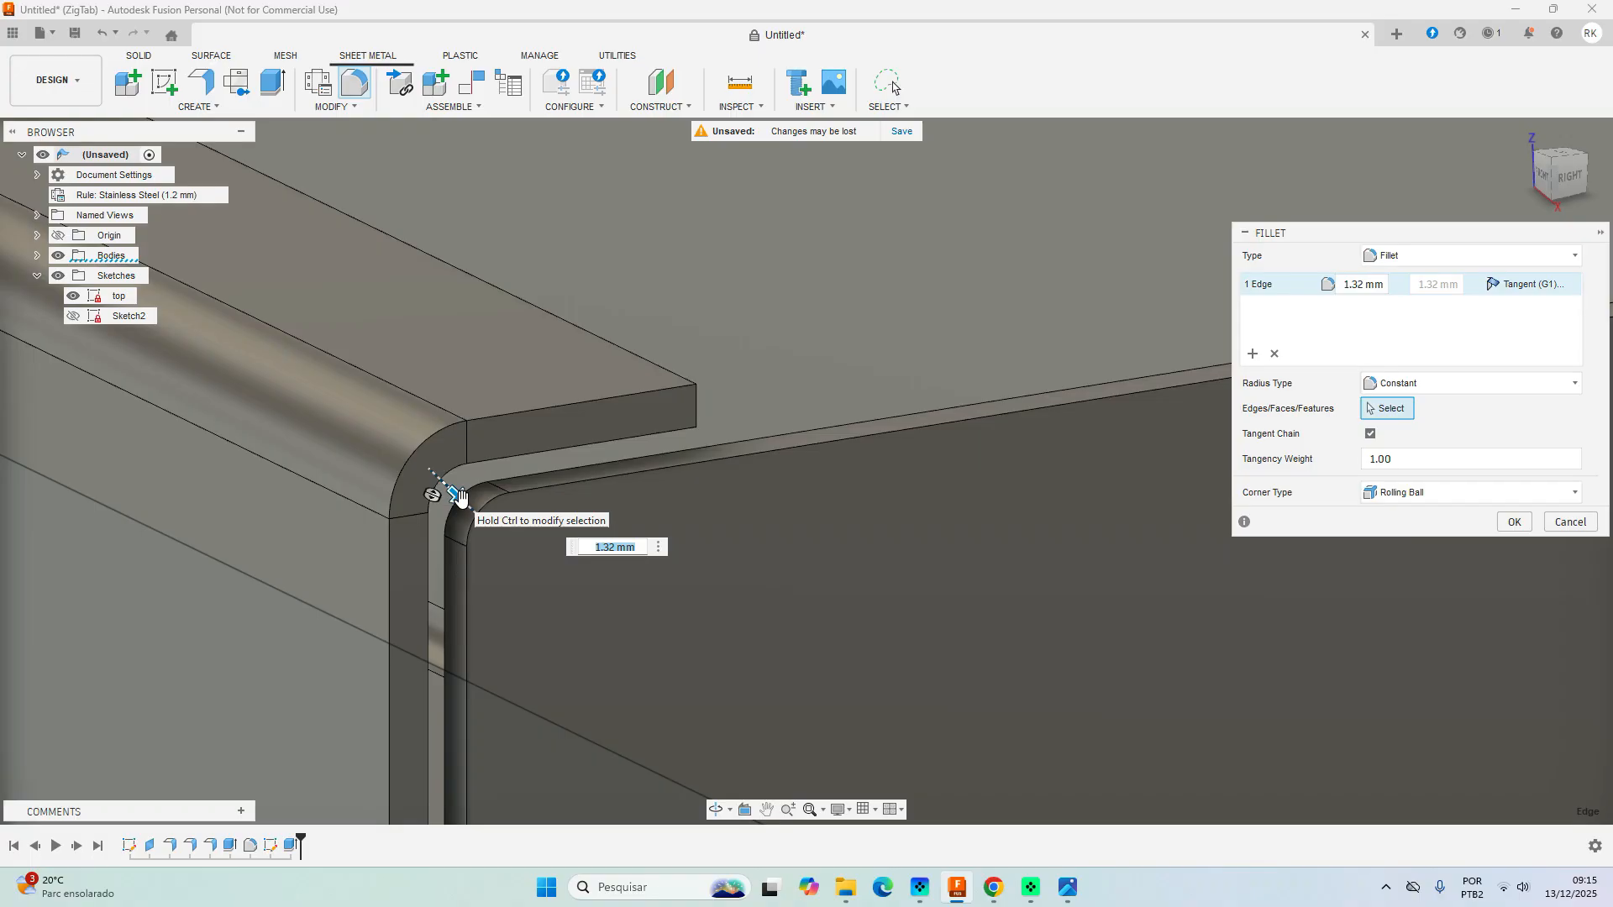
key("Return")
scroll(462, 501, "down", 2)
scroll(462, 501, "down", 5)
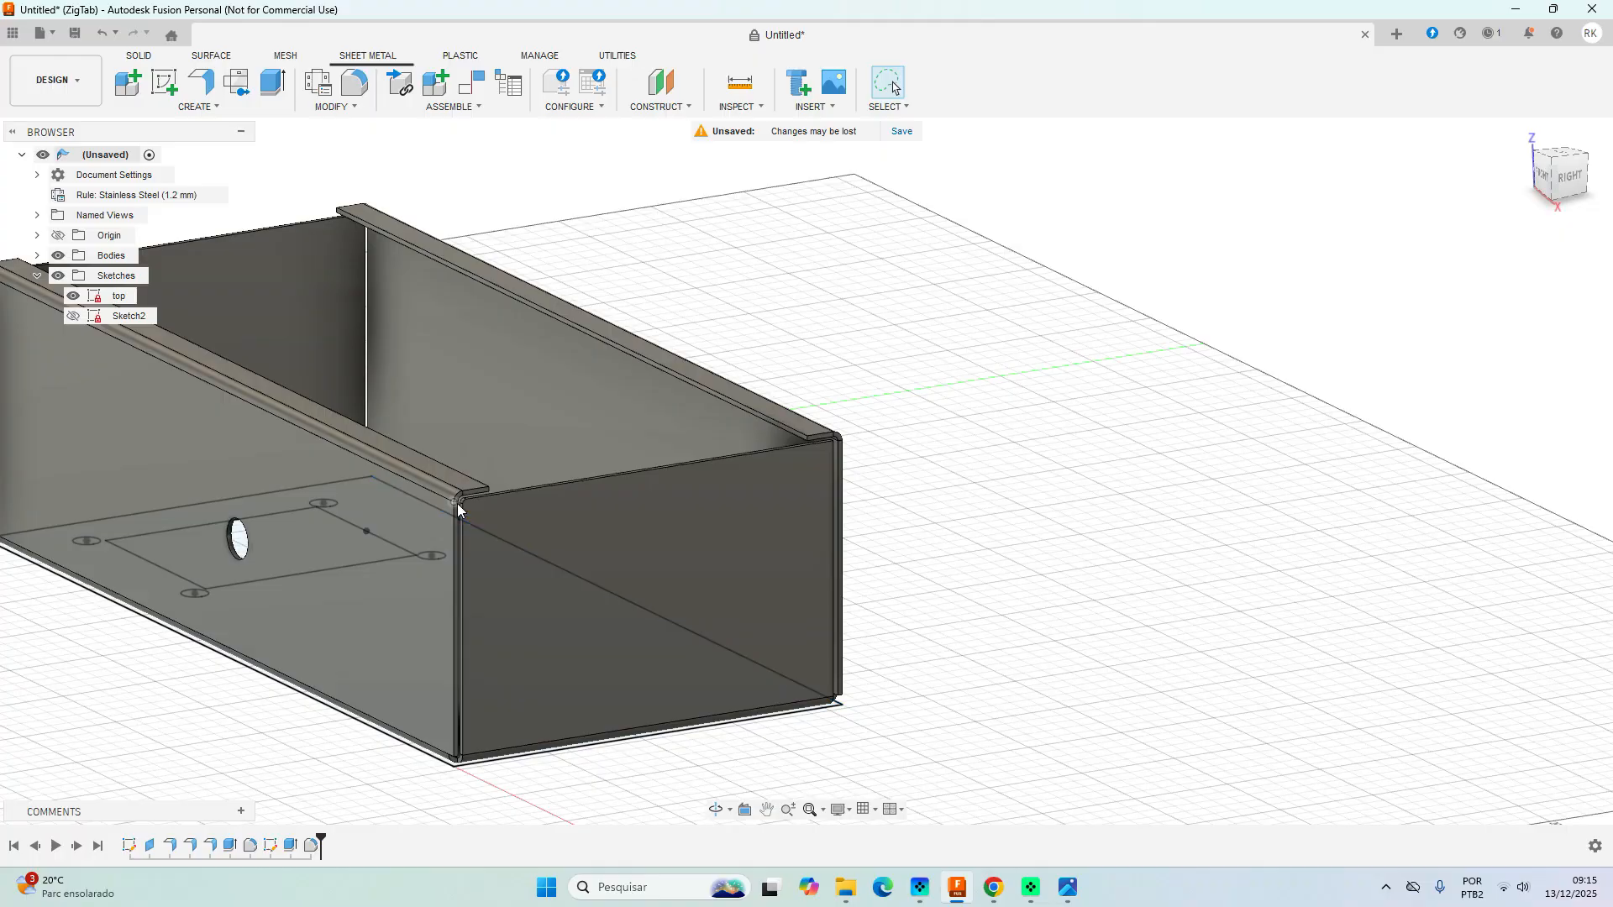
Edit the corner fillet to add the same end panel's other upper corner edge with a 1 mm radius.
scroll(457, 502, "up", 3)
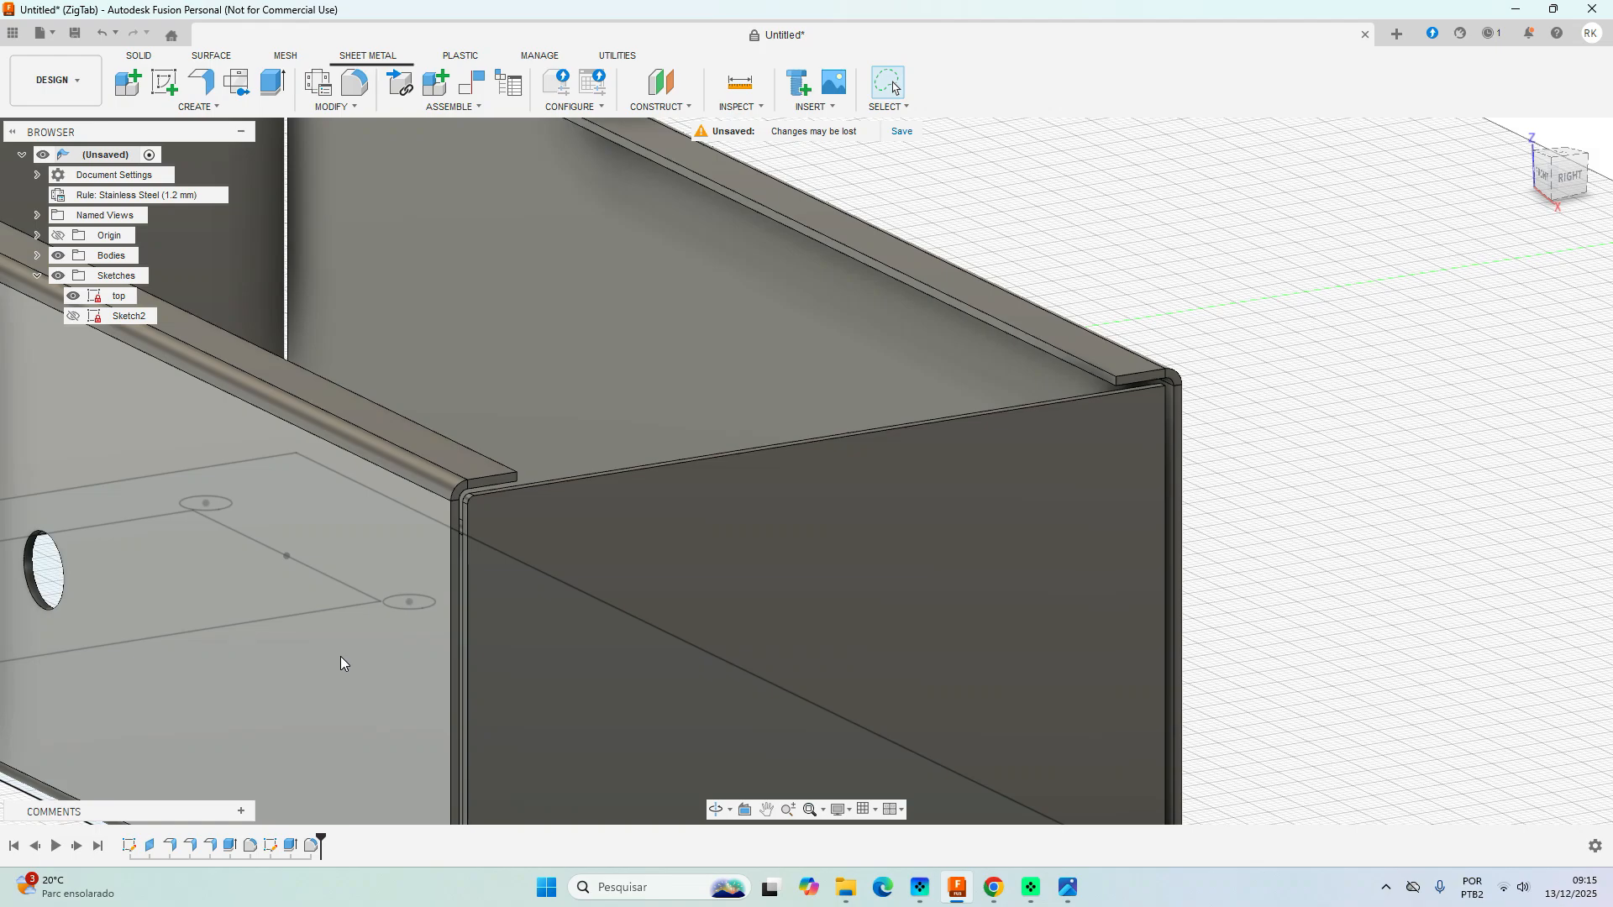
scroll(341, 657, "down", 2)
scroll(361, 748, "up", 4)
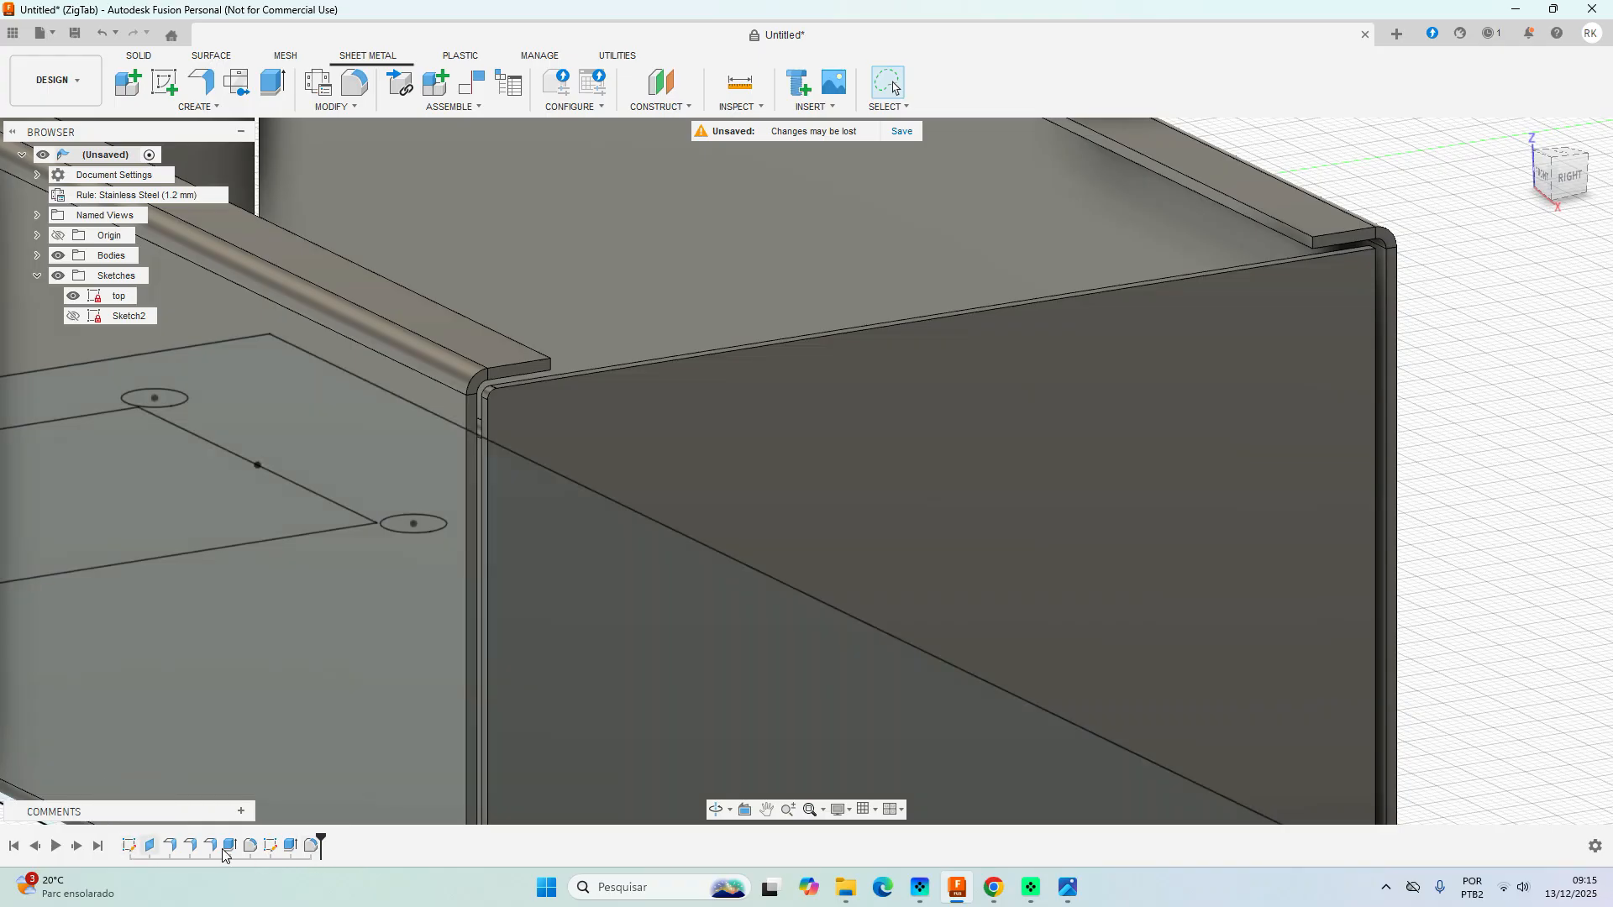
right_click(310, 847)
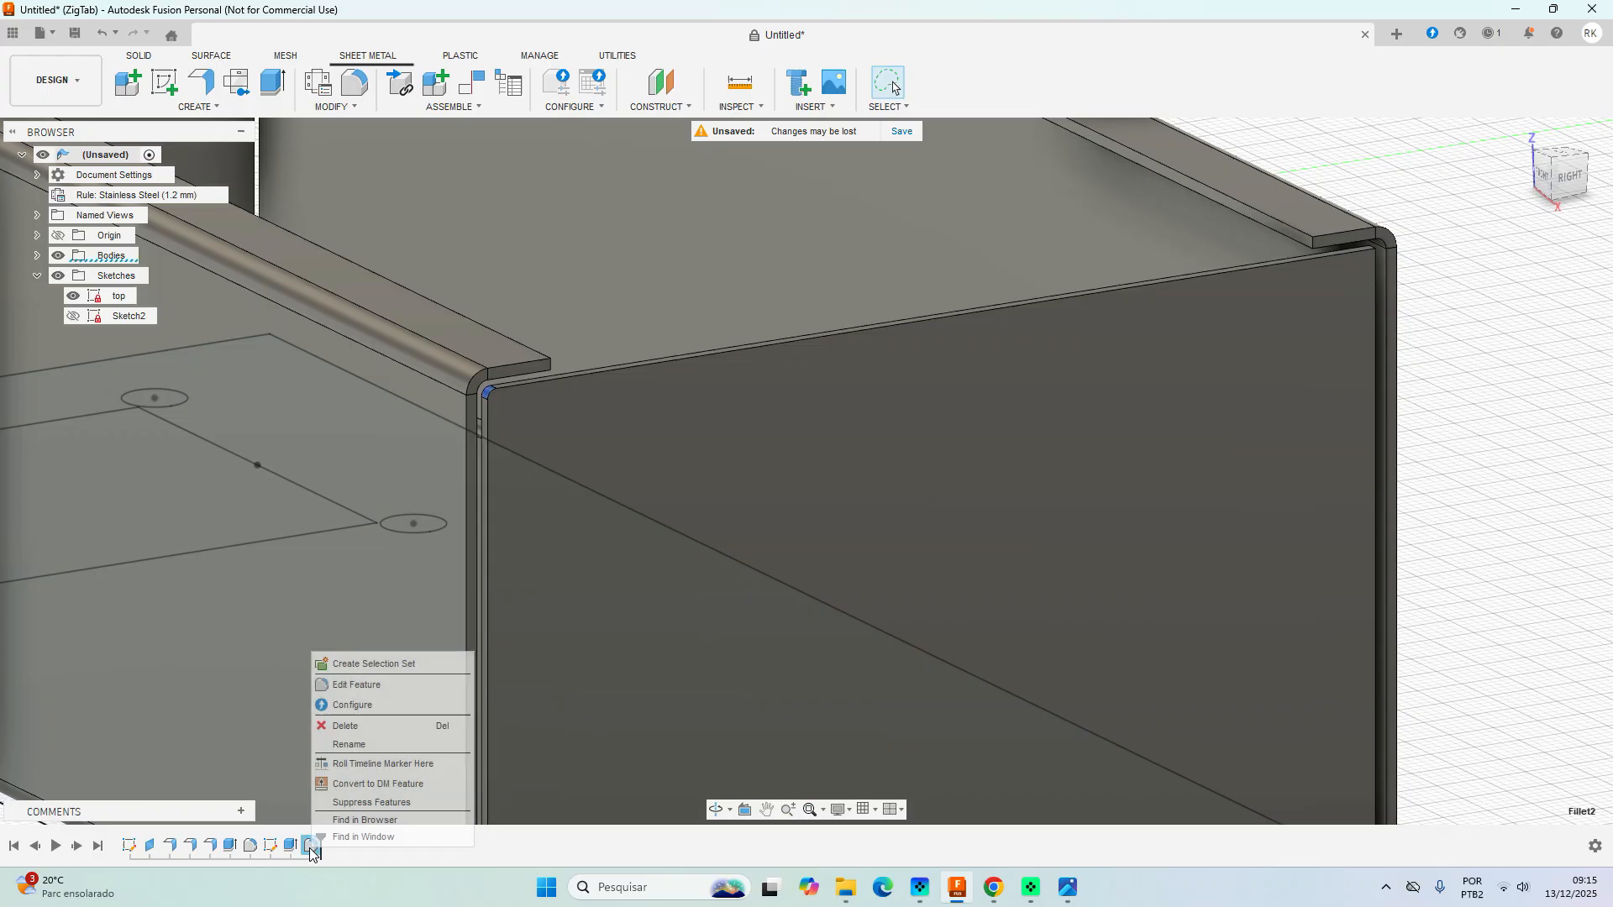
left_click(349, 685)
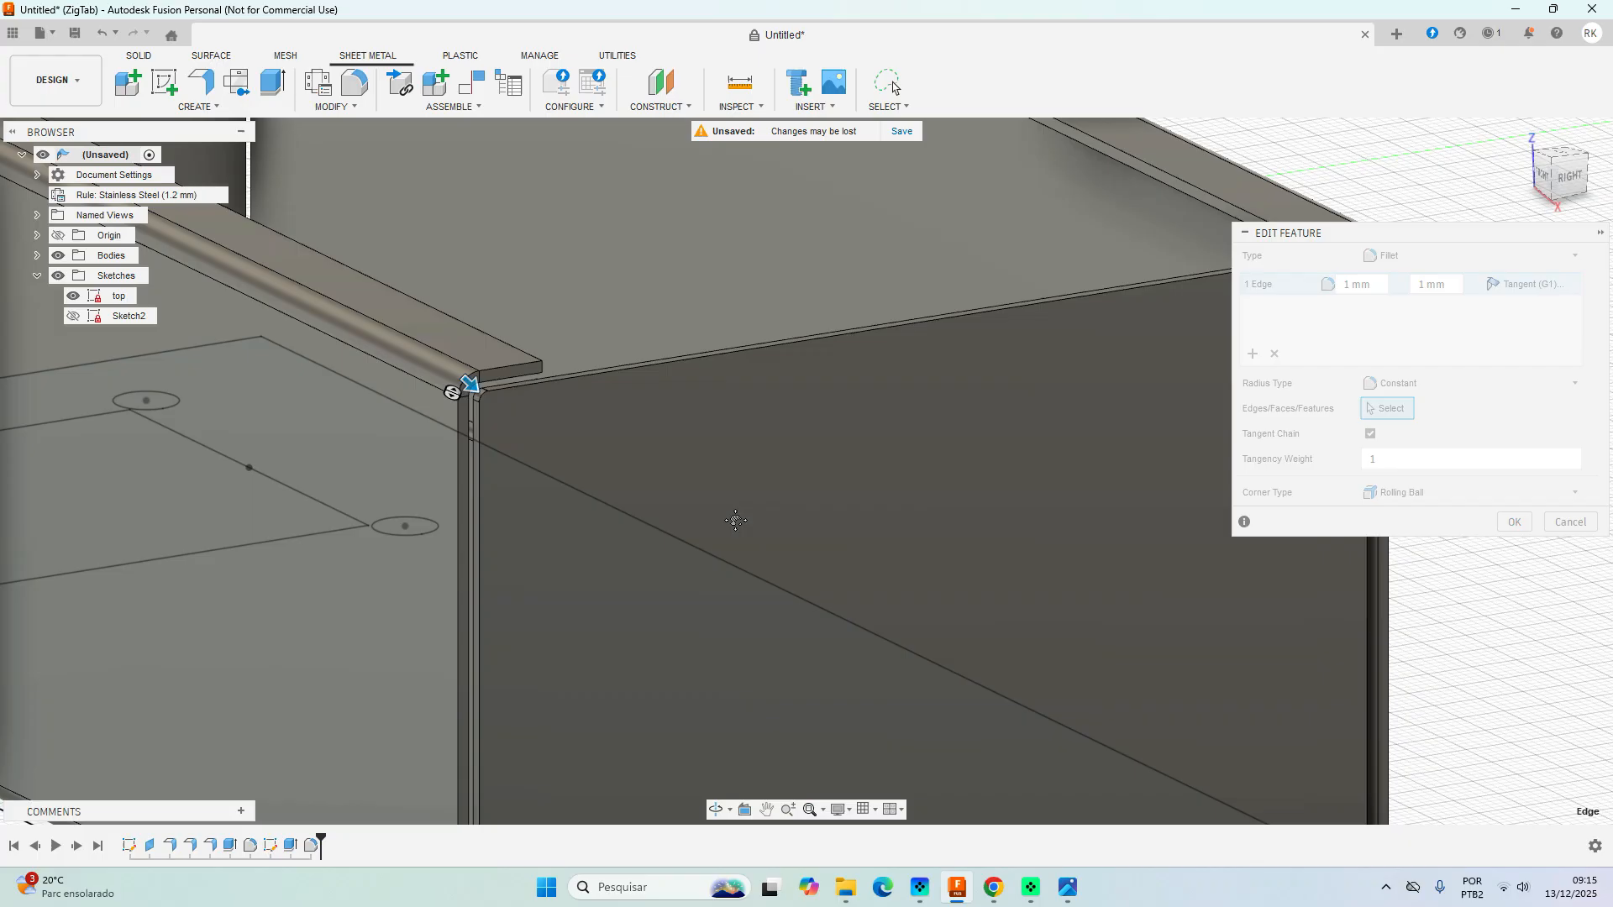
middle_click_drag(735, 520, 616, 562)
left_click(1253, 354)
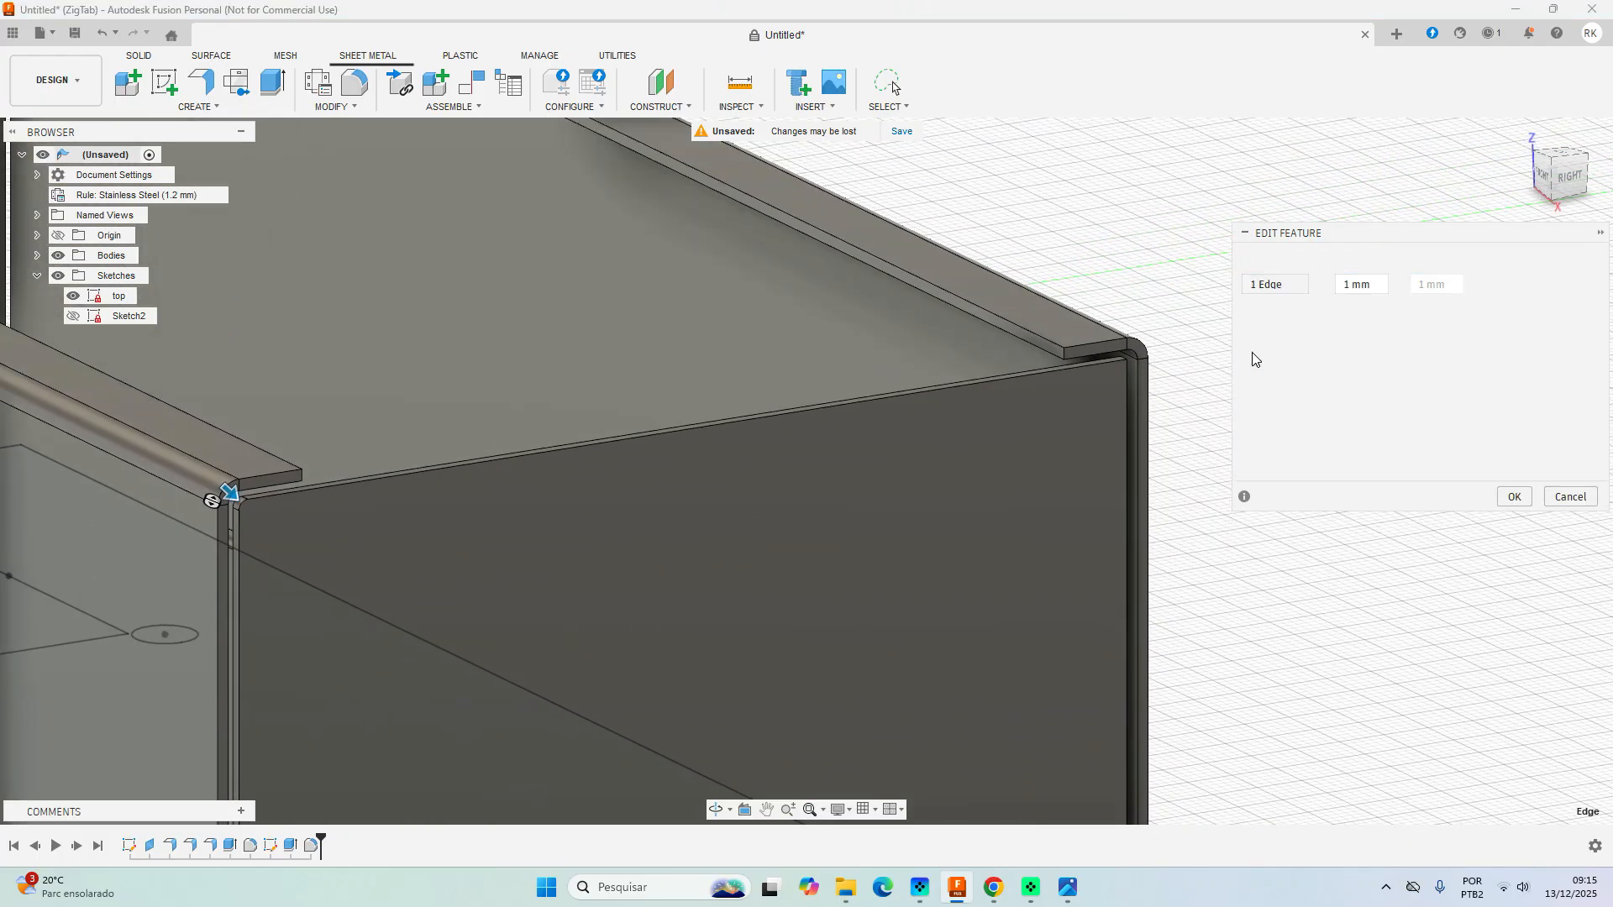
scroll(1124, 360, "up", 5)
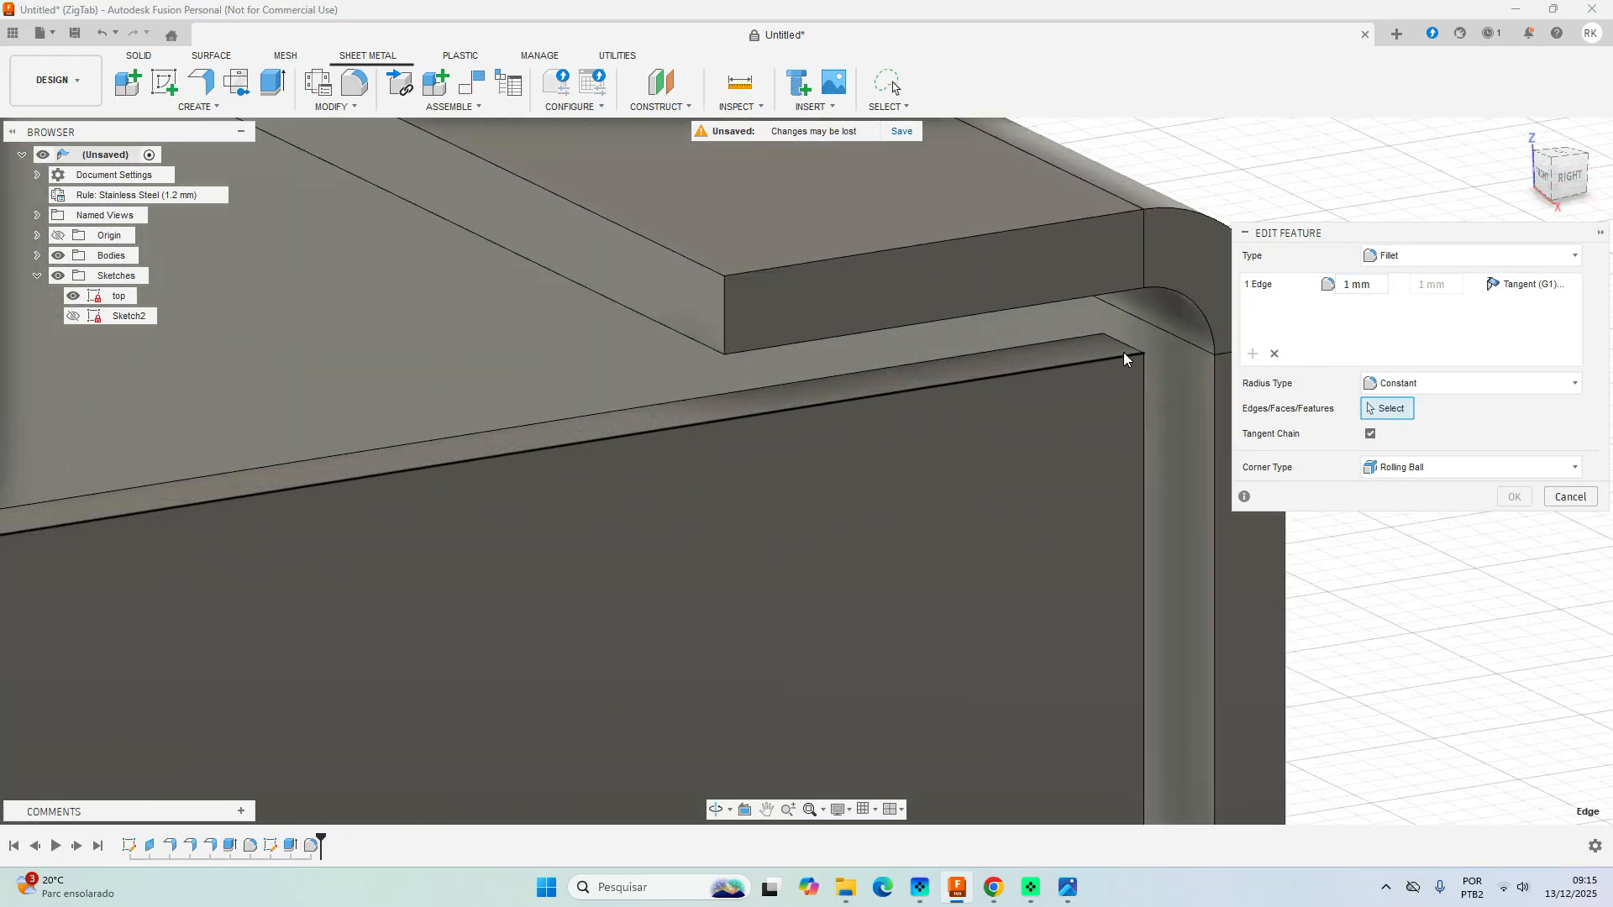
left_click(1122, 344)
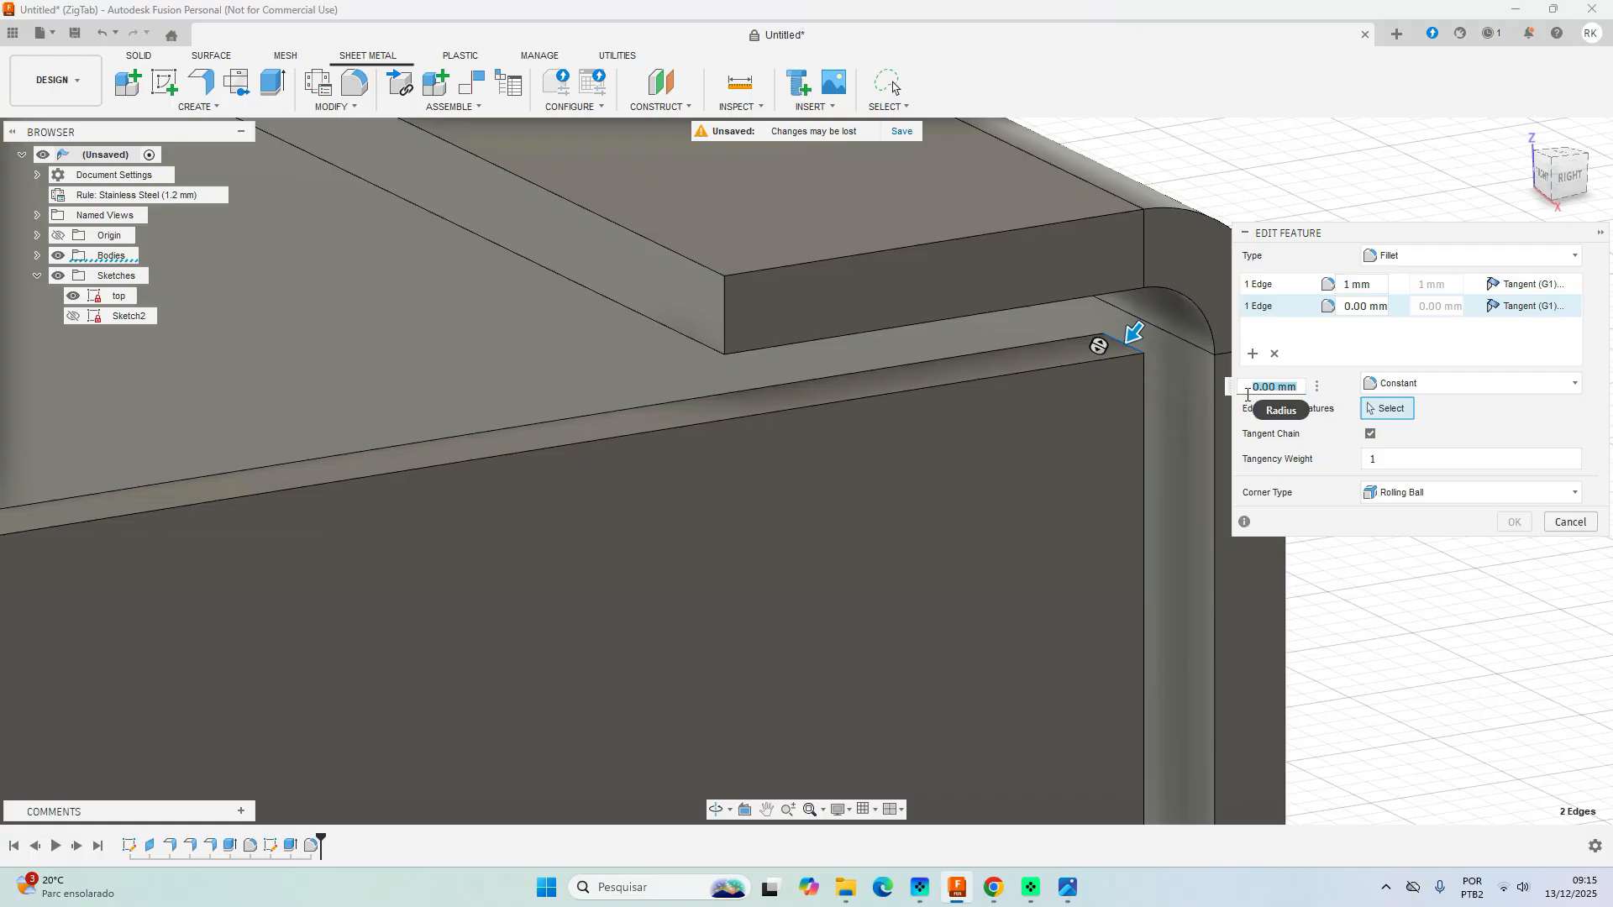
type("1")
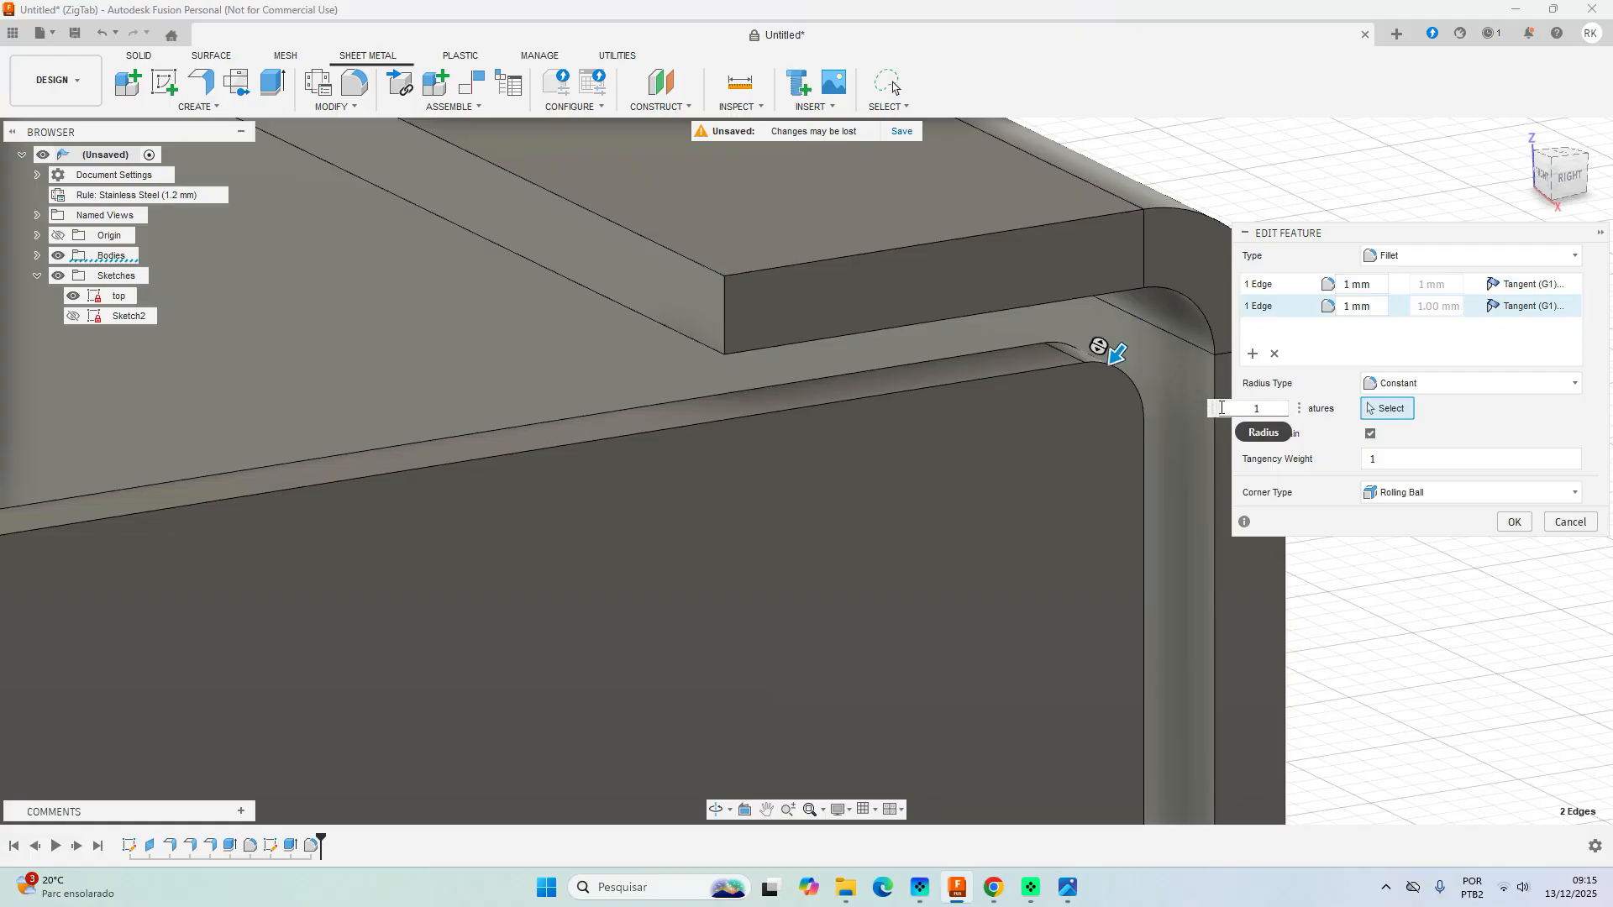
scroll(1067, 516, "down", 3)
scroll(1466, 552, "down", 2)
scroll(1466, 552, "down", 5)
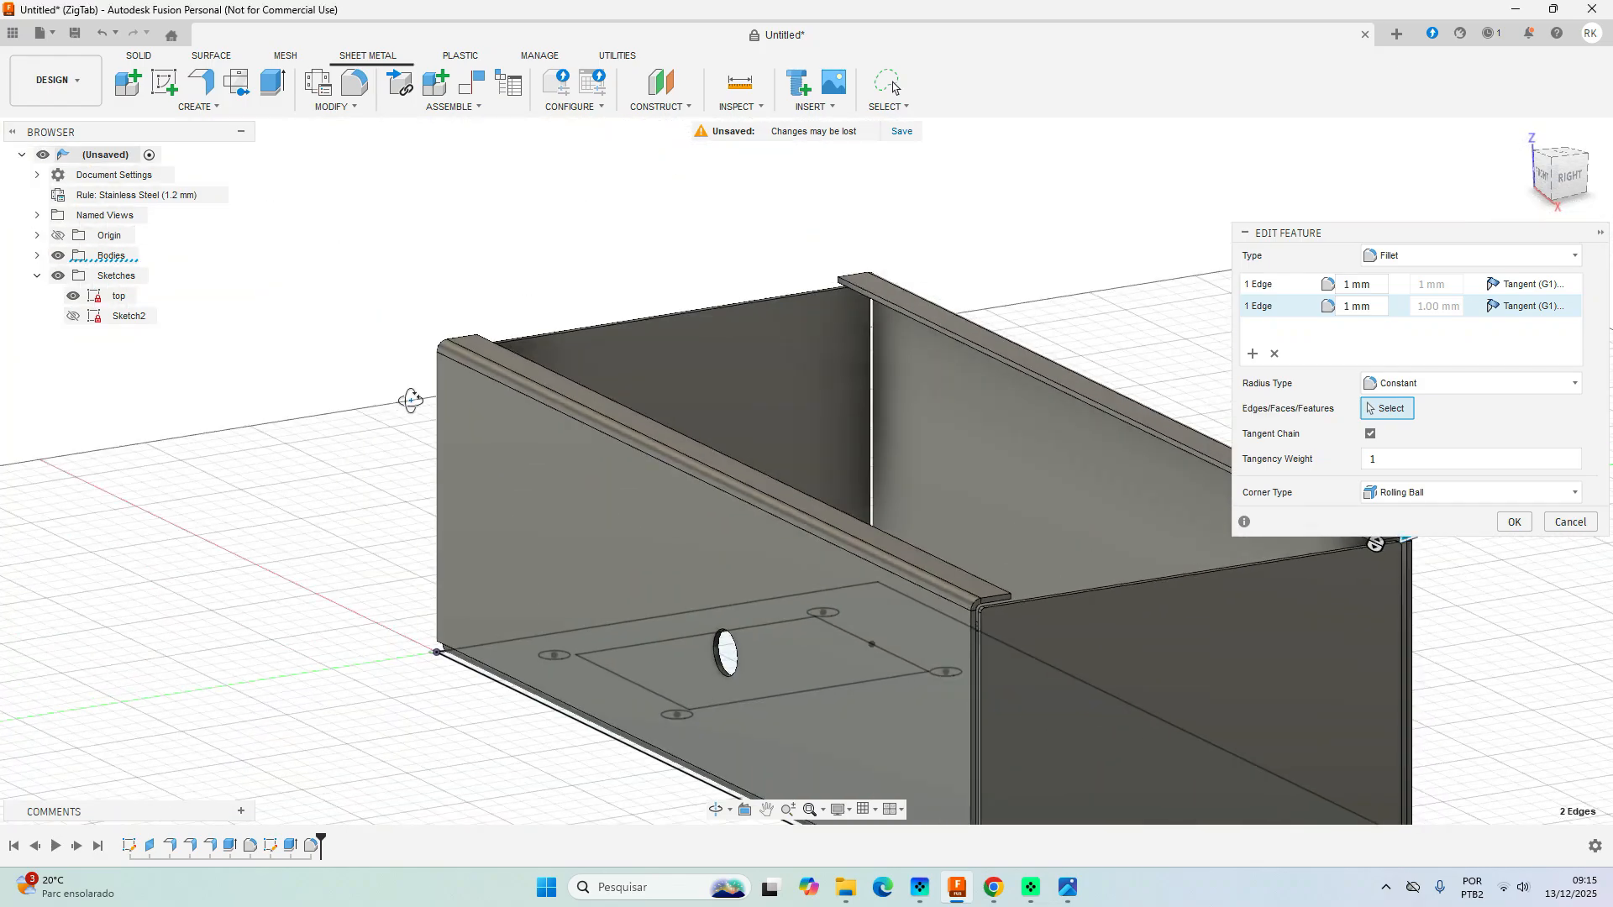
middle_click_drag(396, 406, 839, 612, "shift")
scroll(855, 629, "up", 10)
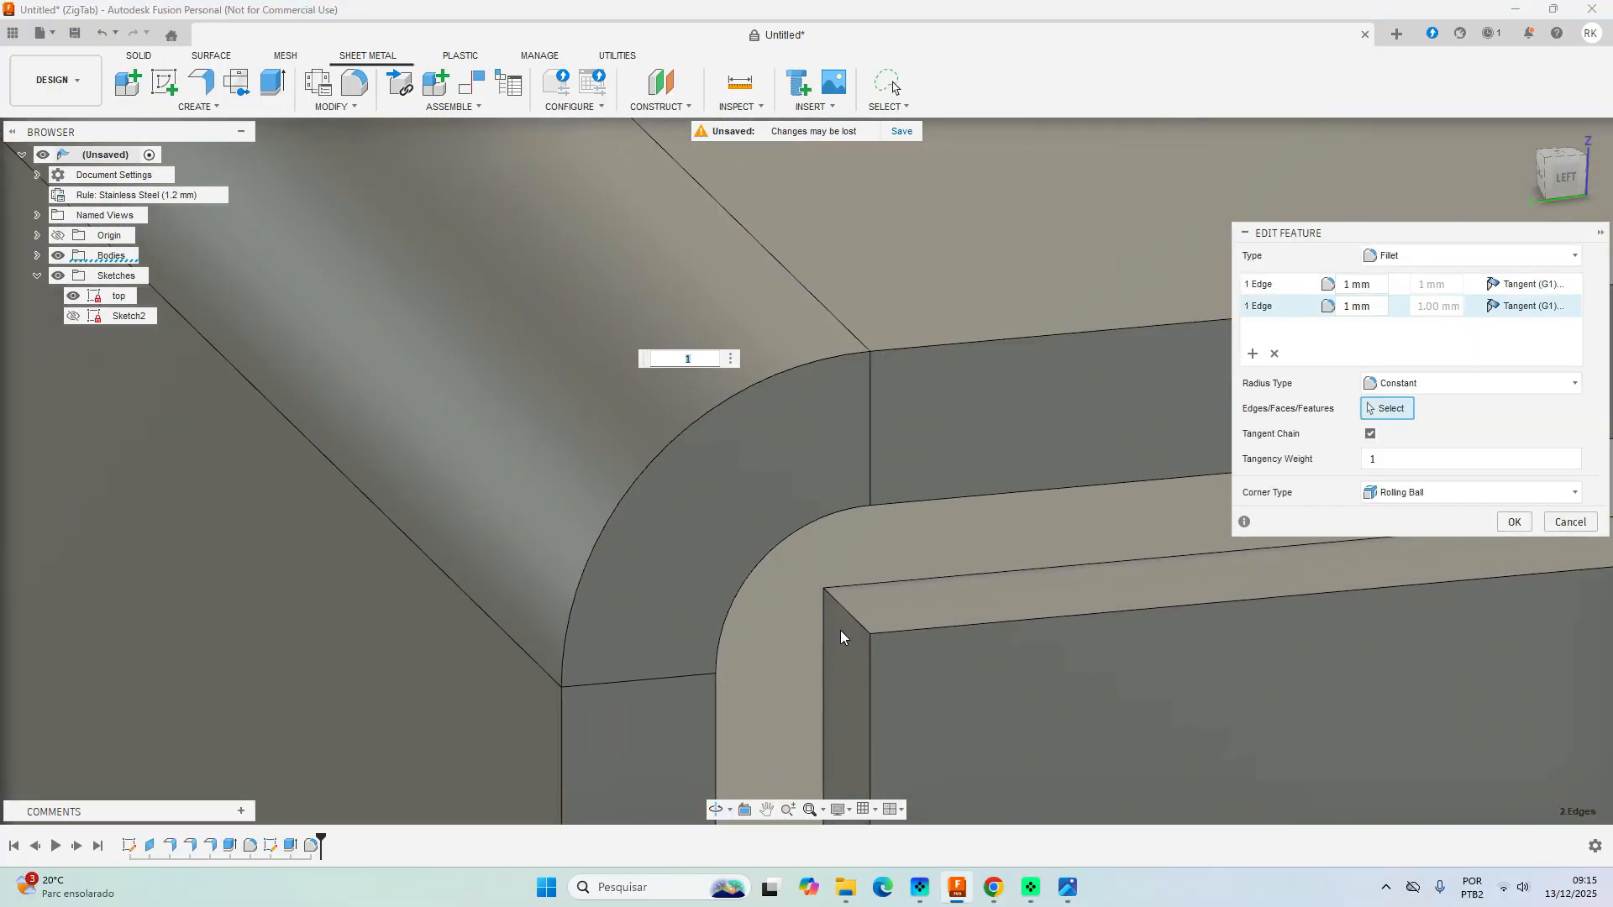
scroll(867, 585, "down", 3)
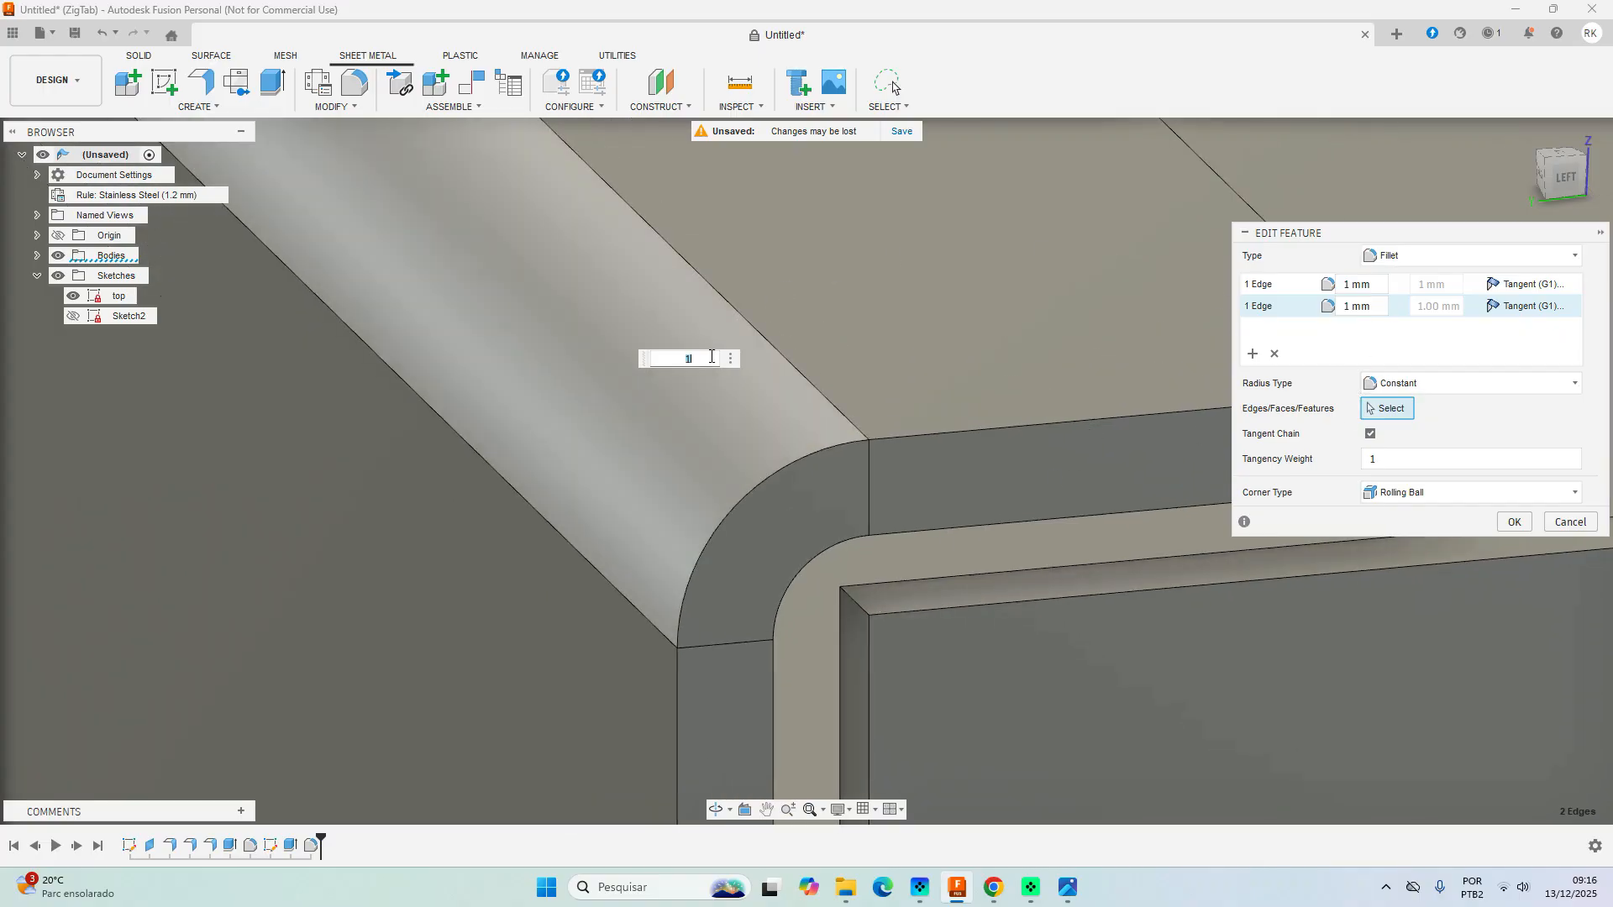
key("Return")
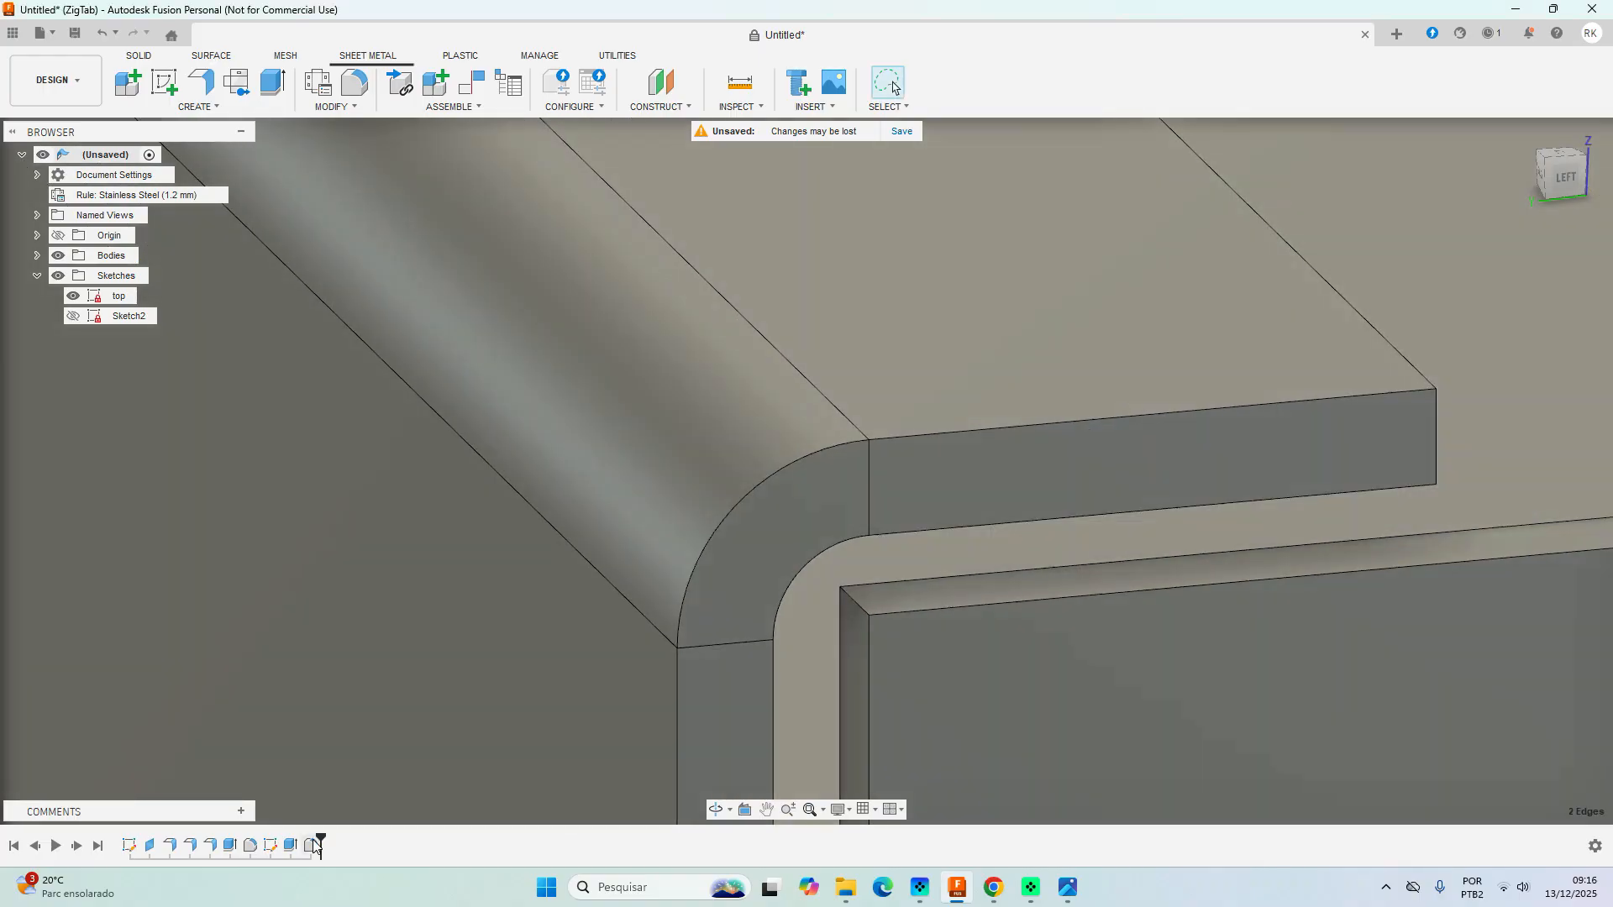
Edit the corner fillet and add an upper corner edge of the other end panel as a new selection set.
right_click(311, 844)
left_click(359, 676)
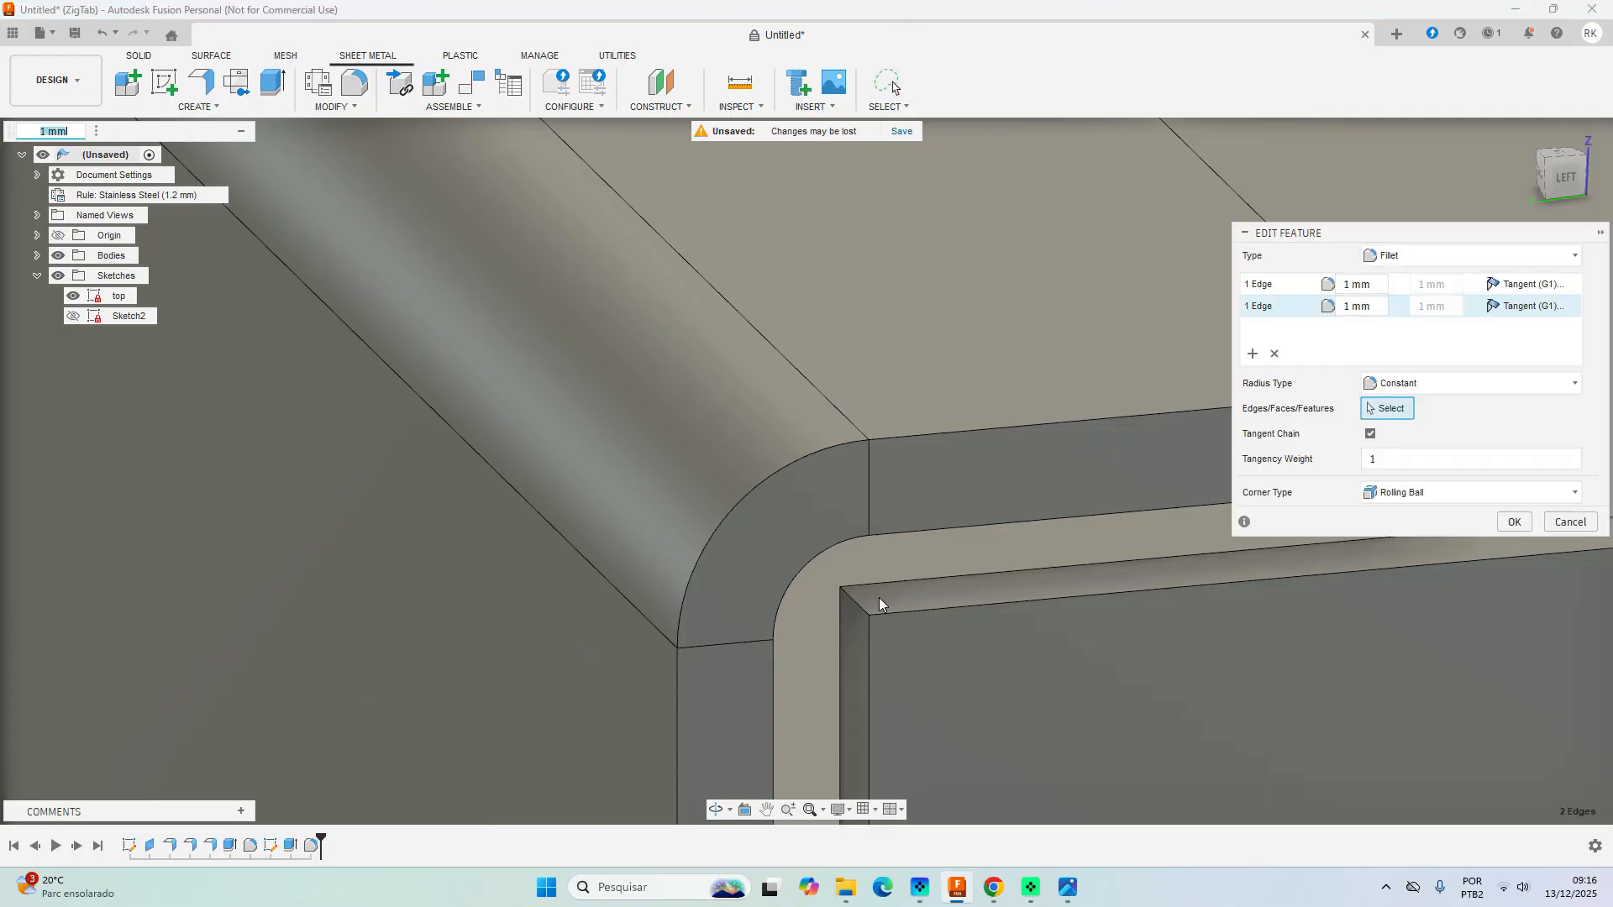
left_click(1253, 354)
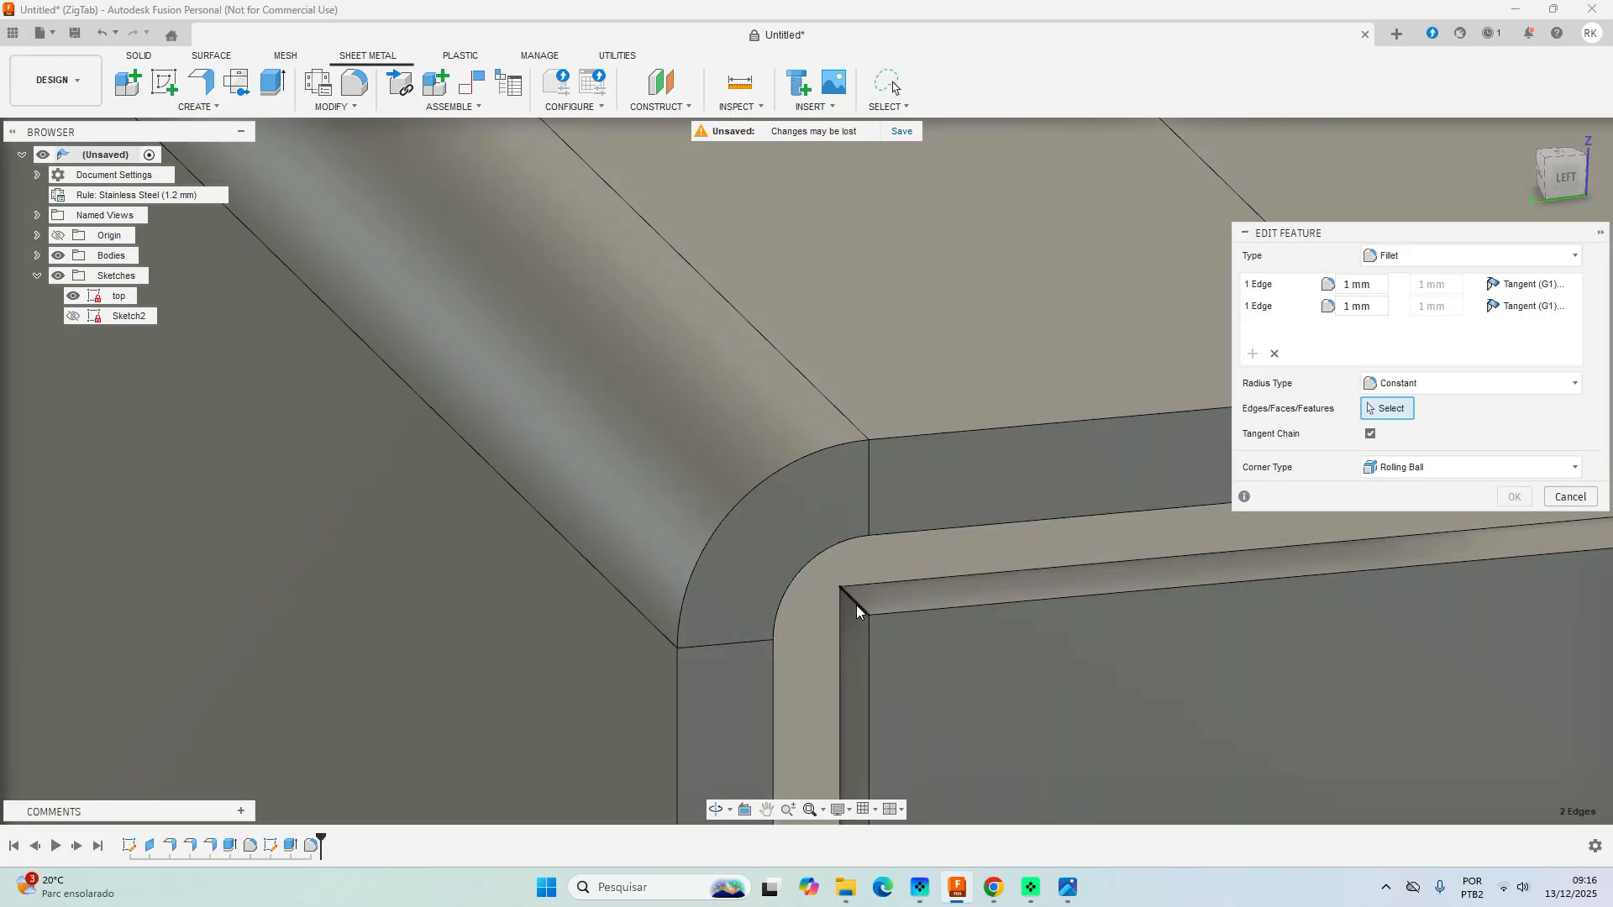
left_click(856, 605)
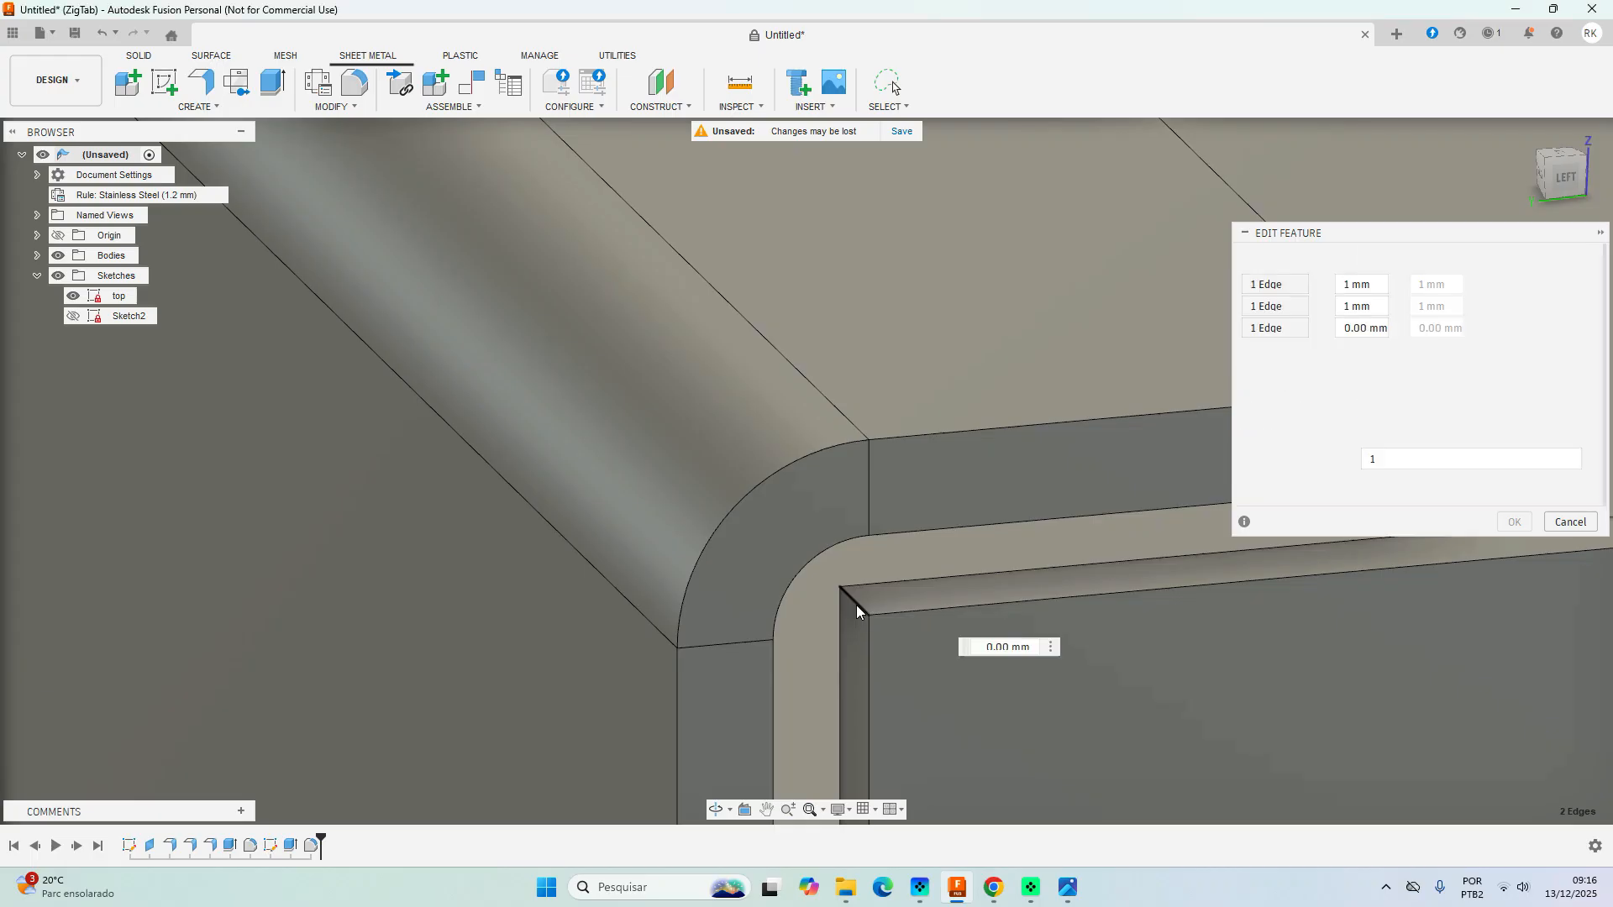
Add the same end panel's opposite upper corner edge to the new selection set and set its fillet radius to 1 mm.
middle_click_drag(1343, 636, 0, 601)
middle_click_drag(1444, 628, 306, 748)
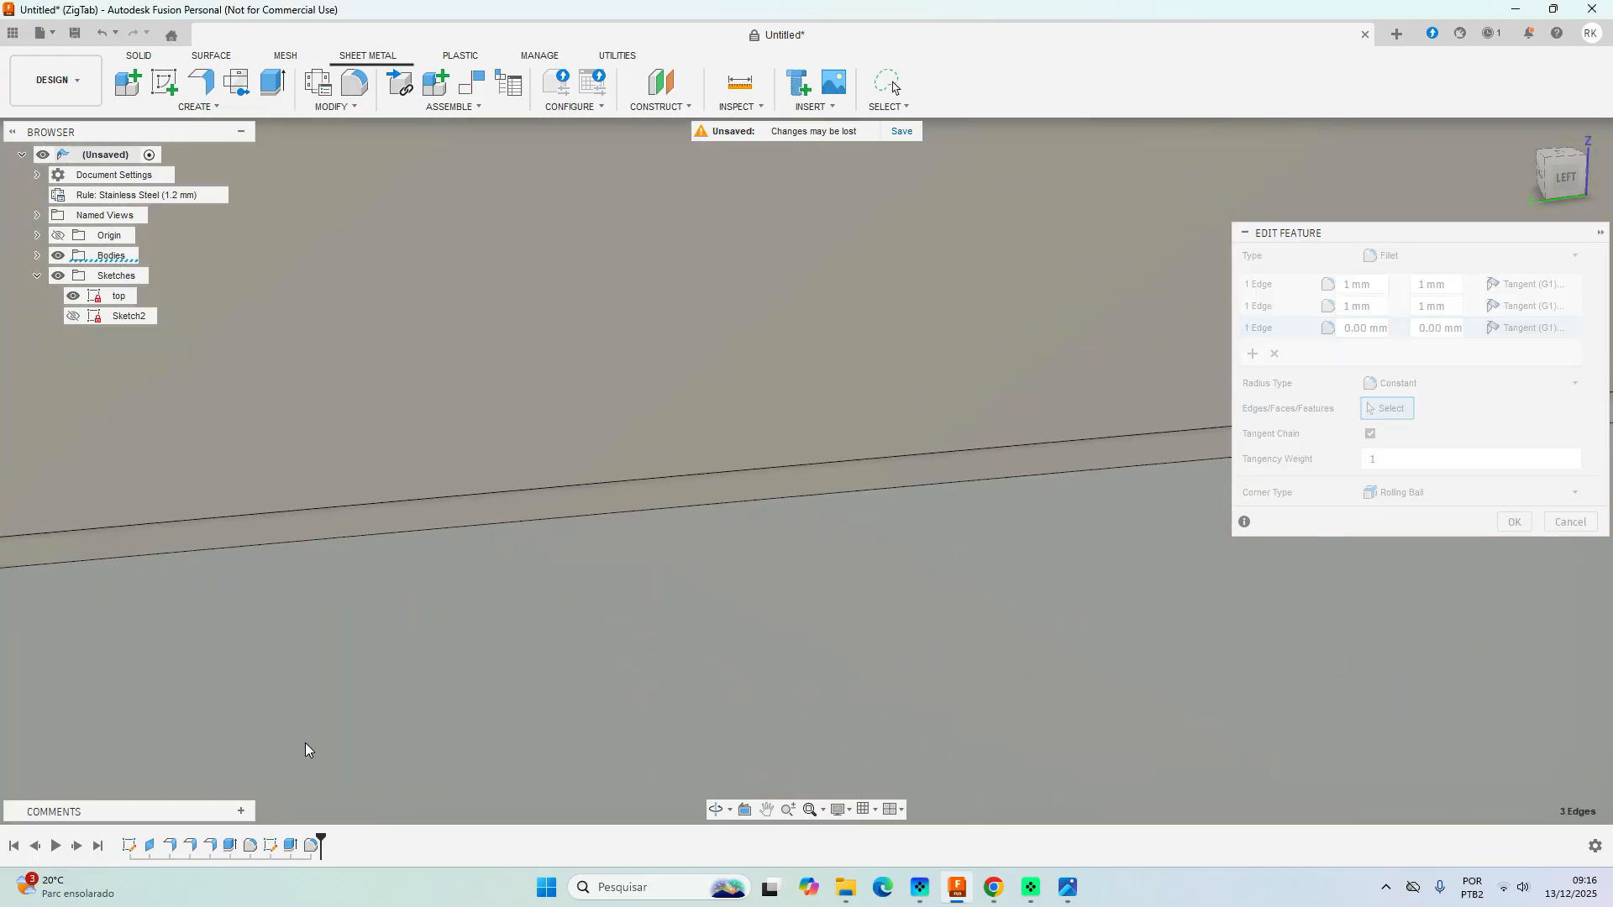
middle_click_drag(1502, 652, 82, 770)
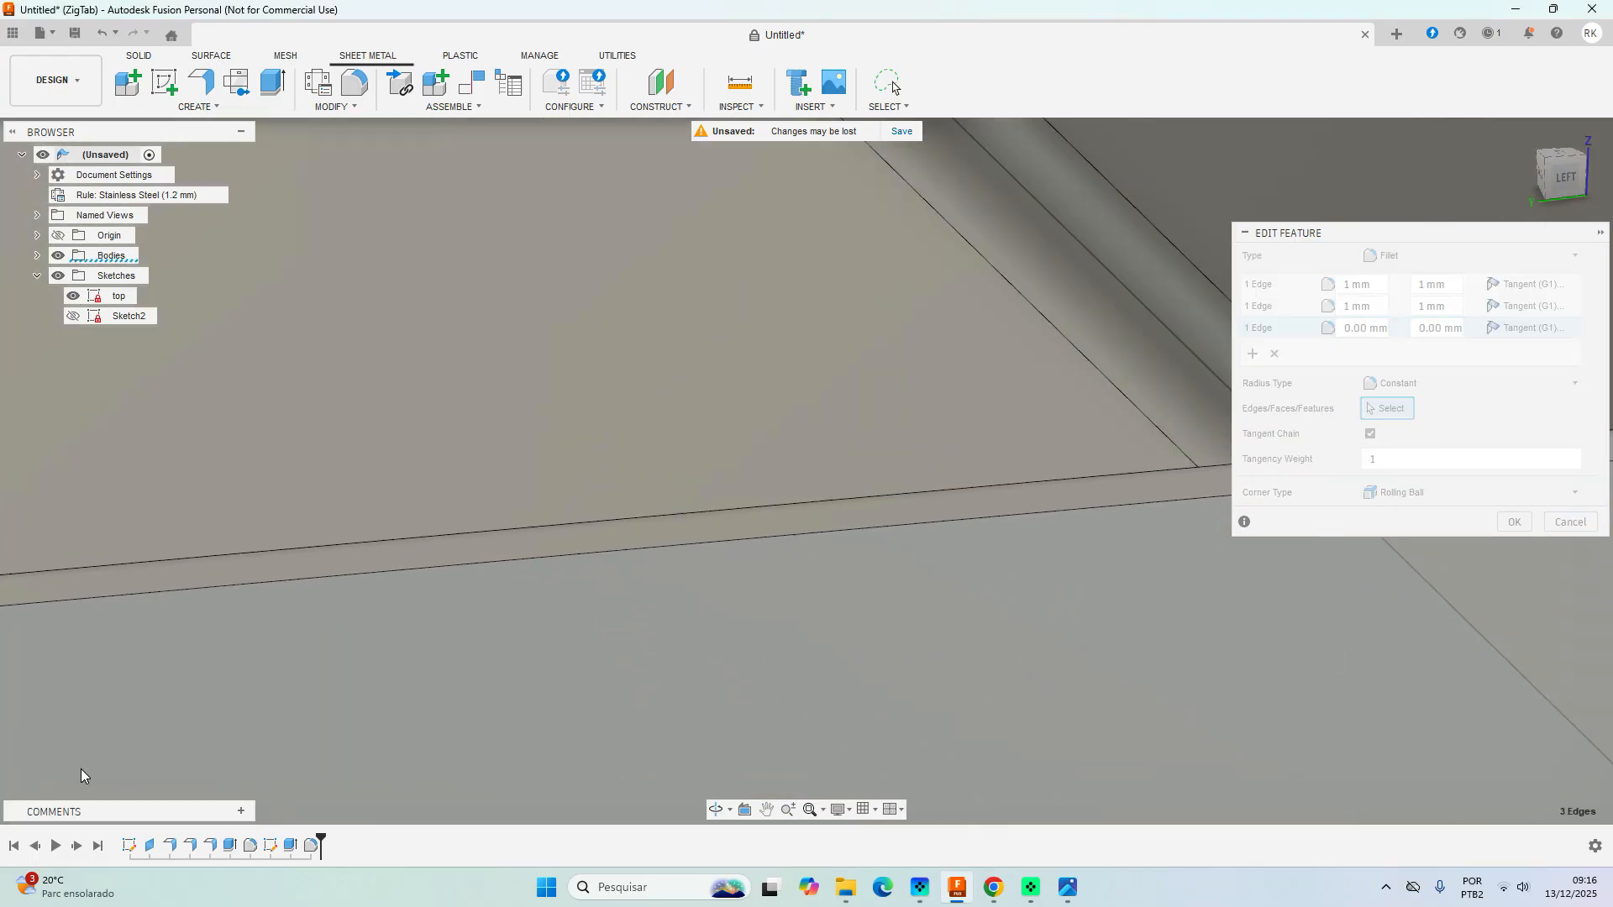
middle_click_drag(1198, 580, 713, 627)
scroll(713, 627, "down", 4)
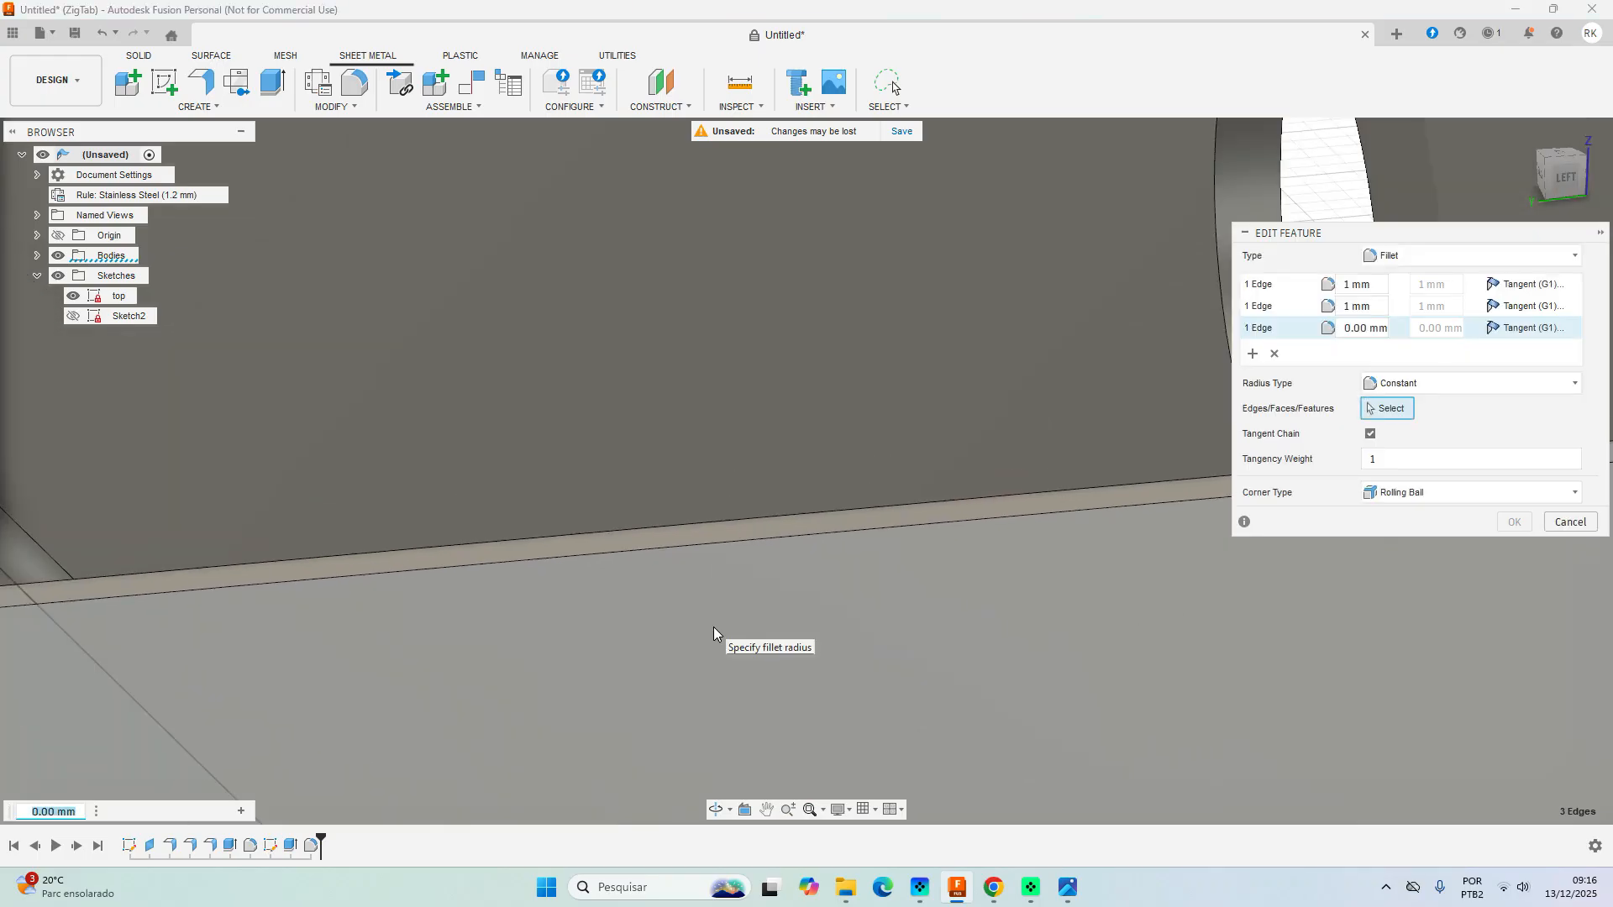
scroll(971, 629, "down", 3)
scroll(971, 629, "down", 4)
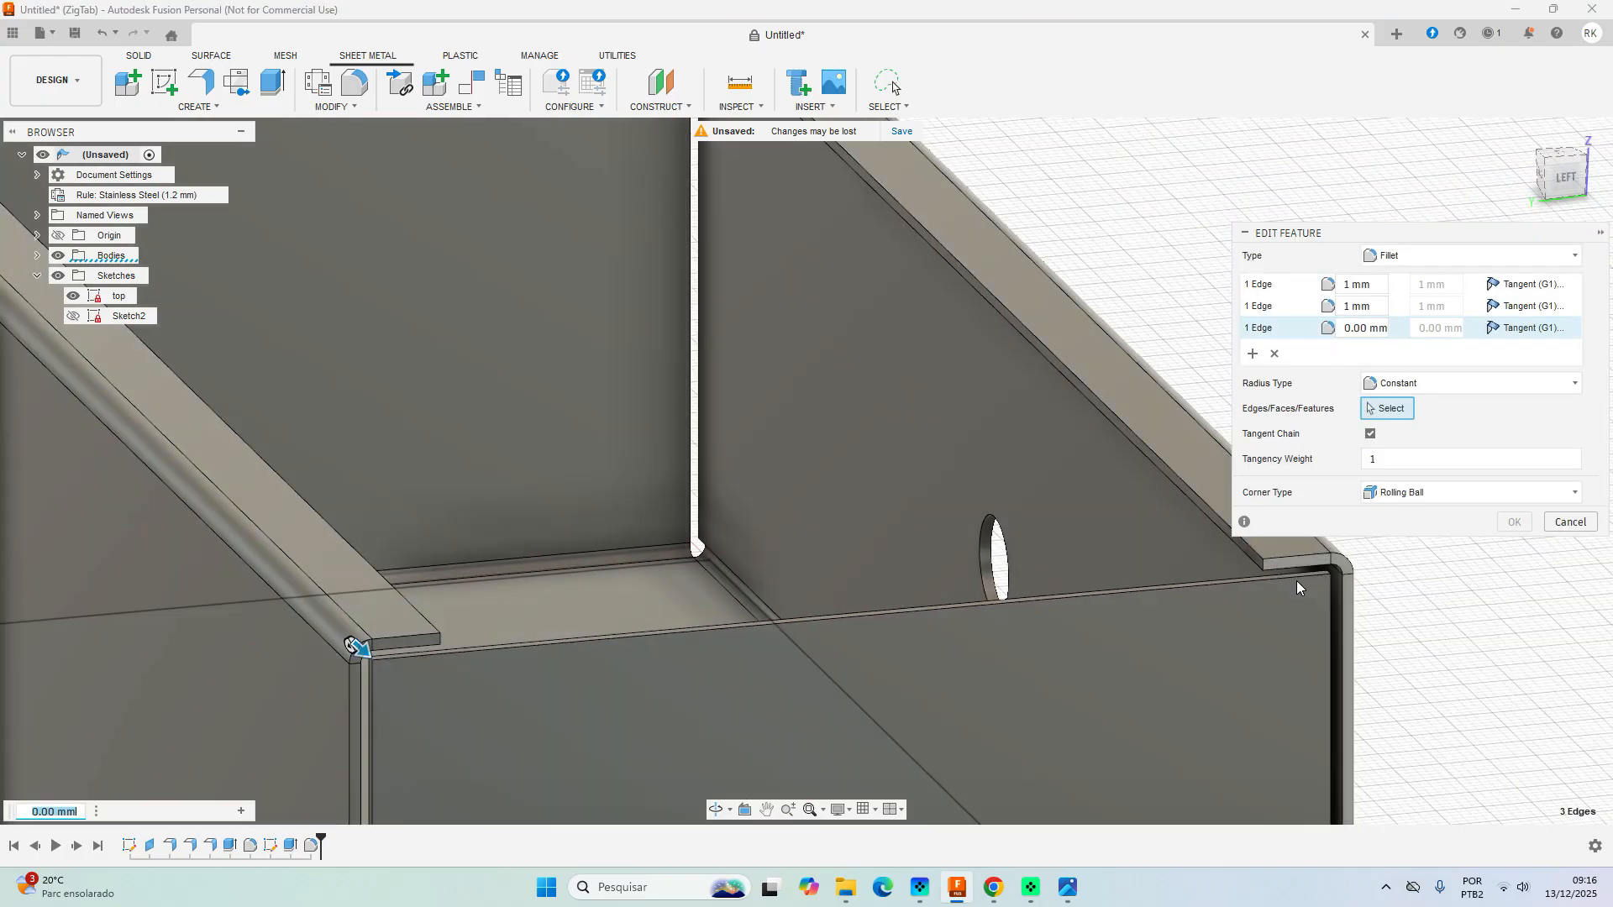
scroll(1297, 582, "up", 4)
scroll(1292, 571, "up", 6)
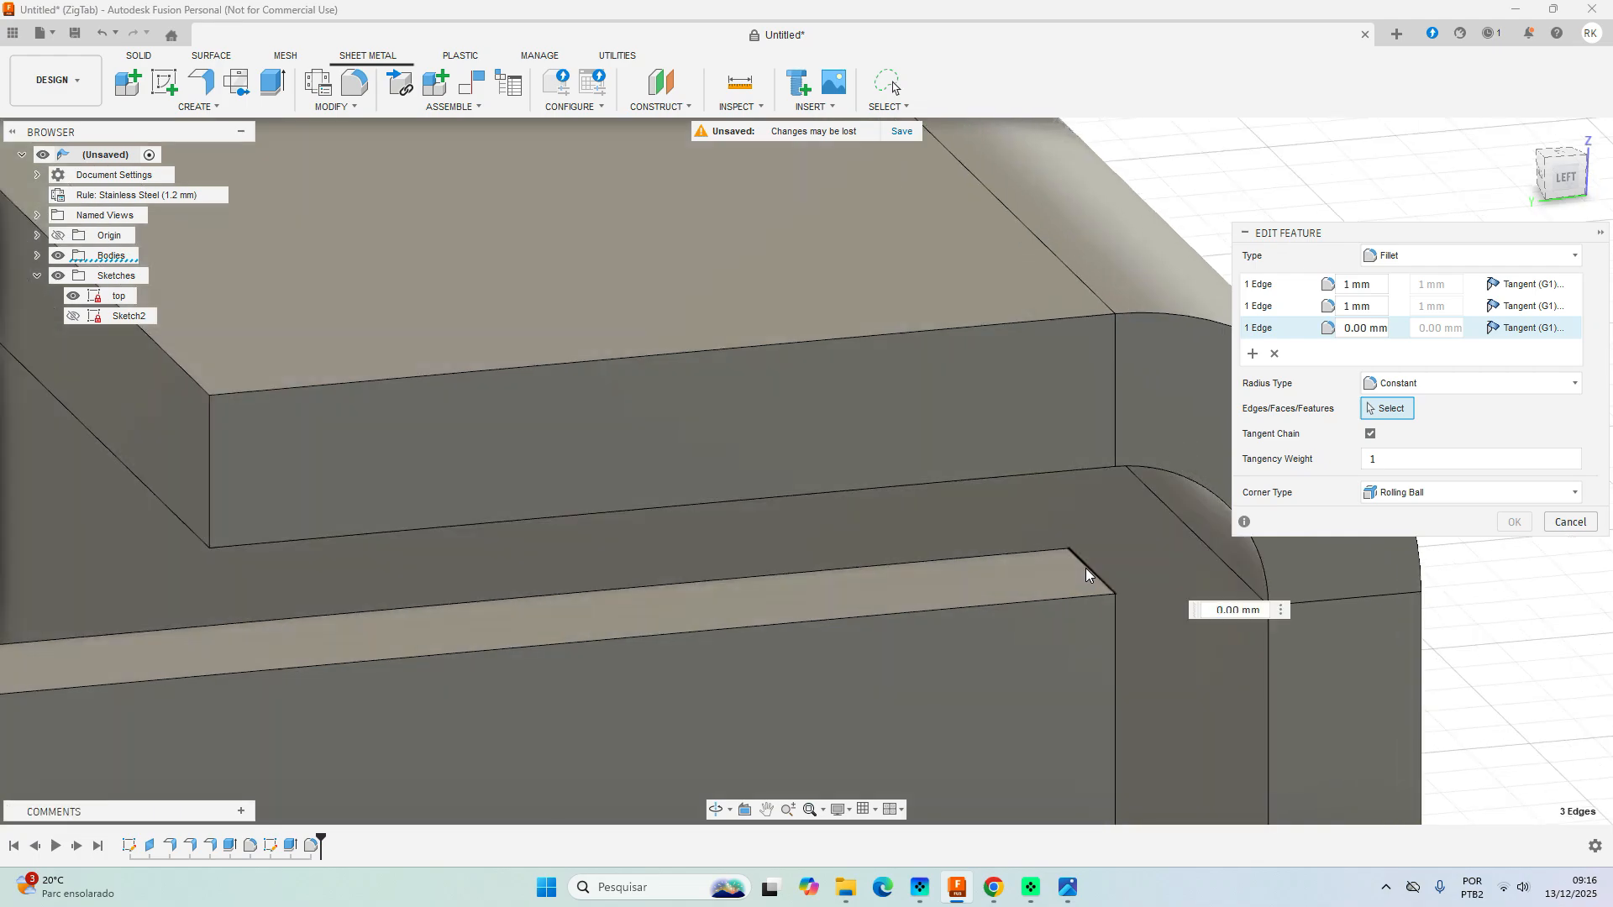
left_click(1086, 568)
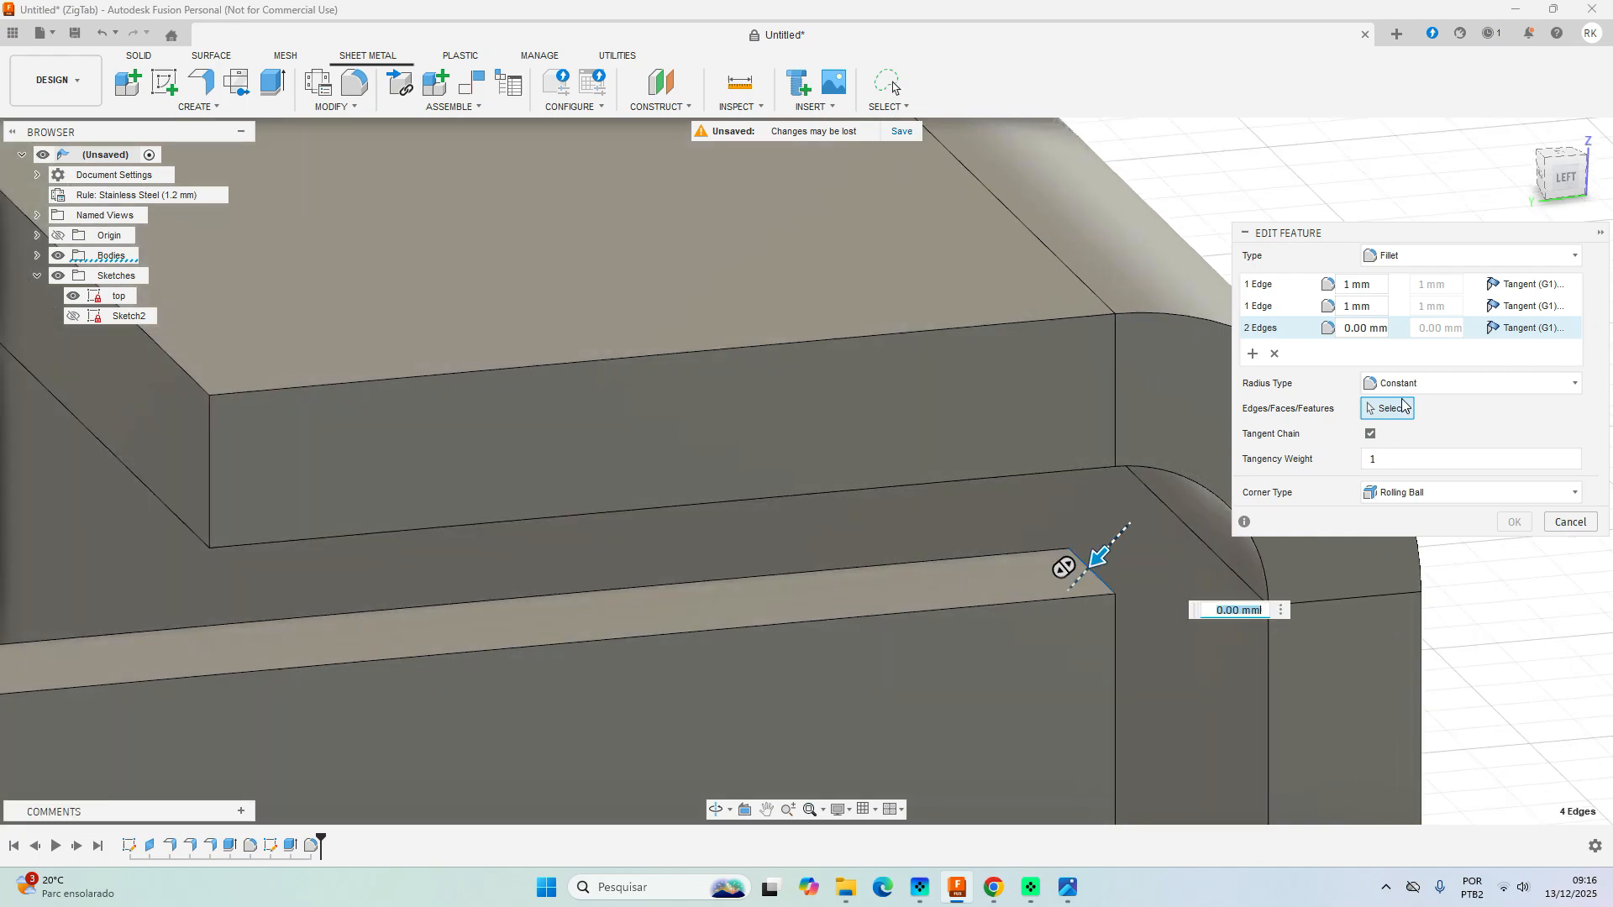
left_click(1345, 328)
type("1")
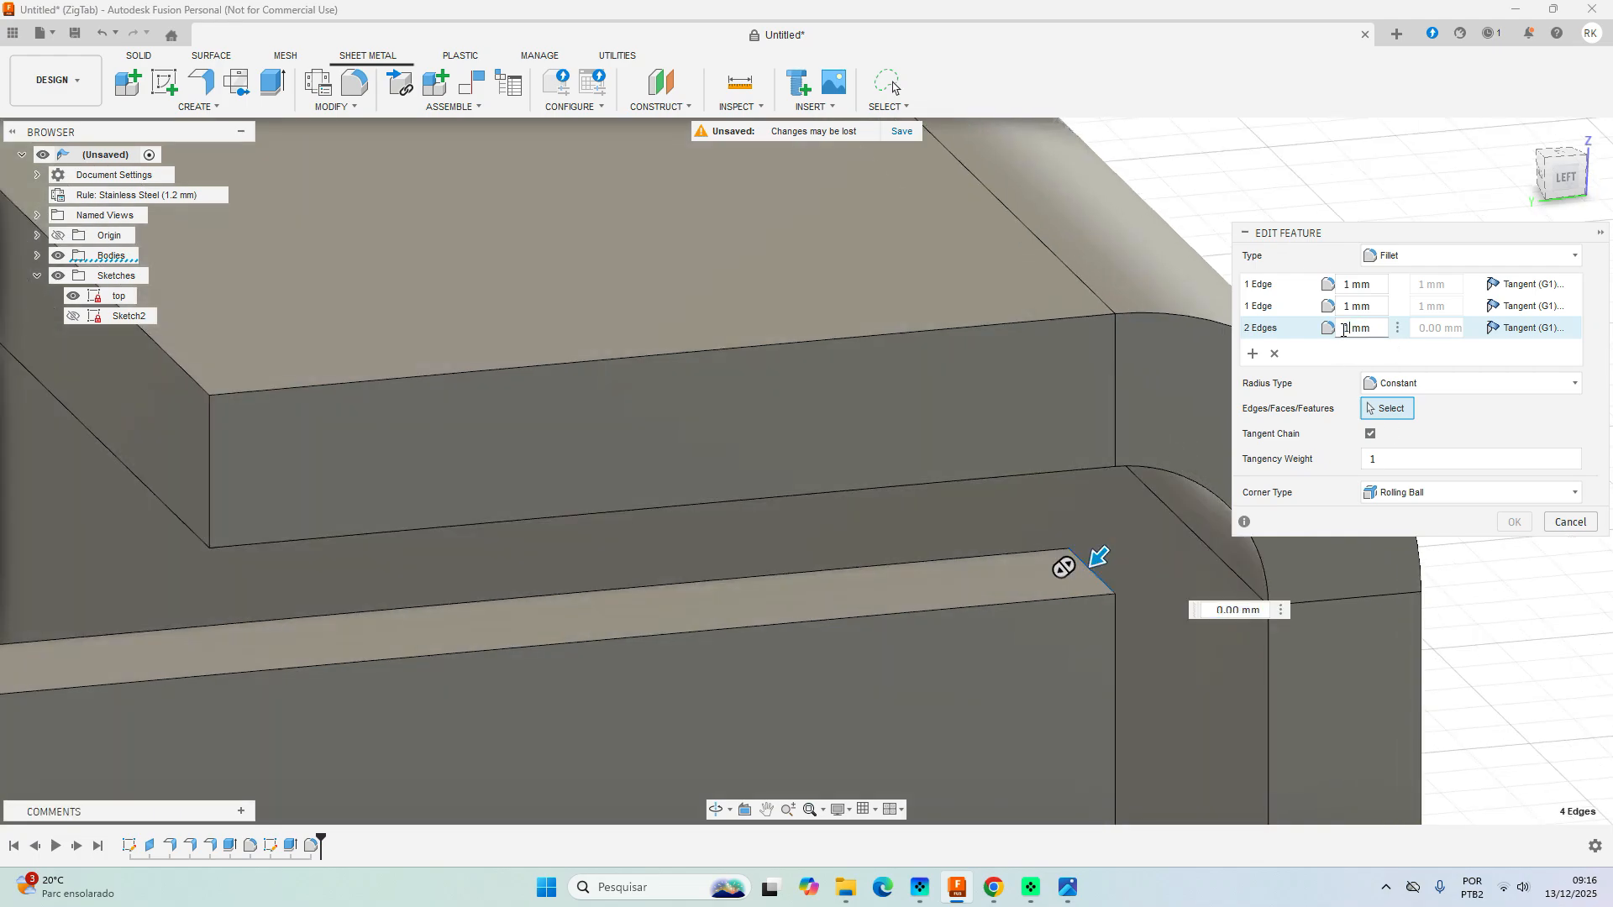
key("Return")
Examine the whole enclosure in the isometric home view.
scroll(1344, 335, "down", 8)
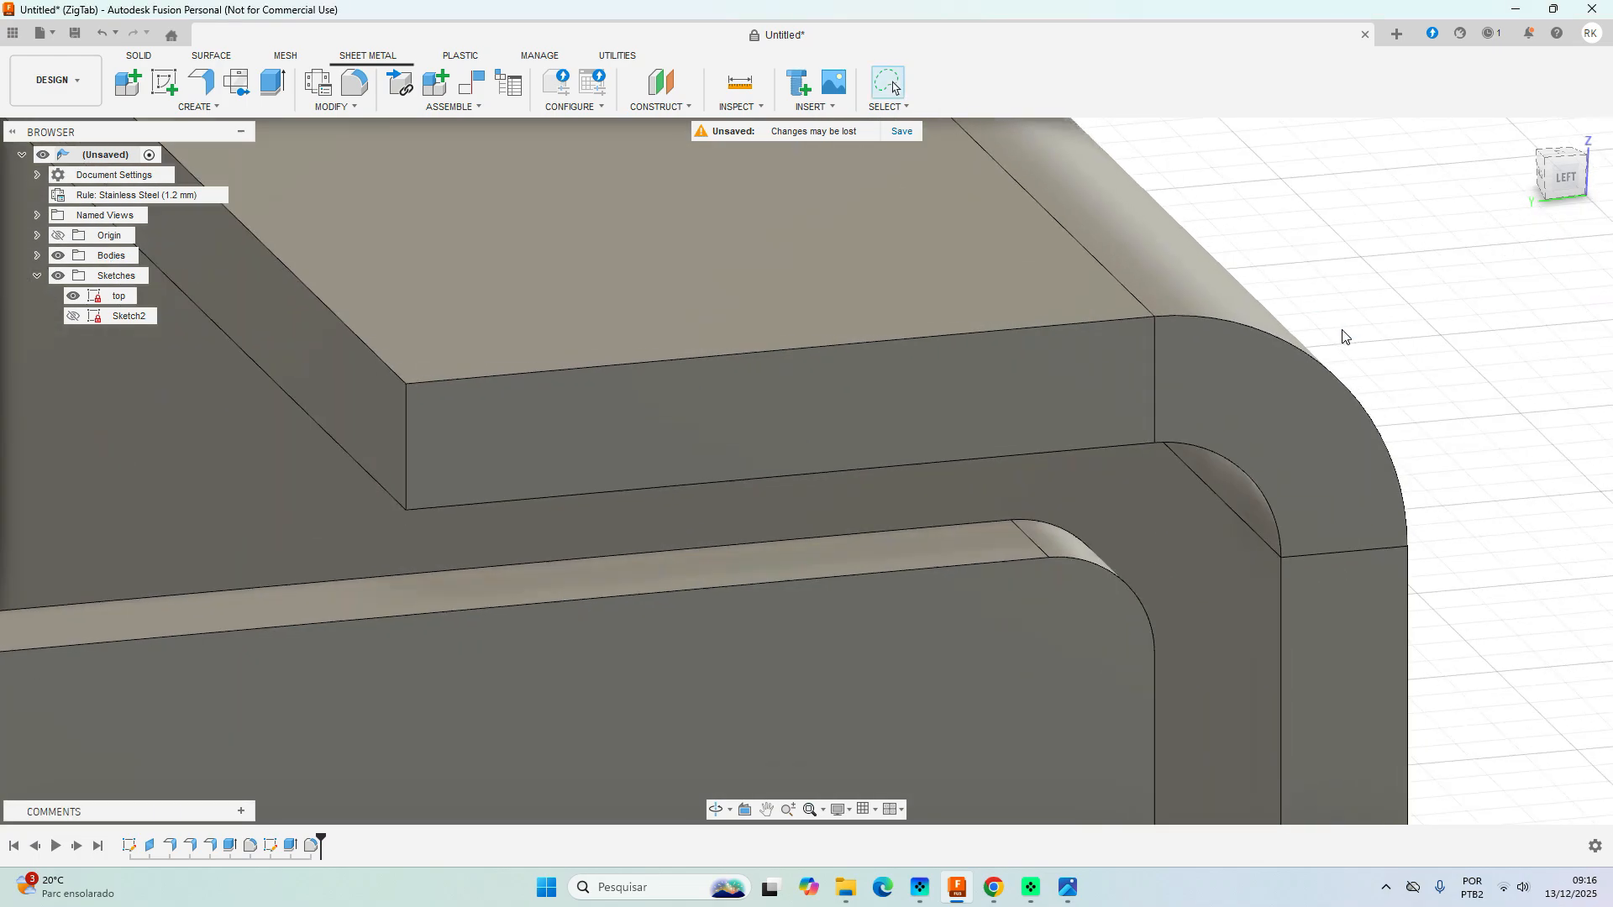
scroll(1338, 366, "down", 10)
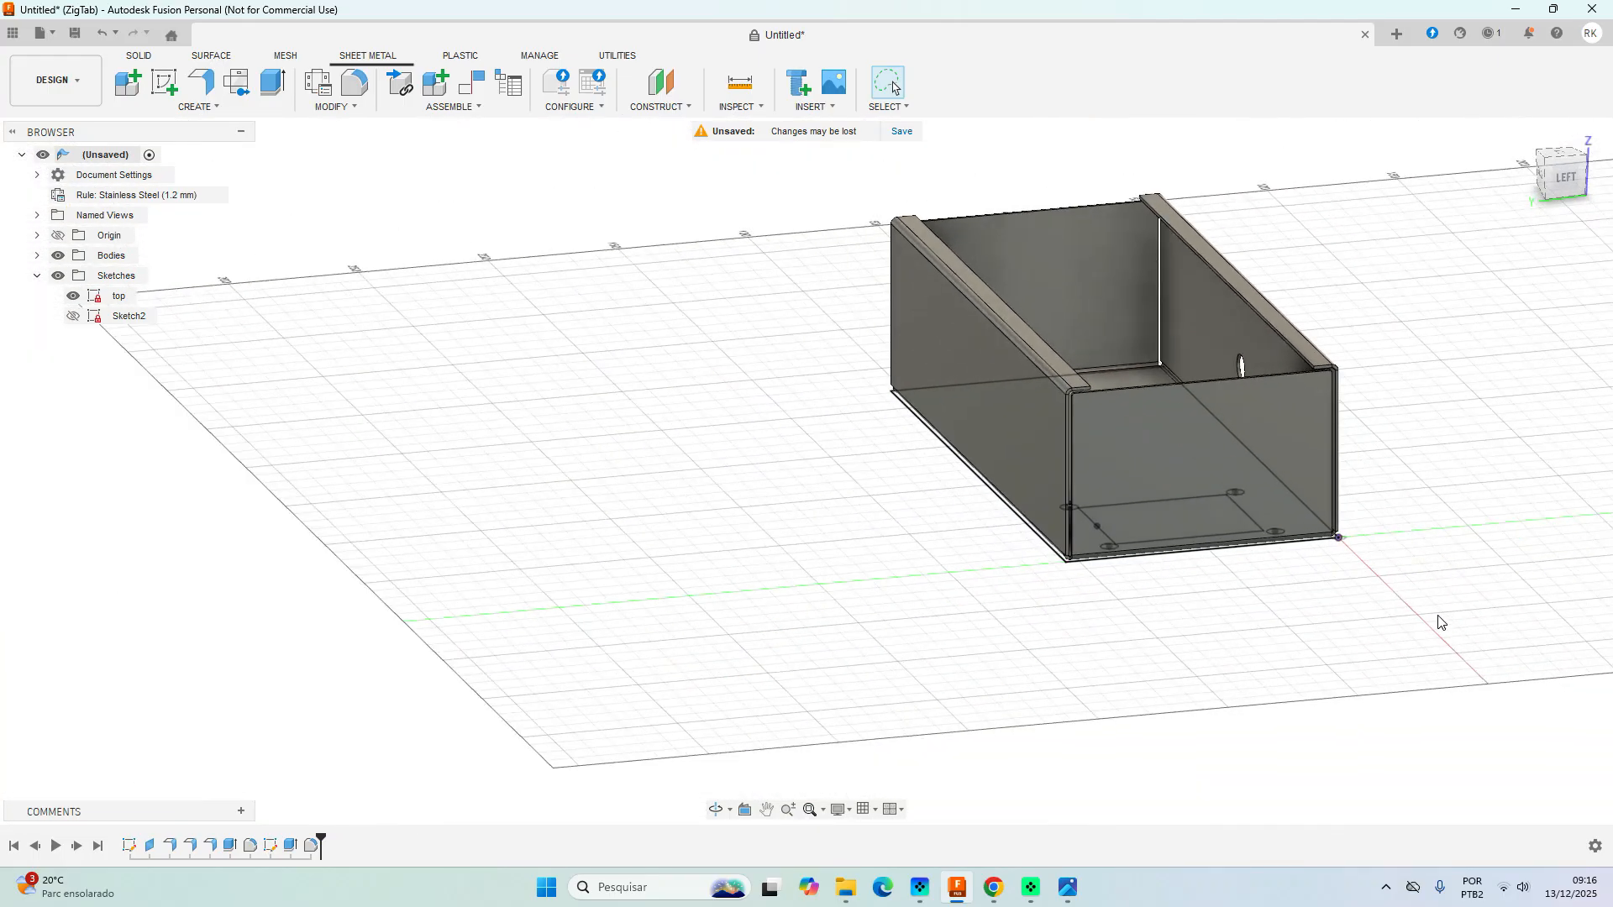
middle_click_drag(1438, 622, 1213, 641, "shift")
left_click(1526, 131)
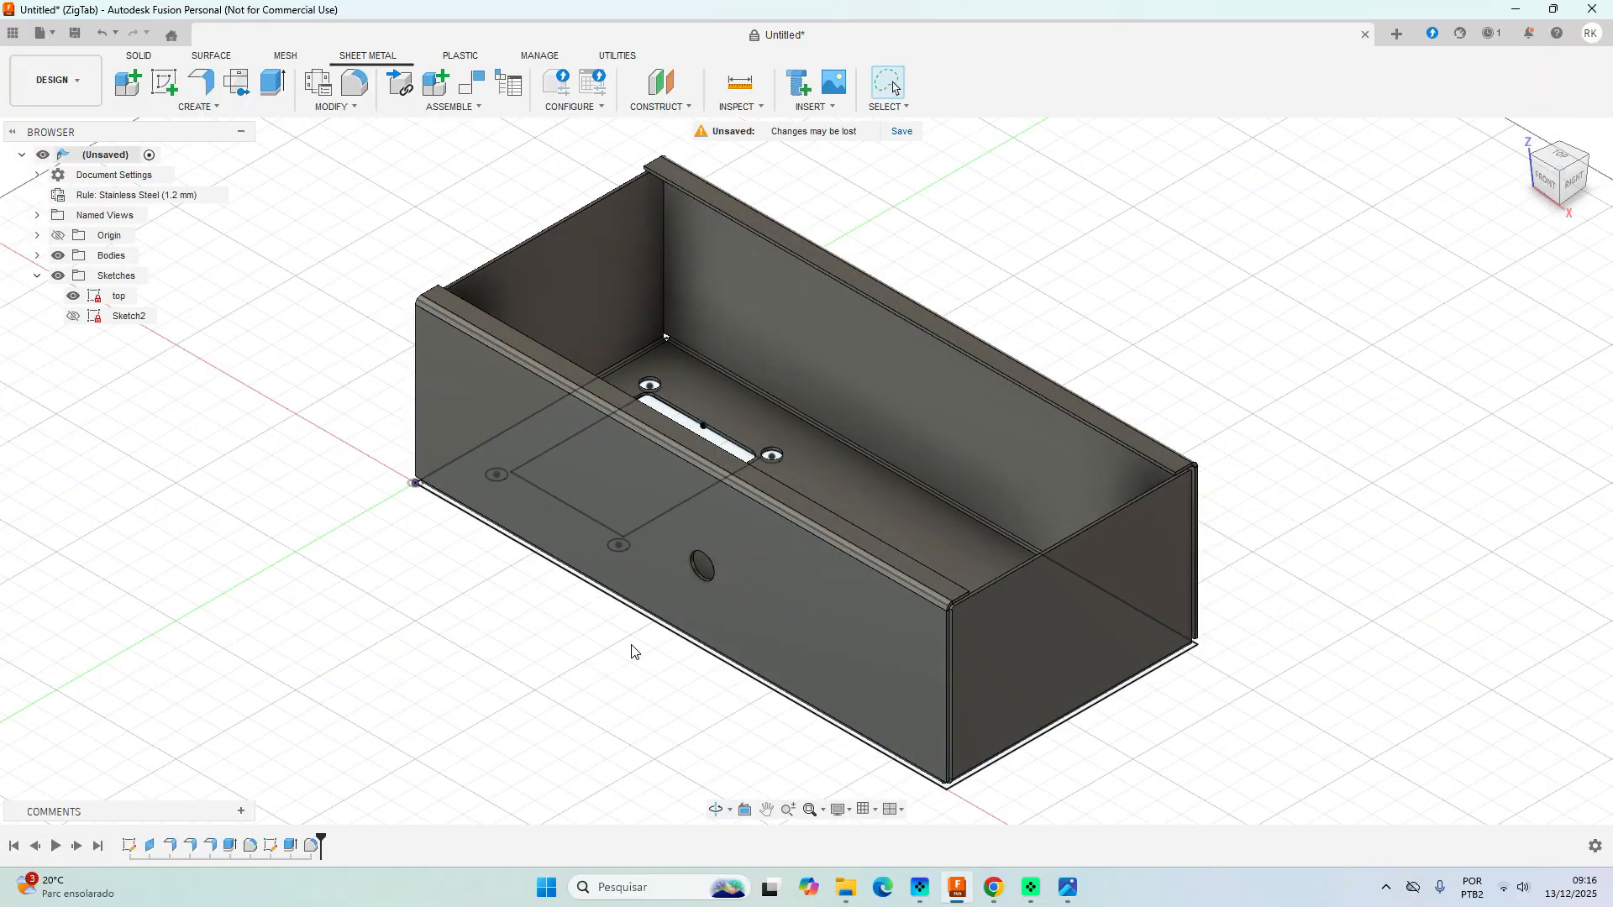
left_click(738, 472)
left_click(528, 574)
scroll(278, 586, "down", 2)
middle_click_drag(278, 586, 325, 576)
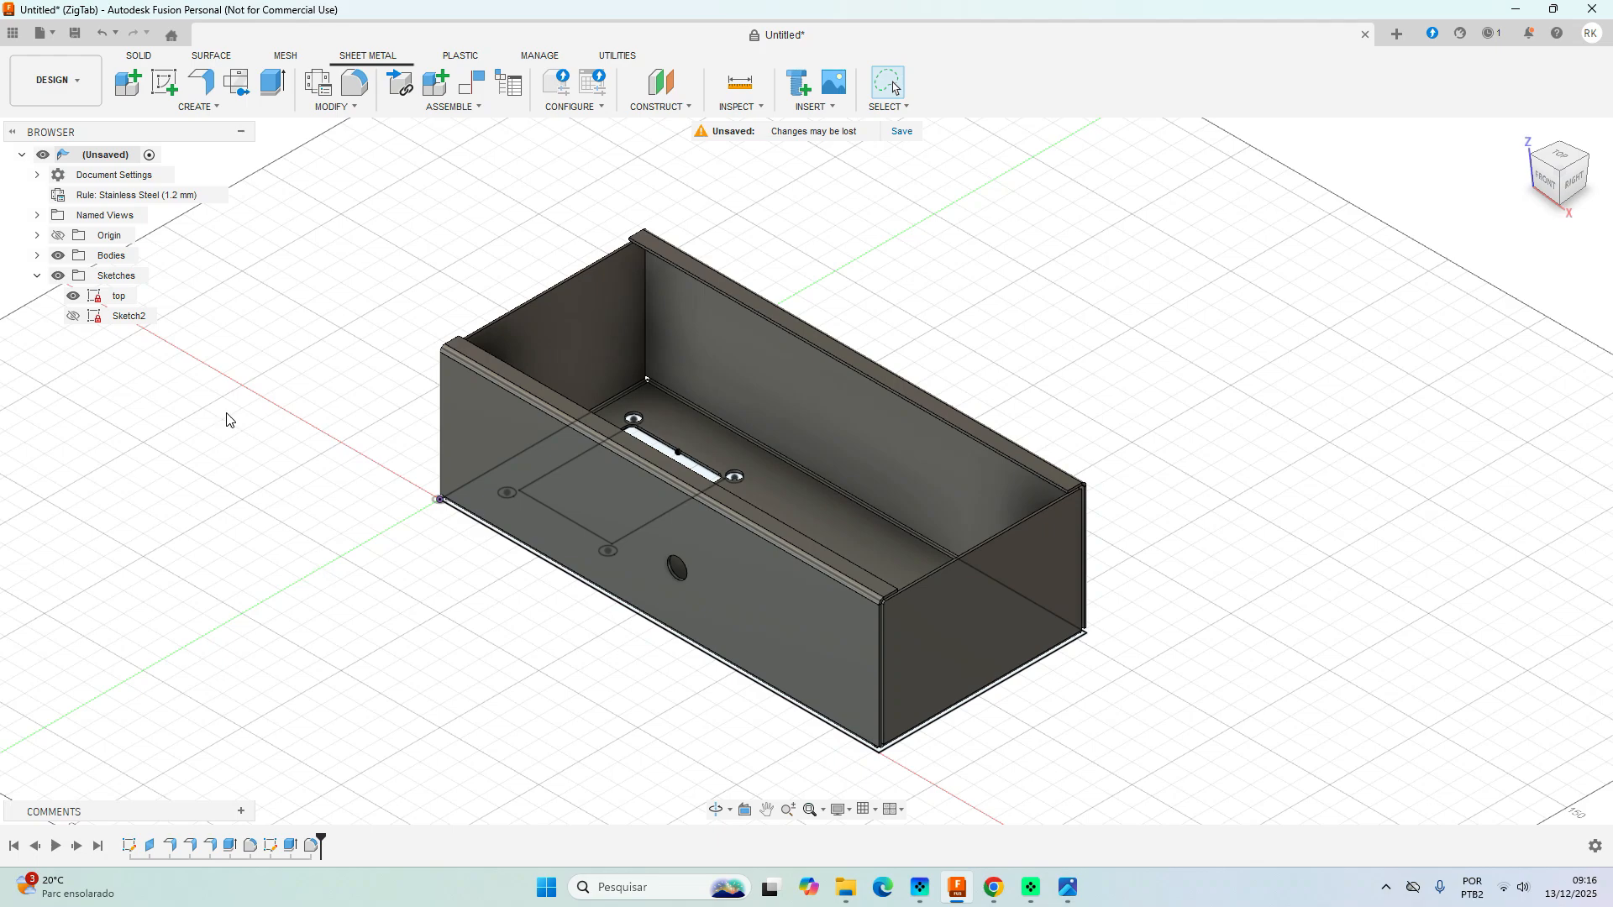
left_click(54, 36)
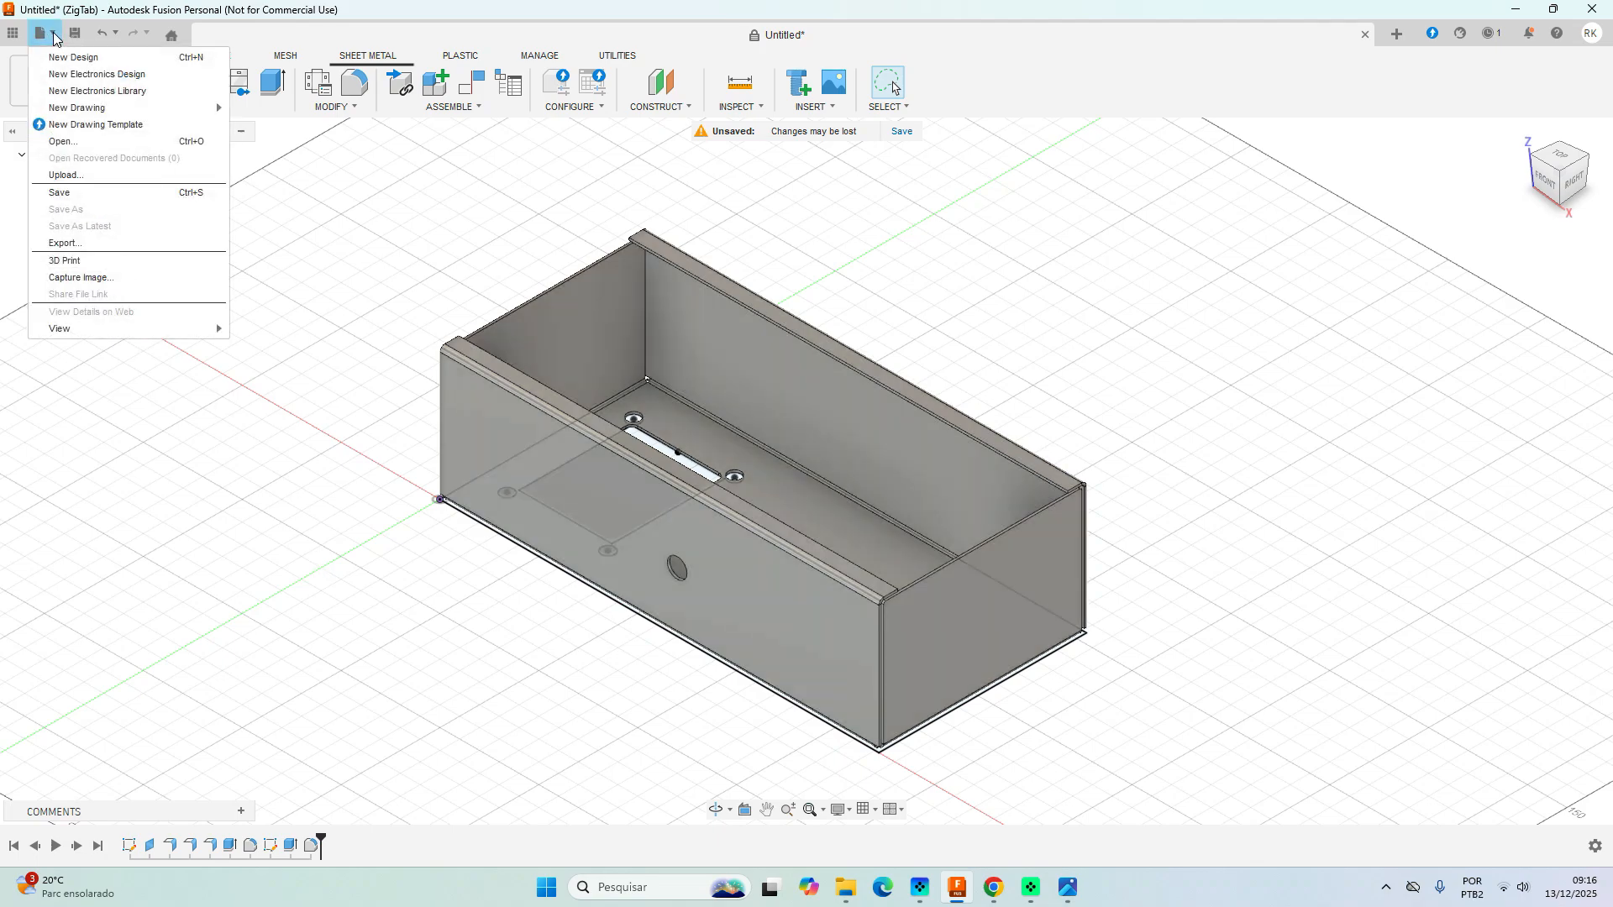
left_click(79, 245)
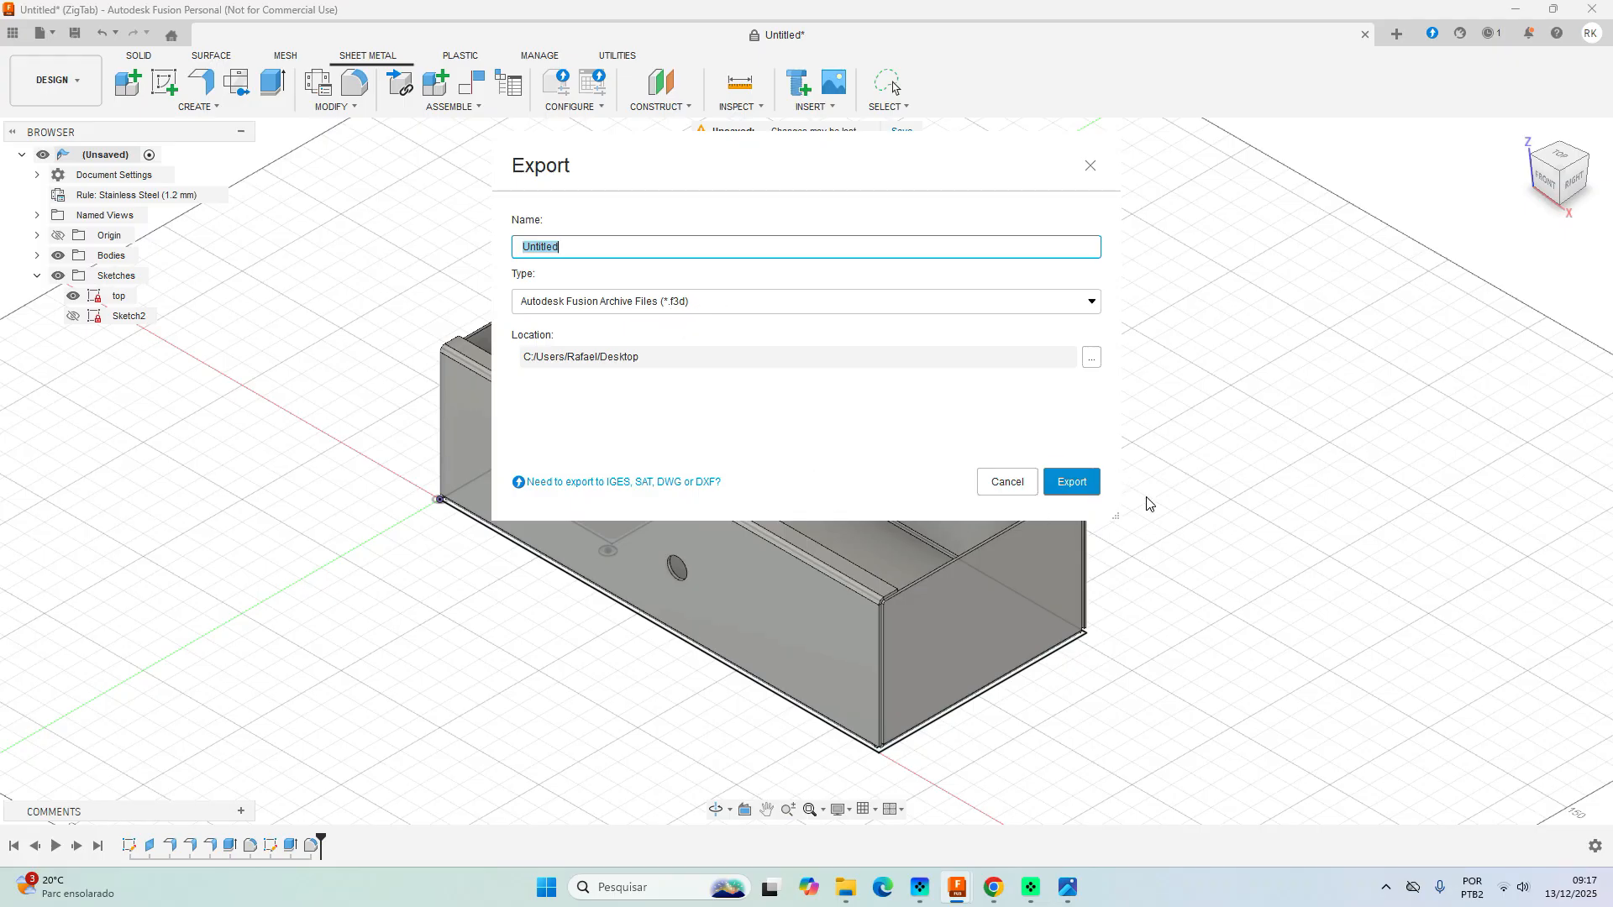
left_click(1021, 487)
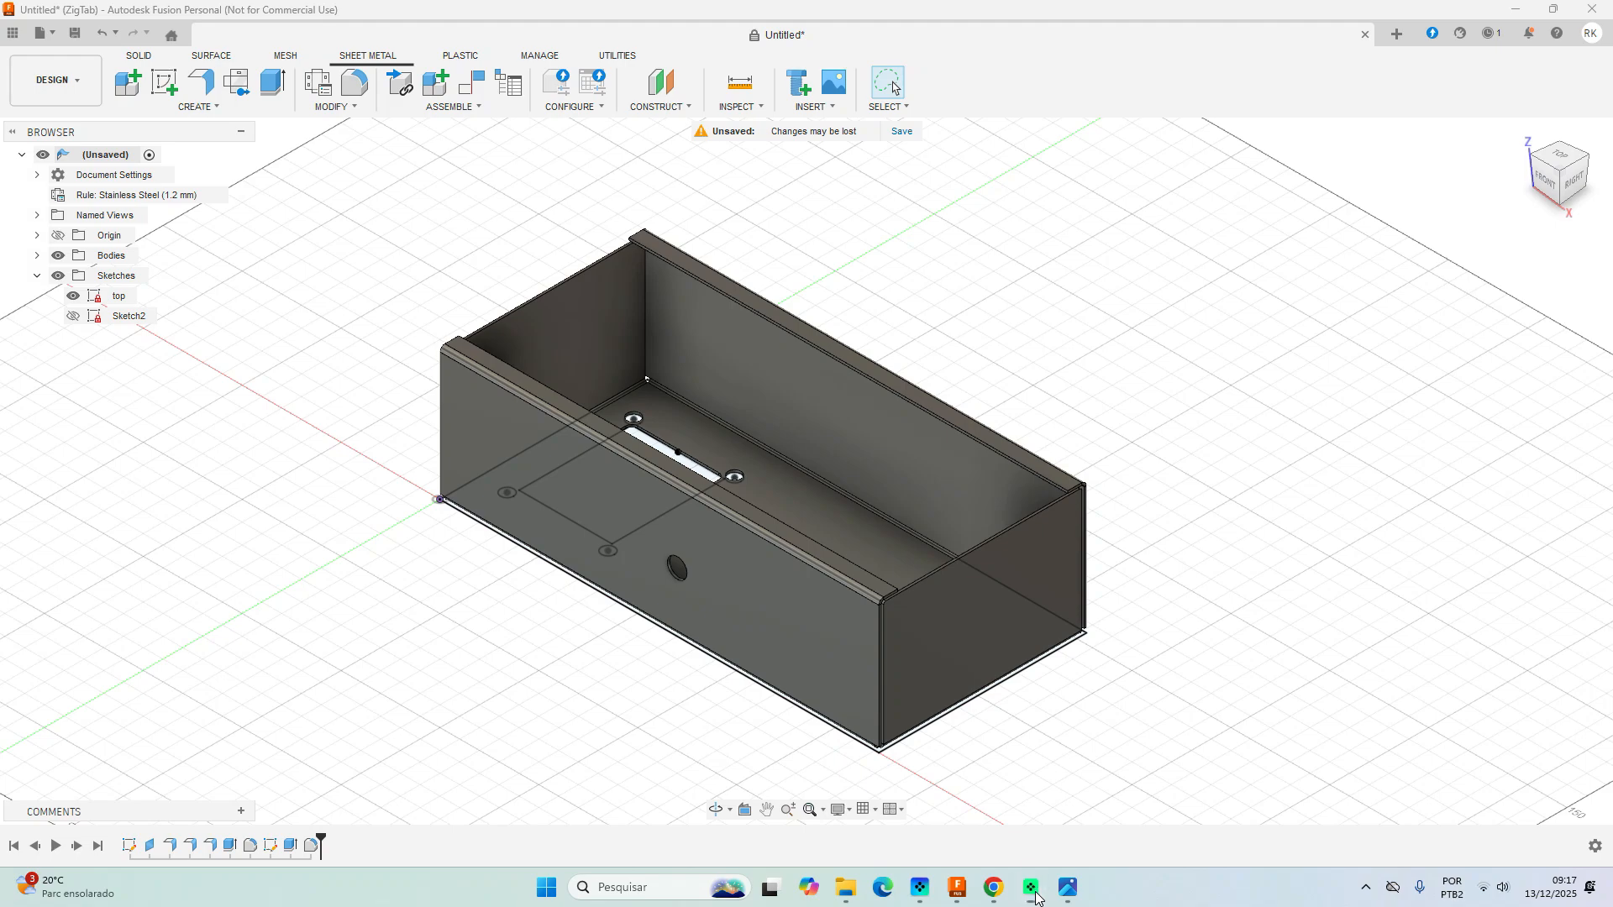
left_click(1180, 694)
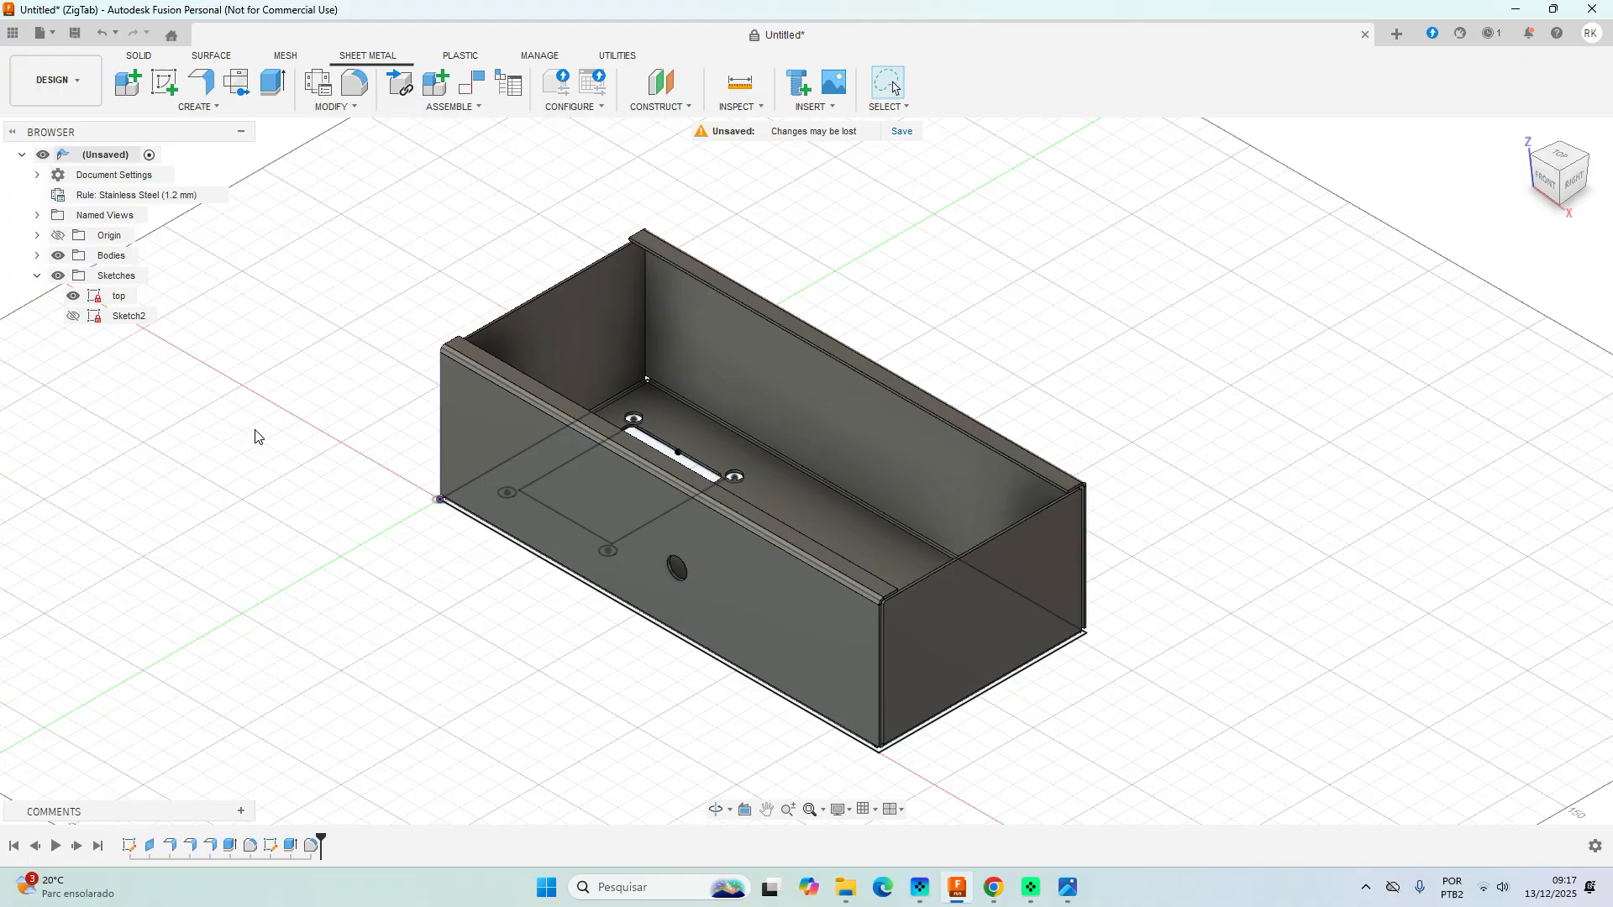
Create a flat pattern of the enclosure with the inner bottom face as the stationary face.
left_click(240, 89)
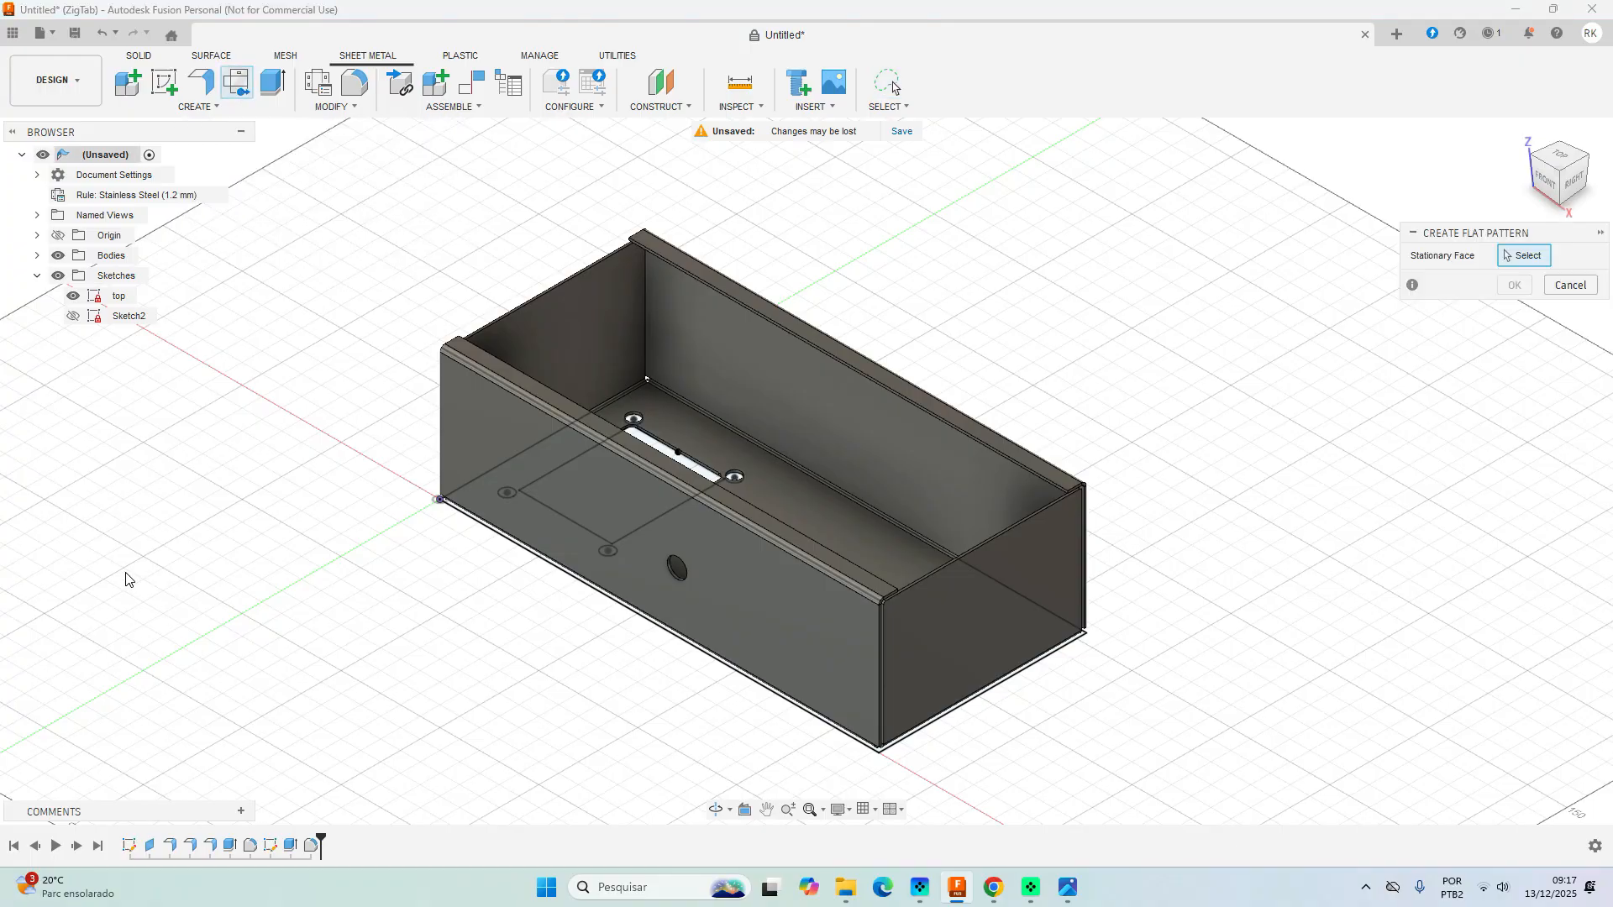
left_click(836, 528)
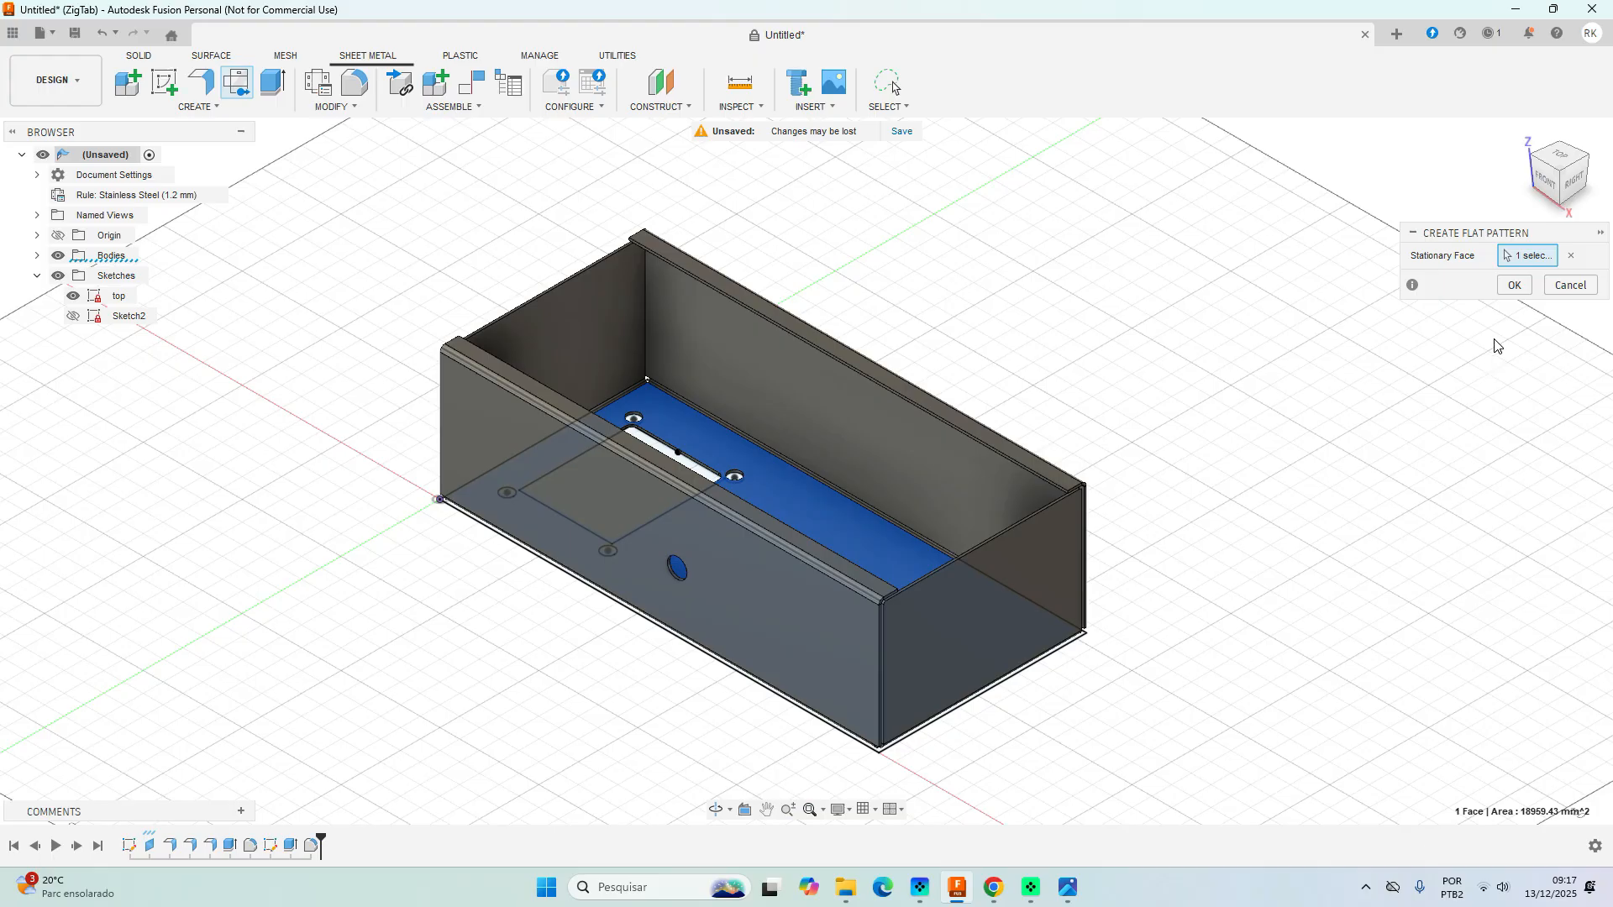
left_click(1514, 287)
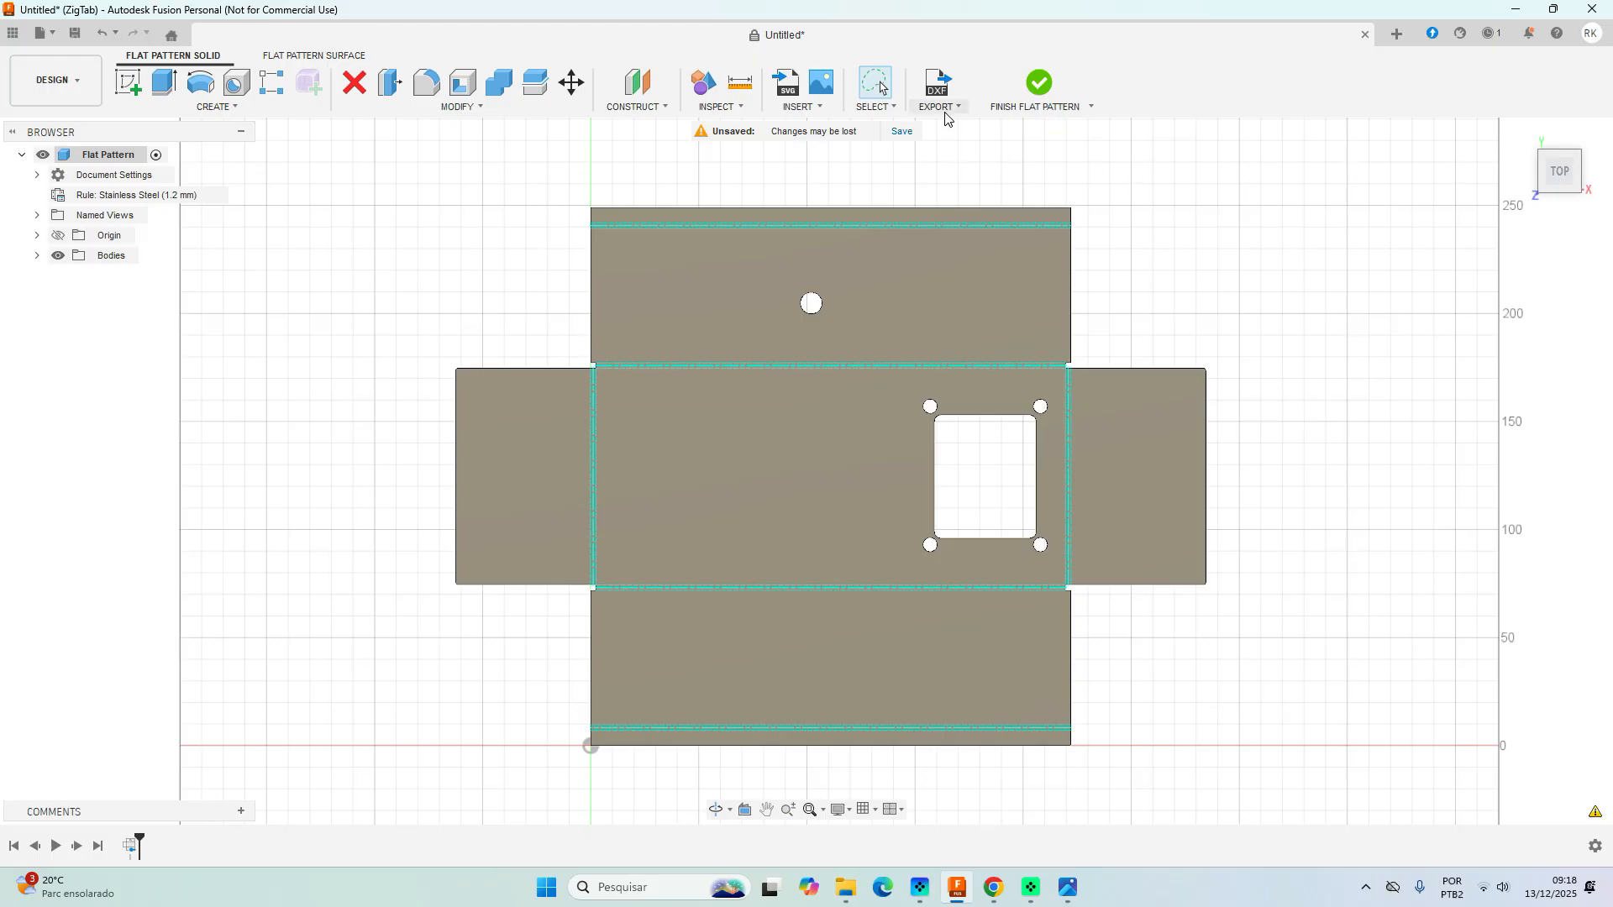
left_click(937, 88)
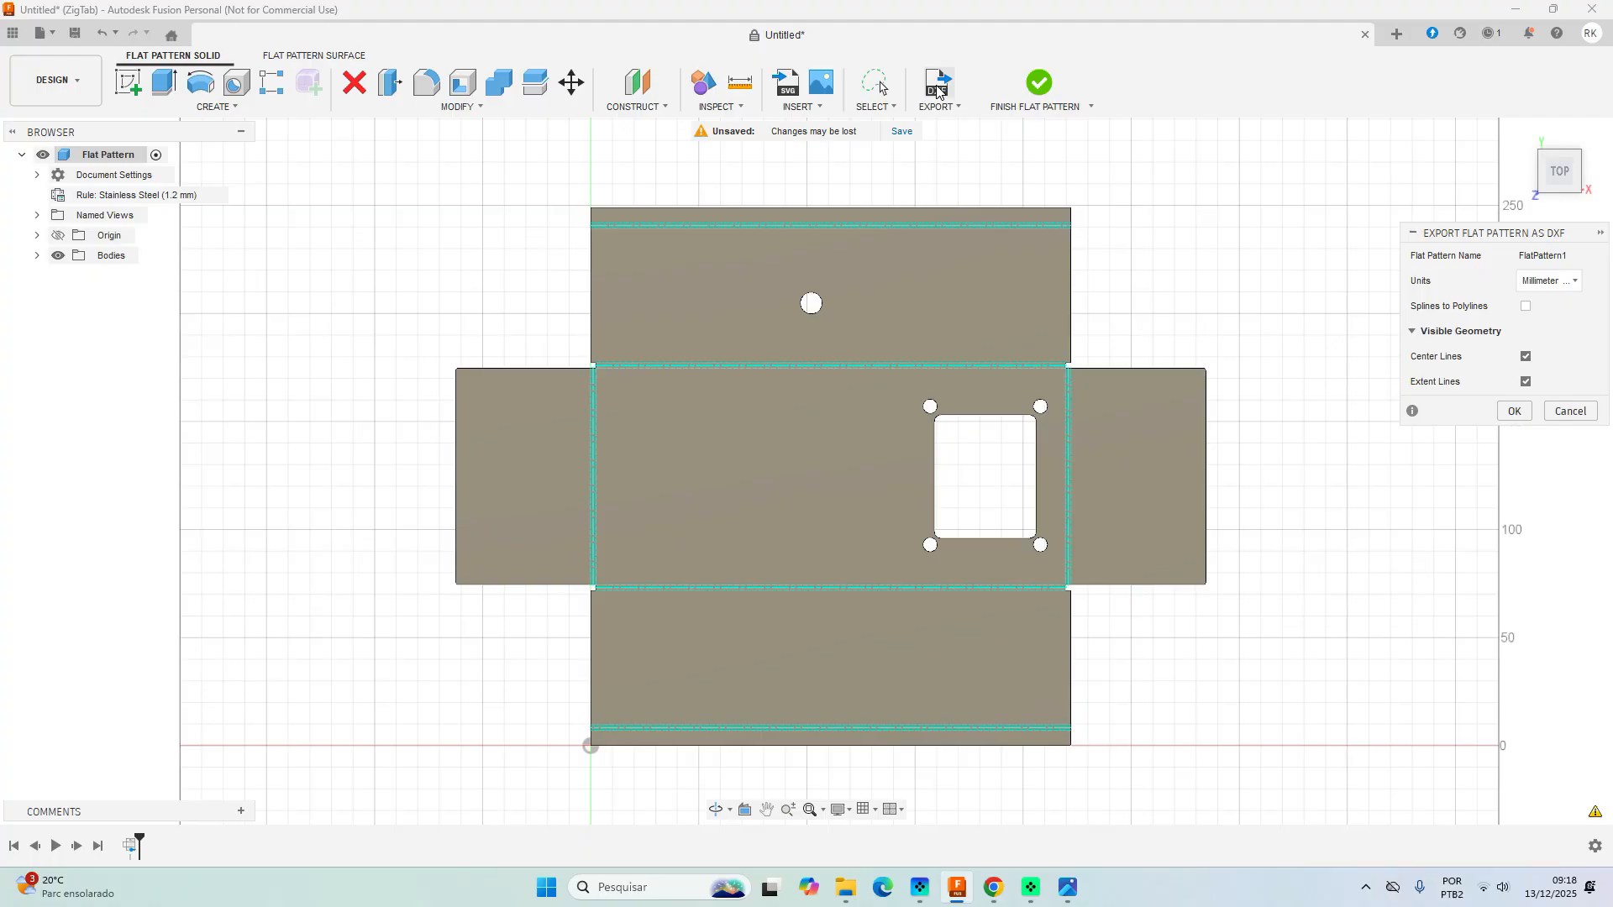
left_click(1514, 411)
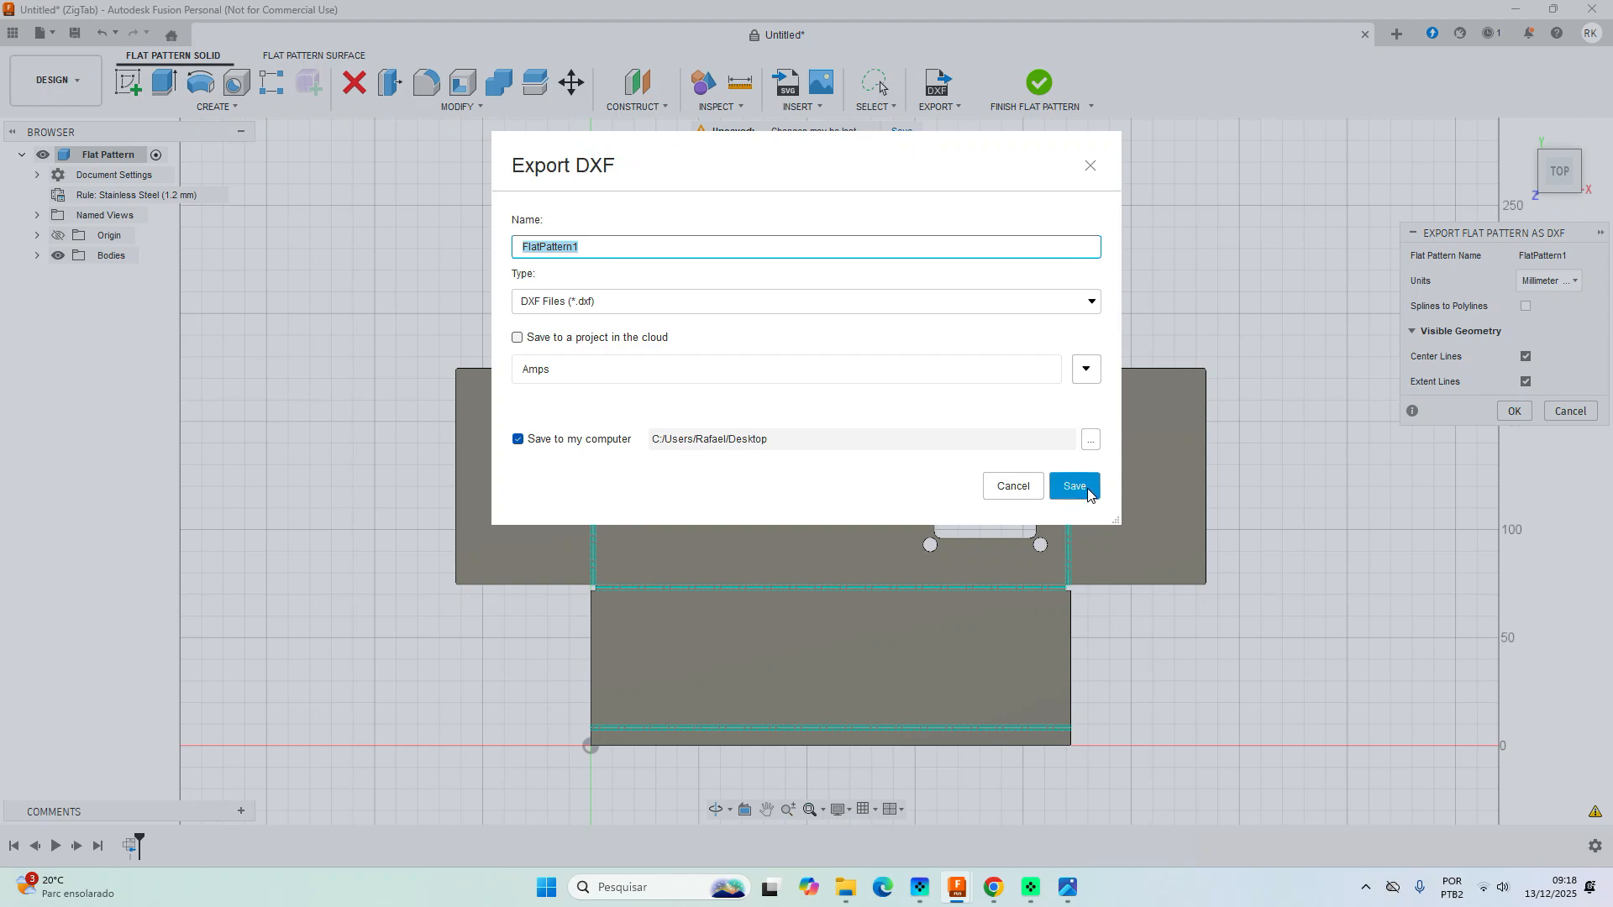
left_click(1012, 489)
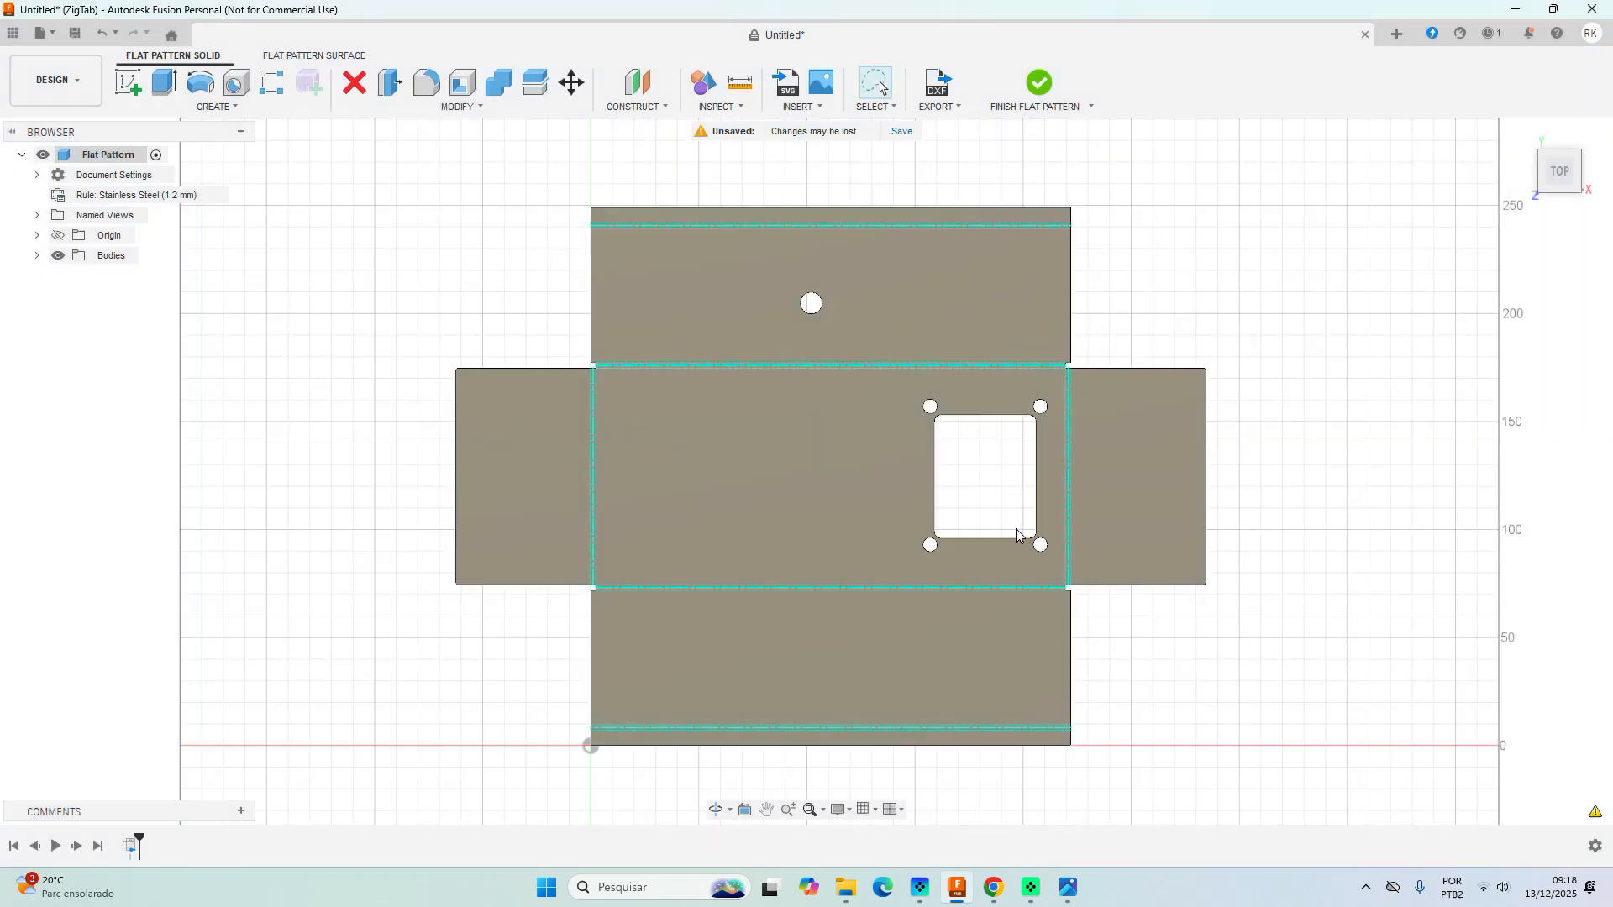
Finish the flat pattern and return to the folded enclosure model.
scroll(1024, 710, "down", 2)
scroll(1023, 711, "up", 1)
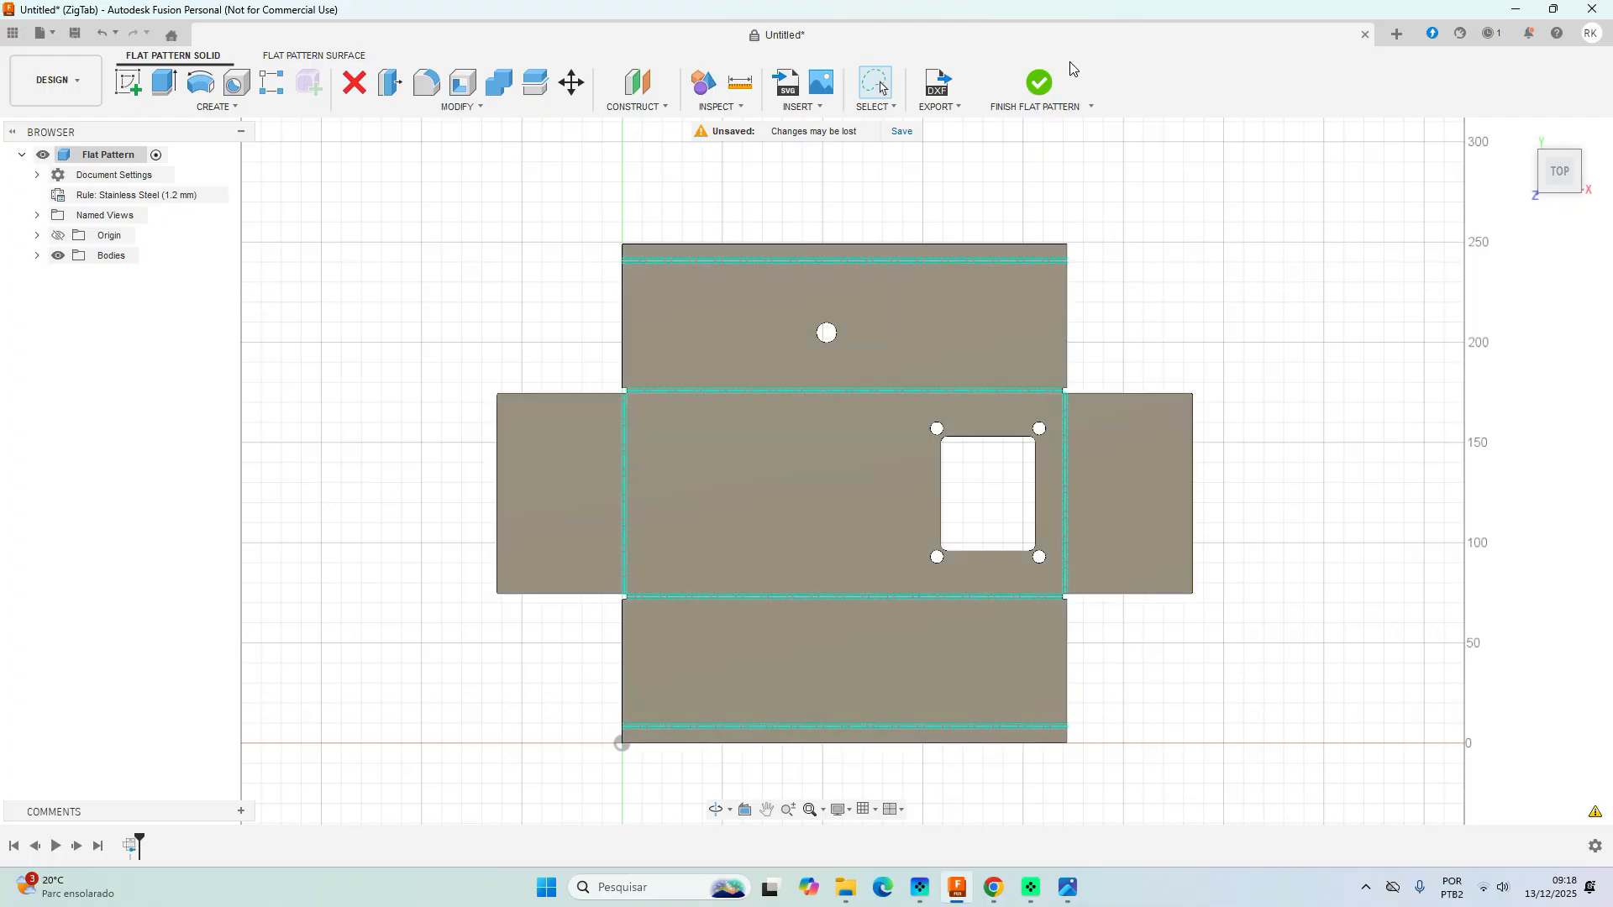
left_click(1040, 84)
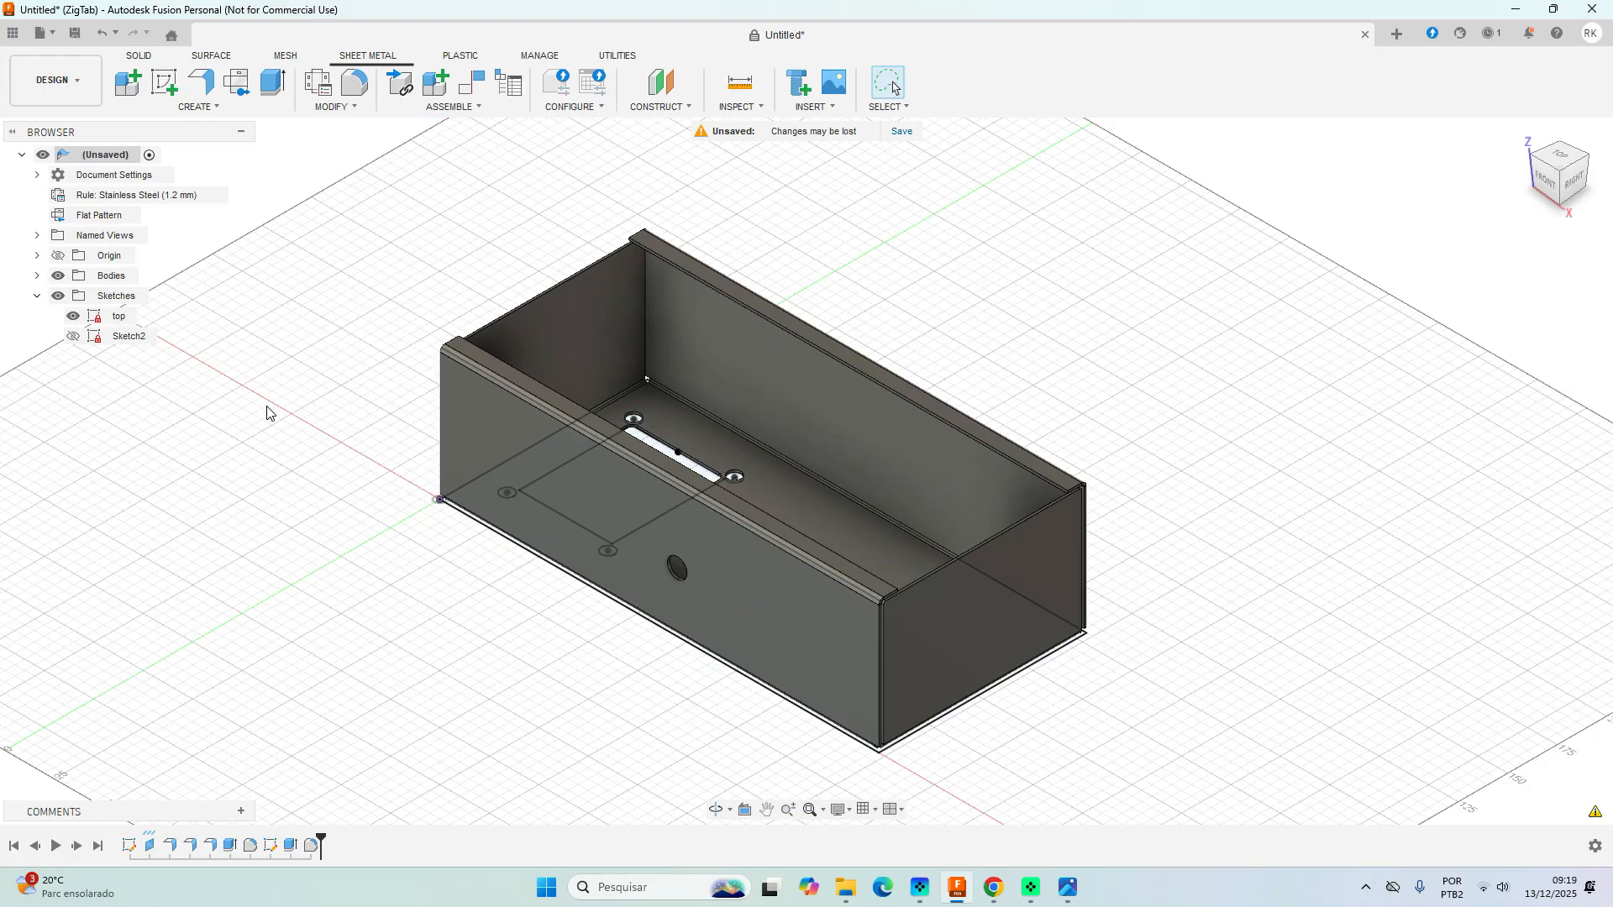
left_click(73, 82)
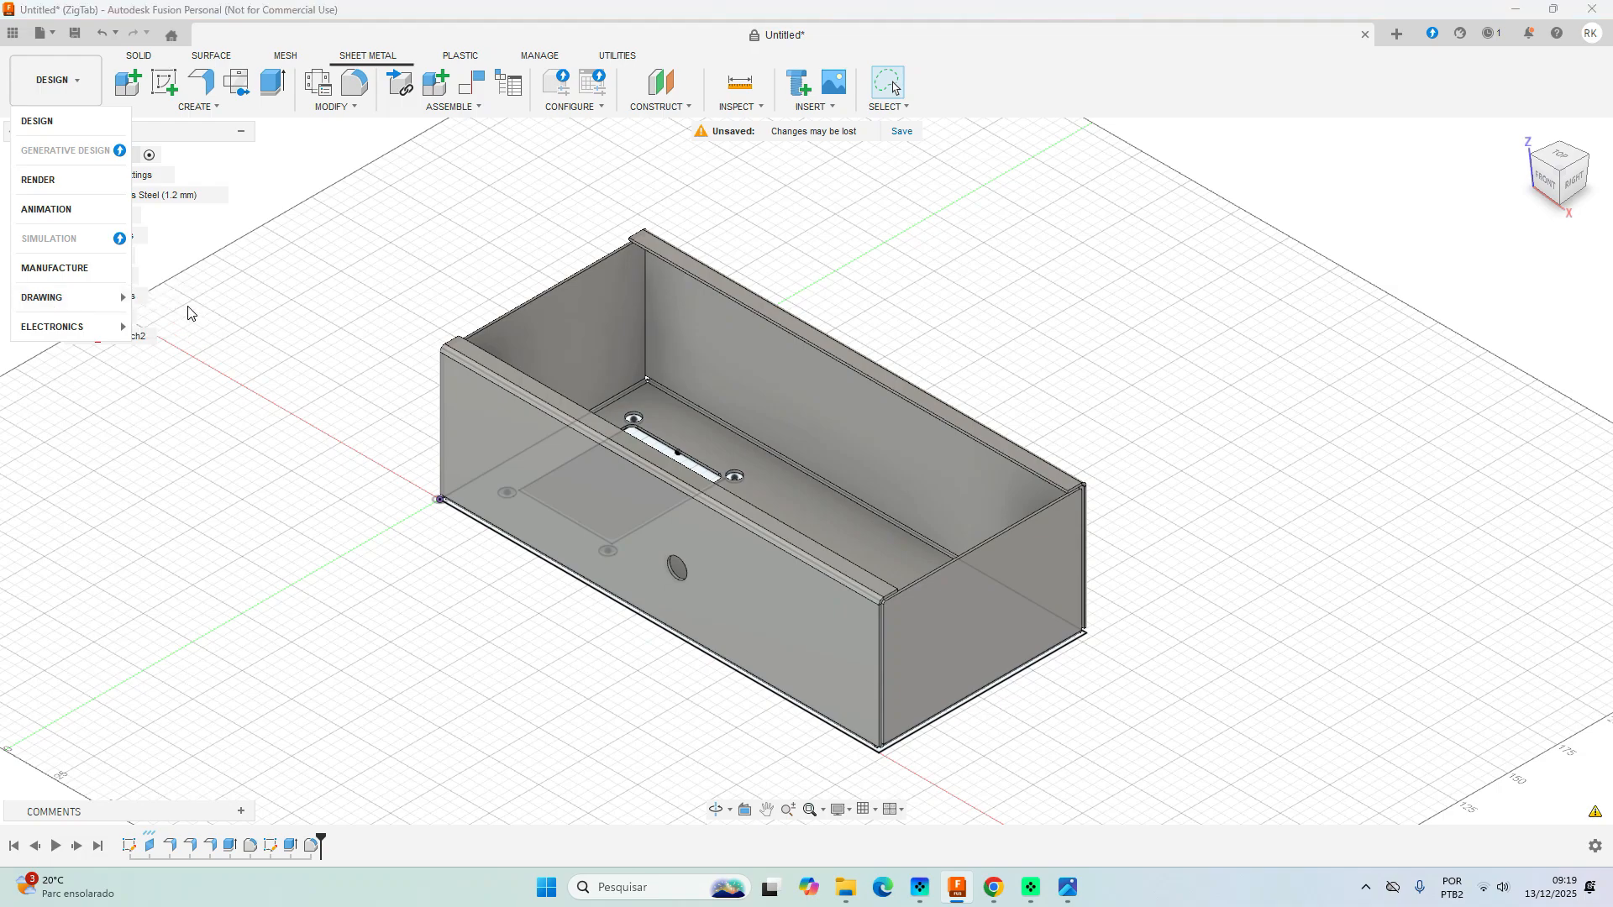
mouse_move(121, 302)
key("alt+Tab")
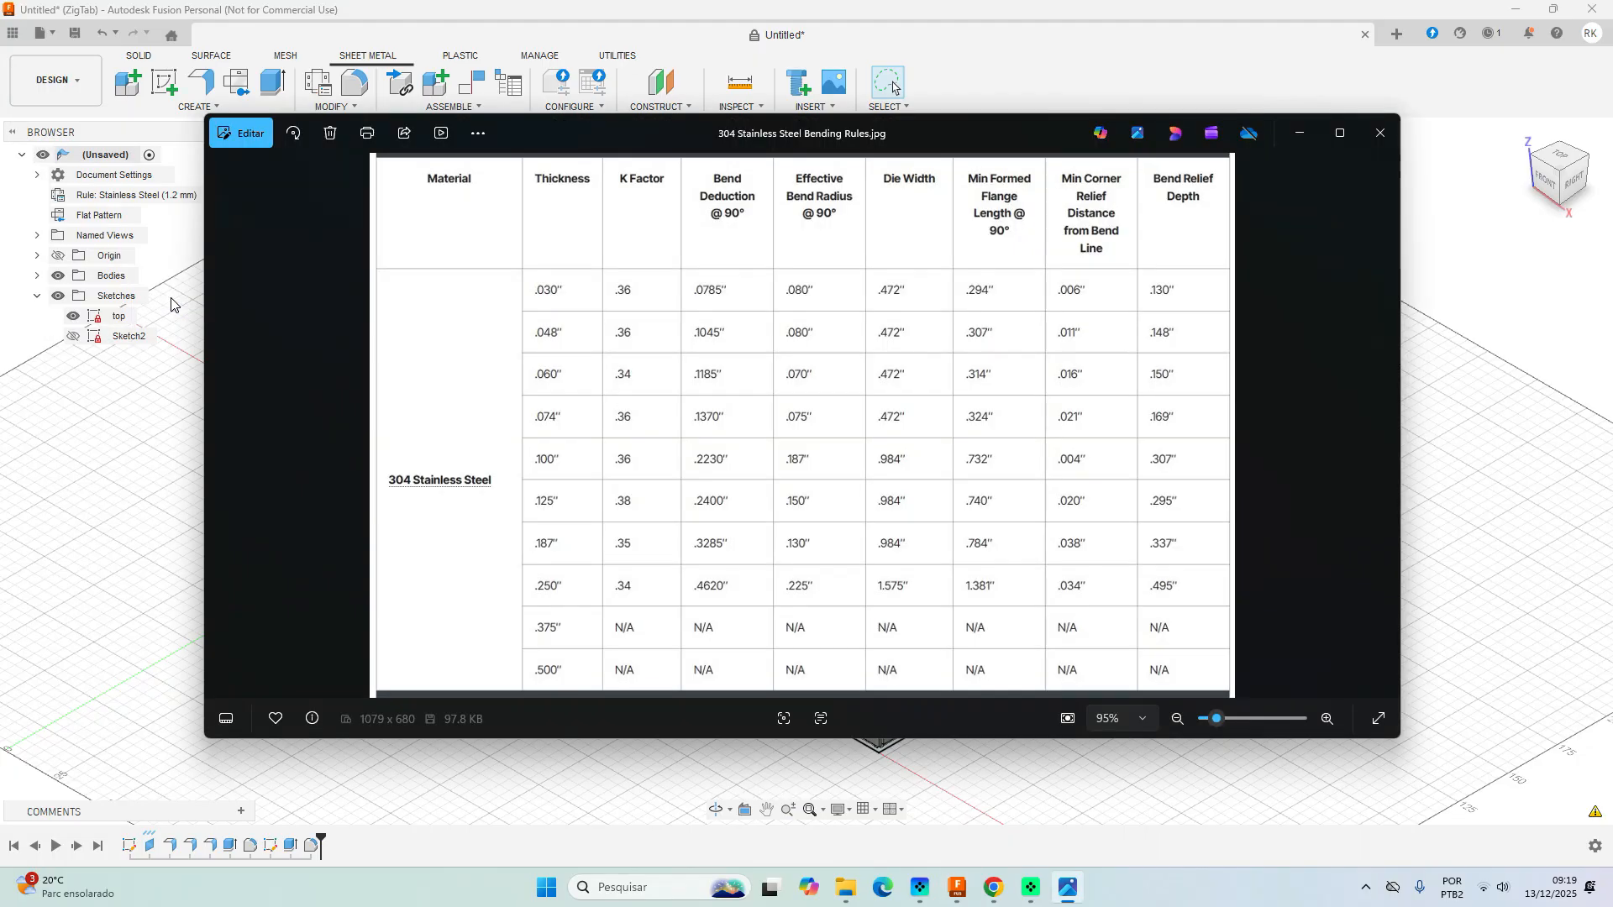
left_click(1458, 128)
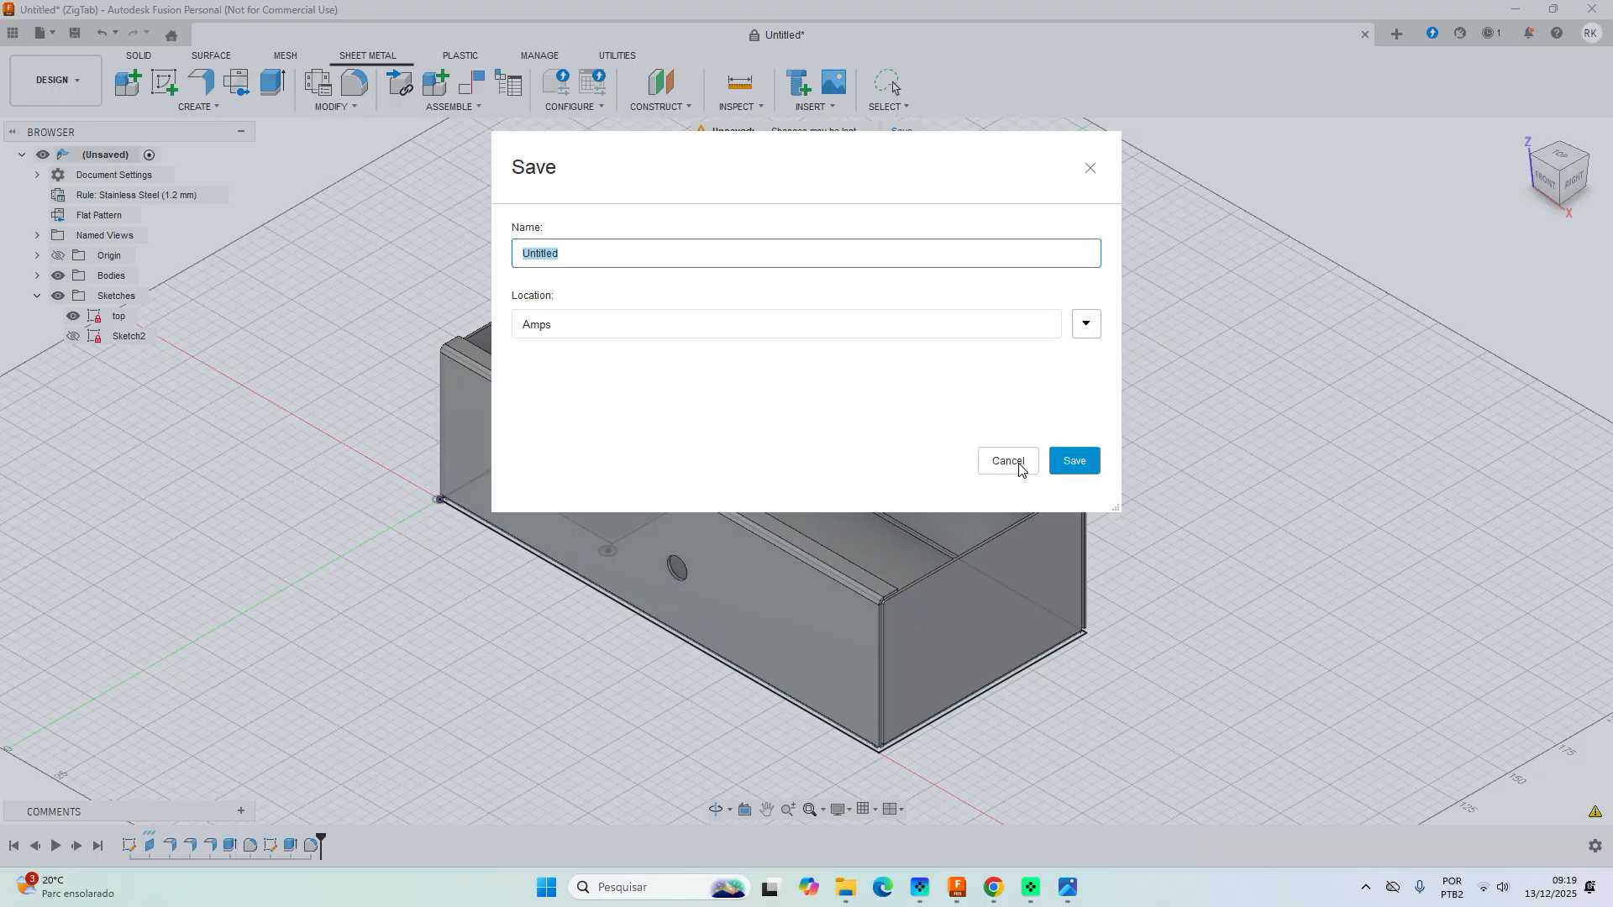
left_click(1091, 167)
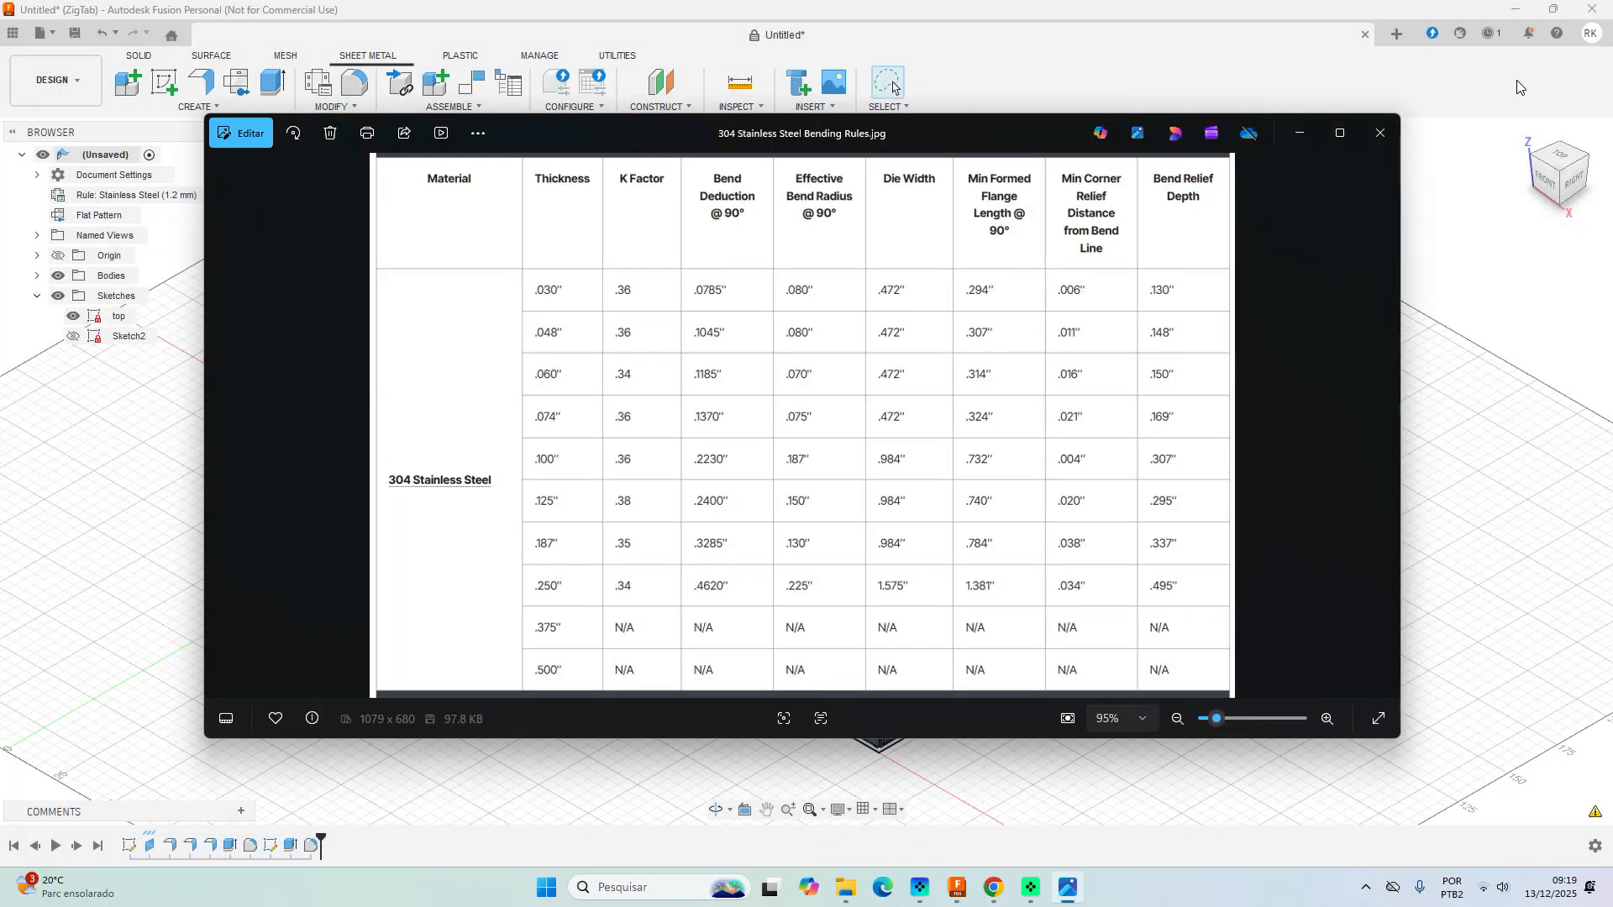
left_click(1381, 133)
Start a drawing from the design, saving the design as Untitled in the Amps project.
left_click(54, 79)
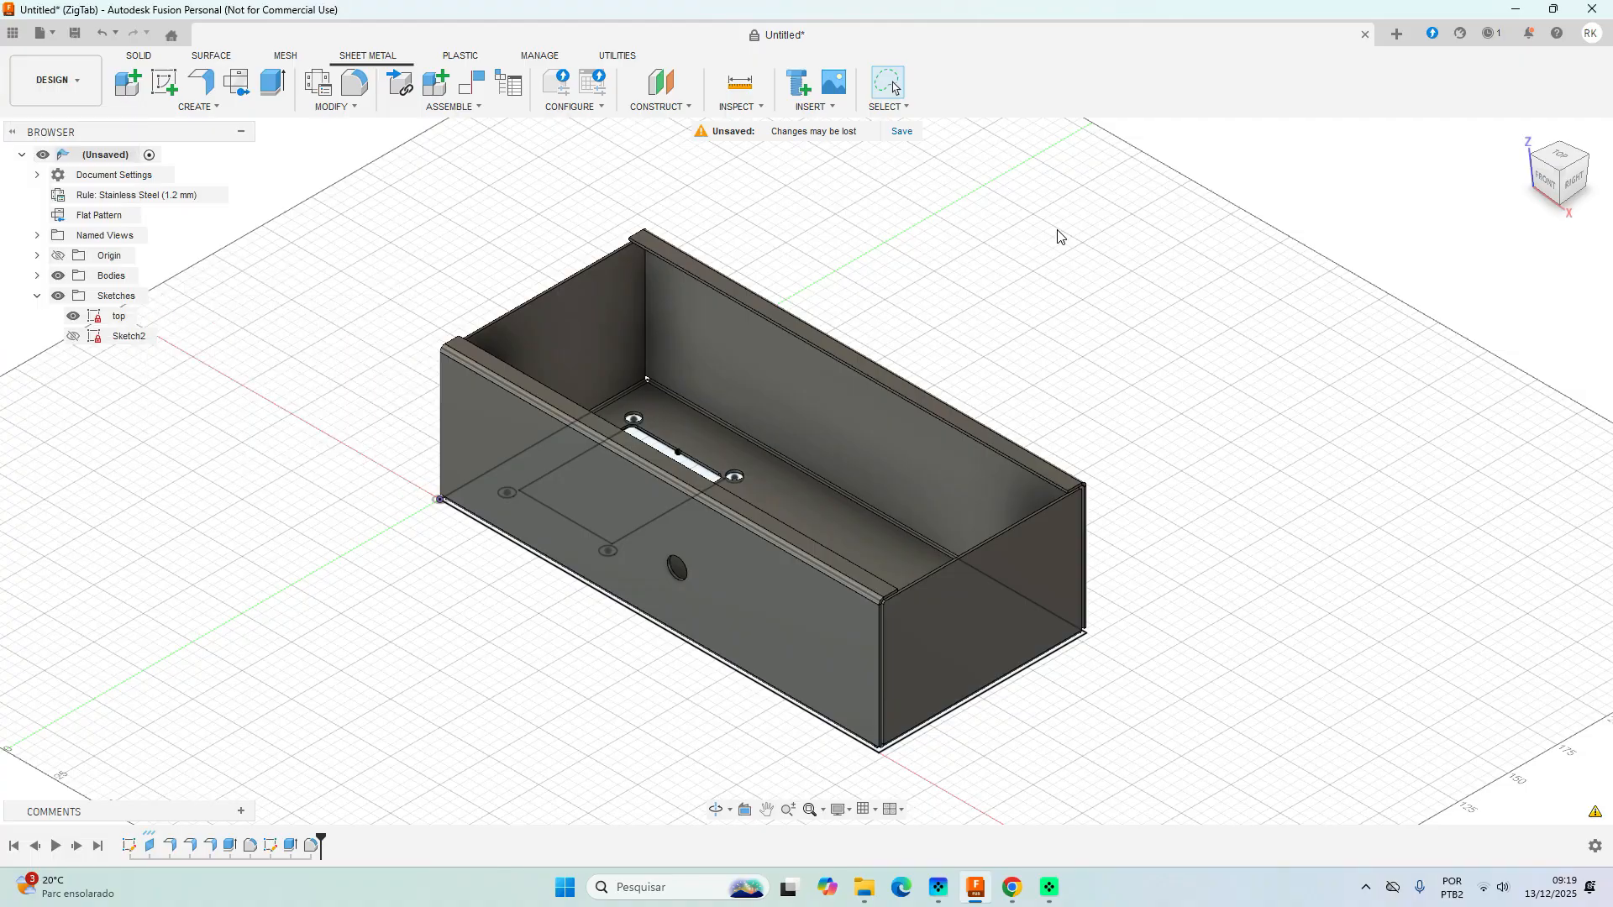
key("ctrl+s")
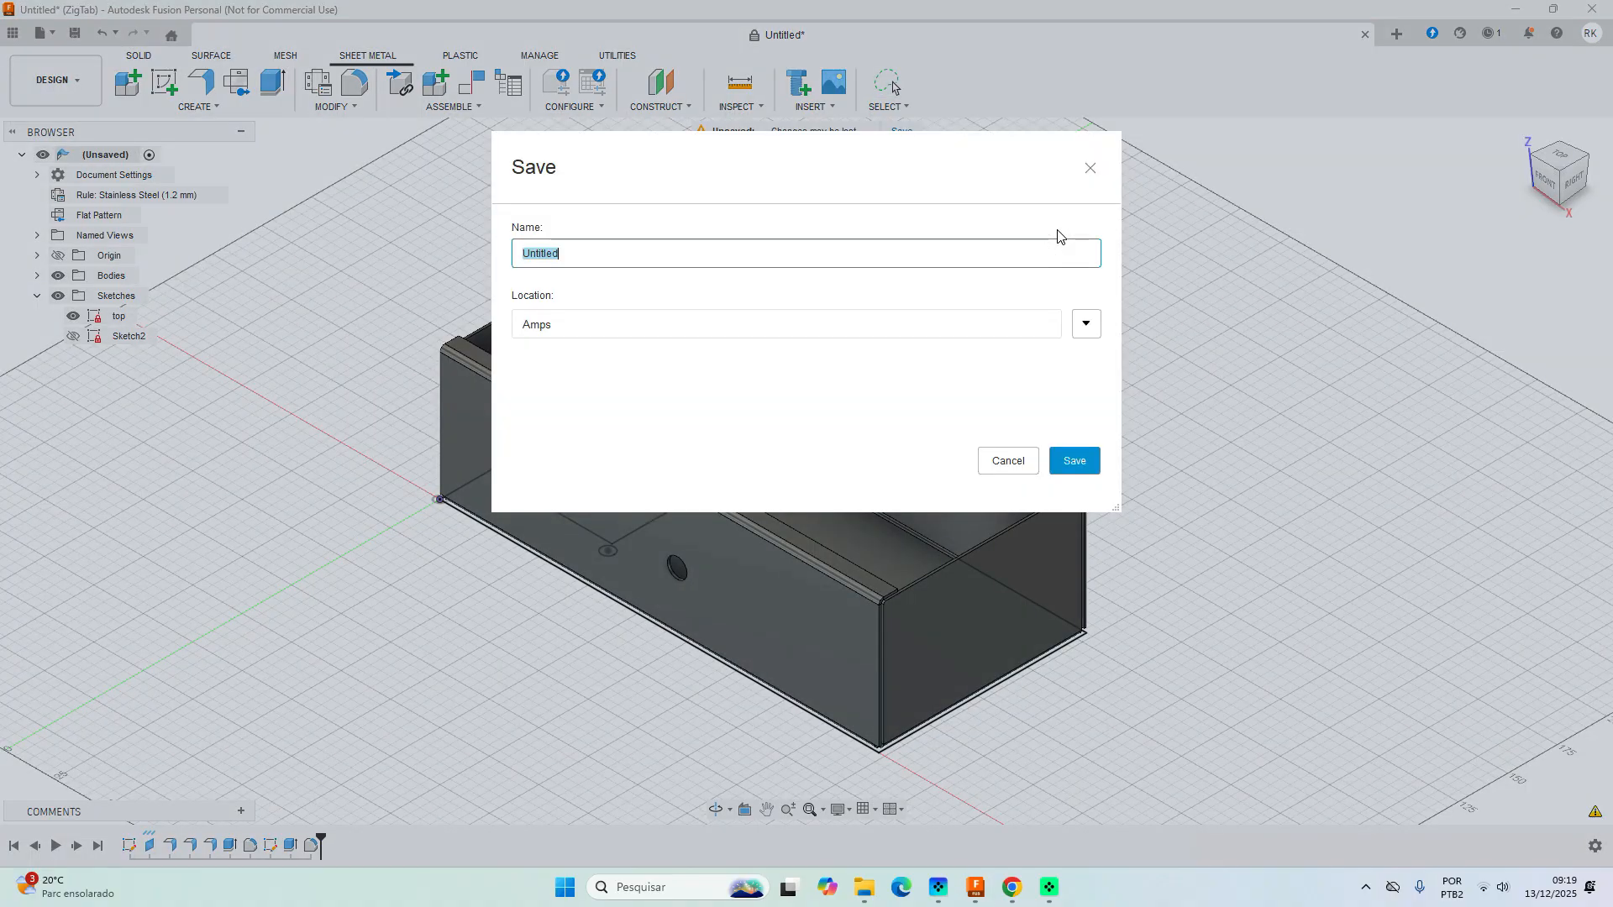
left_click(1076, 461)
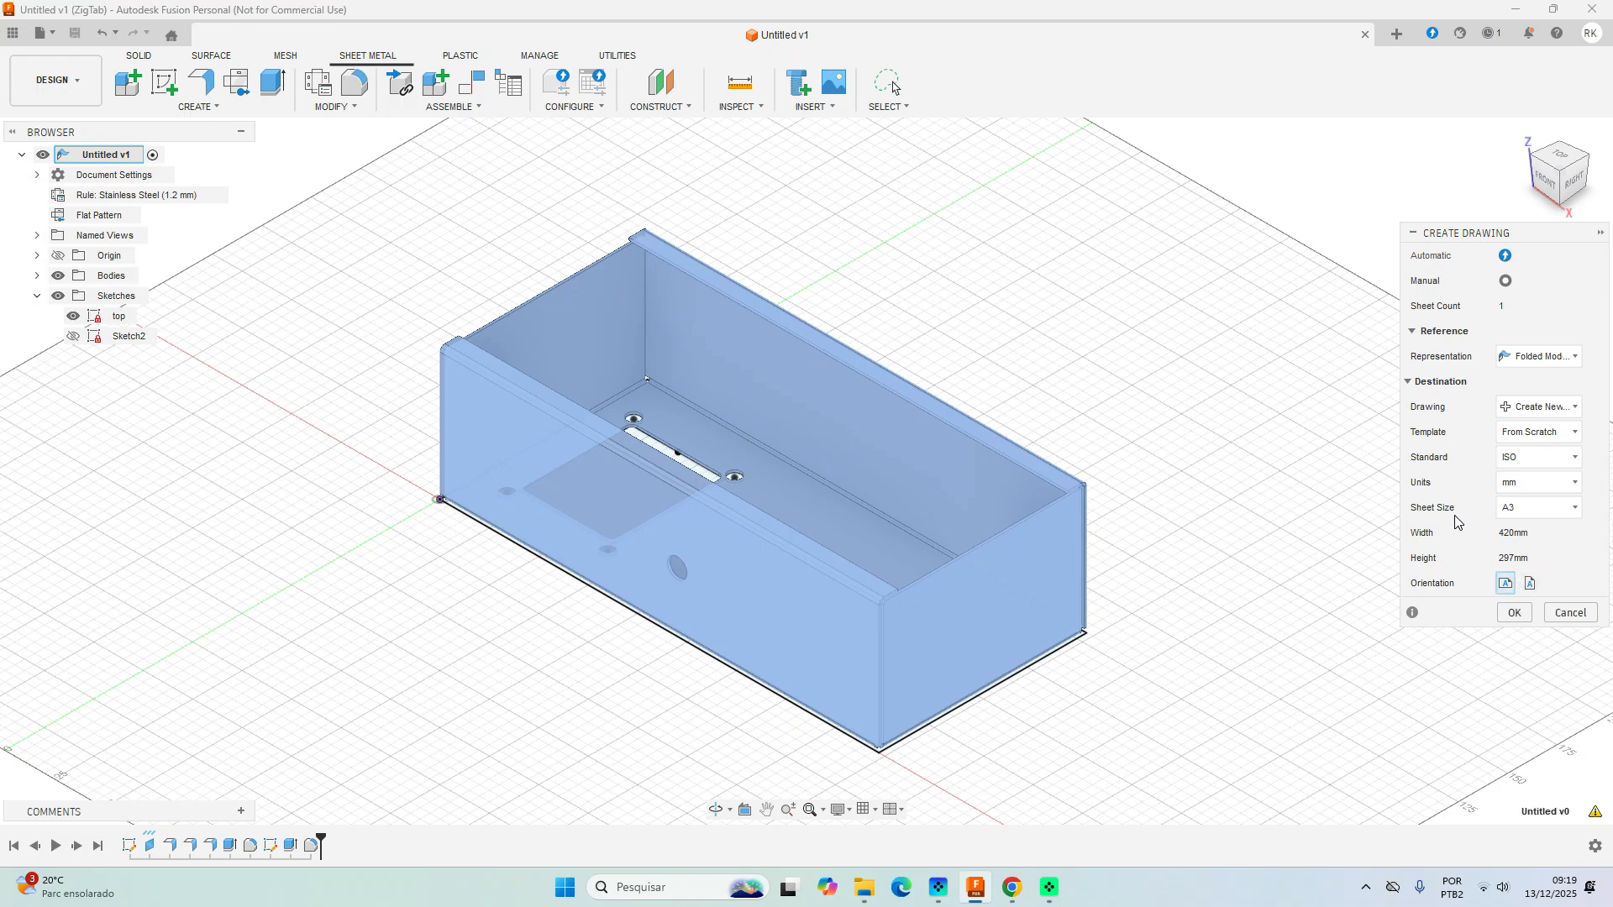
Create a new drawing of the folded model from scratch on a landscape A3 sheet with ISO standard and mm units.
left_click(1575, 509)
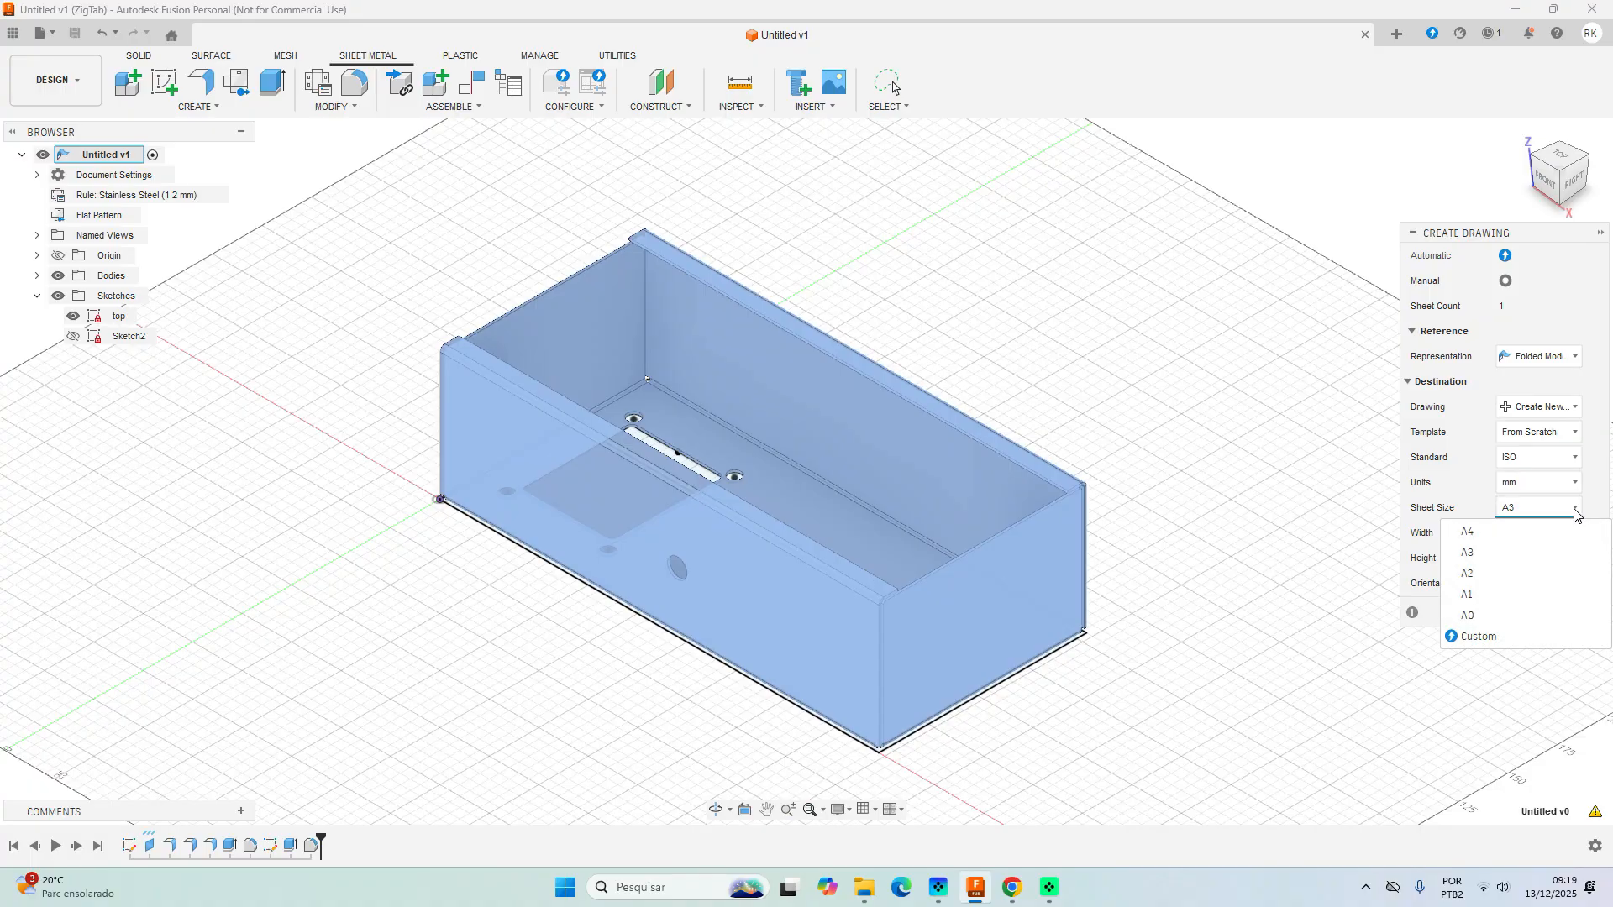
left_click(1574, 509)
left_click(1574, 509)
left_click(1568, 511)
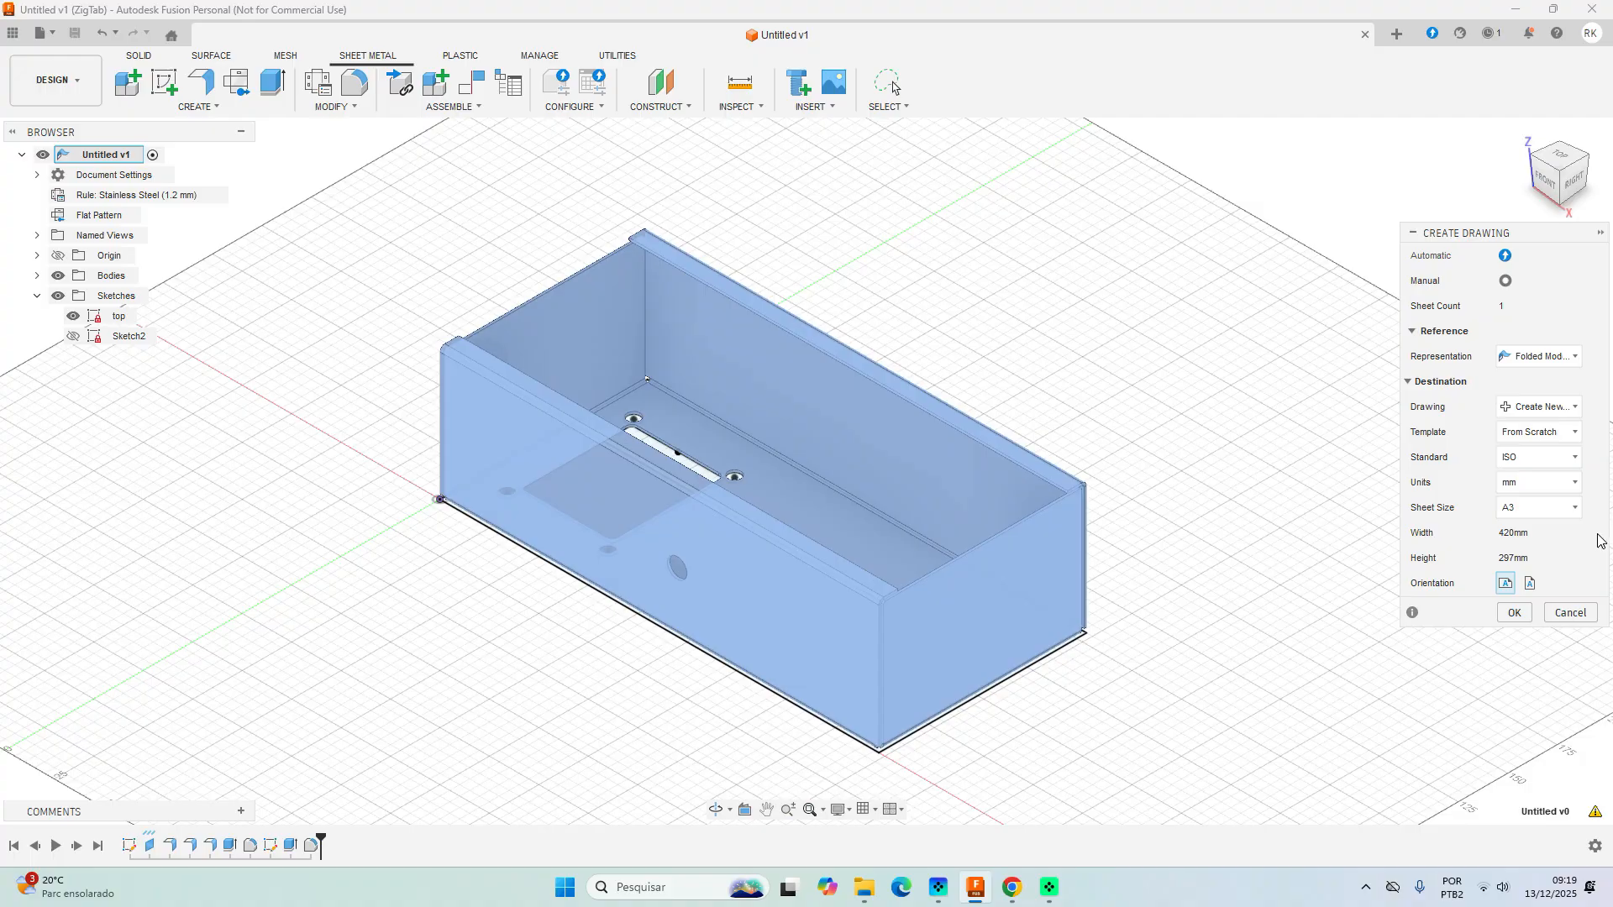
left_click(1508, 613)
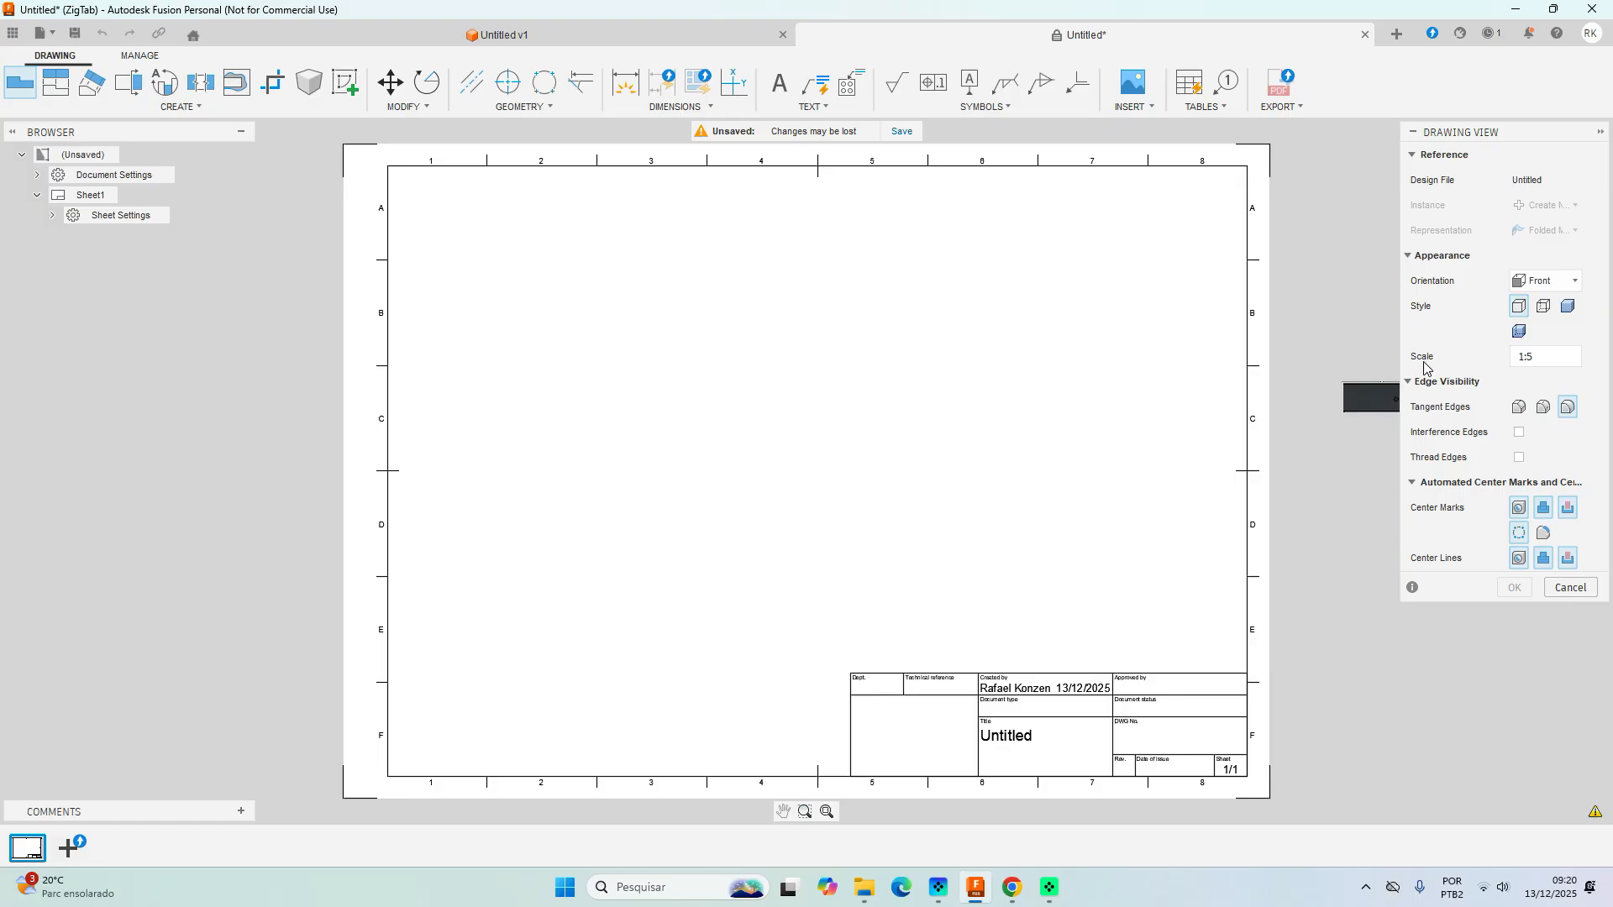
Place a front base view of the enclosure at 1:2 scale in the upper left area of the sheet.
left_click_drag(1534, 362, 1527, 357)
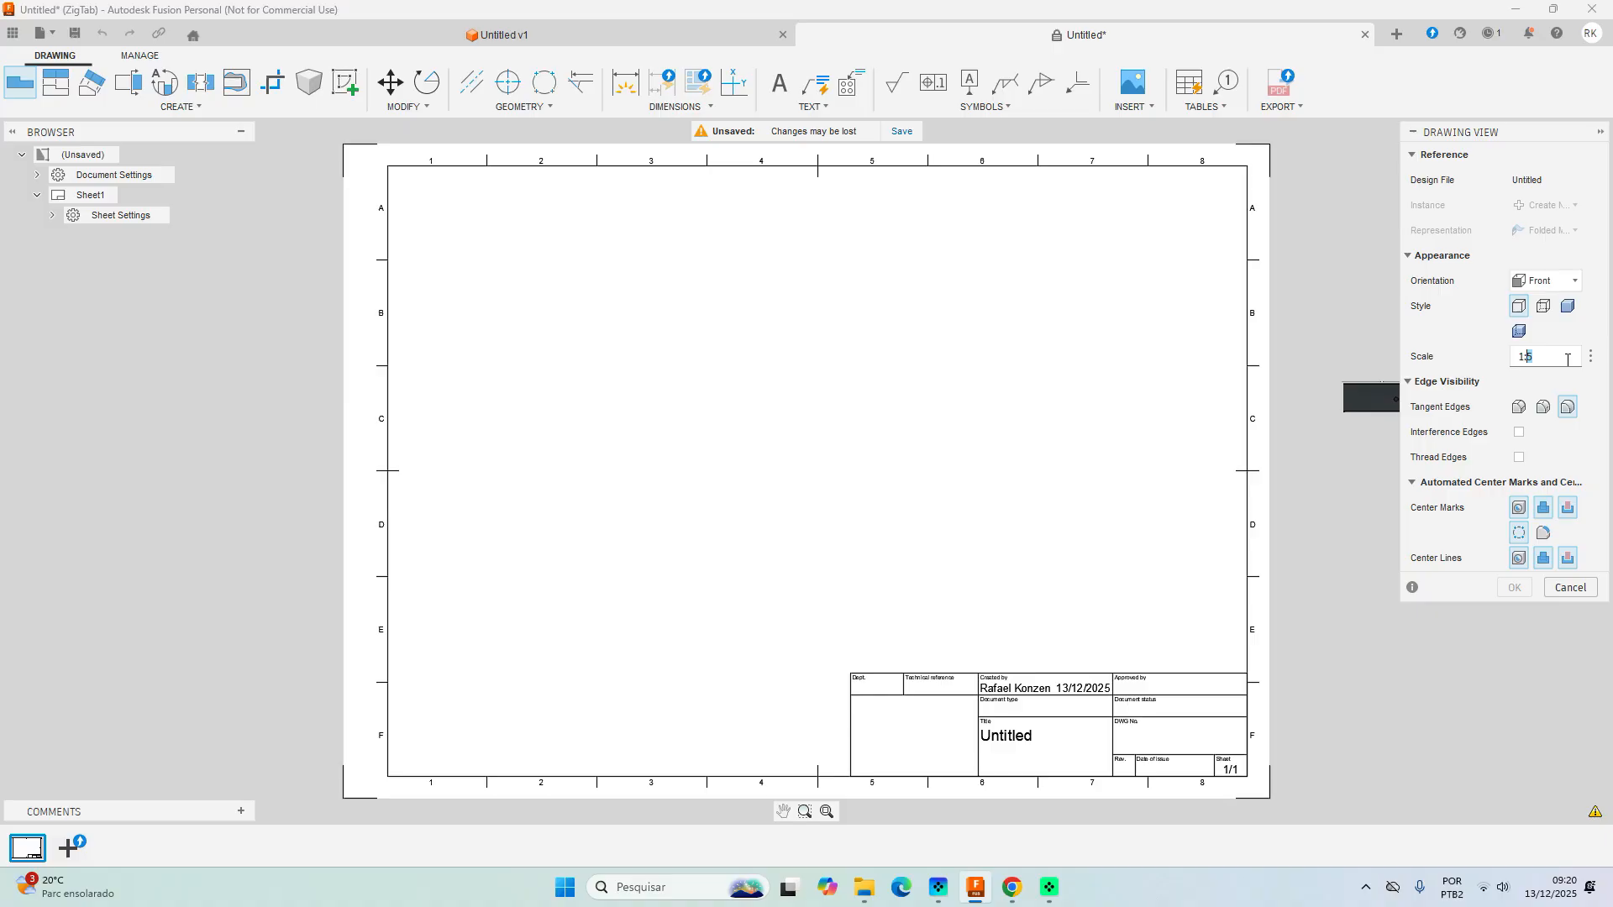
type("2")
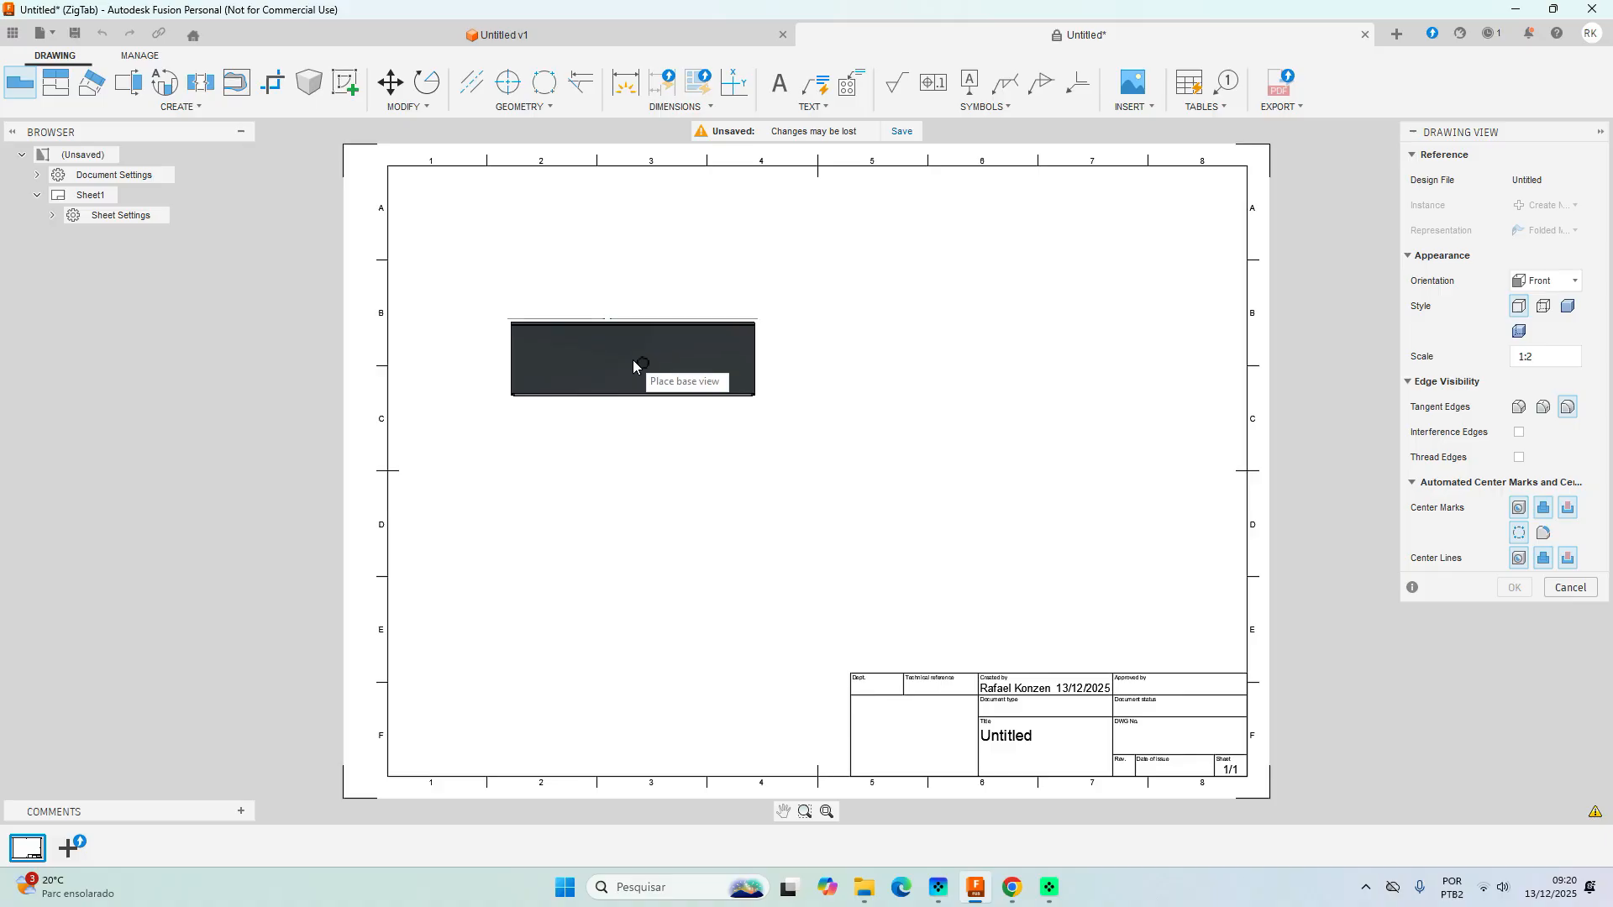
scroll(633, 359, "up", 3)
scroll(633, 360, "down", 4)
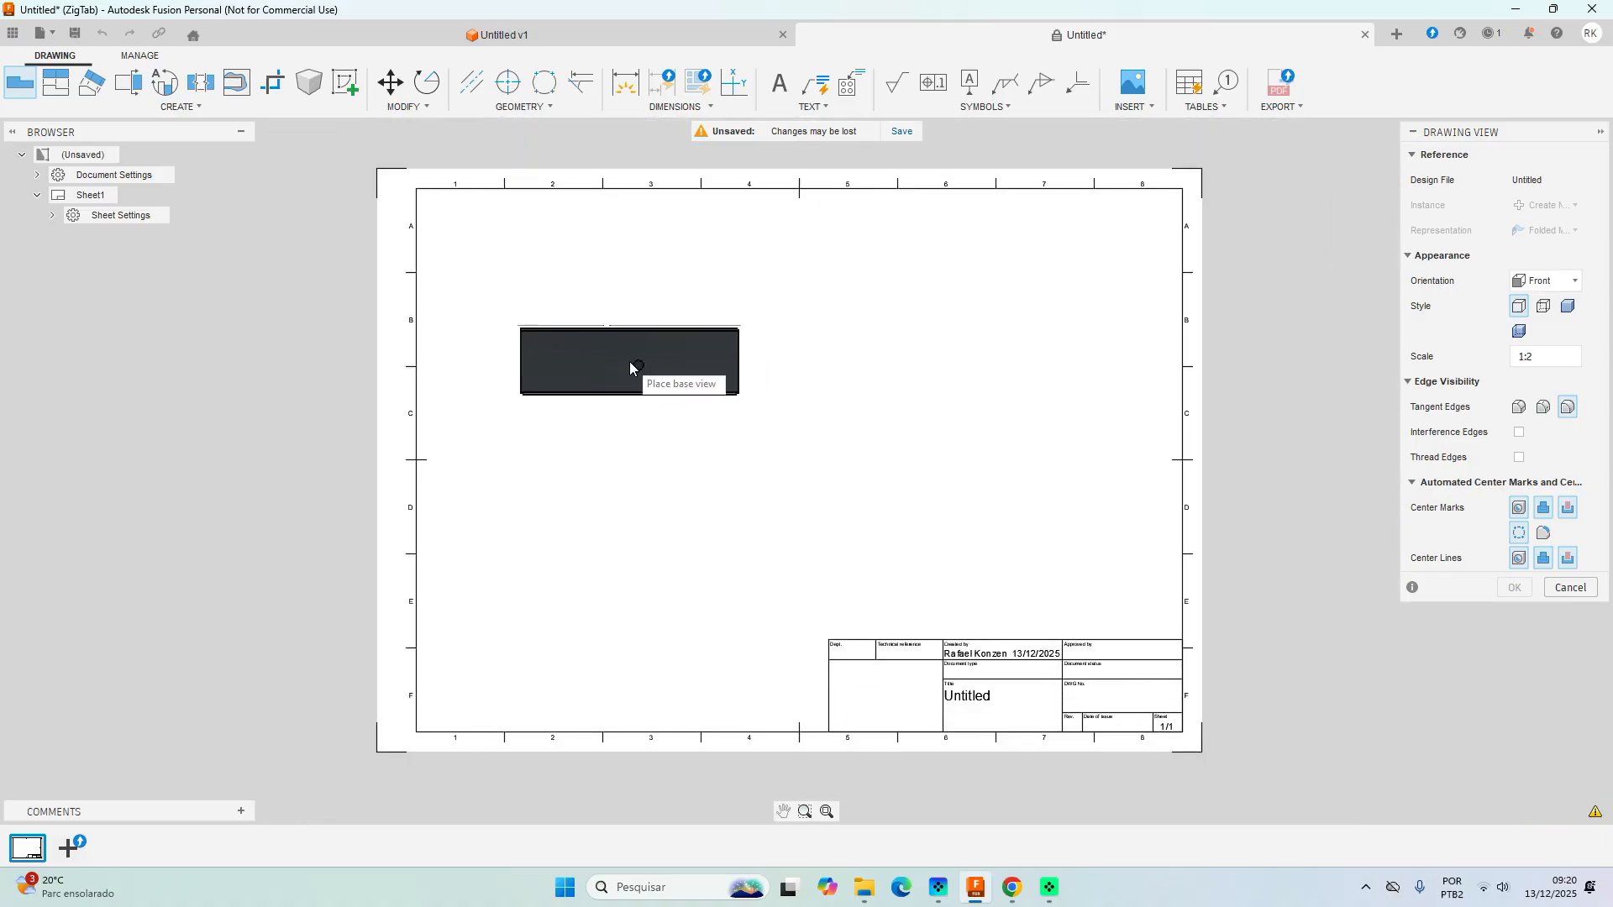
scroll(623, 356, "up", 2)
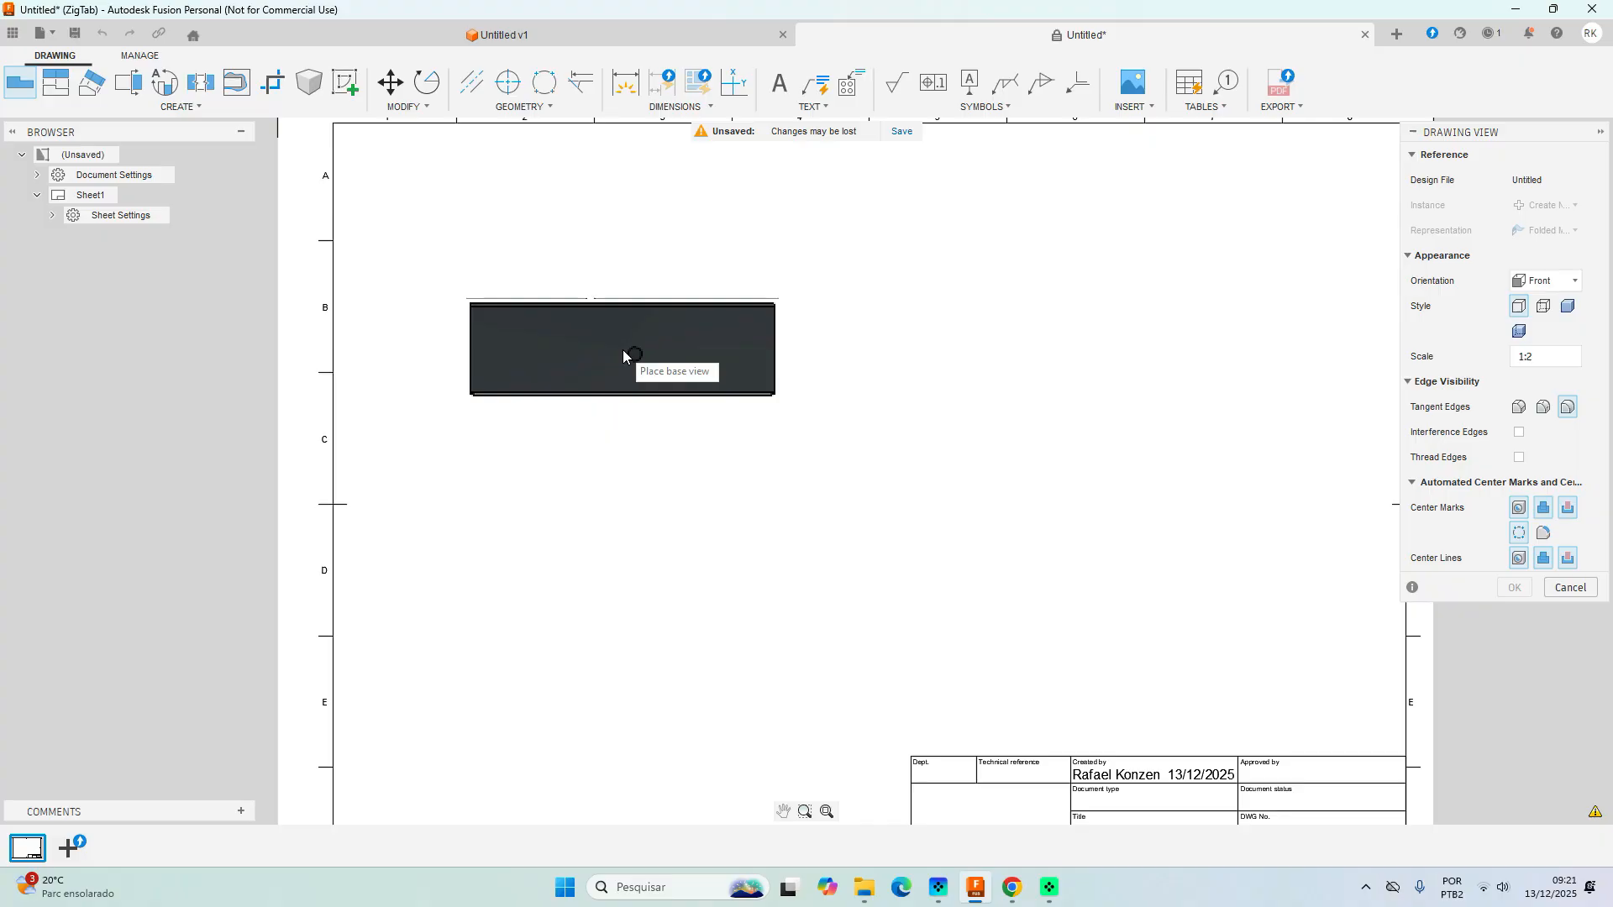
scroll(622, 355, "down", 1)
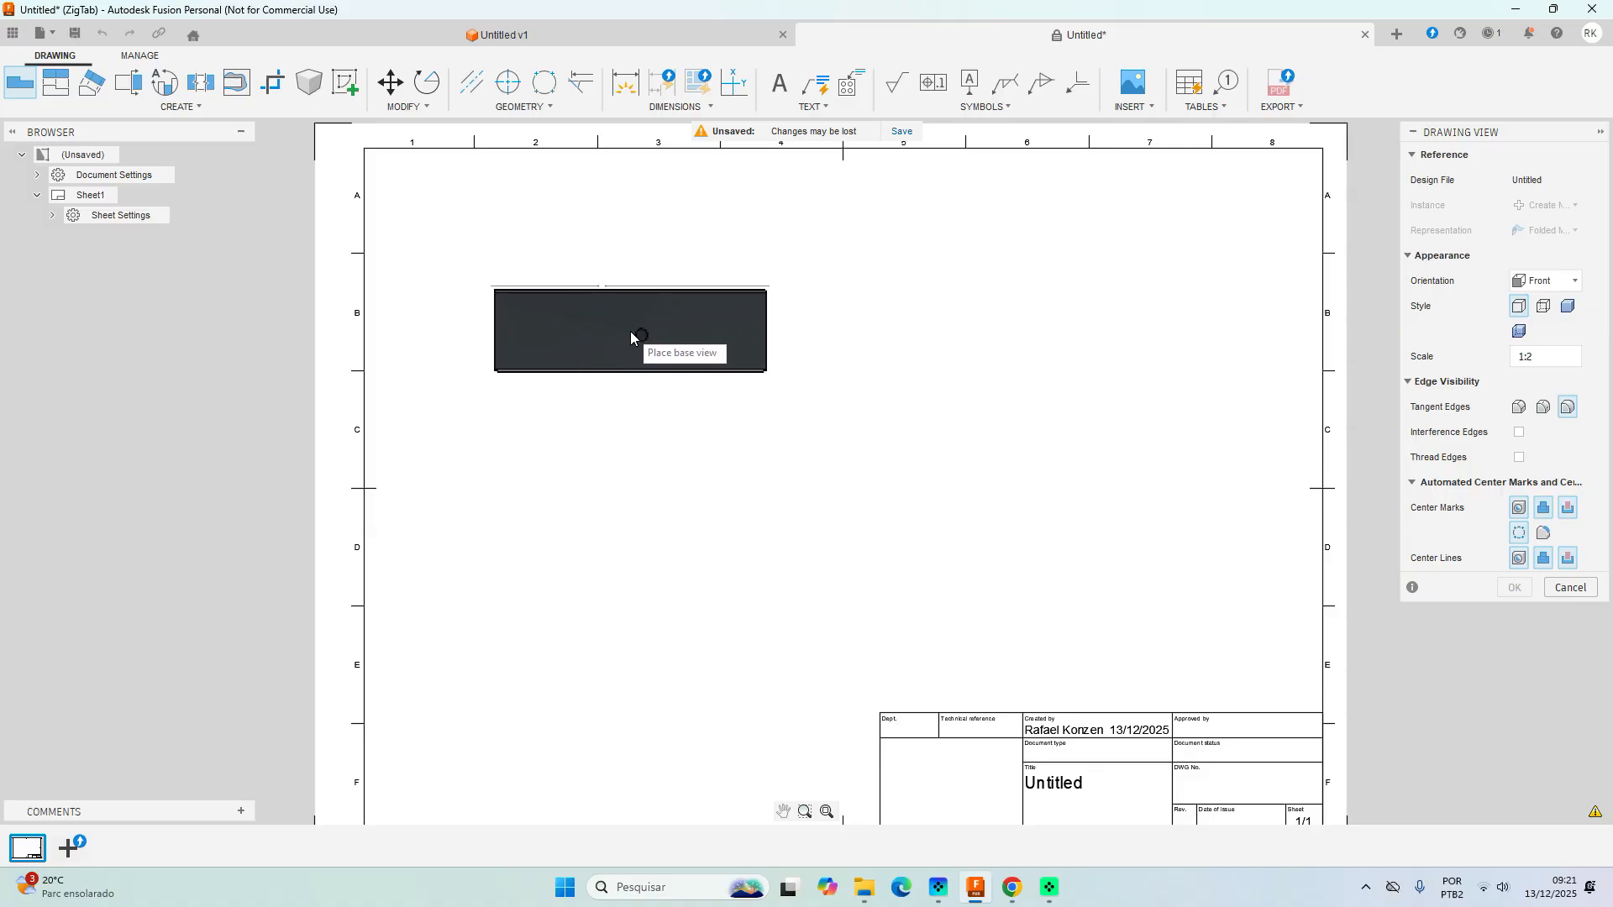
left_click(631, 332)
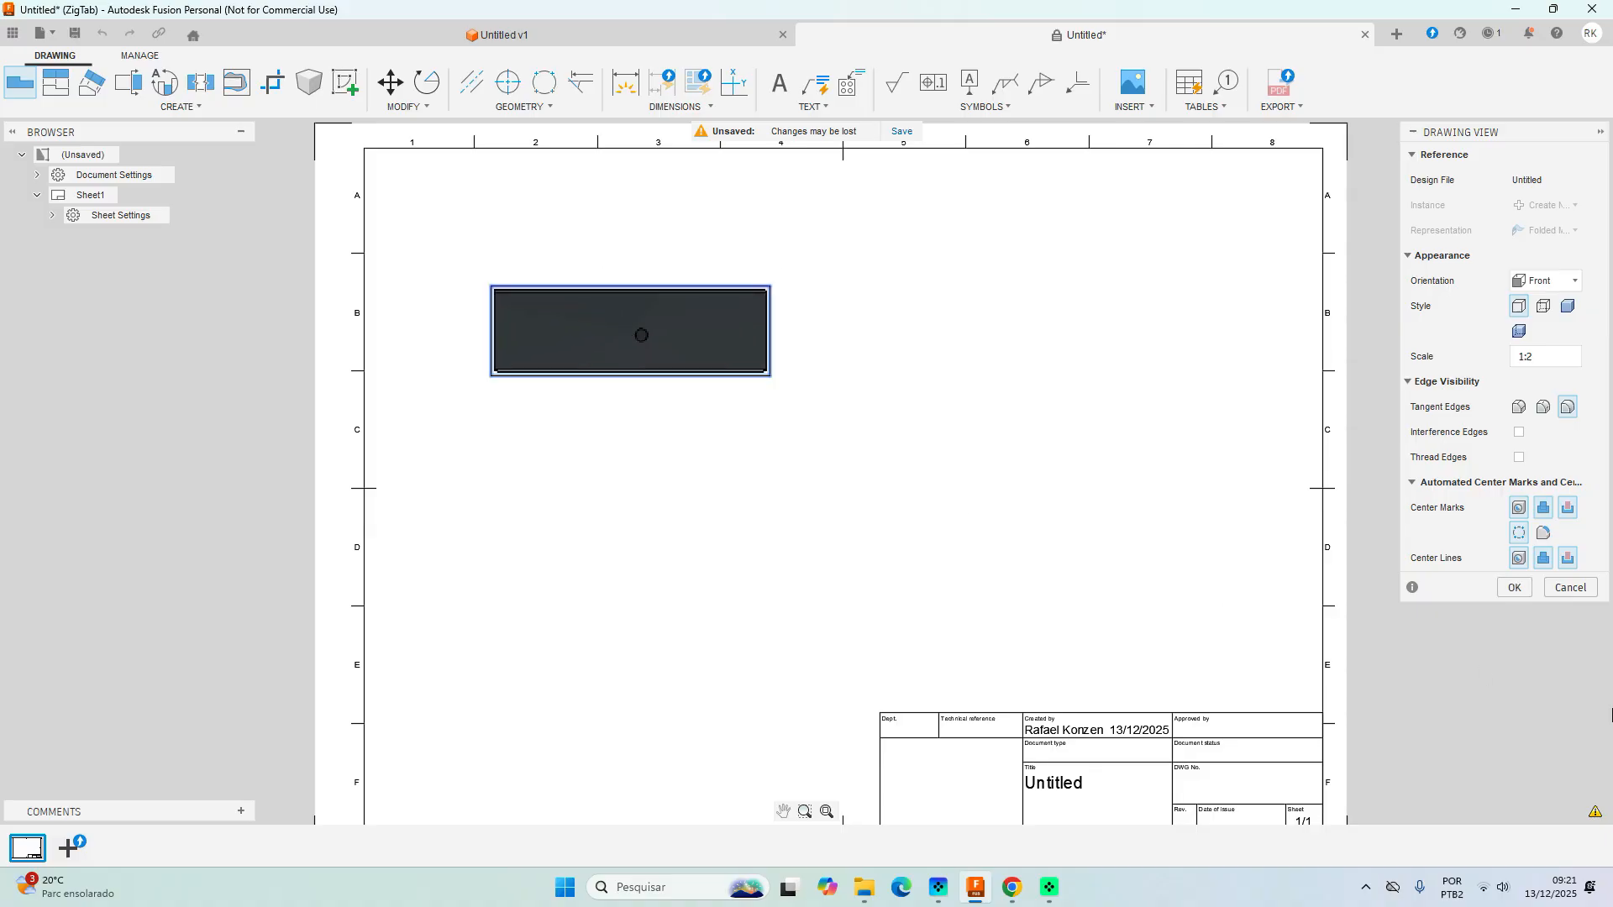
left_click(1514, 589)
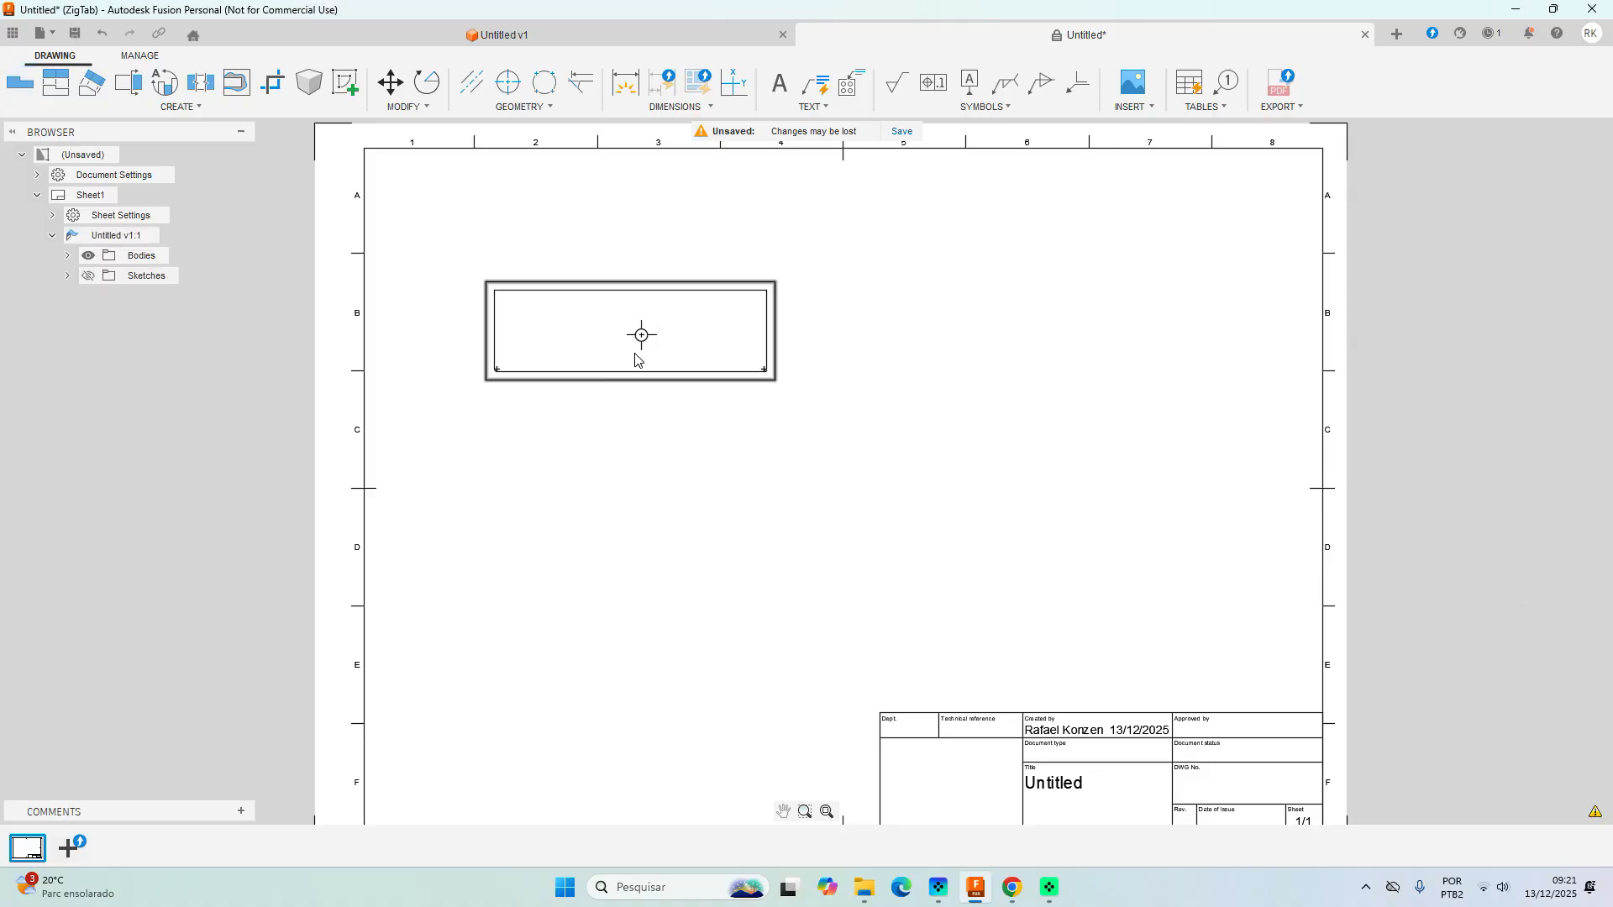
Project a top view below the front view, a side view beside it and an isometric view diagonally below right.
scroll(634, 359, "up", 3)
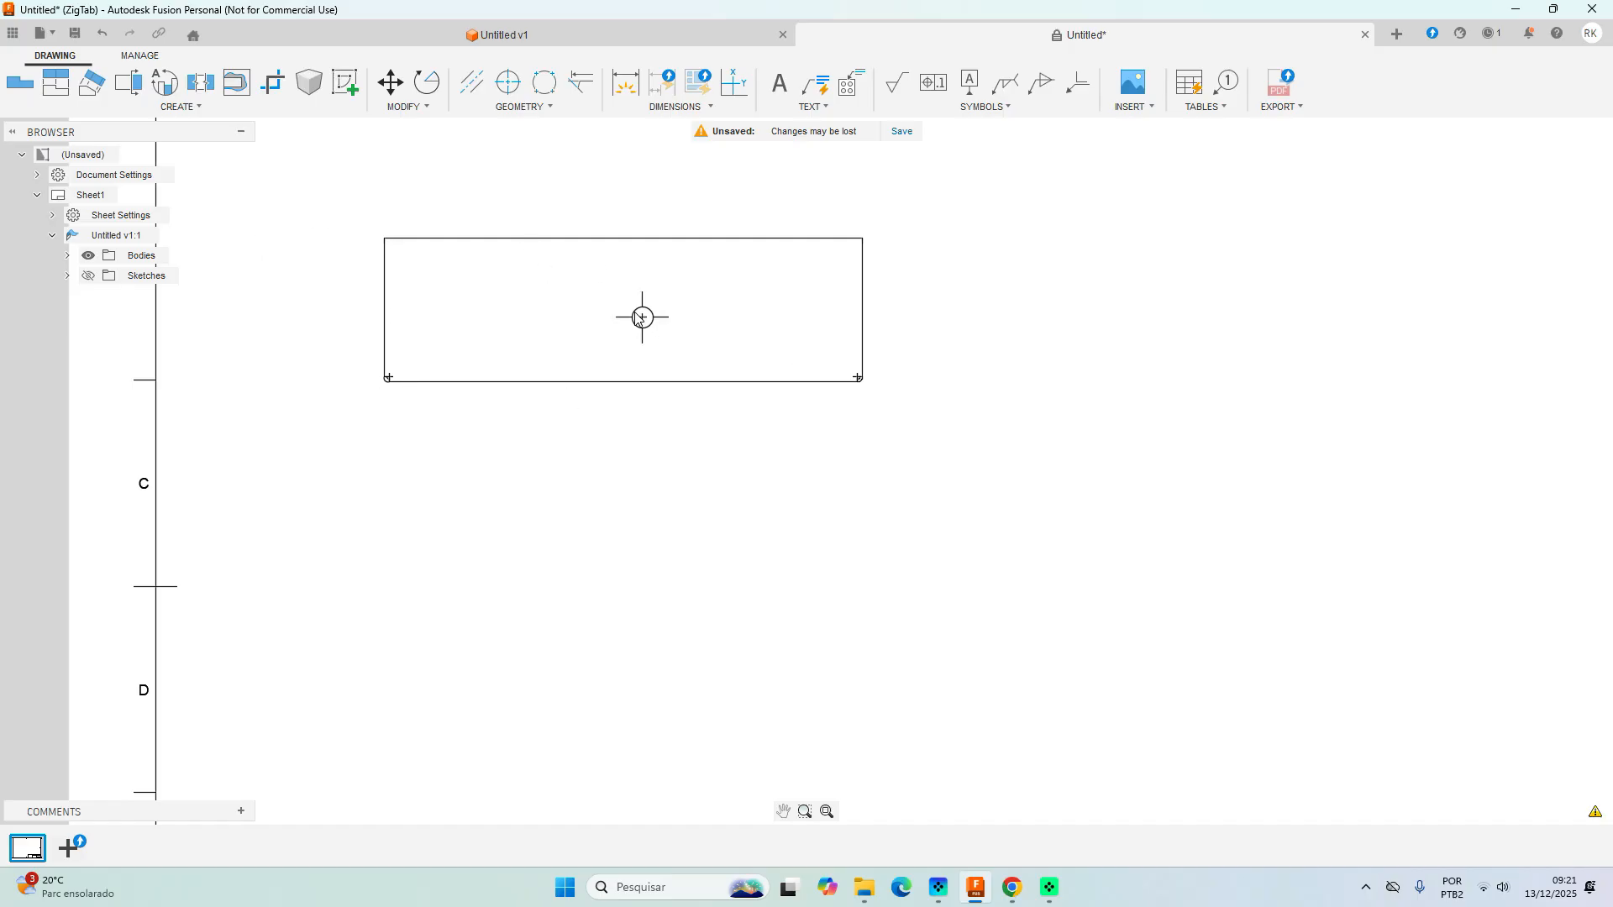
scroll(652, 362, "down", 3)
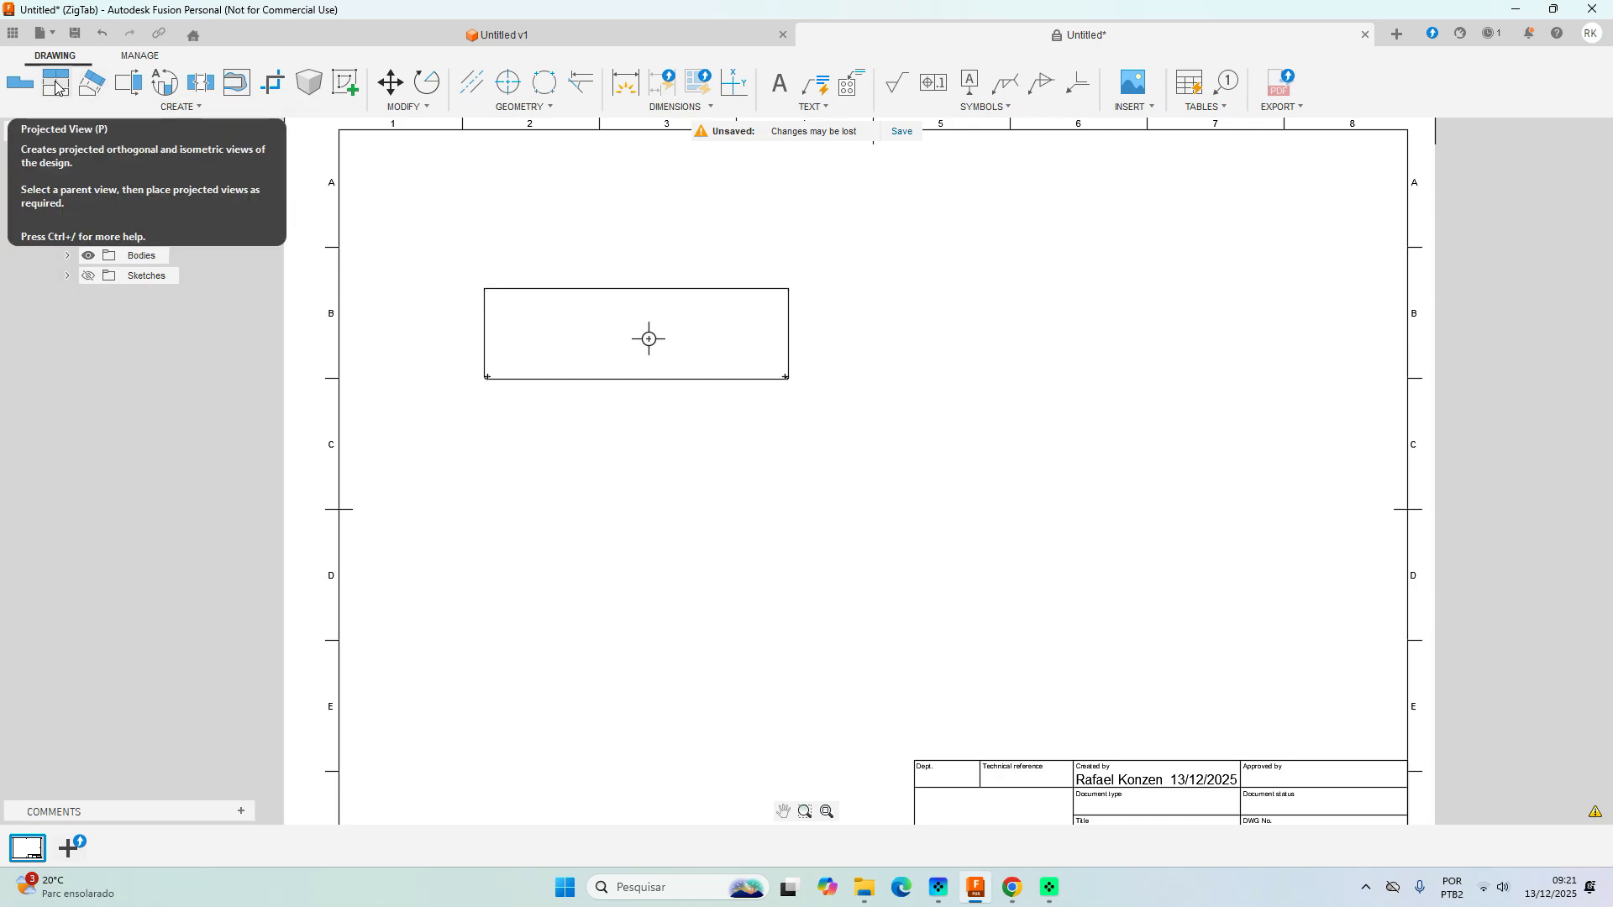
left_click(56, 87)
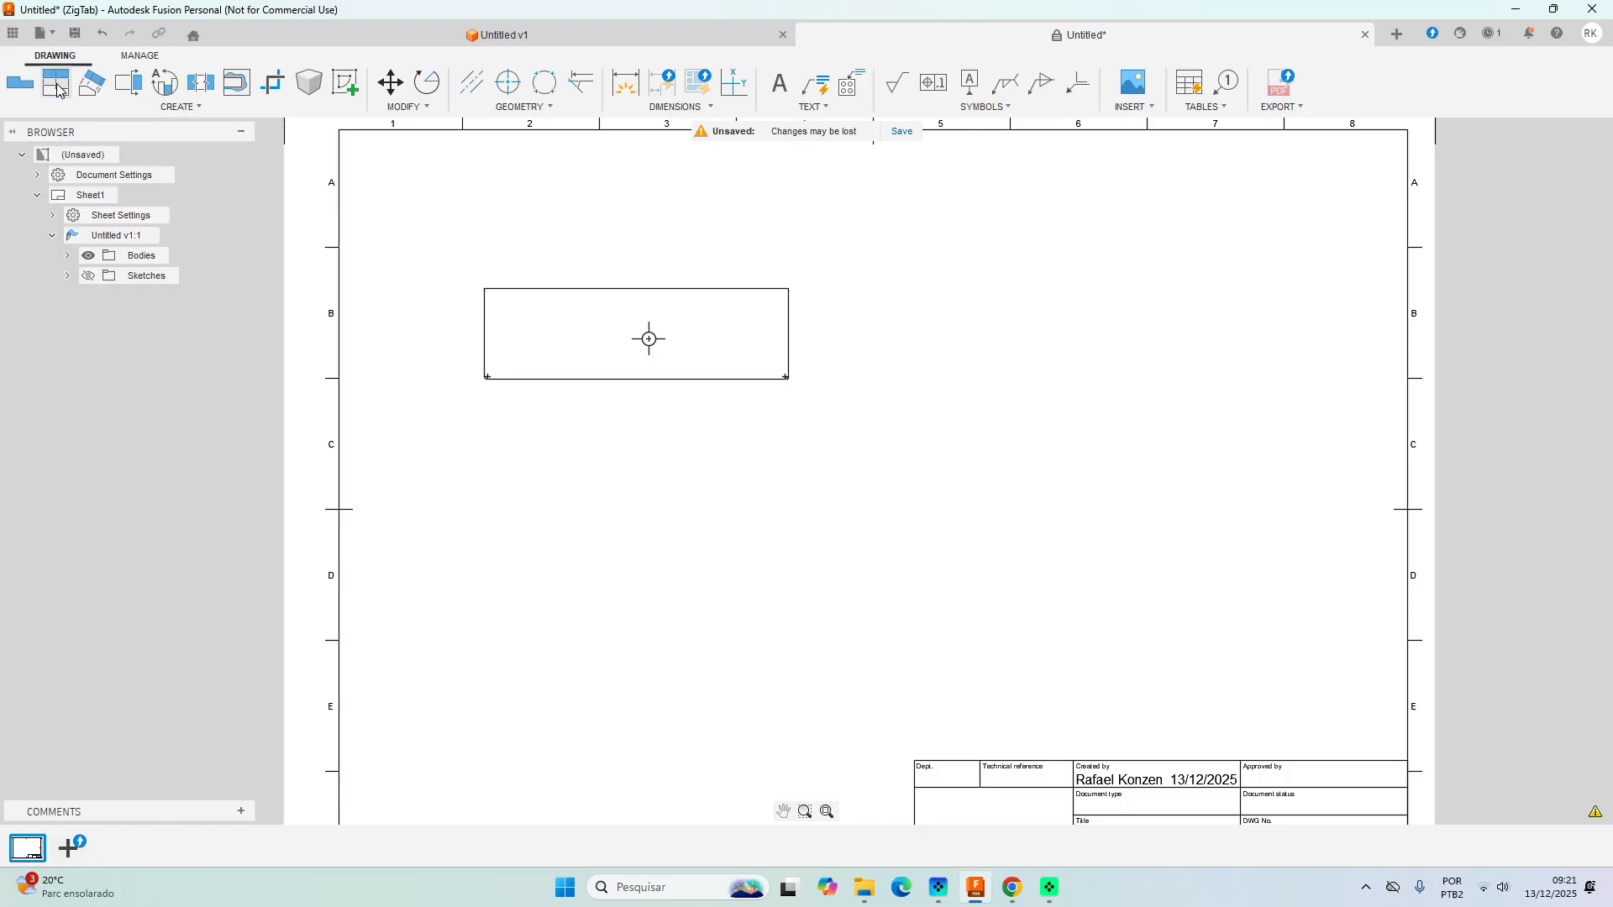
left_click(622, 340)
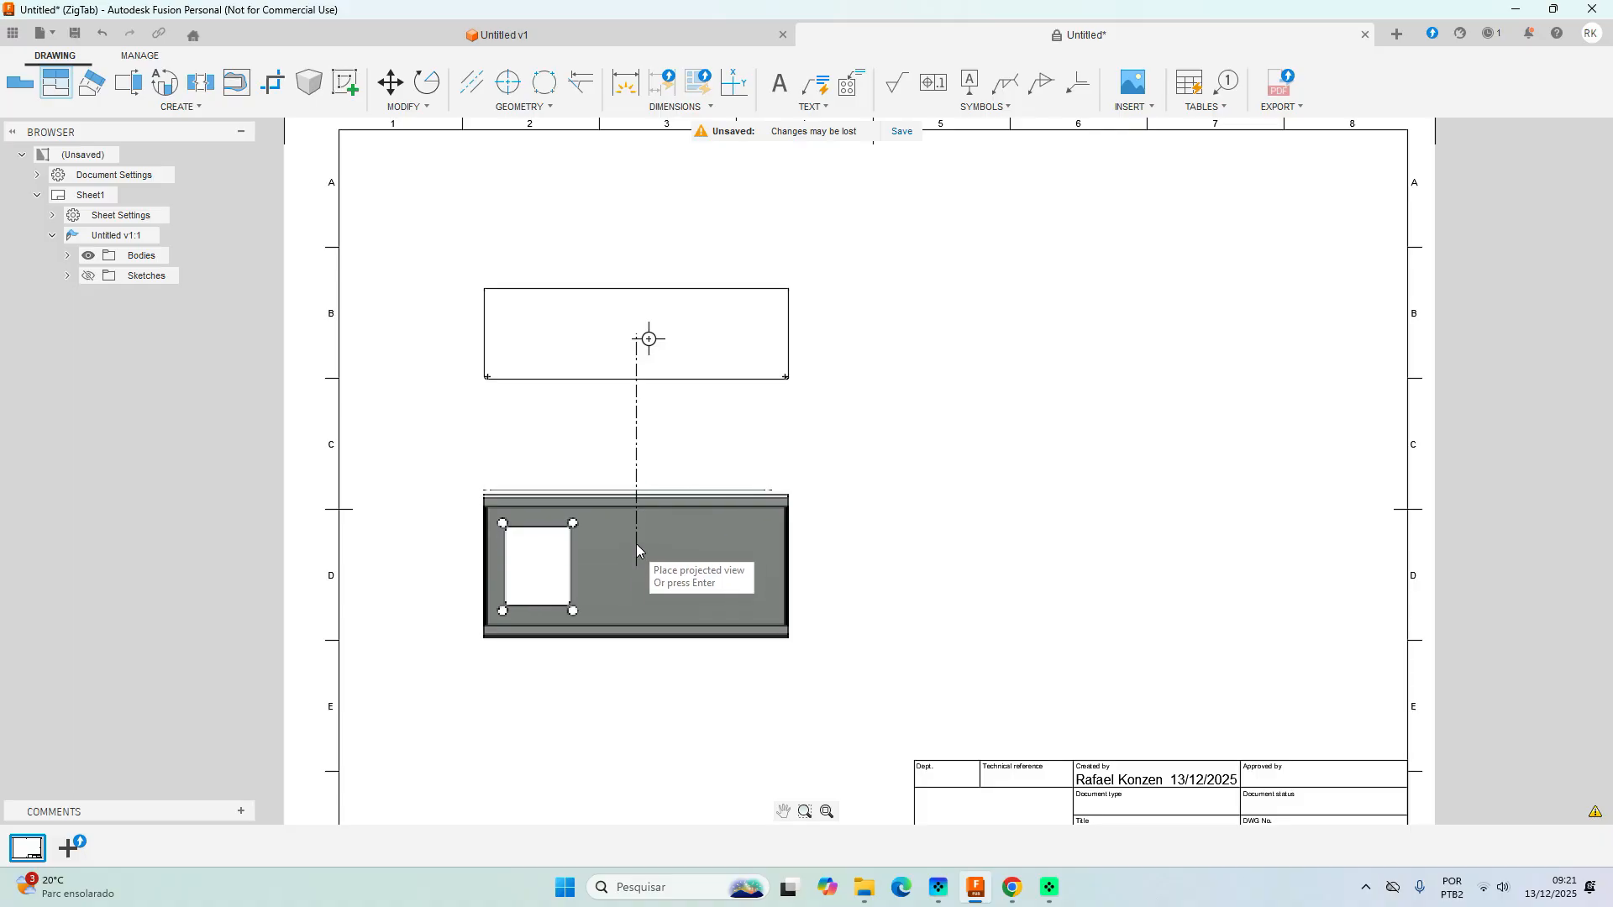
left_click(637, 546)
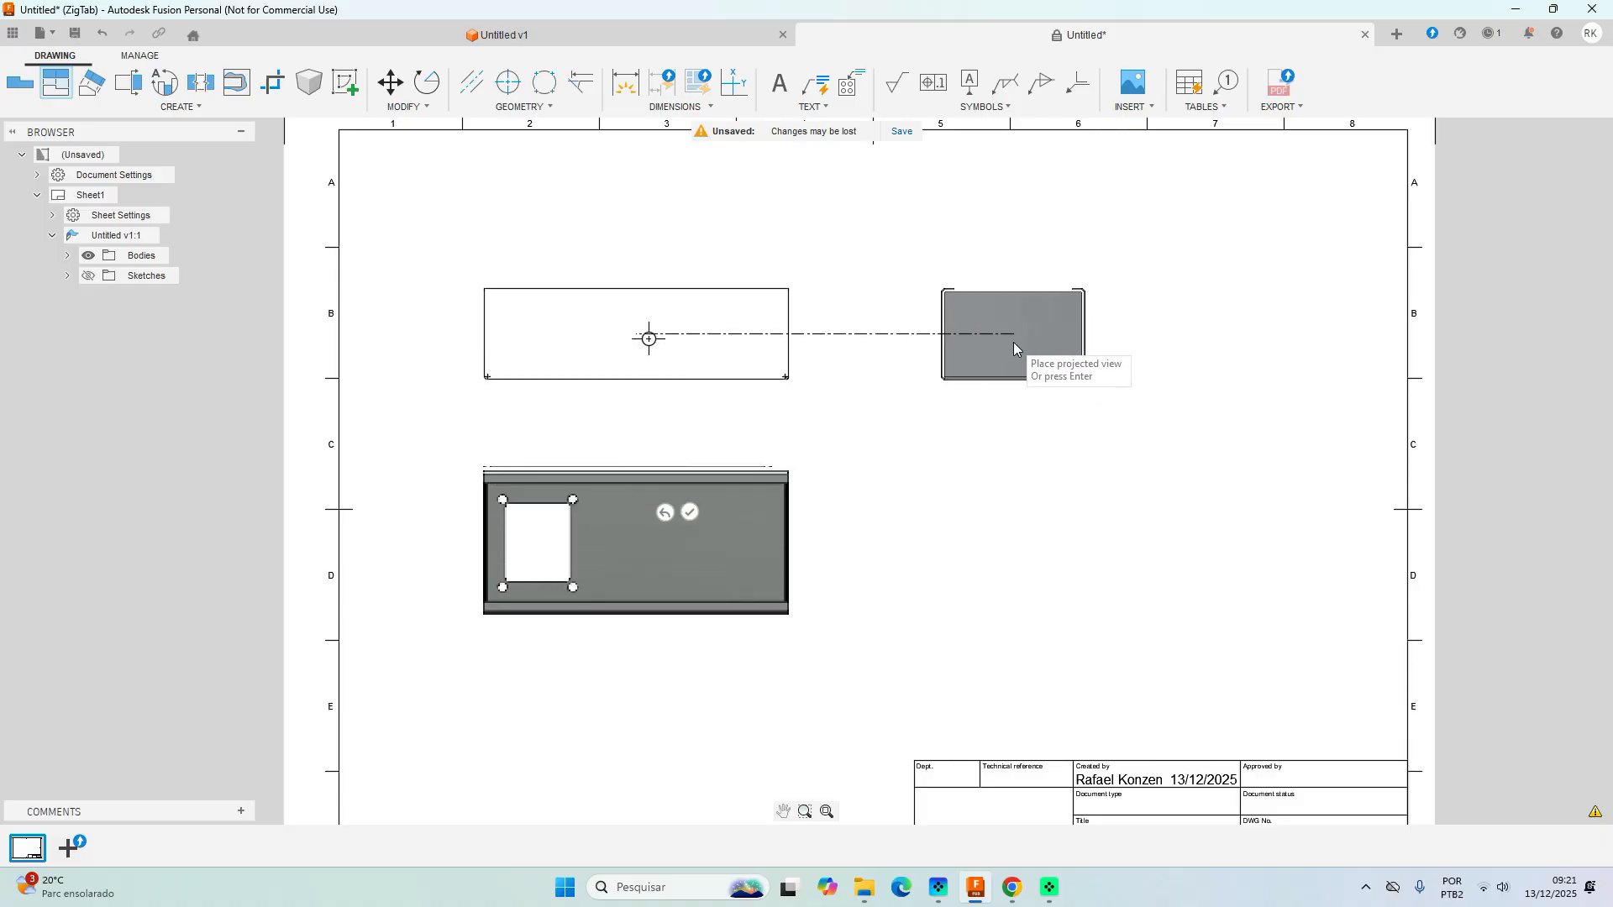
left_click(1014, 349)
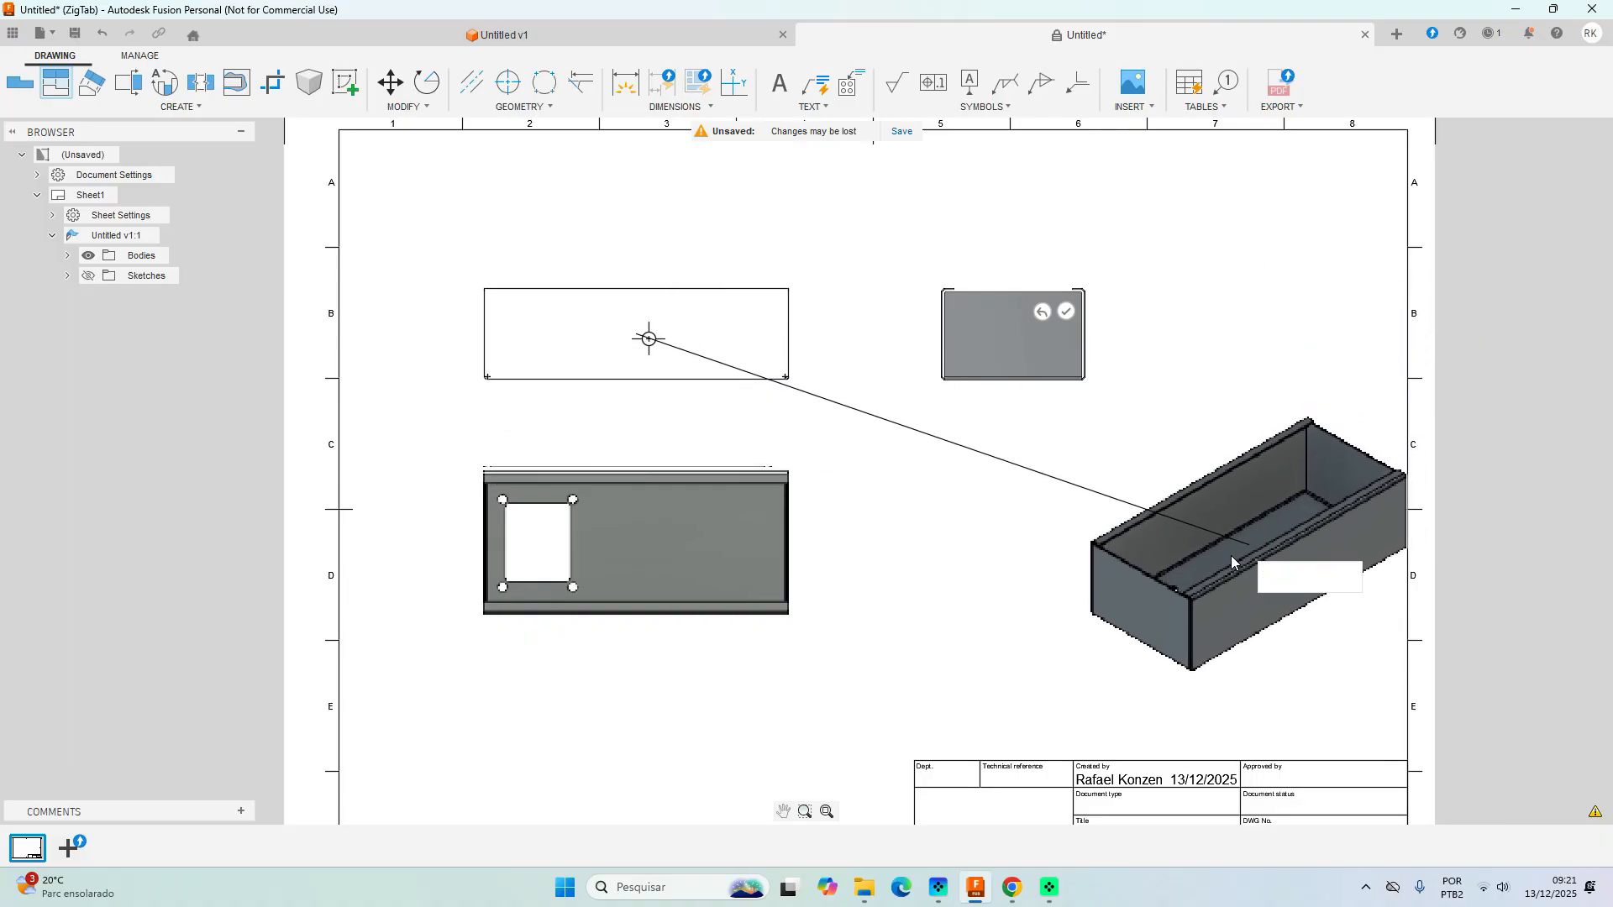
left_click(1150, 583)
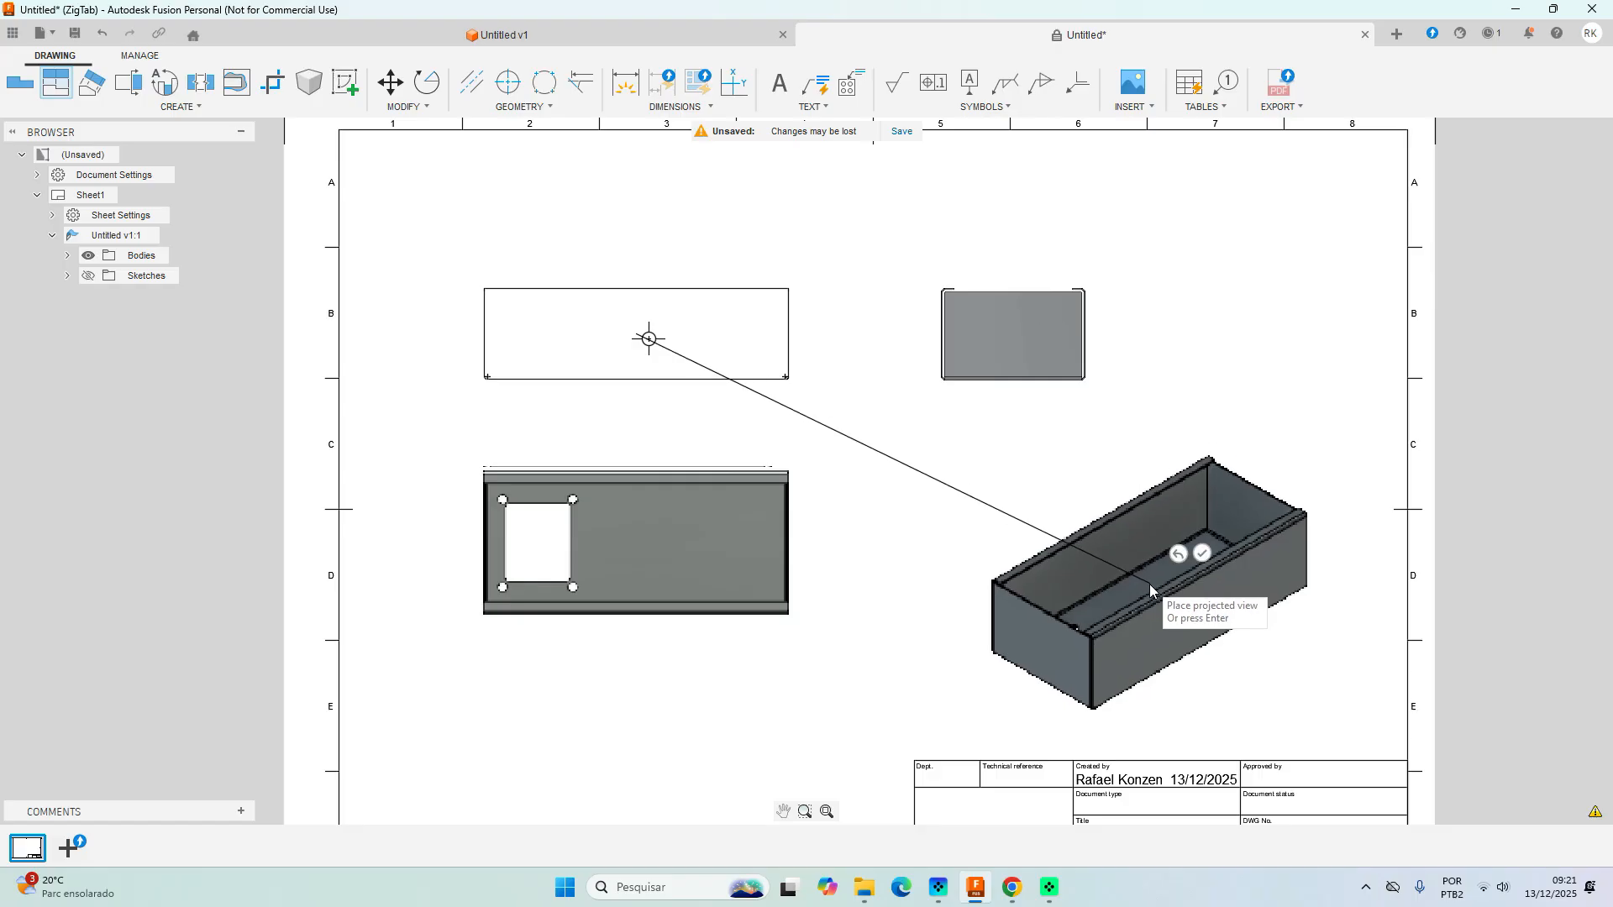
left_click(1201, 555)
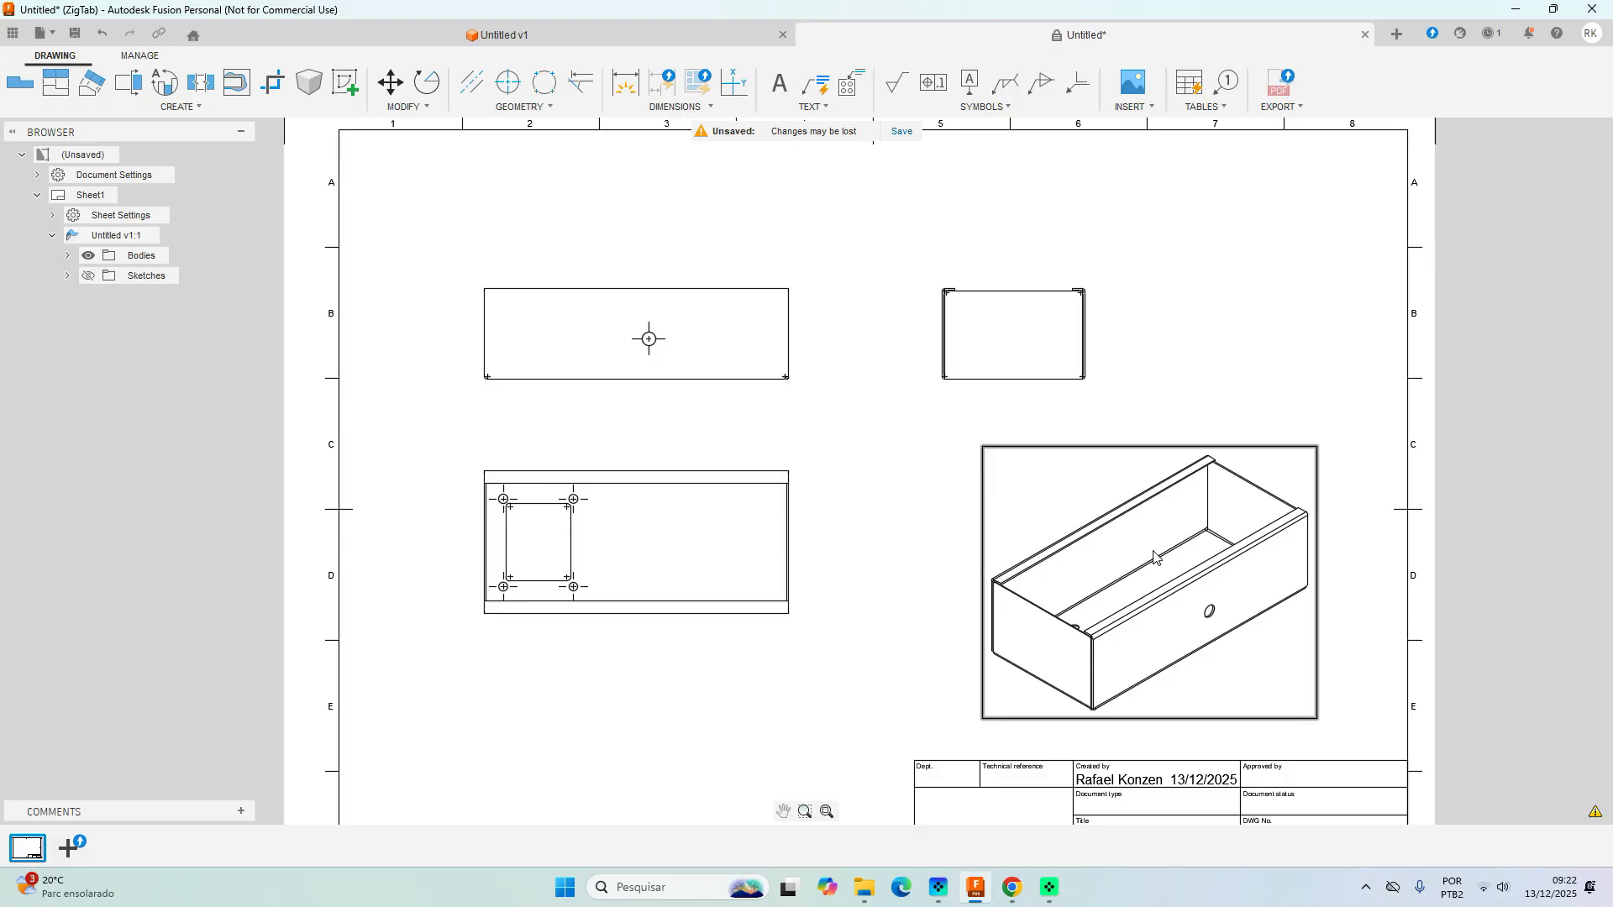
right_click(1174, 527)
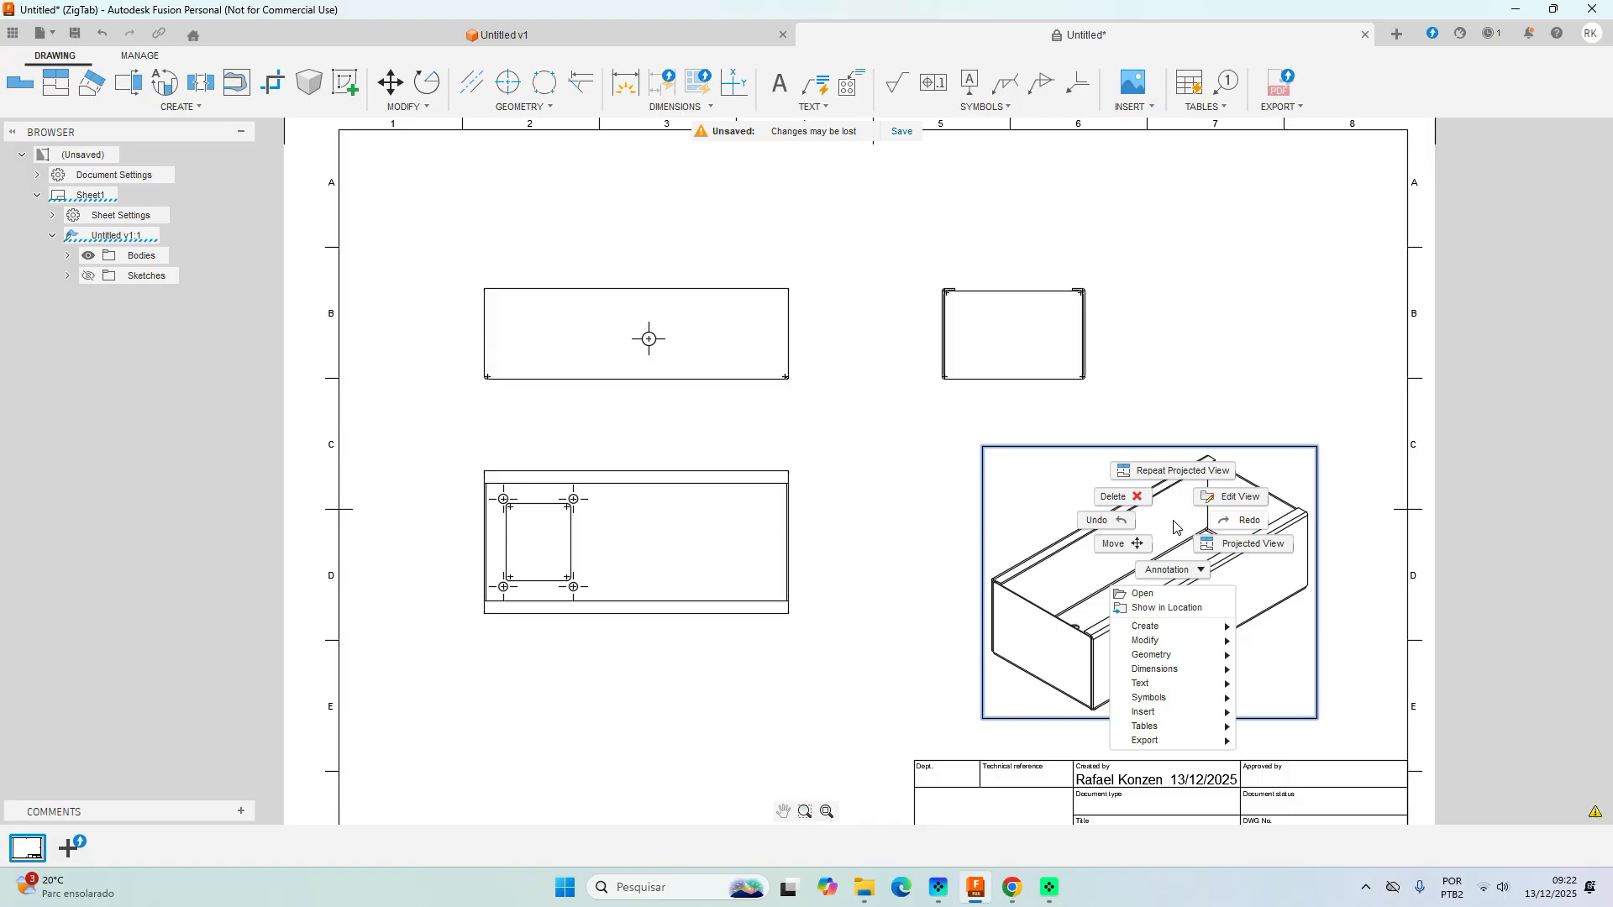
left_click(1219, 497)
right_click(1217, 497)
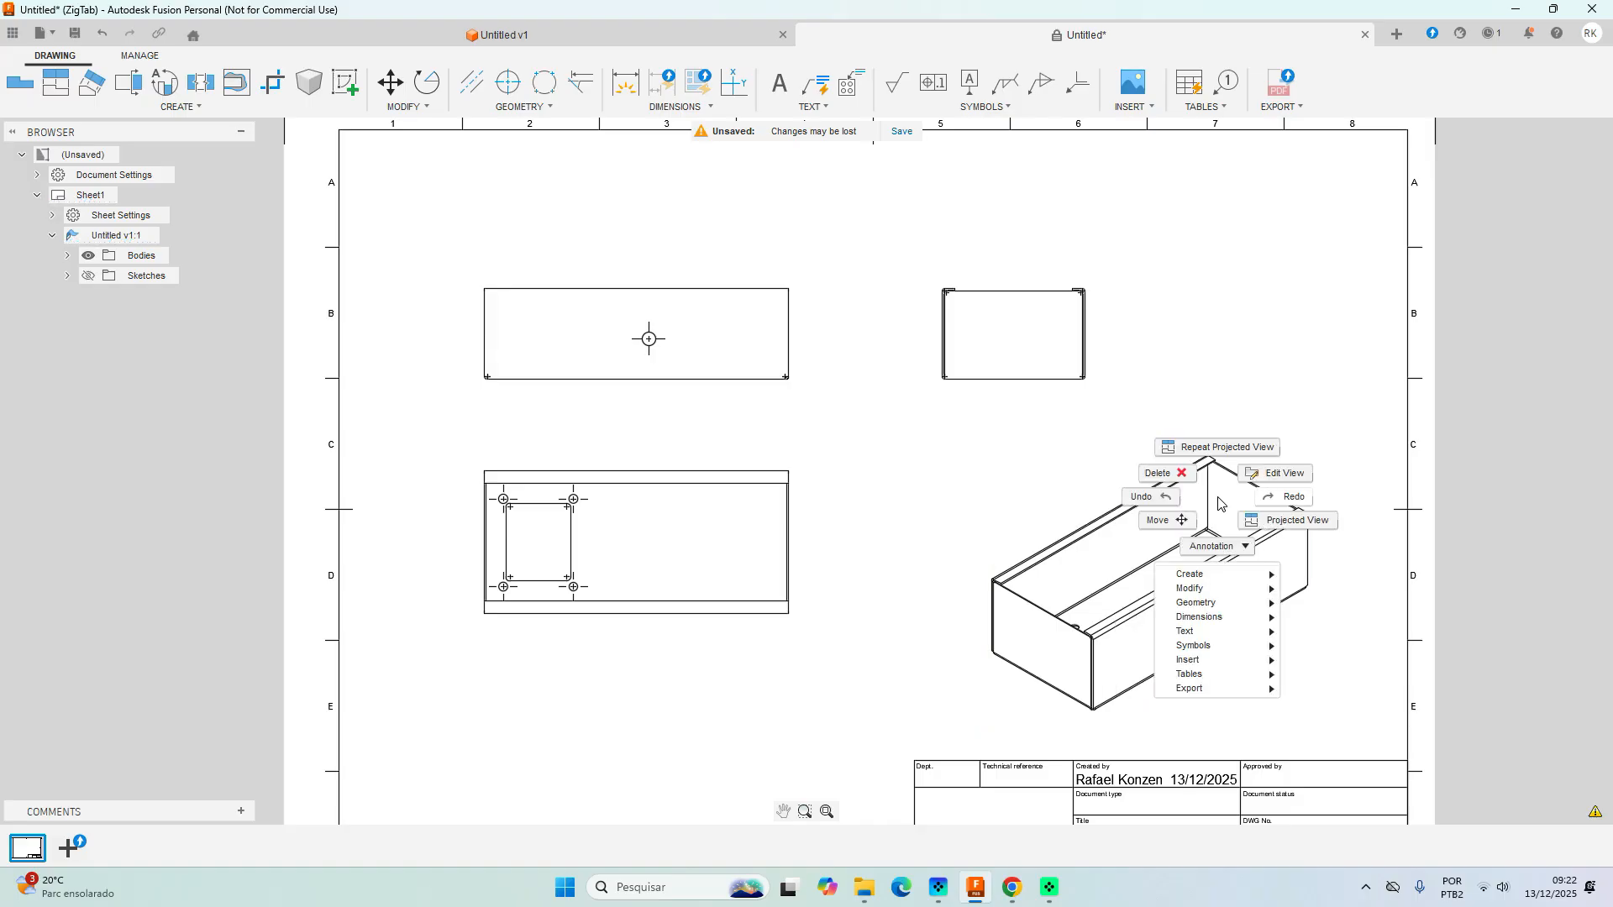
left_click(1278, 476)
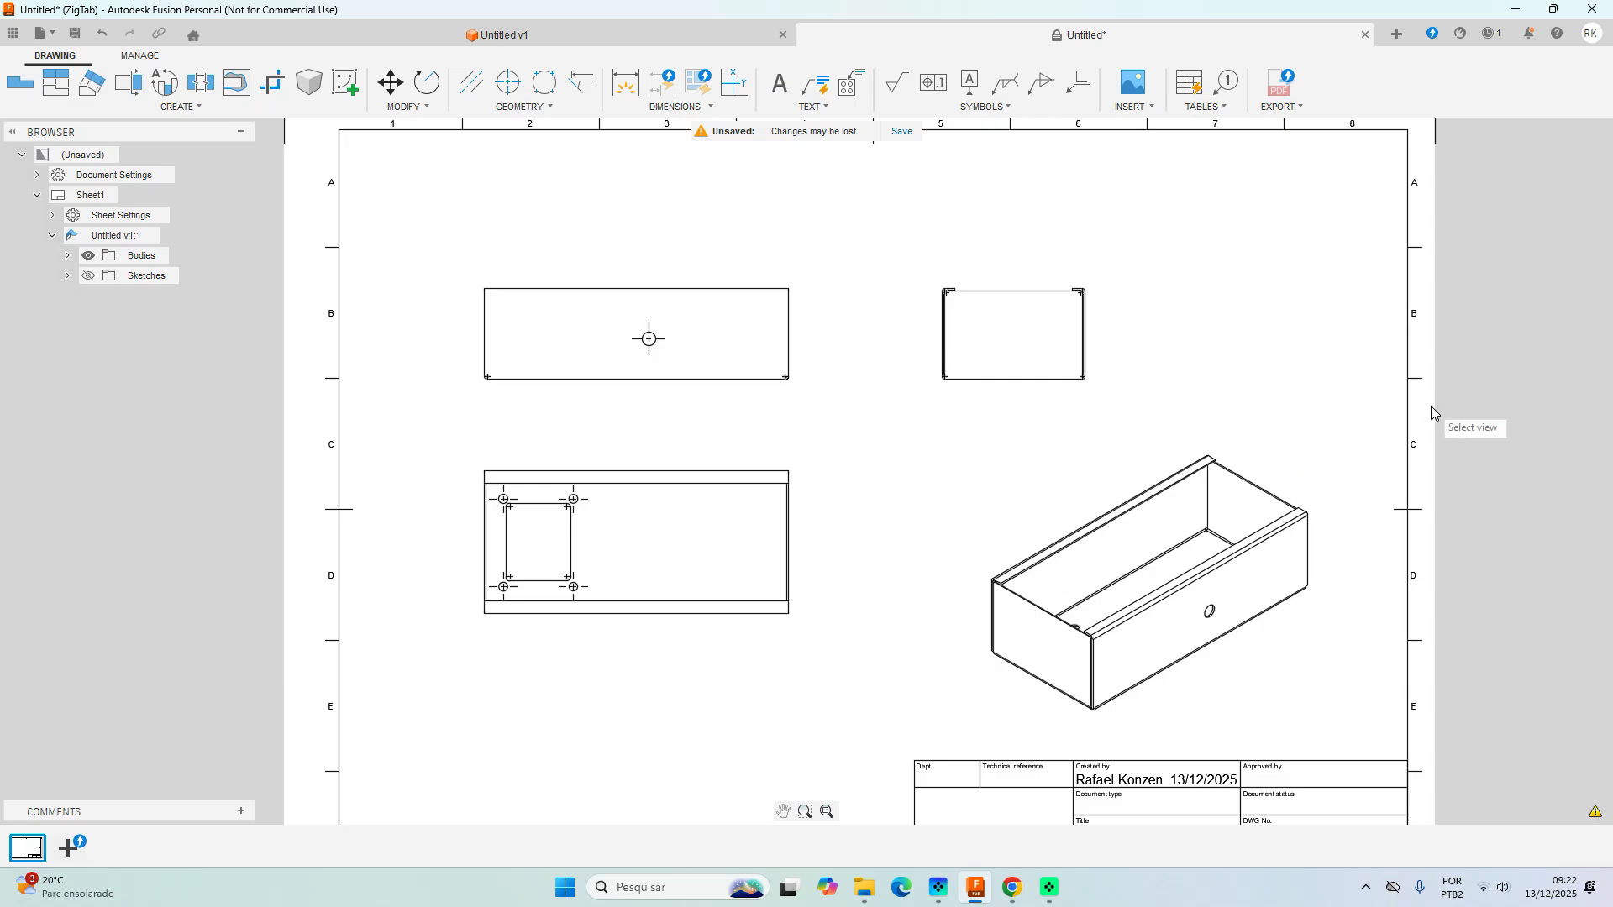
right_click(1258, 501)
left_click(1289, 475)
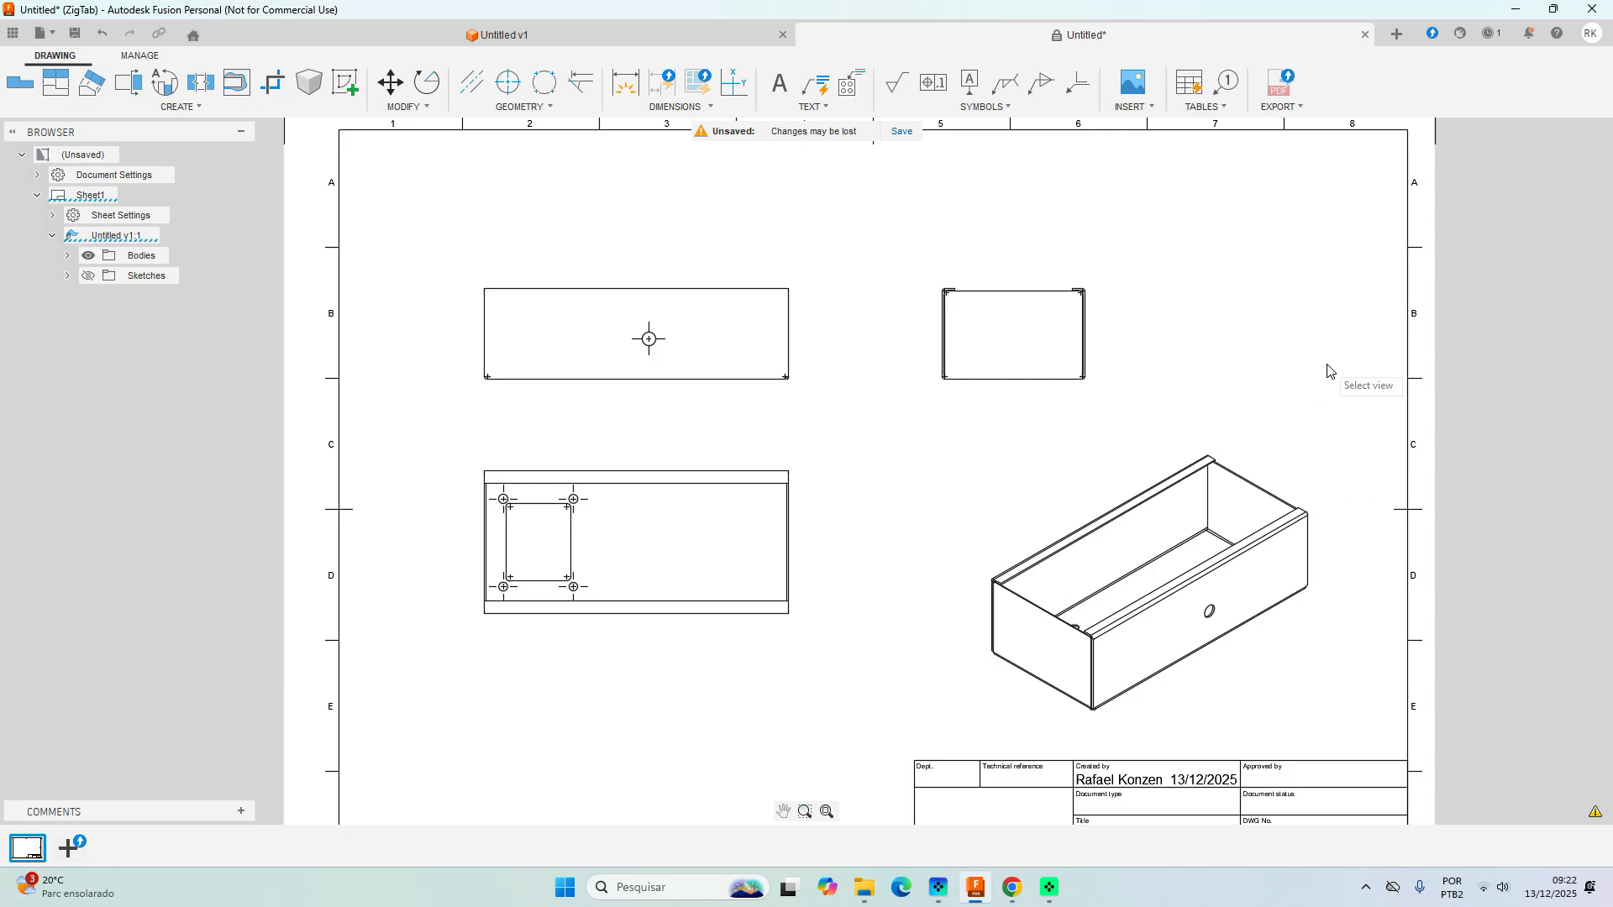
key("Escape")
Edit the isometric view to use the shaded style.
right_click(1212, 502)
left_click(1256, 481)
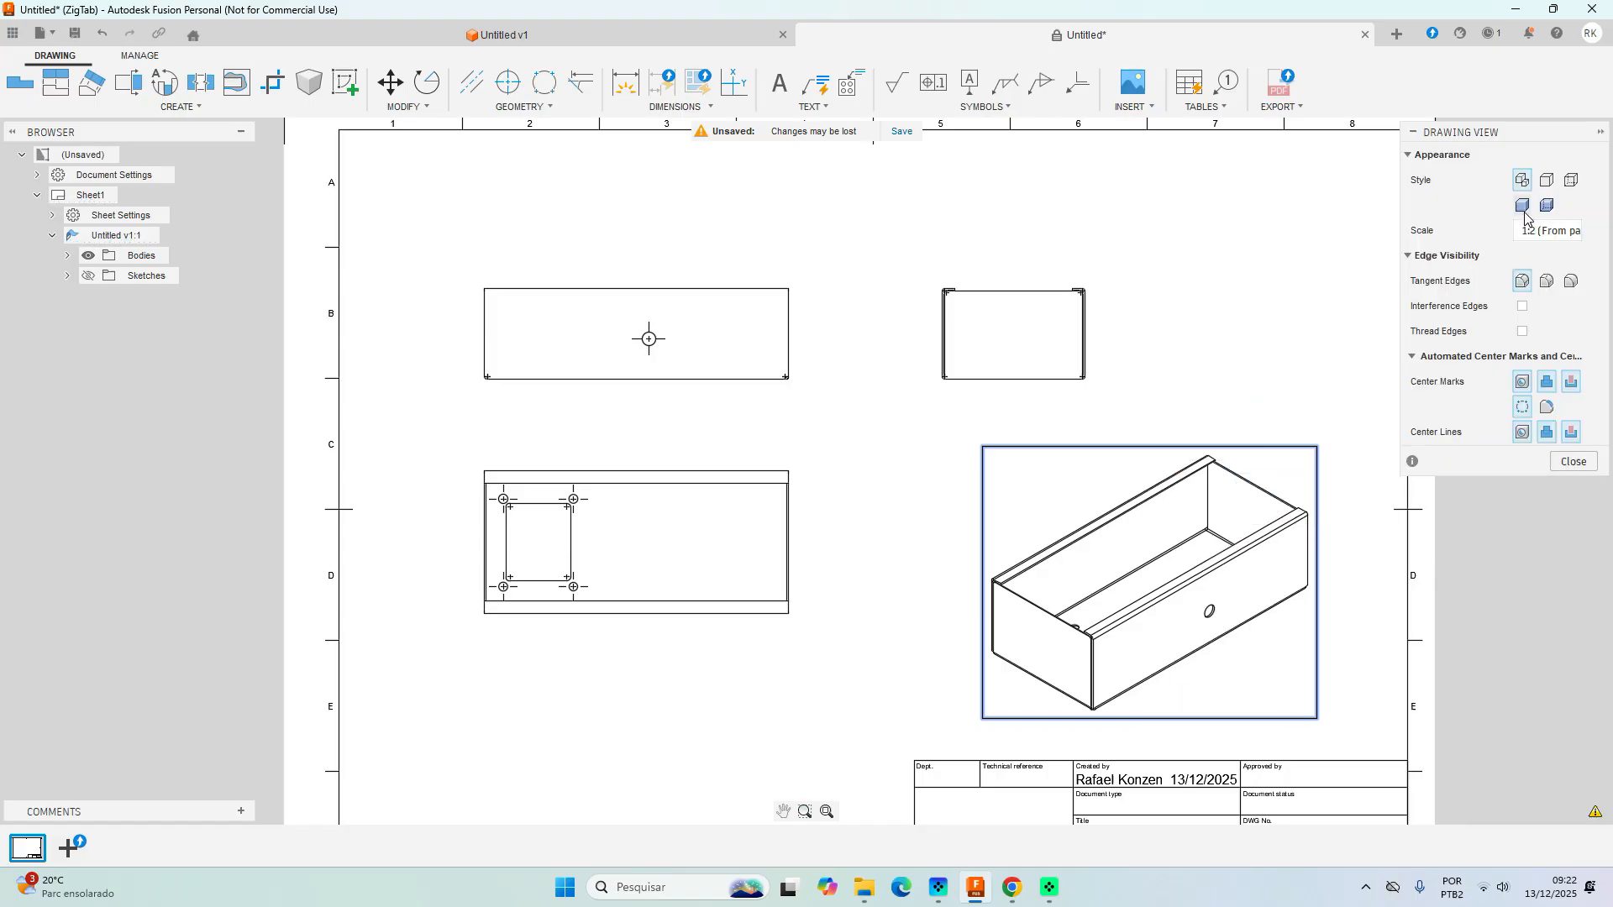
left_click(1522, 206)
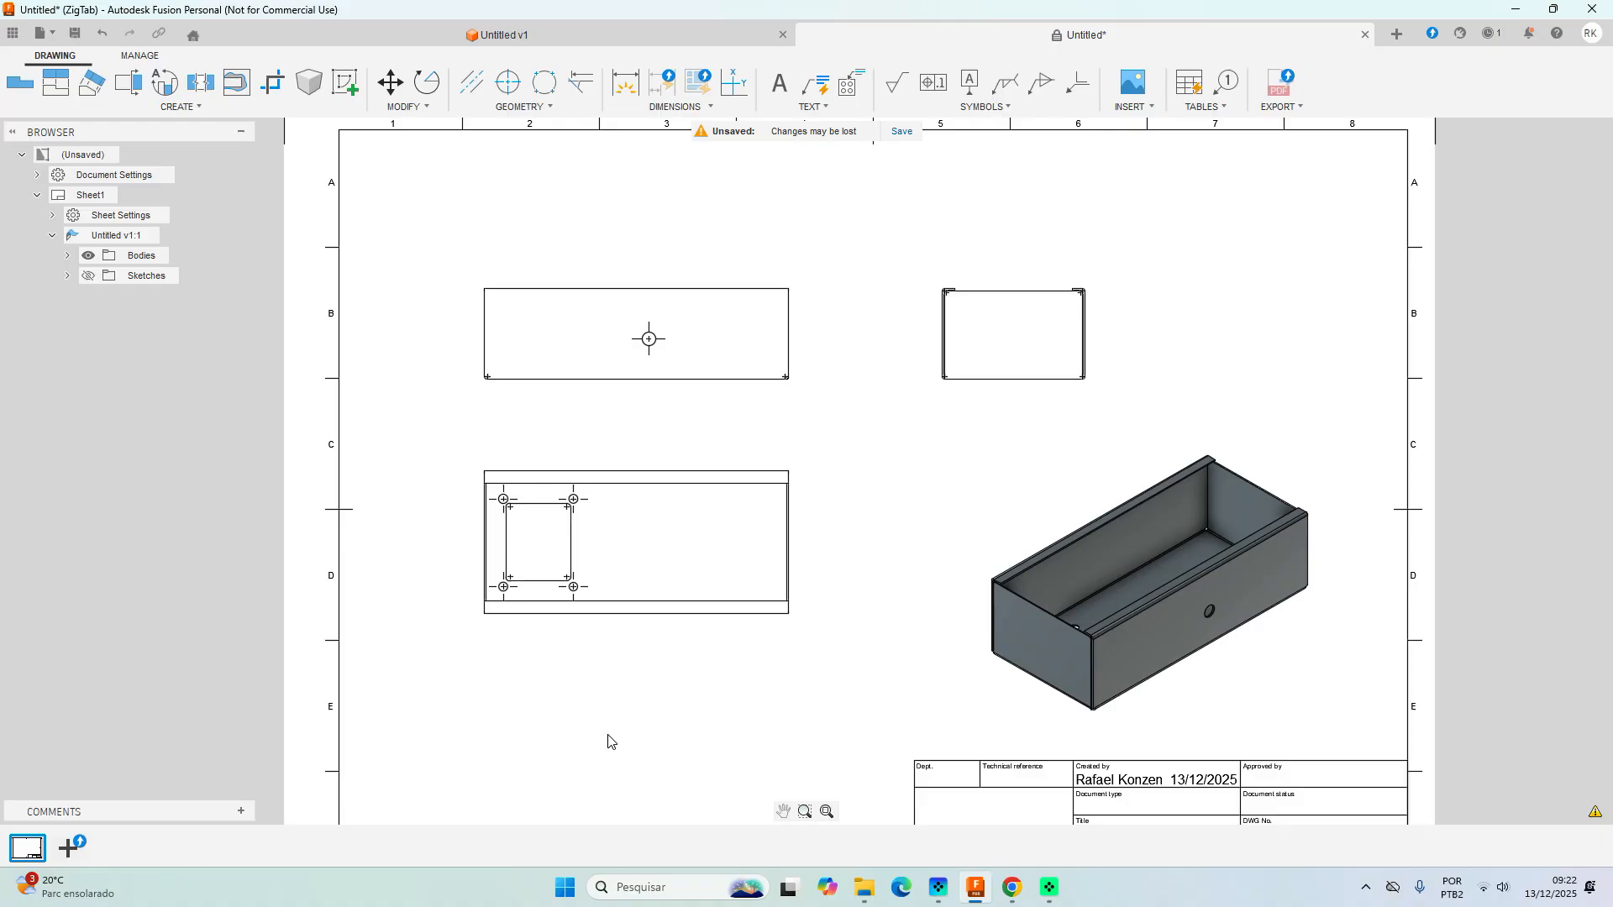
Dimension the overall width of the enclosure above the front view.
scroll(670, 726, "up", 1)
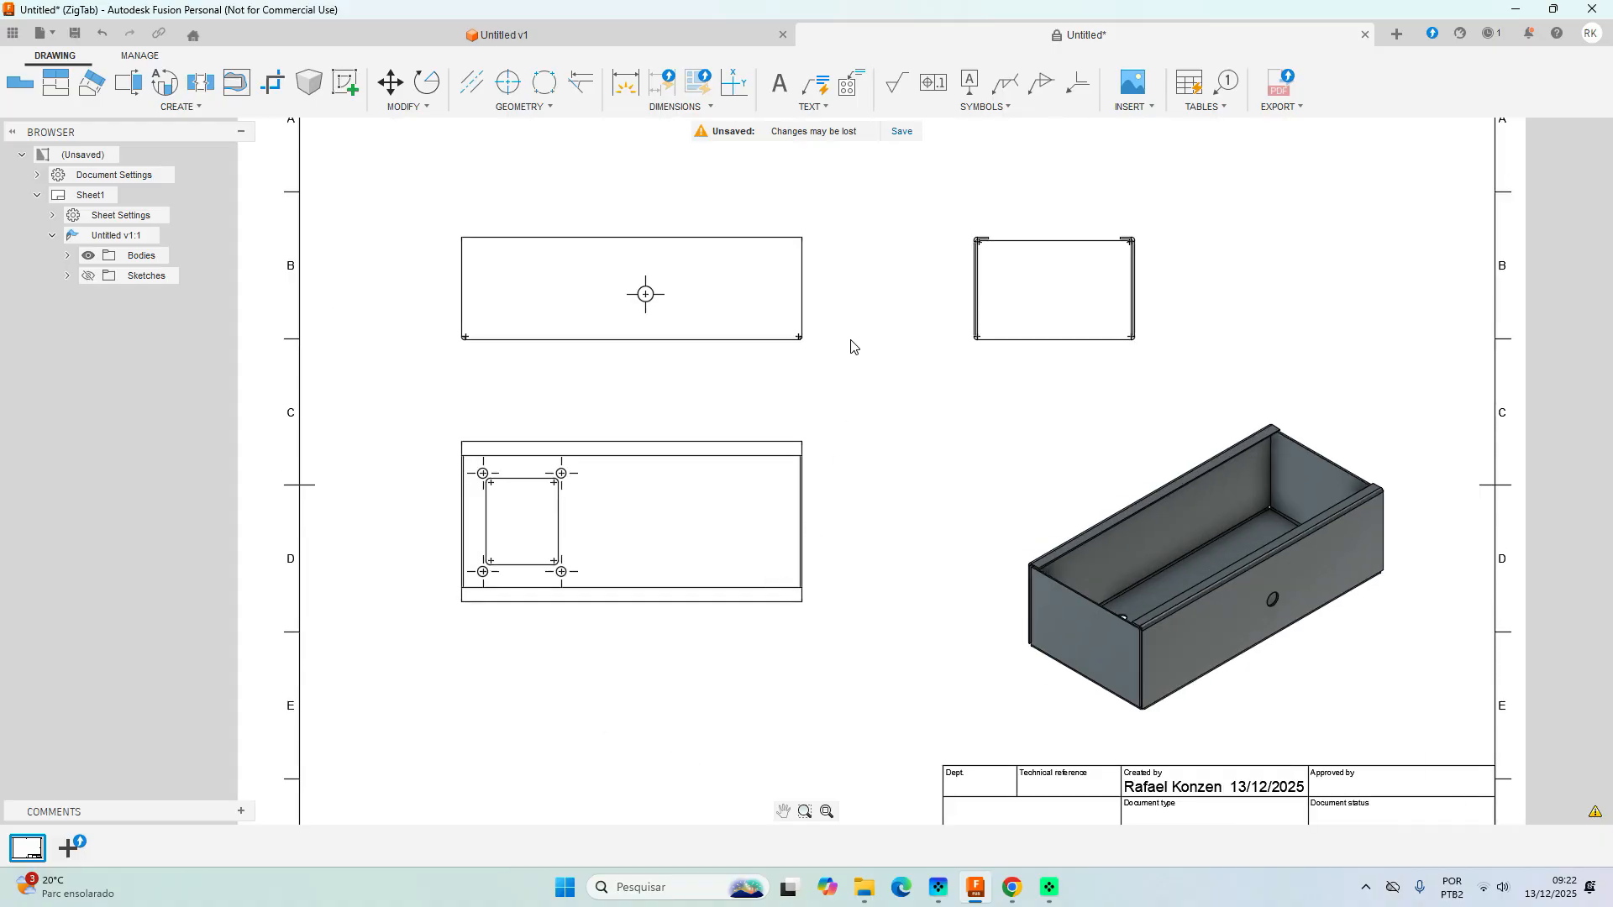
left_click(626, 88)
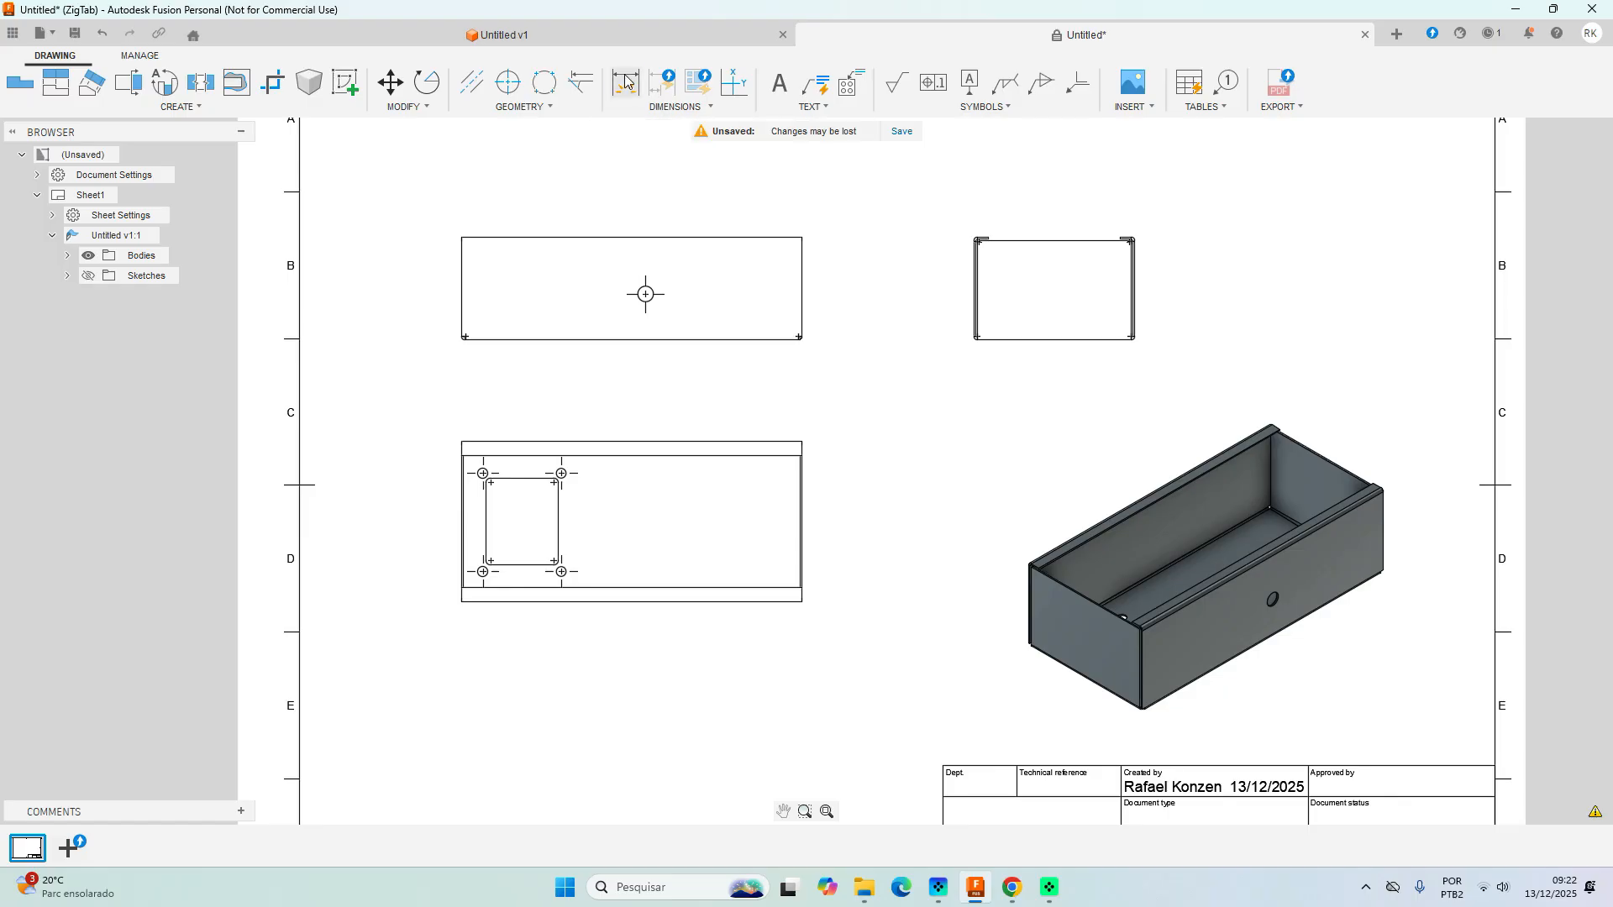
left_click(602, 239)
left_click(606, 204)
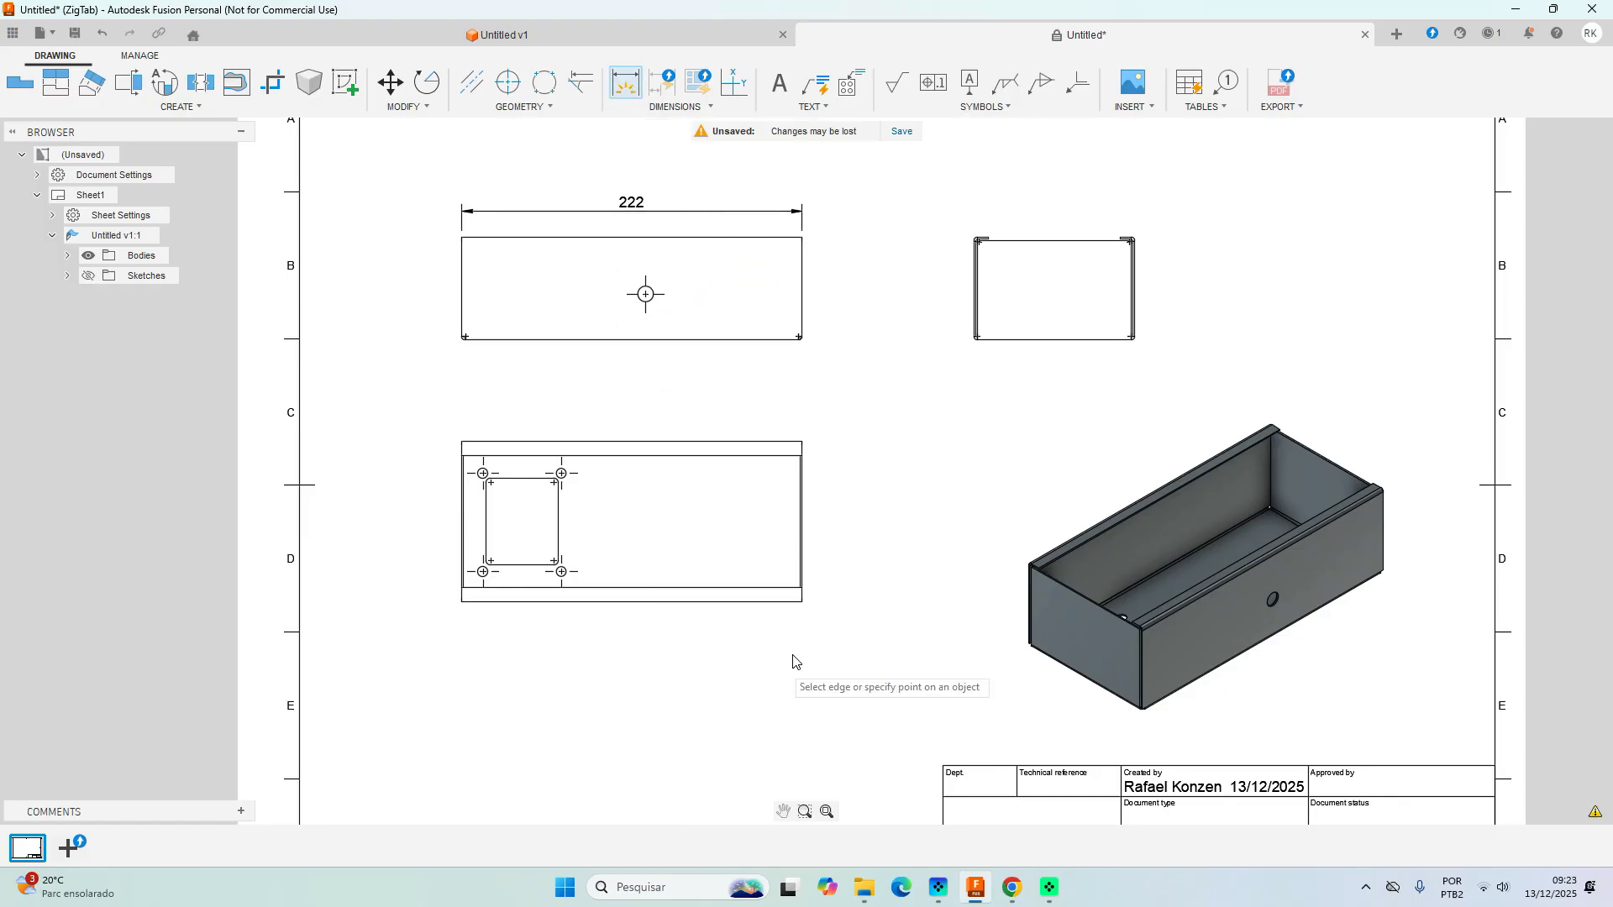
left_click(802, 542)
key("Escape")
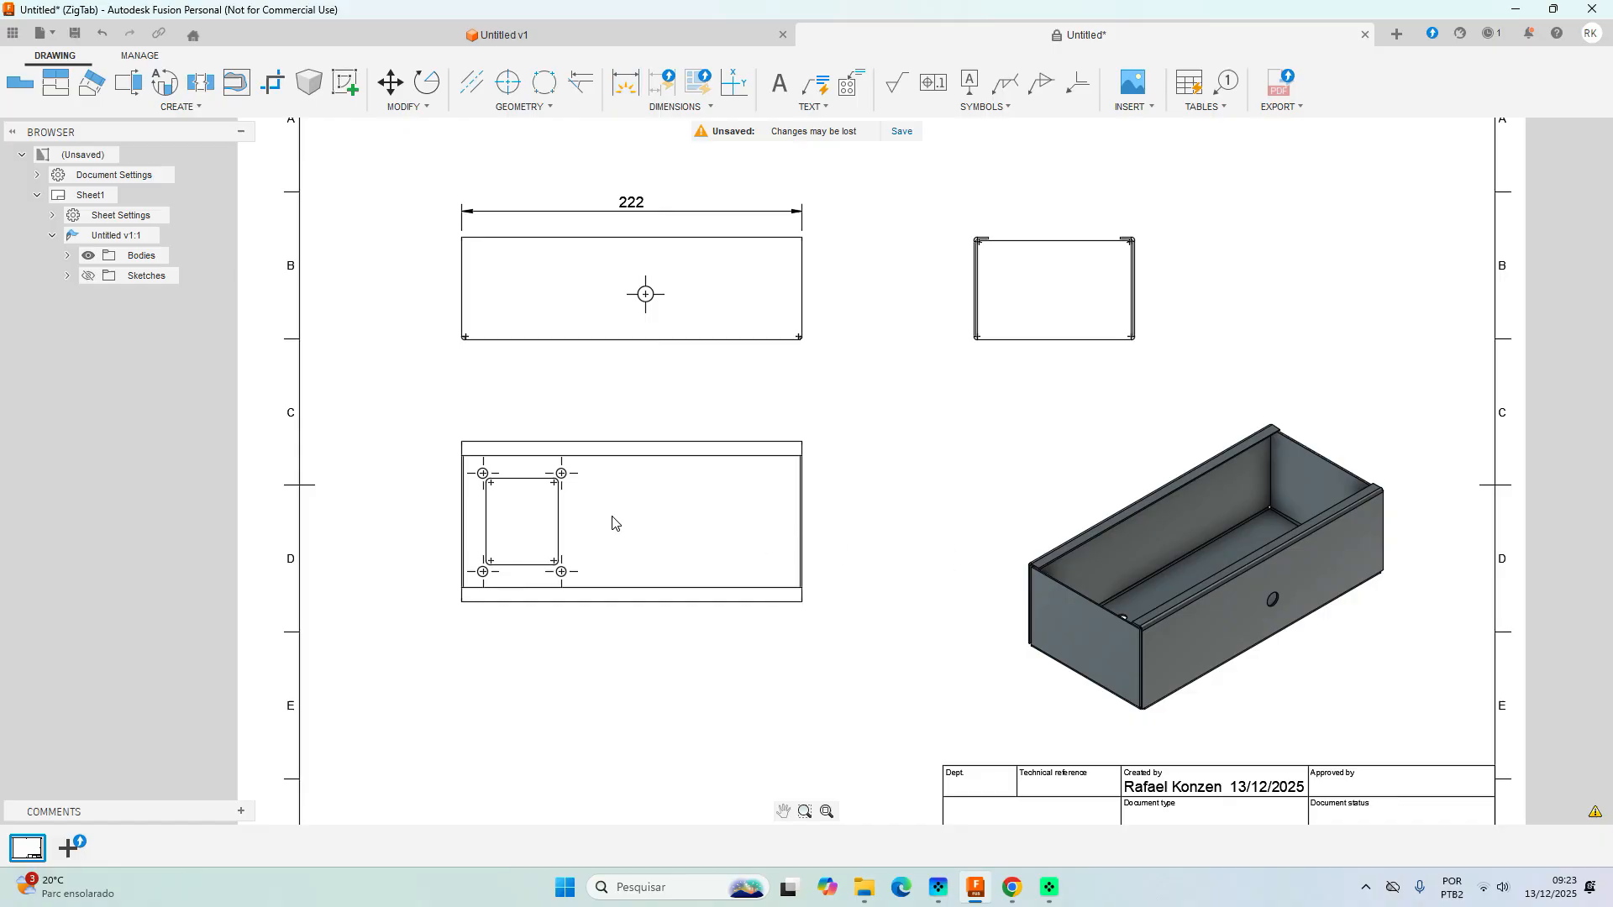
Dimension the overall depth of the enclosure between the two left corners of the top view.
scroll(461, 447, "up", 3)
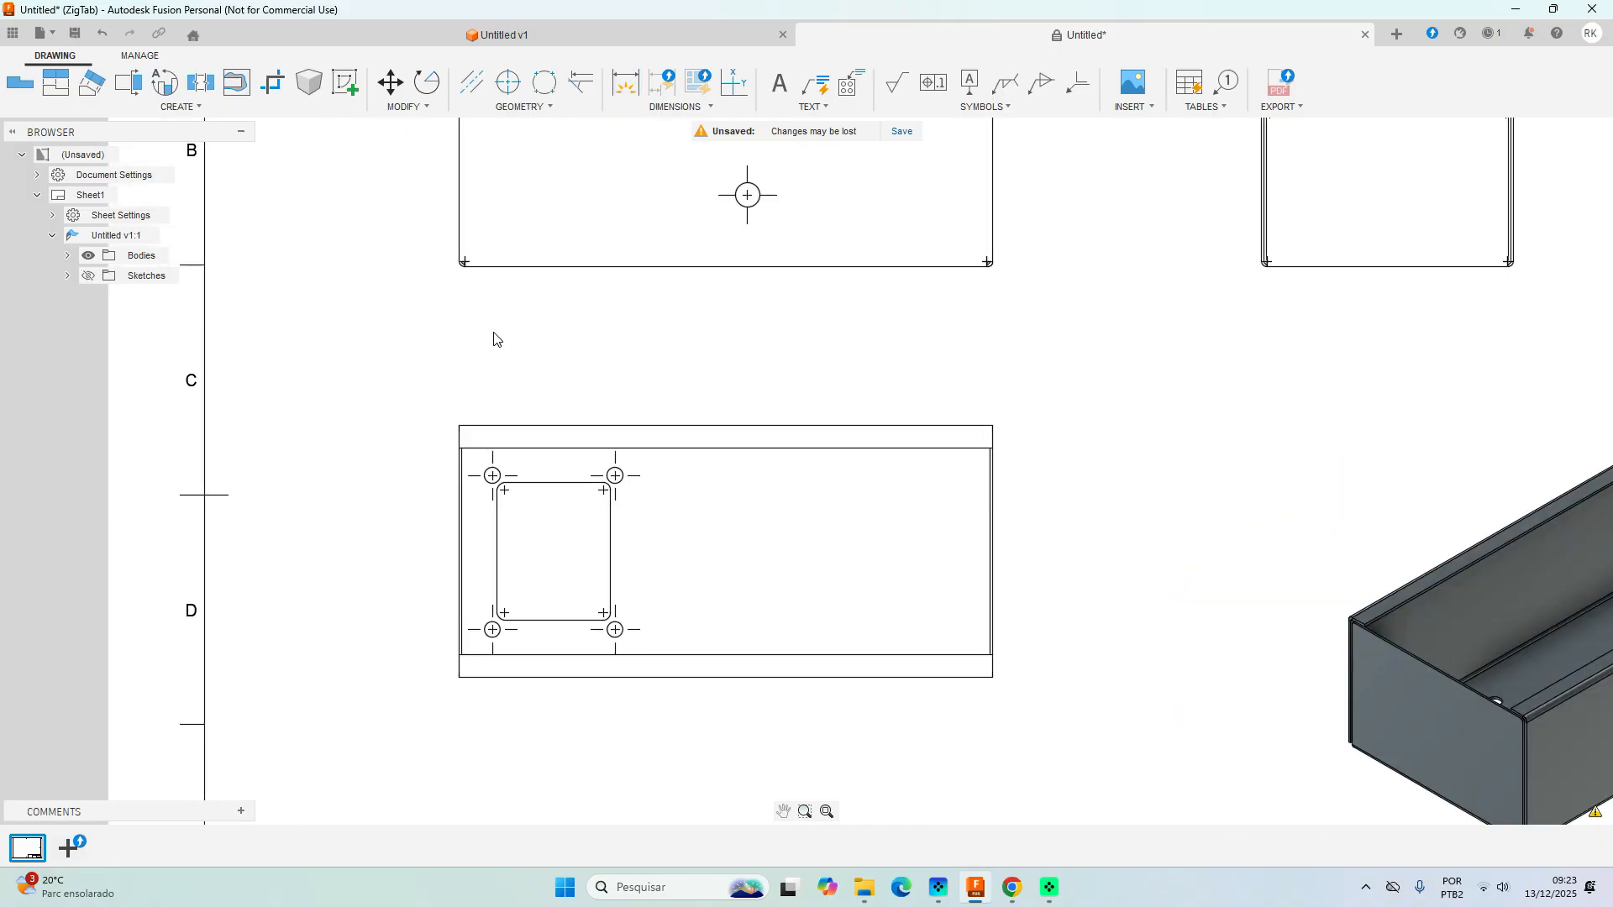
left_click(626, 81)
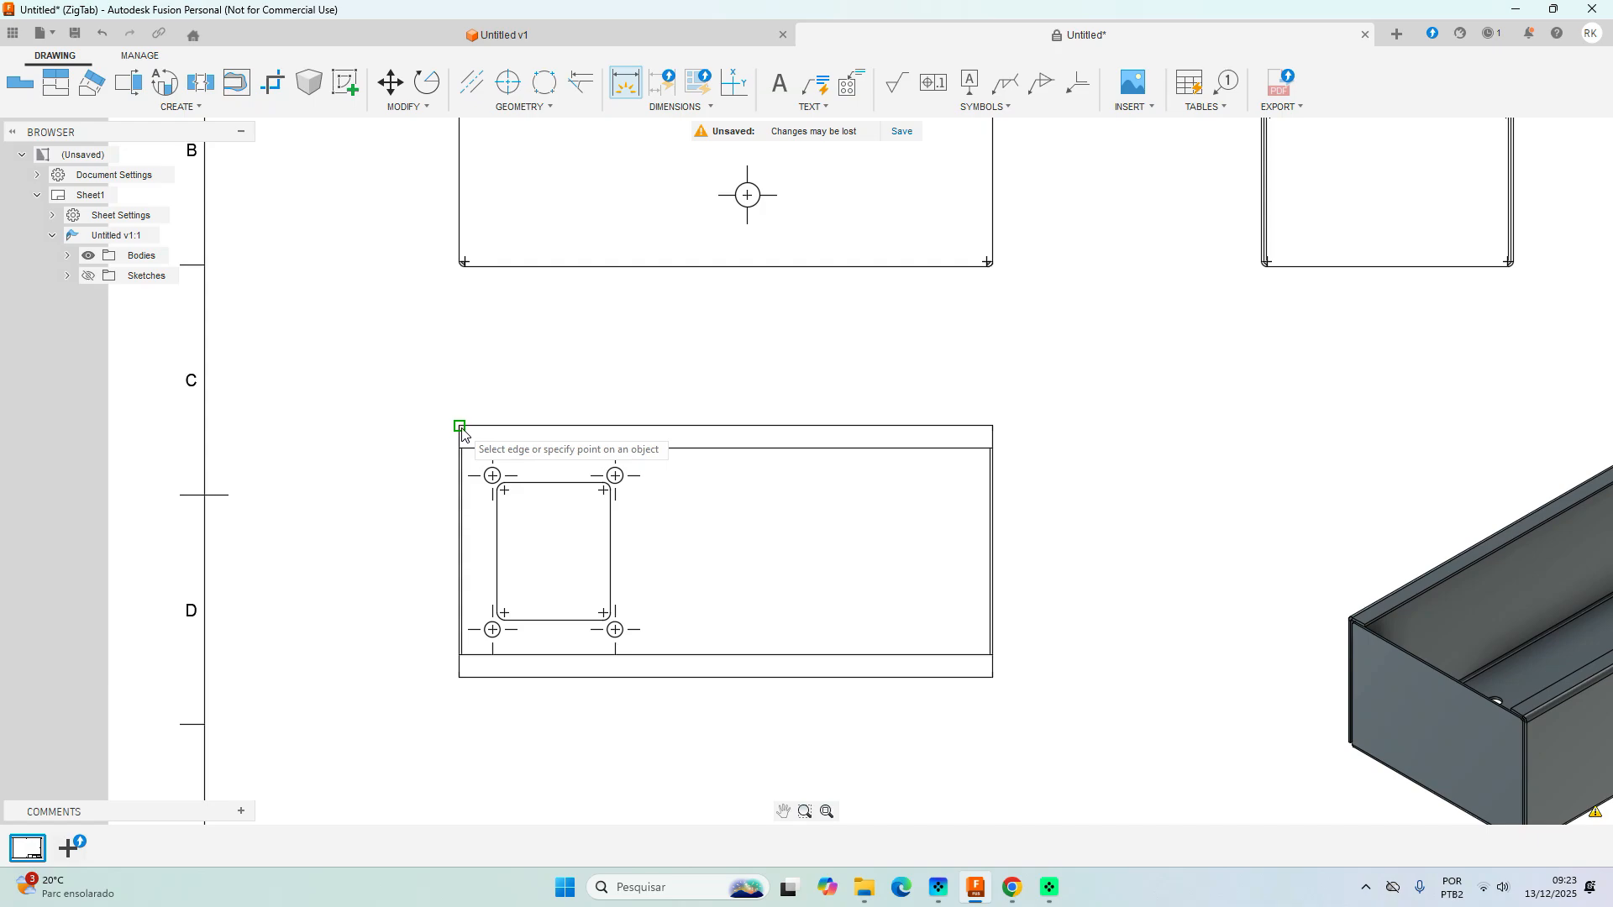
left_click(460, 679)
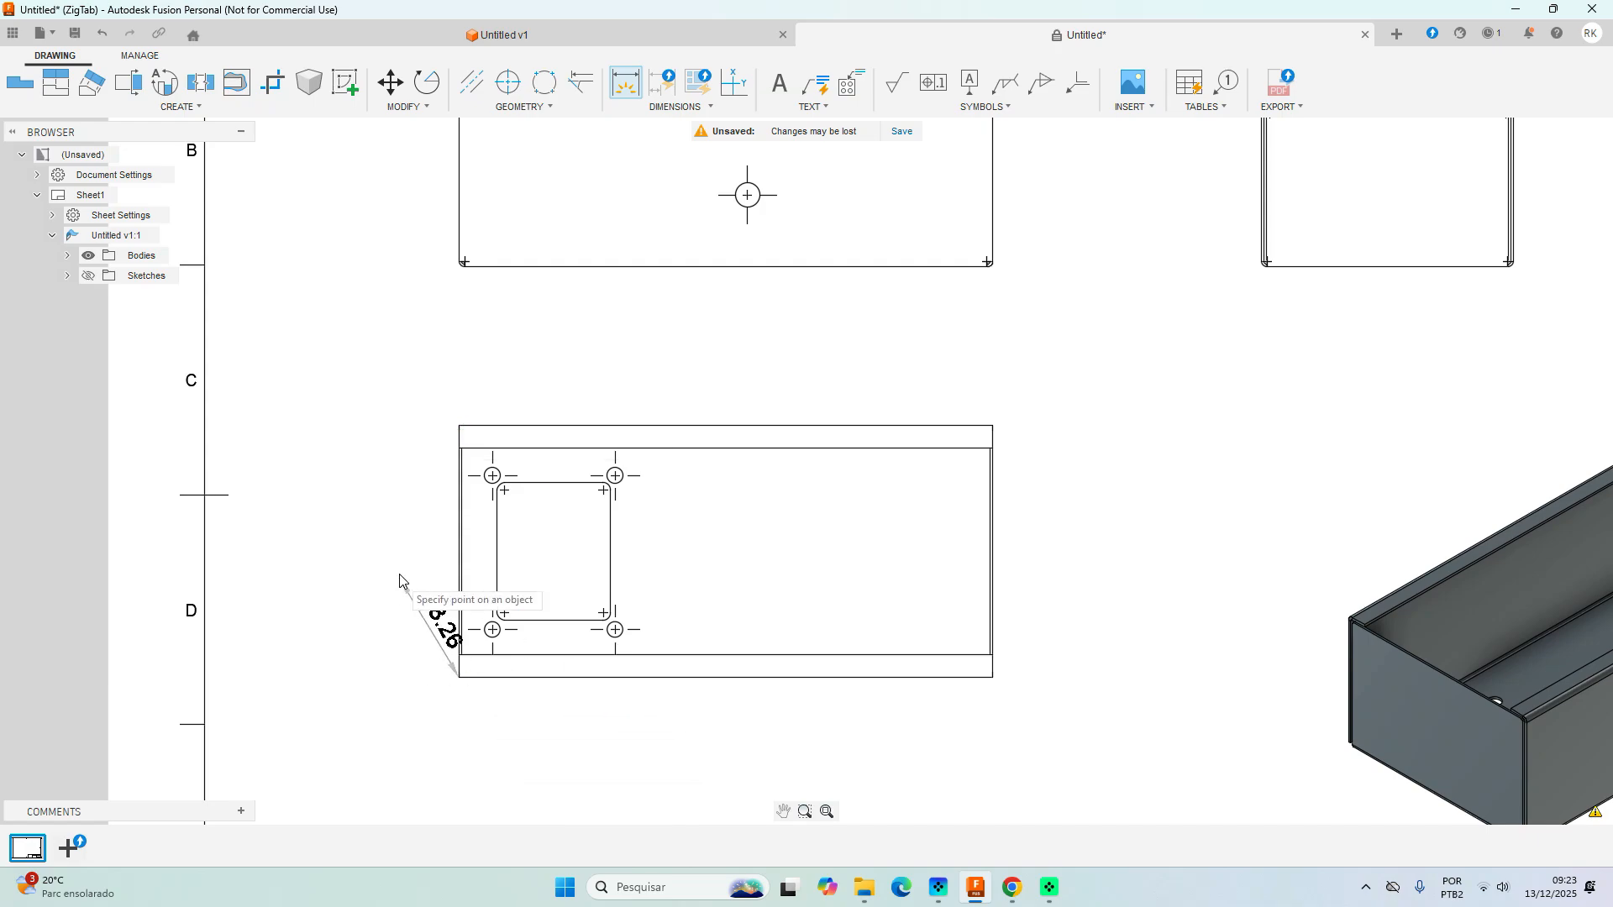
left_click(459, 426)
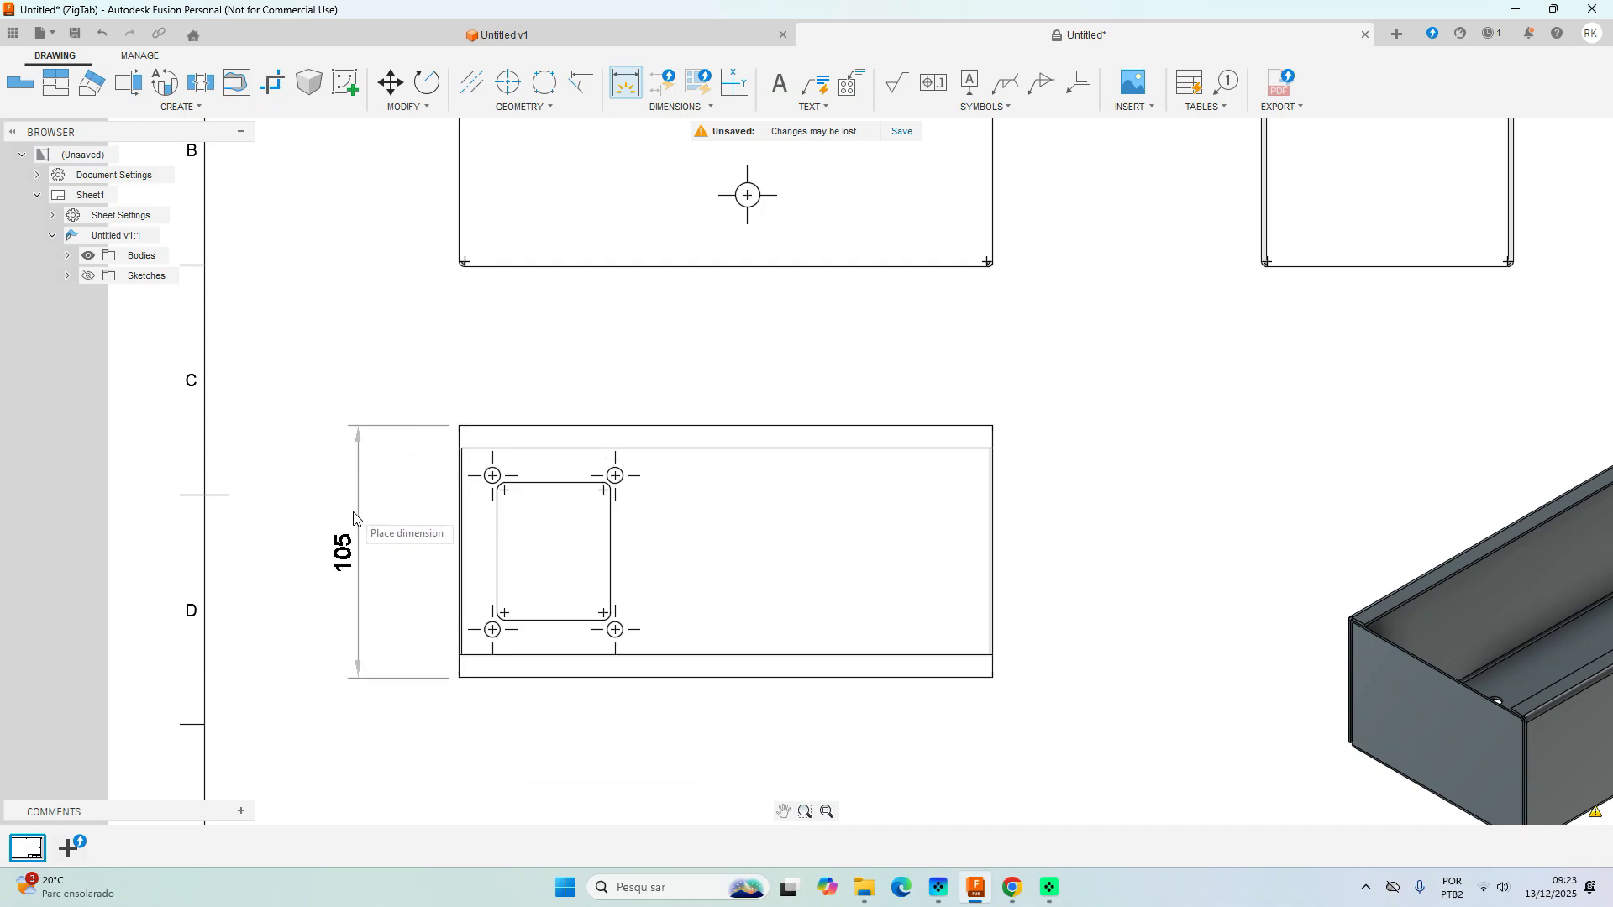
left_click(347, 521)
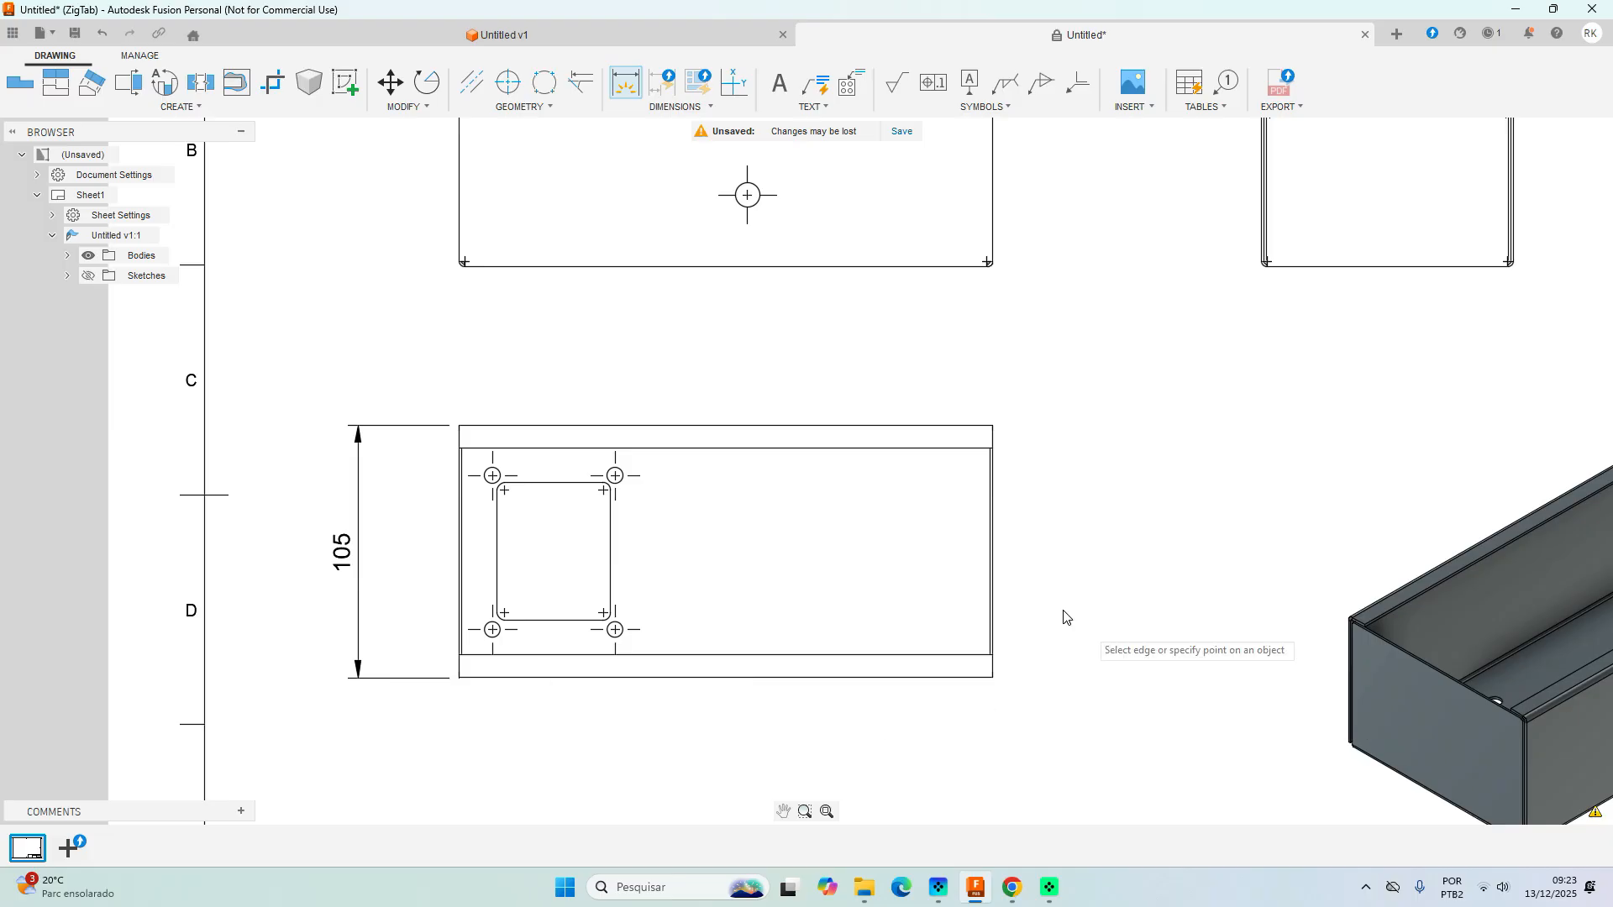
Dimension the width of the upper-left folded lip in the side view, placing the dimension above the view.
scroll(1050, 609, "down", 5)
scroll(1177, 468, "up", 5)
mouse_move(1374, 481)
middle_mouse_down()
mouse_move(760, 605)
mouse_move(992, 573)
middle_mouse_up()
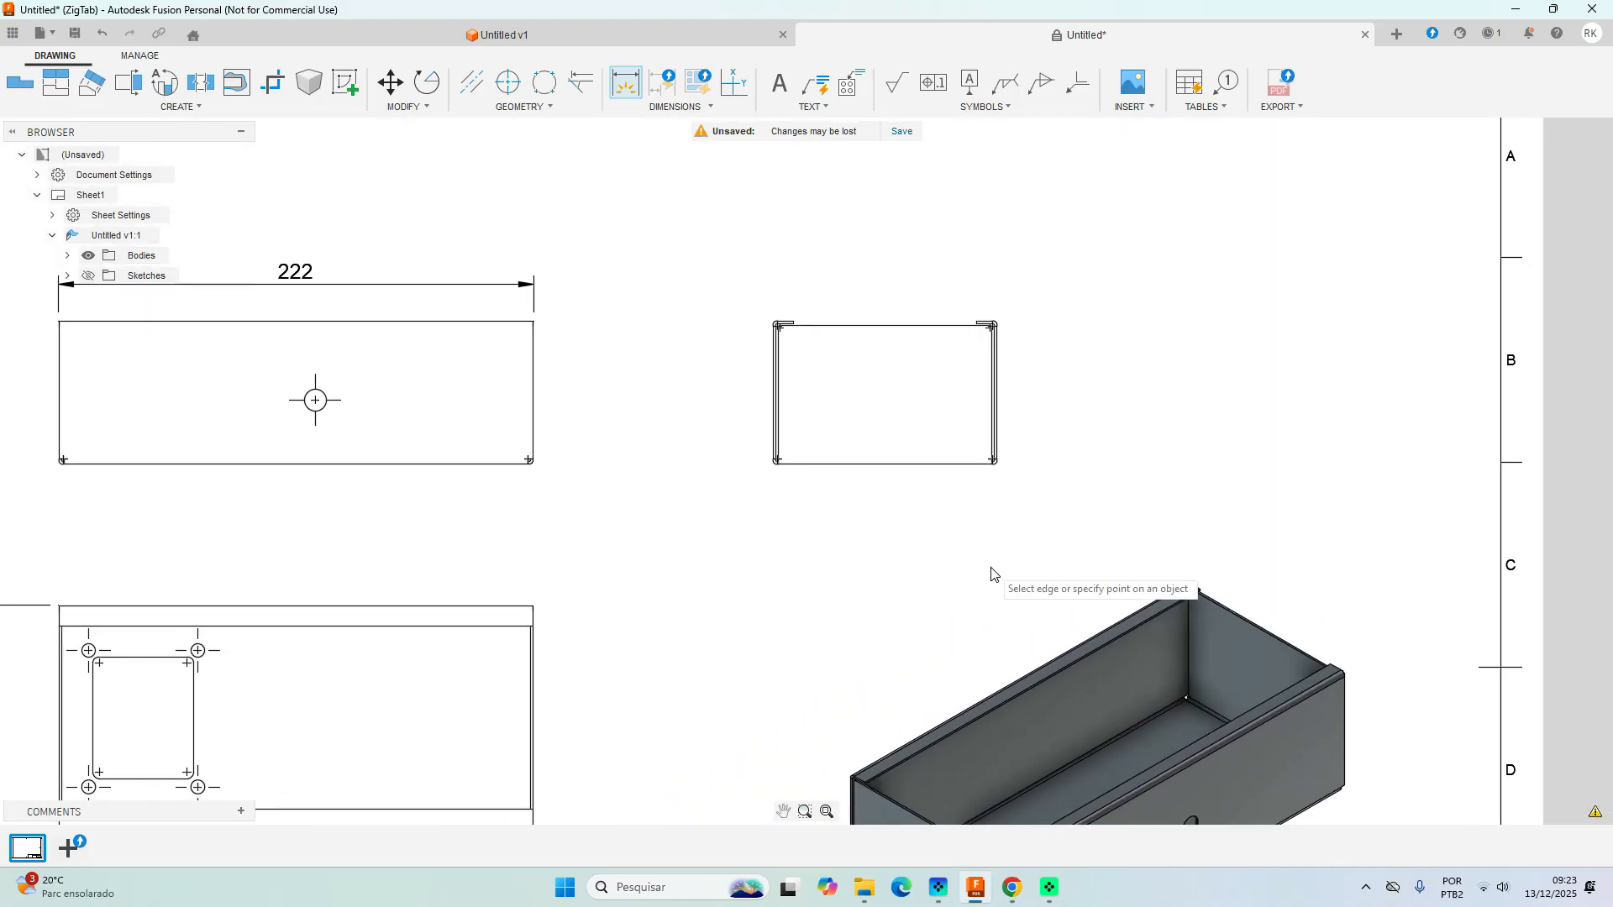
scroll(773, 276, "up", 5)
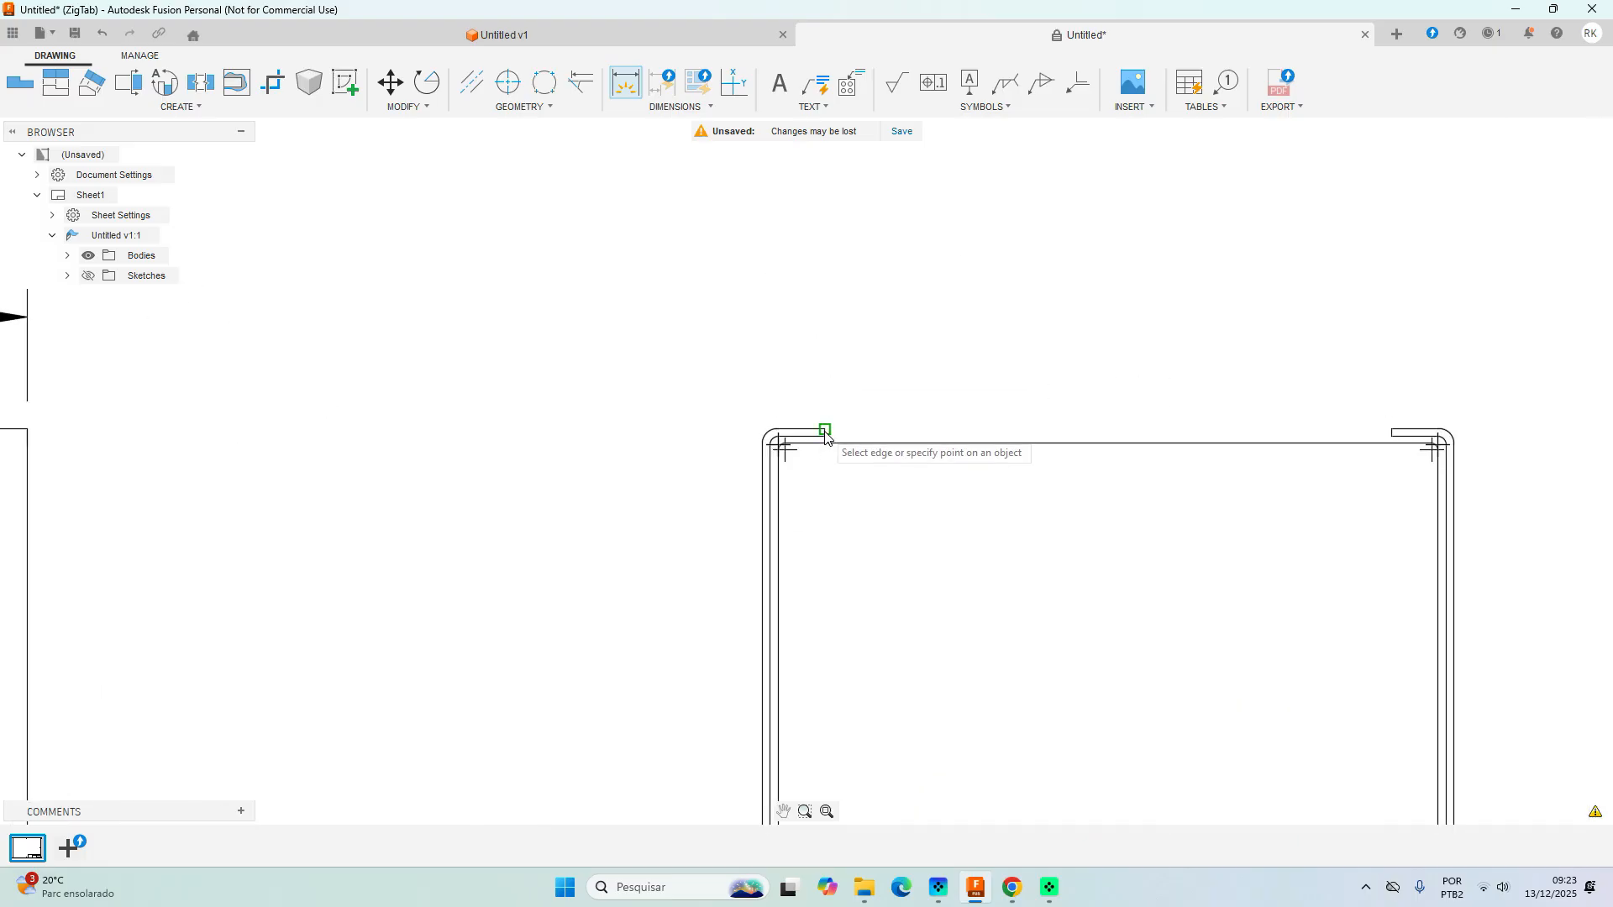
left_click(825, 431)
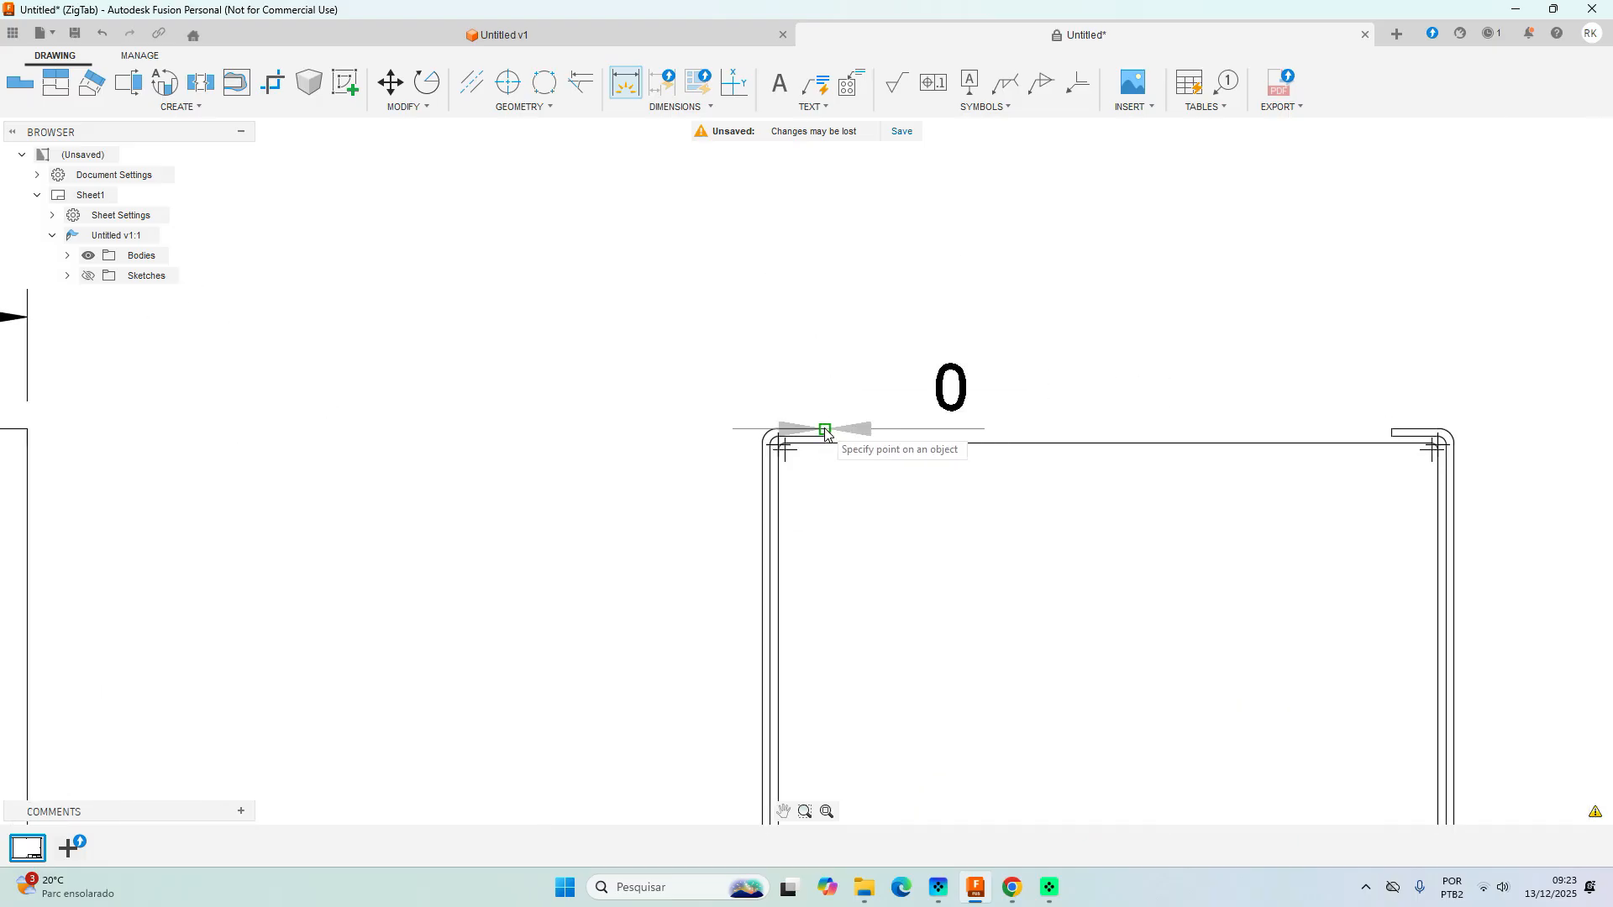
scroll(762, 445, "up", 3)
left_click(764, 446)
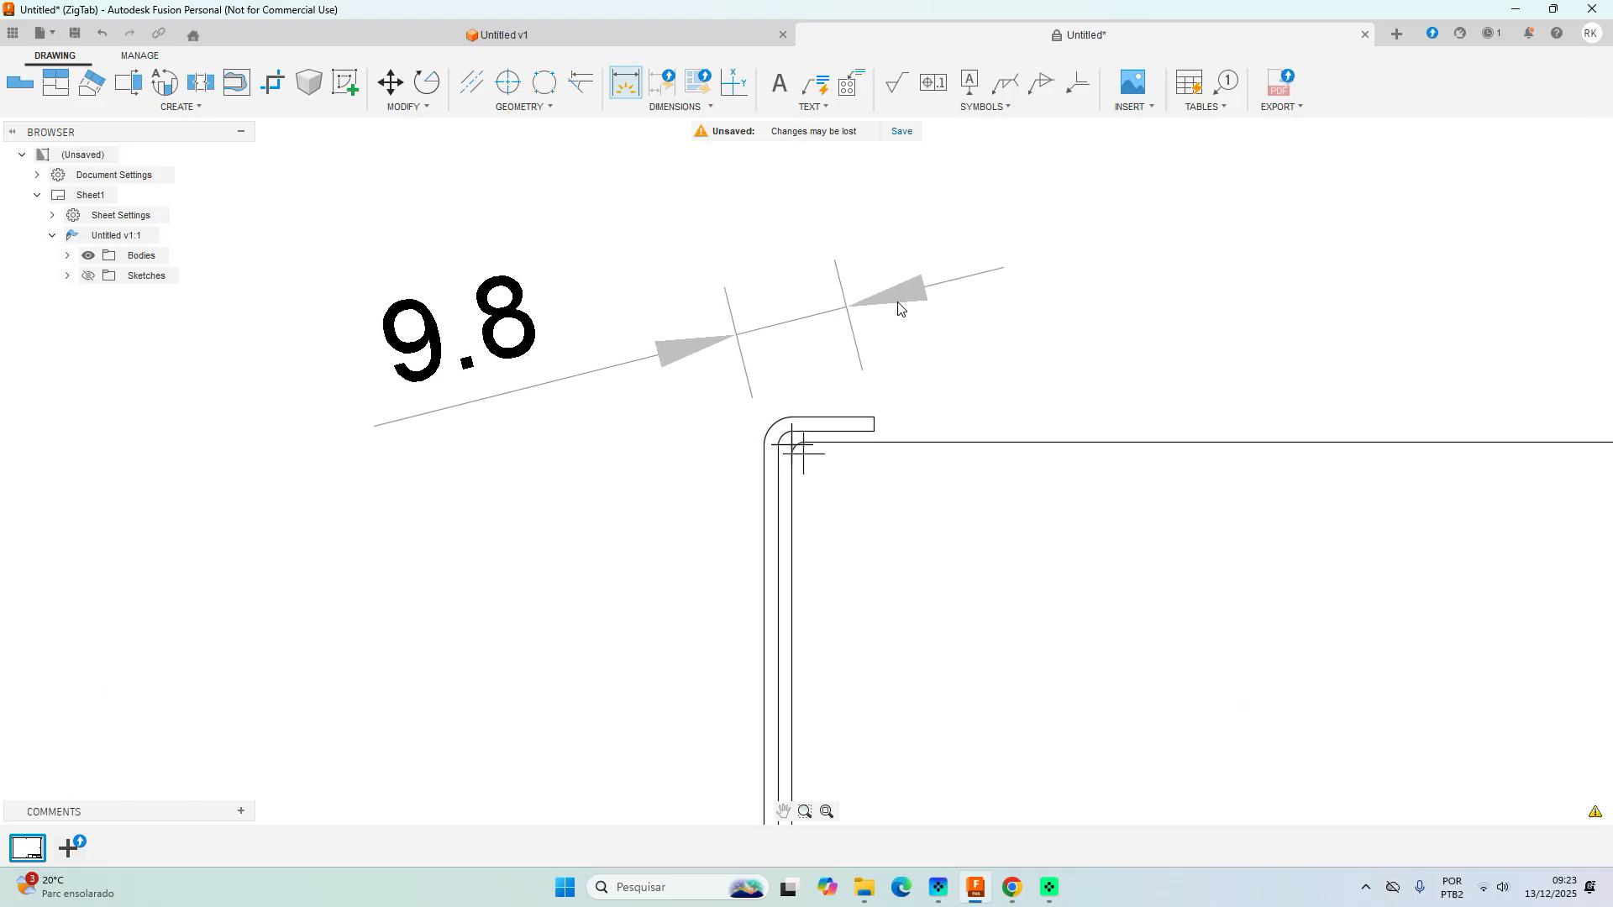
left_click(929, 309)
scroll(940, 357, "down", 8)
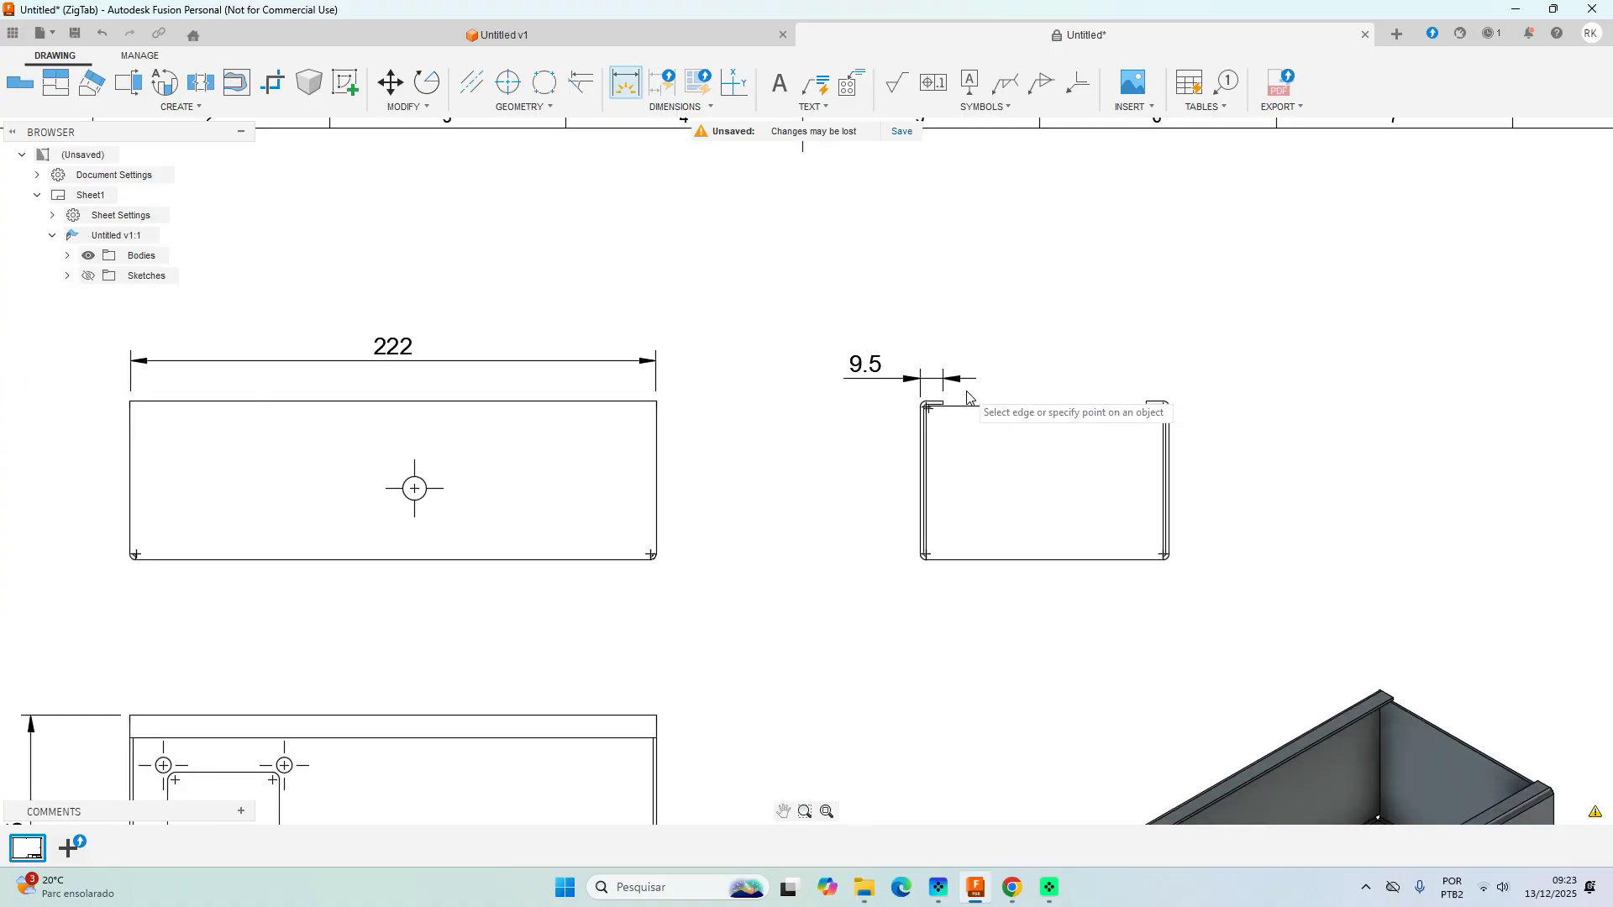
Review the print setup and preview of the current A3 sheet, and close it without printing.
scroll(975, 412, "down", 4)
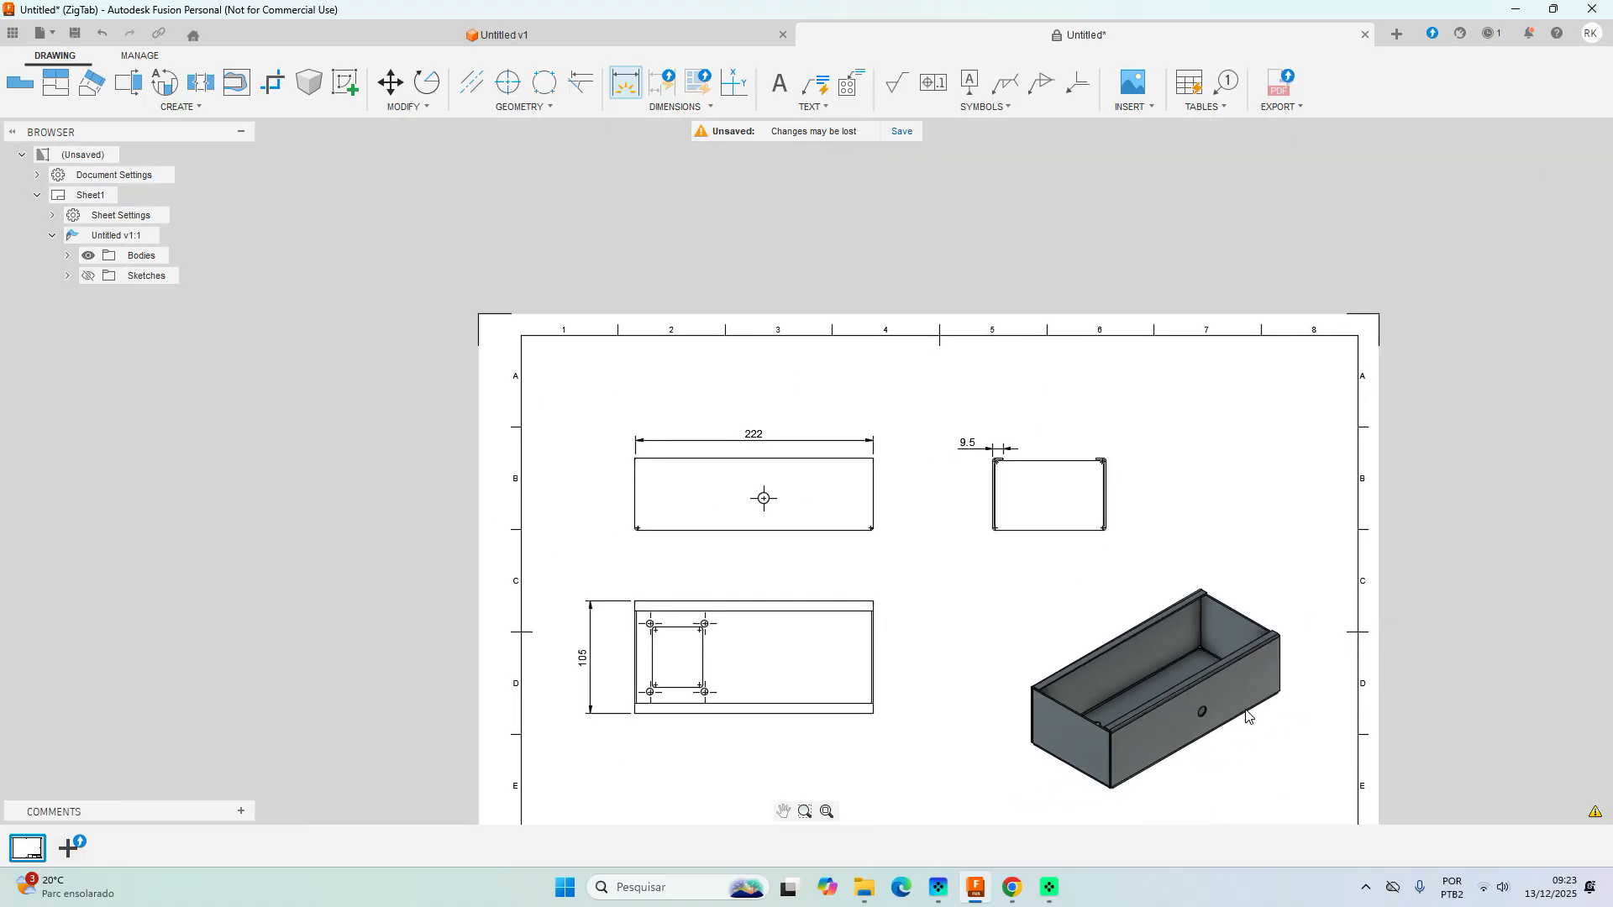
scroll(1247, 715, "down", 3)
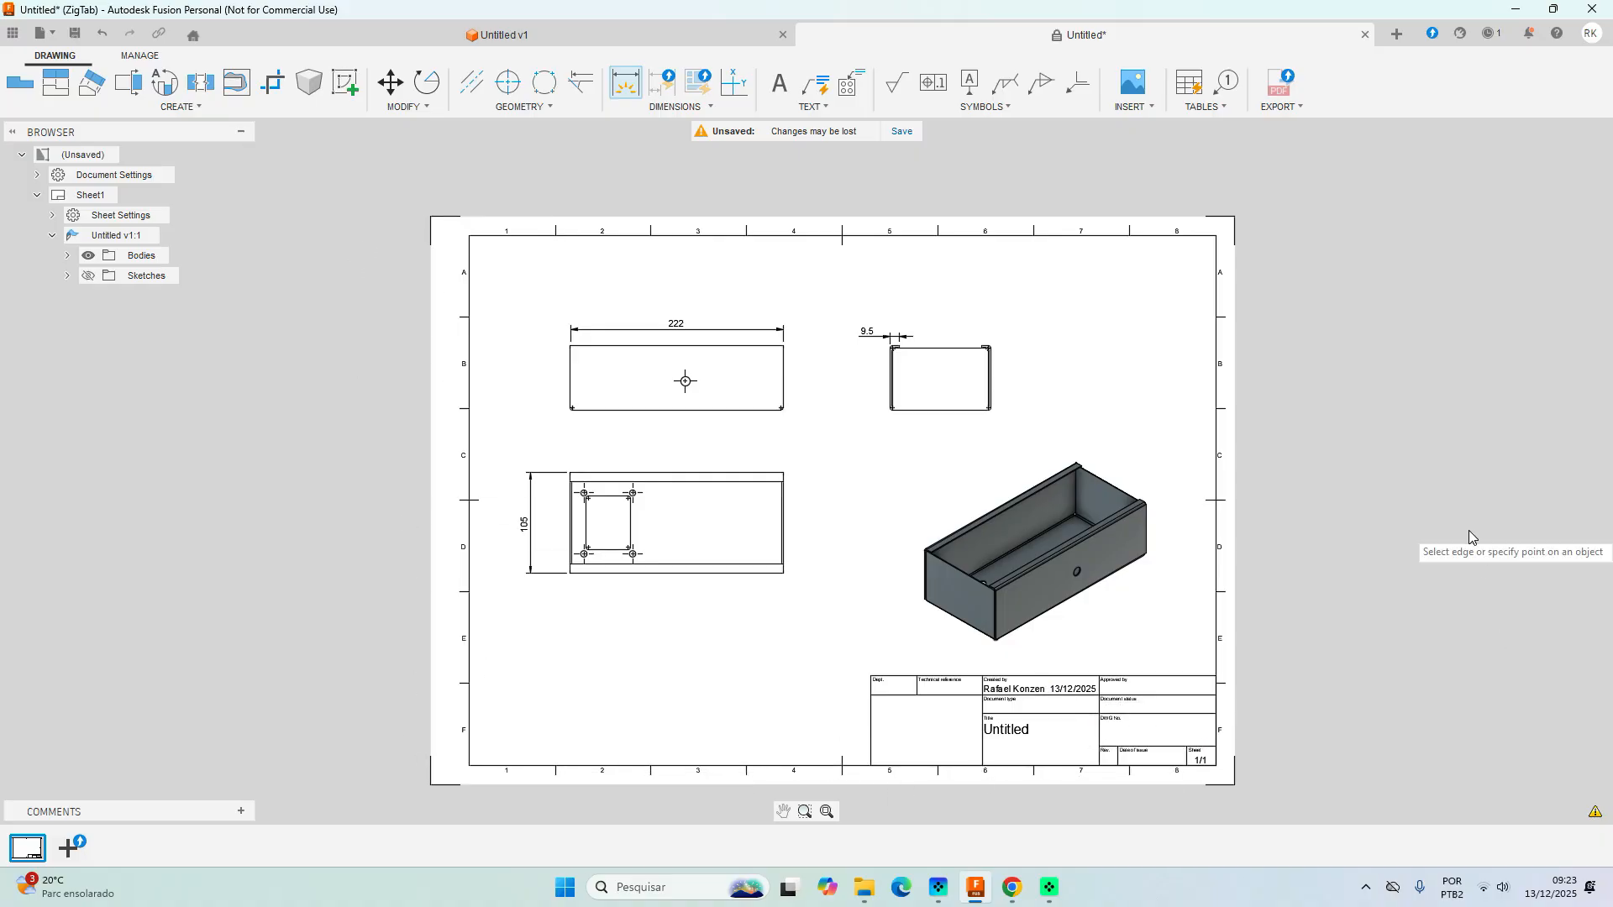
scroll(750, 706, "up", 2)
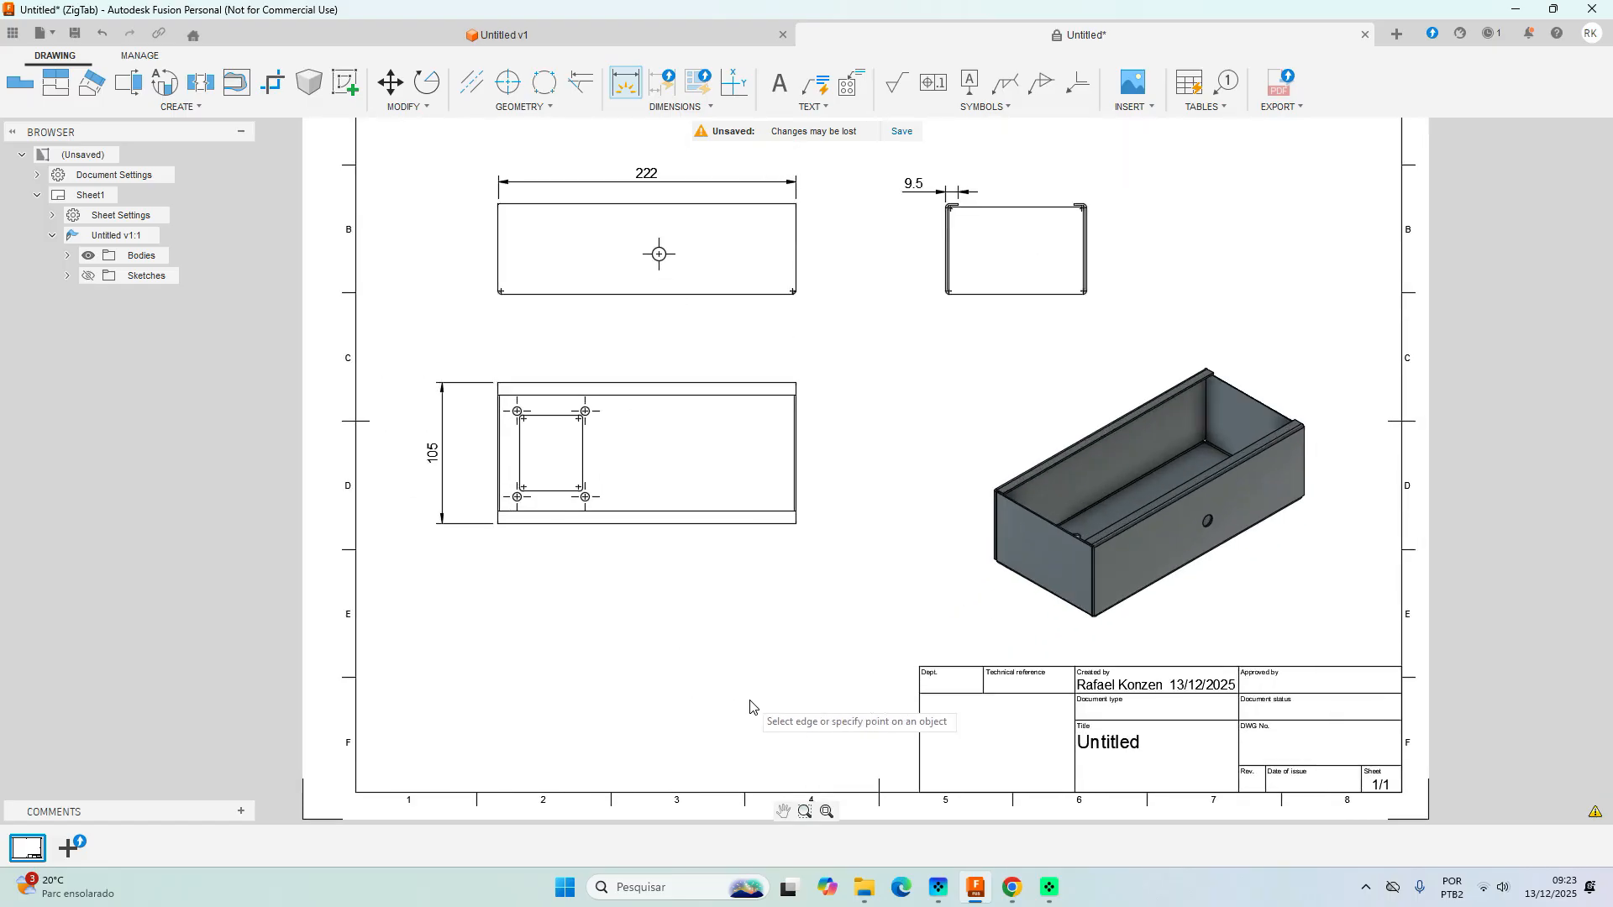
scroll(750, 706, "down", 2)
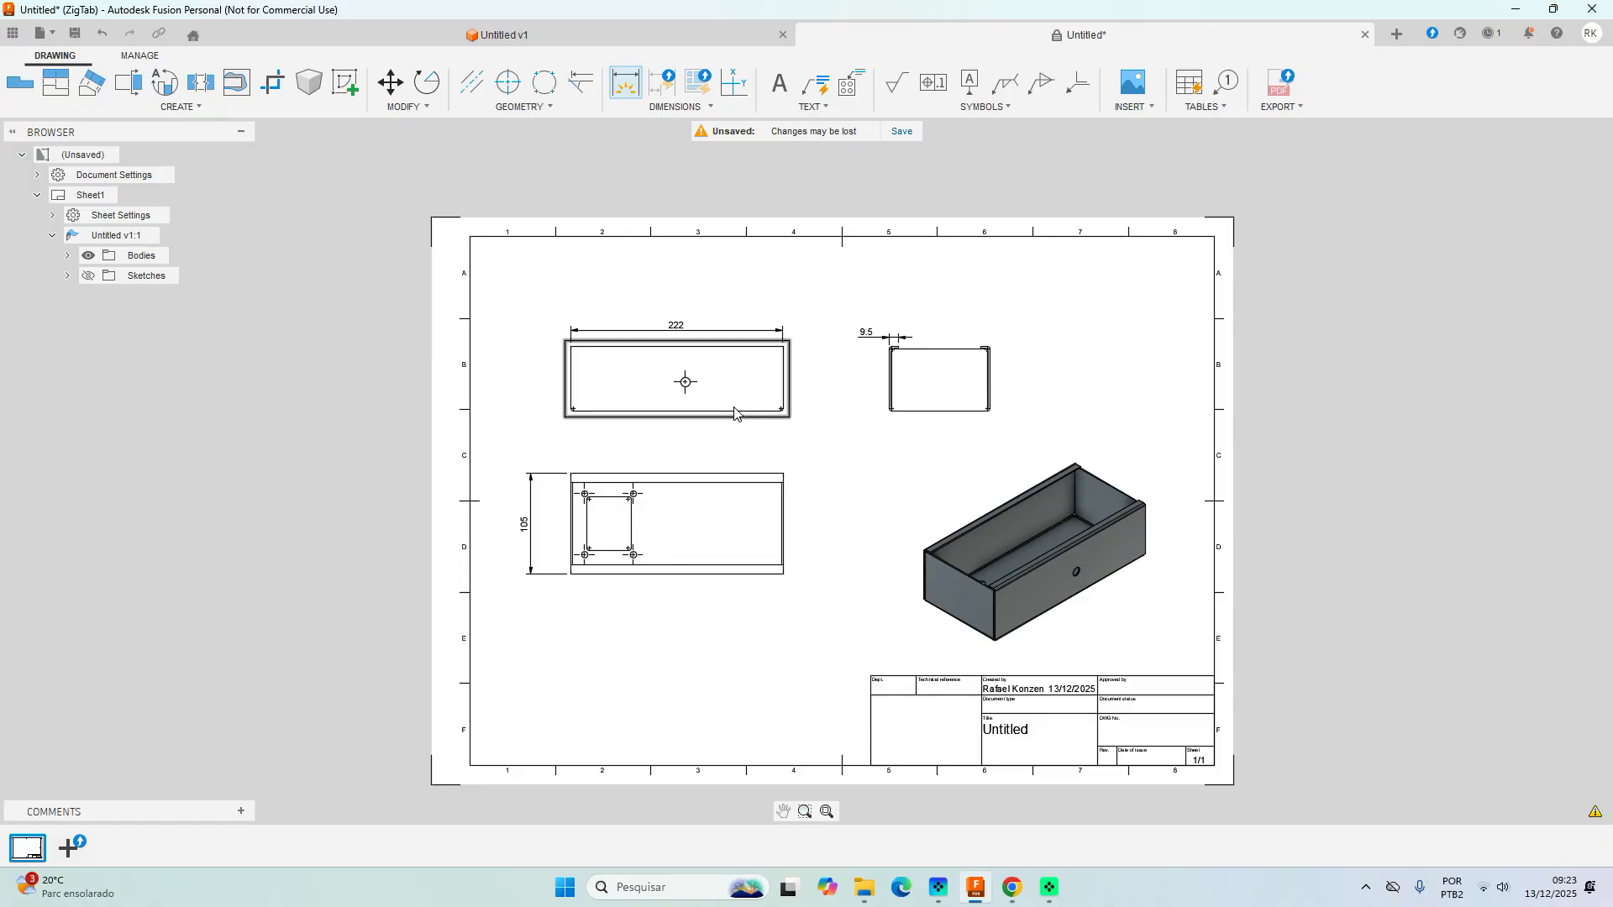
key("ctrl+p")
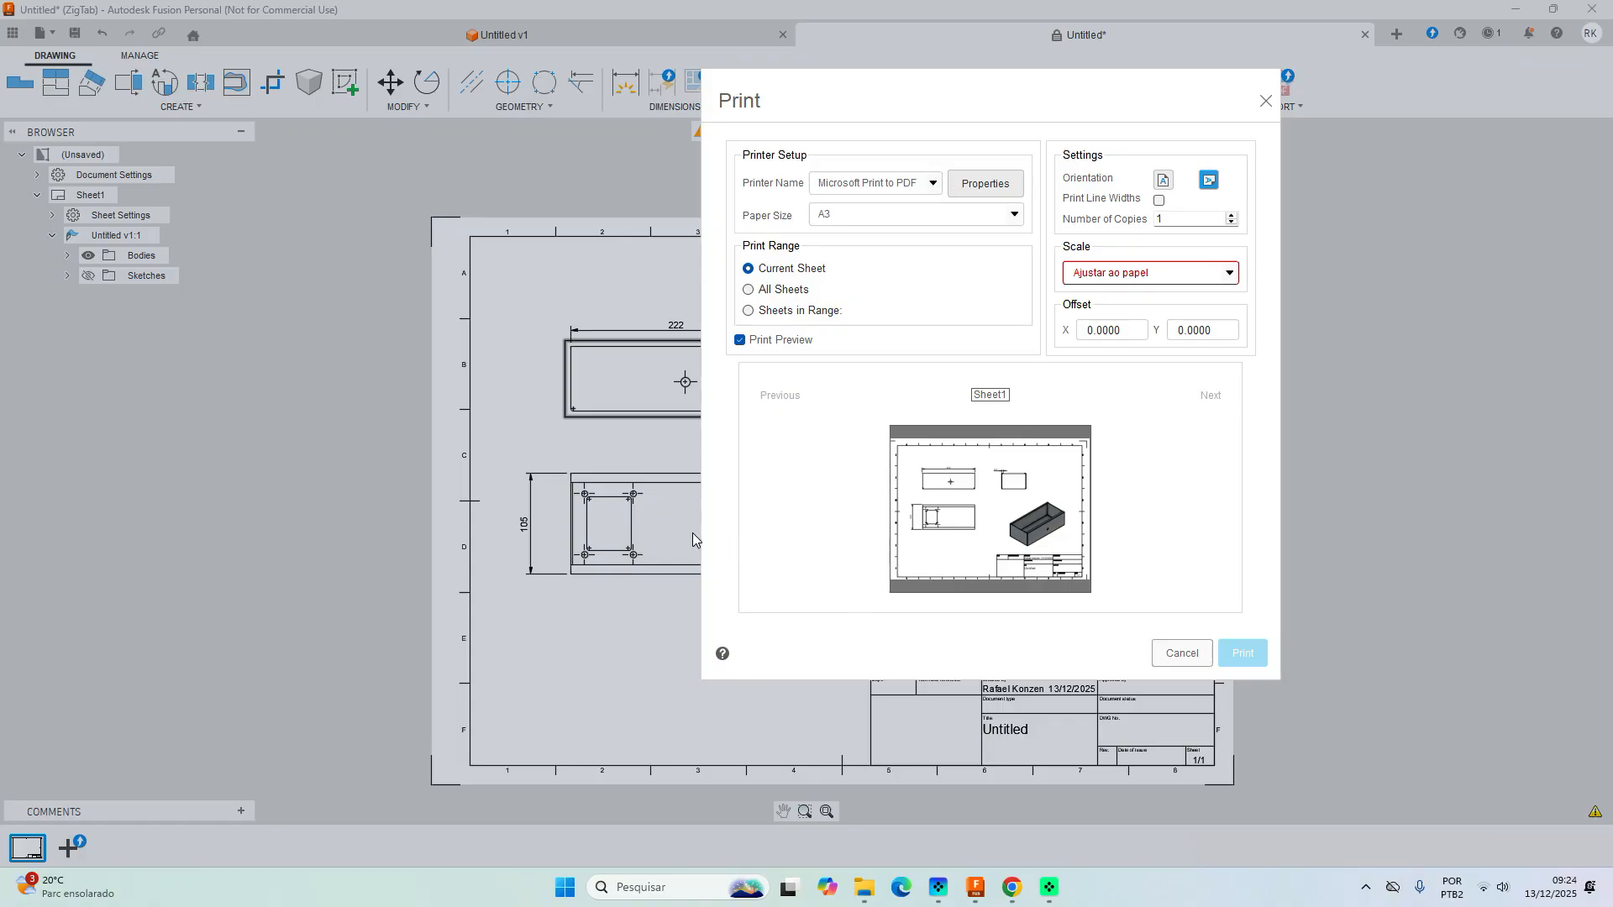
left_click(1183, 656)
scroll(542, 420, "down", 2)
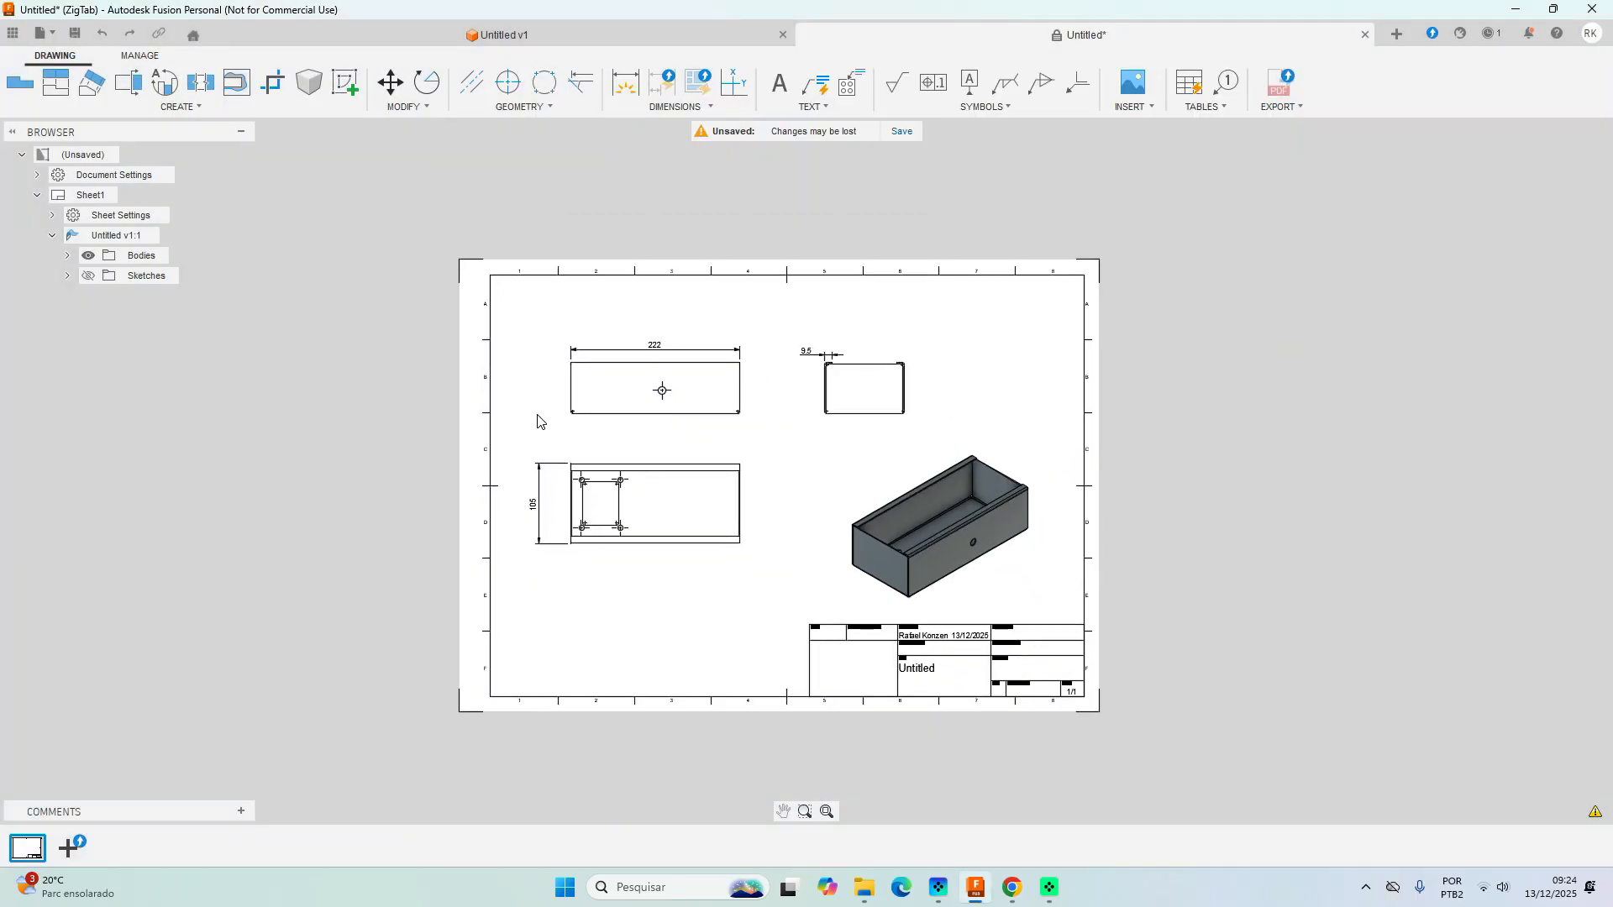